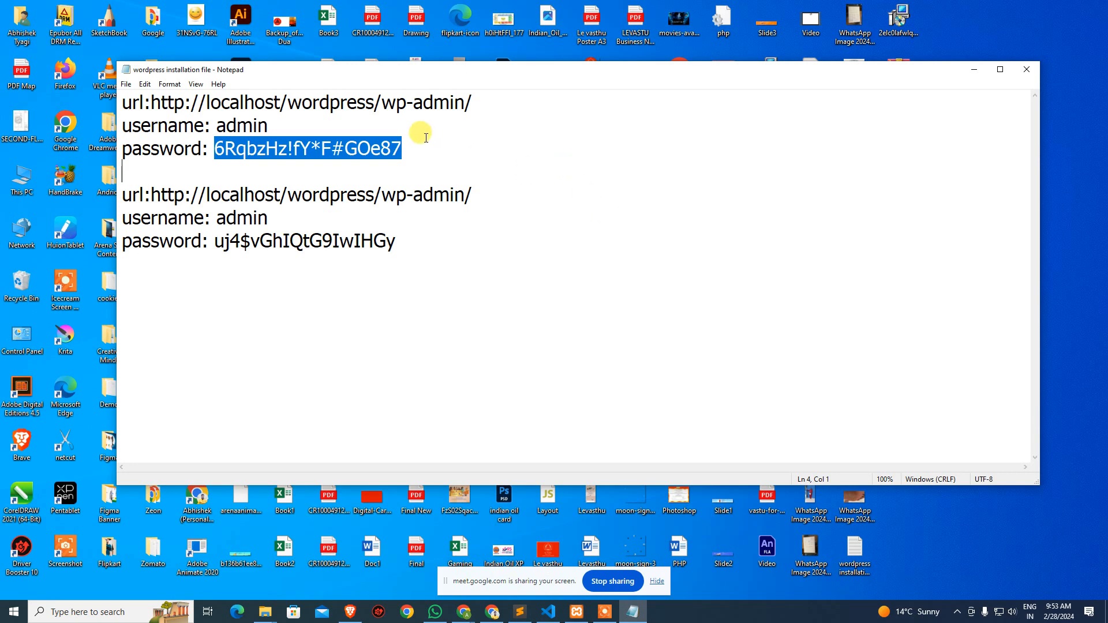
Step: Copy the admin account's password from the Notepad installation file and log in to the local WordPress site with it
{"action": "left_click_drag", "start_coordinate": [216, 148], "coordinate": [449, 148]}
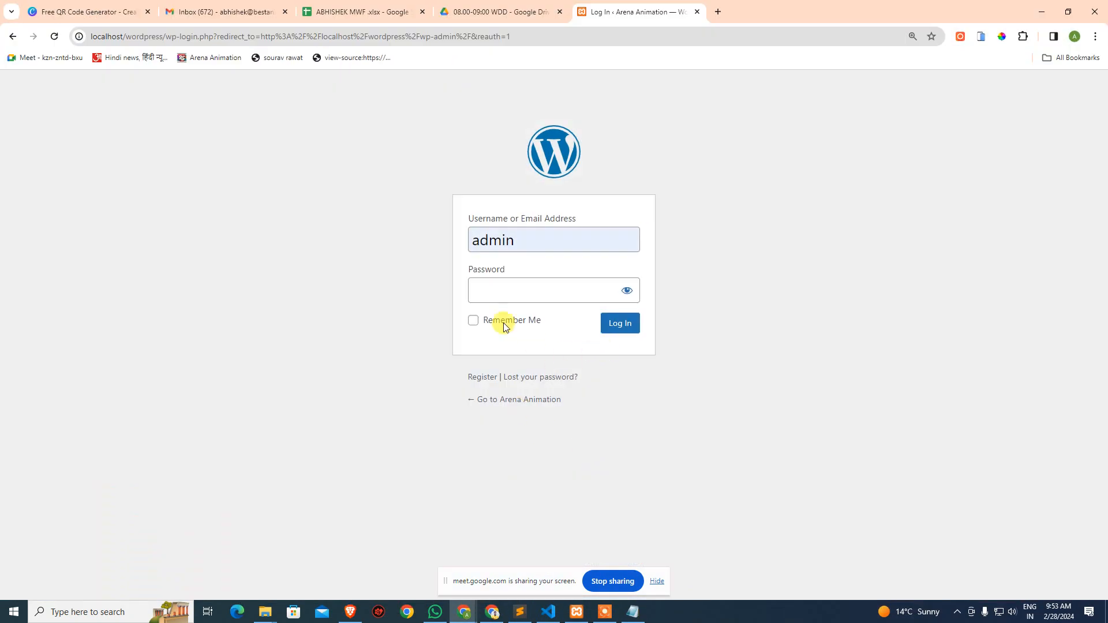
{"action": "left_click", "coordinate": [532, 289]}
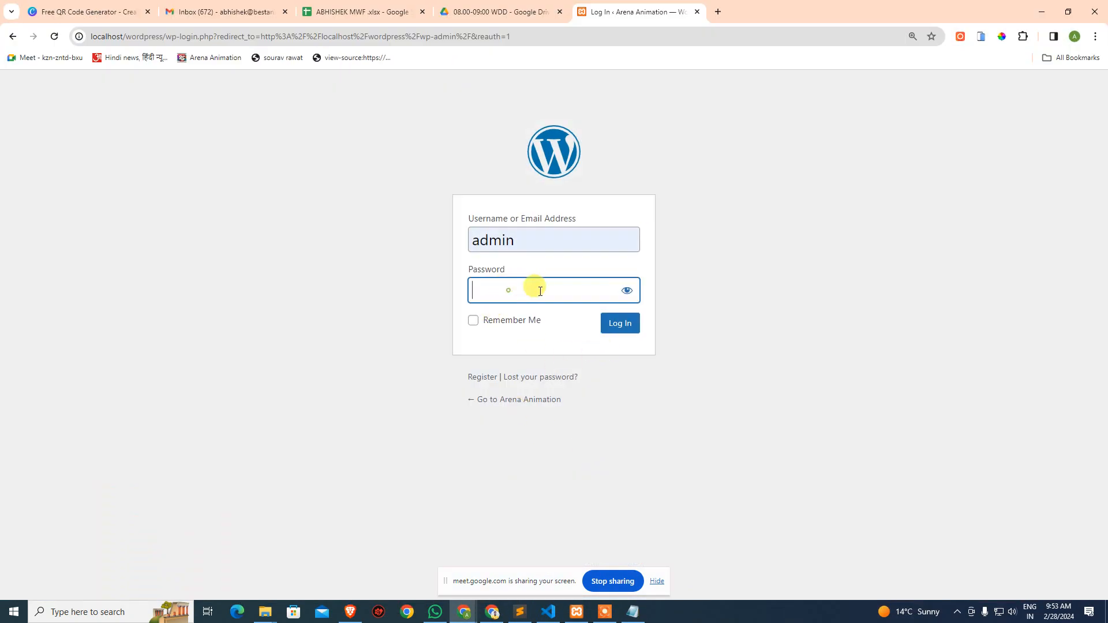
{"action": "key", "text": "ctrl+v"}
{"action": "left_click", "coordinate": [618, 322]}
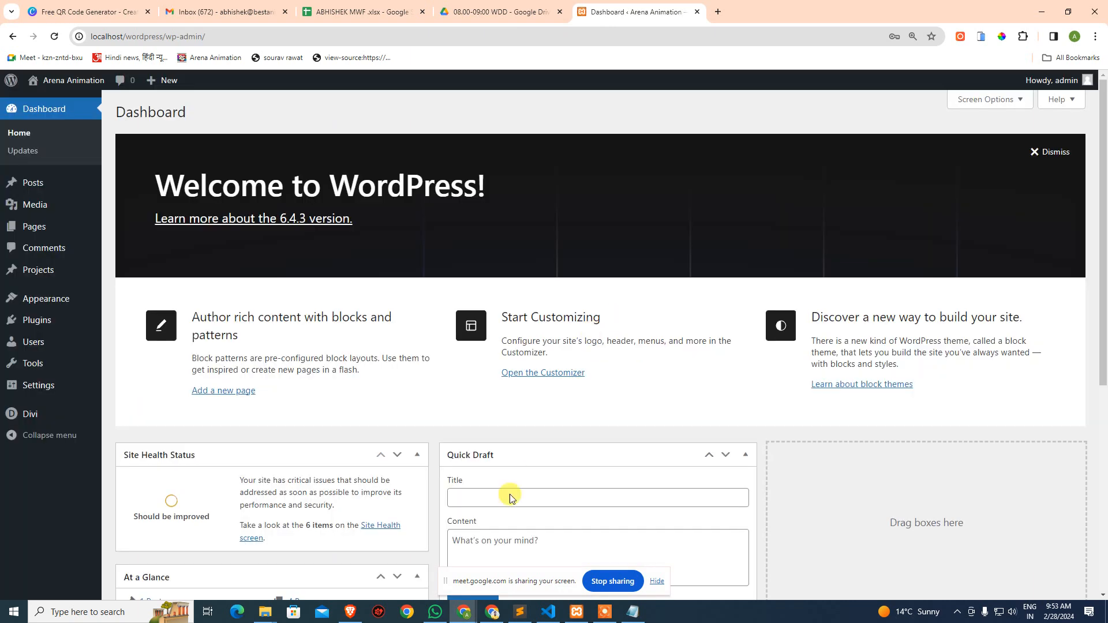
{"action": "left_click", "coordinate": [334, 13]}
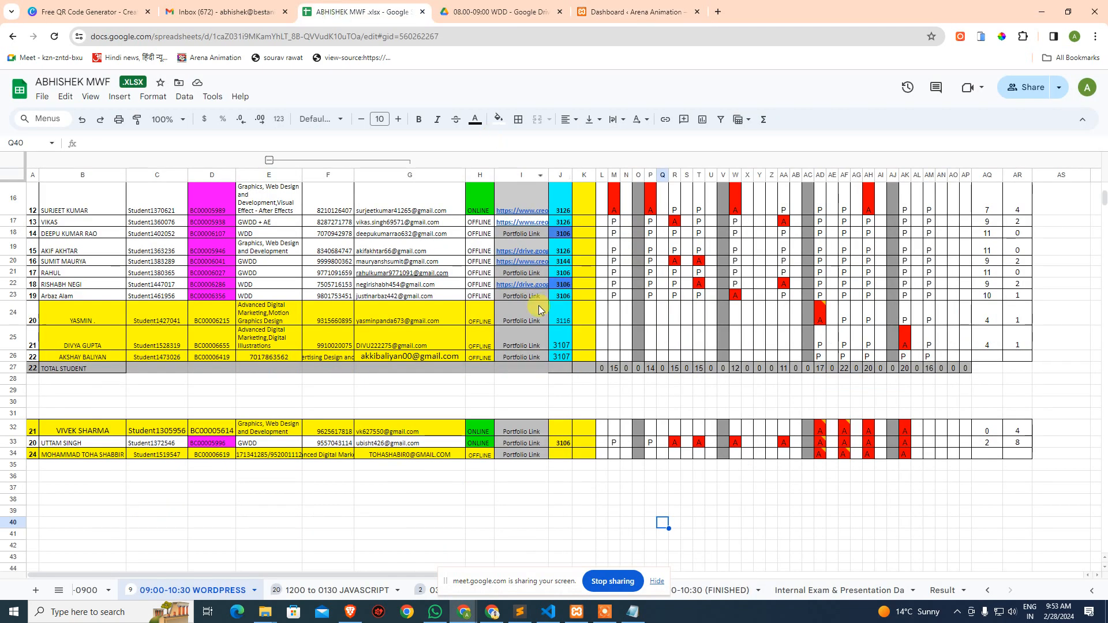
{"action": "left_click", "coordinate": [378, 492]}
{"action": "left_click", "coordinate": [602, 544]}
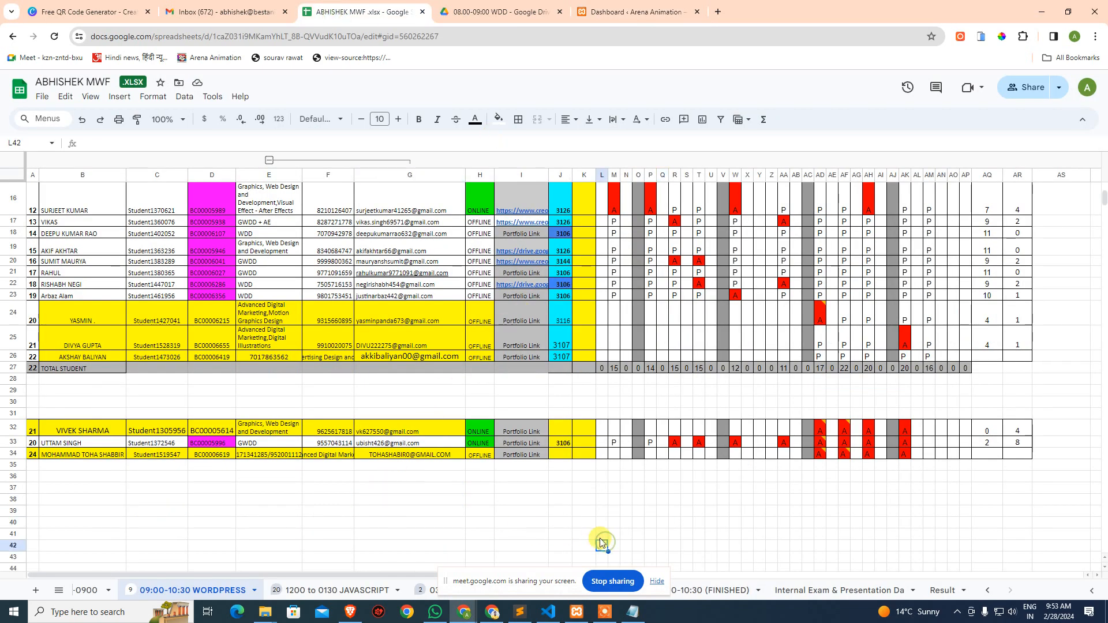
{"action": "left_click", "coordinate": [919, 452]}
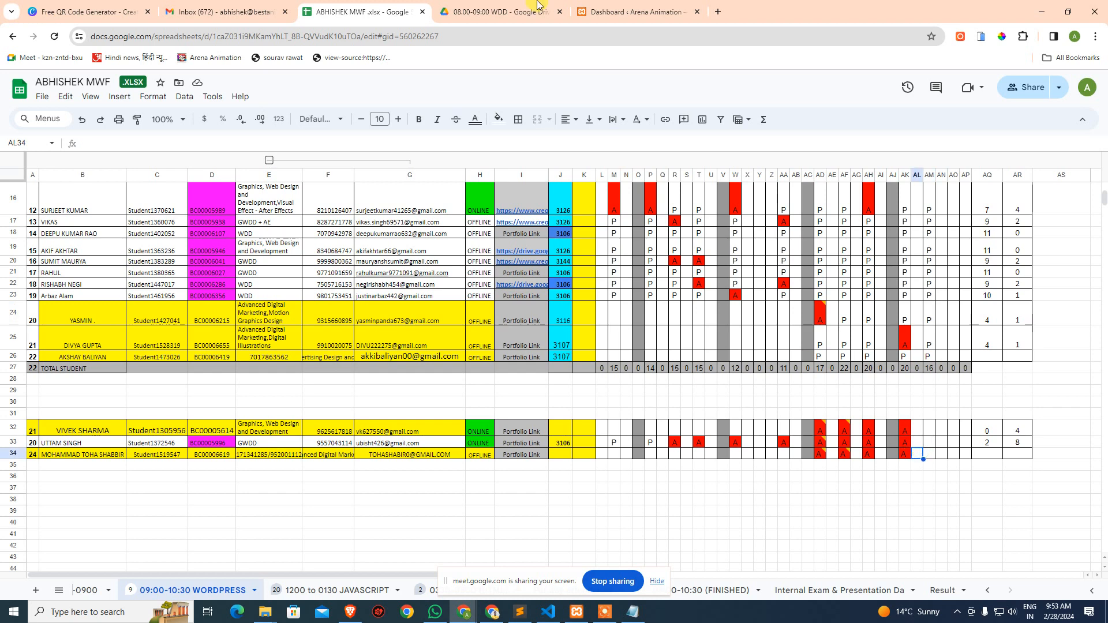
{"action": "left_click", "coordinate": [635, 12]}
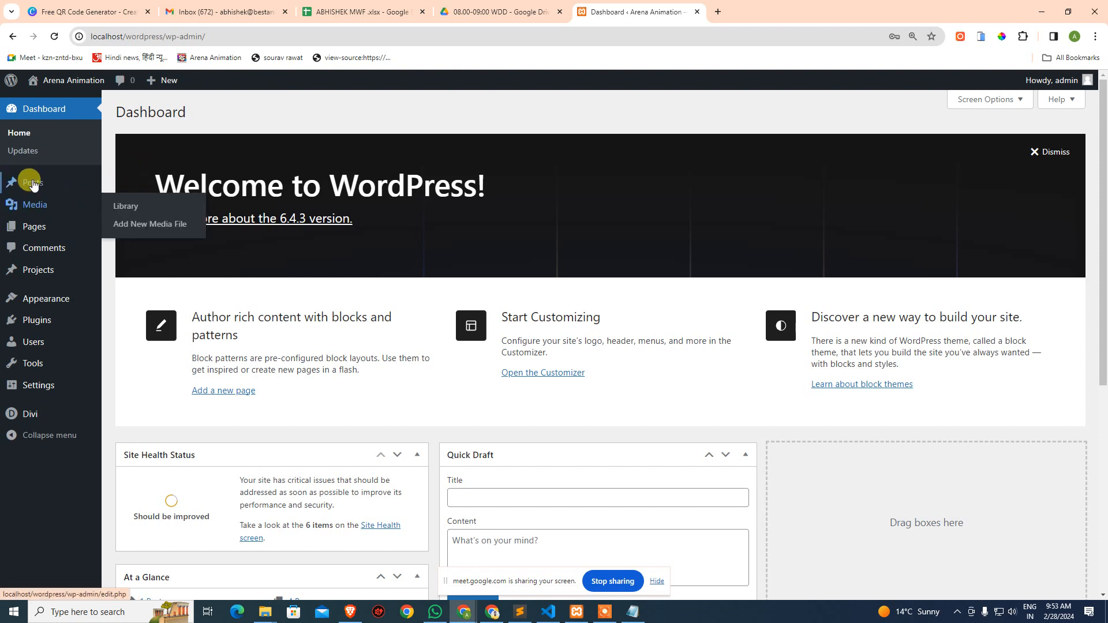
Step: View the list of all WordPress pages, and open the theme Customizer
{"action": "mouse_move", "coordinate": [33, 226]}
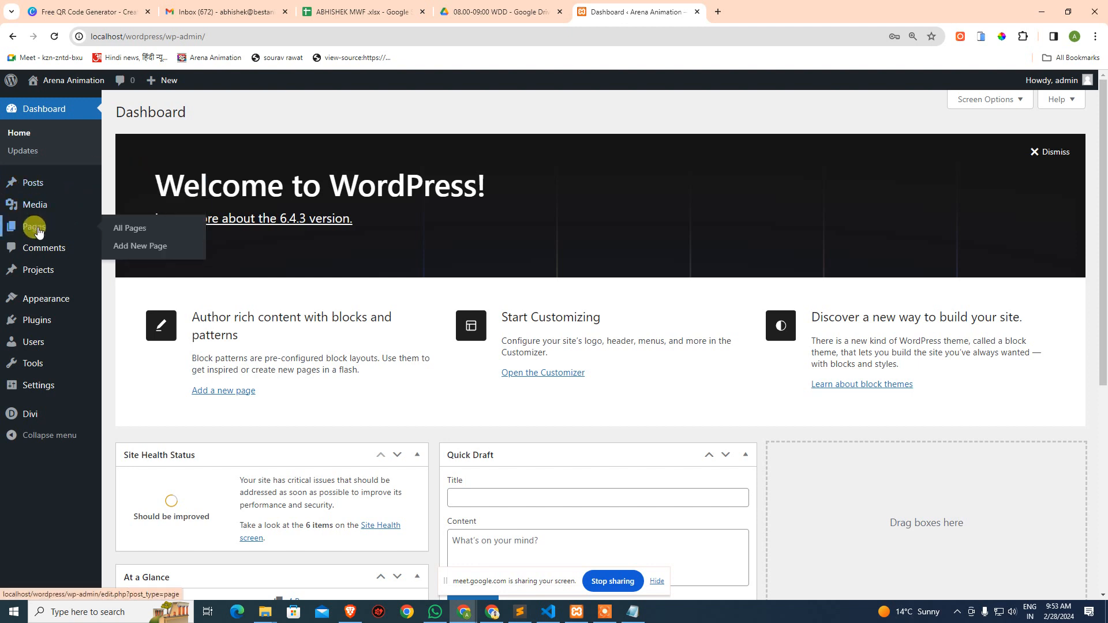
{"action": "left_click", "coordinate": [118, 229]}
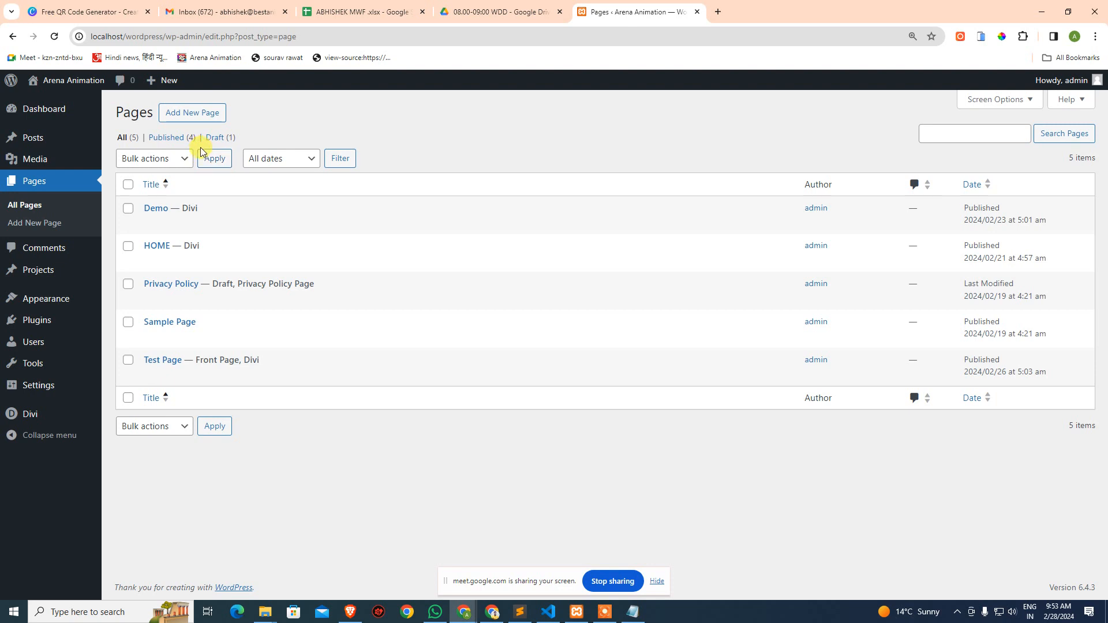
{"action": "mouse_move", "coordinate": [32, 297]}
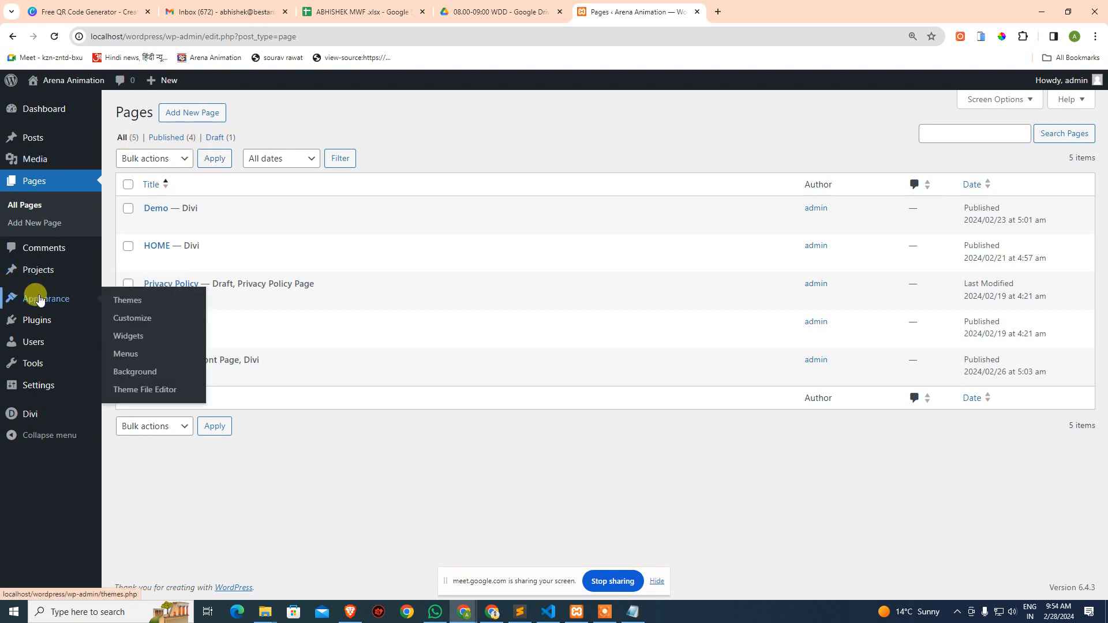
{"action": "left_click", "coordinate": [118, 320]}
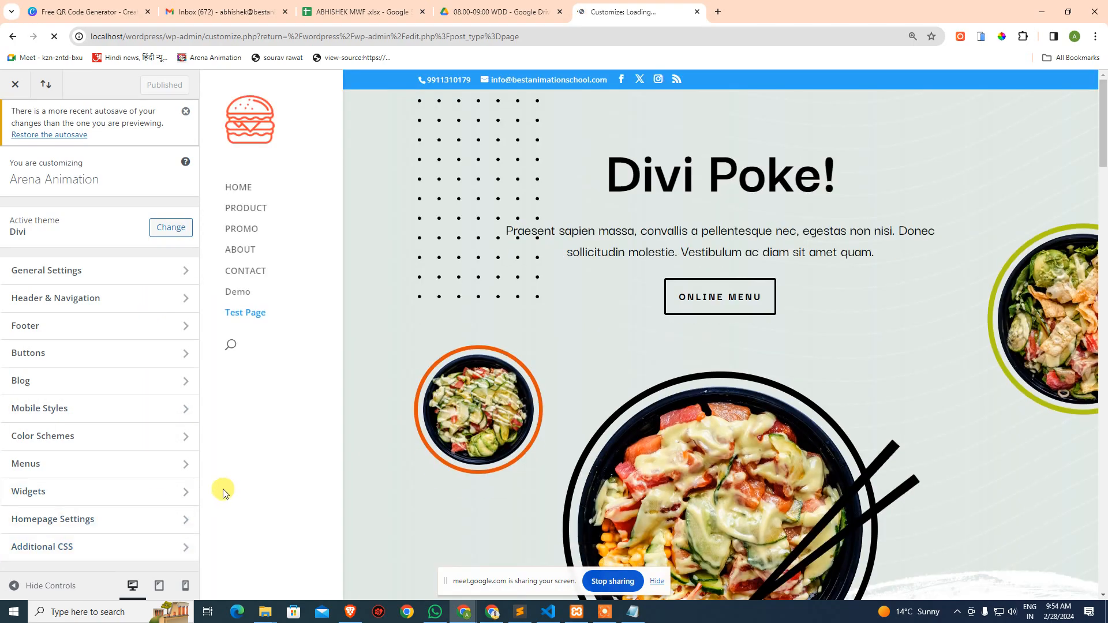
Step: Open the Footer Area #1 widgets for editing and dismiss the block widgets welcome guide
{"action": "scroll", "coordinate": [432, 440], "scroll_direction": "down", "scroll_amount": 15}
{"action": "scroll", "coordinate": [485, 432], "scroll_direction": "down", "scroll_amount": 3}
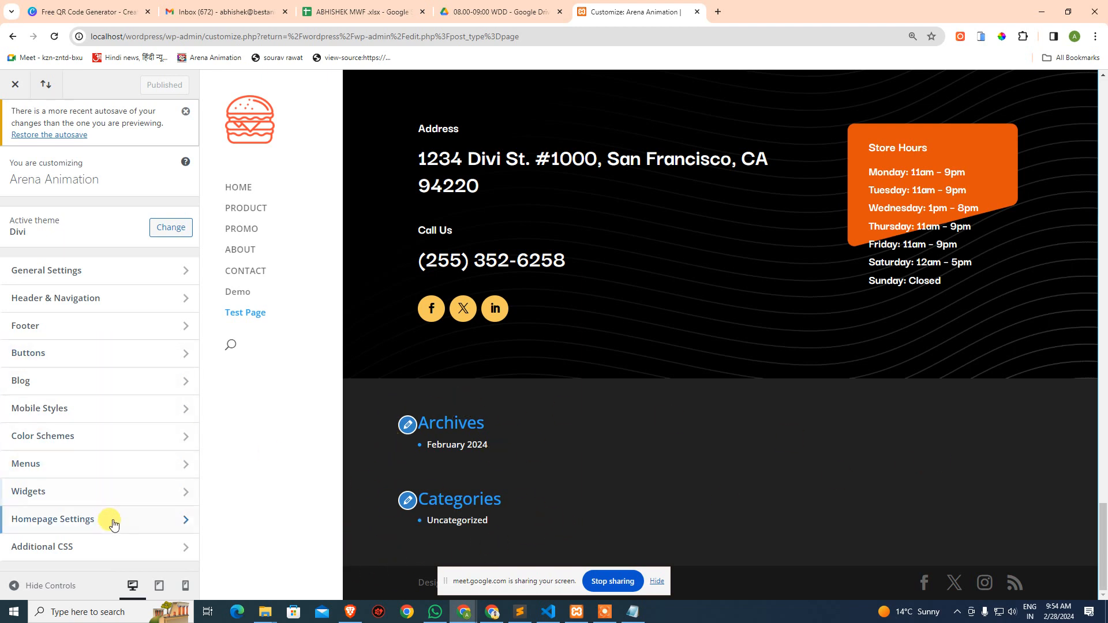
{"action": "left_click", "coordinate": [101, 499]}
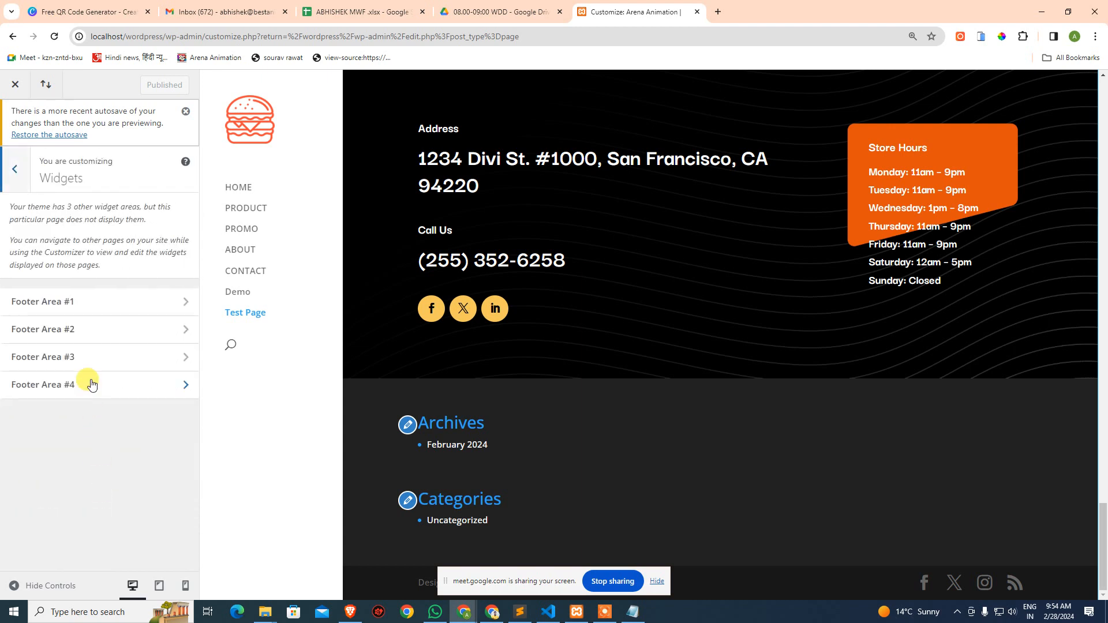
{"action": "left_click", "coordinate": [103, 305]}
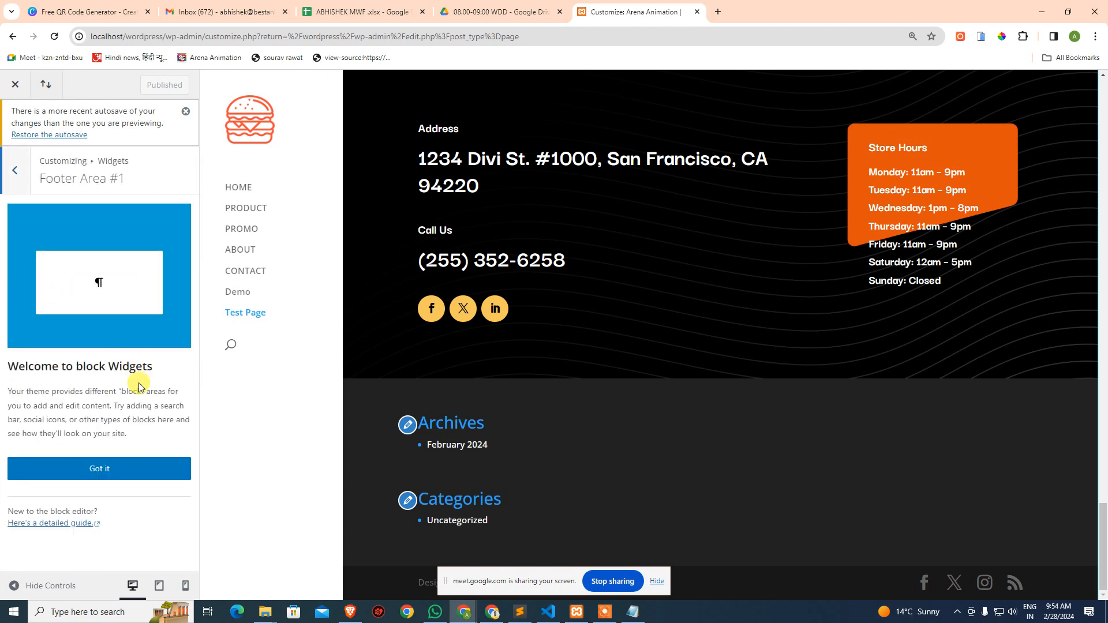
{"action": "left_click", "coordinate": [110, 468]}
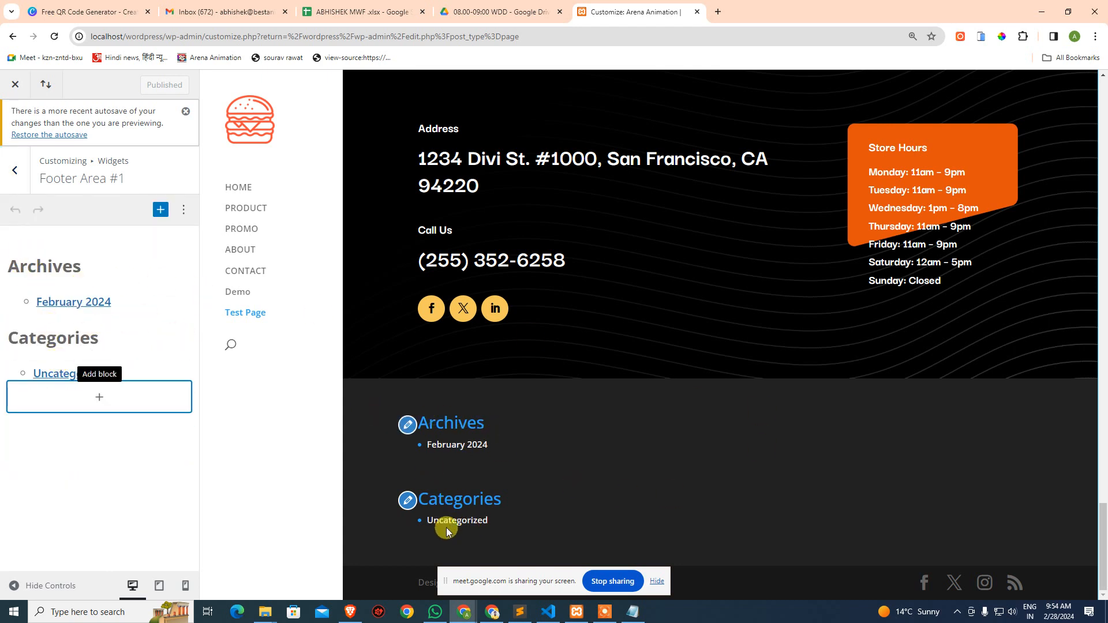
Step: Delete the Archives and Categories heading blocks from Footer Area #1
{"action": "left_click", "coordinate": [63, 266]}
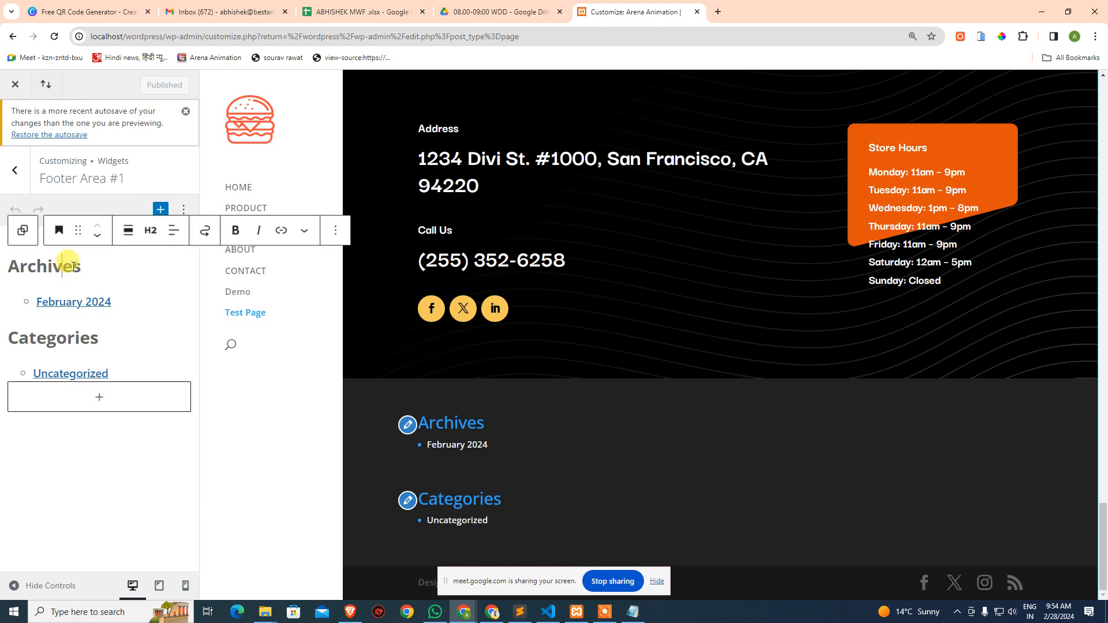
{"action": "left_click", "coordinate": [336, 231]}
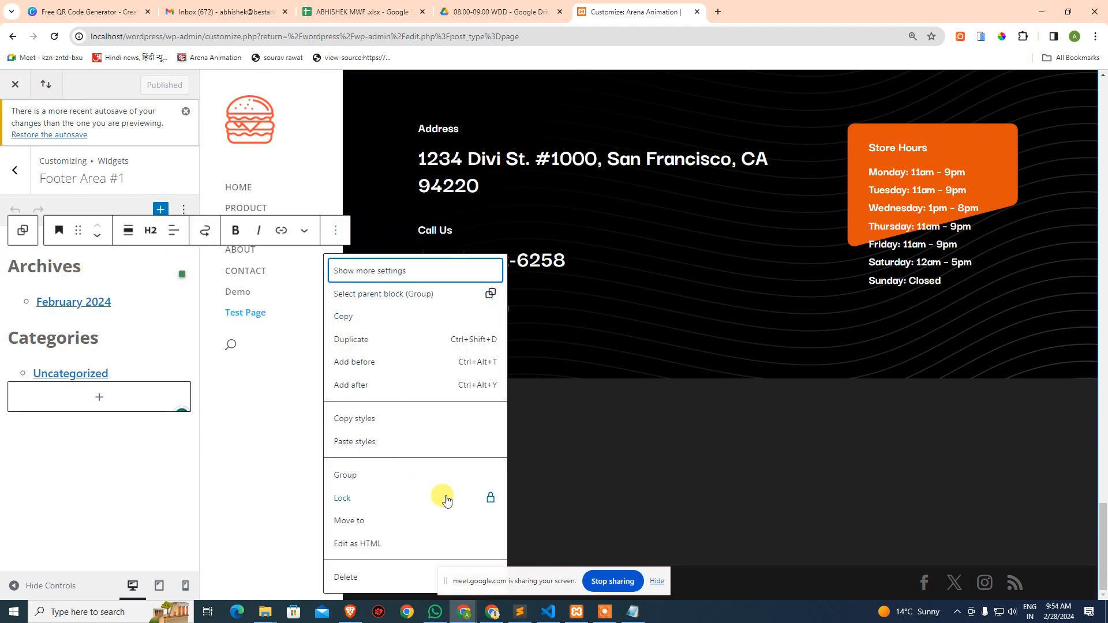
{"action": "left_click", "coordinate": [372, 576]}
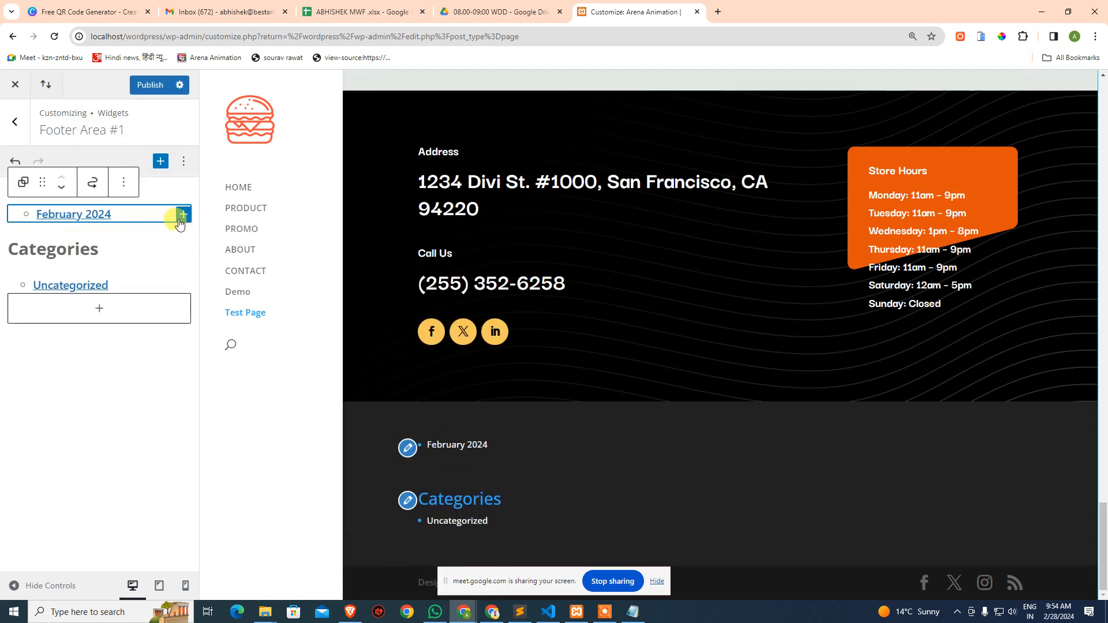
{"action": "left_click", "coordinate": [137, 246]}
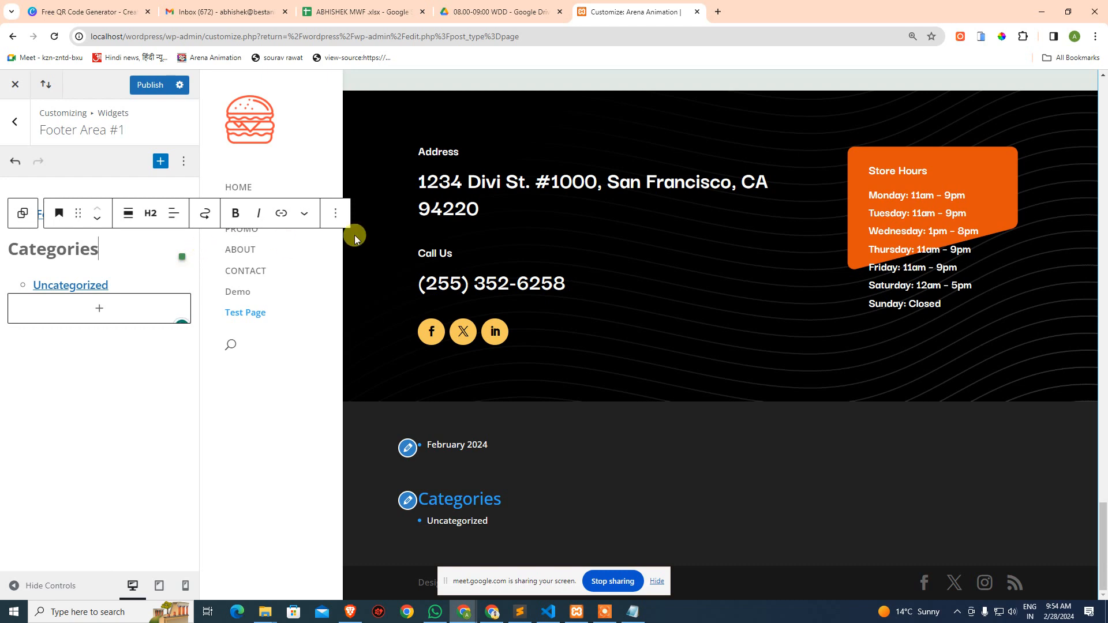
{"action": "left_click", "coordinate": [336, 213]}
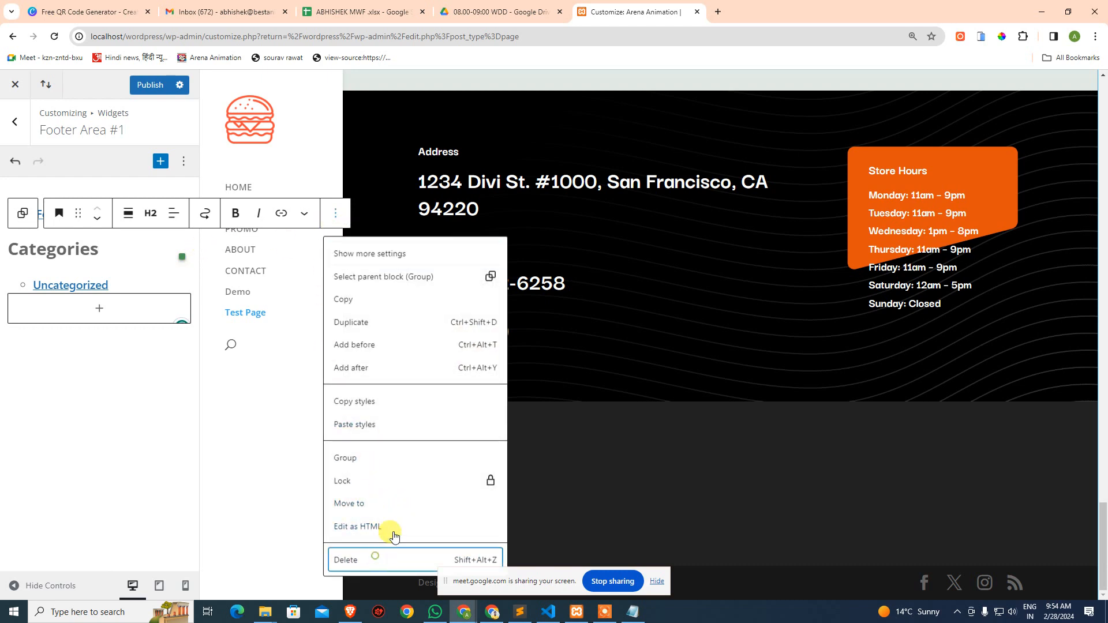
{"action": "left_click", "coordinate": [385, 559]}
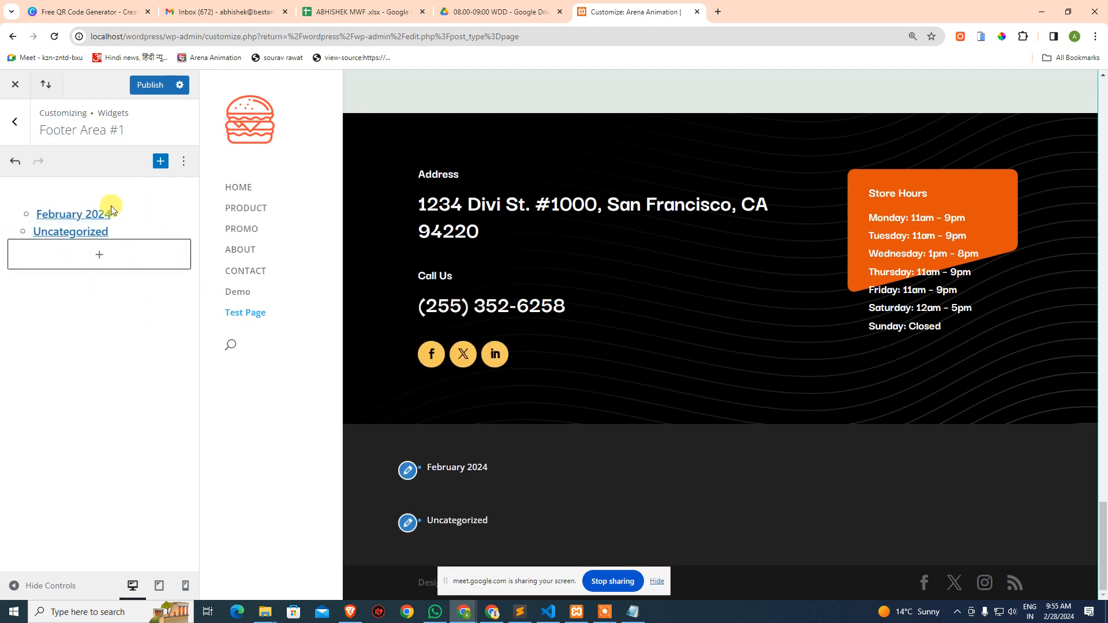
Step: Delete the February 2024 archives list and the Uncategorized categories list from Footer Area #1
{"action": "left_click", "coordinate": [74, 214]}
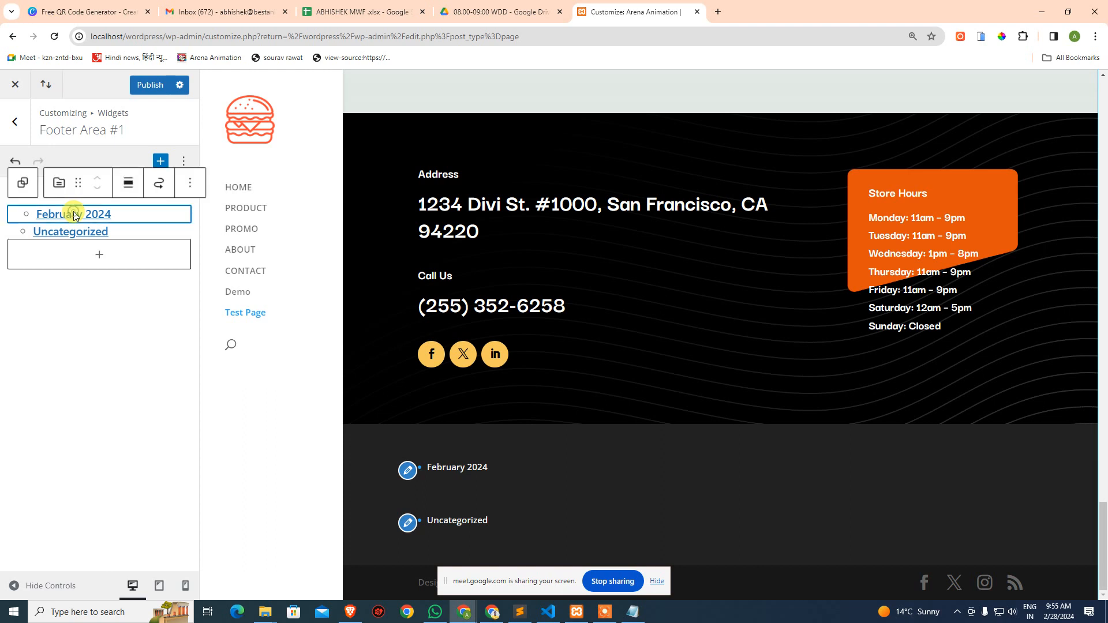
{"action": "left_click", "coordinate": [189, 182]}
{"action": "left_click", "coordinate": [225, 495]}
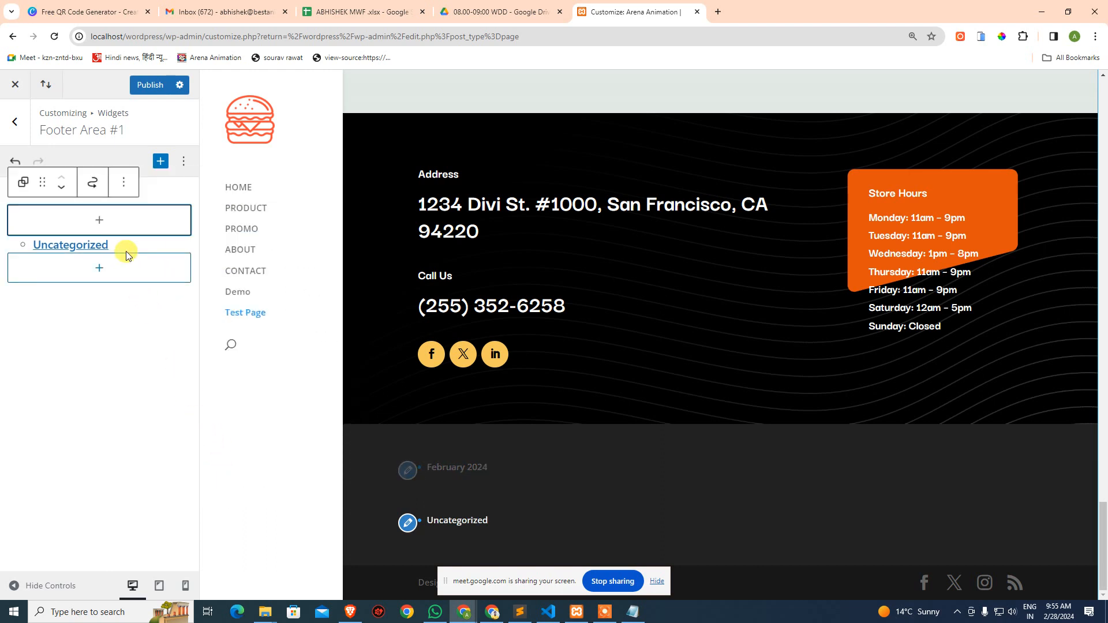
{"action": "left_click", "coordinate": [100, 249]}
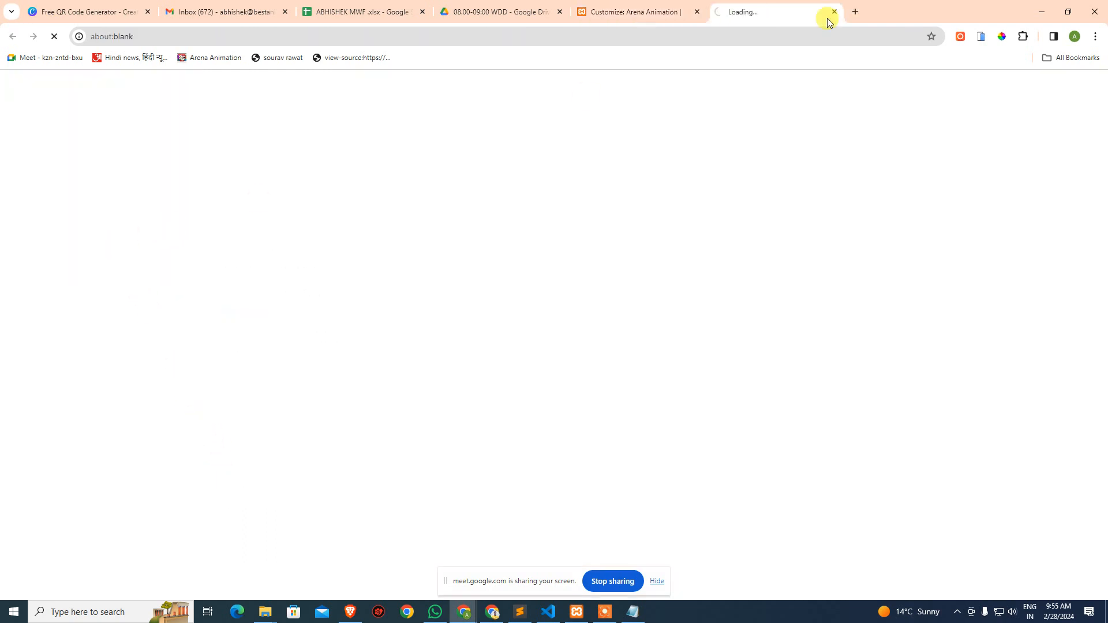
{"action": "middle_click", "coordinate": [778, 11]}
{"action": "left_click", "coordinate": [141, 239]}
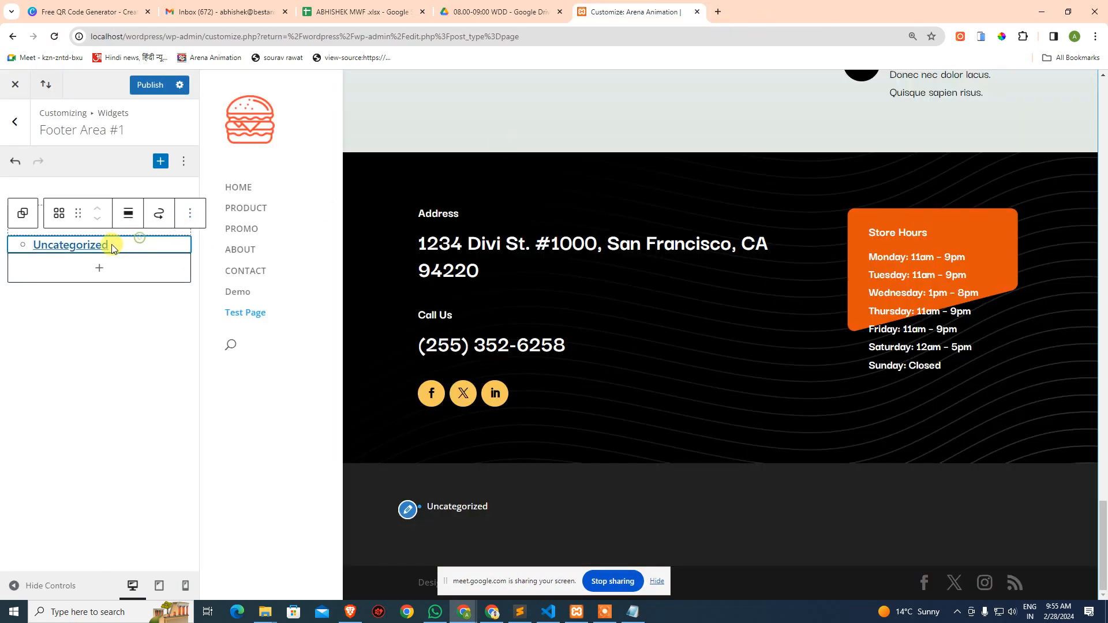
{"action": "left_click", "coordinate": [186, 214]}
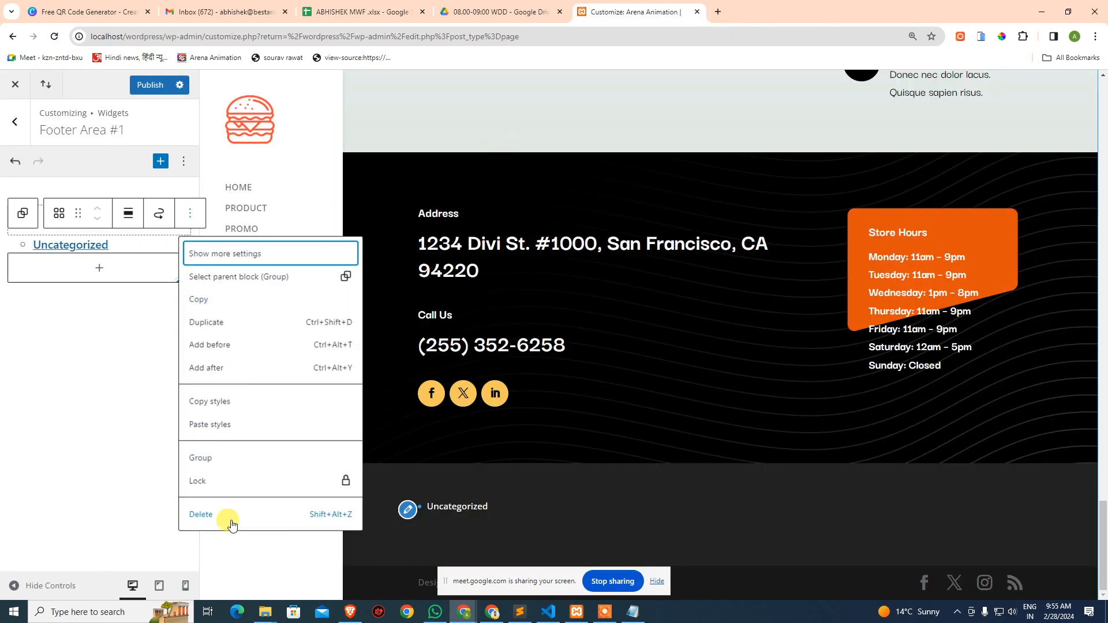
{"action": "left_click", "coordinate": [229, 498]}
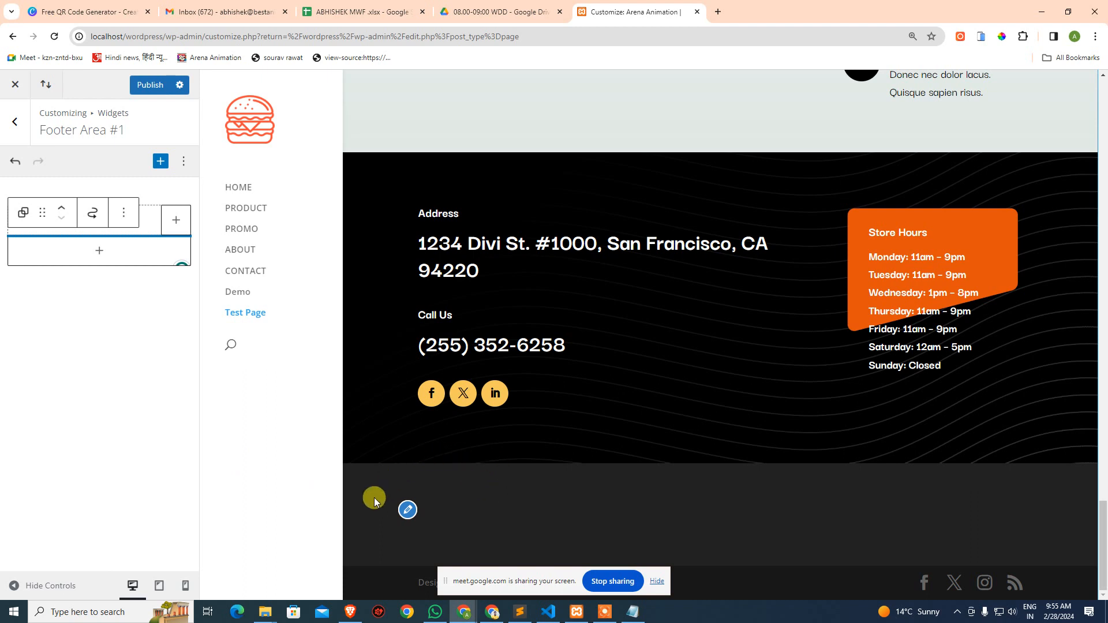
{"action": "left_click", "coordinate": [145, 381]}
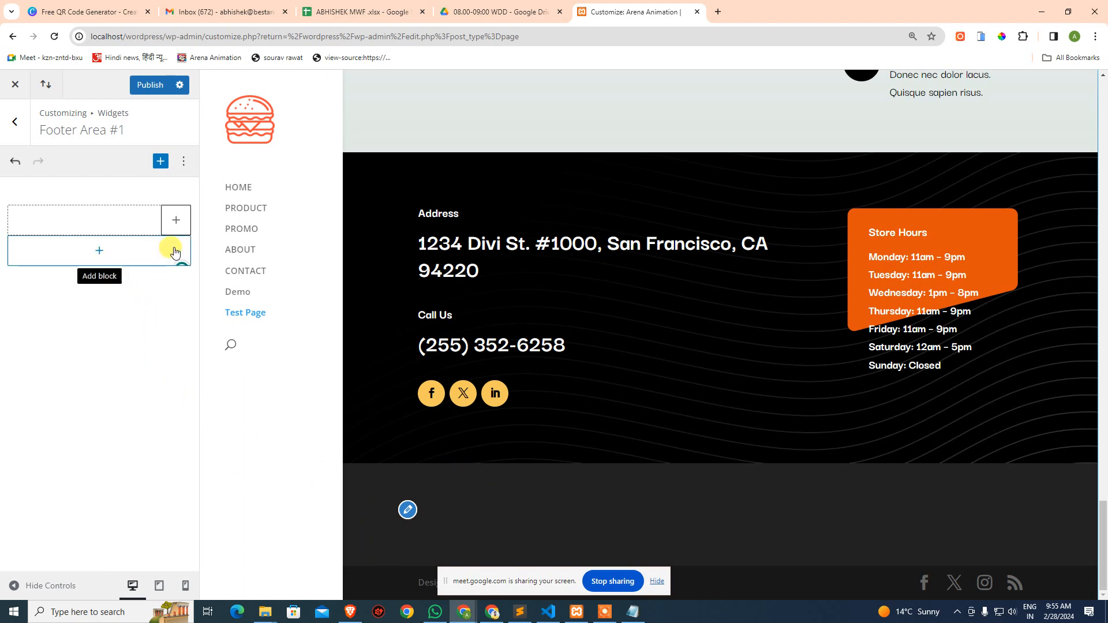
{"action": "right_click", "coordinate": [148, 252]}
{"action": "left_click", "coordinate": [115, 323]}
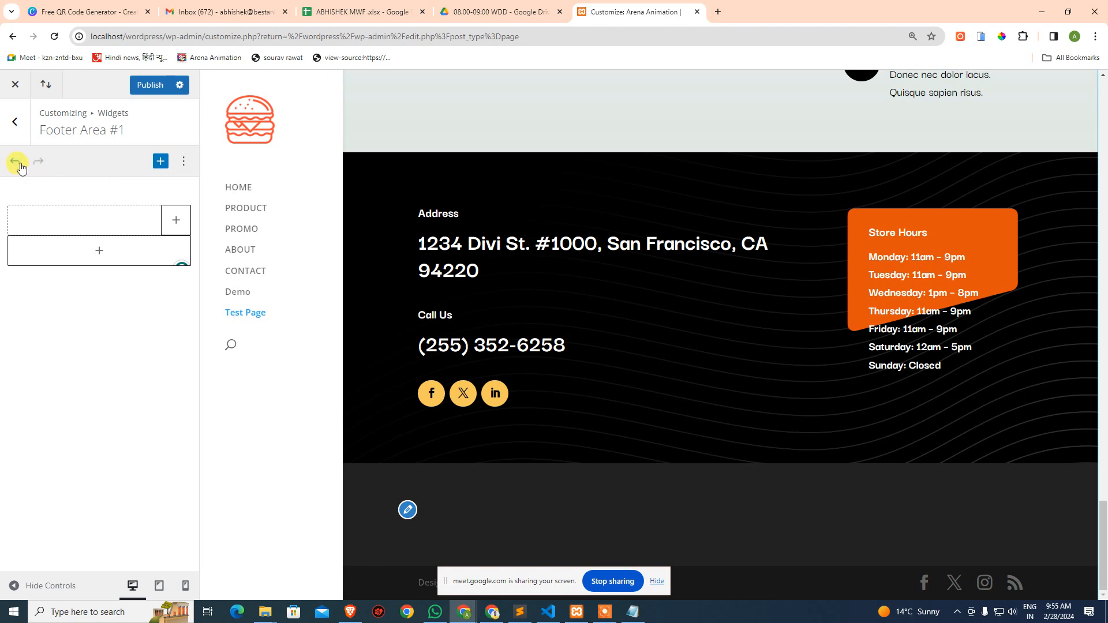
{"action": "left_click", "coordinate": [165, 257]}
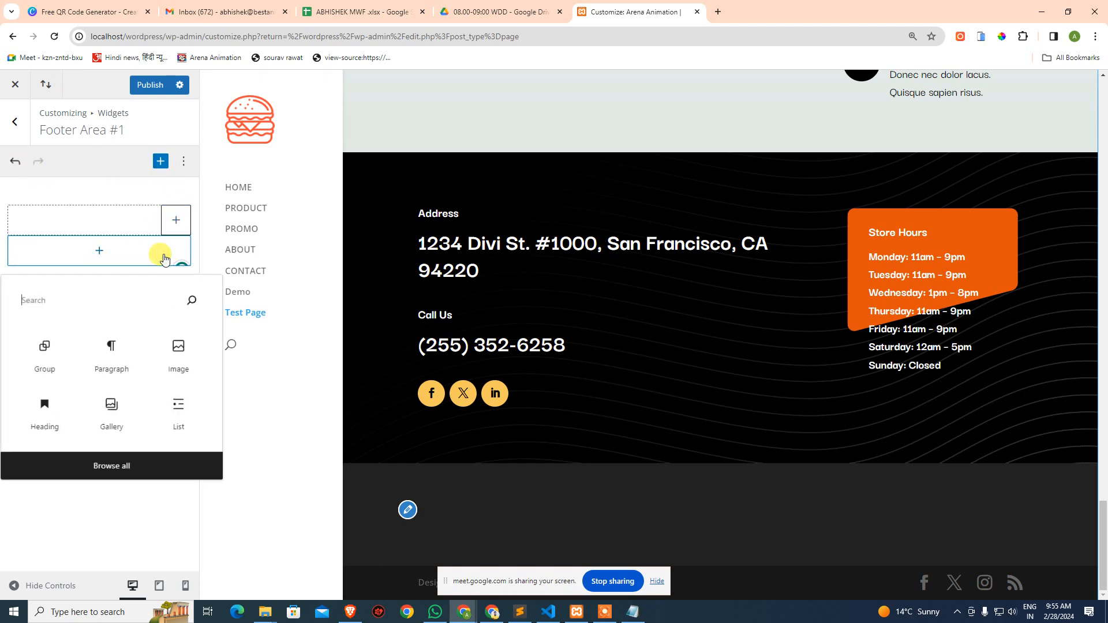
{"action": "left_click", "coordinate": [80, 518]}
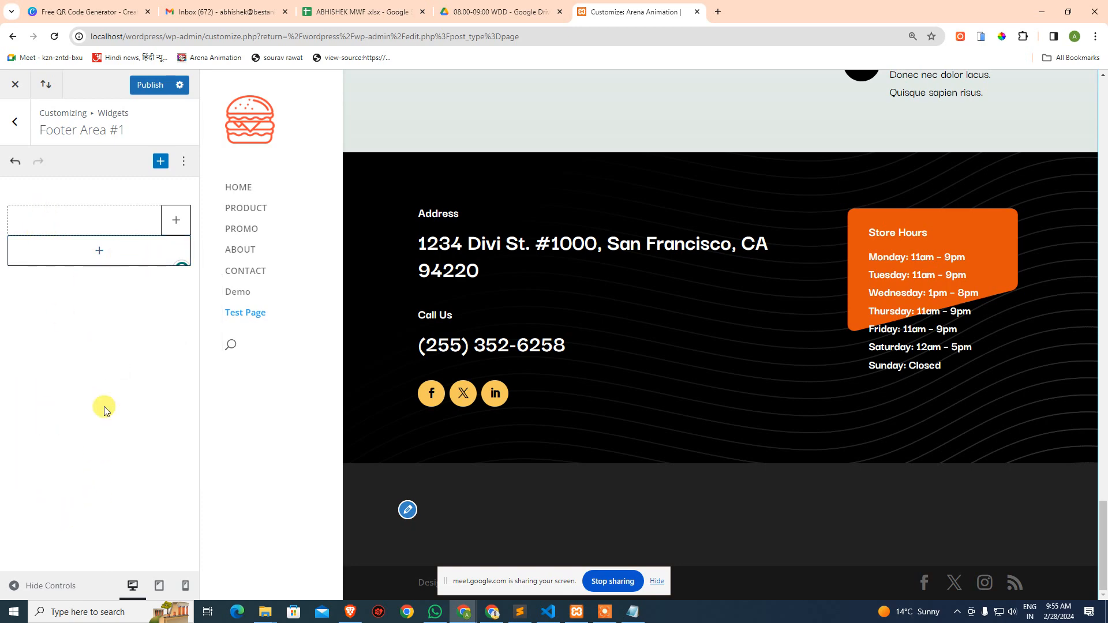
Step: Check the emptied footer in the tablet and mobile previews, and return to the desktop preview
{"action": "left_click", "coordinate": [159, 585]}
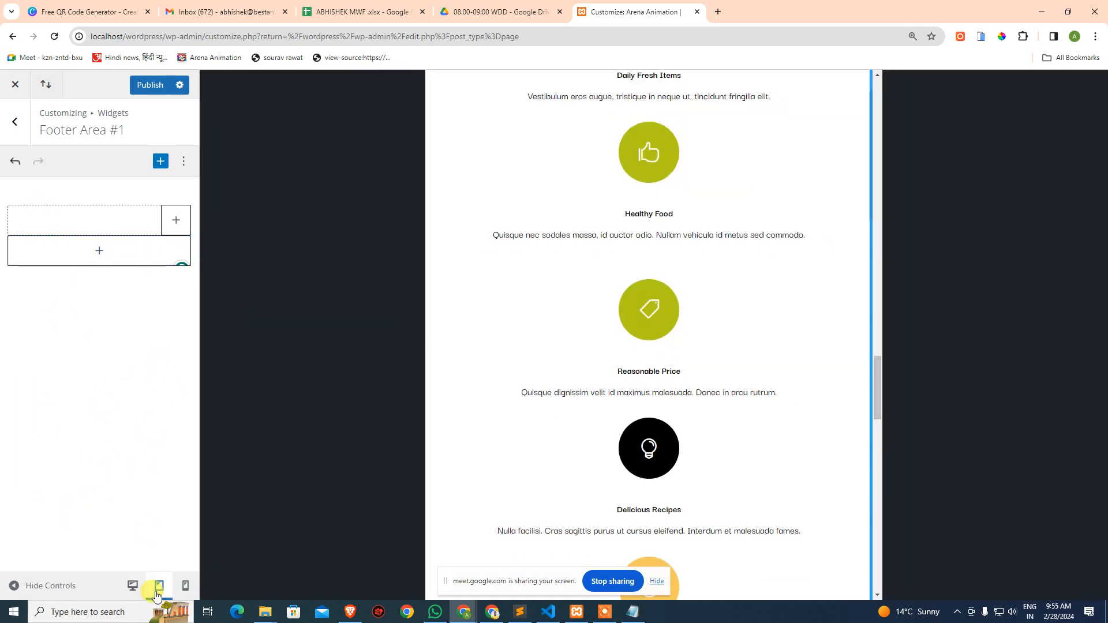
{"action": "scroll", "coordinate": [660, 422], "scroll_direction": "down", "scroll_amount": 10}
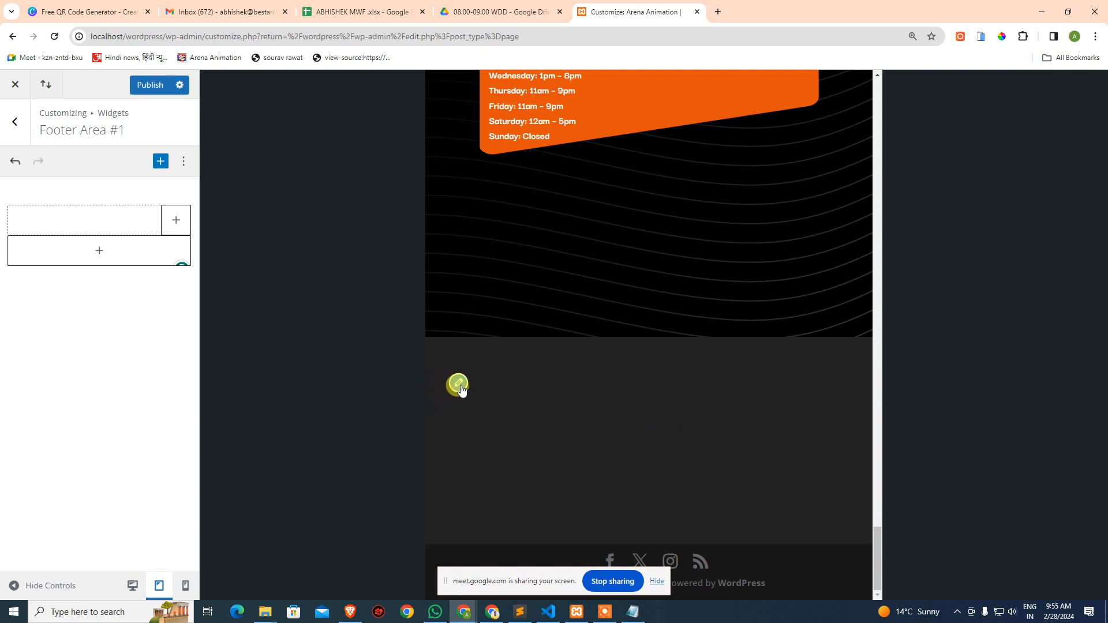
{"action": "left_click", "coordinate": [185, 586]}
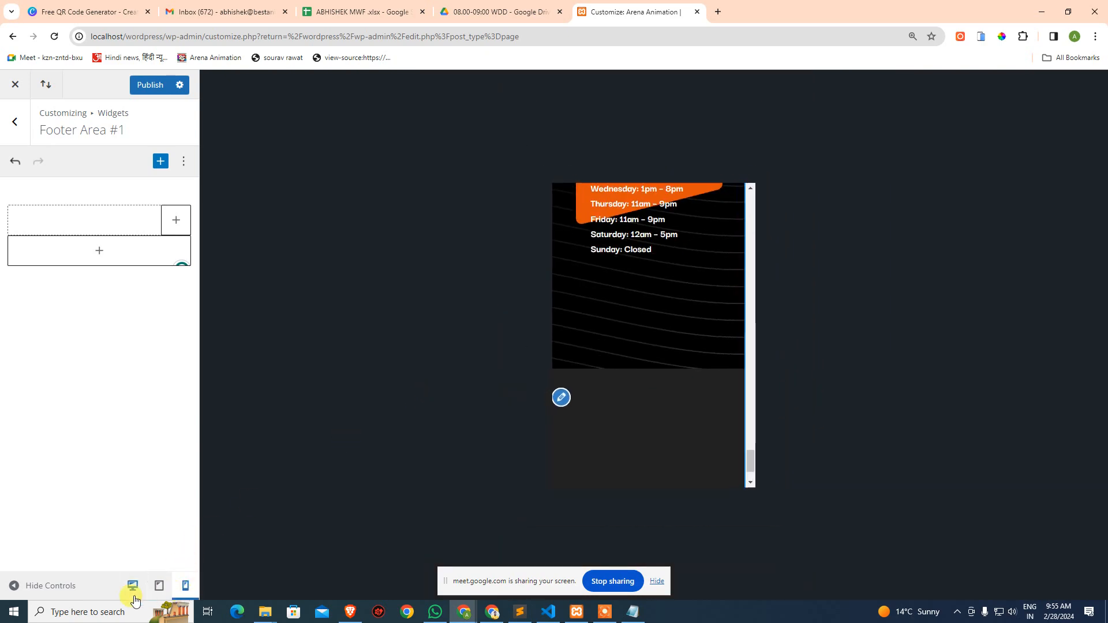
{"action": "left_click", "coordinate": [133, 587]}
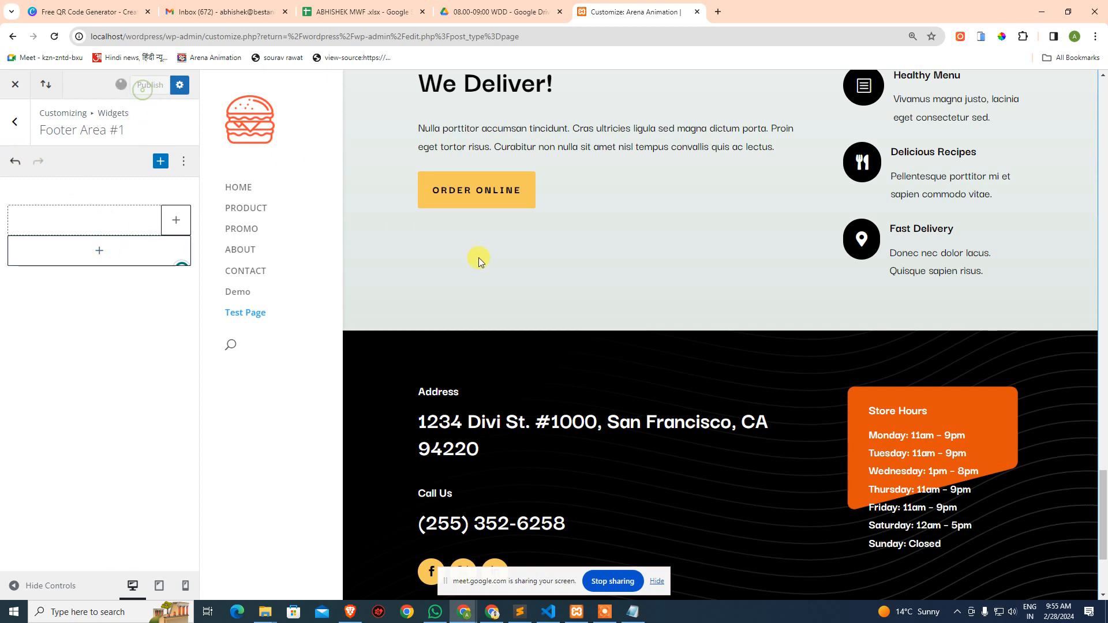
Step: Open the live site at localhost/wordpress in a new tab and check its footer area
{"action": "scroll", "coordinate": [593, 379], "scroll_direction": "down", "scroll_amount": 3}
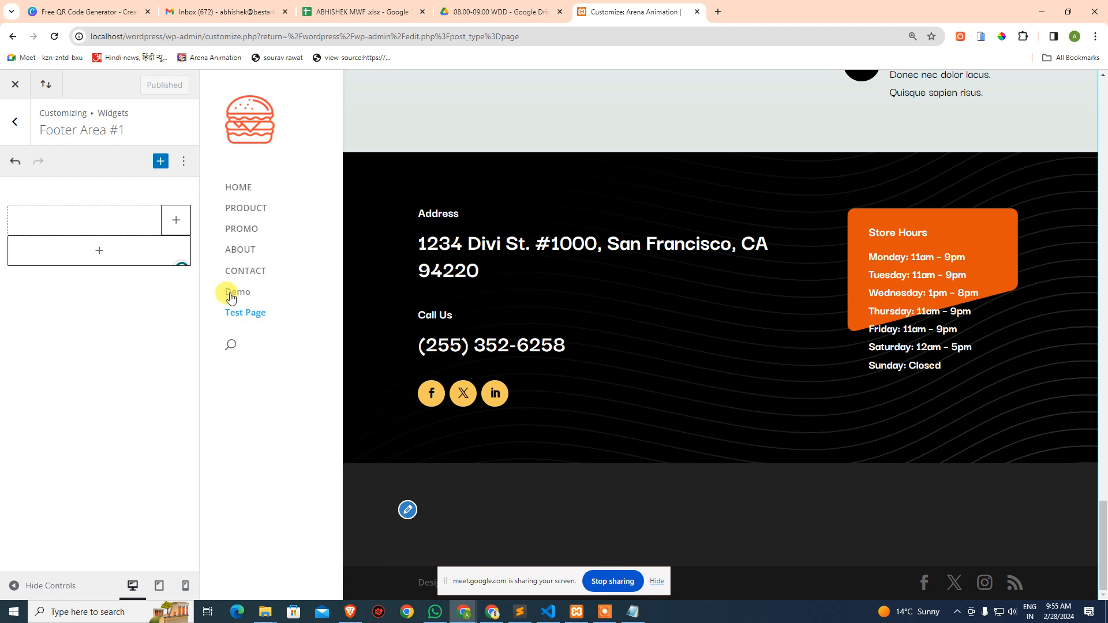
{"action": "left_click", "coordinate": [720, 15]}
{"action": "type", "text": "localhost/08.00-09.0"}
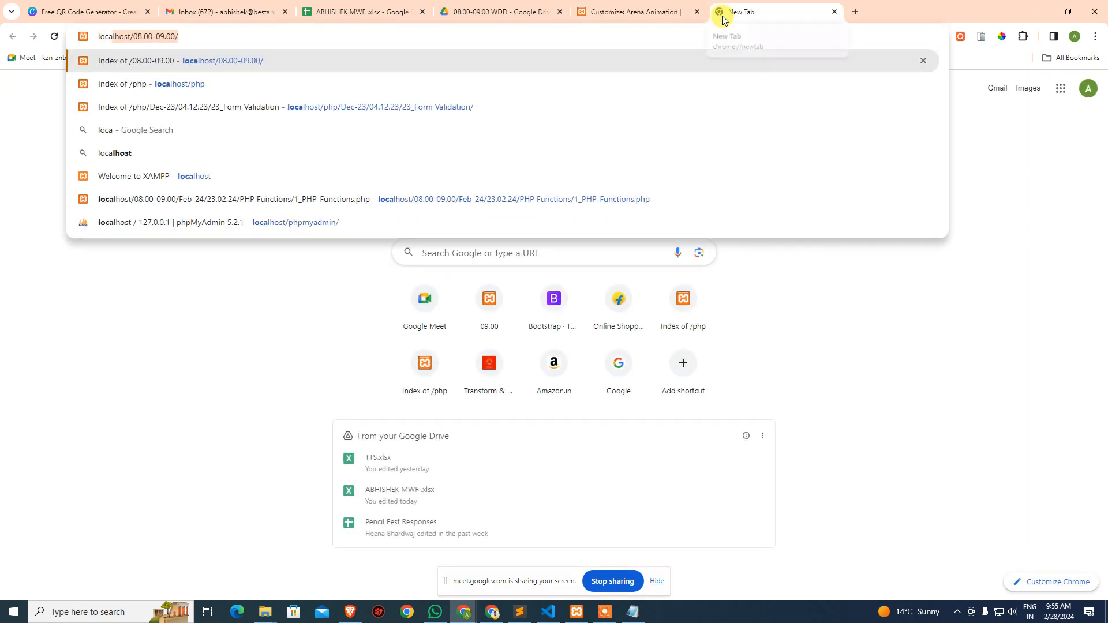
{"action": "key", "text": "BackSpace"}
{"action": "key", "text": "BackSpace"}
{"action": "key", "text": "BackSpace"}
{"action": "key", "text": "BackSpace"}
{"action": "key", "text": "BackSpace"}
{"action": "key", "text": "BackSpace"}
{"action": "key", "text": "BackSpace"}
{"action": "key", "text": "BackSpace"}
{"action": "key", "text": "BackSpace"}
{"action": "key", "text": "BackSpace"}
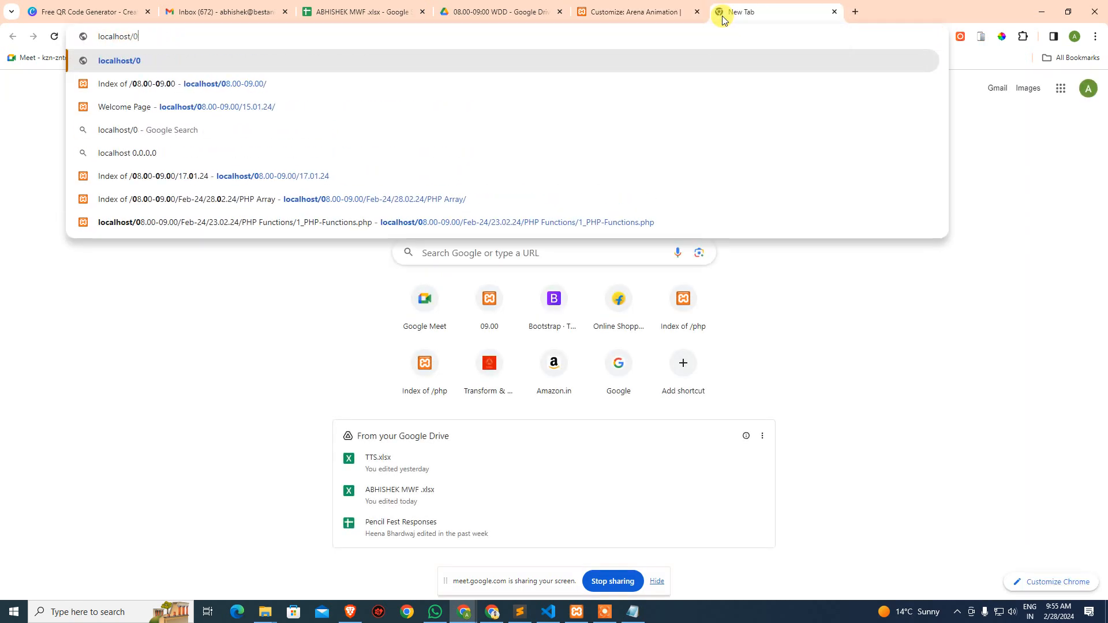
{"action": "type", "text": "wordpress"}
{"action": "key", "text": "Return"}
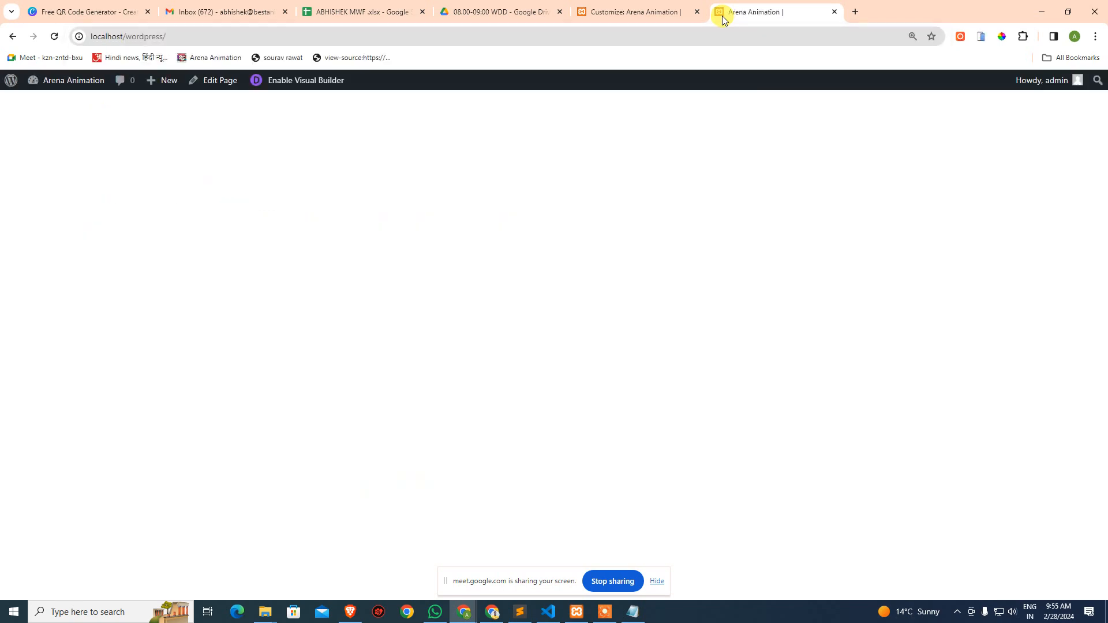
{"action": "scroll", "coordinate": [450, 202], "scroll_direction": "down", "scroll_amount": 20}
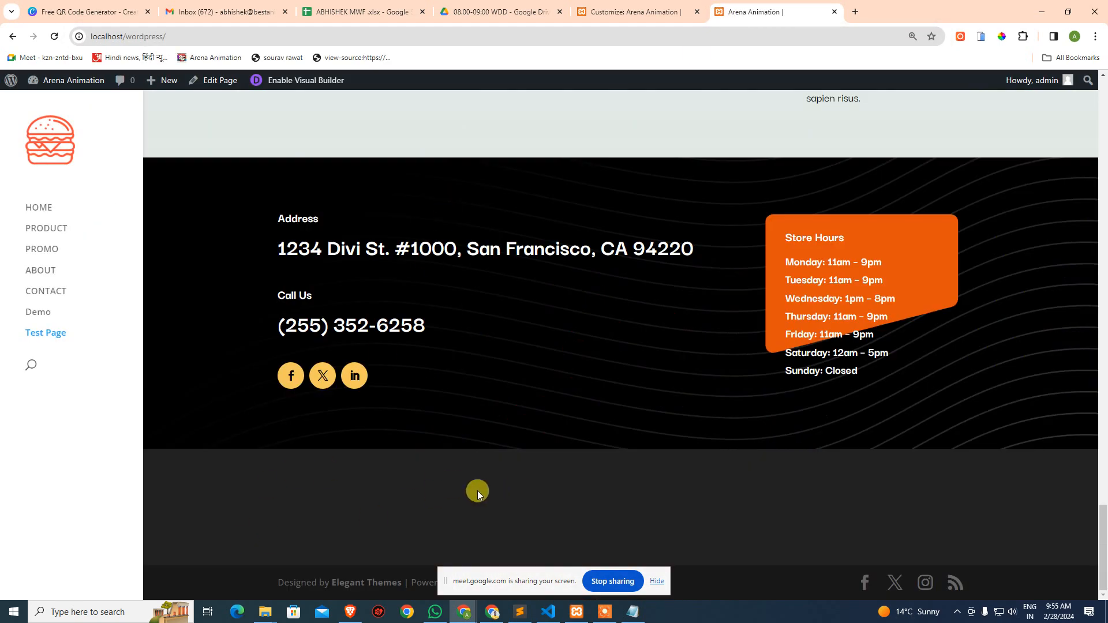
{"action": "scroll", "coordinate": [476, 491], "scroll_direction": "up", "scroll_amount": 20}
Step: Return to the customizer, add a Calendar block to Footer Area #1, and check it in the preview
{"action": "left_click", "coordinate": [619, 8]}
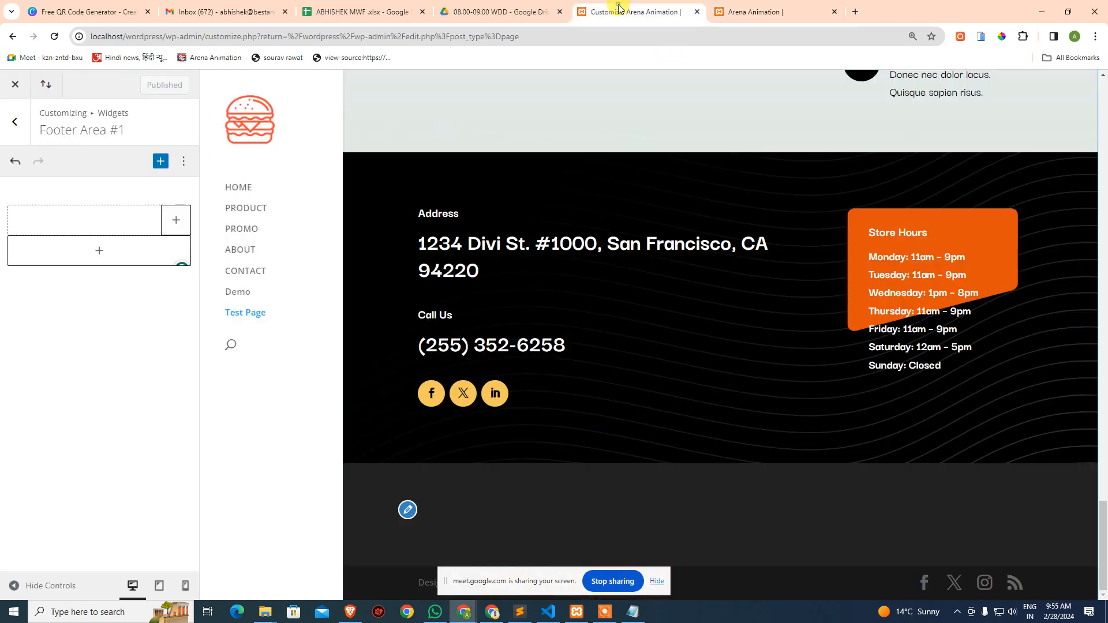
{"action": "left_click", "coordinate": [100, 245]}
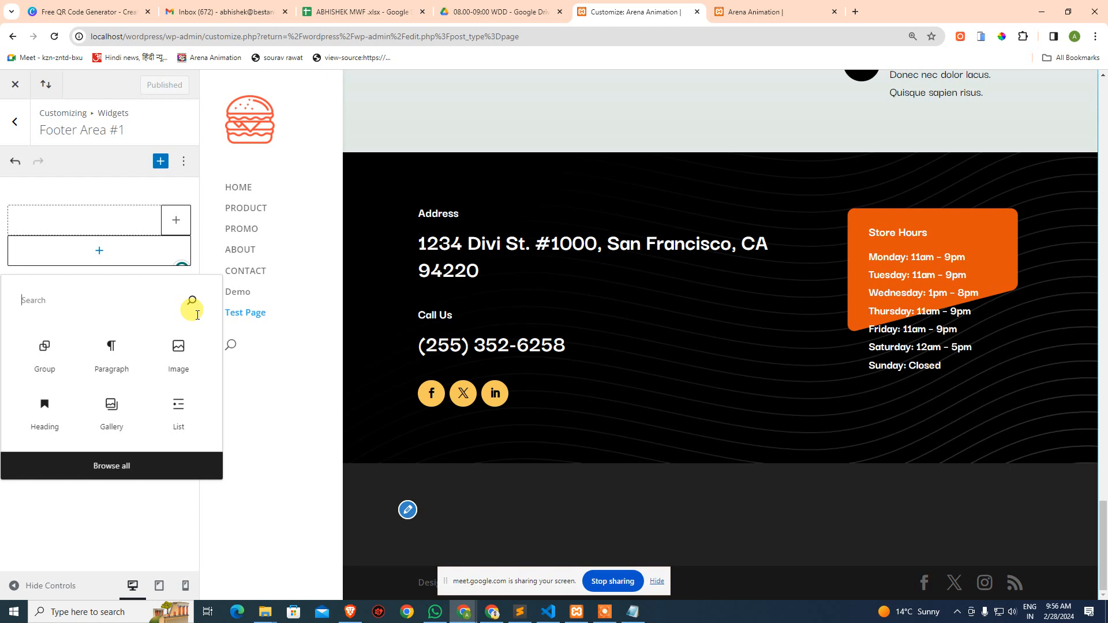
{"action": "type", "text": "cale"}
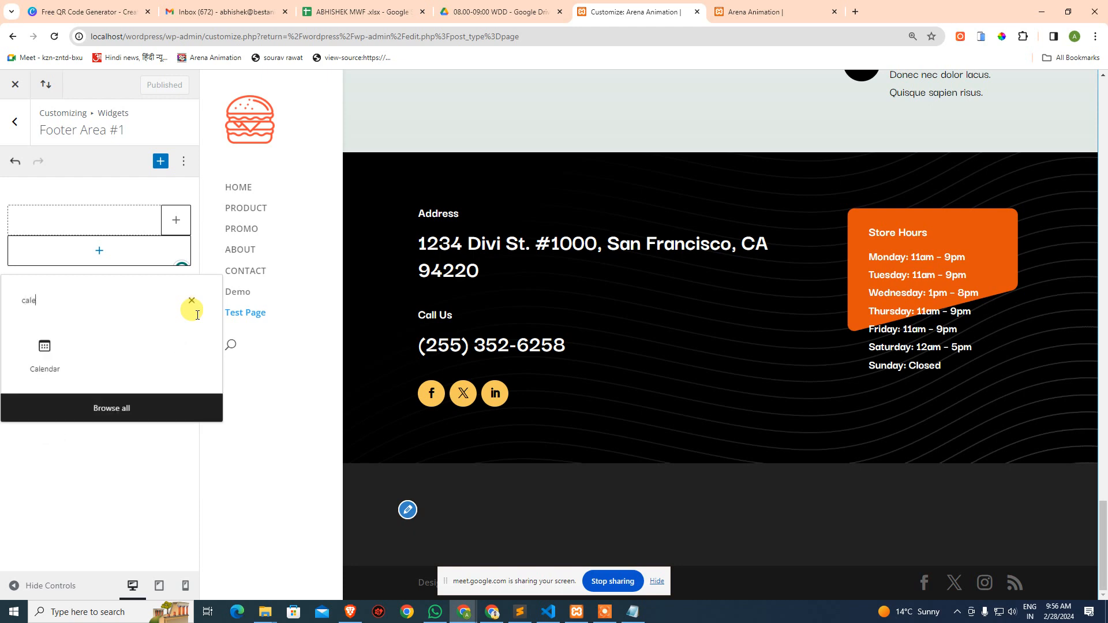
{"action": "left_click", "coordinate": [31, 366]}
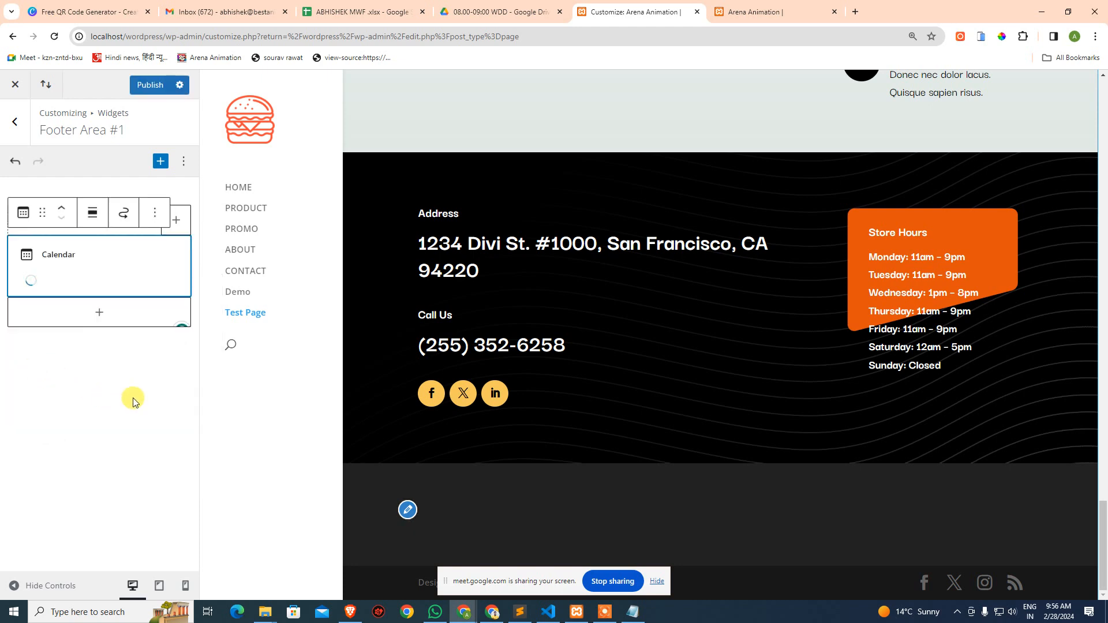
{"action": "scroll", "coordinate": [536, 462], "scroll_direction": "down", "scroll_amount": 3}
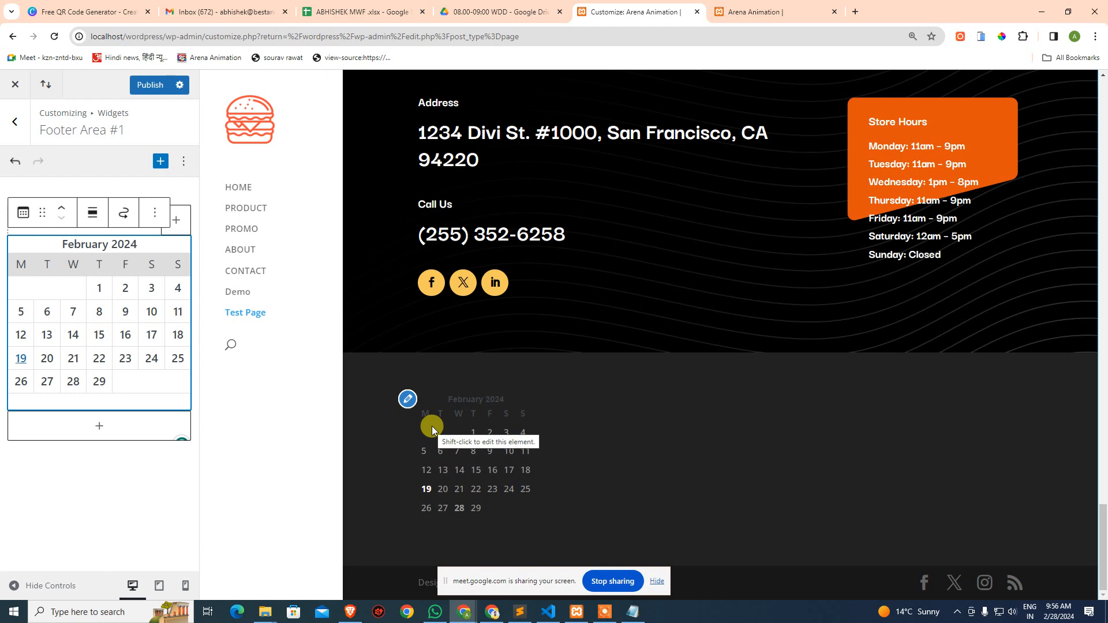
Step: Hide the screen-sharing notice and copy the "Designed by Elegant Themes | Powered by WordPress" credits line from the footer preview
{"action": "left_click", "coordinate": [657, 582]}
{"action": "left_click_drag", "start_coordinate": [410, 583], "coordinate": [678, 589]}
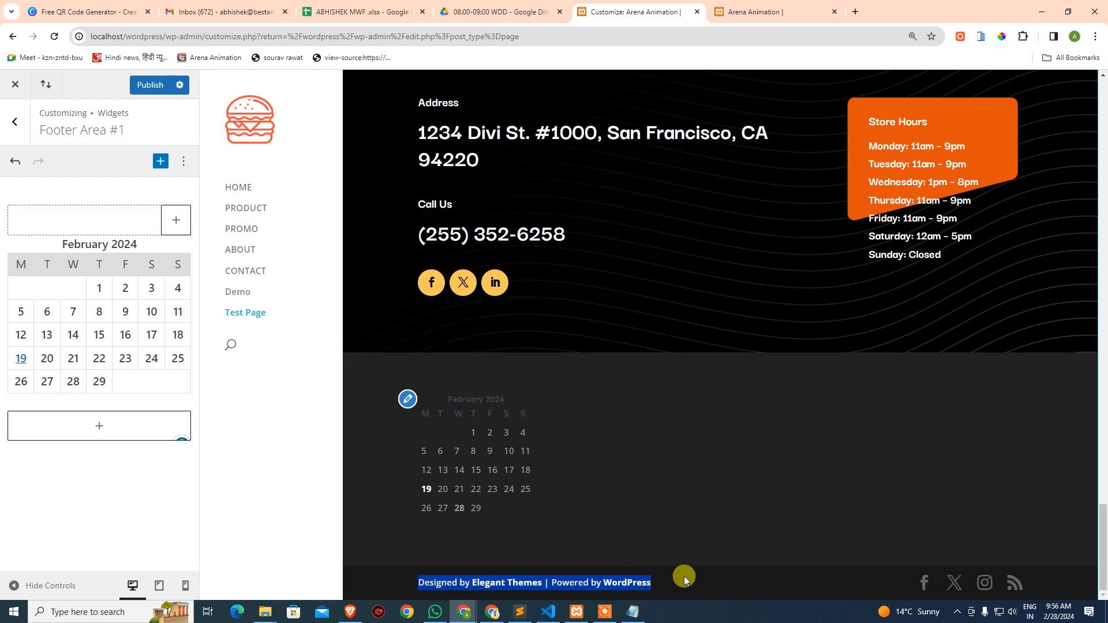
{"action": "left_click", "coordinate": [684, 576]}
{"action": "left_click_drag", "start_coordinate": [381, 583], "coordinate": [720, 583]}
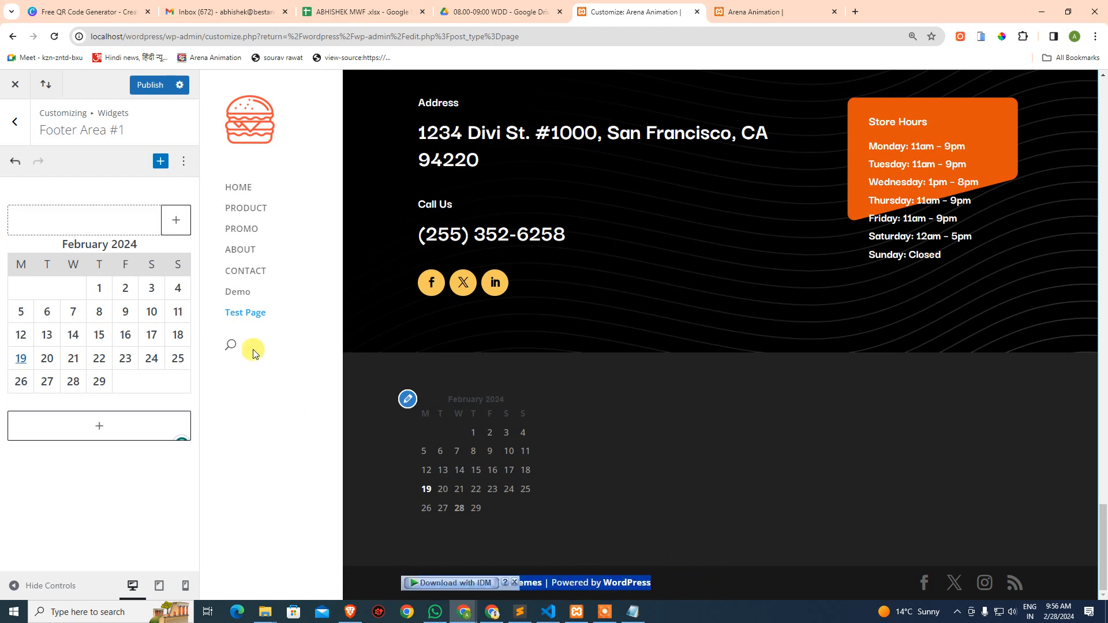
Step: Publish the calendar widget change and open the footer's Bottom Bar settings
{"action": "left_click", "coordinate": [146, 85]}
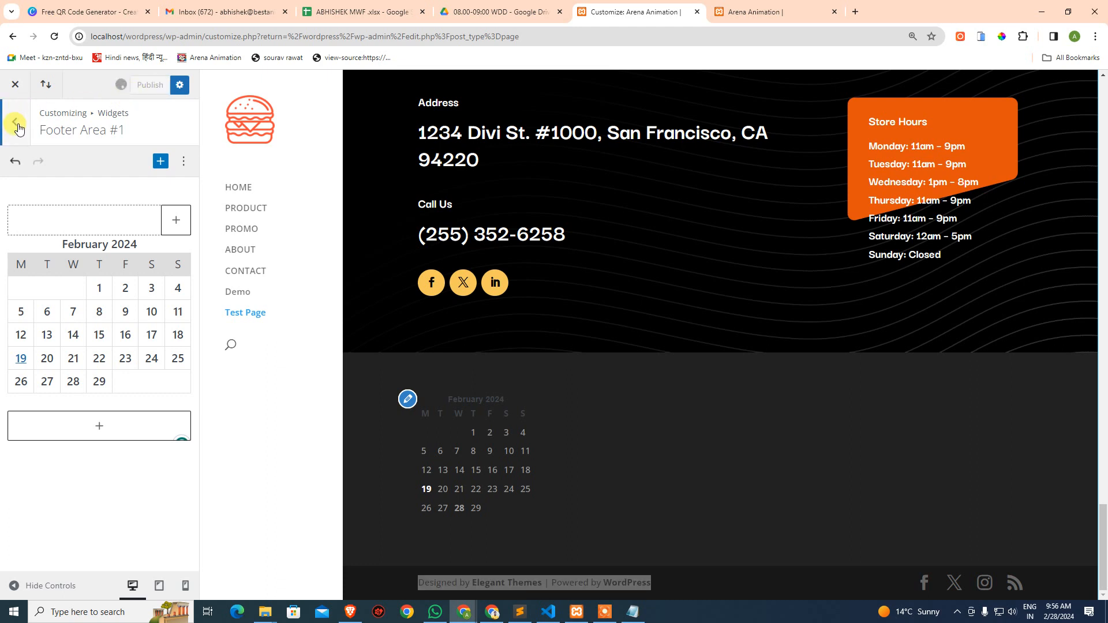
{"action": "left_click", "coordinate": [16, 124]}
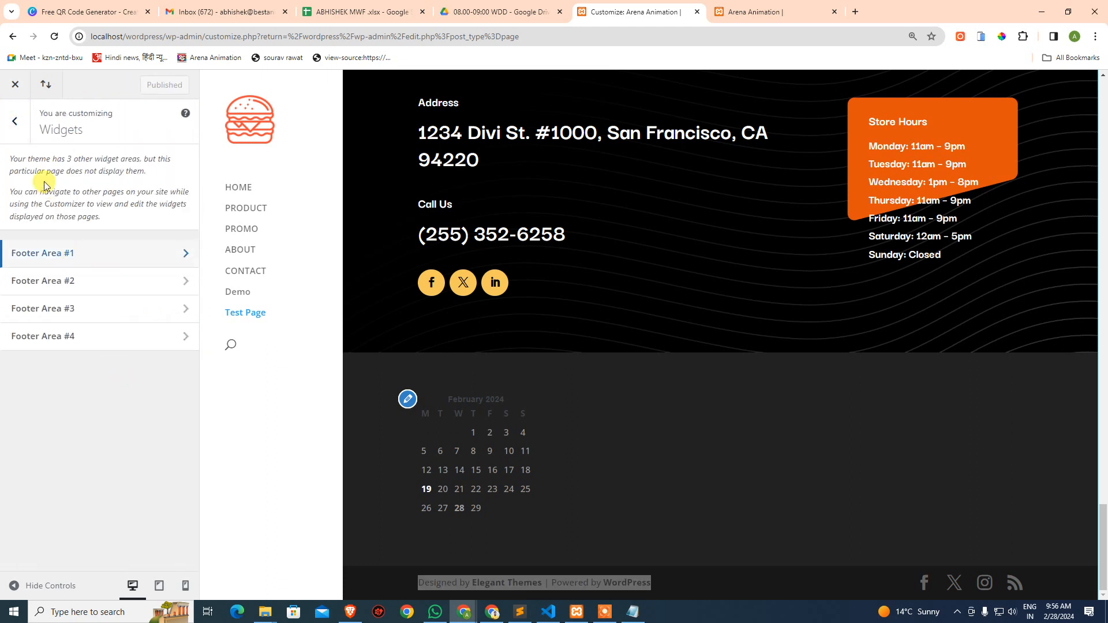
{"action": "left_click", "coordinate": [14, 130]}
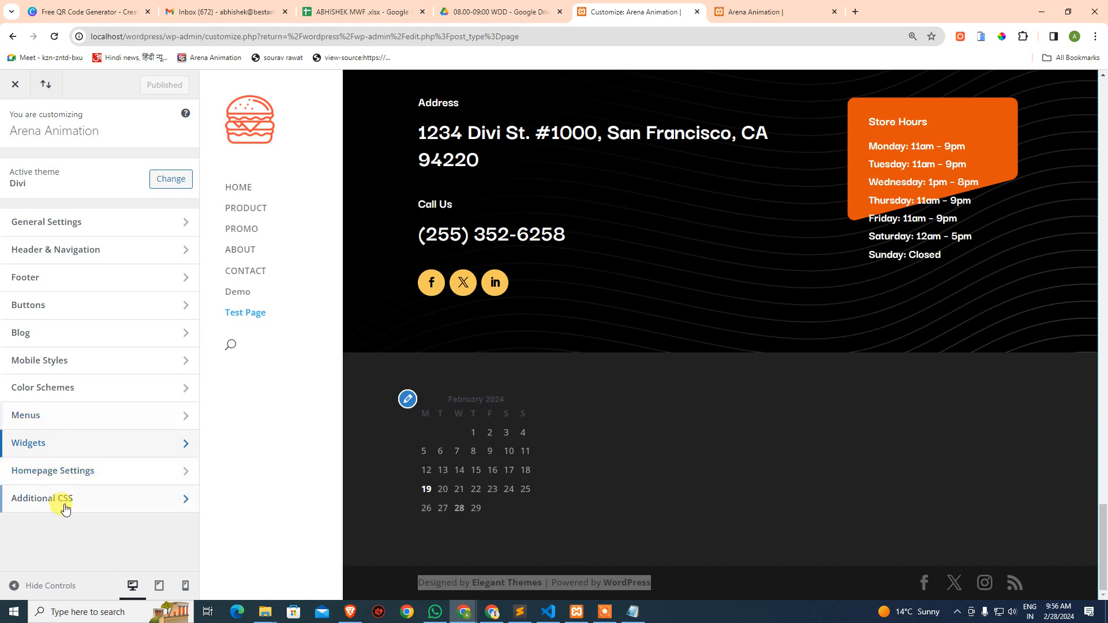
{"action": "left_click", "coordinate": [83, 277]}
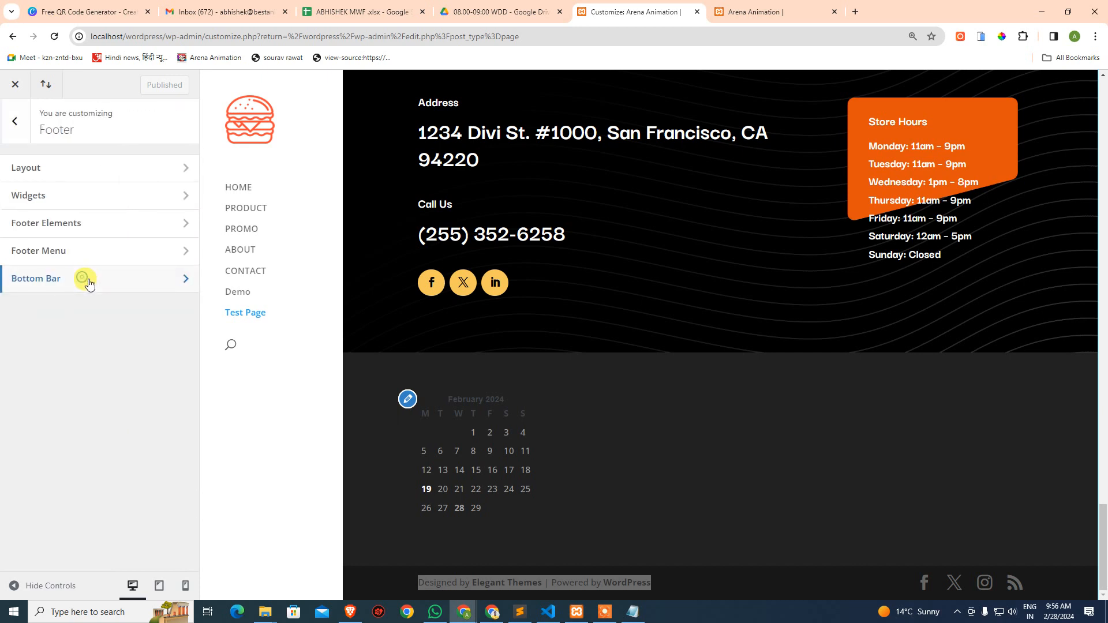
{"action": "left_click", "coordinate": [102, 287]}
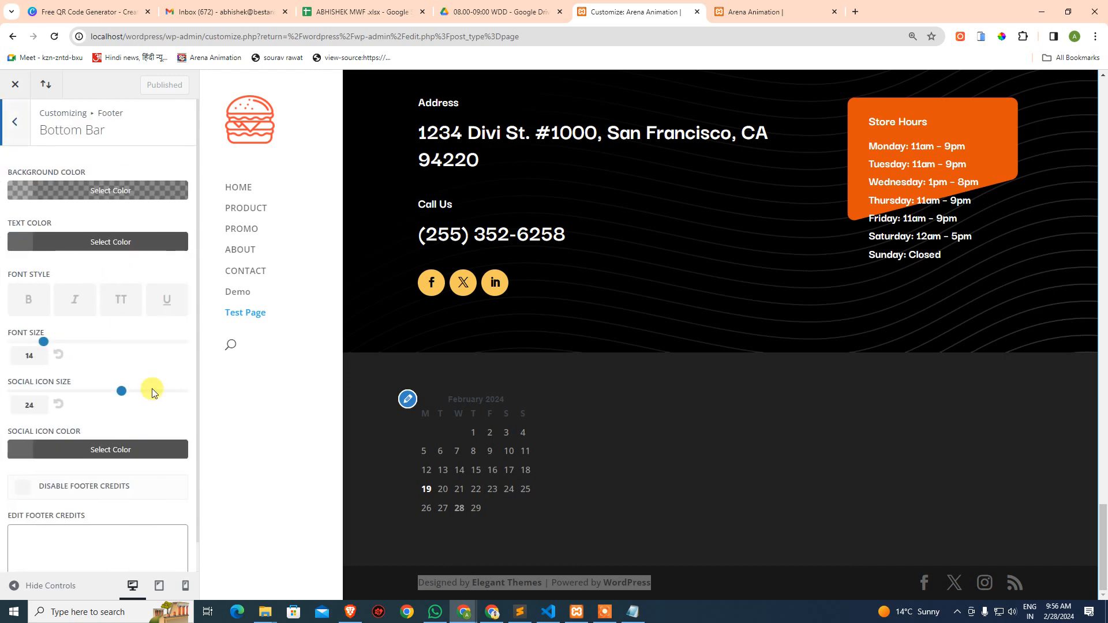
Step: Paste the copied credits line as the footer credits and replace "Elegant Themes" with the designer's first name
{"action": "scroll", "coordinate": [116, 439], "scroll_direction": "down", "scroll_amount": 1}
{"action": "left_click", "coordinate": [92, 506]}
{"action": "left_click", "coordinate": [135, 517]}
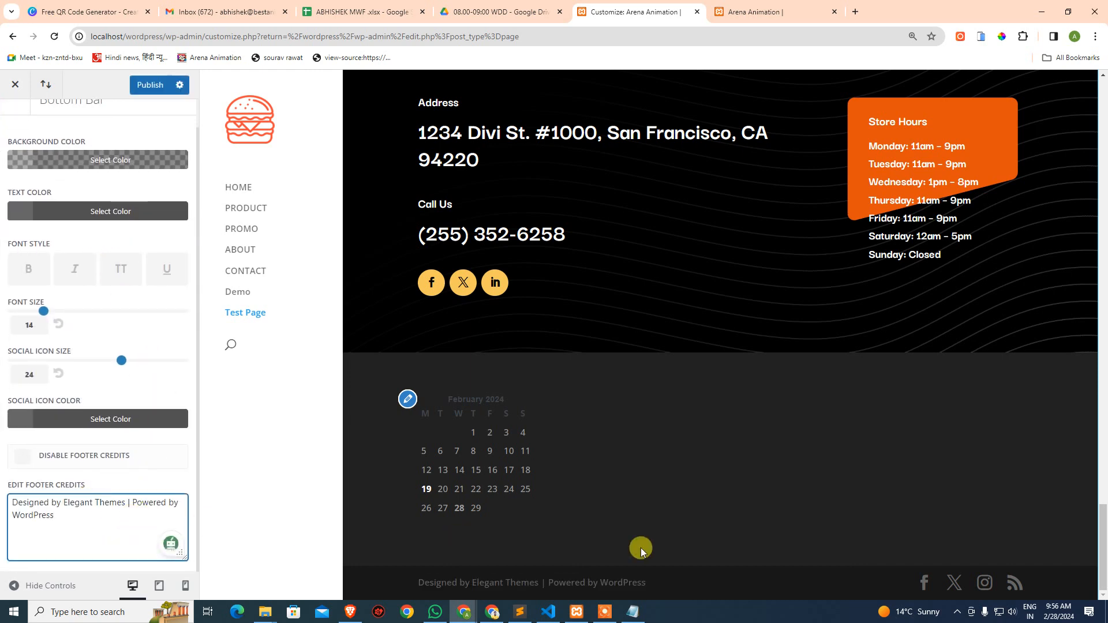
{"action": "double_click", "coordinate": [73, 503]}
{"action": "left_click_drag", "start_coordinate": [102, 503], "coordinate": [130, 506]}
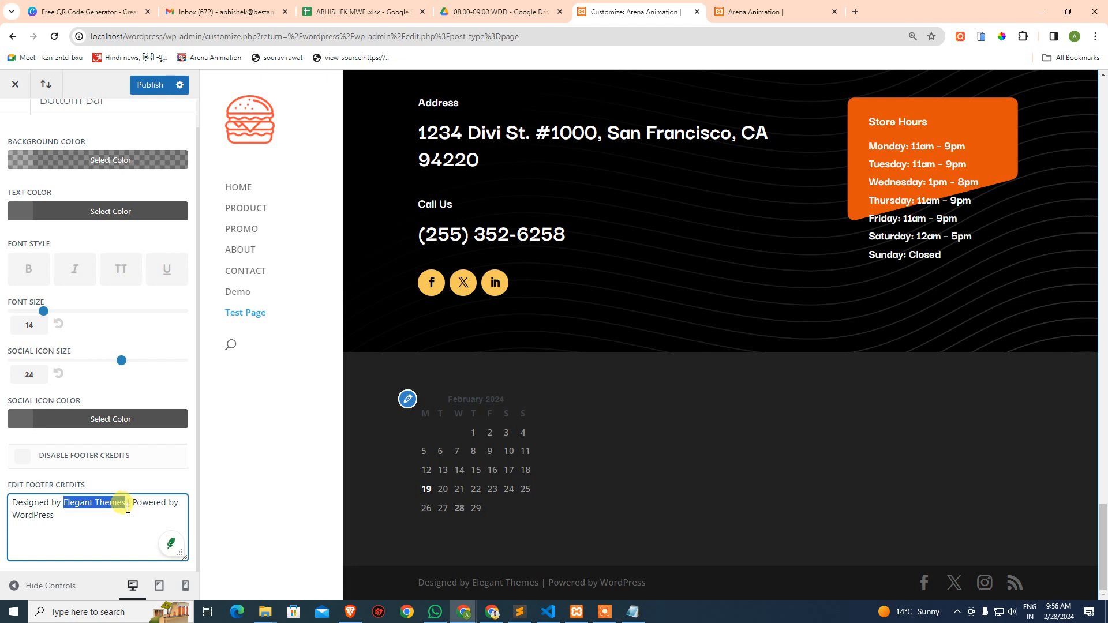
{"action": "type", "text": "Sumit"}
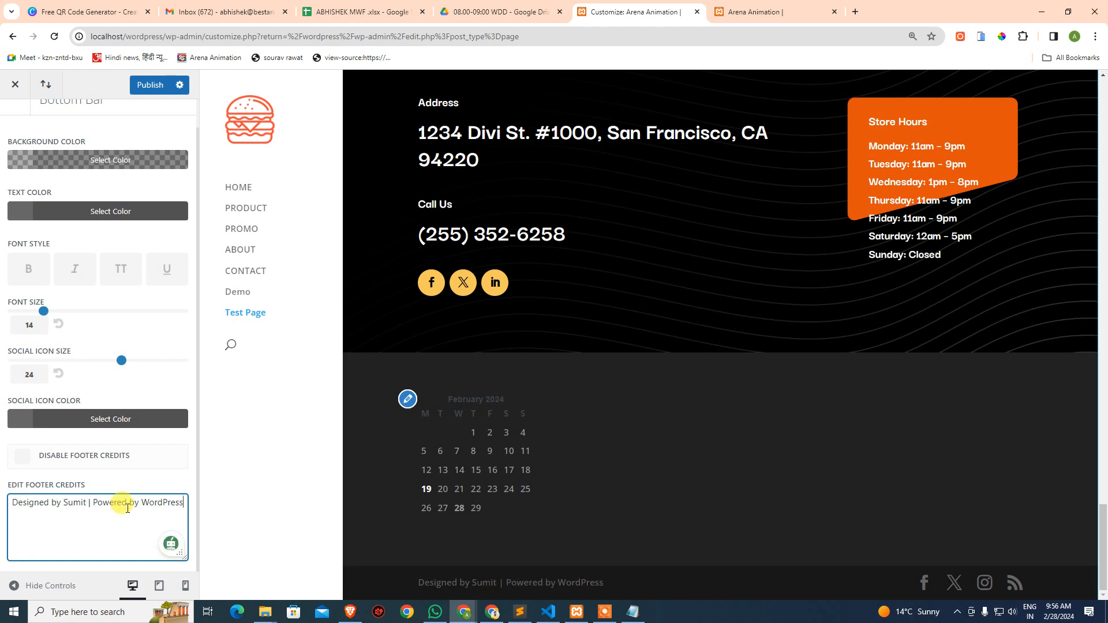
Step: Replace "WordPress" in the footer credits text with "Aptech Ltd."
{"action": "key", "text": "Left"}
{"action": "key", "text": "Left"}
{"action": "key", "text": "Left"}
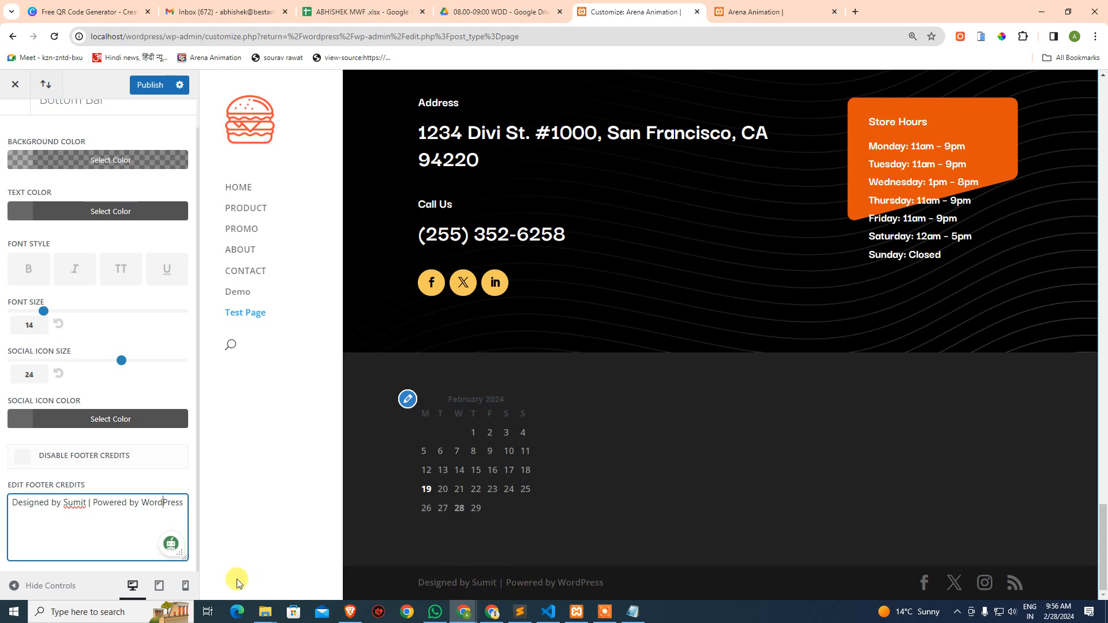
{"action": "key", "text": "ctrl+shift+Left"}
{"action": "type", "text": "Aptech Ltd."}
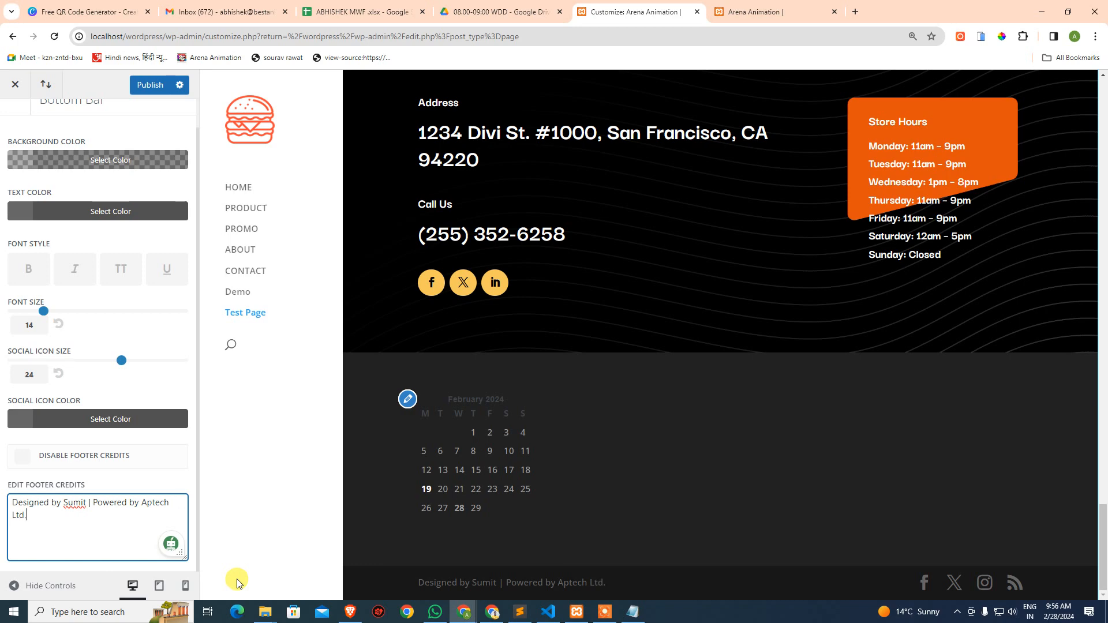
Step: Publish the edited footer credits and check them on the reloaded live site
{"action": "left_click", "coordinate": [149, 94]}
{"action": "left_click", "coordinate": [773, 11]}
{"action": "key", "text": "F5"}
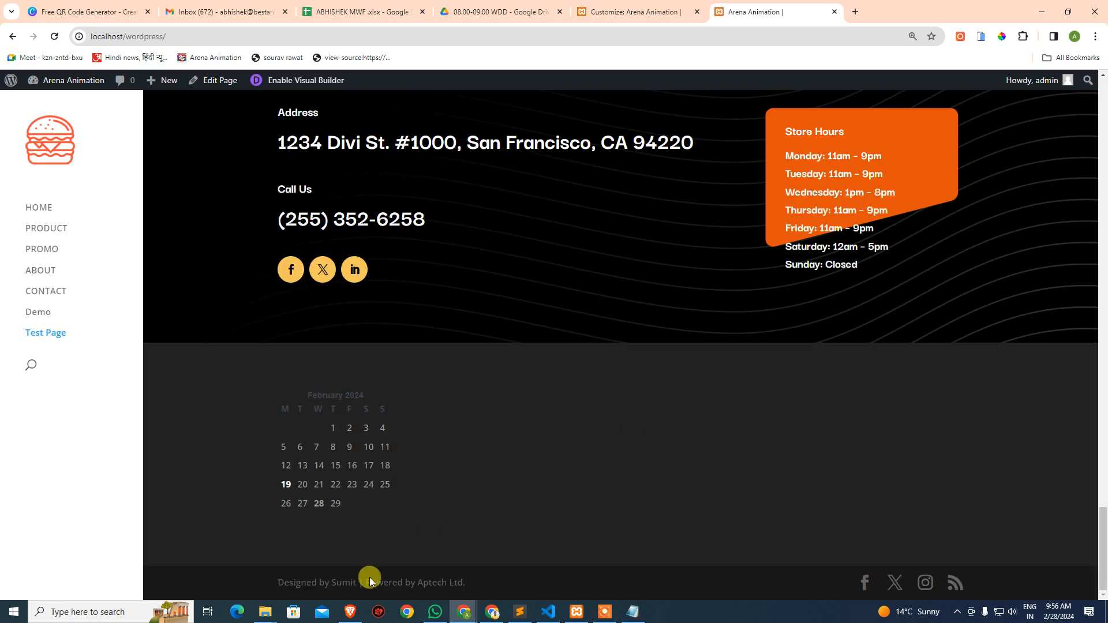
{"action": "left_click_drag", "start_coordinate": [272, 581], "coordinate": [518, 581]}
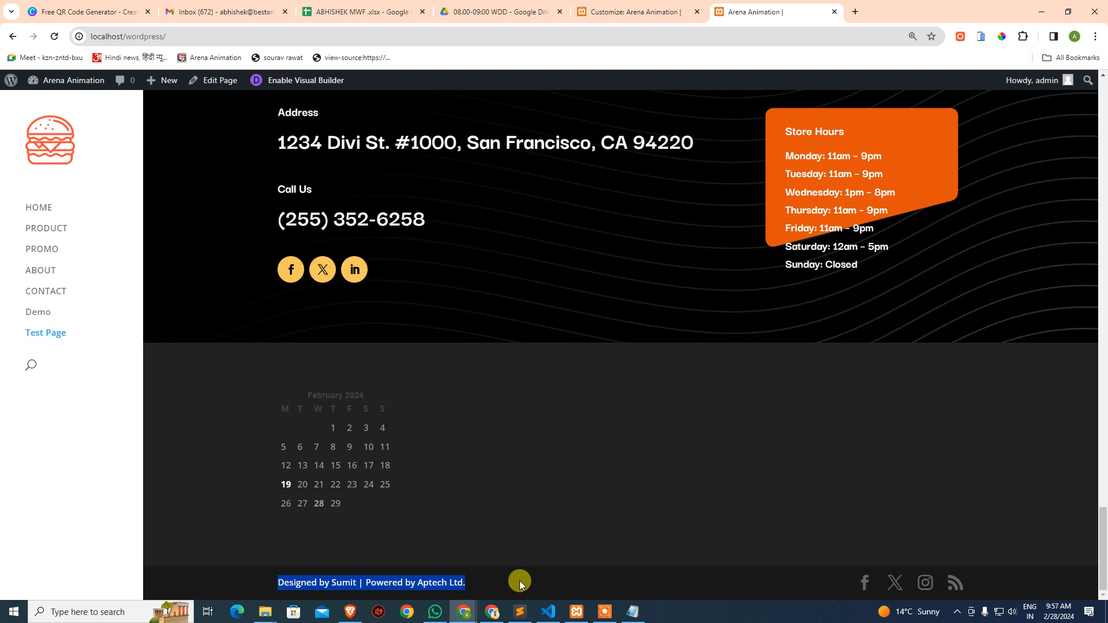
{"action": "scroll", "coordinate": [520, 581], "scroll_direction": "up", "scroll_amount": 3}
{"action": "scroll", "coordinate": [519, 581], "scroll_direction": "down", "scroll_amount": 3}
Step: Return to the customizer and look through the footer's Layout and Footer Elements settings
{"action": "left_click", "coordinate": [634, 9]}
{"action": "scroll", "coordinate": [78, 387], "scroll_direction": "up", "scroll_amount": 2}
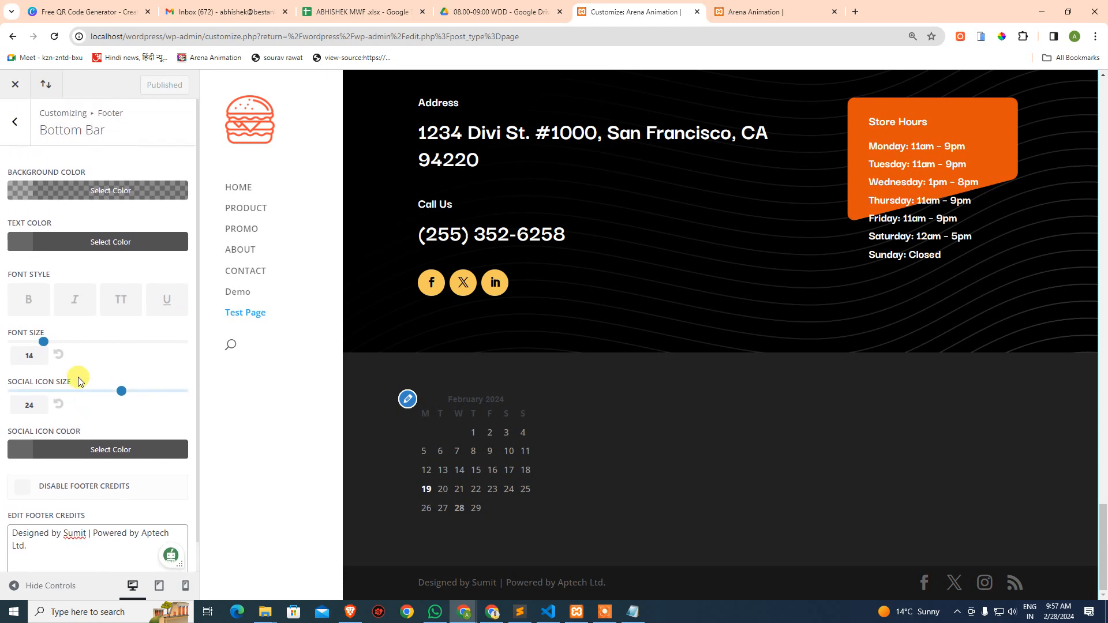
{"action": "left_click", "coordinate": [15, 121]}
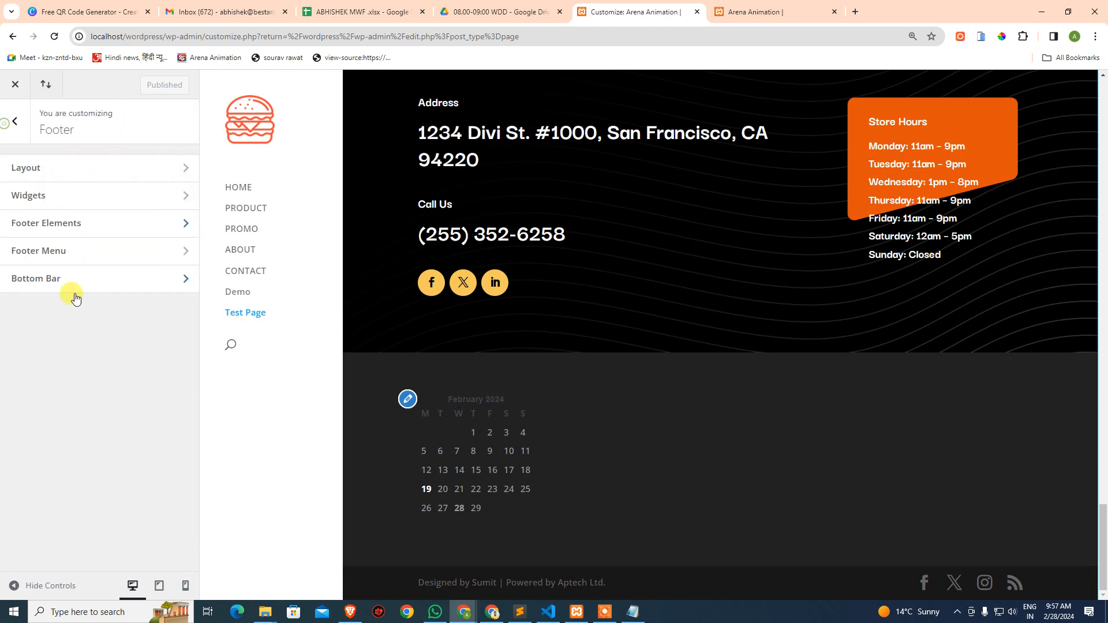
{"action": "left_click", "coordinate": [81, 168]}
{"action": "left_click", "coordinate": [20, 123]}
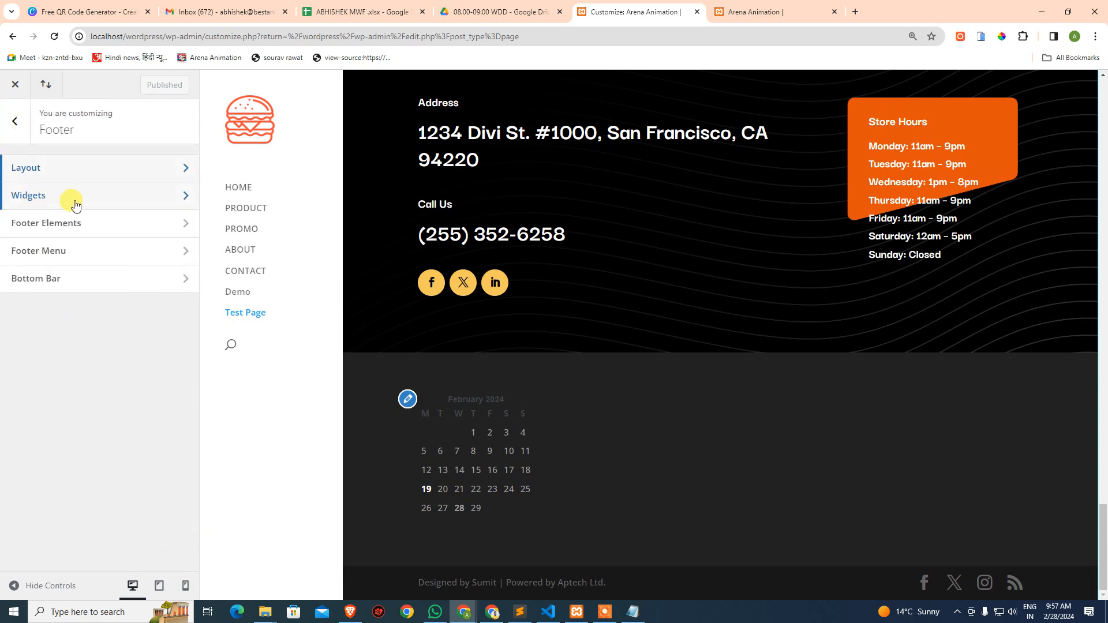
{"action": "left_click", "coordinate": [75, 223]}
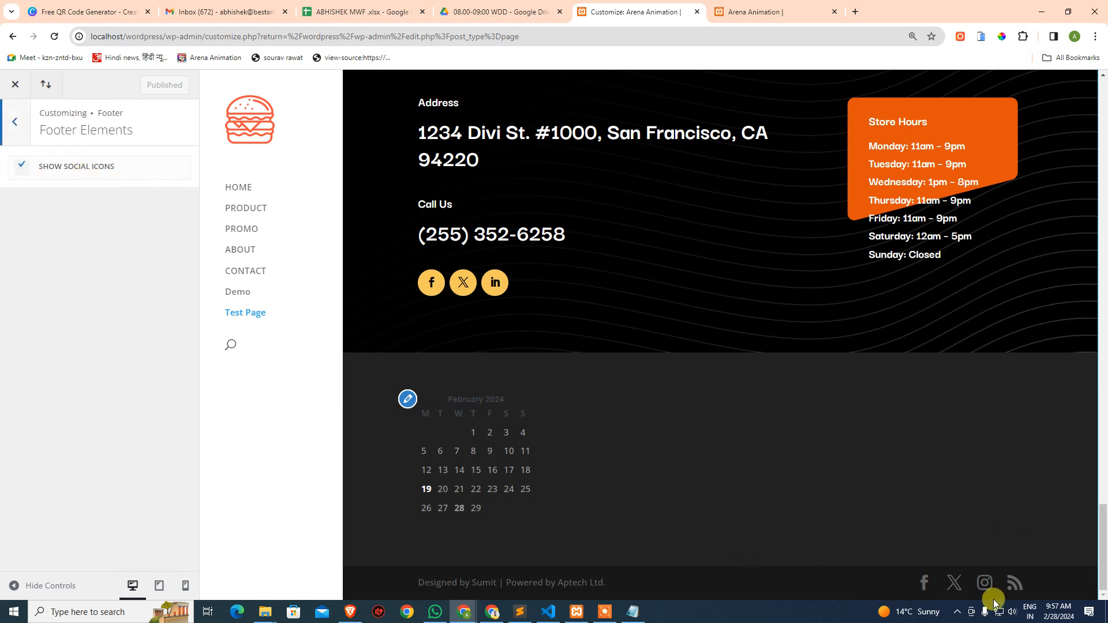
Step: Close the theme customizer and open the Divi Theme Options page
{"action": "left_click", "coordinate": [18, 85]}
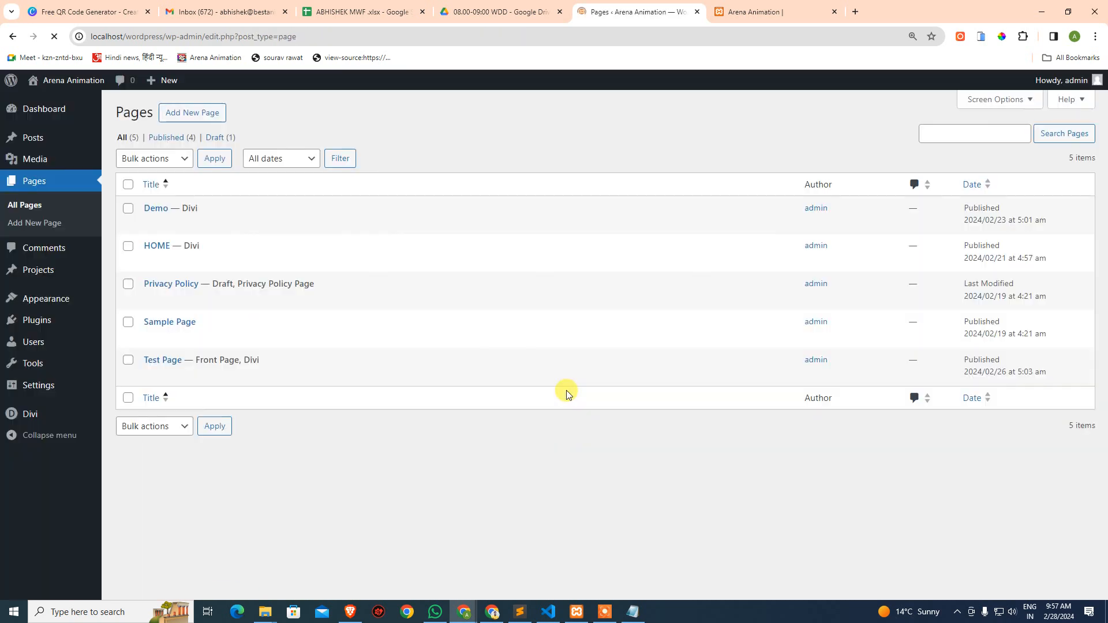
{"action": "mouse_move", "coordinate": [35, 414]}
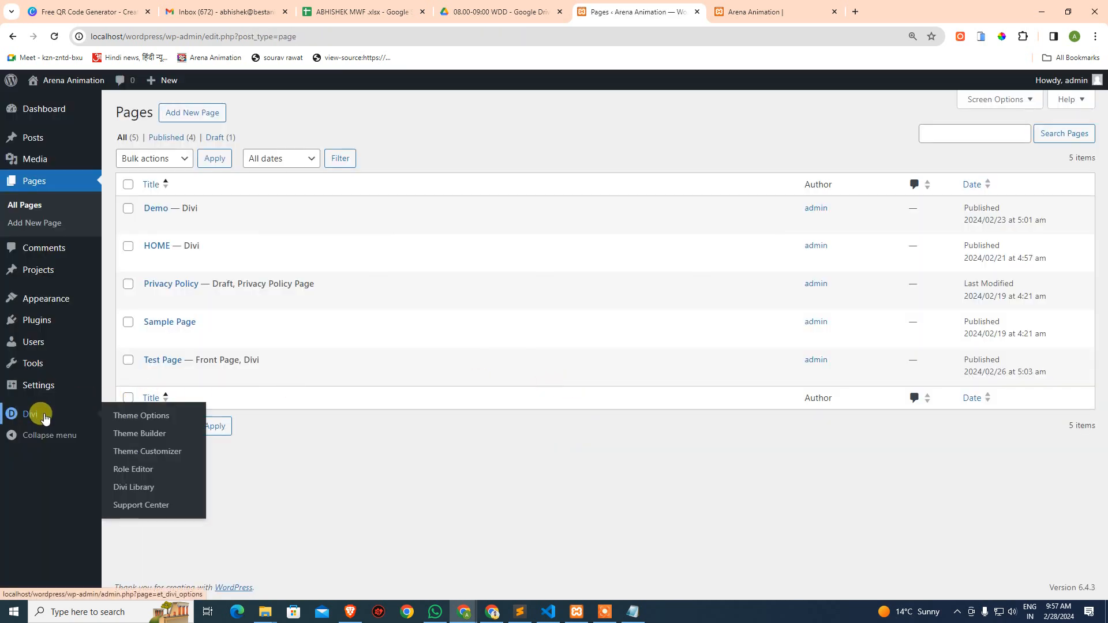
{"action": "left_click", "coordinate": [178, 417]}
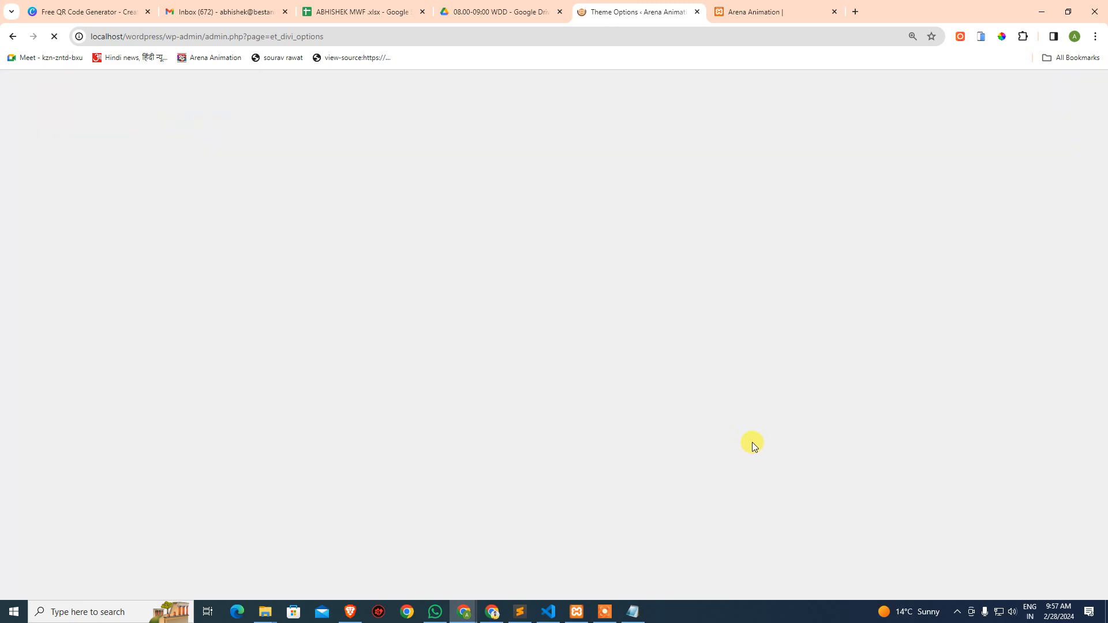
Step: Look at the live footer again, and review the General theme options from the social icon settings down to Custom CSS
{"action": "left_click", "coordinate": [787, 11]}
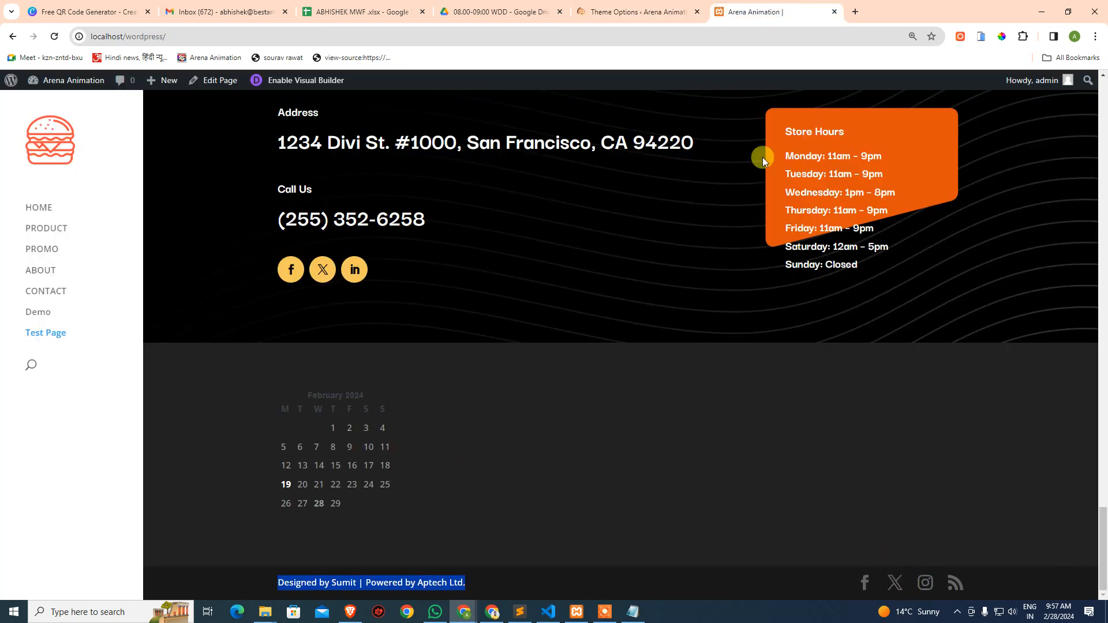
{"action": "left_click", "coordinate": [675, 12]}
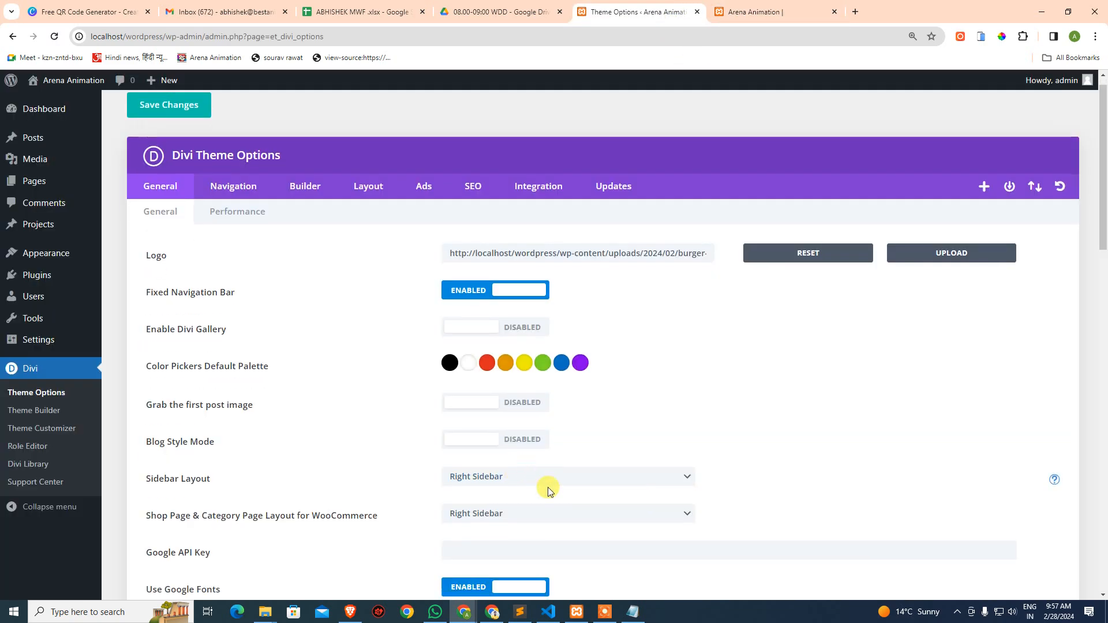
{"action": "scroll", "coordinate": [548, 487], "scroll_direction": "down", "scroll_amount": 9}
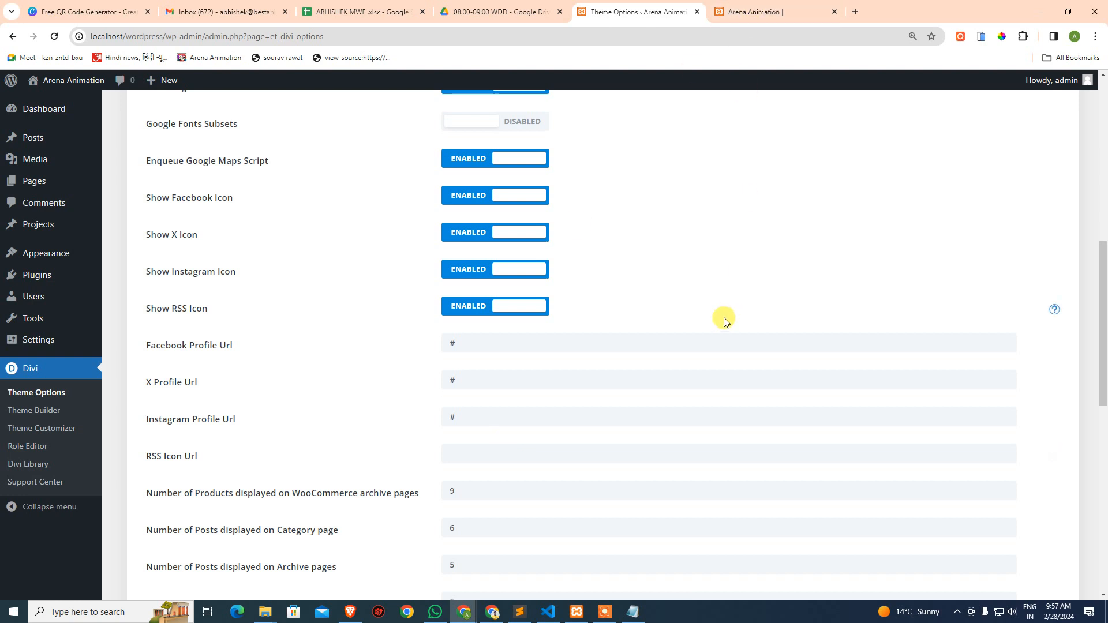
{"action": "scroll", "coordinate": [726, 319], "scroll_direction": "down", "scroll_amount": 10}
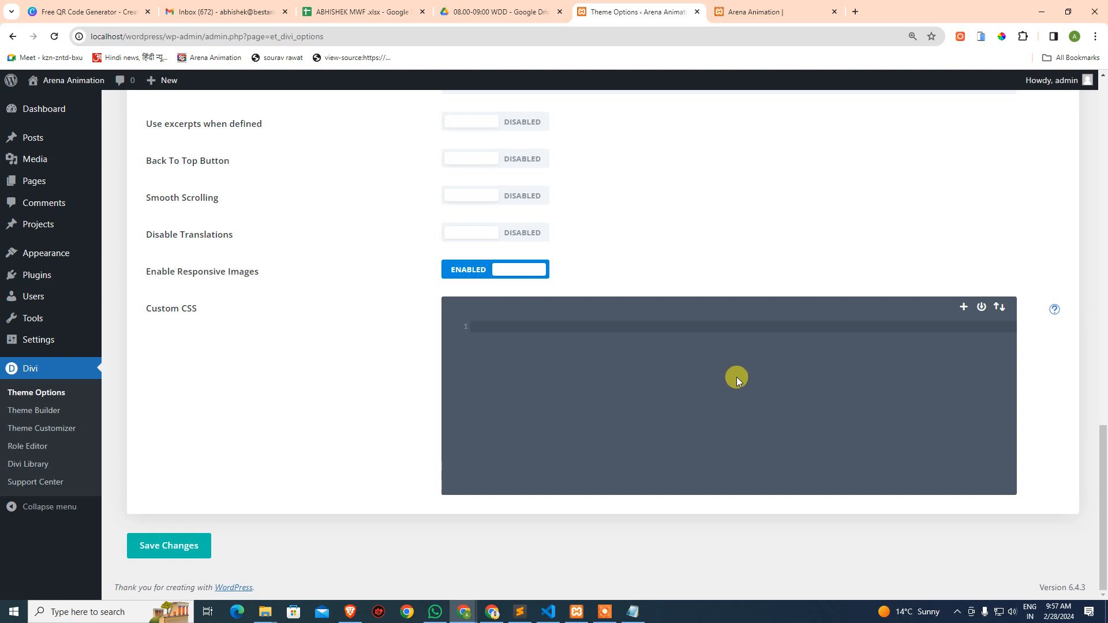
Step: Look over the top of the General theme options and the upper part of the live home page
{"action": "scroll", "coordinate": [738, 350], "scroll_direction": "up", "scroll_amount": 15}
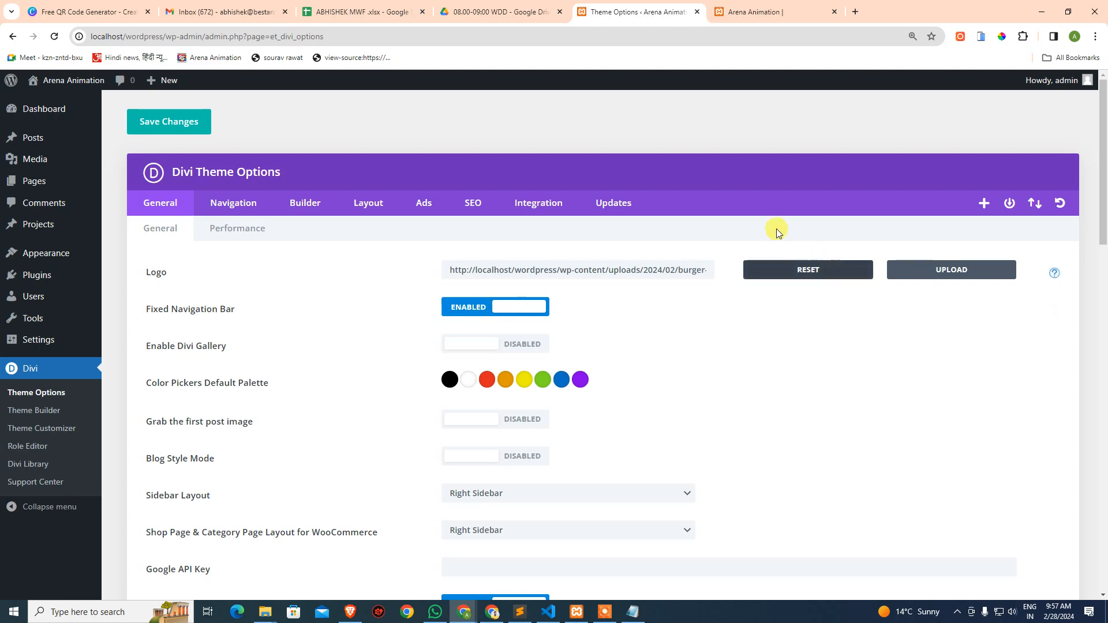
{"action": "left_click", "coordinate": [744, 9]}
{"action": "scroll", "coordinate": [497, 246], "scroll_direction": "up", "scroll_amount": 20}
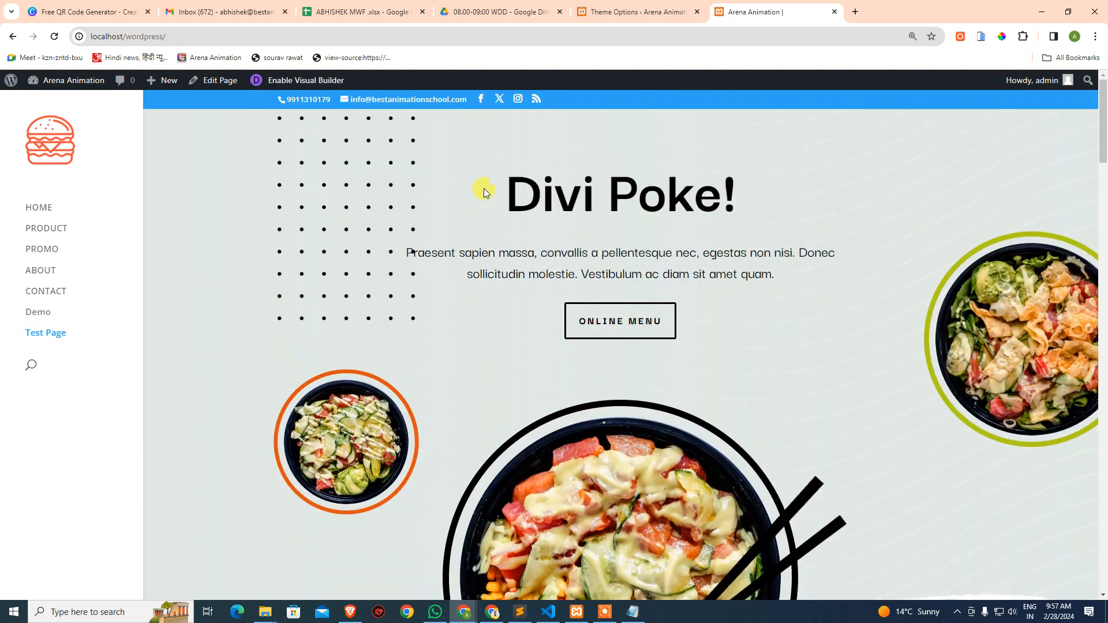
{"action": "left_click", "coordinate": [629, 10]}
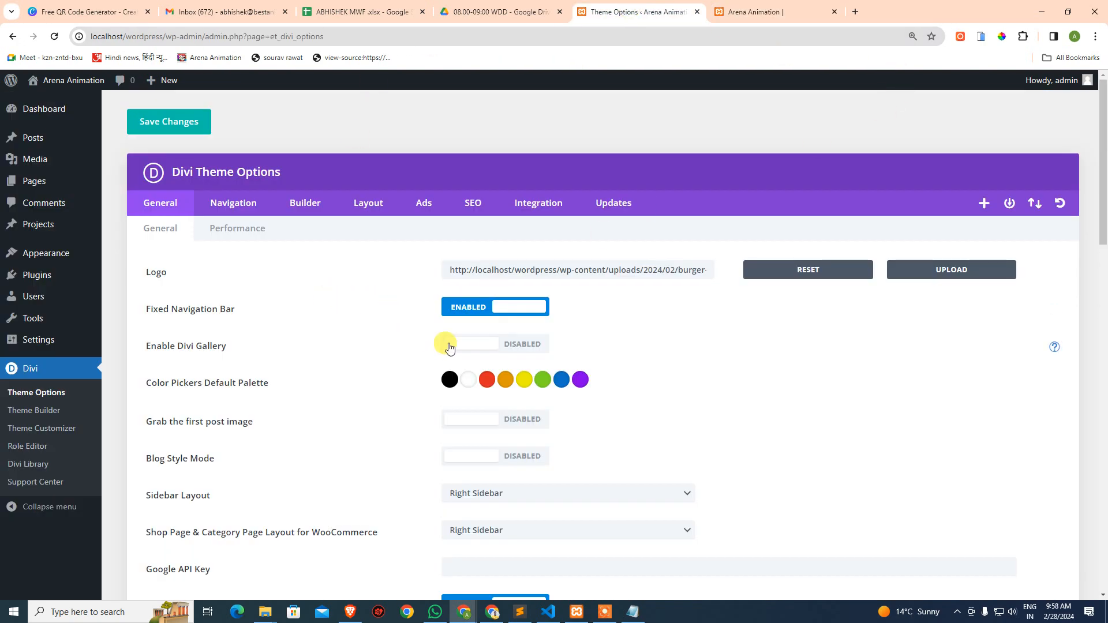
{"action": "left_click", "coordinate": [602, 613]}
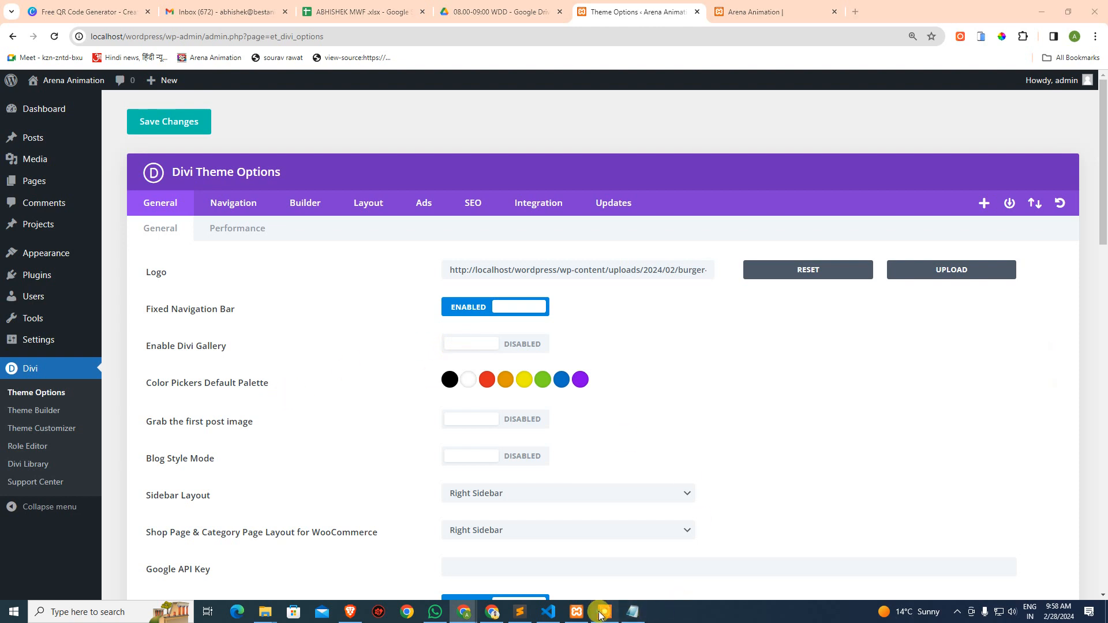
{"action": "left_click", "coordinate": [1043, 570]}
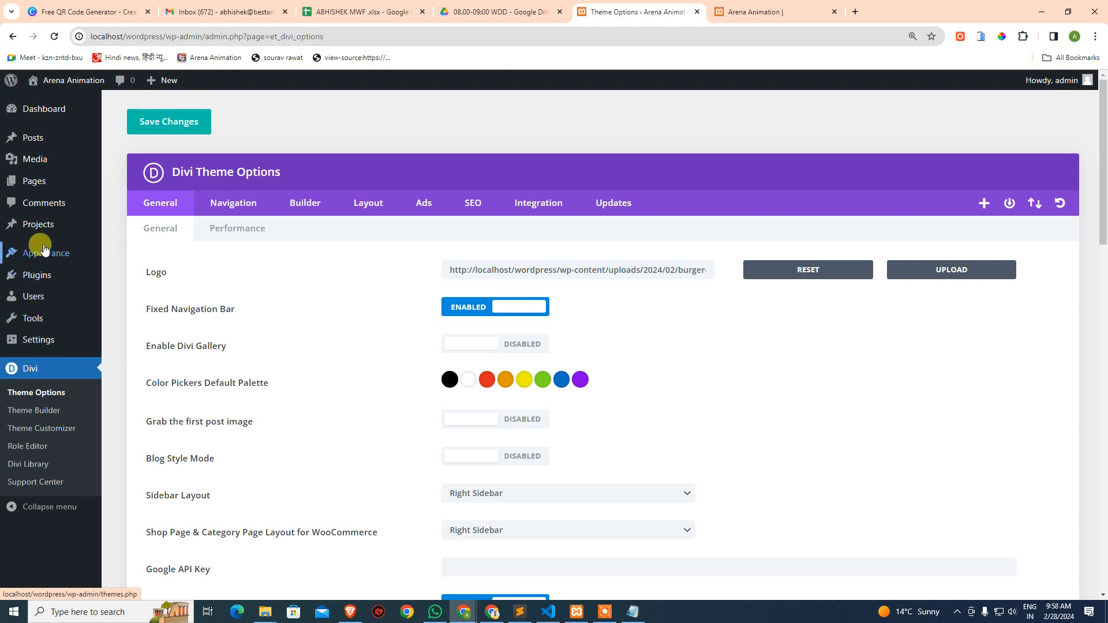
Step: Find WooCommerce by searching the plugin directory for "woocommerce", and install and activate it
{"action": "mouse_move", "coordinate": [37, 276]}
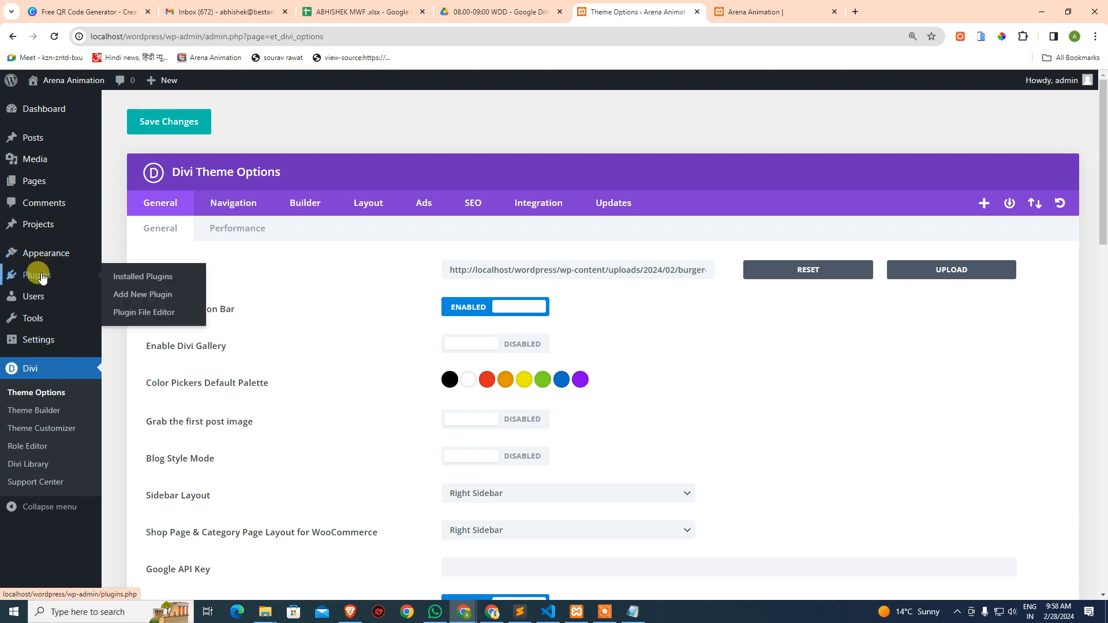
{"action": "left_click", "coordinate": [148, 298]}
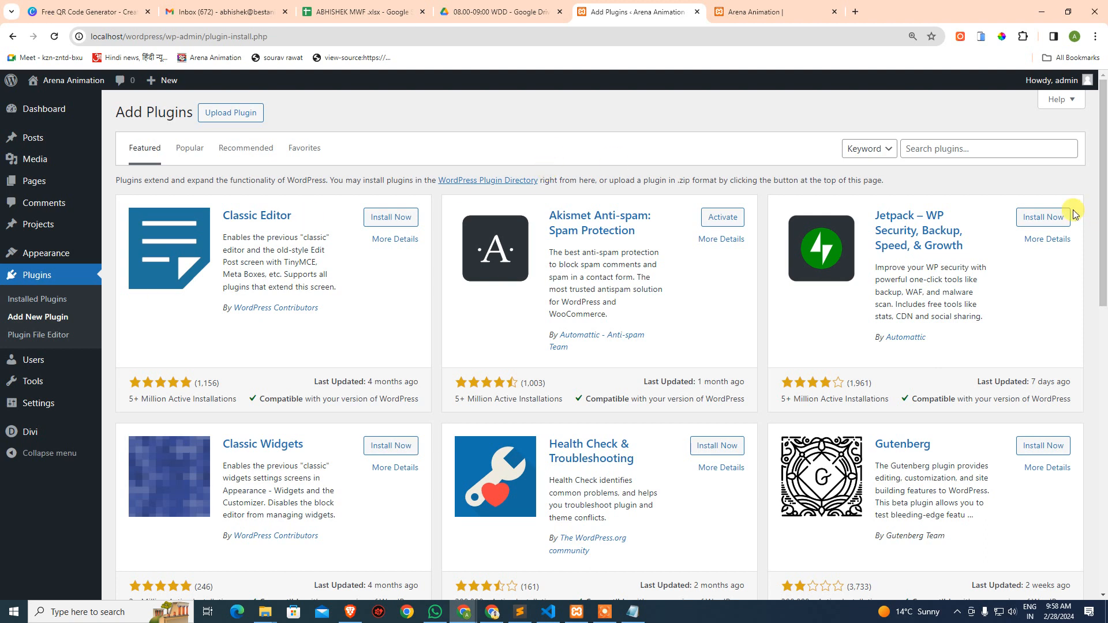
{"action": "left_click", "coordinate": [1008, 151]}
{"action": "type", "text": "wooco"}
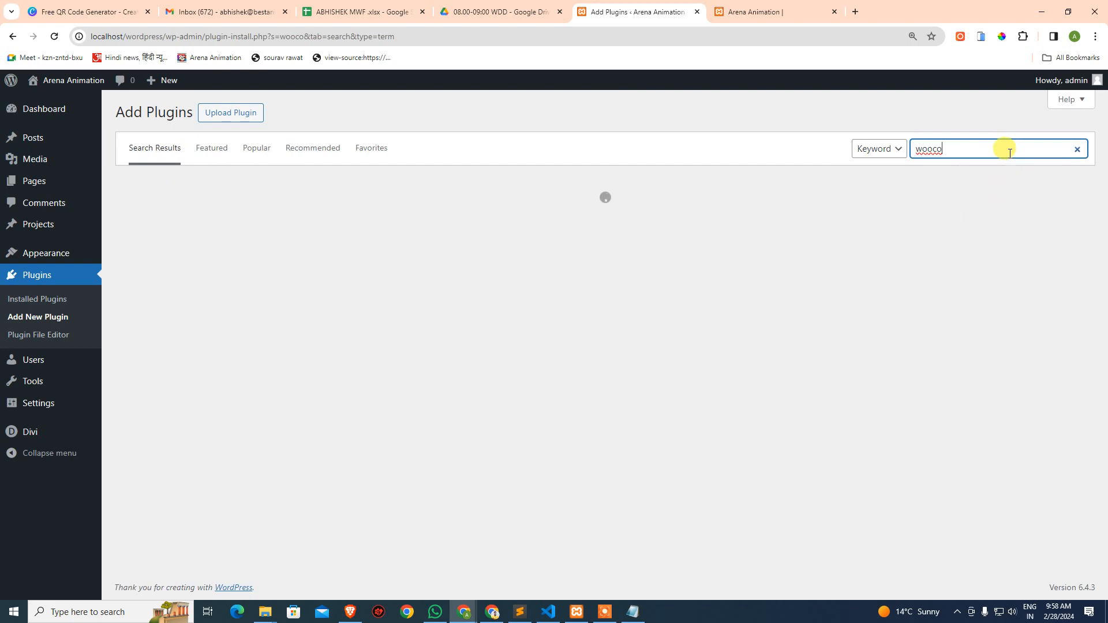
{"action": "type", "text": "mmerce"}
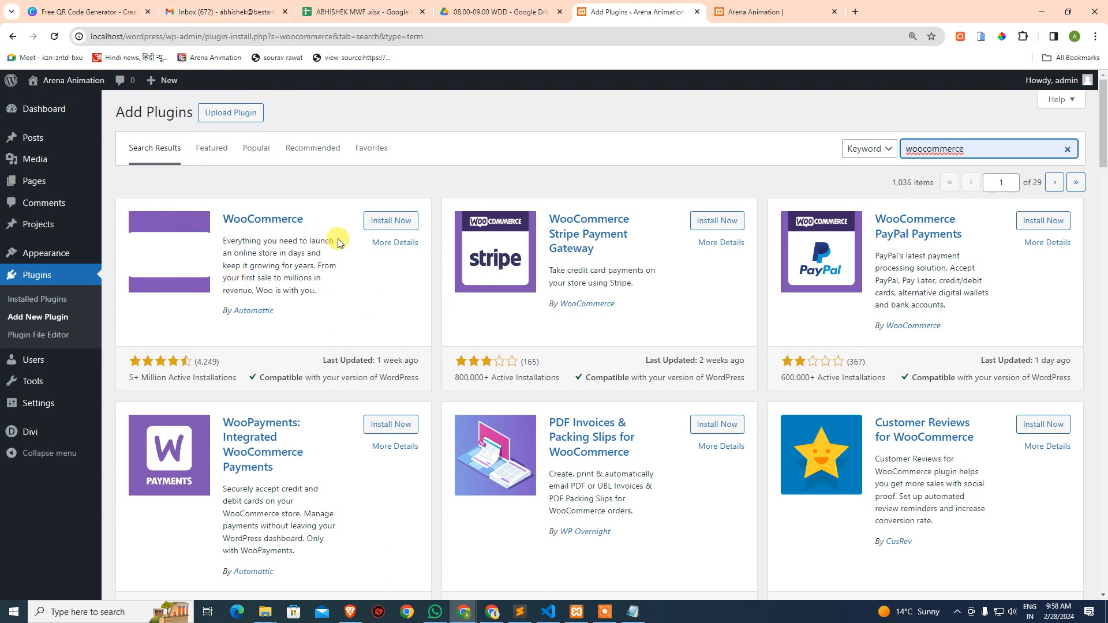
{"action": "left_click", "coordinate": [388, 223]}
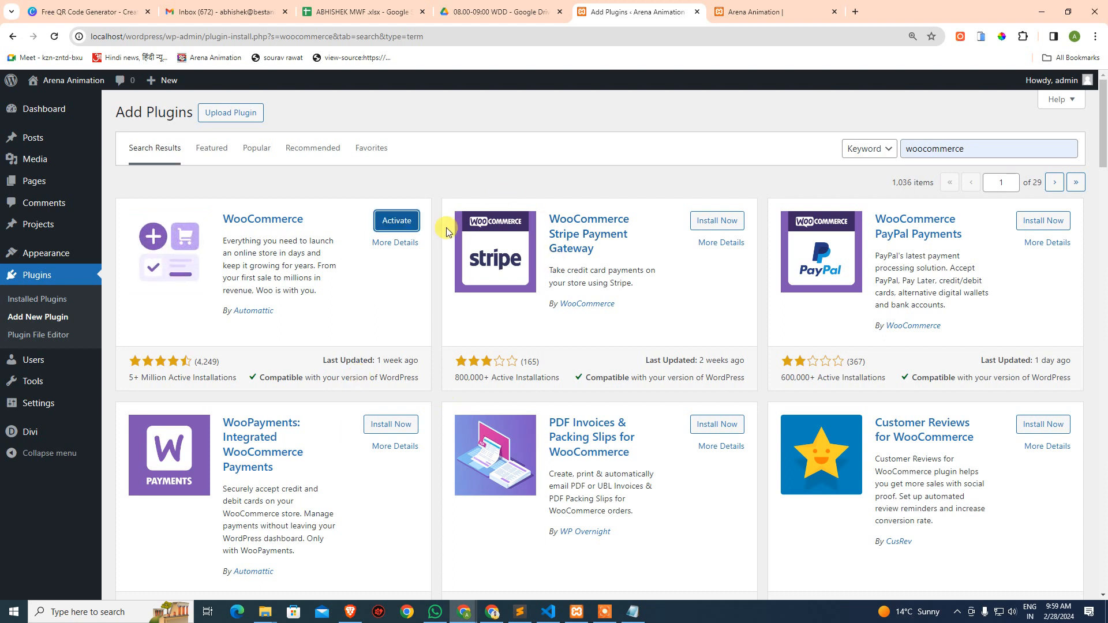
{"action": "left_click", "coordinate": [396, 222]}
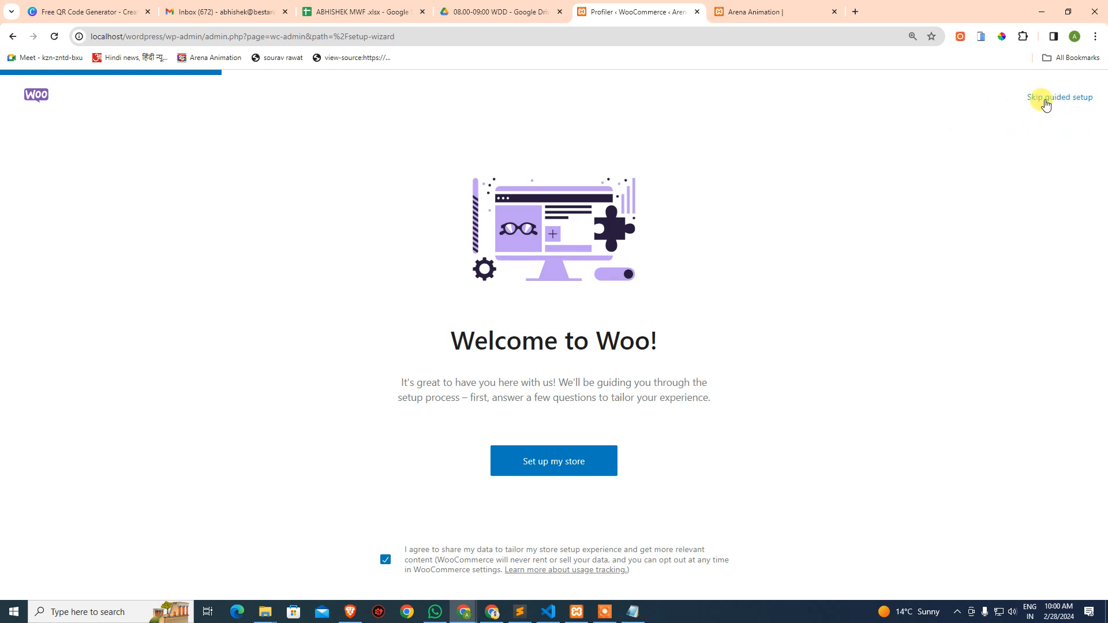
Step: Start the guided store setup and proceed with "I'm just starting my business" as the profile
{"action": "left_click", "coordinate": [565, 459]}
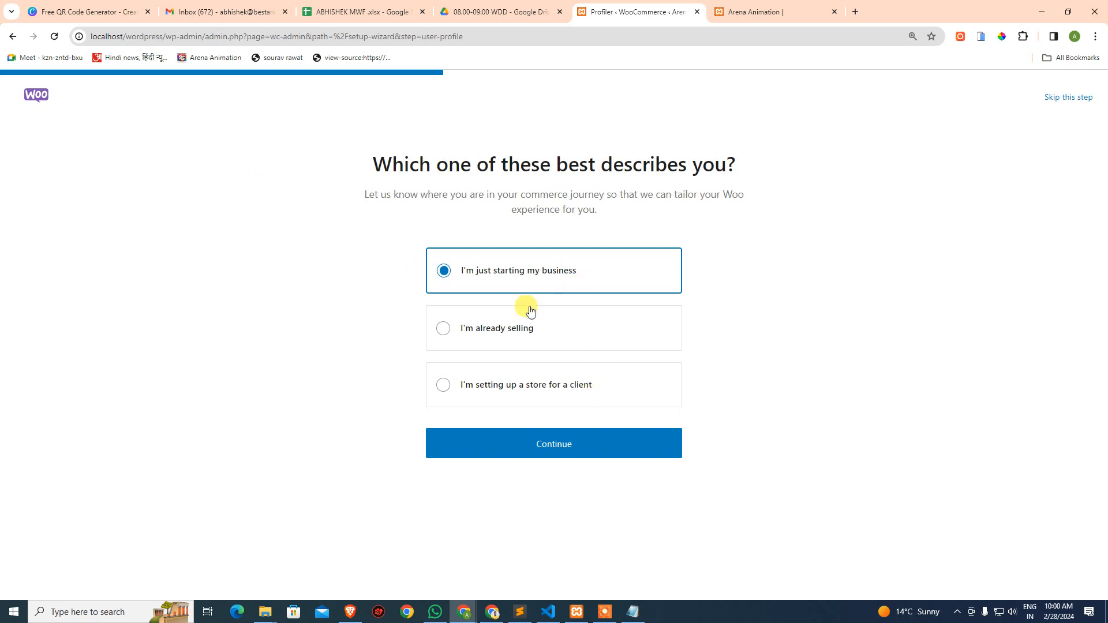
{"action": "left_click", "coordinate": [531, 443]}
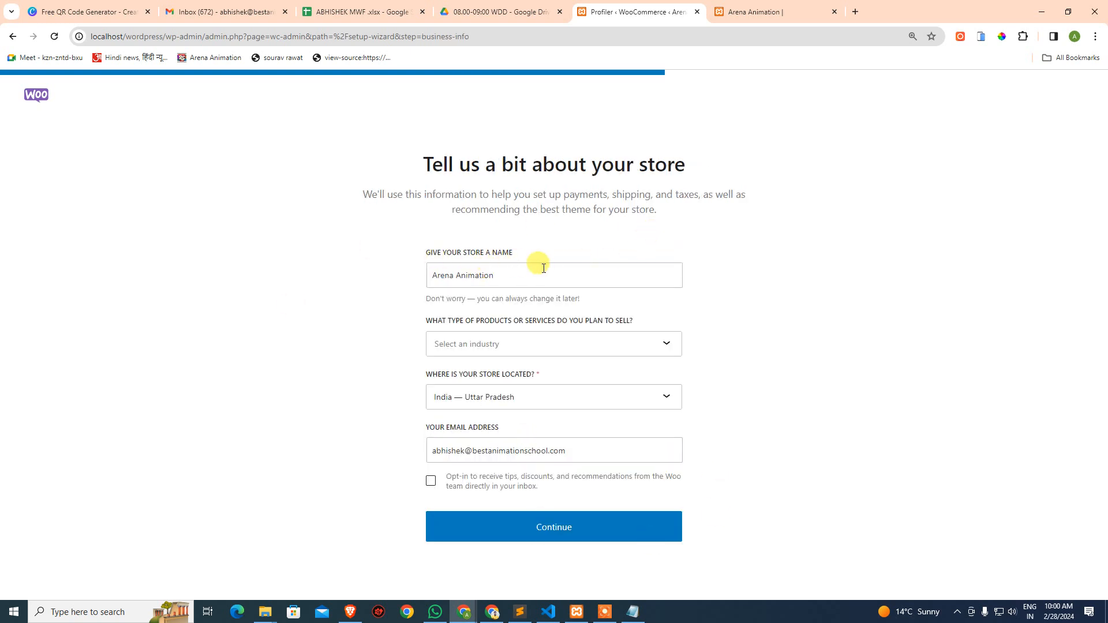
Step: Select Other as the type of products or services the store plans to sell
{"action": "left_click_drag", "start_coordinate": [532, 274], "coordinate": [337, 276]}
{"action": "left_click", "coordinate": [502, 344]}
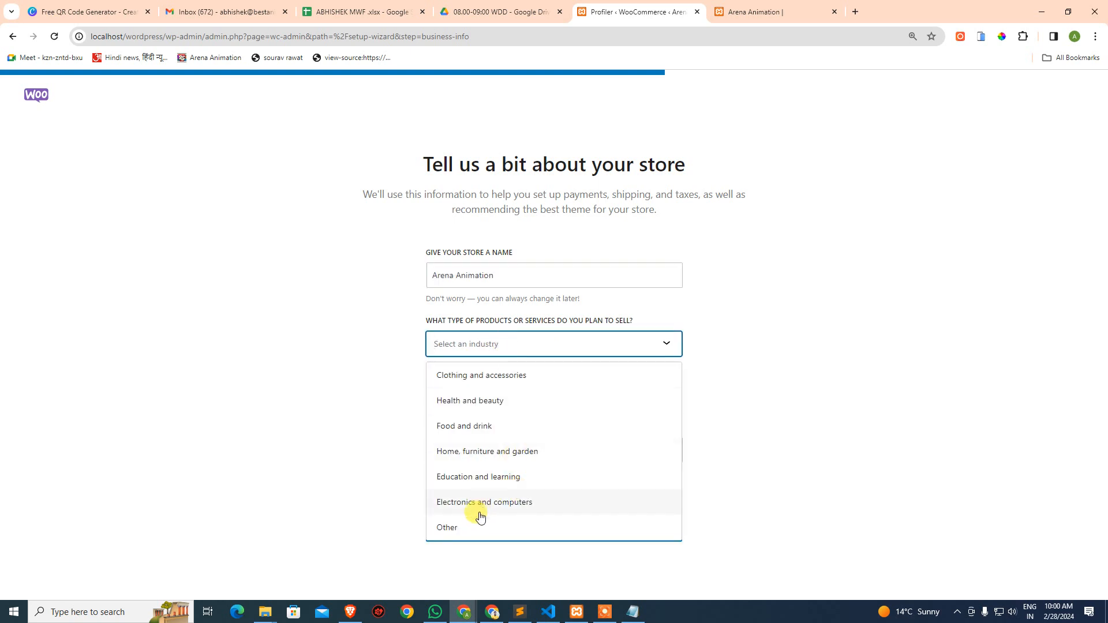
{"action": "left_click", "coordinate": [462, 528]}
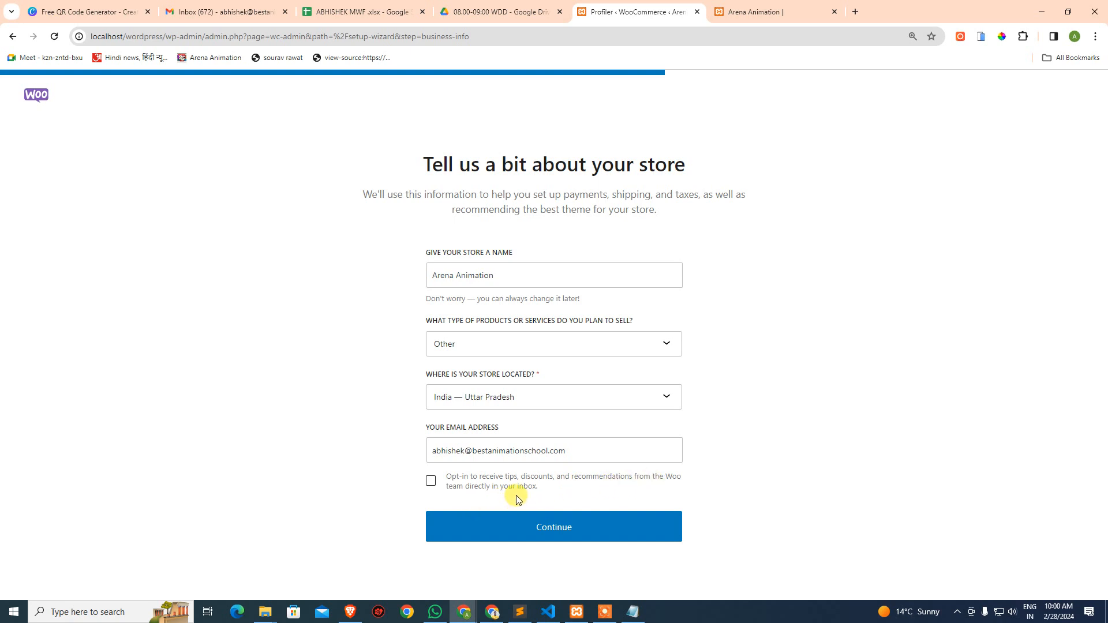
{"action": "left_click", "coordinate": [488, 284]}
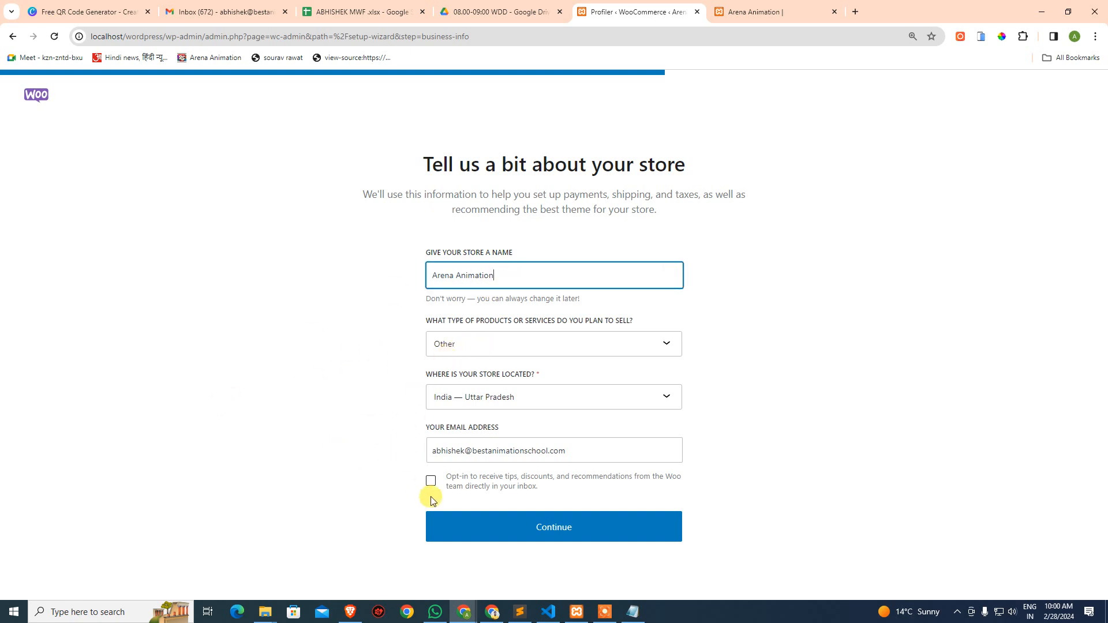
Step: Set the store's type of products or services to Education and learning
{"action": "left_click", "coordinate": [460, 349]}
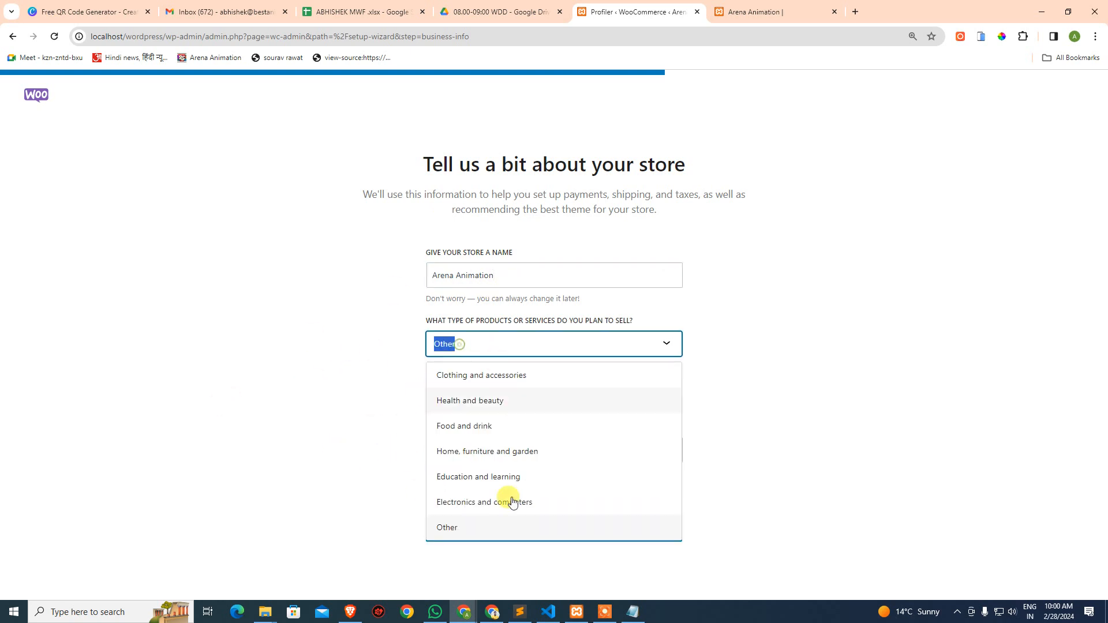
{"action": "left_click", "coordinate": [464, 478]}
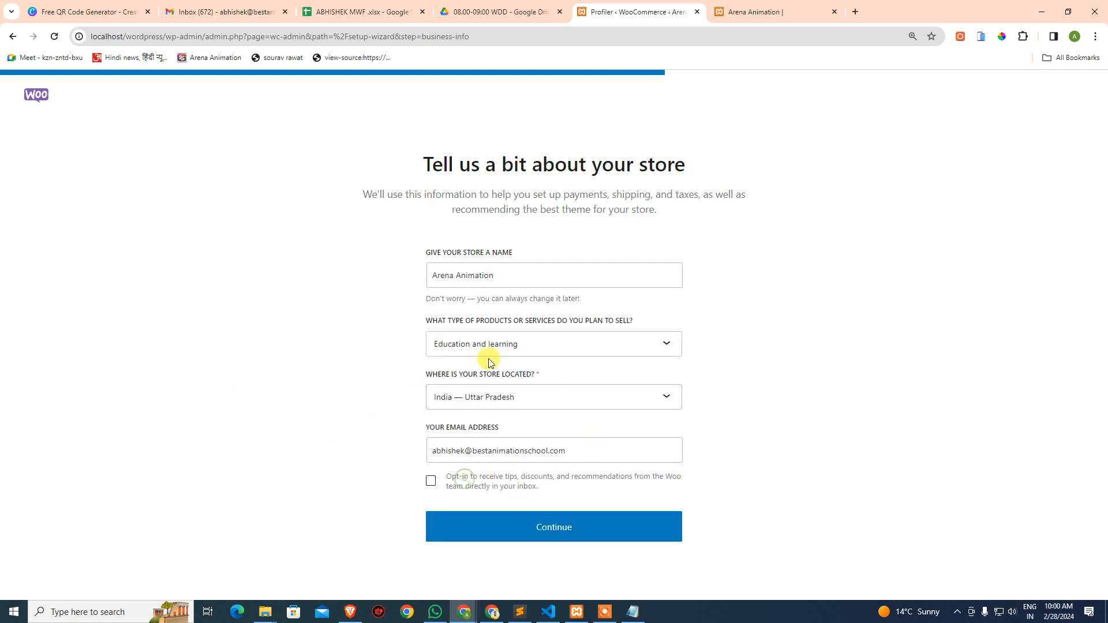
{"action": "left_click", "coordinate": [531, 272]}
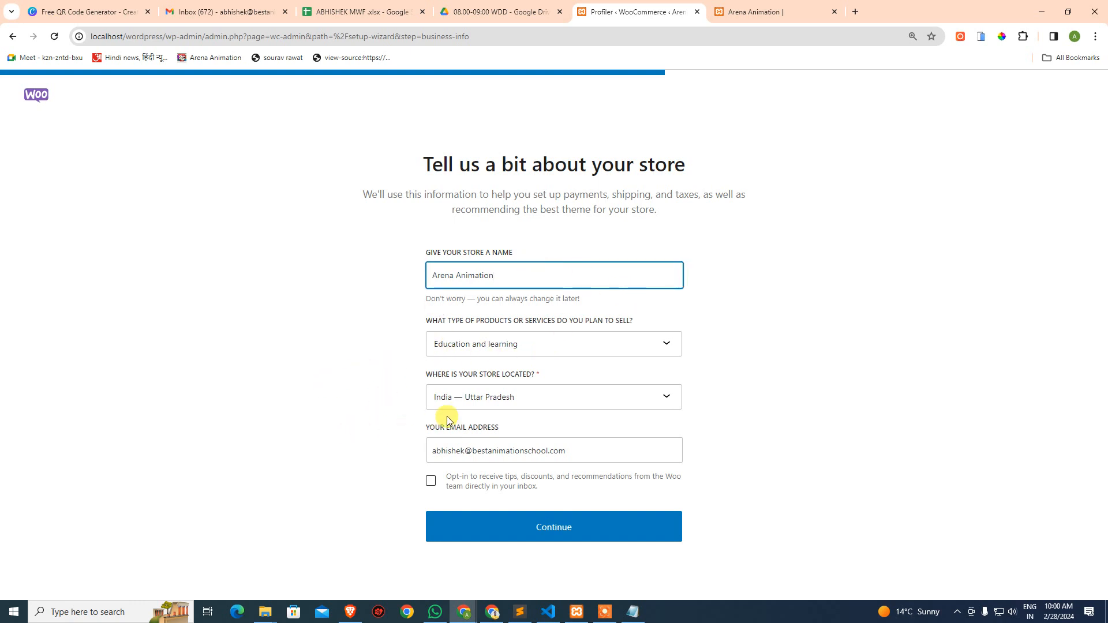
Step: Set the store's location to India — Delhi
{"action": "left_click", "coordinate": [504, 407]}
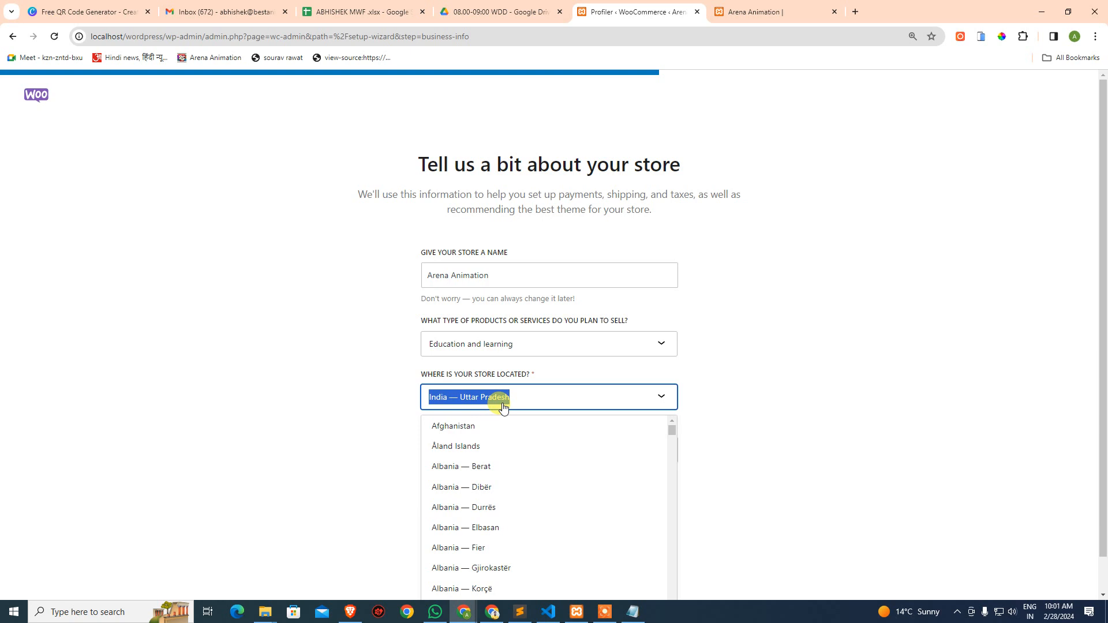
{"action": "scroll", "coordinate": [841, 448], "scroll_direction": "down", "scroll_amount": 1}
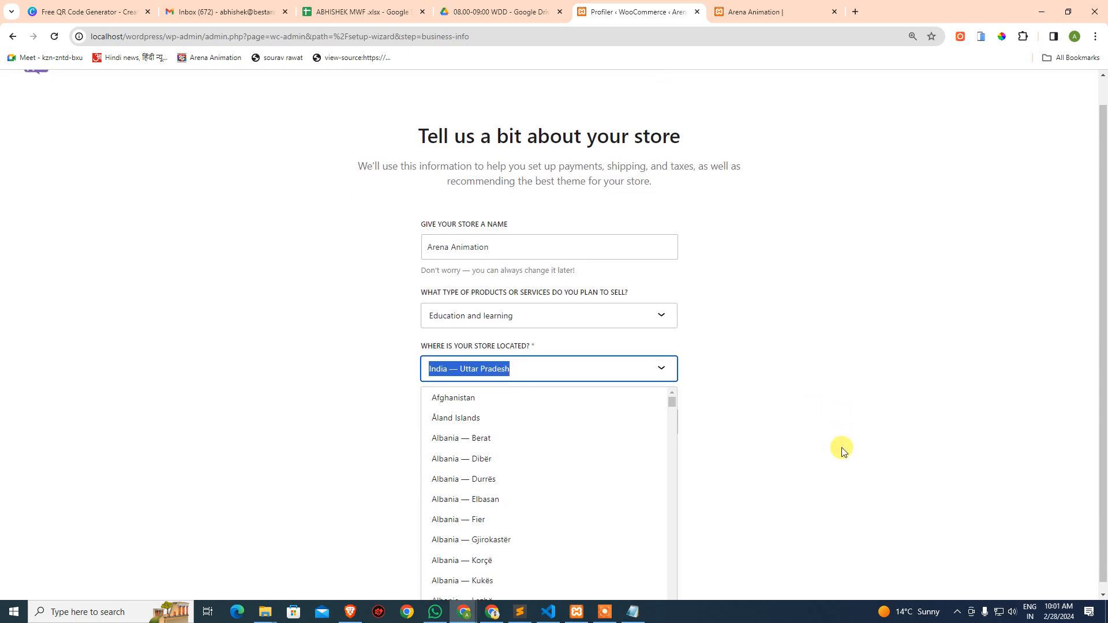
{"action": "left_click", "coordinate": [589, 363]}
{"action": "key", "text": "BackSpace"}
{"action": "key", "text": "BackSpace"}
{"action": "key", "text": "BackSpace"}
{"action": "key", "text": "BackSpace"}
{"action": "key", "text": "BackSpace"}
{"action": "key", "text": "BackSpace"}
{"action": "key", "text": "BackSpace"}
{"action": "key", "text": "BackSpace"}
{"action": "key", "text": "BackSpace"}
{"action": "key", "text": "BackSpace"}
{"action": "key", "text": "BackSpace"}
{"action": "key", "text": "BackSpace"}
{"action": "key", "text": "BackSpace"}
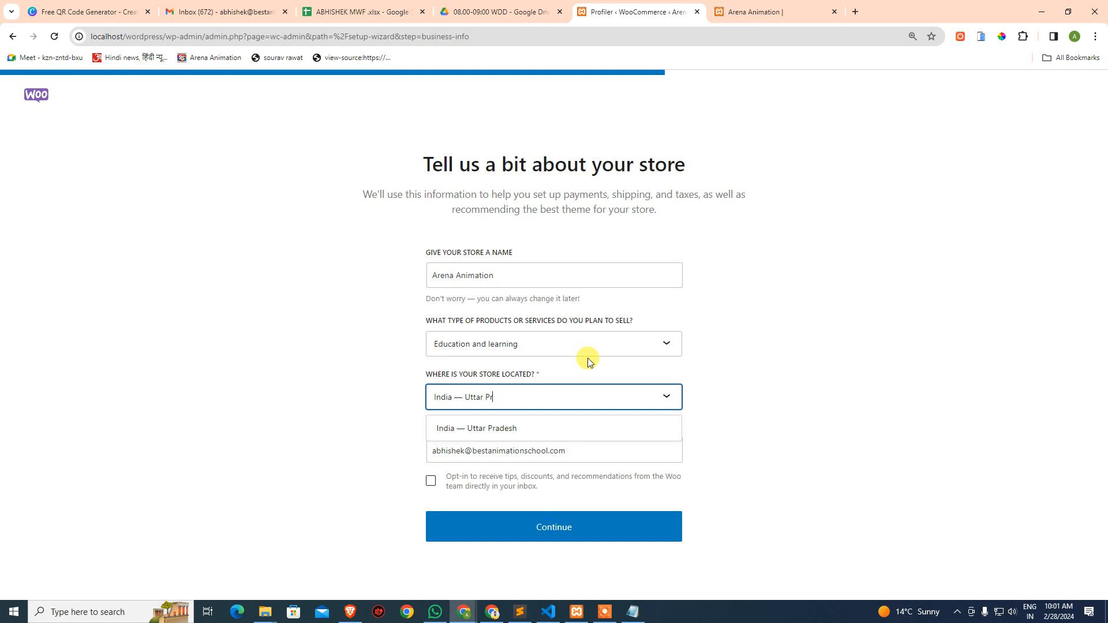
{"action": "type", "text": "de"}
{"action": "left_click", "coordinate": [539, 428]}
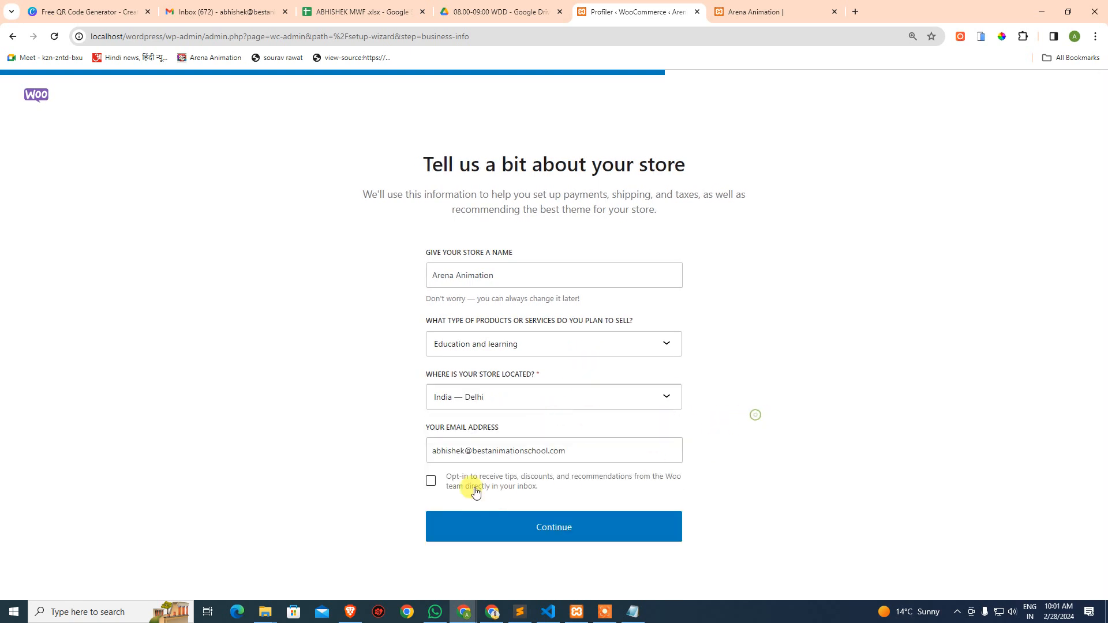
Step: Opt in to Woo tips, discounts and recommendations by email and submit the store details
{"action": "left_click", "coordinate": [436, 487]}
{"action": "left_click", "coordinate": [495, 515]}
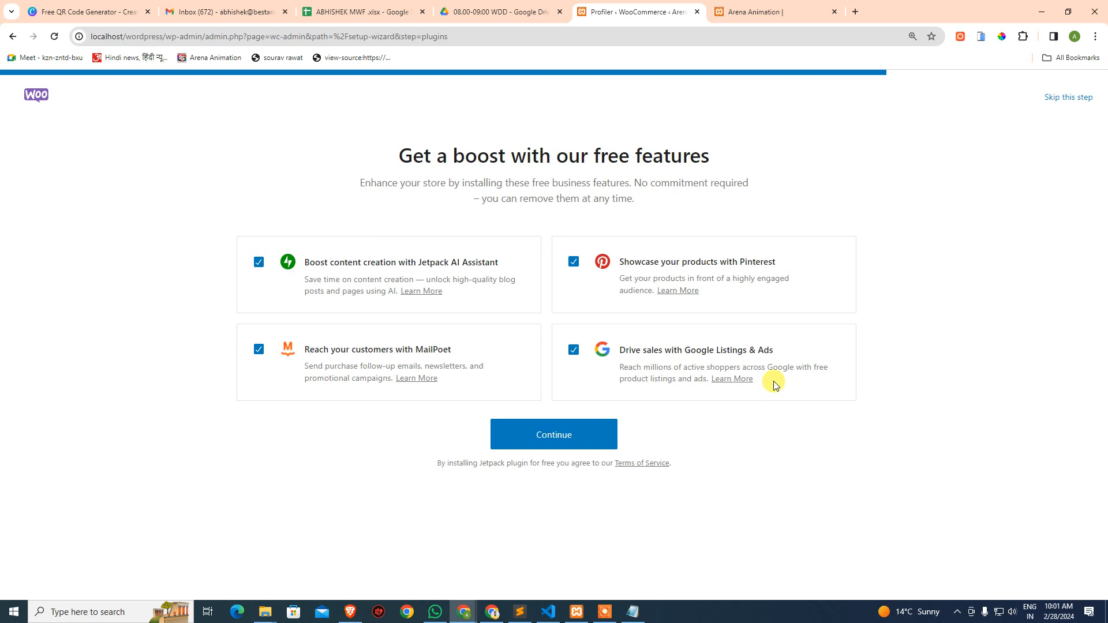
Step: Deselect the MailPoet, Jetpack AI Assistant and Pinterest features and continue the setup with only Google Listings & Ads
{"action": "left_click", "coordinate": [257, 352]}
{"action": "left_click", "coordinate": [254, 263]}
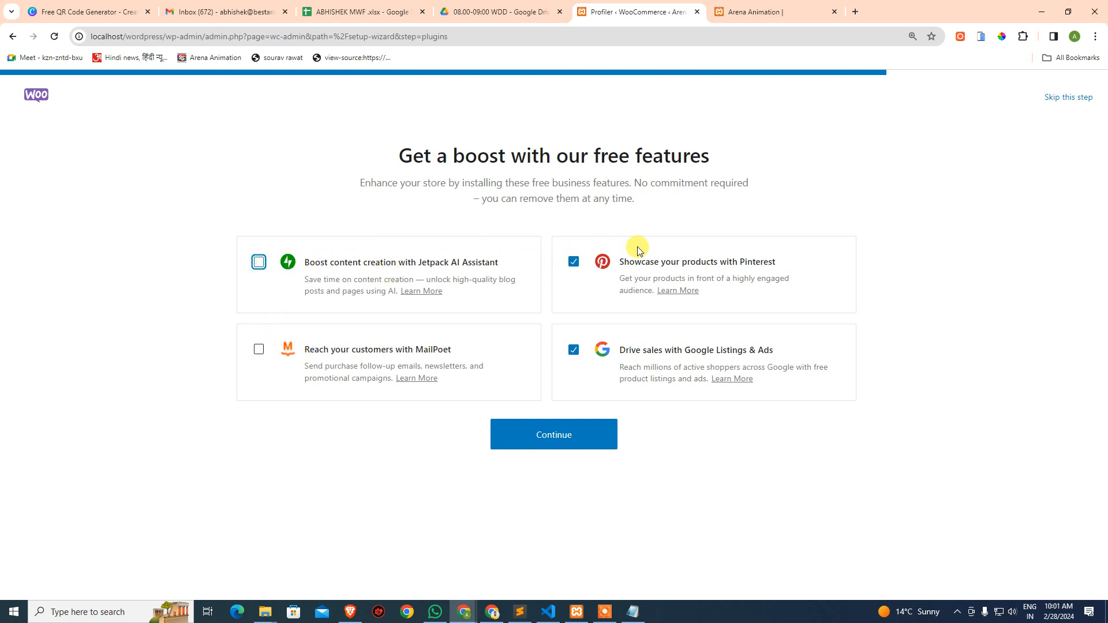
{"action": "left_click", "coordinate": [573, 261]}
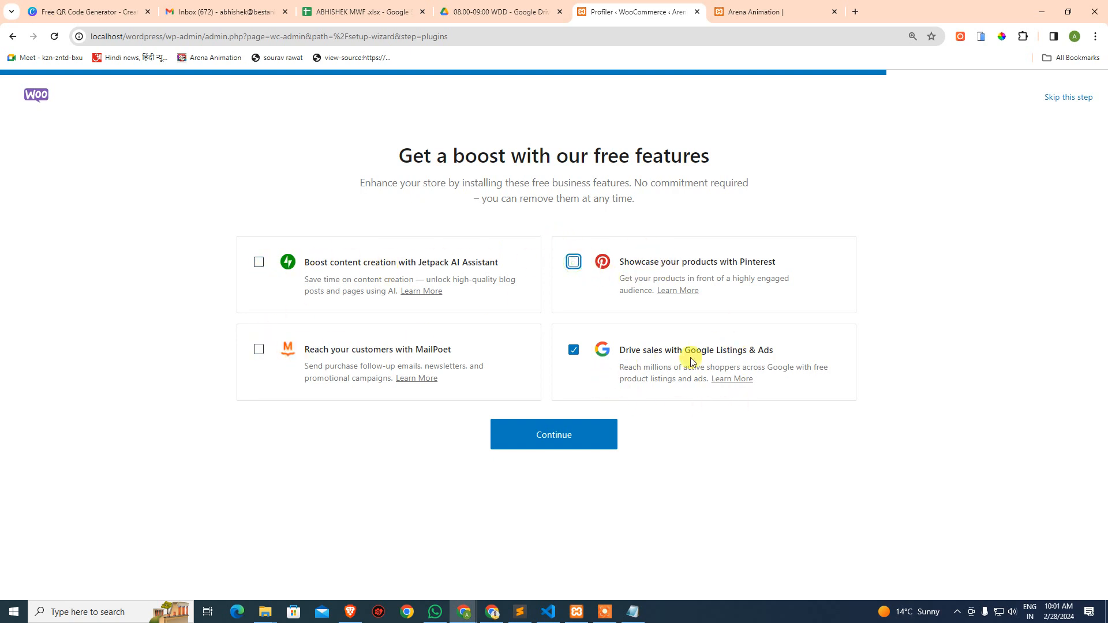
{"action": "left_click", "coordinate": [612, 434]}
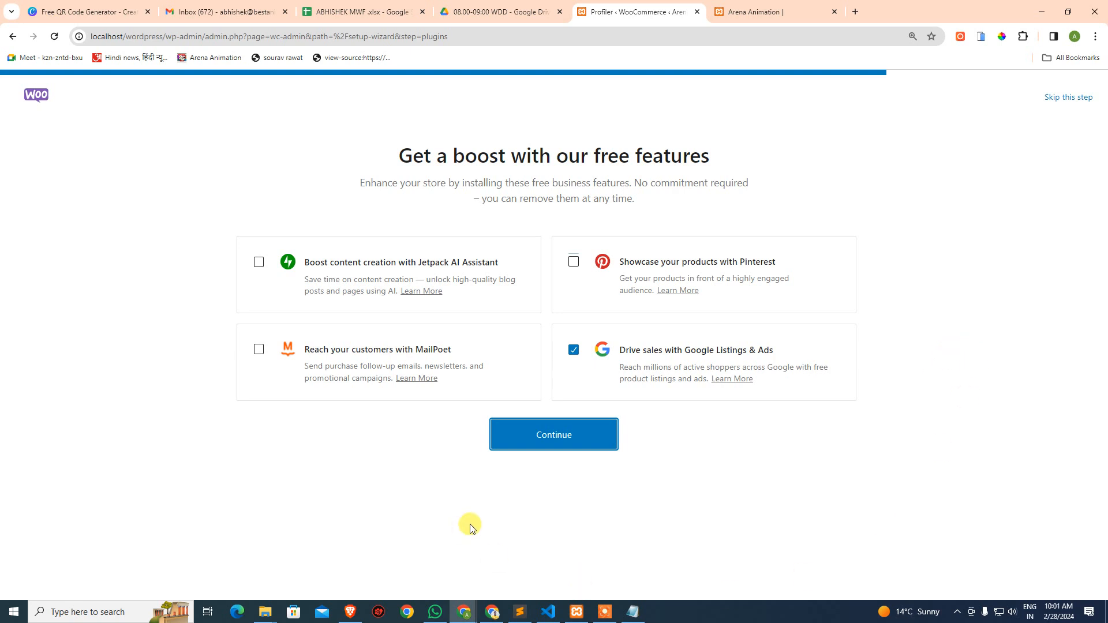
{"action": "left_click", "coordinate": [557, 438]}
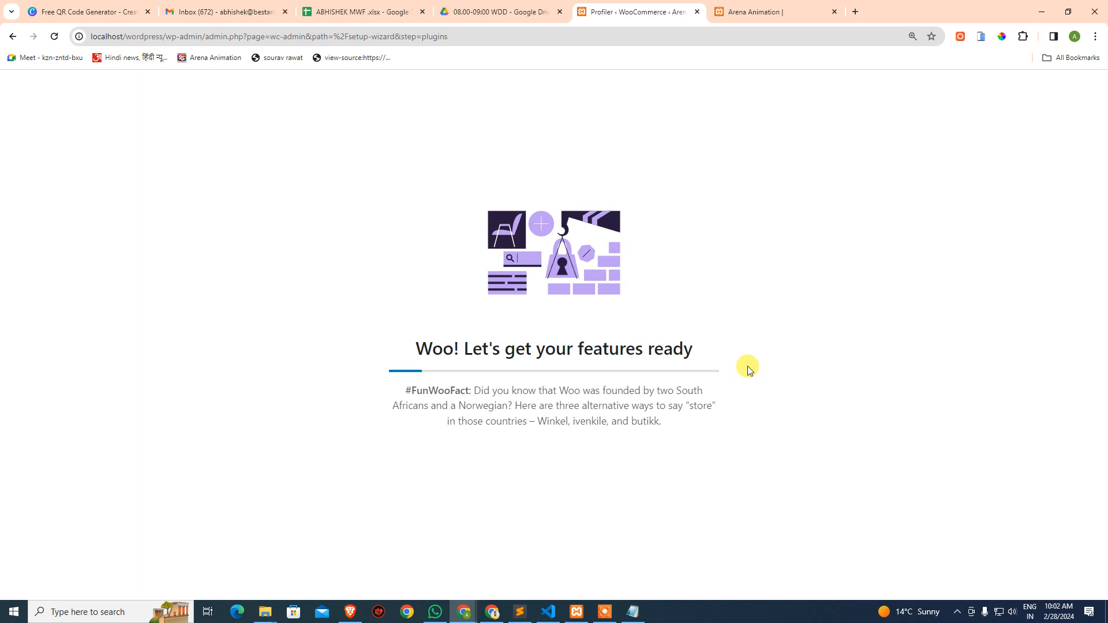
Step: Reload the setup wizard's plugins page and submit the free features selection again
{"action": "left_click", "coordinate": [682, 35]}
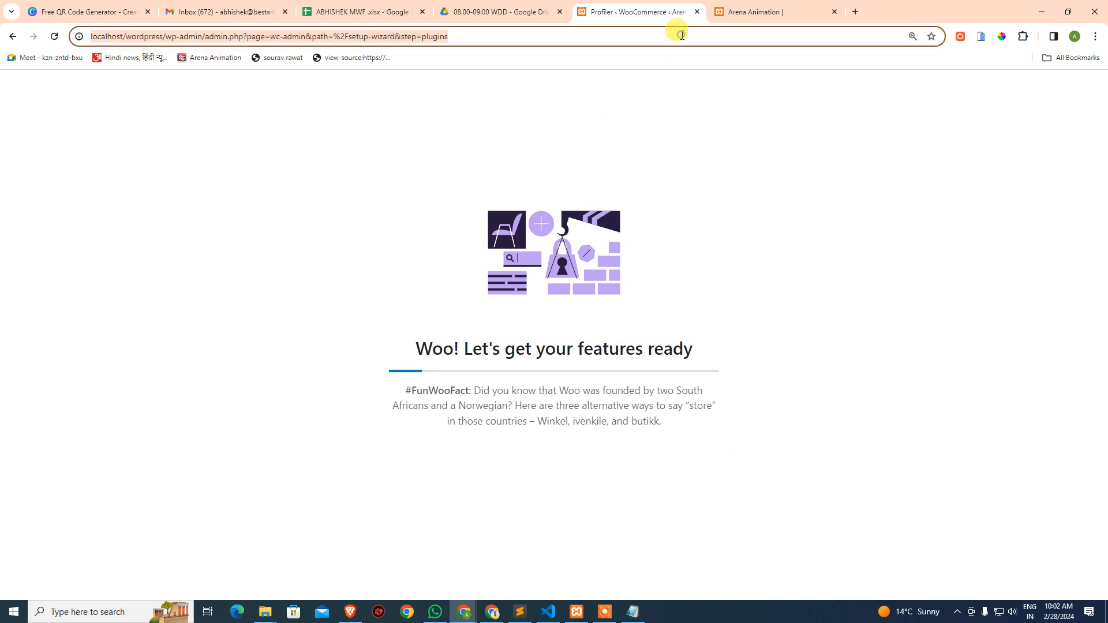
{"action": "key", "text": "Return"}
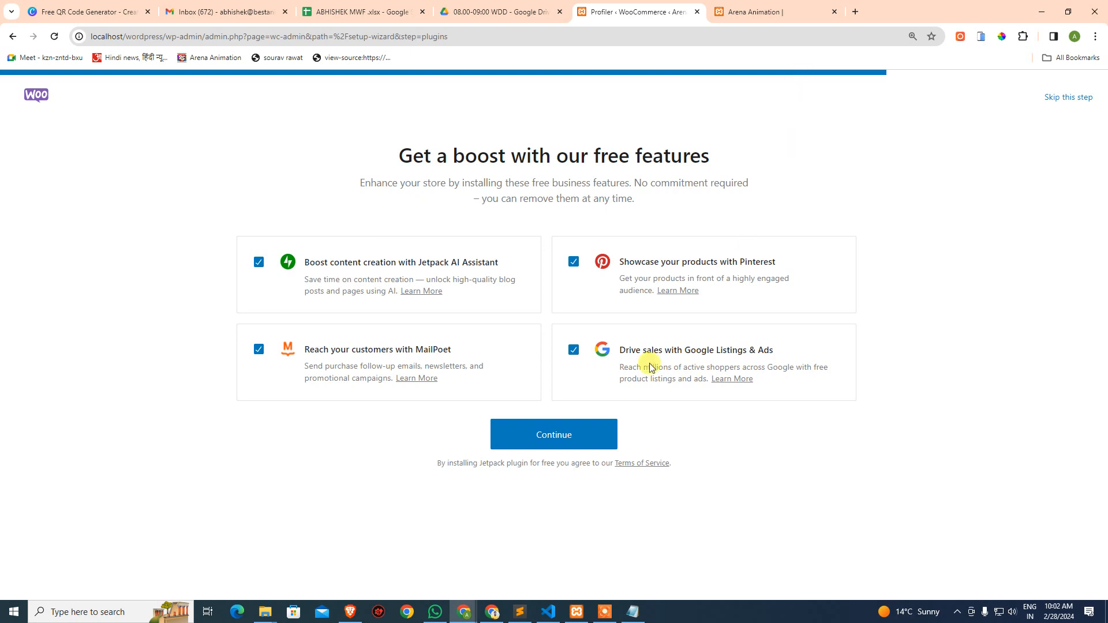
{"action": "left_click", "coordinate": [573, 449]}
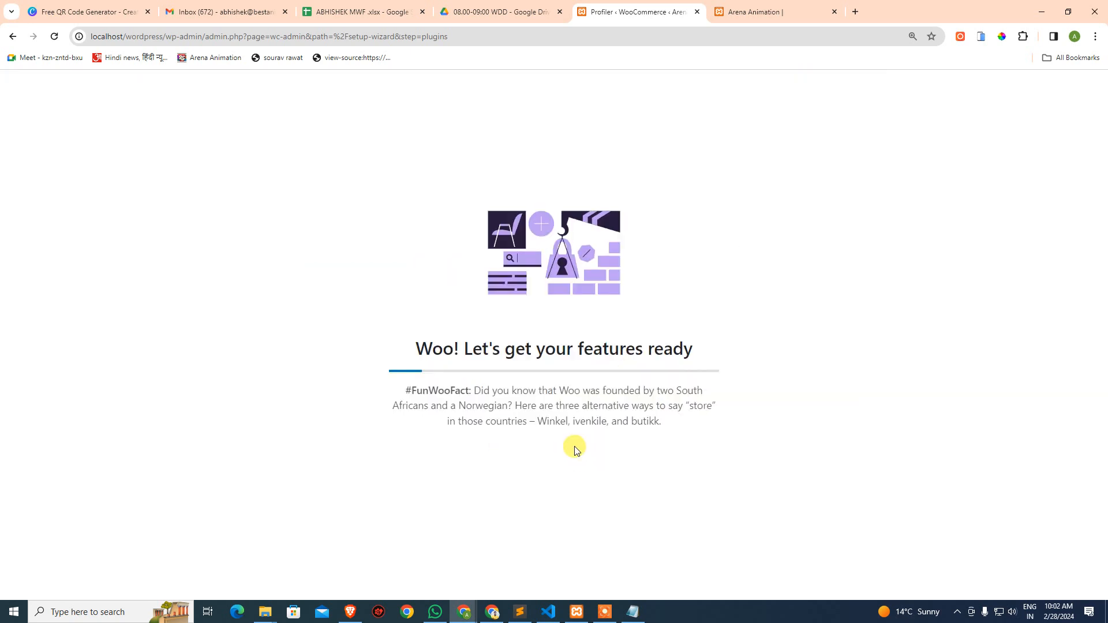
Step: Open Windows Task Manager, move its window into view and examine the processor load of the running processes
{"action": "right_click", "coordinate": [760, 600]}
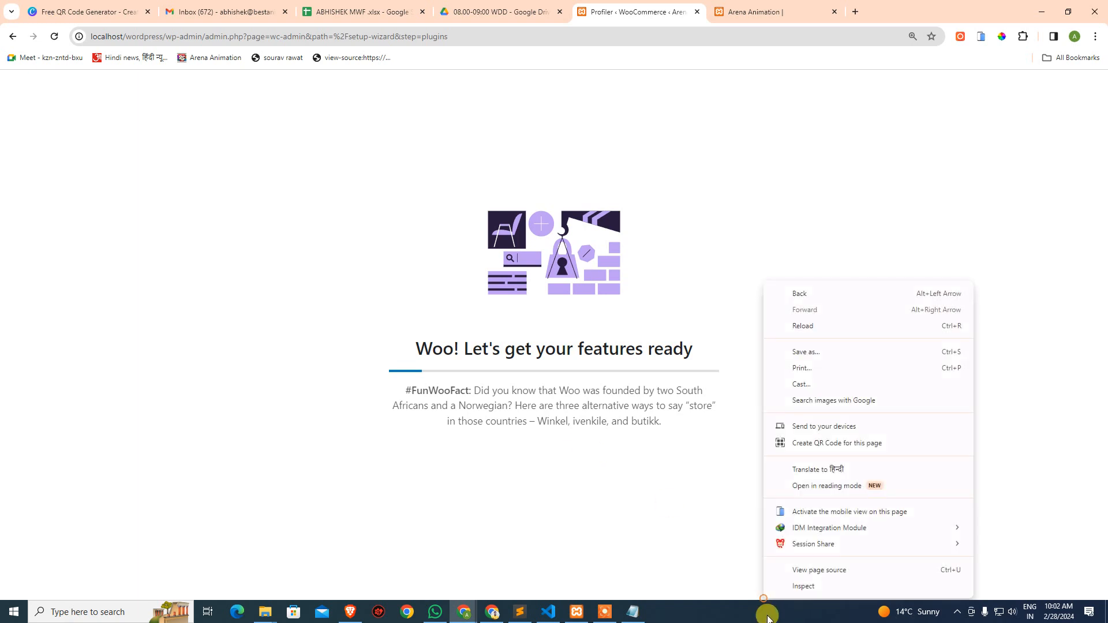
{"action": "left_click", "coordinate": [764, 617]}
{"action": "right_click", "coordinate": [763, 616]}
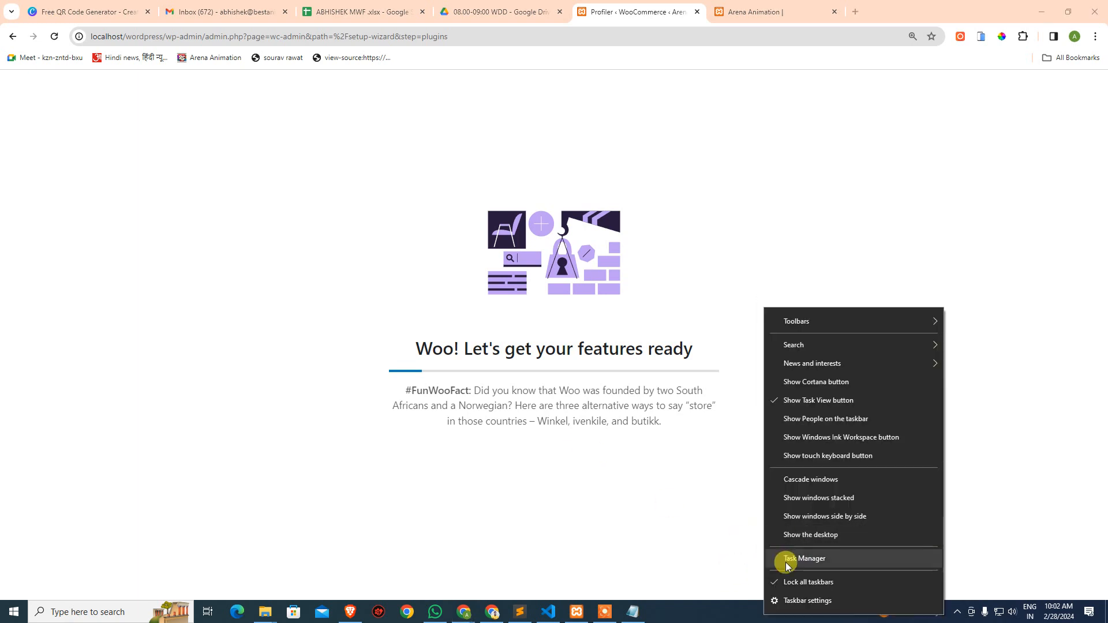
{"action": "left_click", "coordinate": [777, 560]}
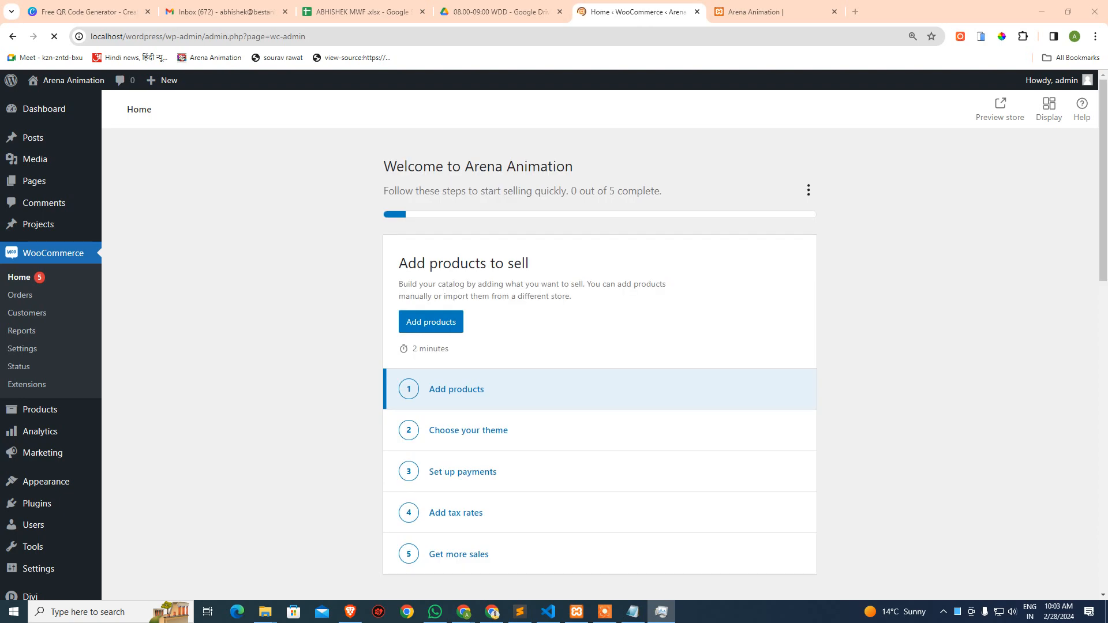
{"action": "left_click_drag", "start_coordinate": [1107, 118], "coordinate": [711, 106]}
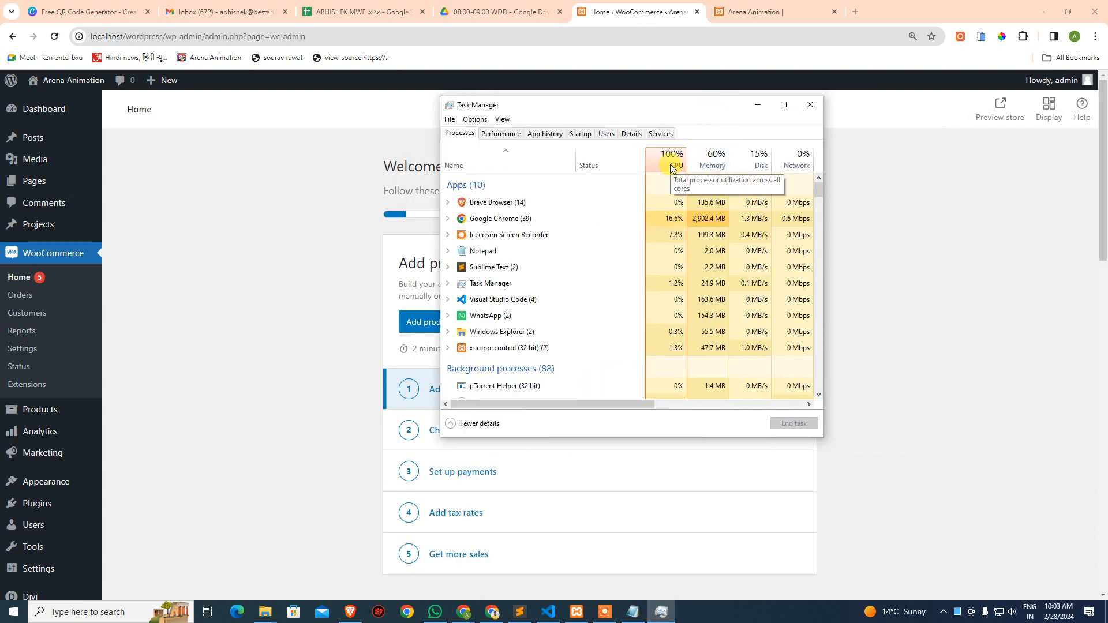
Step: Close Task Manager and open the WooCommerce Add products task with the full list of product types expanded
{"action": "left_click_drag", "start_coordinate": [706, 111], "coordinate": [1107, 110]}
{"action": "key", "text": "alt+F4"}
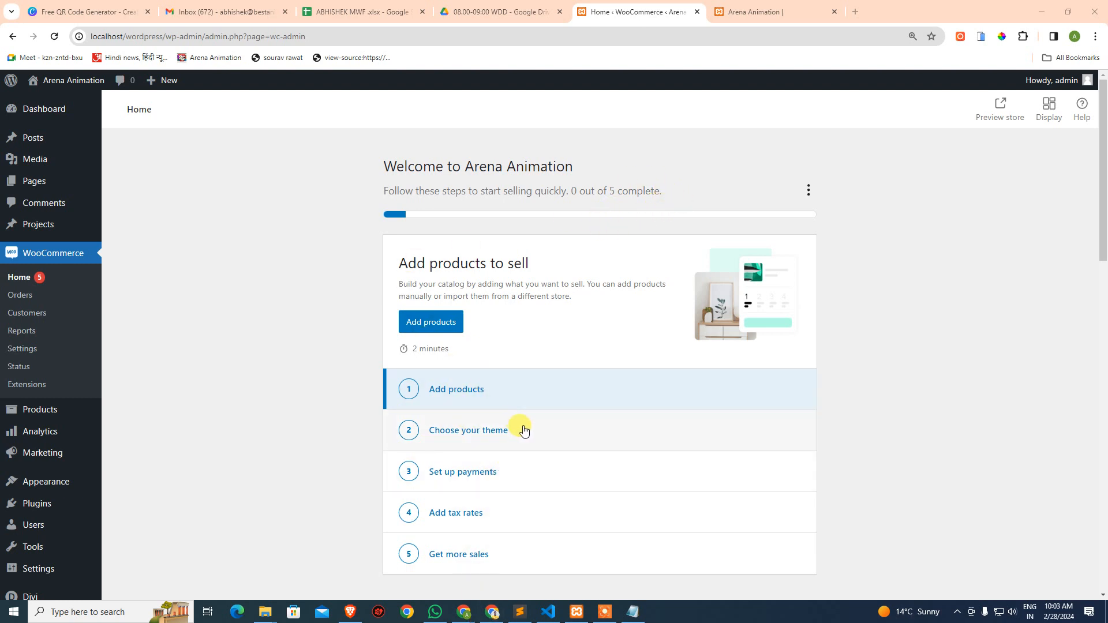
{"action": "scroll", "coordinate": [519, 432], "scroll_direction": "down", "scroll_amount": 2}
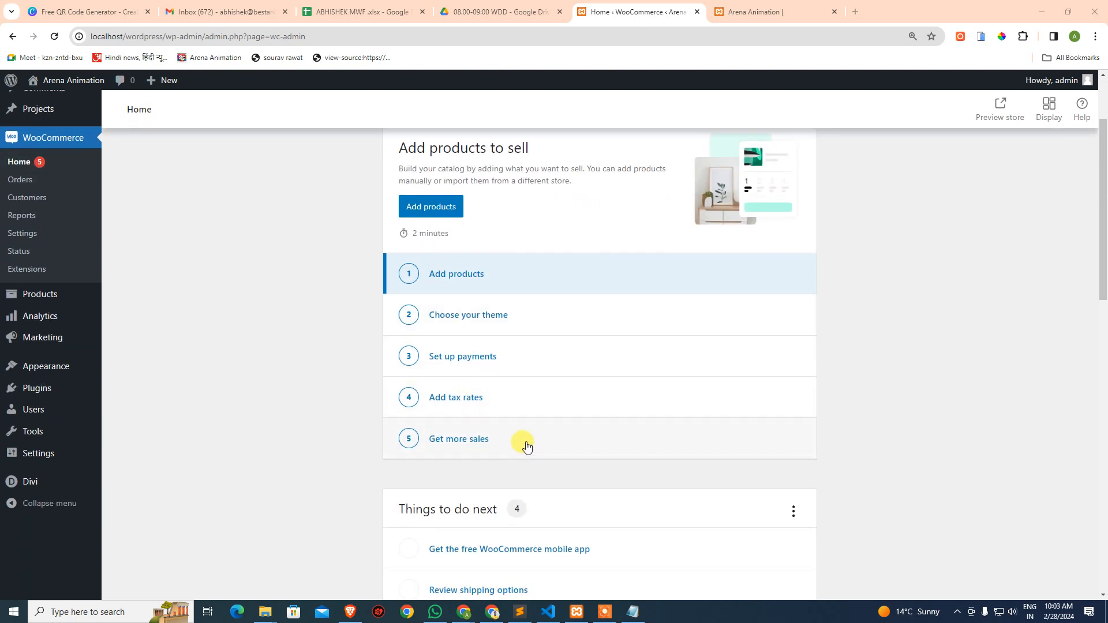
{"action": "scroll", "coordinate": [596, 364], "scroll_direction": "up", "scroll_amount": 2}
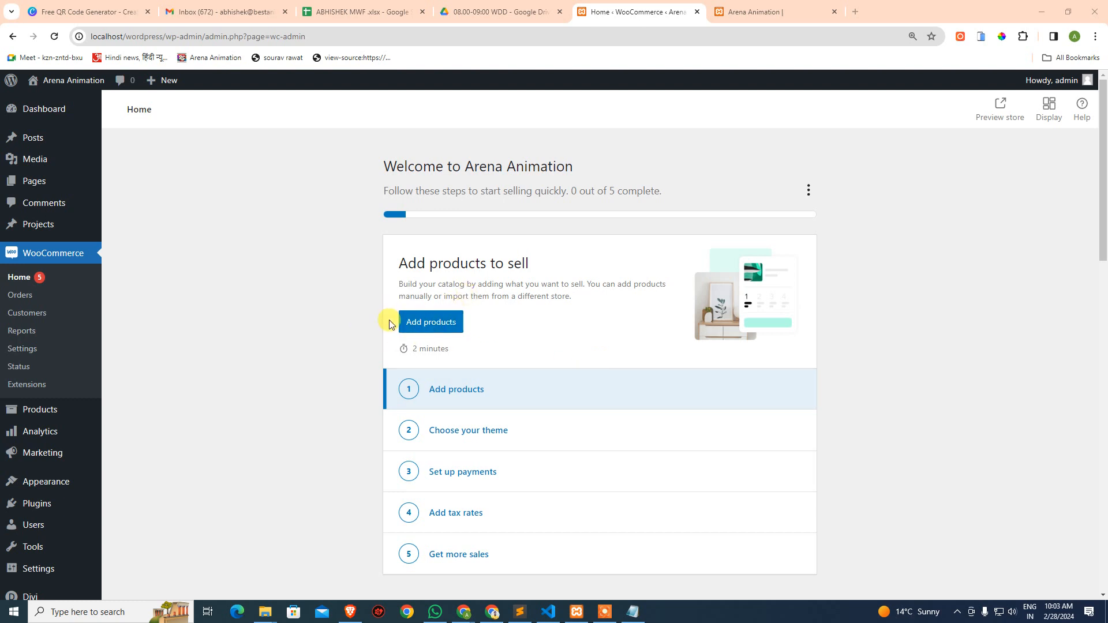
{"action": "left_click", "coordinate": [415, 321]}
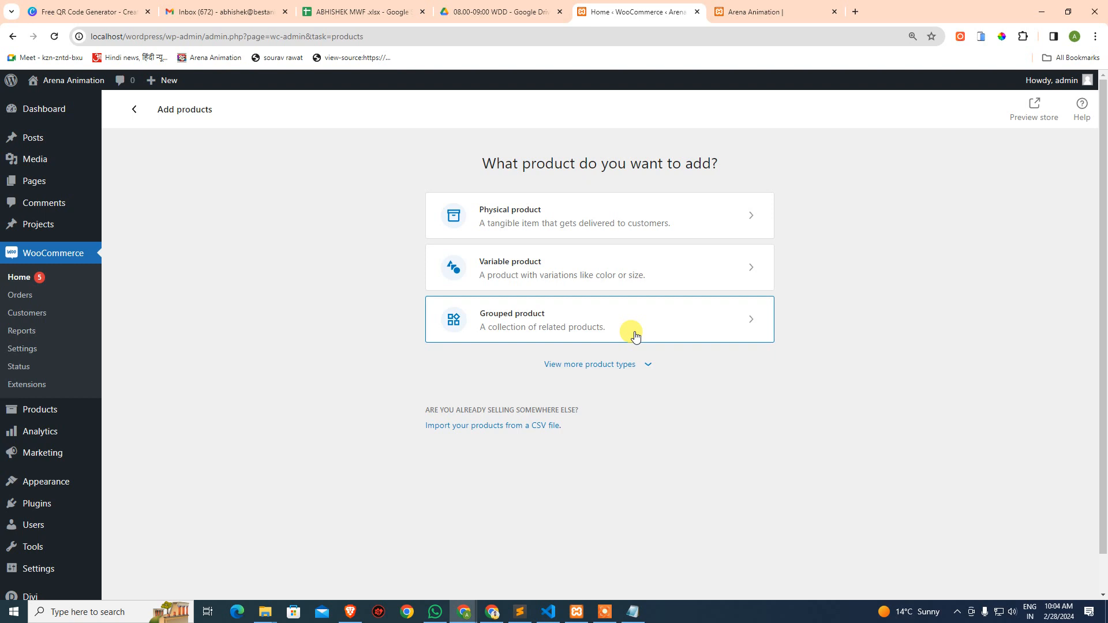
{"action": "left_click", "coordinate": [641, 363]}
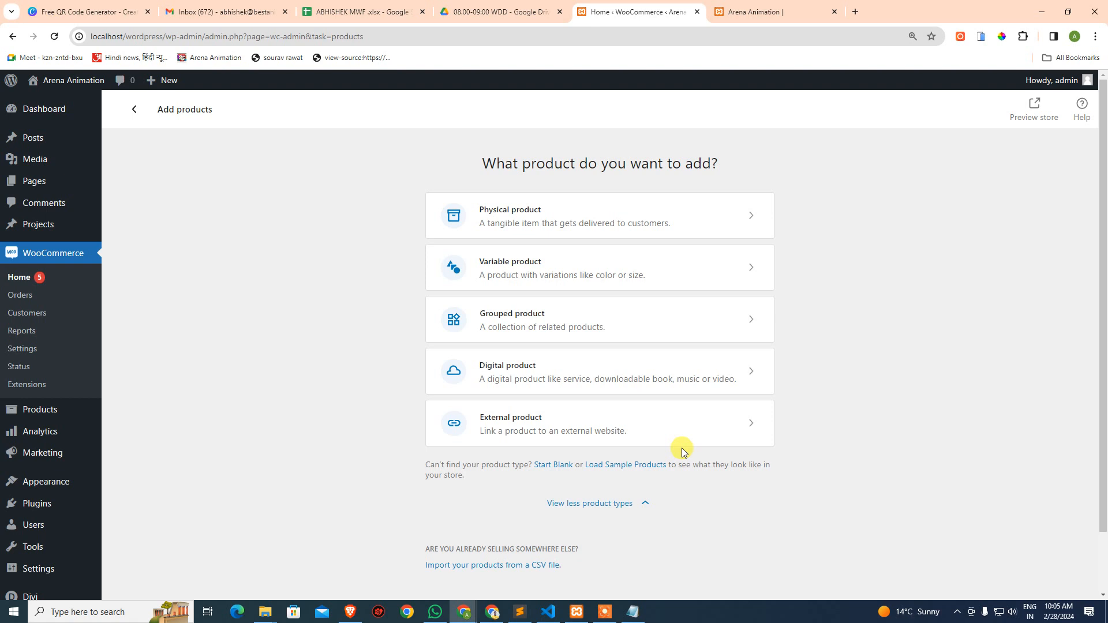
Step: Search Google for "top 10 ac in 2024" in a new tab and open the livemint article on 1.5 ton window ACs
{"action": "left_click", "coordinate": [854, 12]}
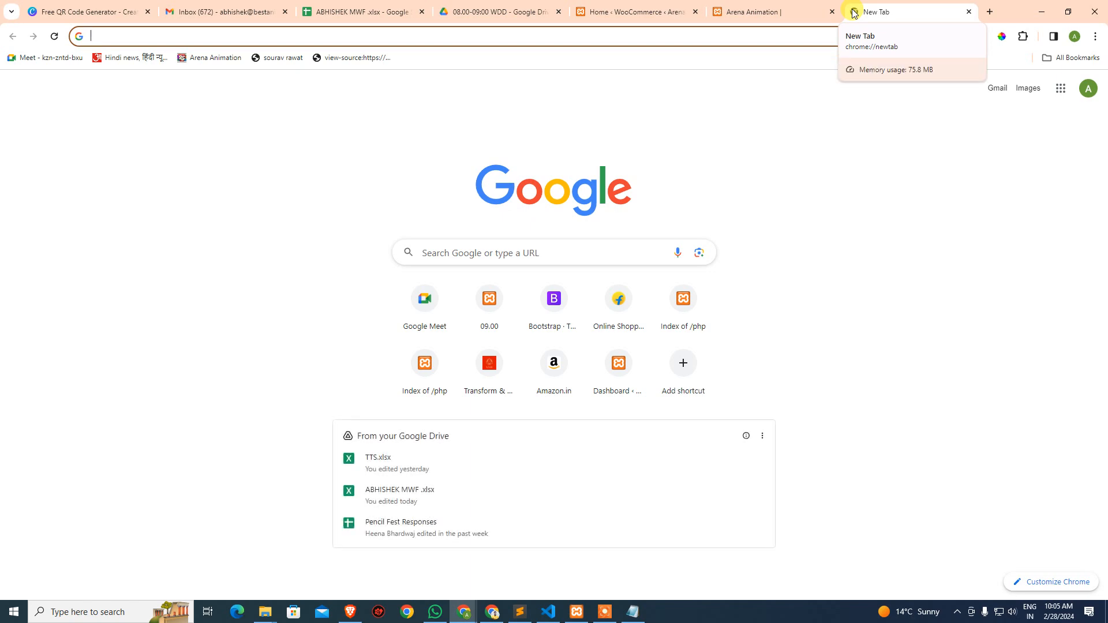
{"action": "type", "text": "top 10"}
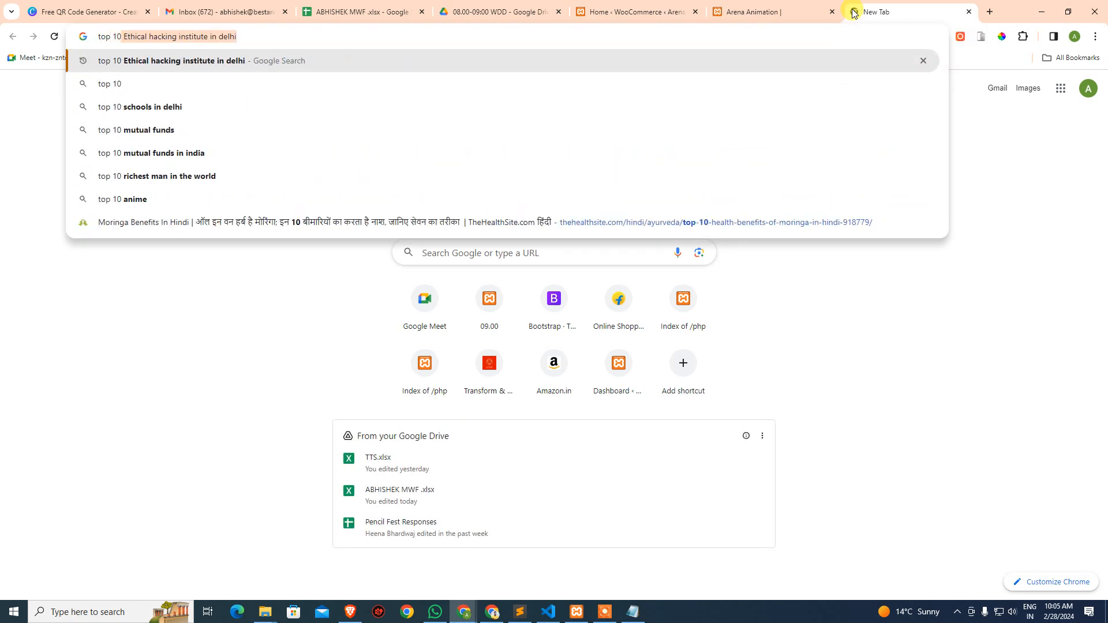
{"action": "type", "text": " ac i"}
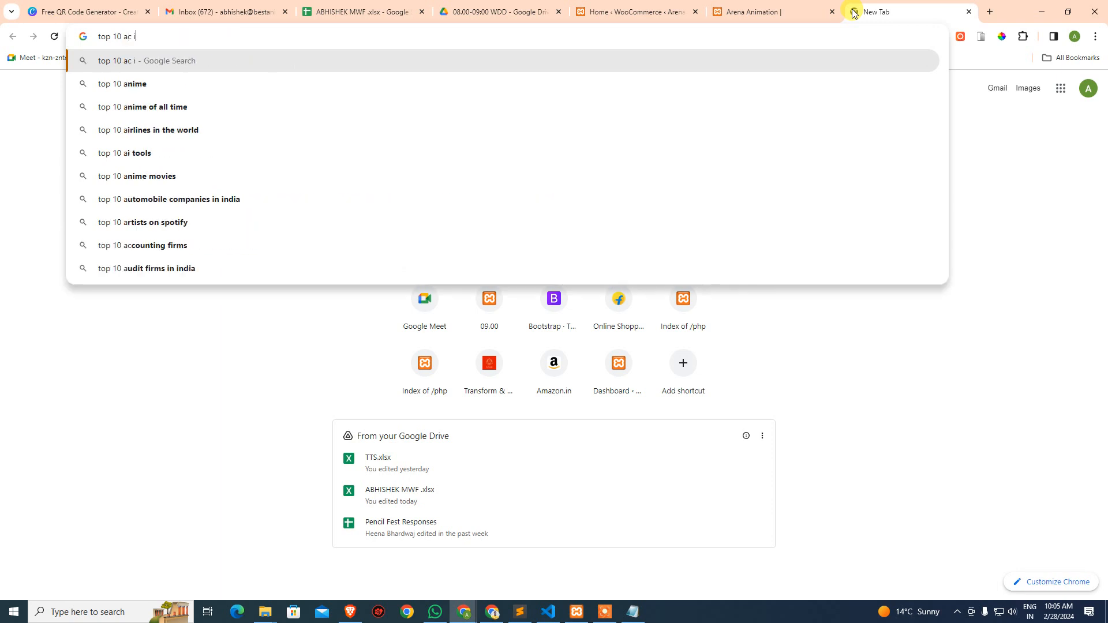
{"action": "type", "text": "n 2024"}
{"action": "key", "text": "Return"}
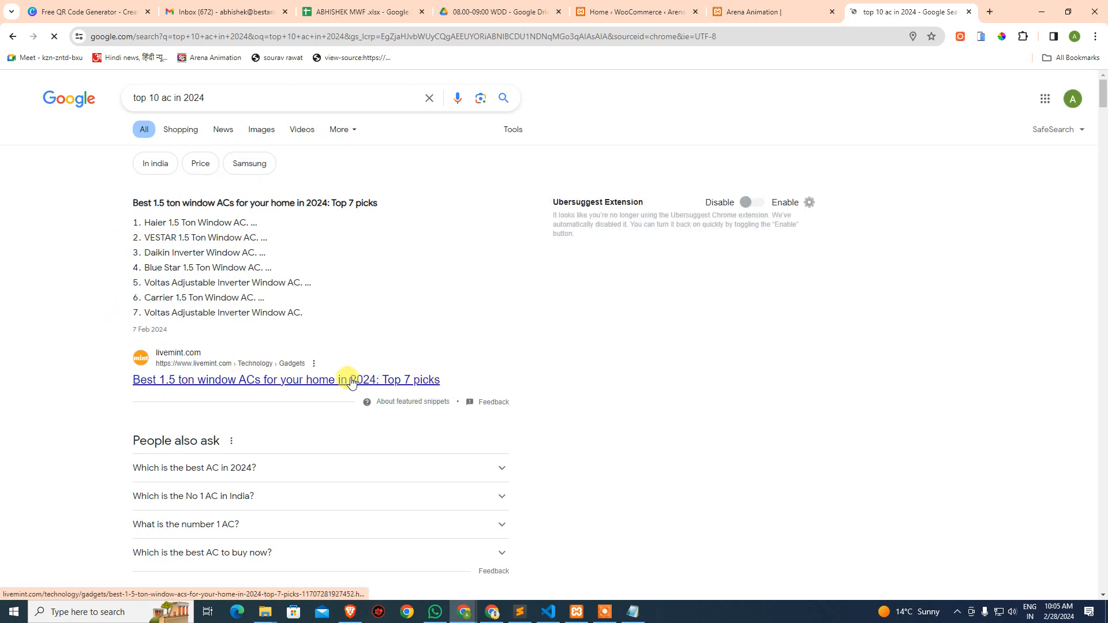
{"action": "middle_click", "coordinate": [212, 379]}
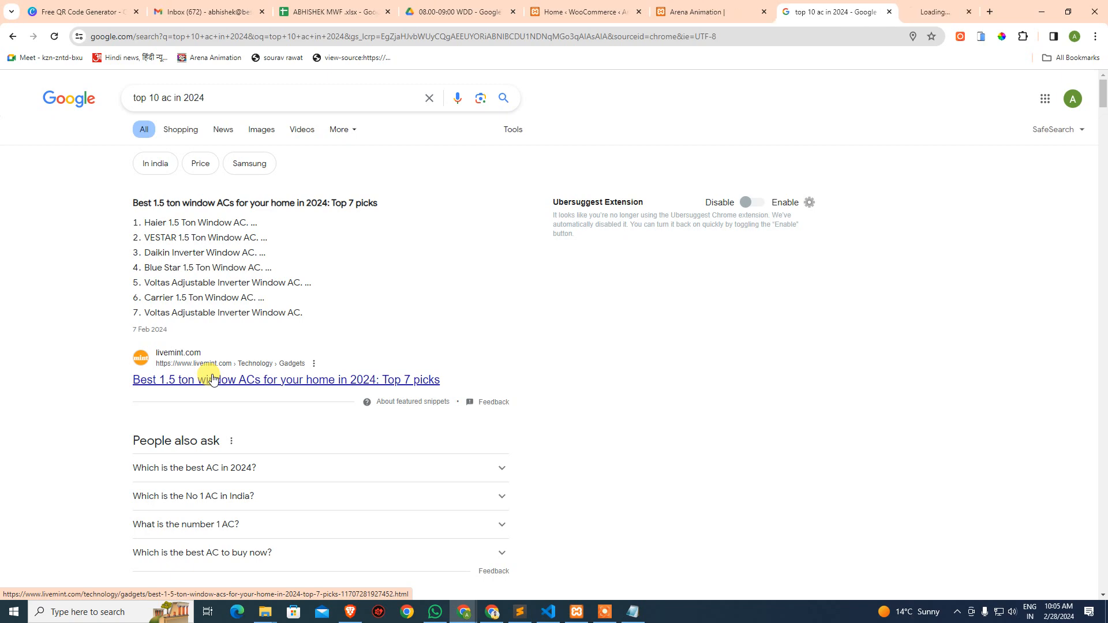
{"action": "left_click", "coordinate": [918, 12]}
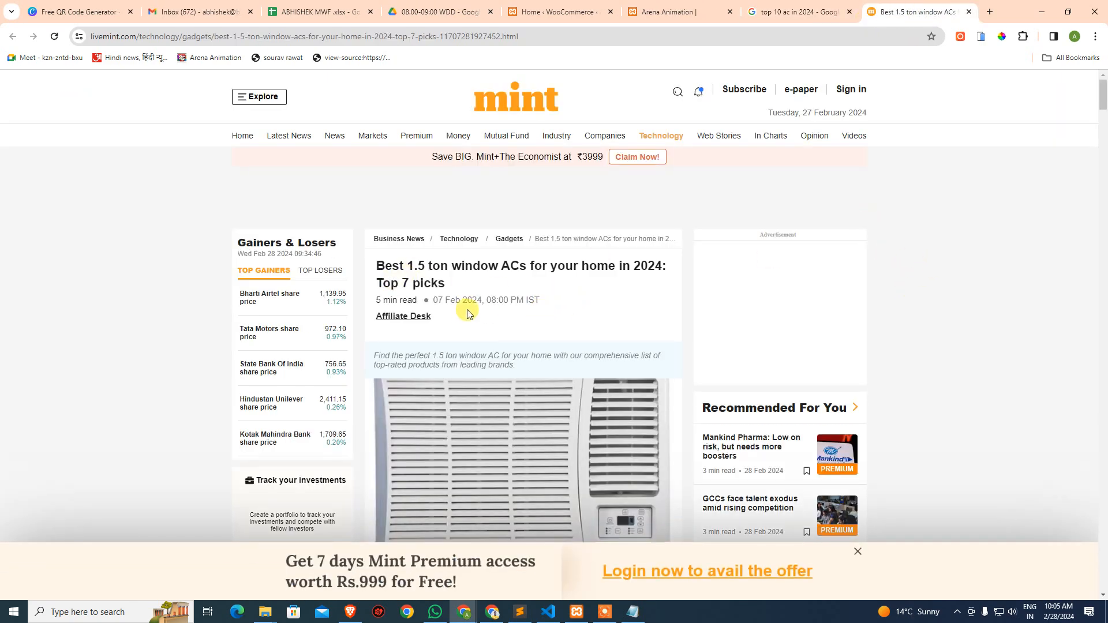
Step: Examine the window AC article's layout, its included products and the Amazon purchase links
{"action": "scroll", "coordinate": [522, 283], "scroll_direction": "down", "scroll_amount": 2}
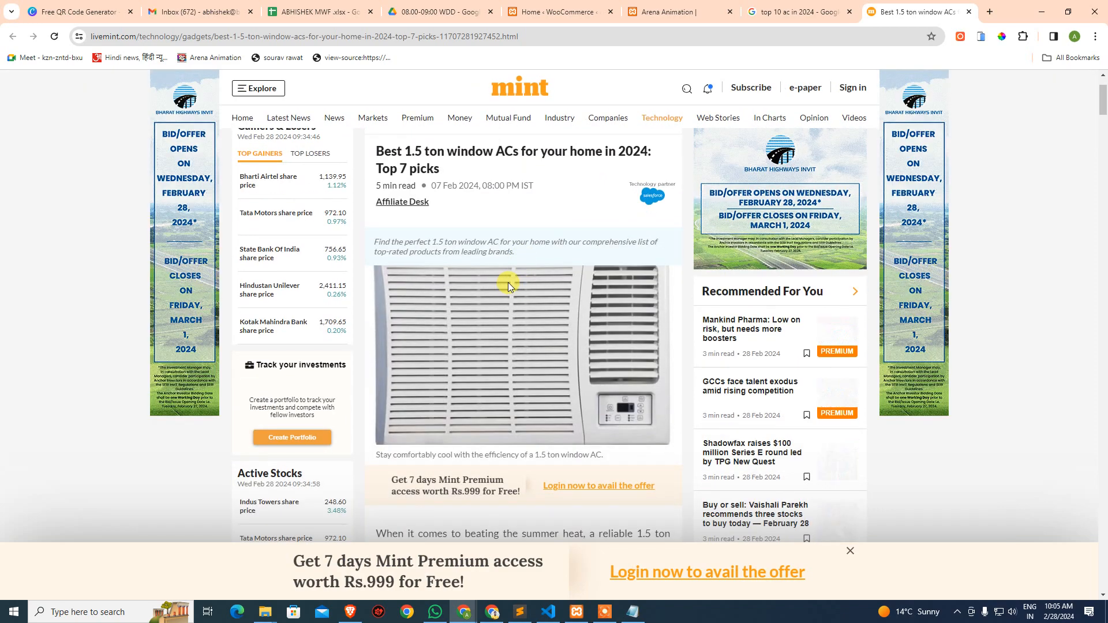
{"action": "scroll", "coordinate": [513, 346], "scroll_direction": "down", "scroll_amount": 5}
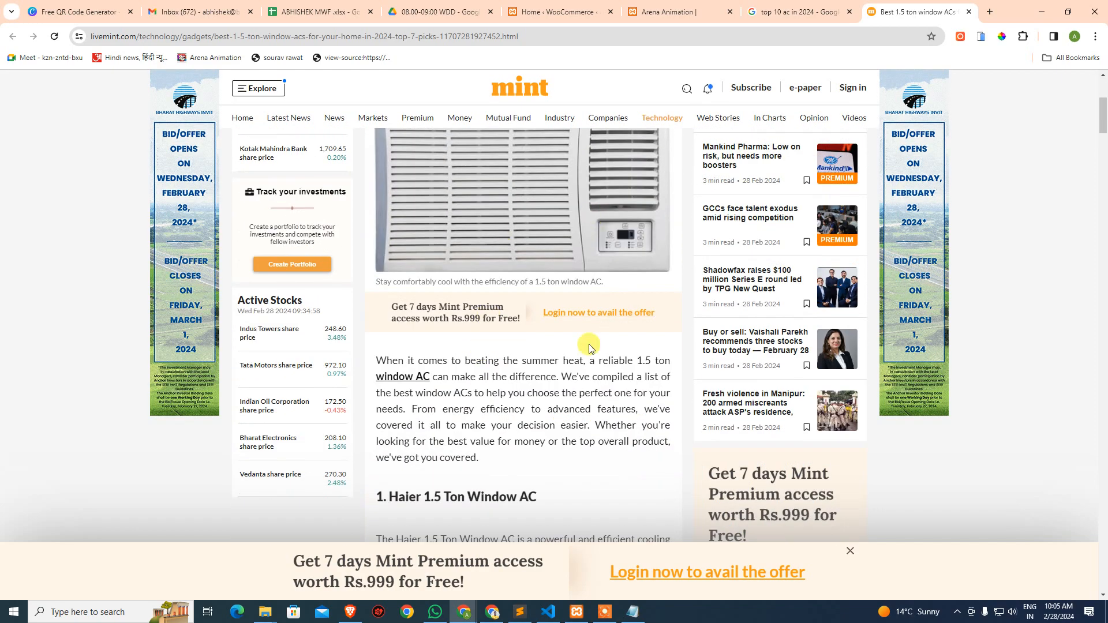
{"action": "scroll", "coordinate": [479, 369], "scroll_direction": "down", "scroll_amount": 4}
{"action": "scroll", "coordinate": [503, 415], "scroll_direction": "up", "scroll_amount": 8}
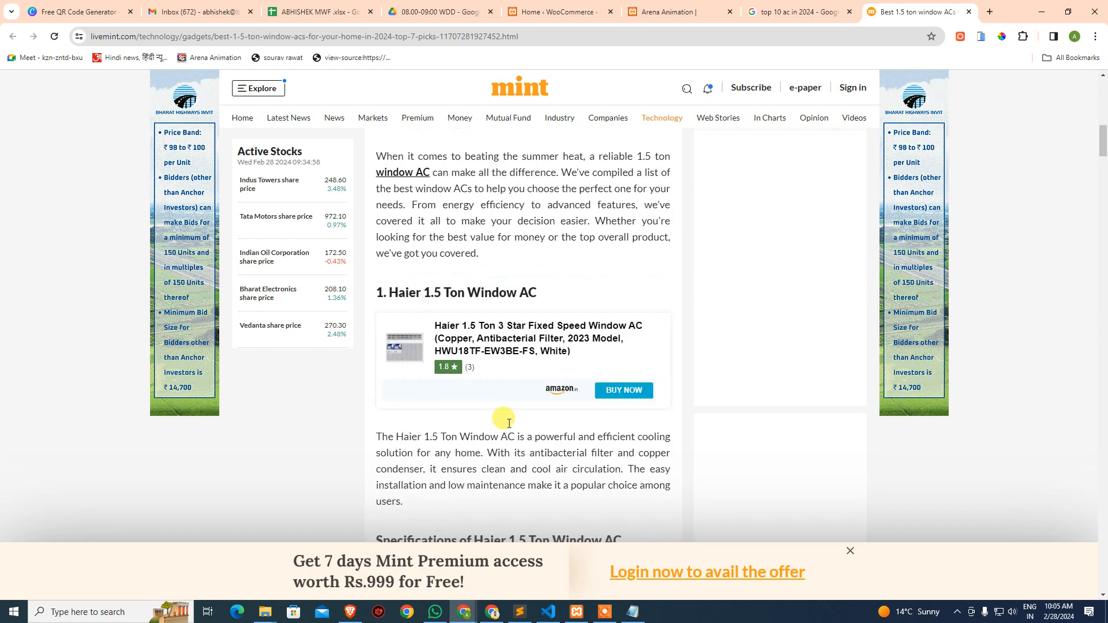
{"action": "scroll", "coordinate": [519, 427], "scroll_direction": "up", "scroll_amount": 1}
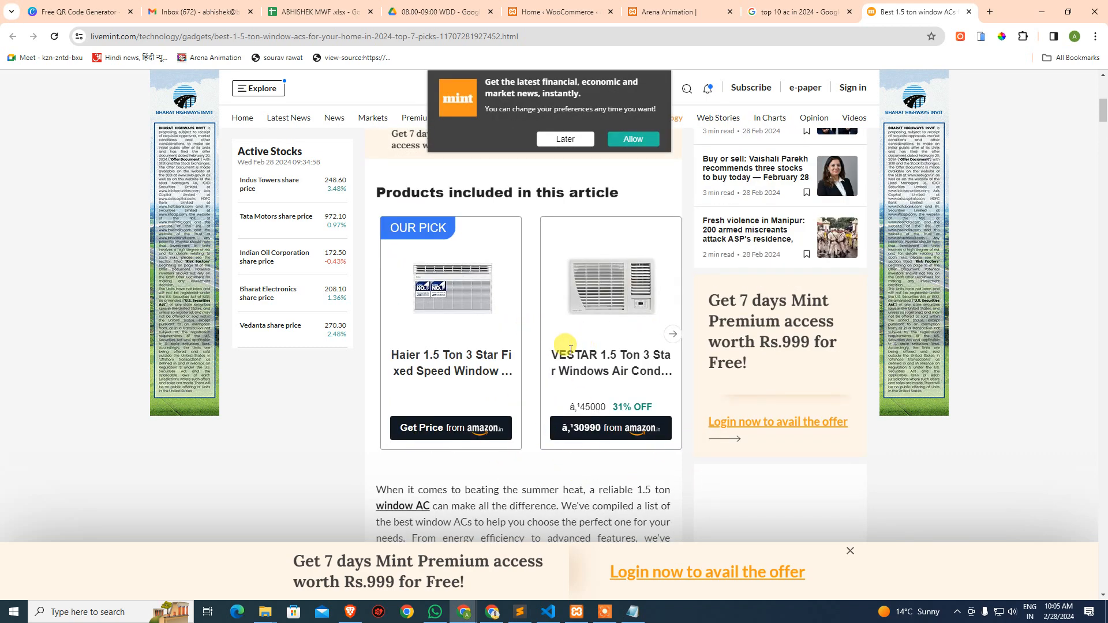
{"action": "scroll", "coordinate": [591, 376], "scroll_direction": "up", "scroll_amount": 3}
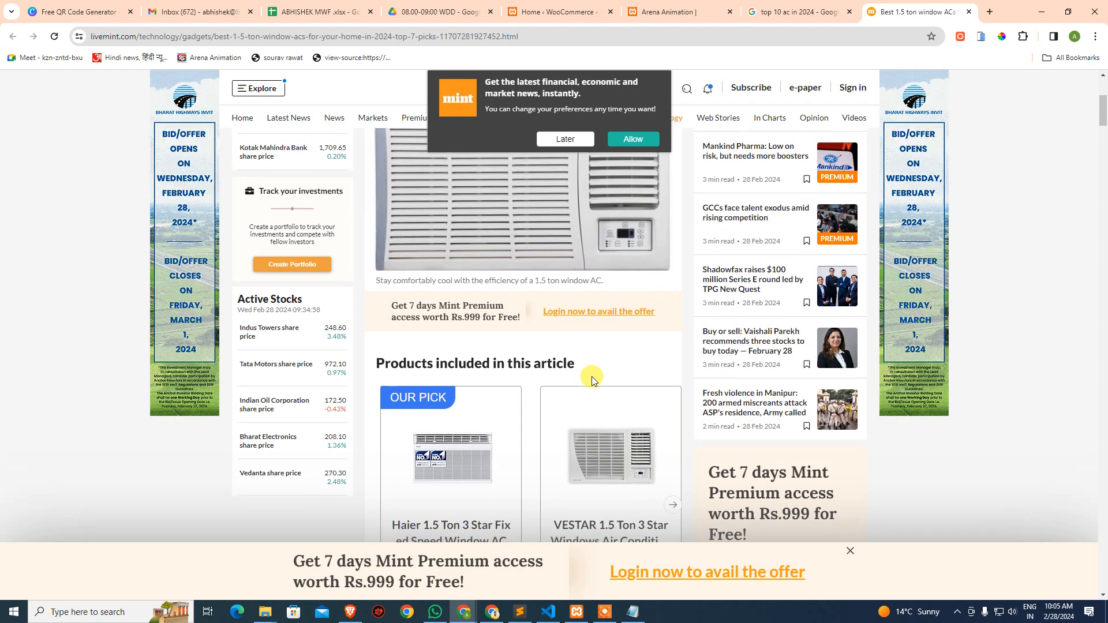
{"action": "scroll", "coordinate": [618, 376], "scroll_direction": "up", "scroll_amount": 6}
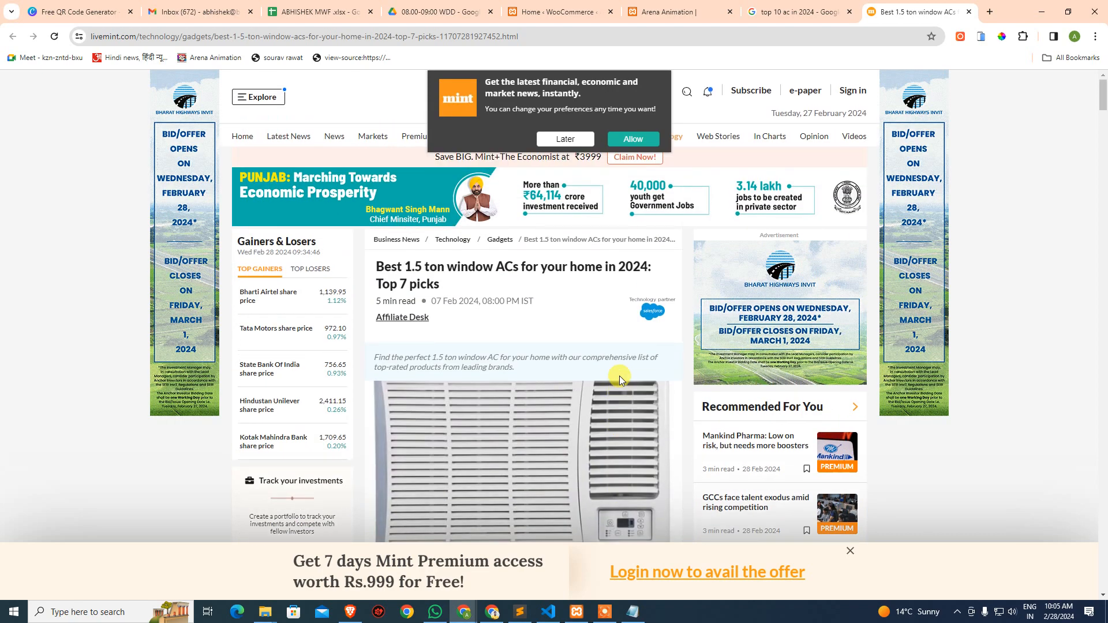
{"action": "scroll", "coordinate": [619, 376], "scroll_direction": "down", "scroll_amount": 3}
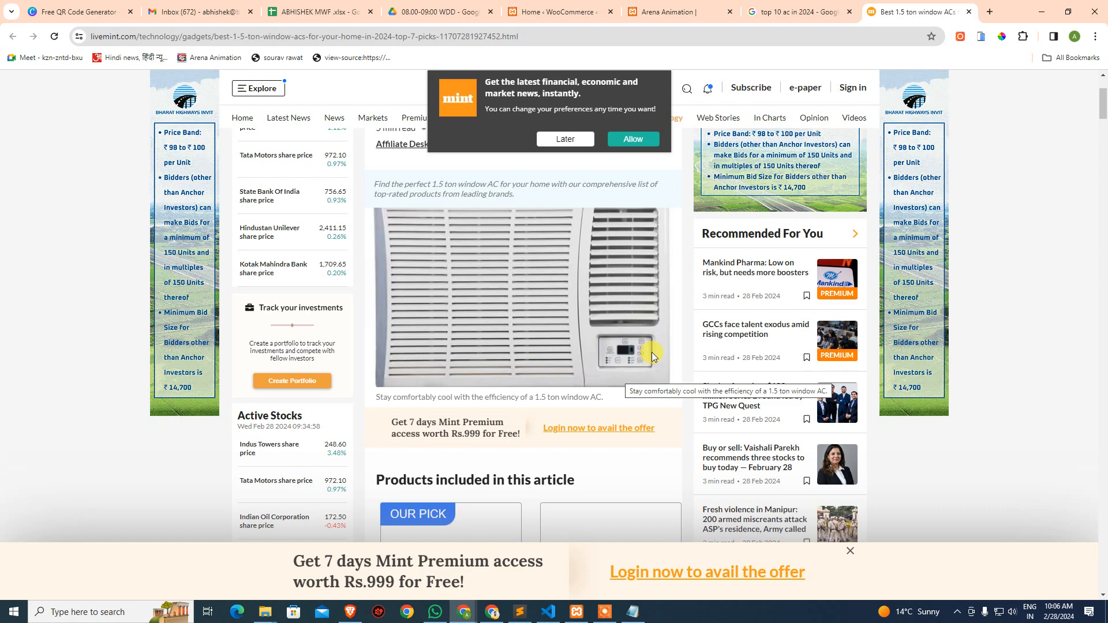
Step: Open amazon.in in a new tab and bring up its Become an Affiliate page from the footer in another tab
{"action": "left_click", "coordinate": [989, 11]}
{"action": "type", "text": "a"}
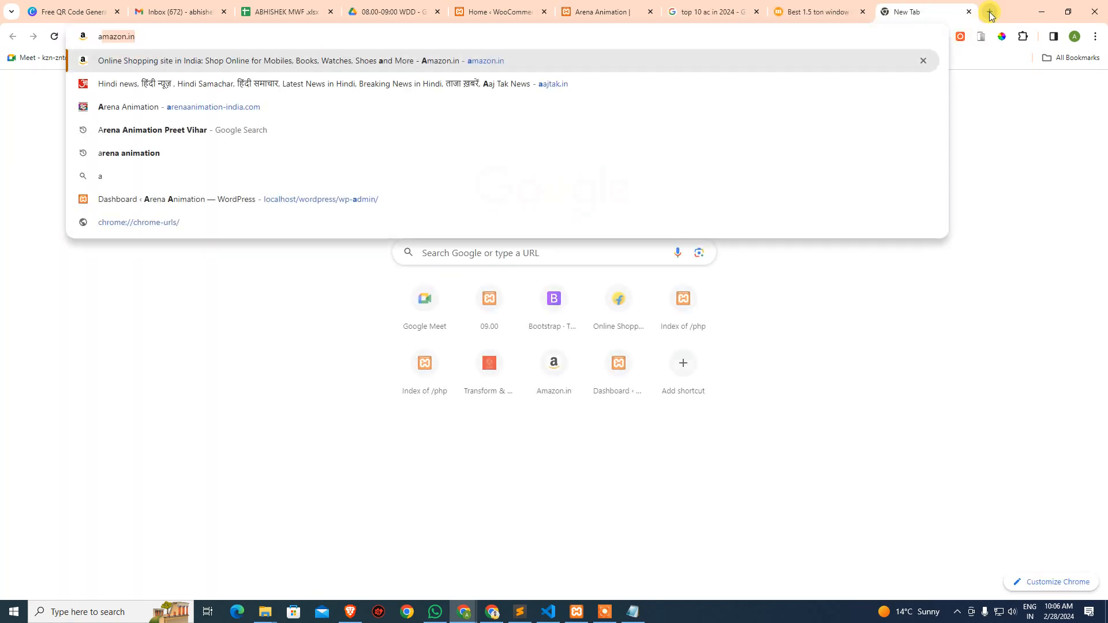
{"action": "type", "text": "ma"}
{"action": "key", "text": "Return"}
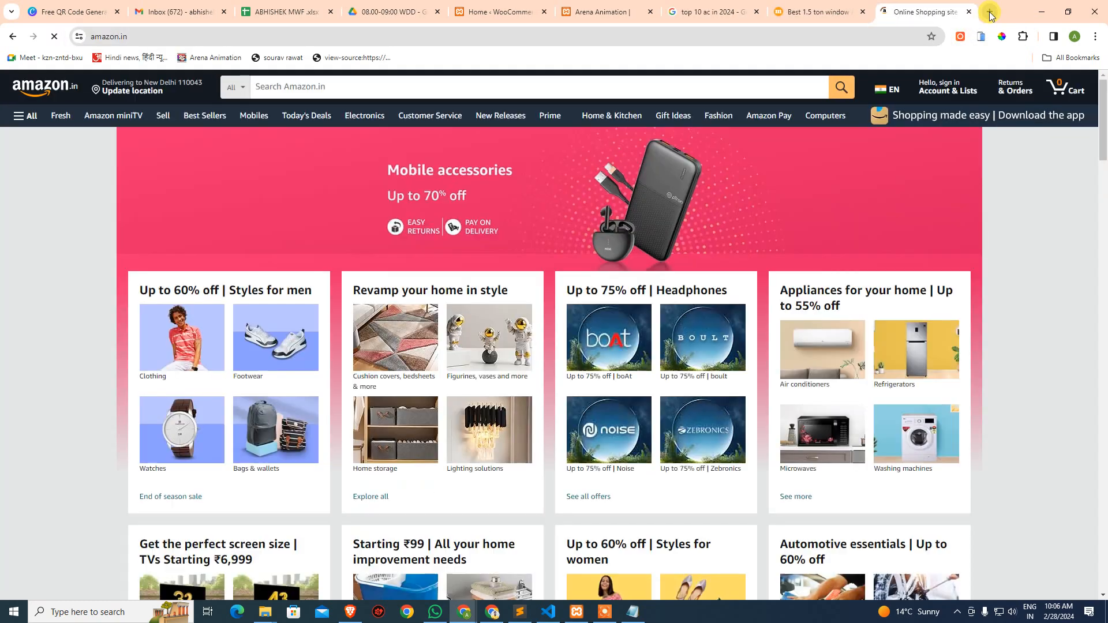
{"action": "key", "text": "End"}
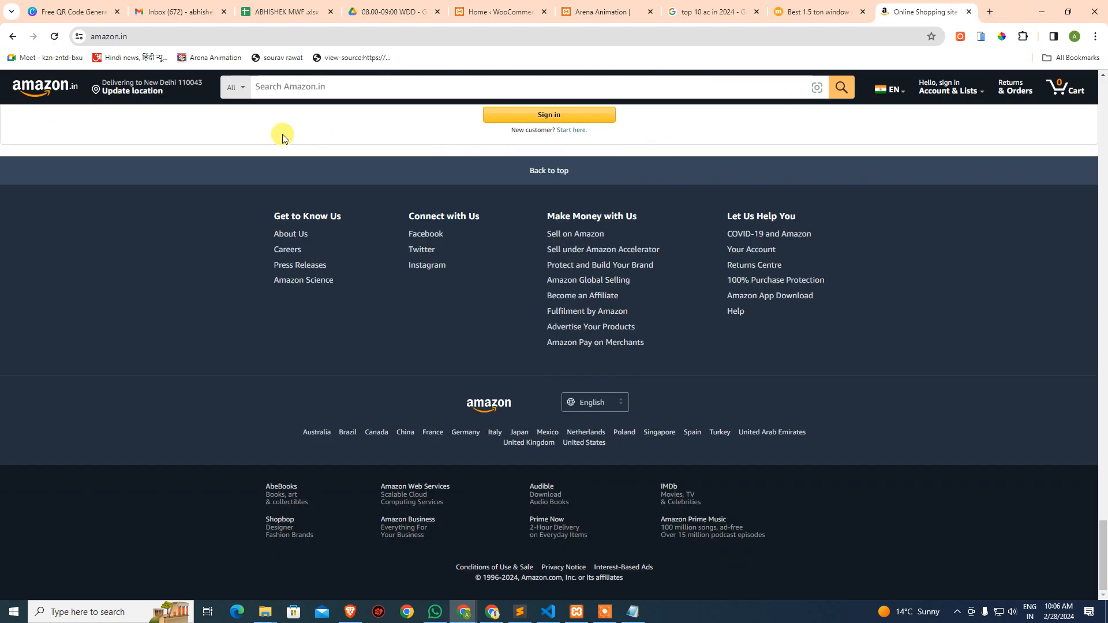
{"action": "middle_click", "coordinate": [571, 298]}
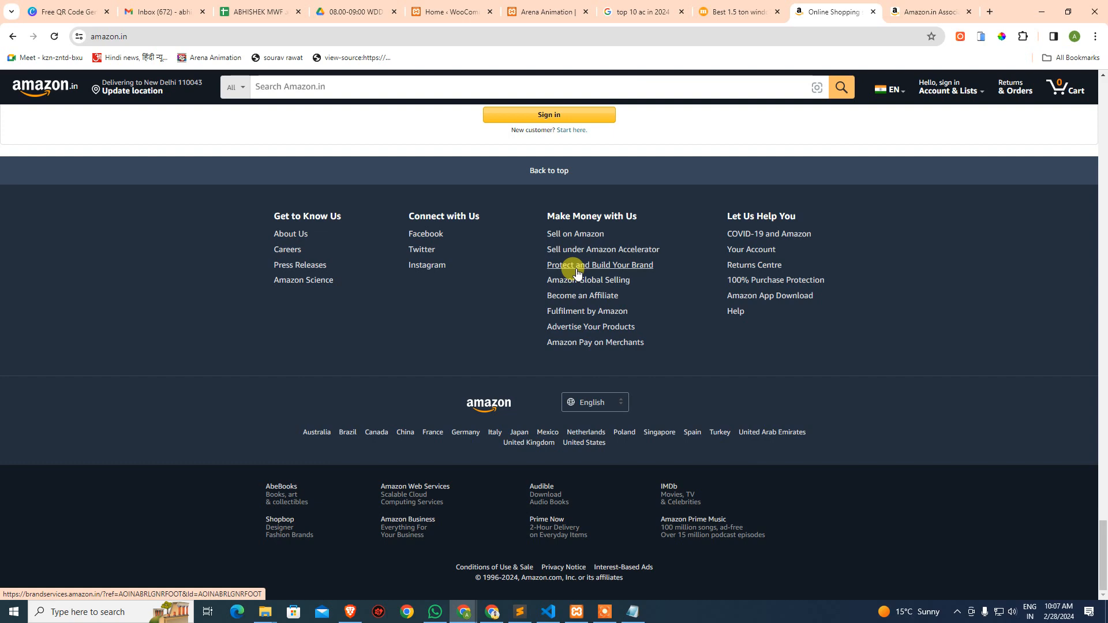
Step: Return to the livemint article and follow the Amazon link for the Haier 1.5 Ton 3 Star window AC
{"action": "left_click", "coordinate": [721, 12]}
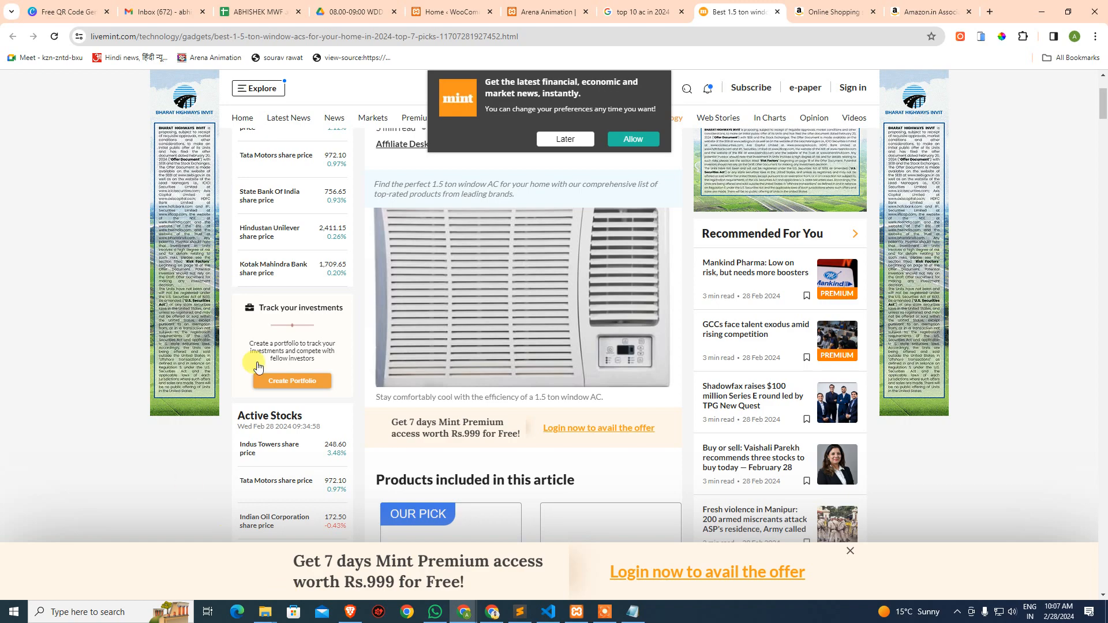
{"action": "scroll", "coordinate": [404, 354], "scroll_direction": "down", "scroll_amount": 7}
{"action": "scroll", "coordinate": [508, 381], "scroll_direction": "down", "scroll_amount": 6}
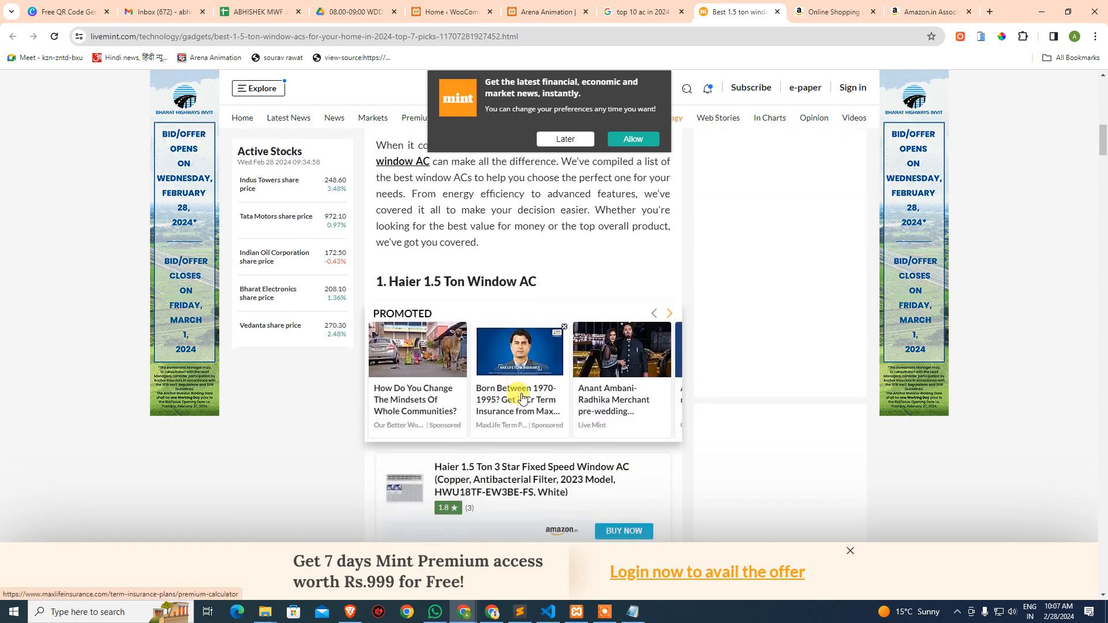
{"action": "scroll", "coordinate": [490, 260], "scroll_direction": "up", "scroll_amount": 1}
{"action": "scroll", "coordinate": [482, 343], "scroll_direction": "down", "scroll_amount": 3}
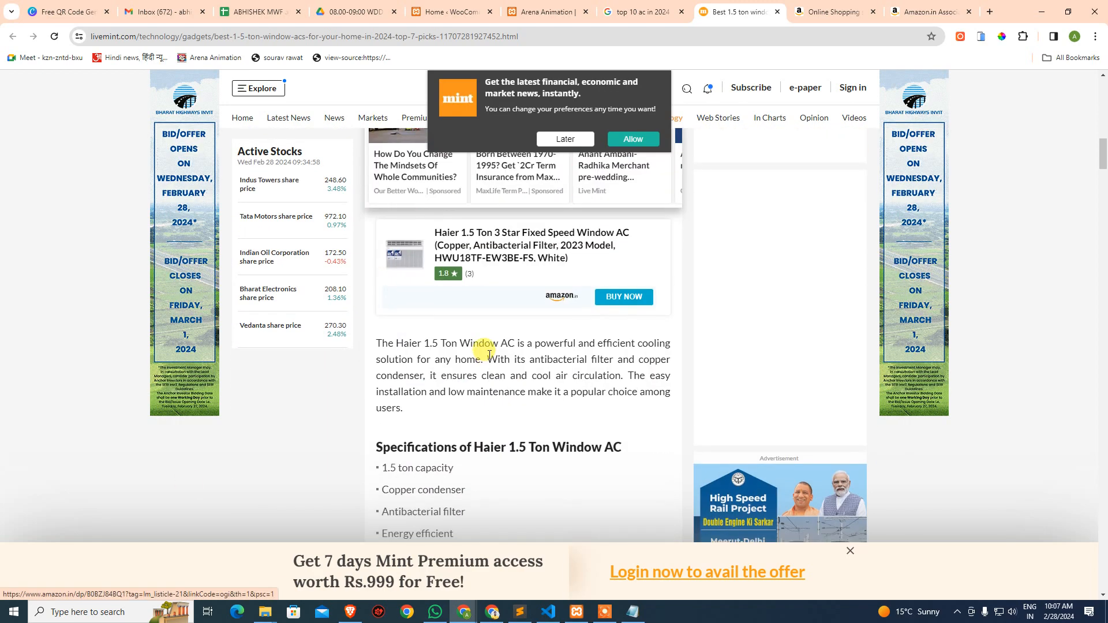
{"action": "left_click", "coordinate": [510, 248]}
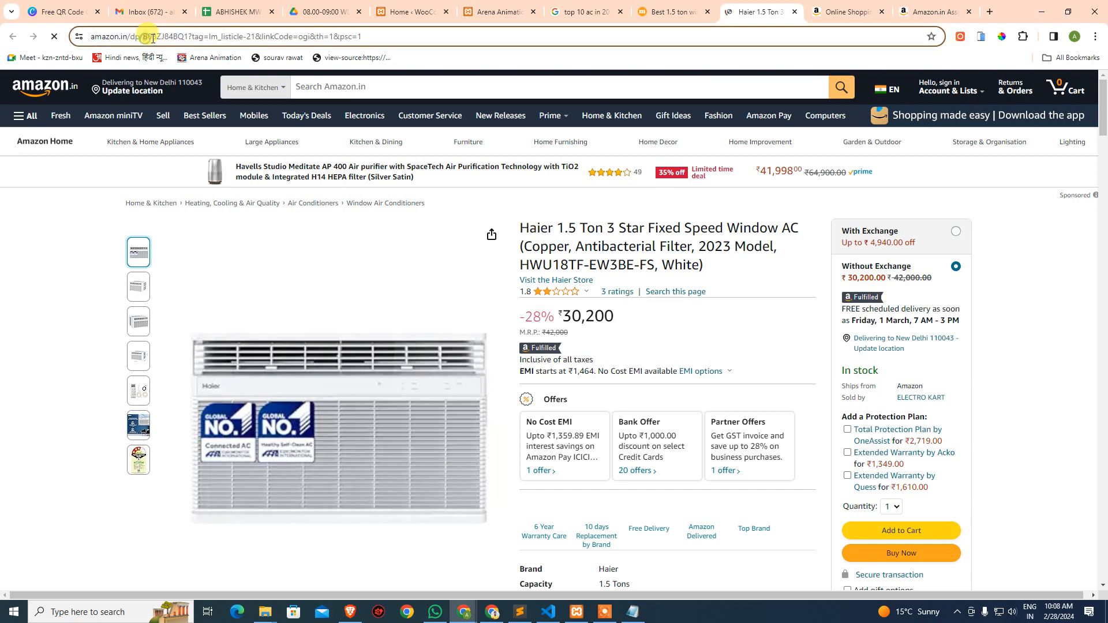
Step: Examine the product ID in the Haier AC page's address, its selling price and the product details
{"action": "left_click_drag", "start_coordinate": [143, 37], "coordinate": [189, 37]}
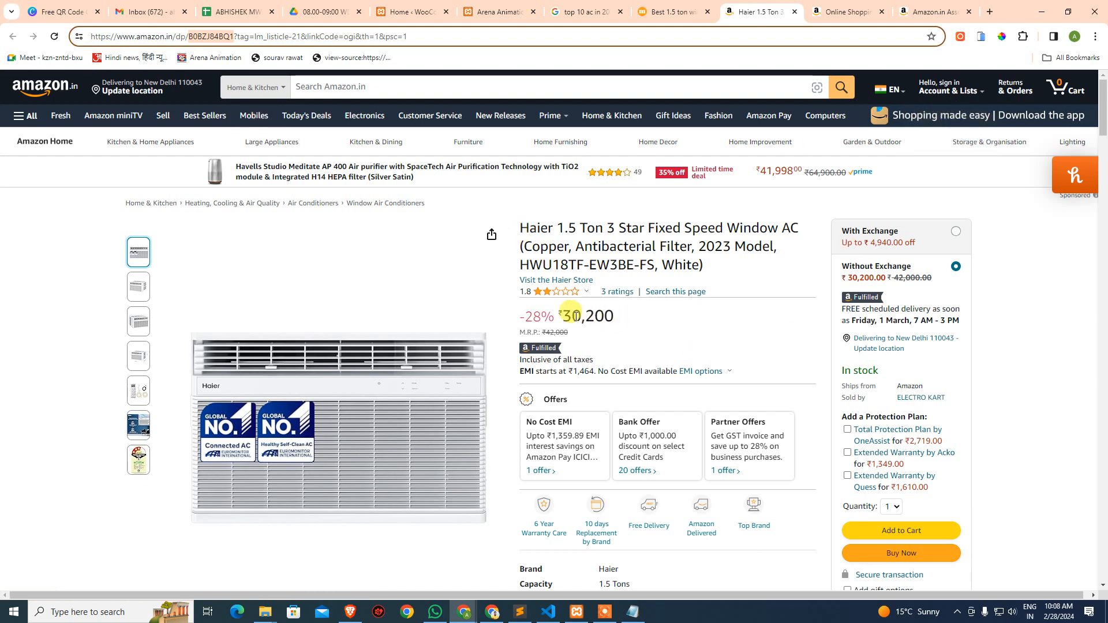
{"action": "left_click_drag", "start_coordinate": [563, 315], "coordinate": [615, 316]}
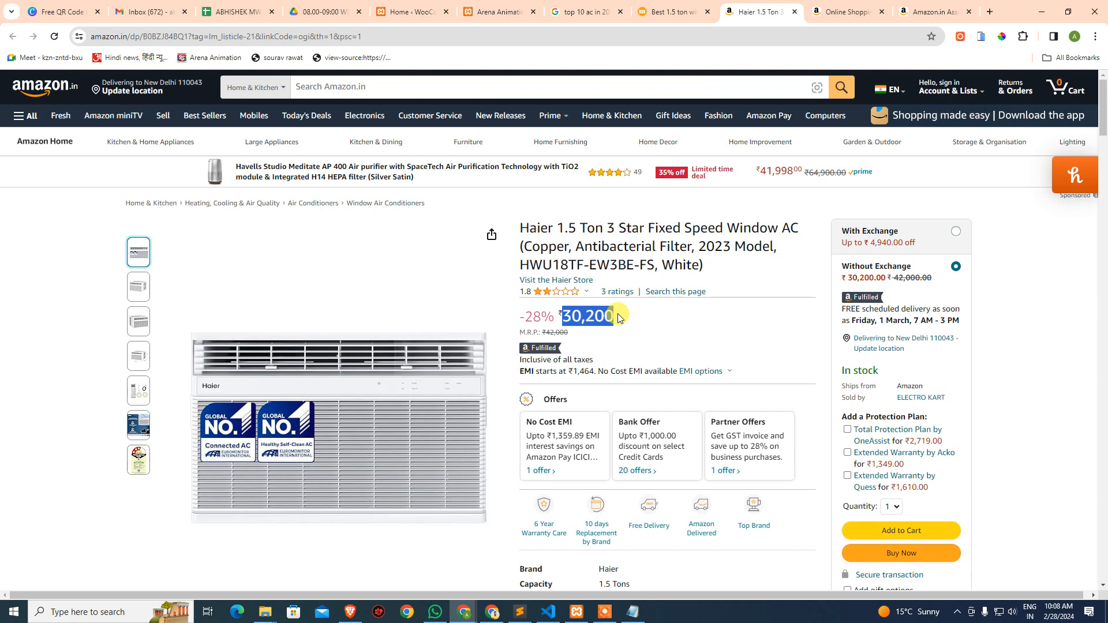
{"action": "left_click", "coordinate": [634, 325]}
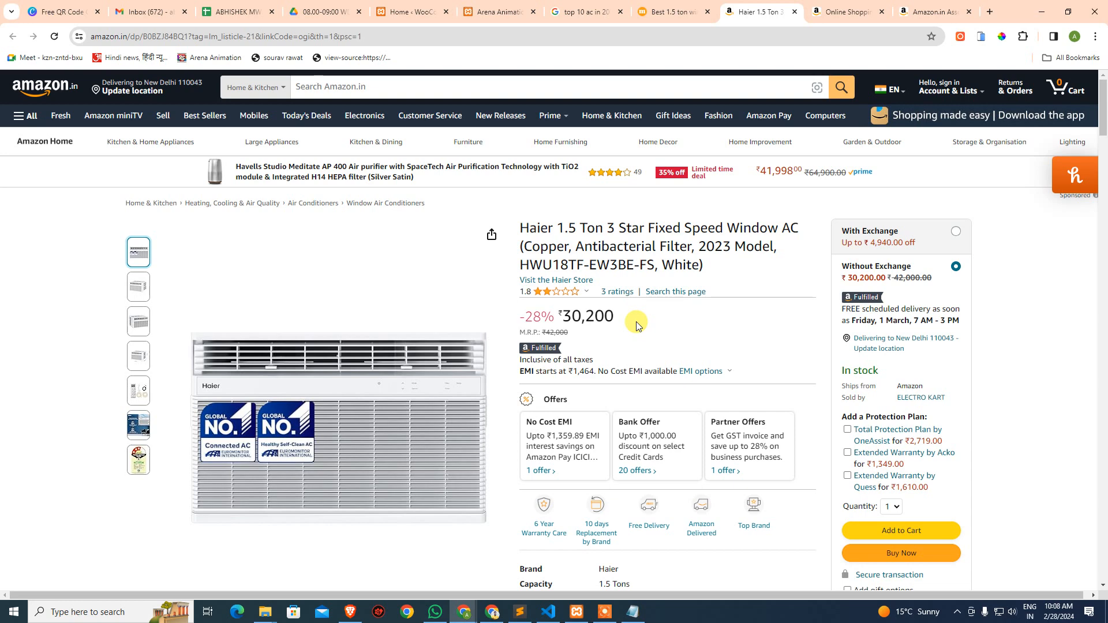
{"action": "left_click", "coordinate": [714, 381]}
{"action": "left_click", "coordinate": [763, 274]}
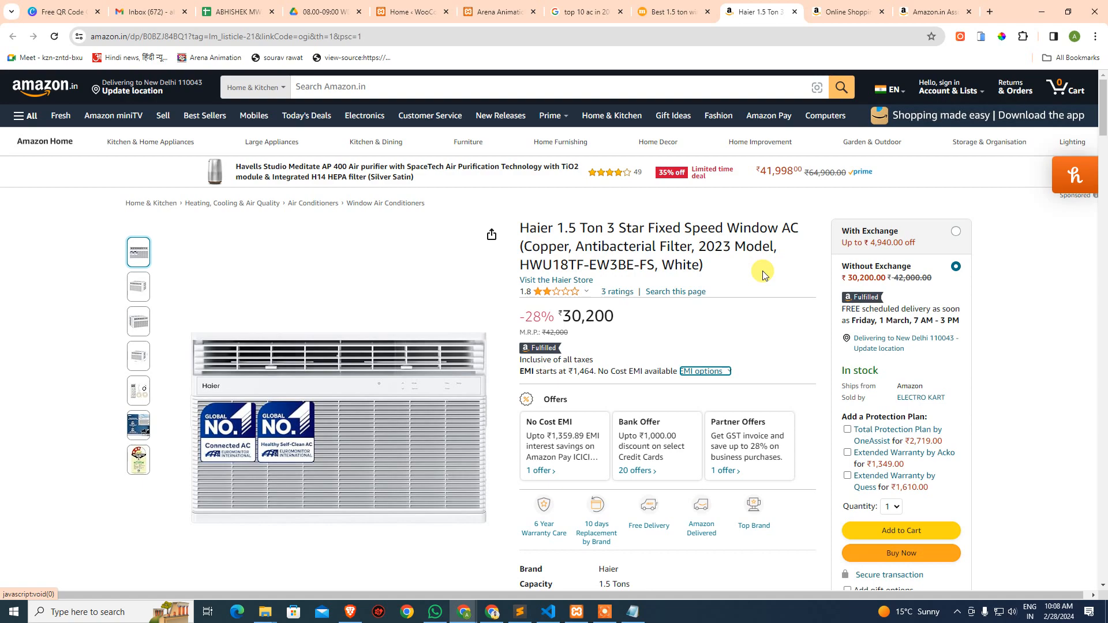
{"action": "scroll", "coordinate": [777, 279], "scroll_direction": "down", "scroll_amount": 5}
{"action": "scroll", "coordinate": [851, 288], "scroll_direction": "up", "scroll_amount": 5}
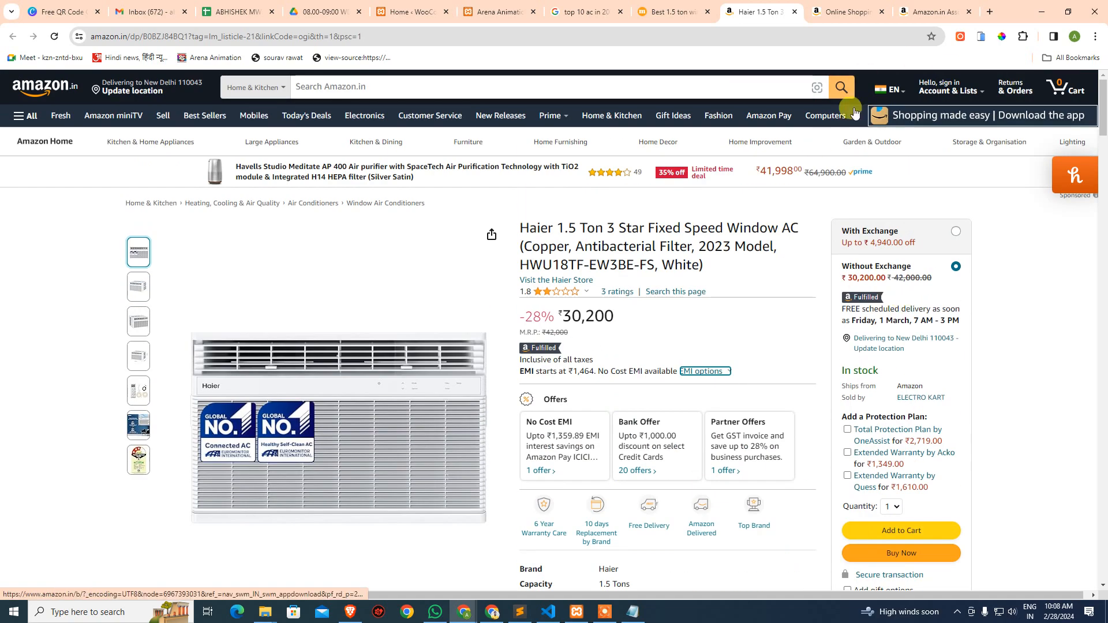
Step: Close the Haier product page, the extra blank tab and both remaining Amazon tabs, keeping the livemint article open
{"action": "left_click", "coordinate": [794, 12]}
{"action": "left_click", "coordinate": [992, 209]}
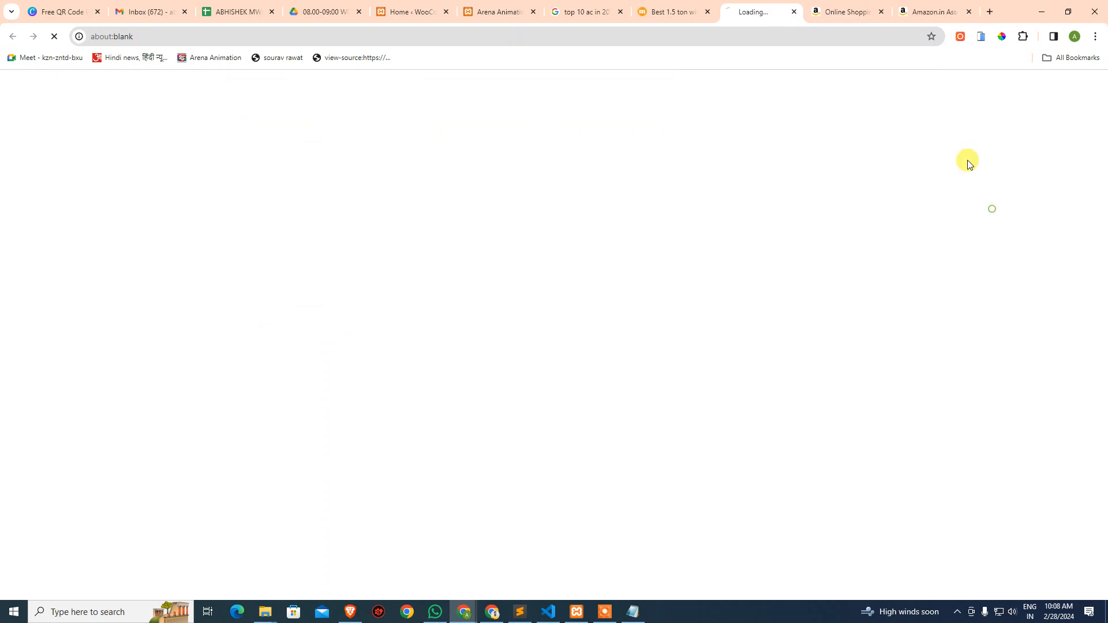
{"action": "left_click", "coordinate": [794, 12]}
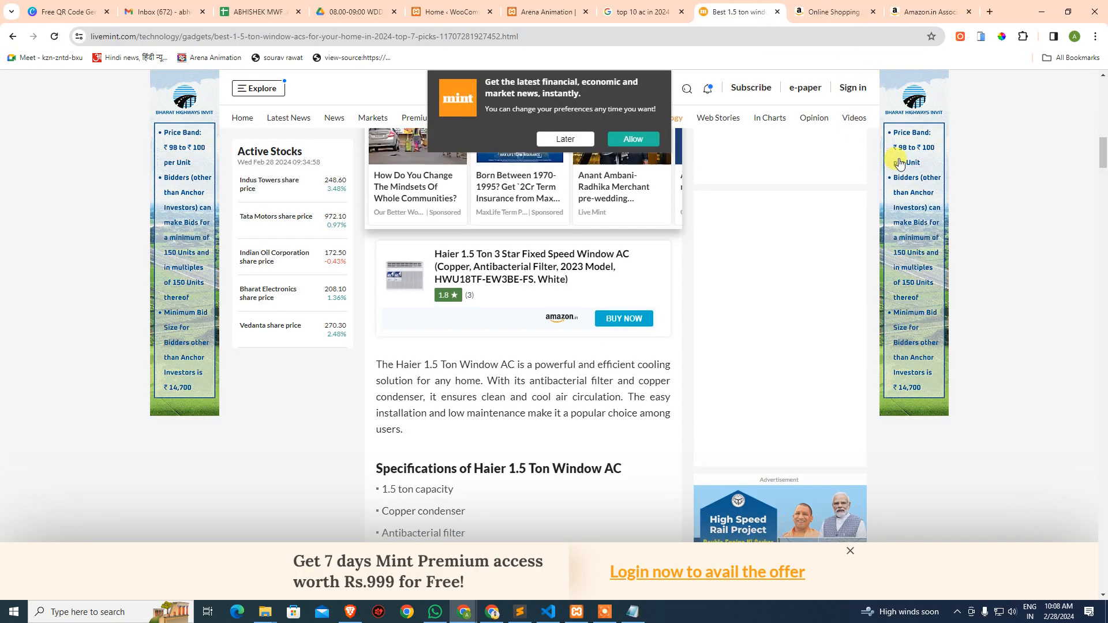
{"action": "scroll", "coordinate": [900, 163], "scroll_direction": "up", "scroll_amount": 10}
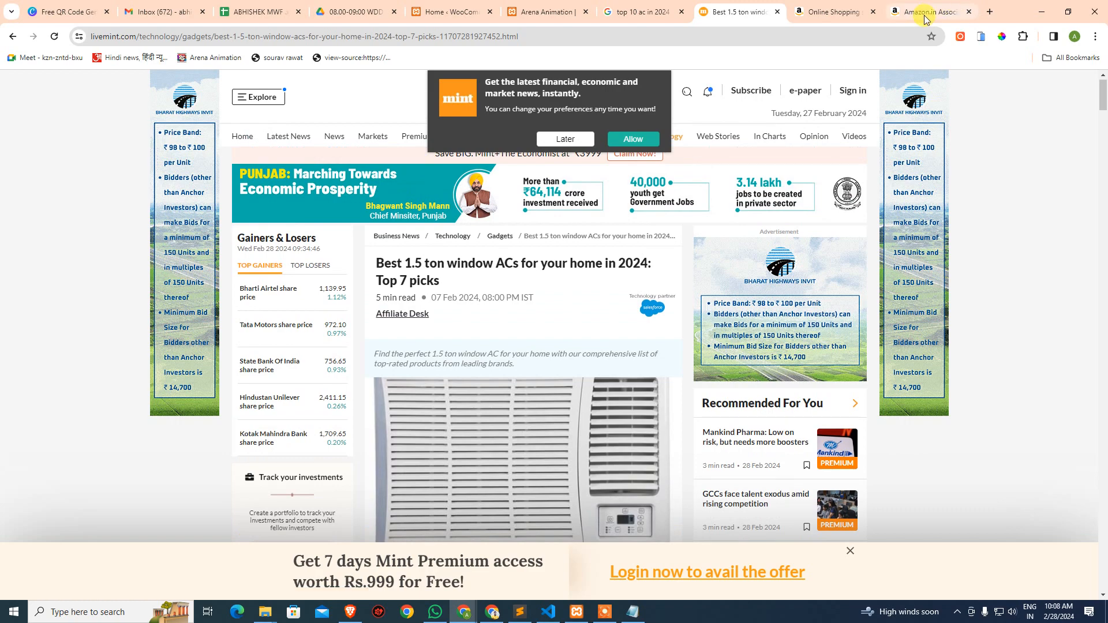
{"action": "middle_click", "coordinate": [924, 19]}
{"action": "middle_click", "coordinate": [940, 17]}
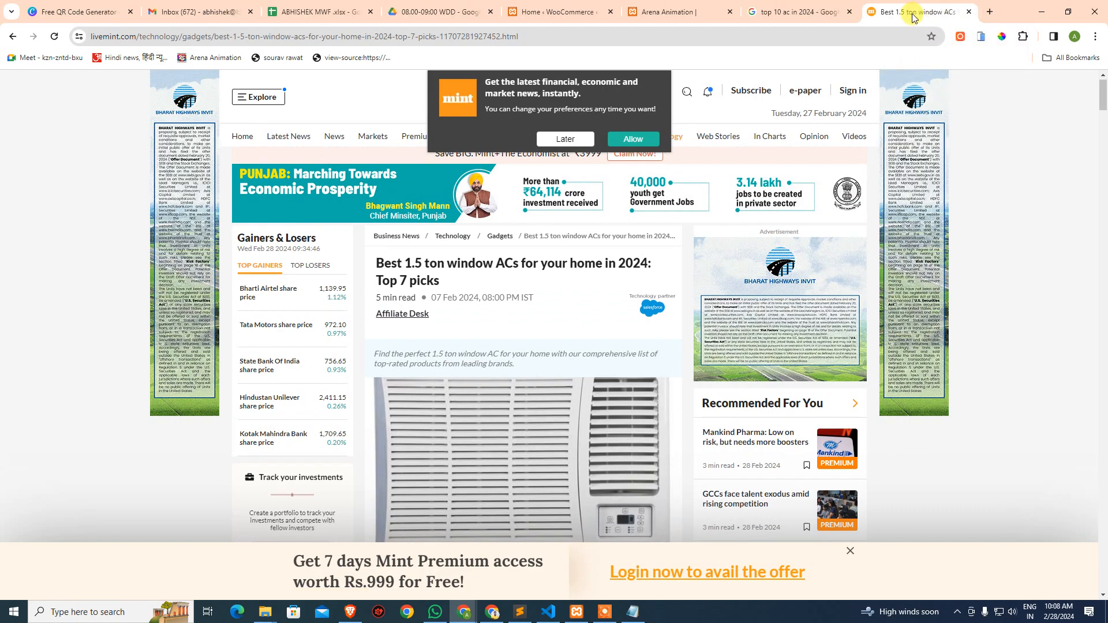
Step: Close the livemint article and the Google AC search results, and return to the WooCommerce Add products page
{"action": "middle_click", "coordinate": [914, 17]}
{"action": "scroll", "coordinate": [548, 176], "scroll_direction": "down", "scroll_amount": 5}
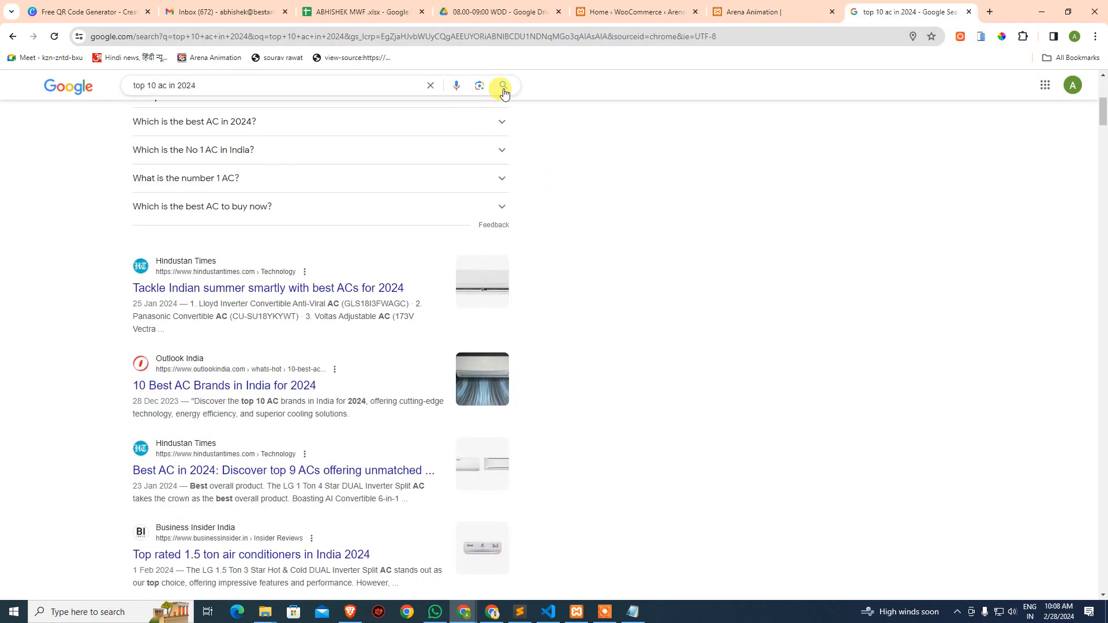
{"action": "scroll", "coordinate": [504, 93], "scroll_direction": "up", "scroll_amount": 5}
{"action": "middle_click", "coordinate": [898, 13]}
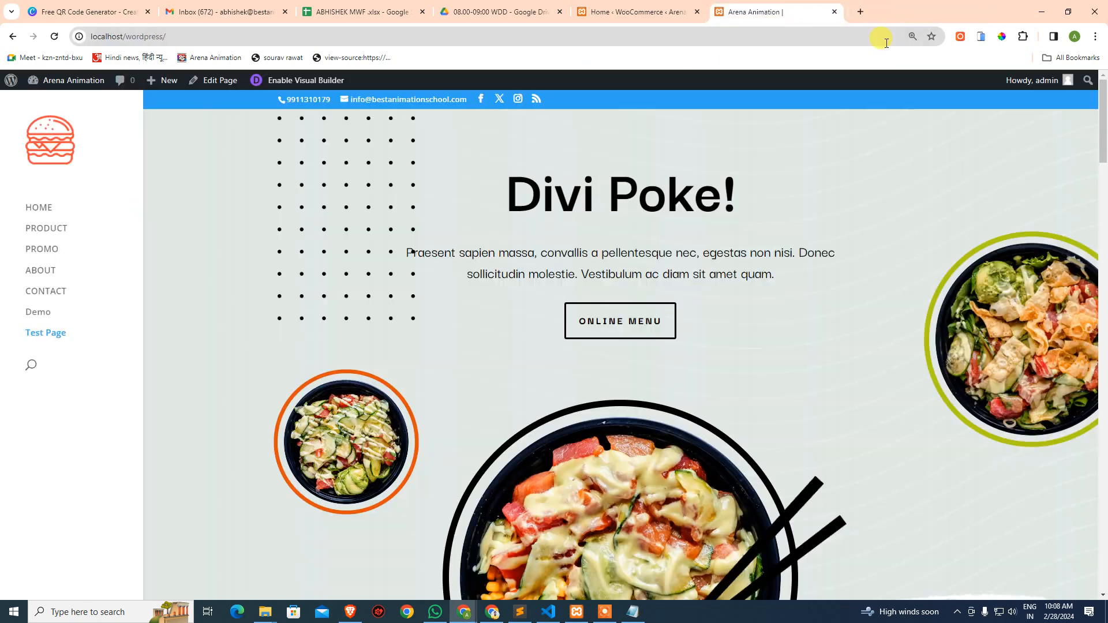
{"action": "left_click", "coordinate": [616, 12]}
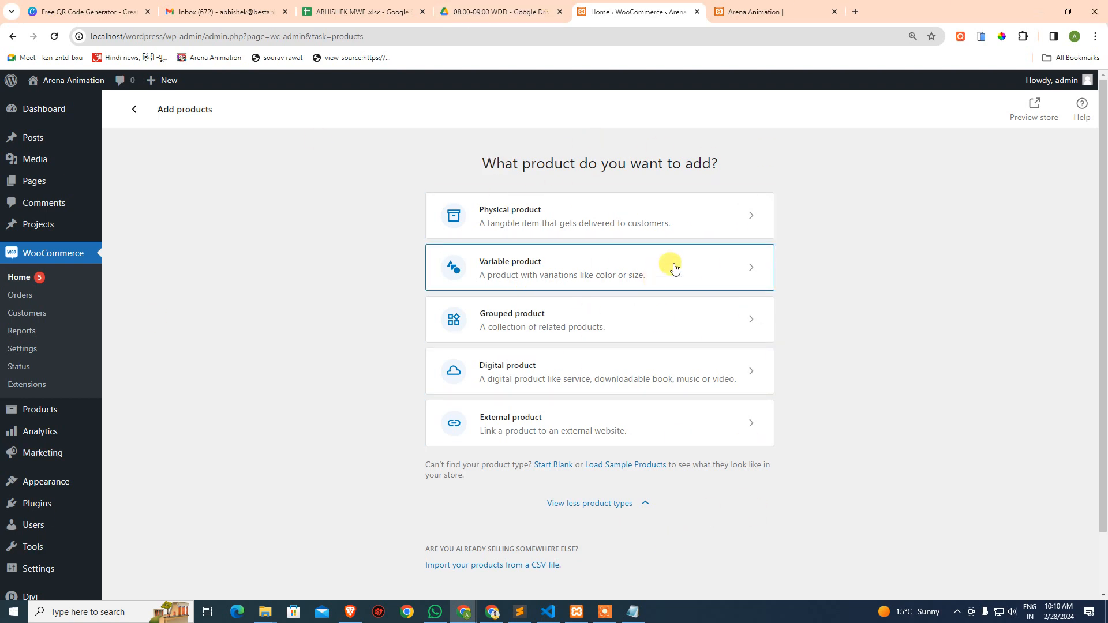
Step: Look over the product types on offer and open the import of products from a CSV file
{"action": "scroll", "coordinate": [812, 490], "scroll_direction": "down", "scroll_amount": 2}
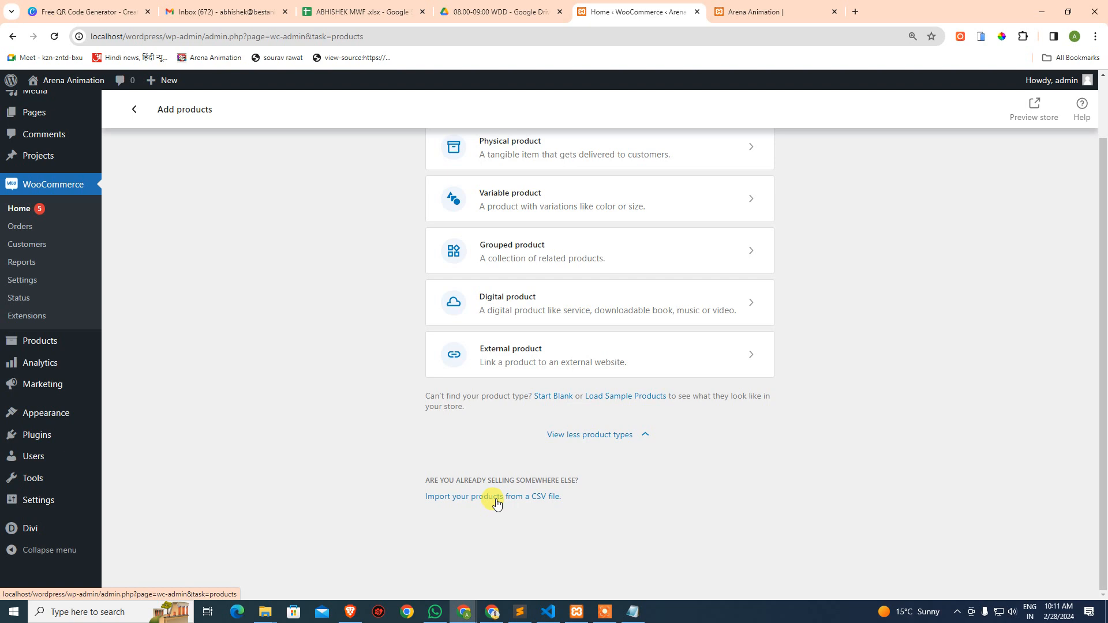
{"action": "scroll", "coordinate": [497, 504], "scroll_direction": "up", "scroll_amount": 2}
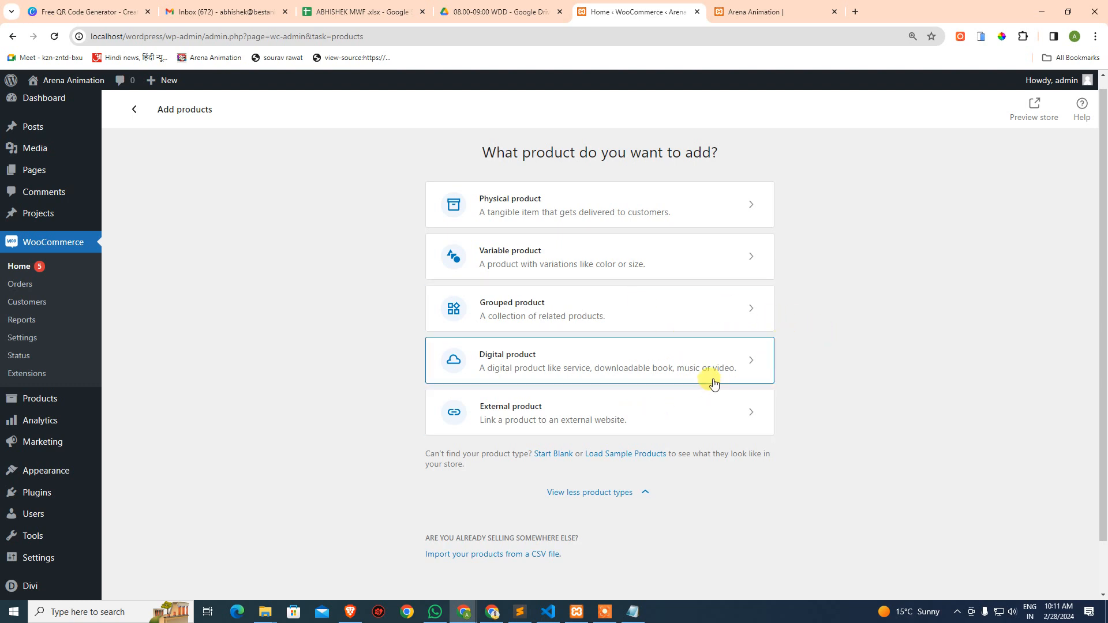
{"action": "scroll", "coordinate": [733, 428], "scroll_direction": "down", "scroll_amount": 1}
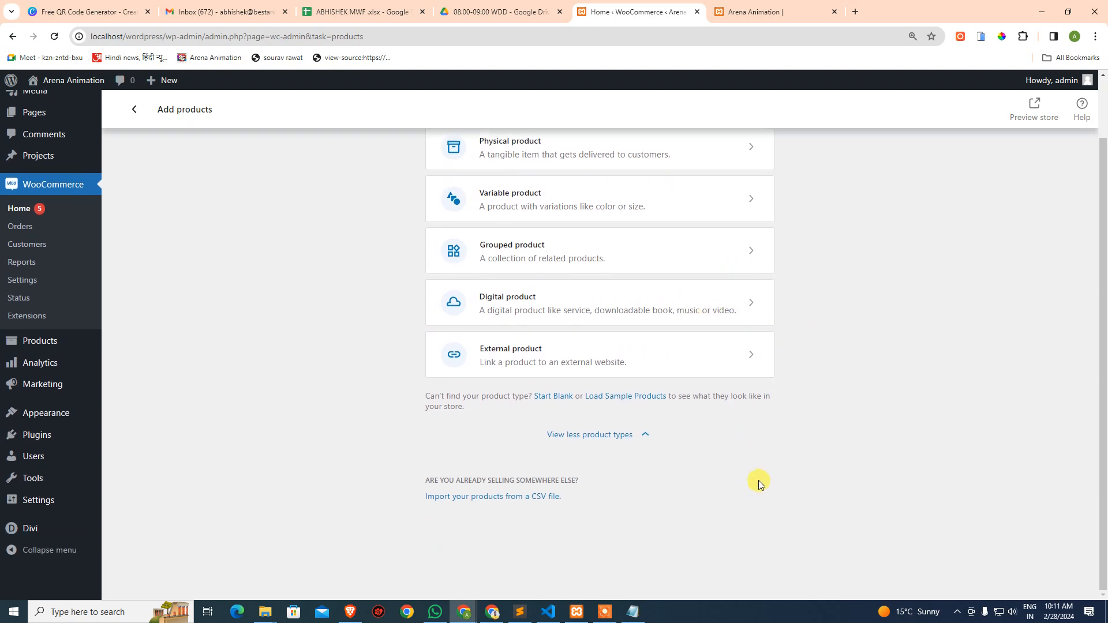
{"action": "left_click", "coordinate": [527, 500]}
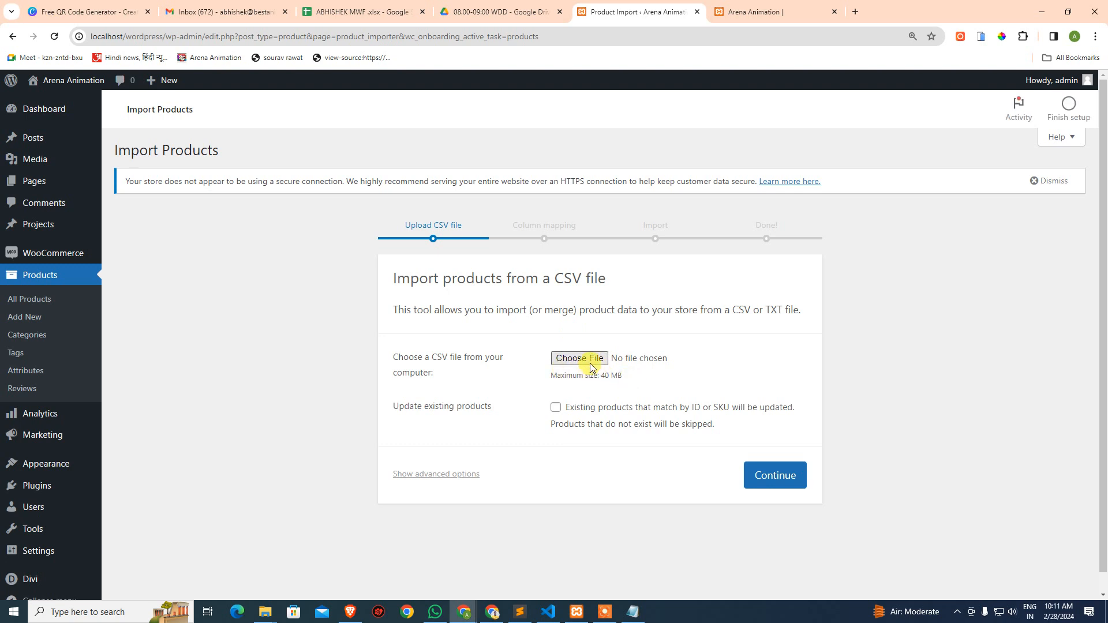
Step: Examine the file formats the product import tool accepts in its description
{"action": "double_click", "coordinate": [734, 314]}
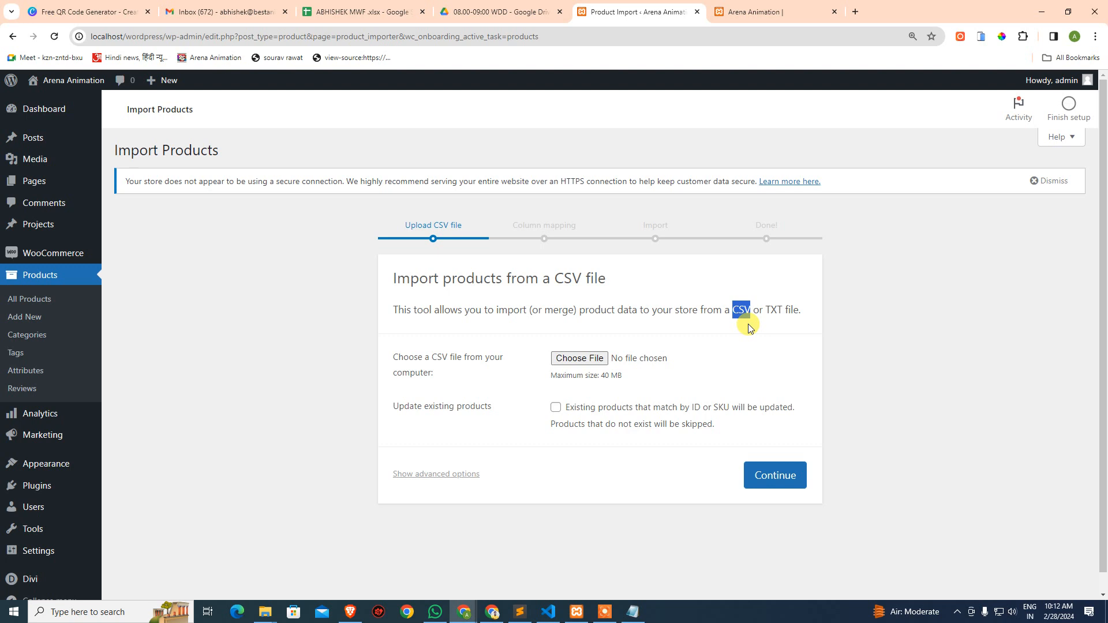
{"action": "left_click", "coordinate": [749, 326]}
{"action": "left_click_drag", "start_coordinate": [766, 309], "coordinate": [782, 309]}
{"action": "left_click", "coordinate": [776, 337]}
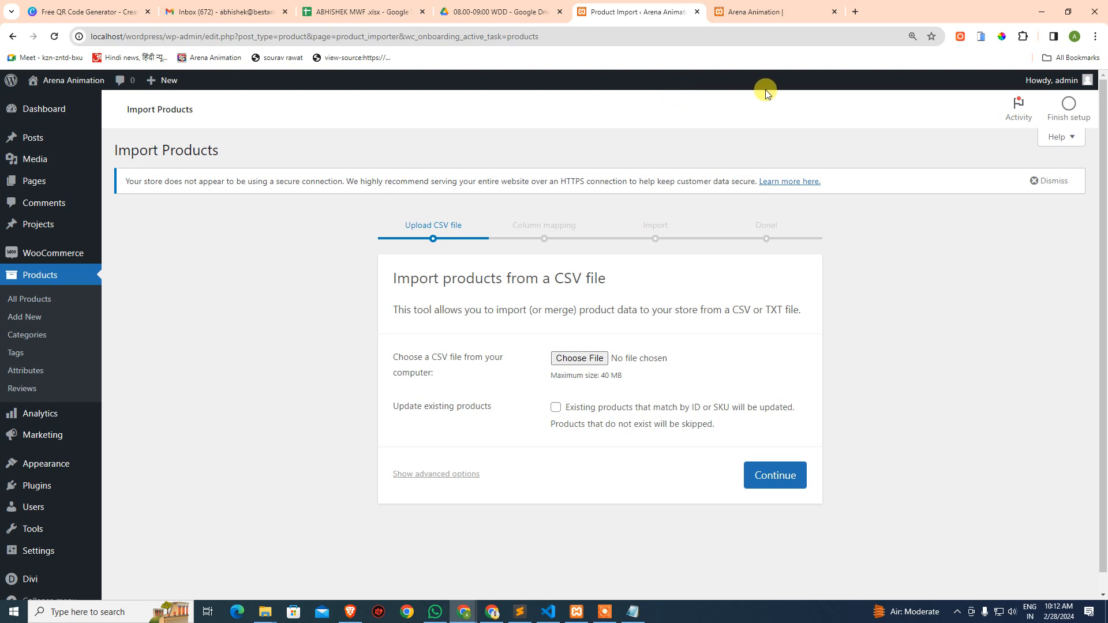
Step: Search Google for "woocommerce csv sample file" in a new tab
{"action": "left_click", "coordinate": [860, 13]}
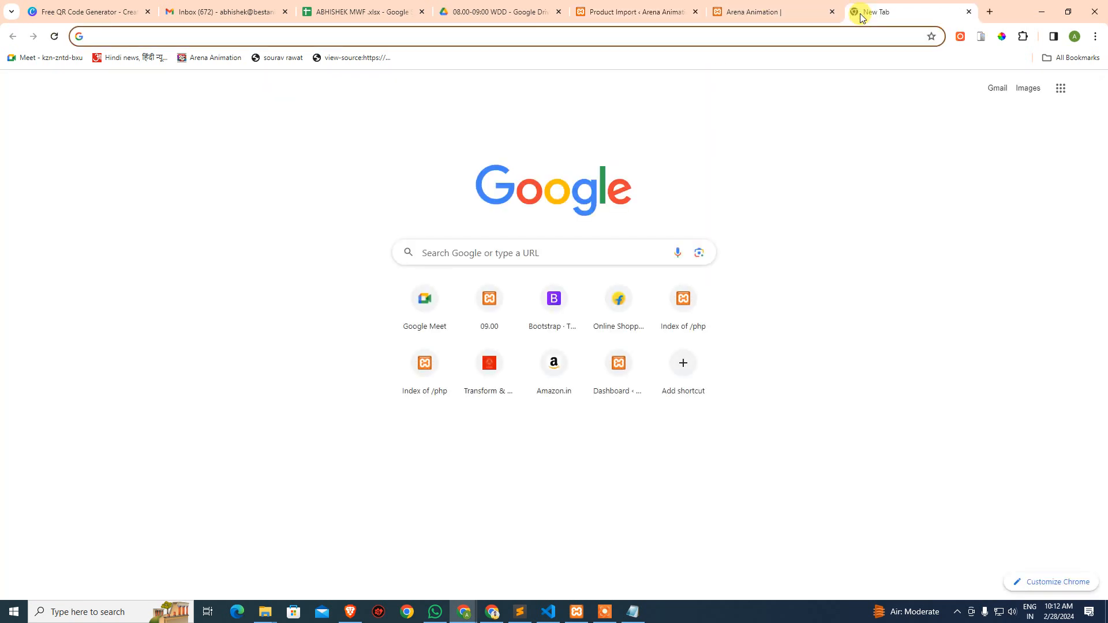
{"action": "type", "text": "wo"}
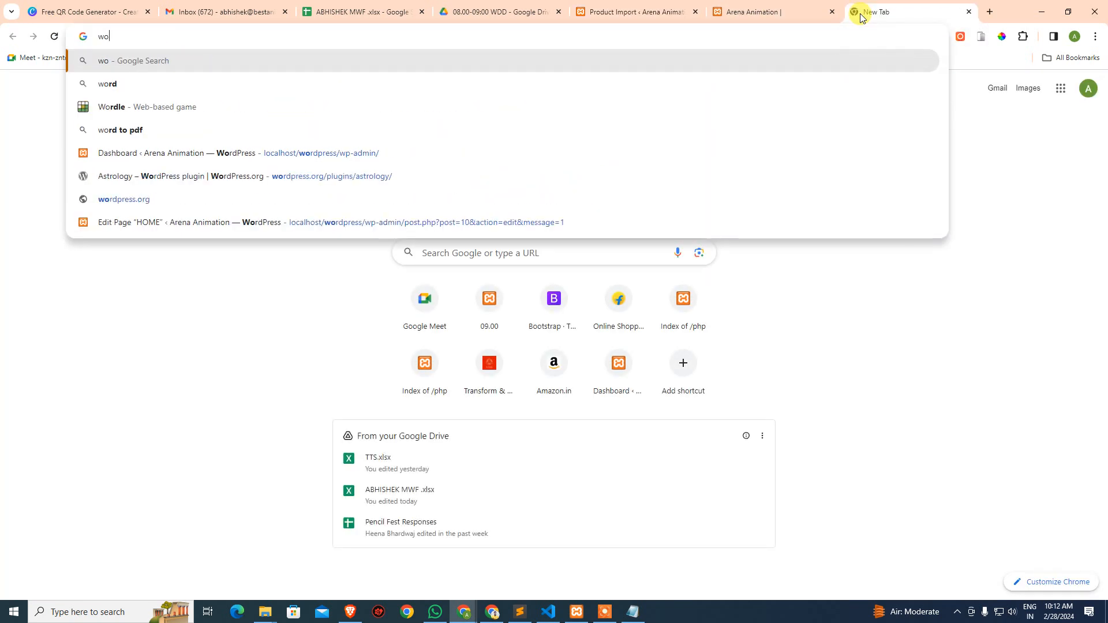
{"action": "type", "text": "ocom"}
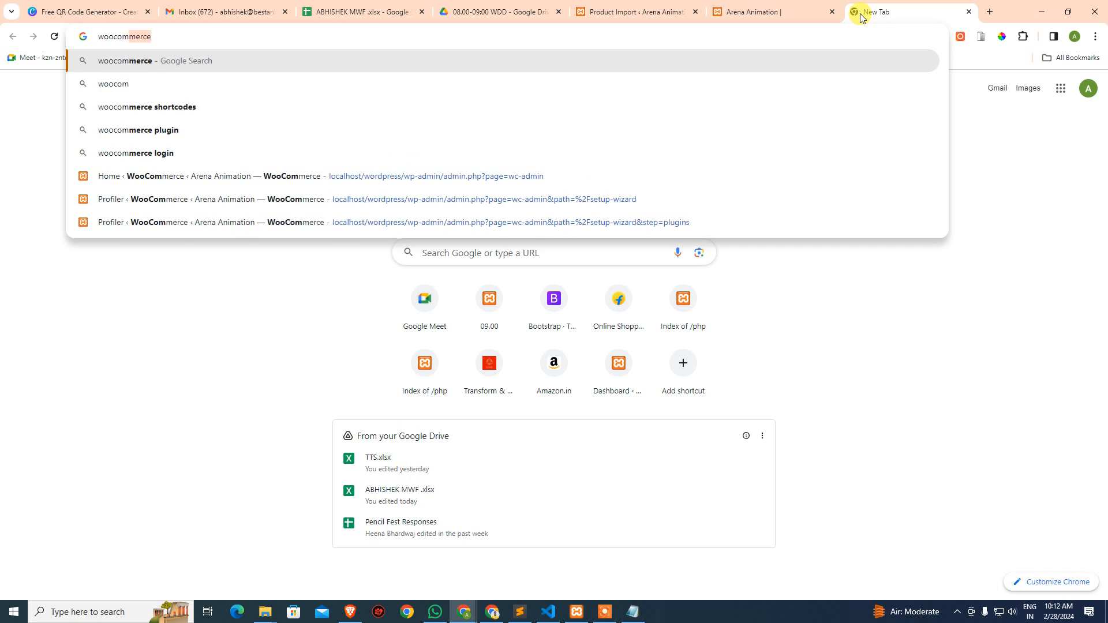
{"action": "type", "text": "merce "}
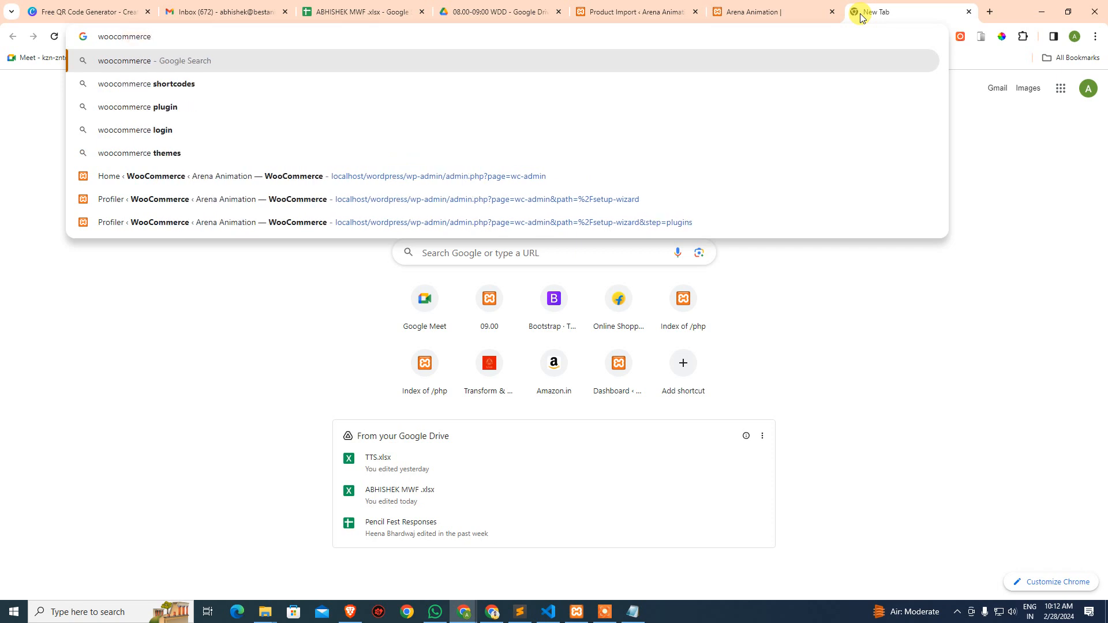
{"action": "type", "text": "scsv"}
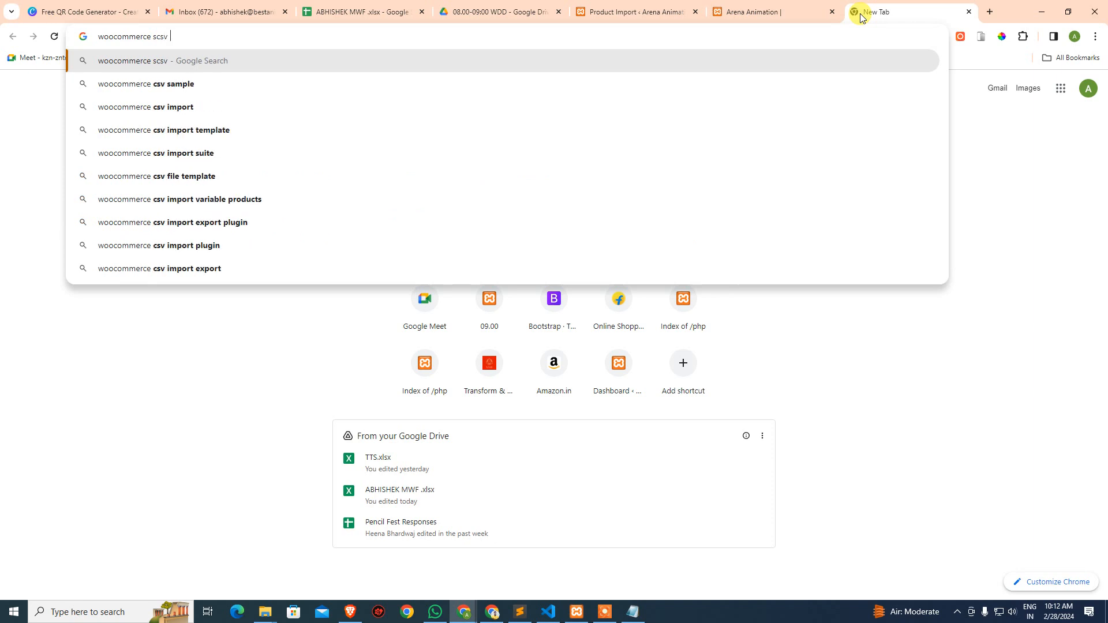
{"action": "key", "text": "Down"}
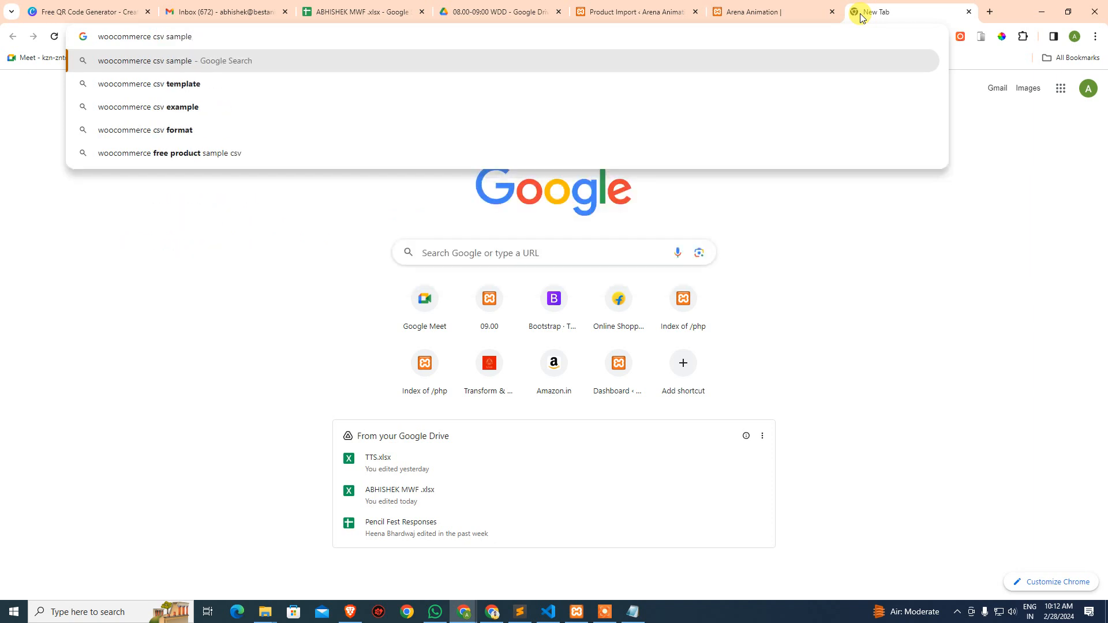
{"action": "type", "text": "file"}
{"action": "key", "text": "Return"}
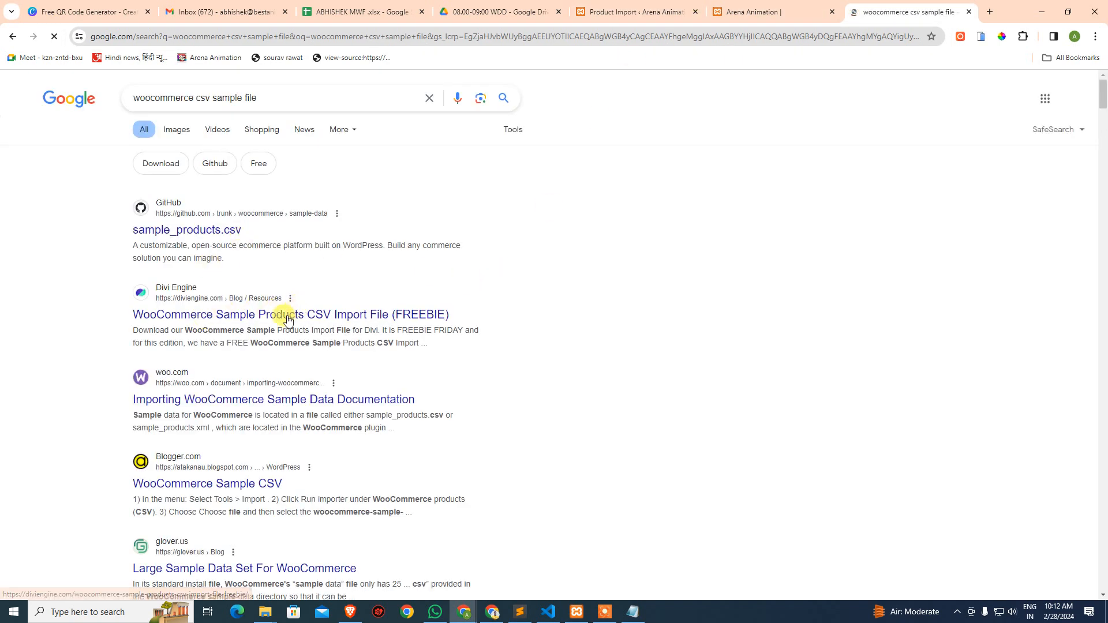
Step: Open the Divi Engine sample products CSV result and the woo.com sample data documentation in separate tabs
{"action": "middle_click", "coordinate": [287, 319]}
{"action": "left_click", "coordinate": [895, 12]}
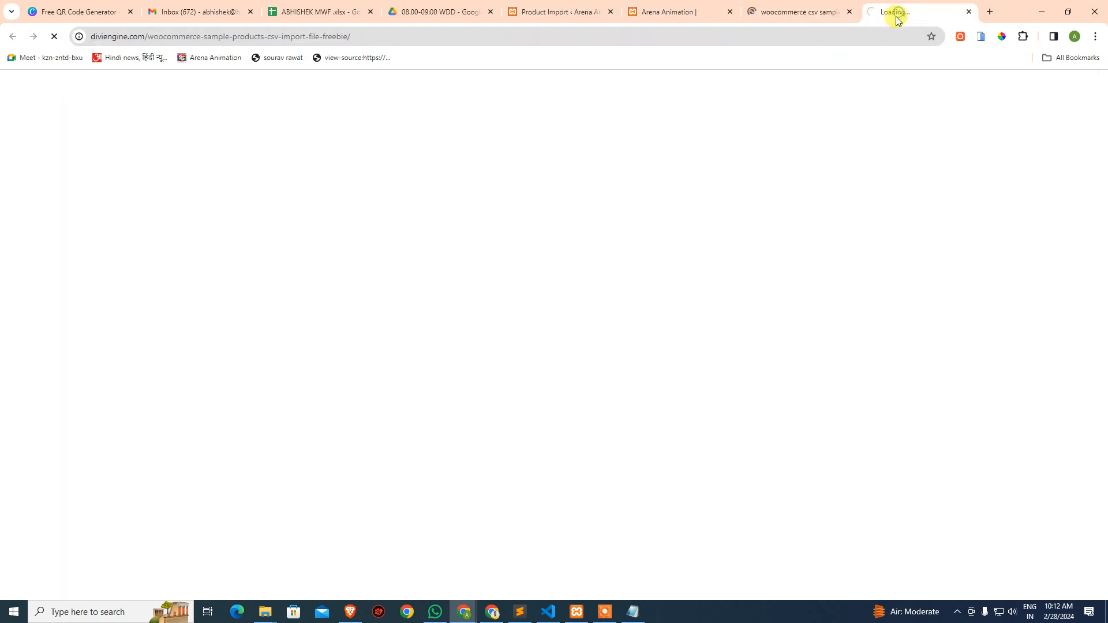
{"action": "left_click", "coordinate": [800, 12]}
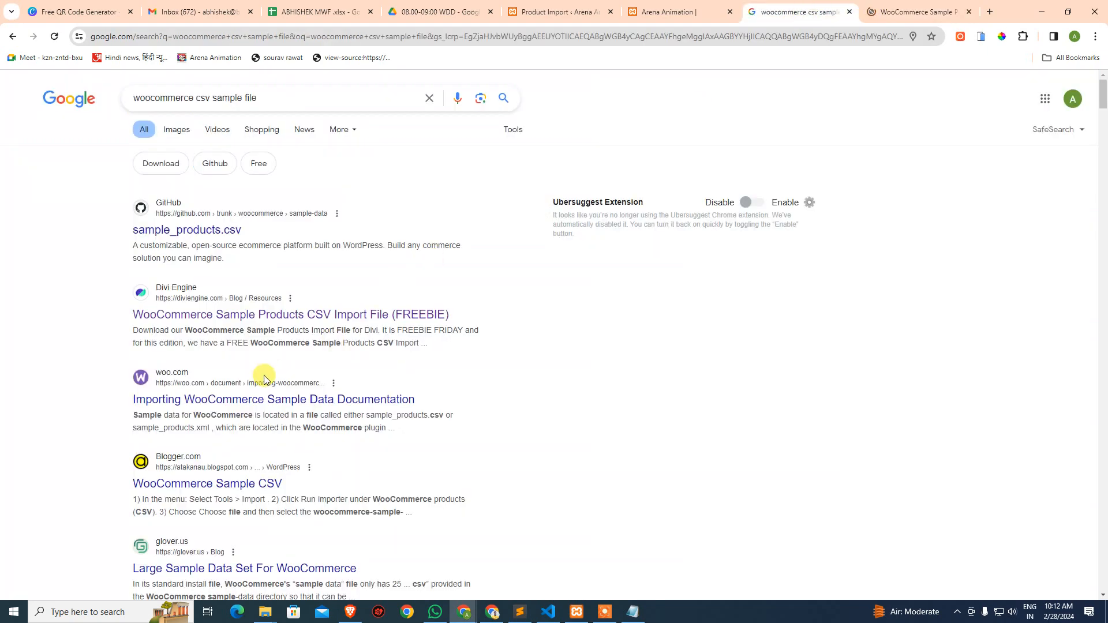
{"action": "middle_click", "coordinate": [255, 403]}
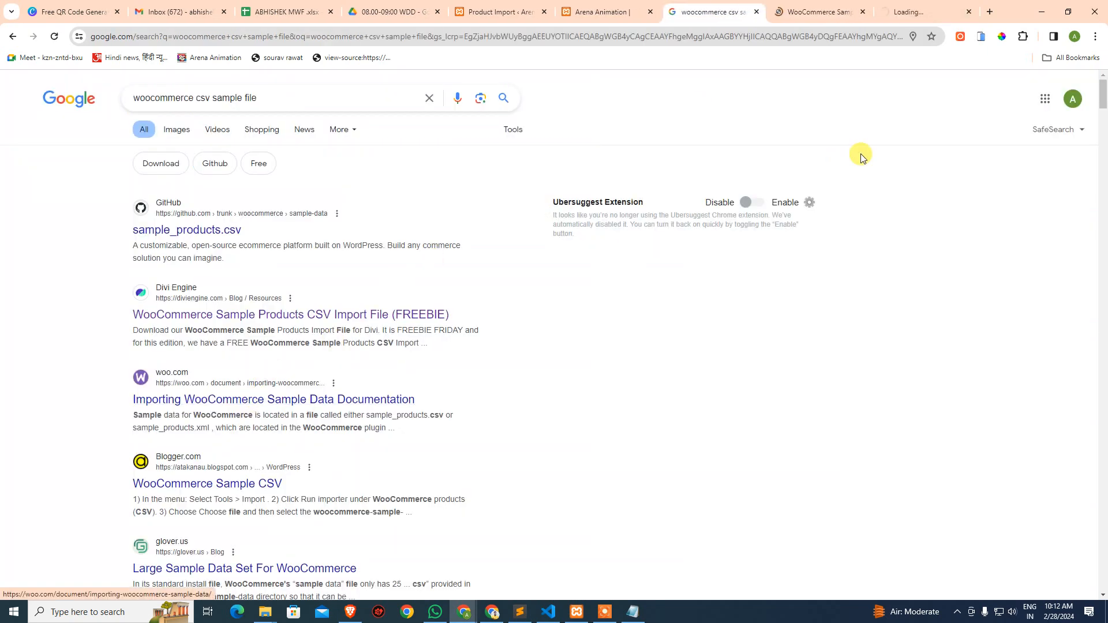
{"action": "left_click", "coordinate": [898, 11]}
Step: Download the WooCommerce sample products CSV file from the Divi Engine page
{"action": "left_click", "coordinate": [831, 11]}
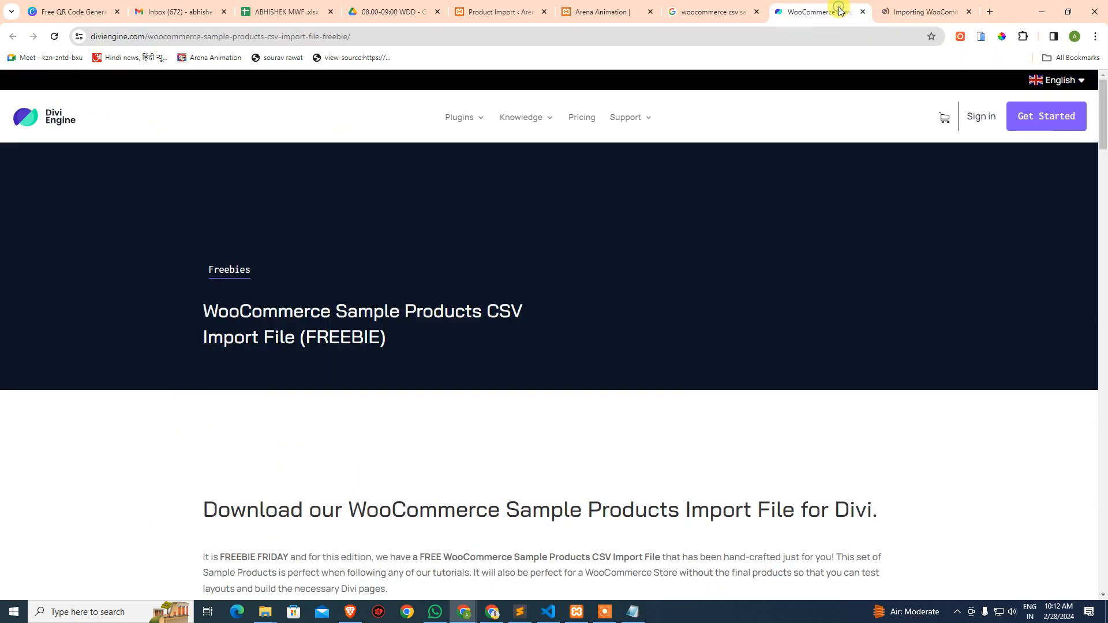
{"action": "scroll", "coordinate": [675, 266], "scroll_direction": "down", "scroll_amount": 8}
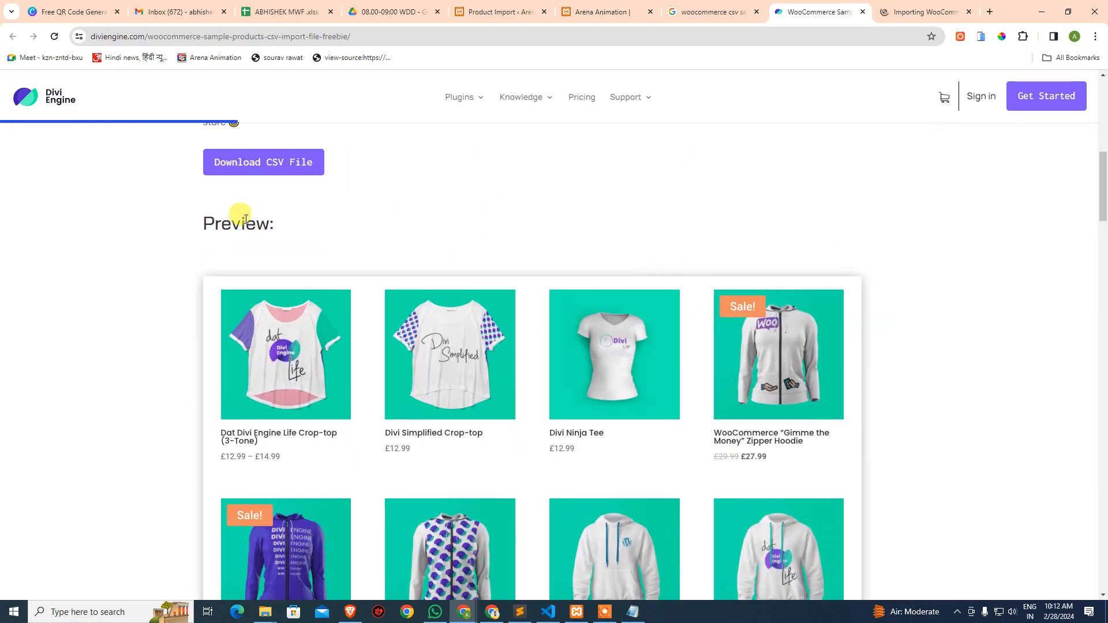
{"action": "scroll", "coordinate": [240, 276], "scroll_direction": "up", "scroll_amount": 2}
{"action": "left_click", "coordinate": [289, 257]}
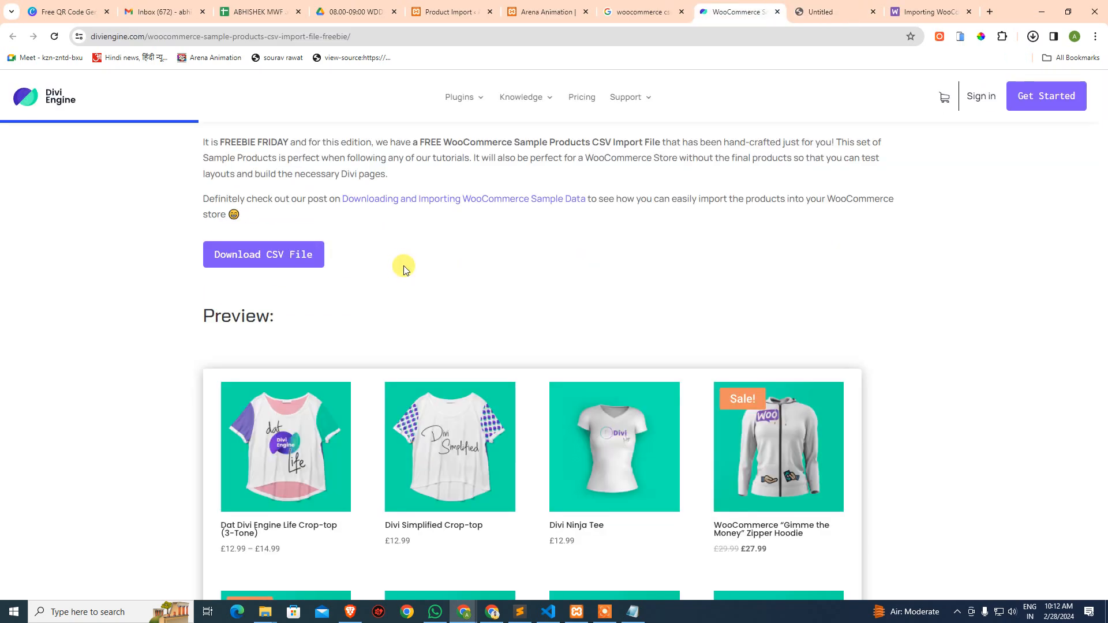
Step: Skim the woo.com product import instructions and show the downloaded Divi Engine CSV in its folder
{"action": "left_click", "coordinate": [909, 11]}
{"action": "scroll", "coordinate": [365, 343], "scroll_direction": "down", "scroll_amount": 10}
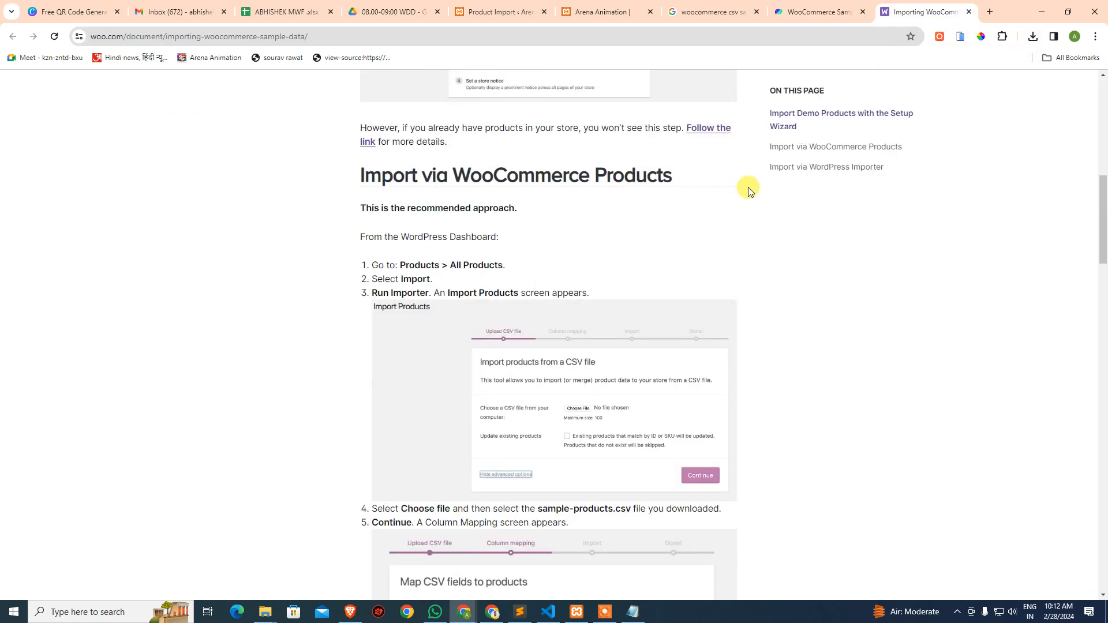
{"action": "left_click", "coordinate": [1033, 36]}
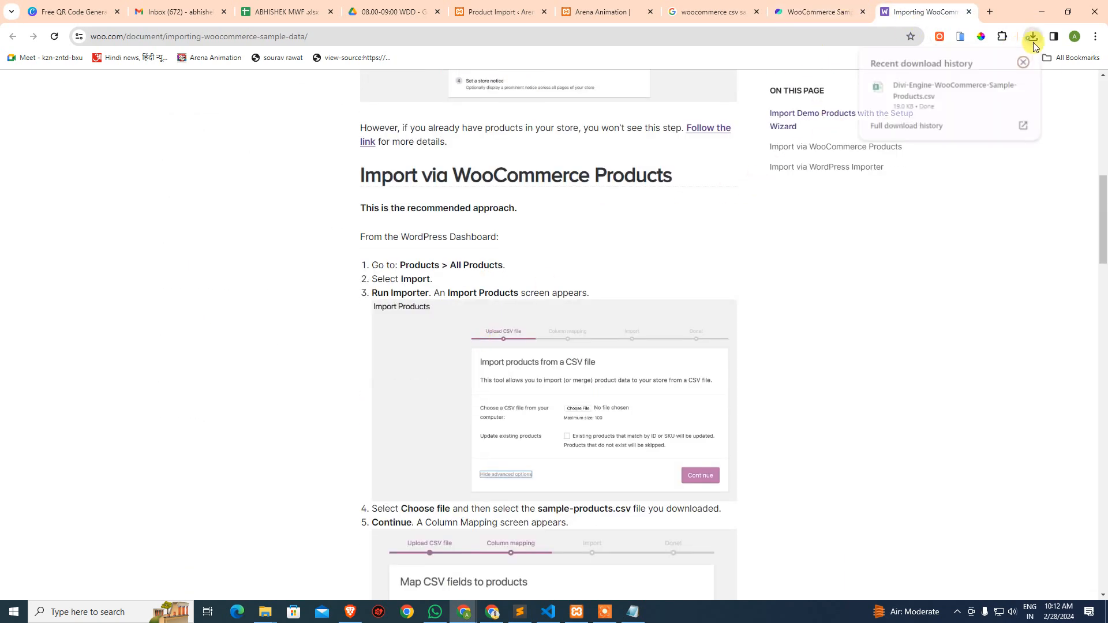
{"action": "left_click", "coordinate": [1014, 87]}
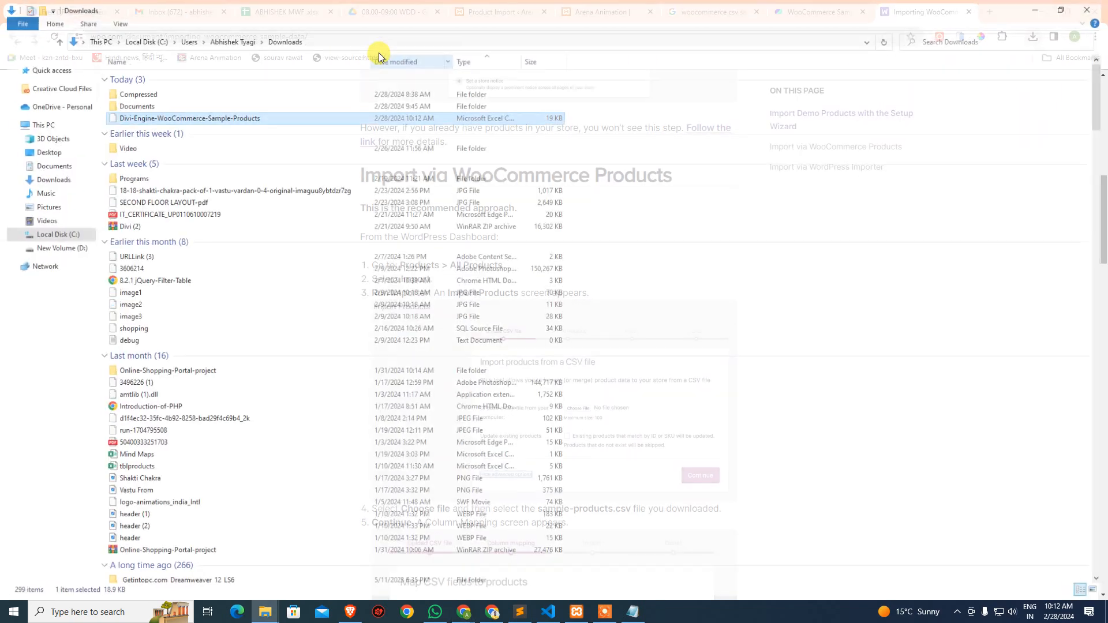
Step: Duplicate the Divi-Engine-WooCommerce-Sample-Products file in Downloads and open the copy in a maximized Excel window
{"action": "left_click_drag", "start_coordinate": [188, 116], "coordinate": [312, 129]}
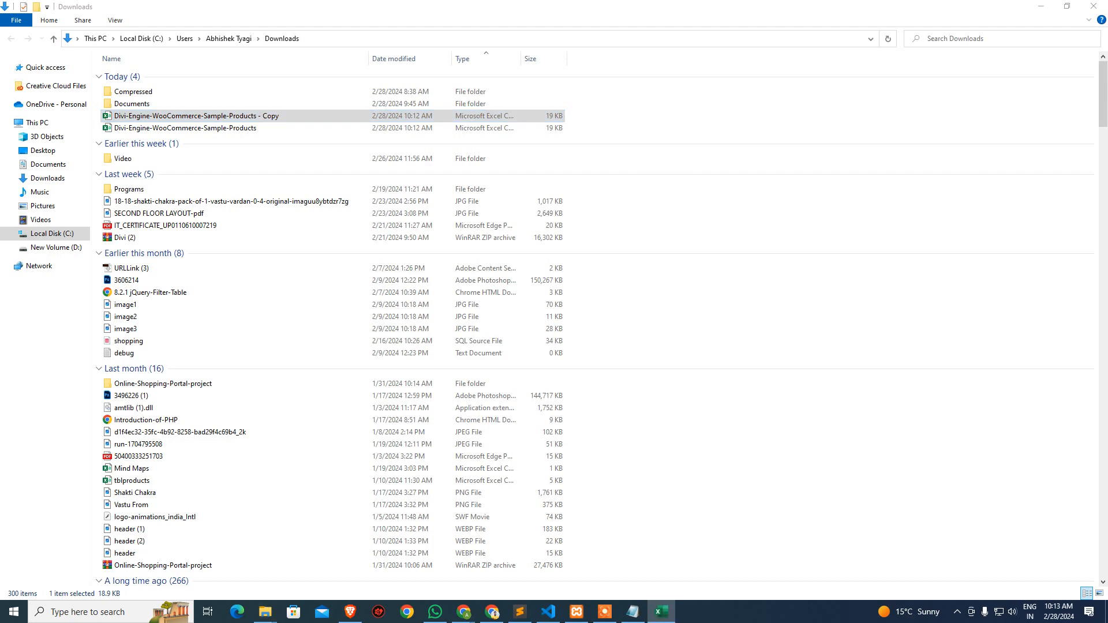
{"action": "left_click_drag", "start_coordinate": [1107, 324], "coordinate": [540, 99]}
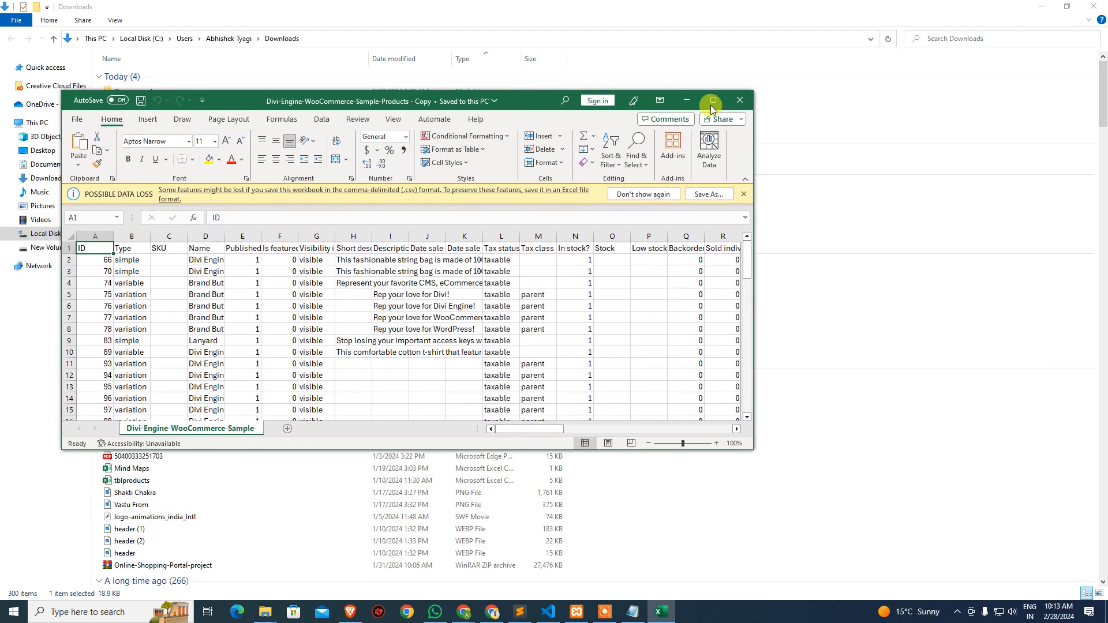
{"action": "left_click", "coordinate": [639, 123]}
{"action": "left_click", "coordinate": [712, 100]}
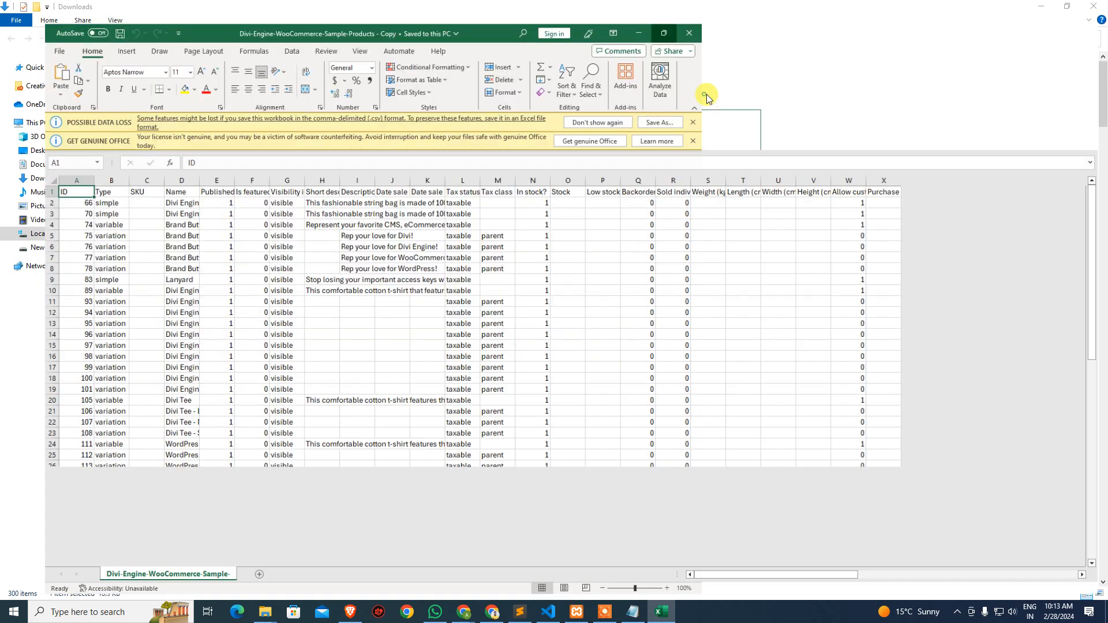
Step: Examine the product IDs and the simple, variable and variation entries in the Type column
{"action": "left_click", "coordinate": [291, 322]}
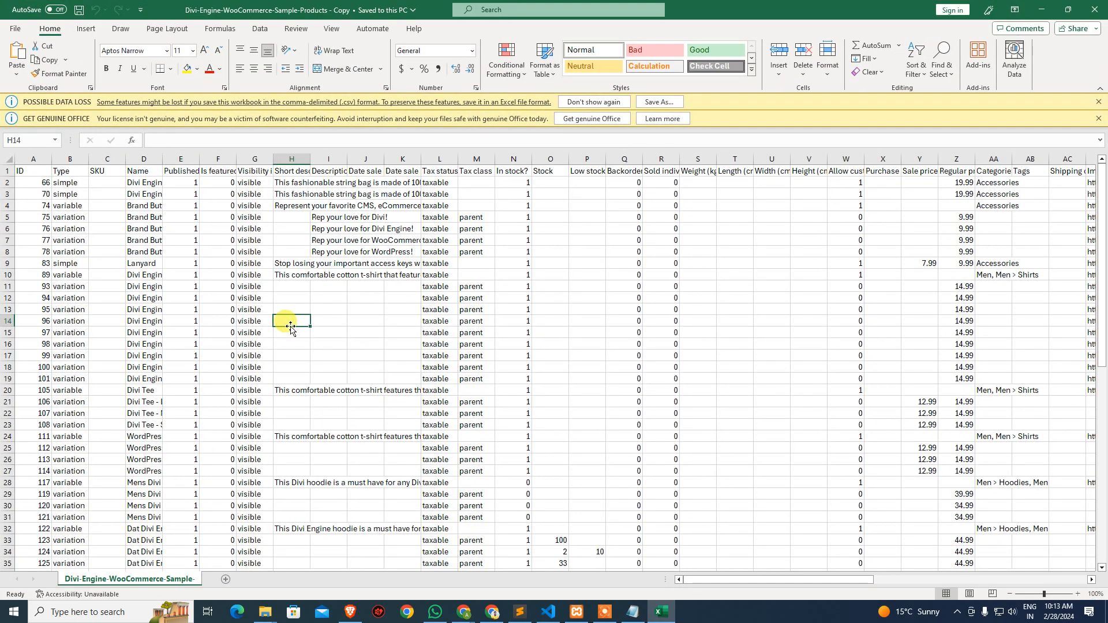
{"action": "left_click_drag", "start_coordinate": [35, 182], "coordinate": [35, 333]}
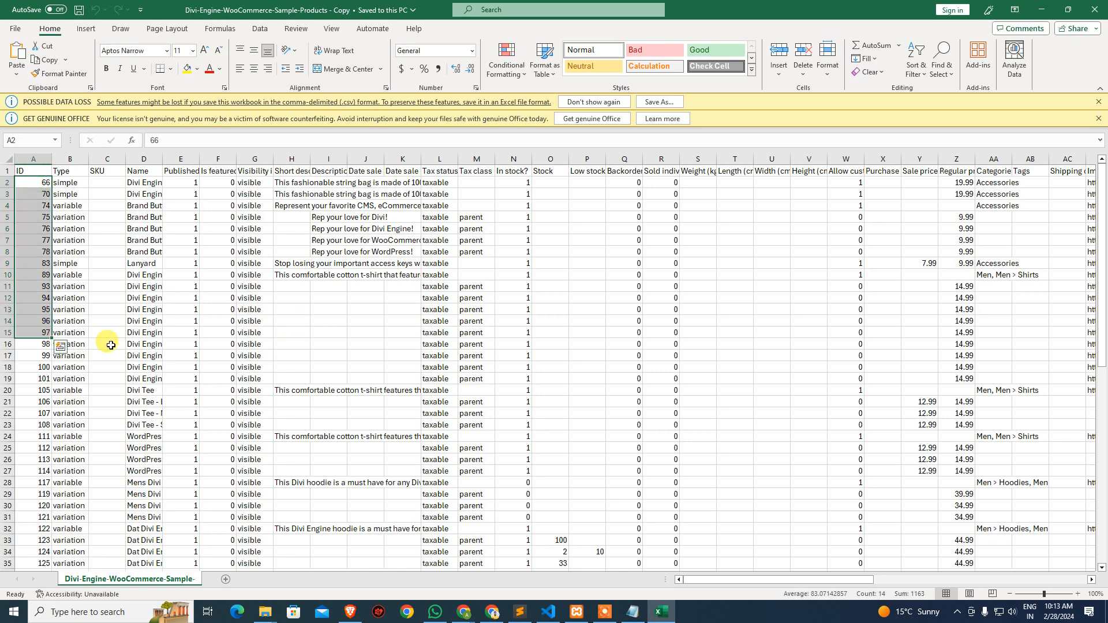
{"action": "left_click", "coordinate": [111, 345]}
{"action": "left_click_drag", "start_coordinate": [71, 228], "coordinate": [77, 252]}
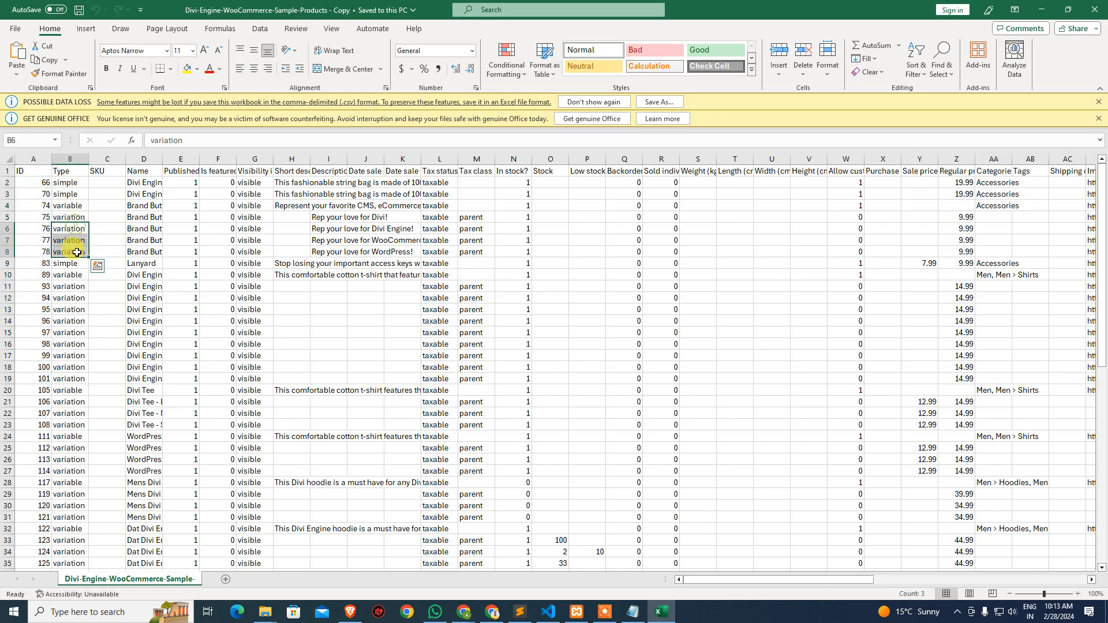
{"action": "left_click", "coordinate": [72, 297]}
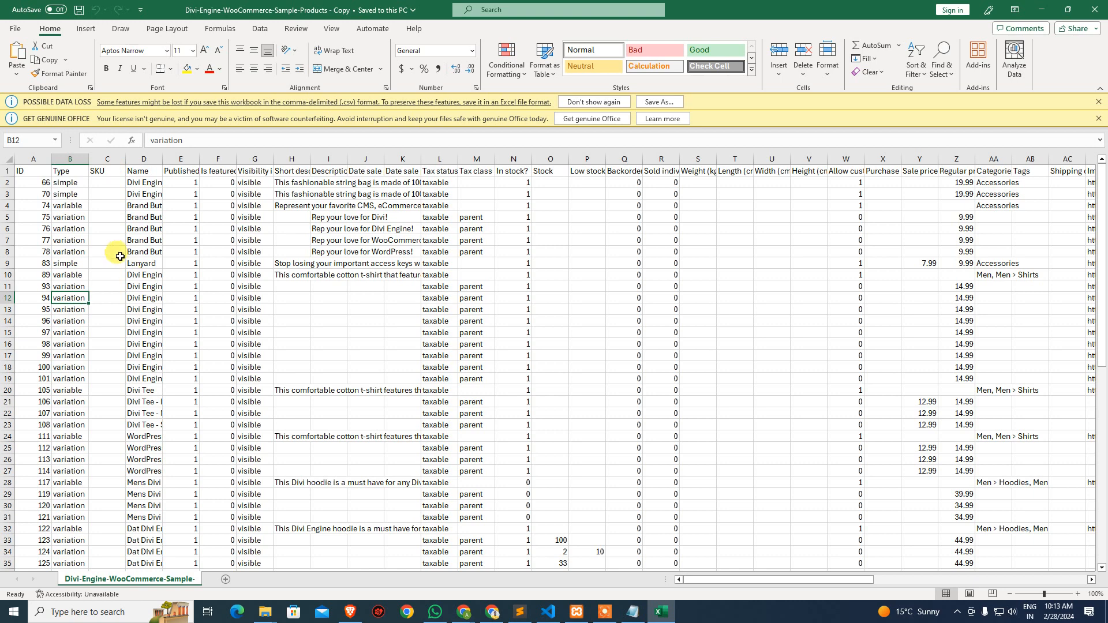
Step: Widen the Name and Short description columns to fit their contents and look through the product rows
{"action": "double_click", "coordinate": [162, 161]}
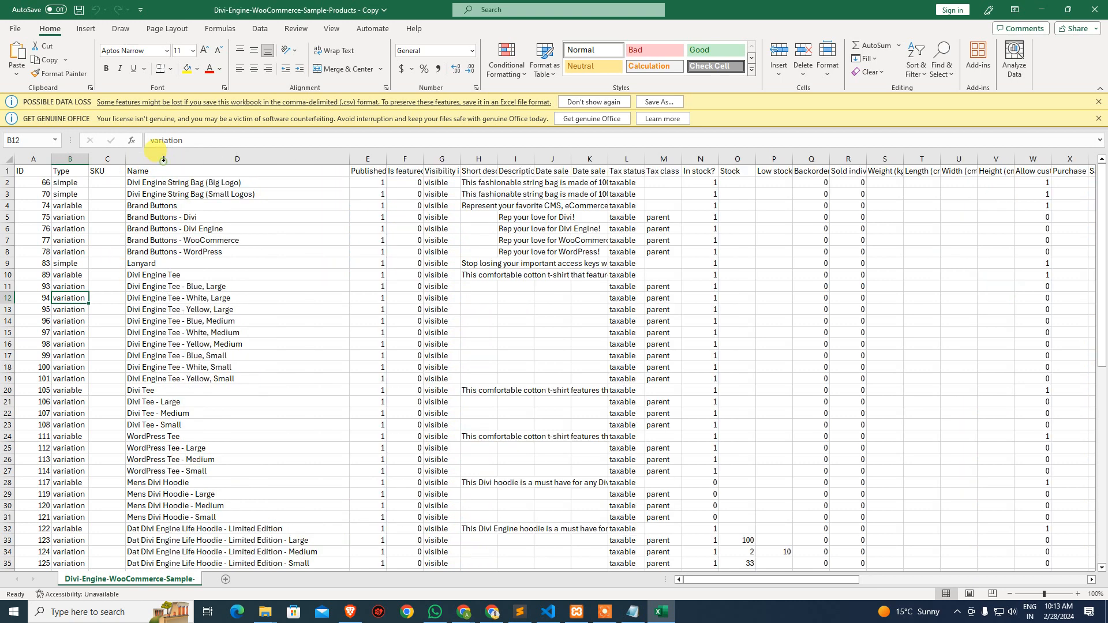
{"action": "left_click", "coordinate": [411, 203]}
{"action": "scroll", "coordinate": [447, 426], "scroll_direction": "down", "scroll_amount": 4}
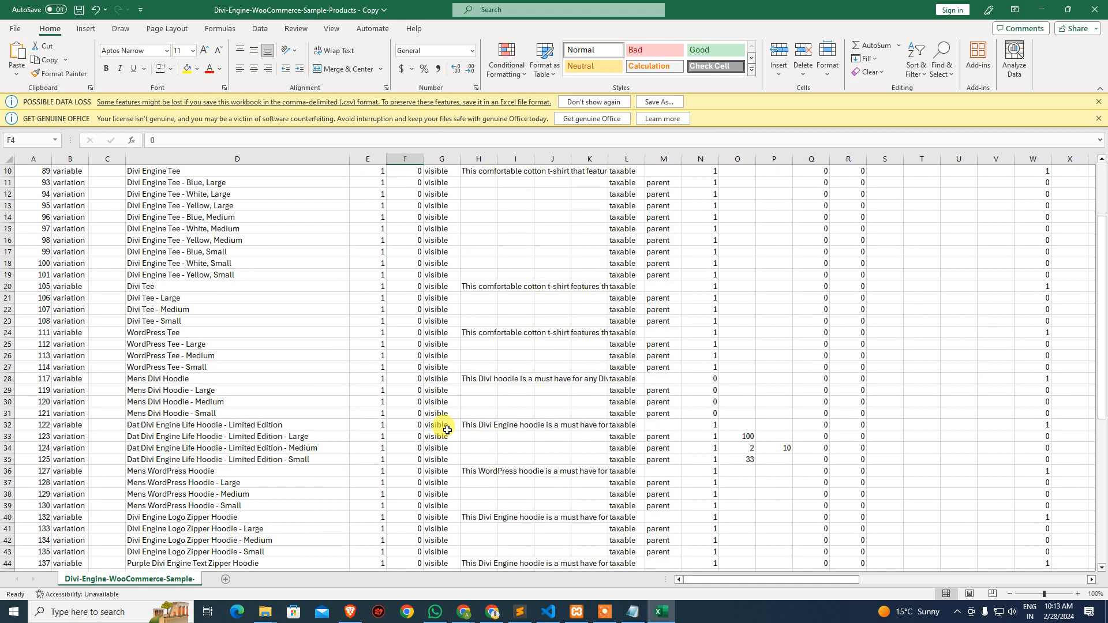
{"action": "scroll", "coordinate": [447, 427], "scroll_direction": "up", "scroll_amount": 4}
{"action": "double_click", "coordinate": [497, 157]}
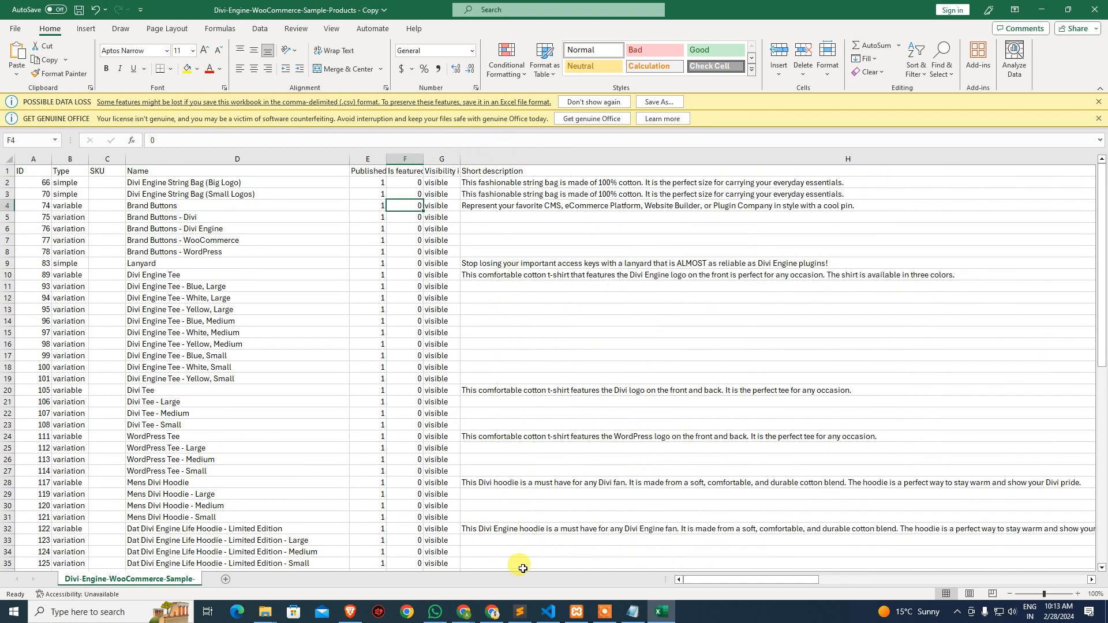
Step: Look over the price, category, image, parent and attribute columns, and close the CSV copy without saving changes
{"action": "left_click_drag", "start_coordinate": [693, 579], "coordinate": [885, 582]}
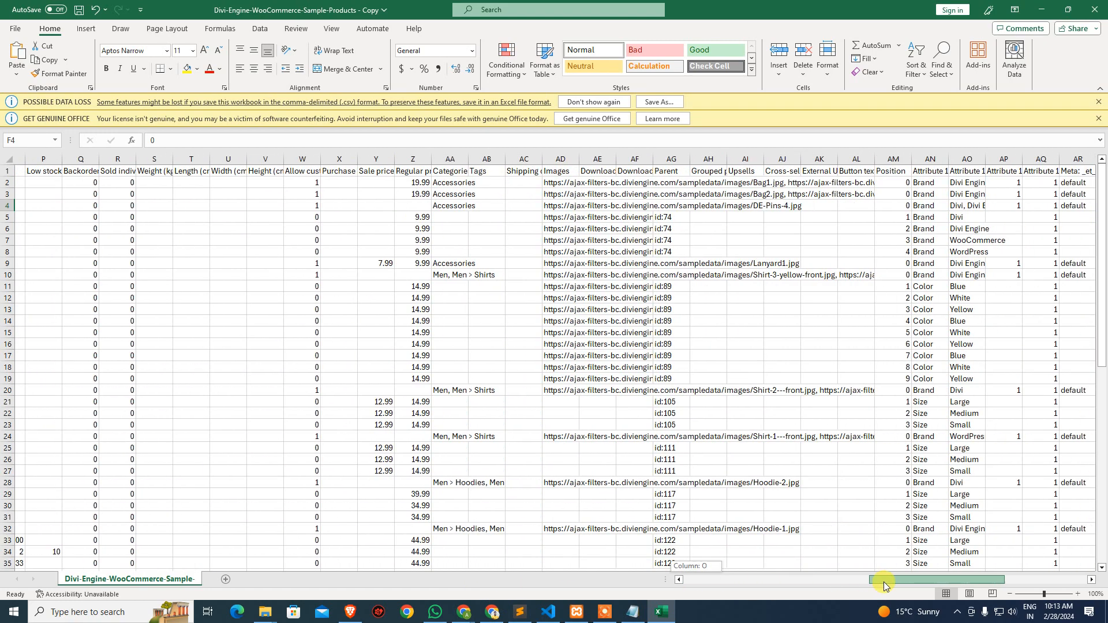
{"action": "left_click", "coordinate": [568, 263]}
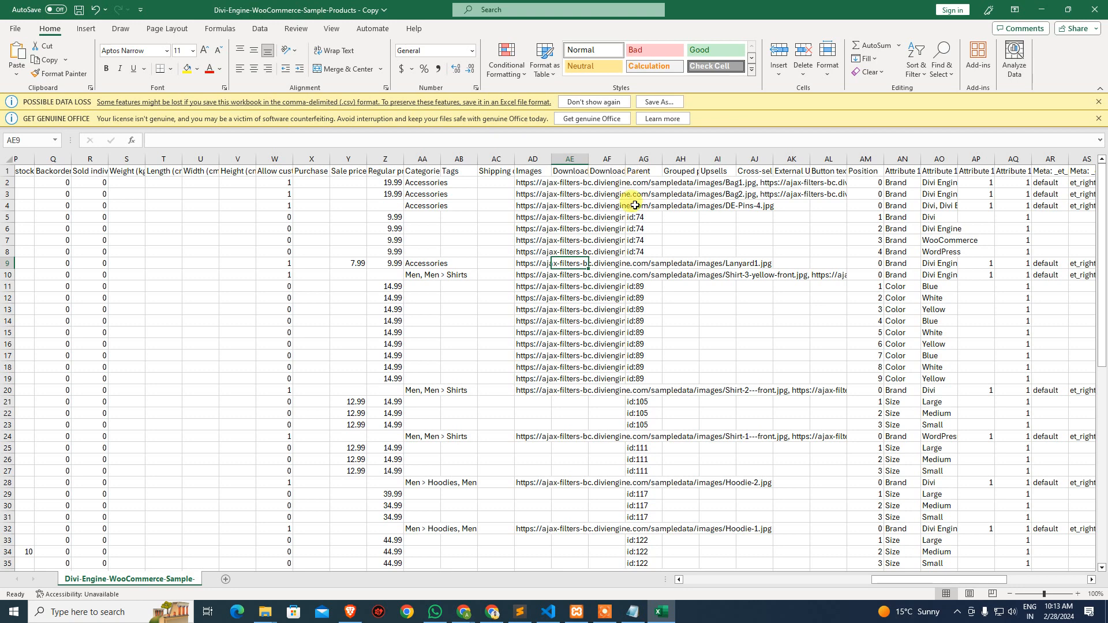
{"action": "left_click", "coordinate": [1092, 9]}
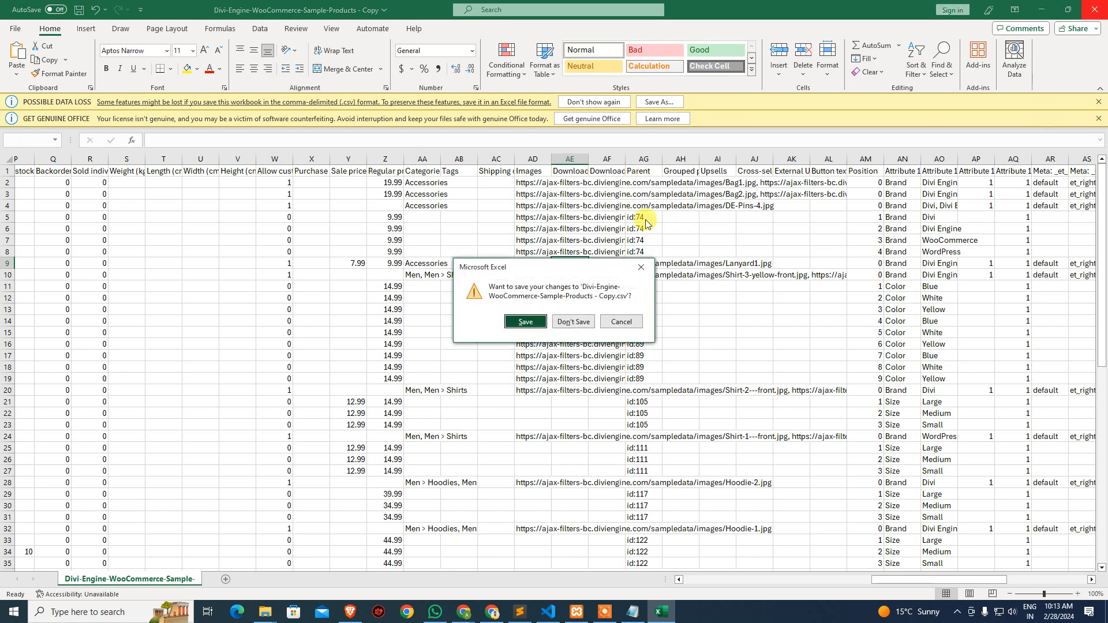
{"action": "left_click", "coordinate": [579, 324]}
{"action": "left_click", "coordinate": [713, 413]}
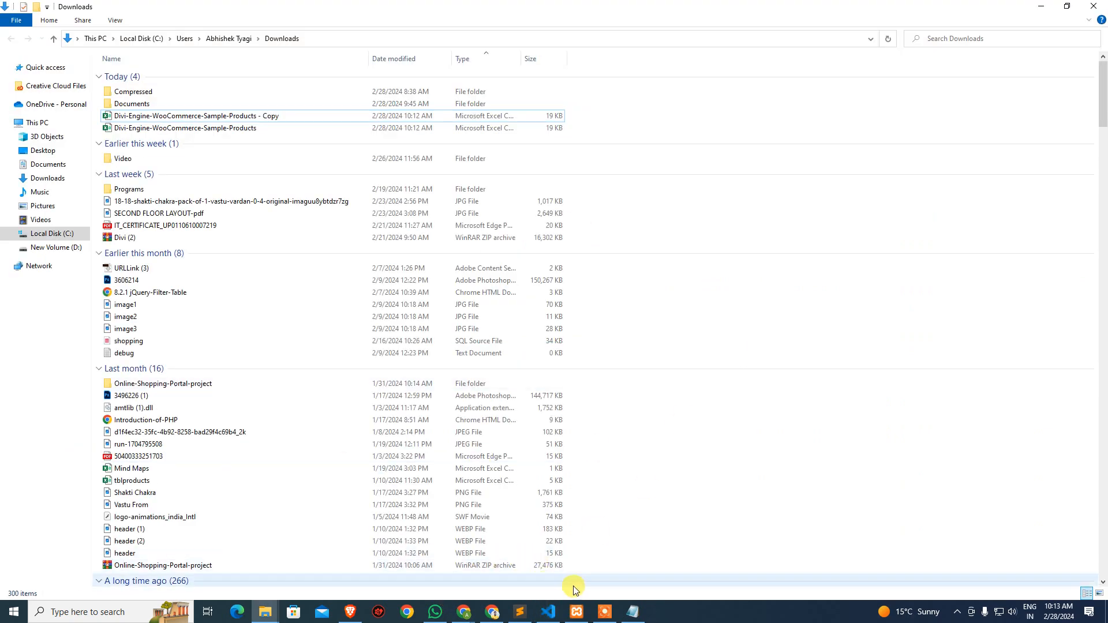
Step: Close Visual Studio Code and switch to the WooCommerce Import Products page in Chrome
{"action": "left_click", "coordinate": [548, 606]}
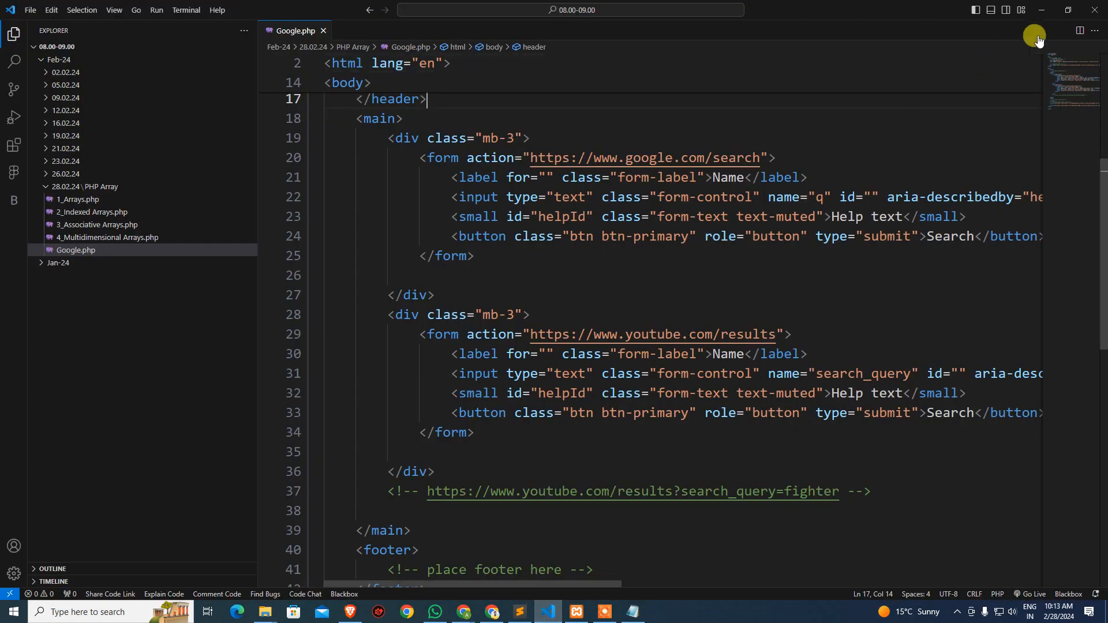
{"action": "left_click", "coordinate": [1094, 10]}
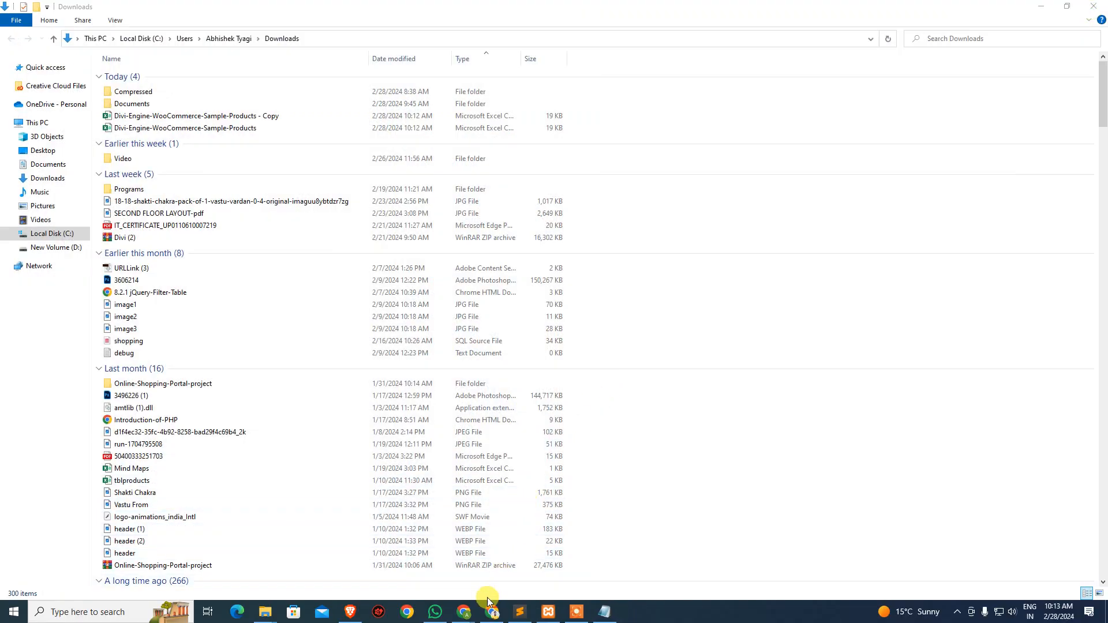
{"action": "mouse_move", "coordinate": [464, 612]}
{"action": "left_click", "coordinate": [333, 556]}
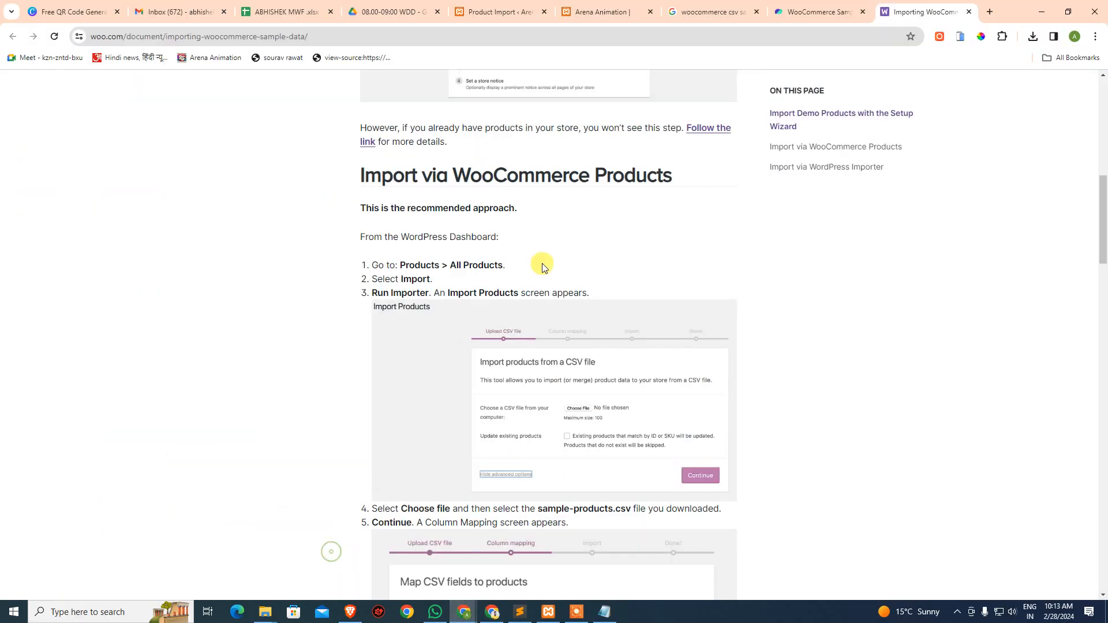
{"action": "left_click", "coordinate": [491, 11]}
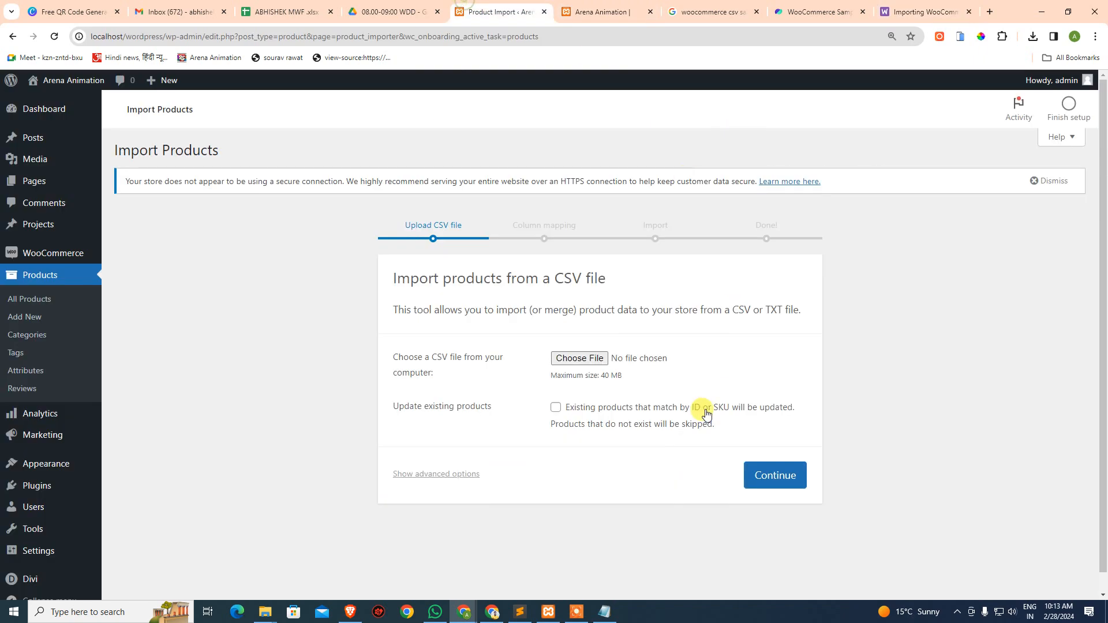
Step: Upload Divi-Engine-WooCommerce-Sample-Products from Downloads with updating of existing products enabled, and continue to column mapping
{"action": "left_click", "coordinate": [693, 356]}
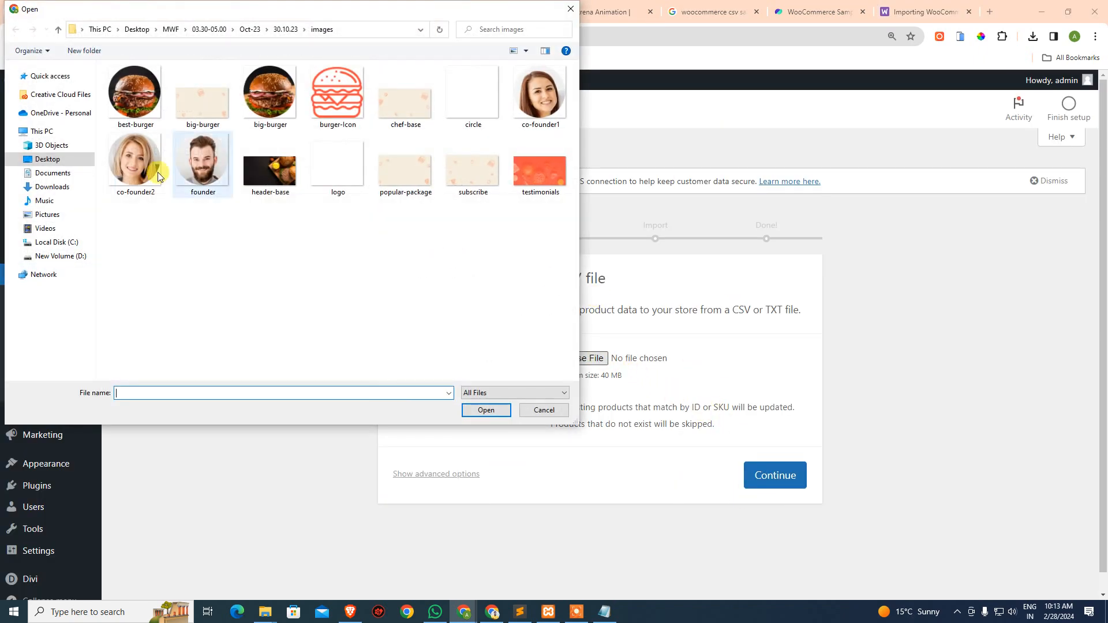
{"action": "left_click", "coordinate": [61, 187]}
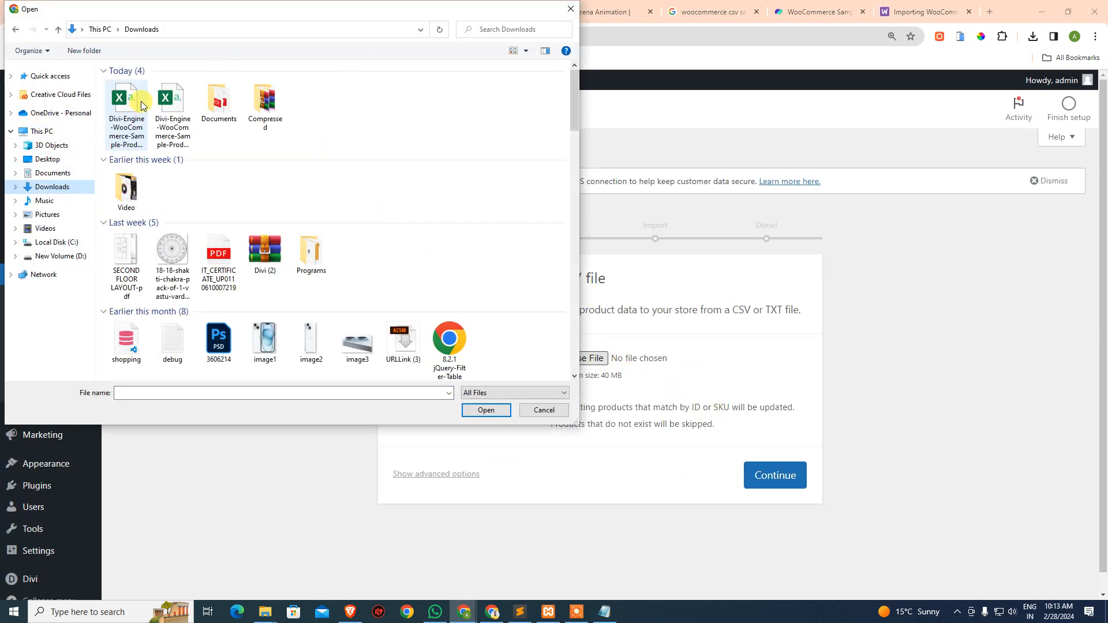
{"action": "left_click", "coordinate": [179, 134]}
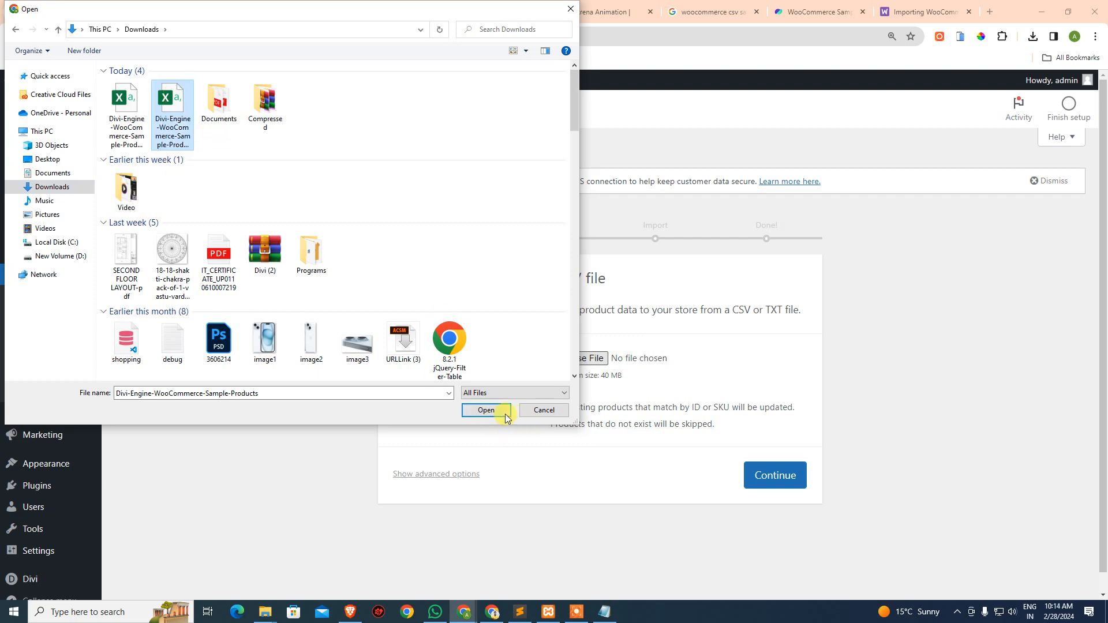
{"action": "left_click", "coordinate": [486, 411]}
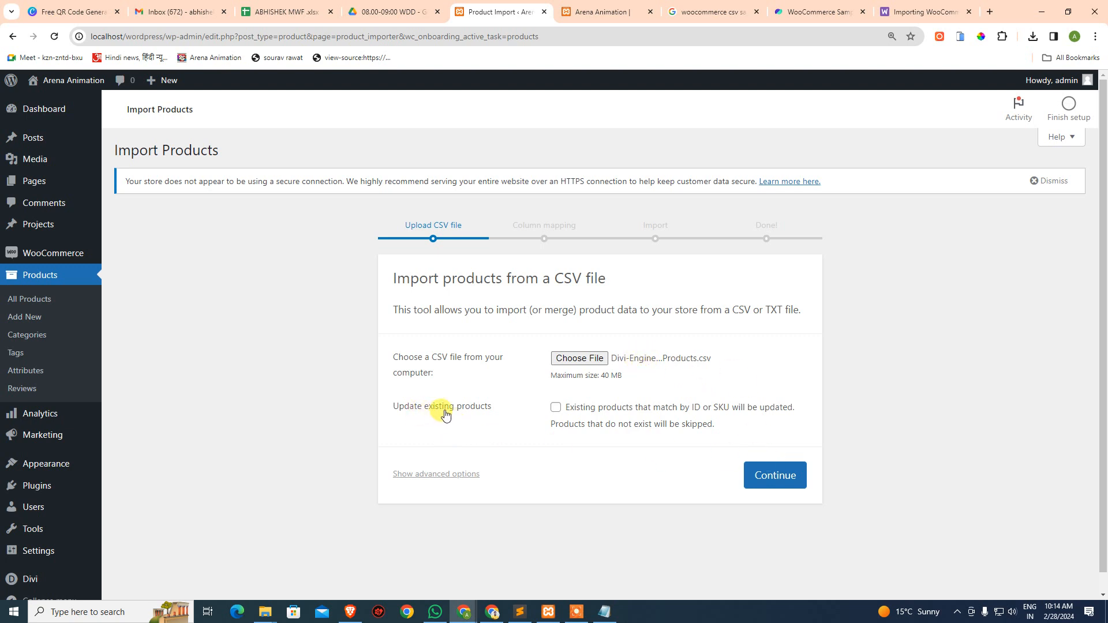
{"action": "left_click", "coordinate": [556, 409]}
{"action": "left_click", "coordinate": [784, 482]}
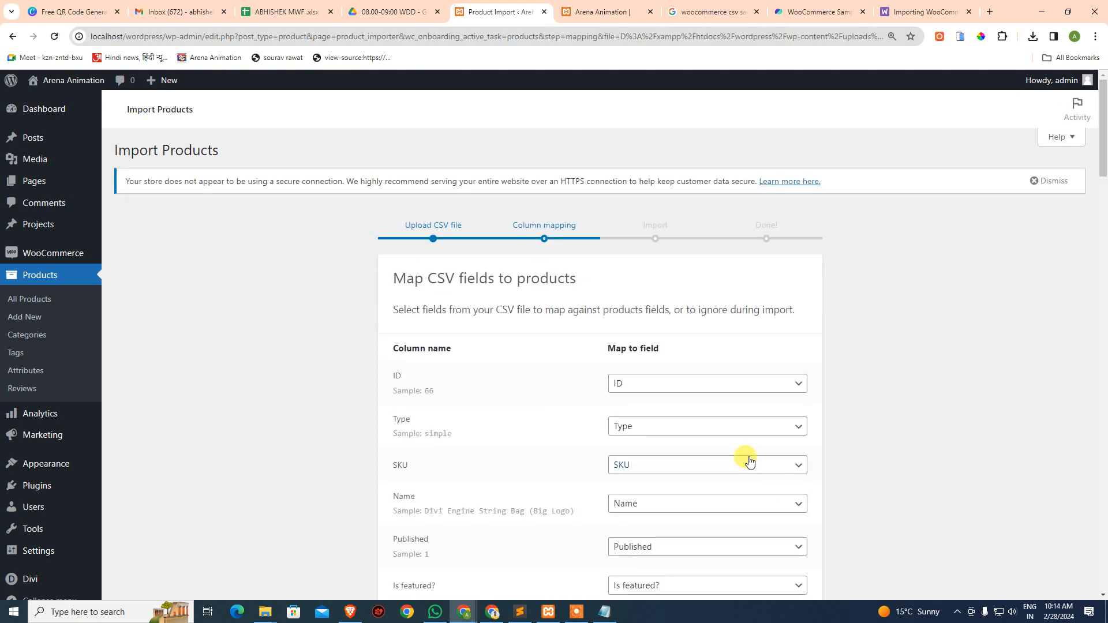
Step: Review how the CSV columns map to product fields and try to run the importer with that mapping
{"action": "scroll", "coordinate": [856, 465], "scroll_direction": "down", "scroll_amount": 2}
{"action": "scroll", "coordinate": [856, 465], "scroll_direction": "down", "scroll_amount": 2}
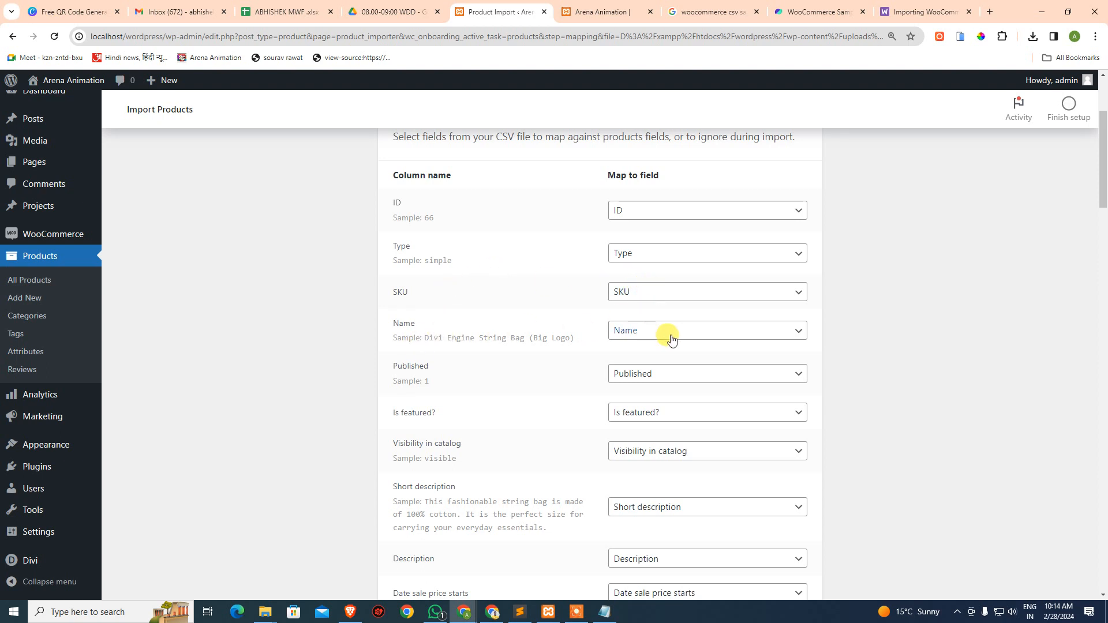
{"action": "scroll", "coordinate": [668, 375], "scroll_direction": "down", "scroll_amount": 2}
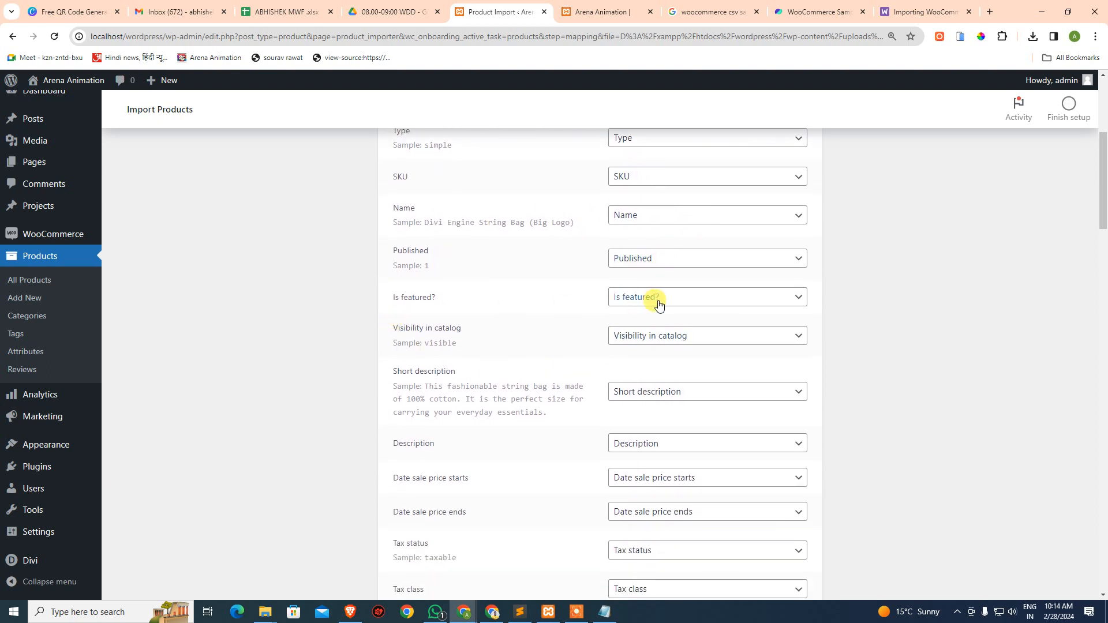
{"action": "scroll", "coordinate": [669, 369], "scroll_direction": "down", "scroll_amount": 7}
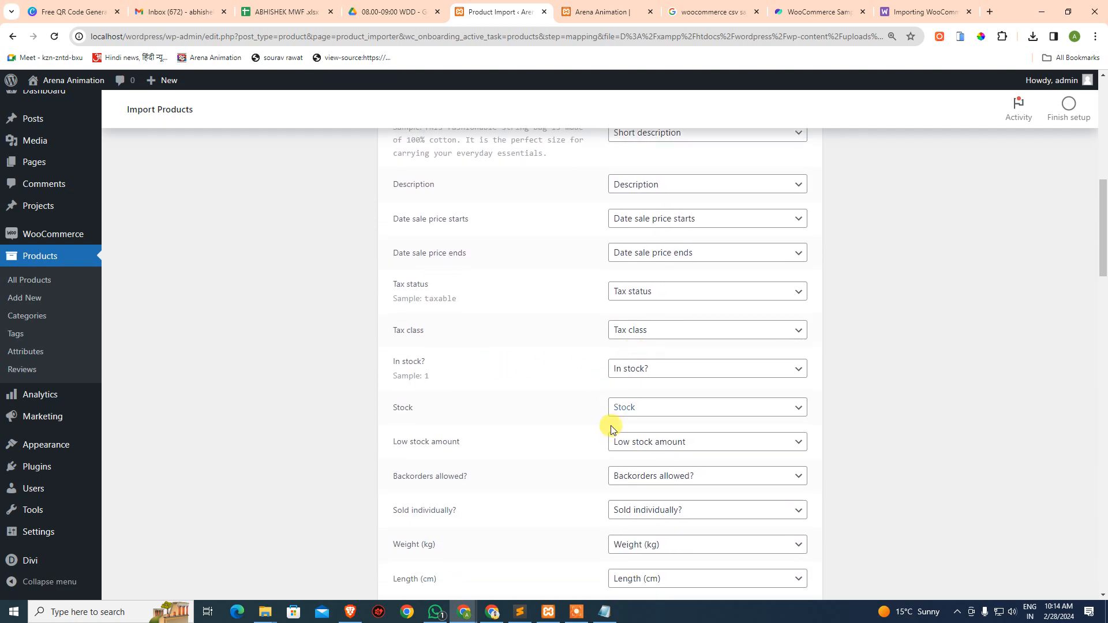
{"action": "scroll", "coordinate": [654, 484], "scroll_direction": "down", "scroll_amount": 12}
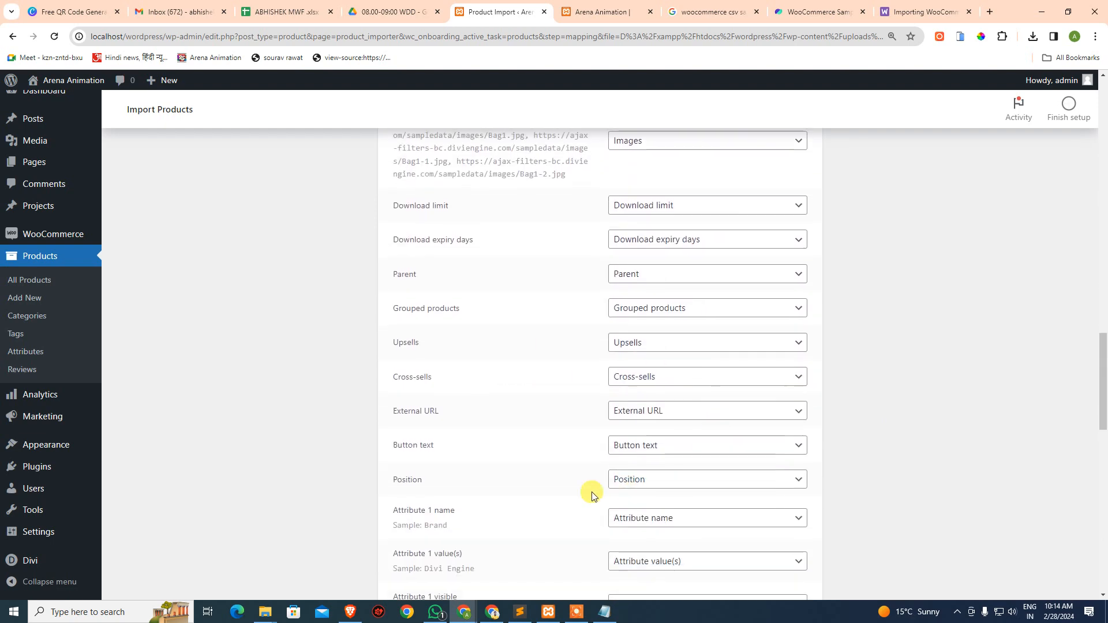
{"action": "scroll", "coordinate": [594, 492], "scroll_direction": "up", "scroll_amount": 3}
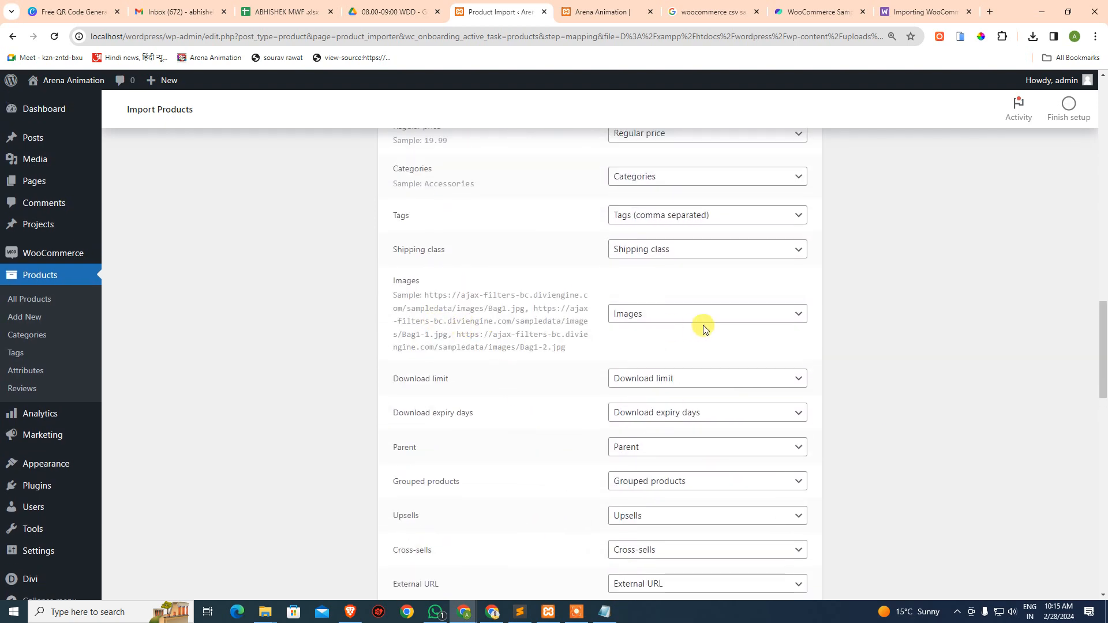
{"action": "scroll", "coordinate": [707, 357], "scroll_direction": "down", "scroll_amount": 15}
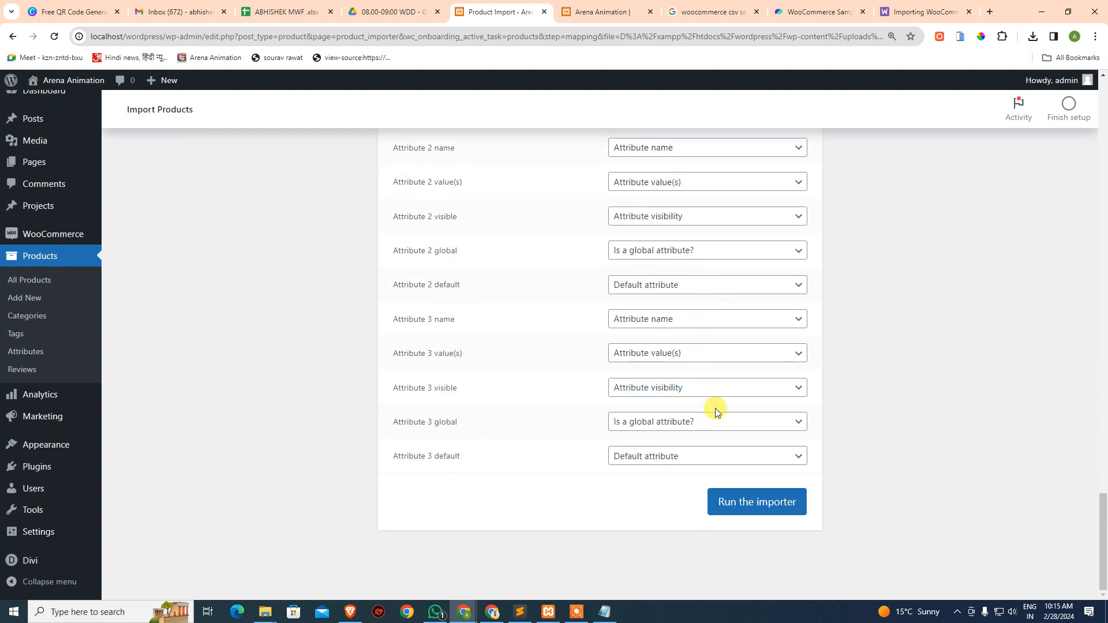
{"action": "left_click", "coordinate": [773, 506]}
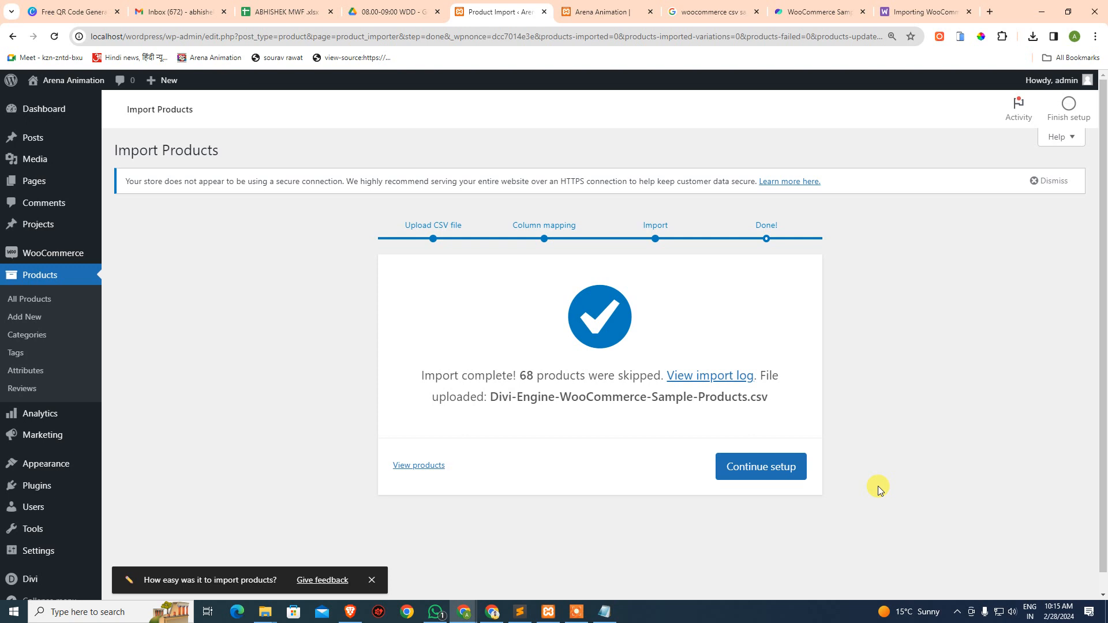
Step: Continue from the import result to the store setup page and check the All Products list for imported products
{"action": "left_click", "coordinate": [782, 472]}
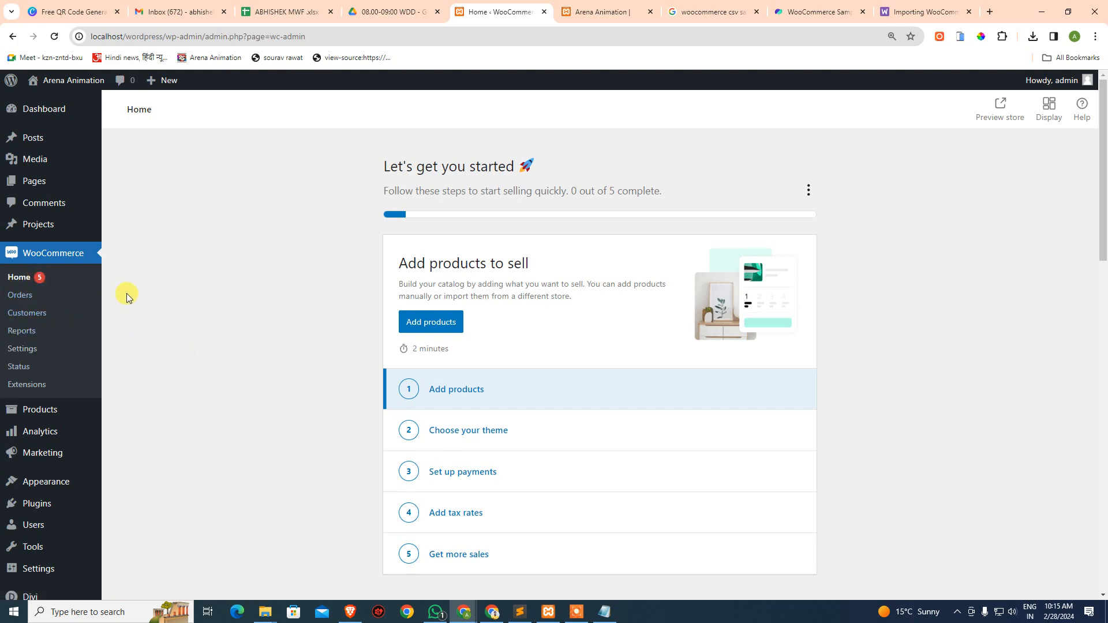
{"action": "scroll", "coordinate": [127, 294], "scroll_direction": "down", "scroll_amount": 4}
{"action": "mouse_move", "coordinate": [101, 367]}
{"action": "scroll", "coordinate": [79, 314], "scroll_direction": "up", "scroll_amount": 4}
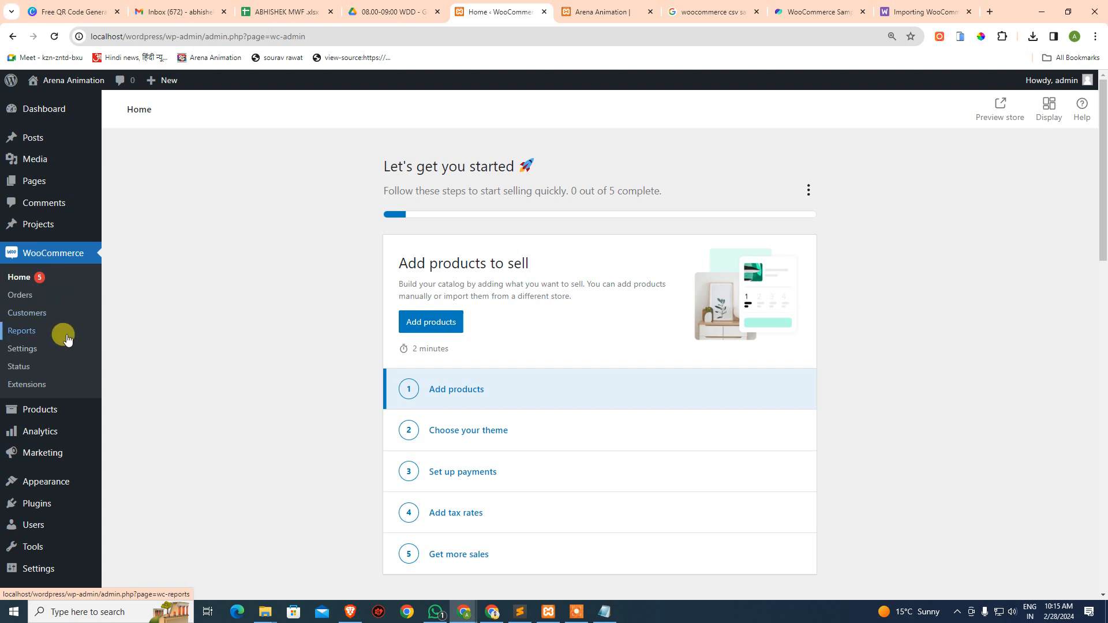
{"action": "mouse_move", "coordinate": [39, 415]}
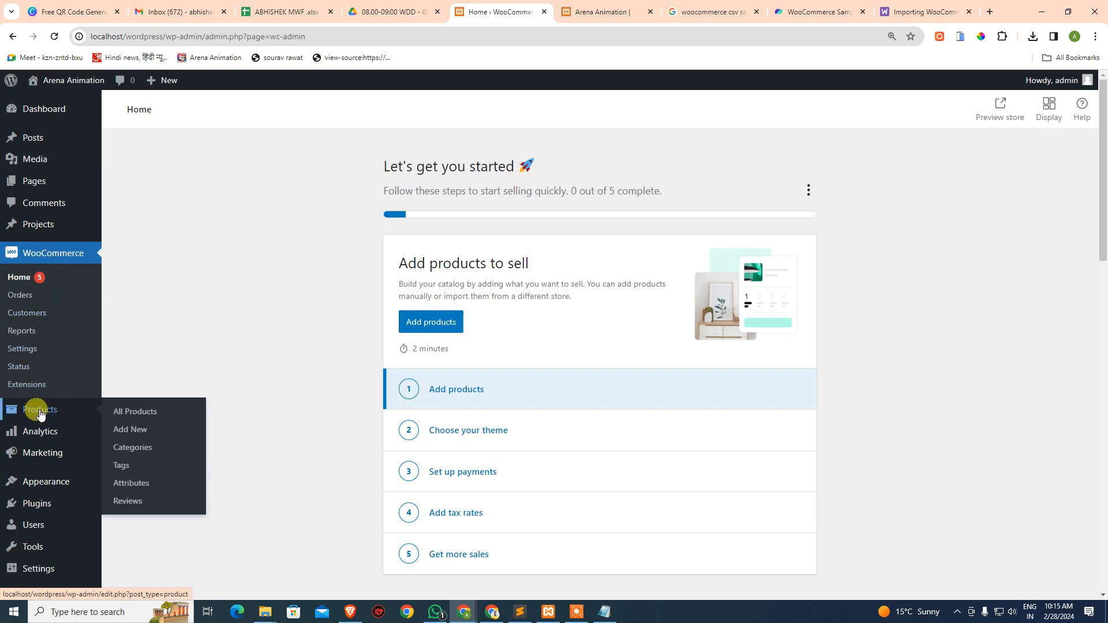
{"action": "left_click", "coordinate": [130, 411]}
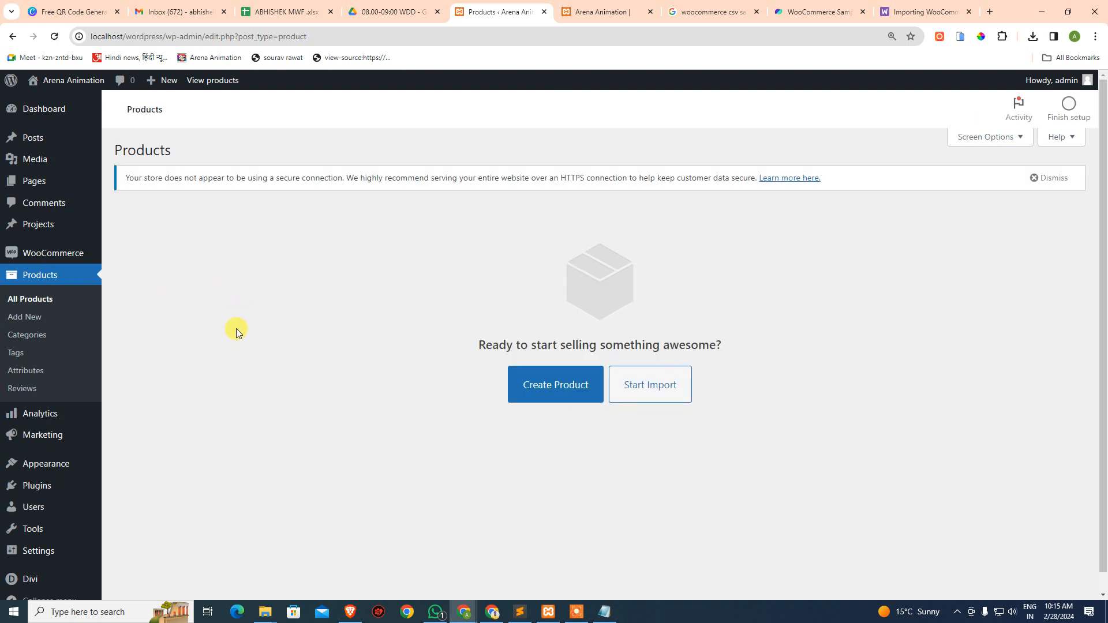
{"action": "scroll", "coordinate": [236, 329], "scroll_direction": "down", "scroll_amount": 1}
{"action": "left_click", "coordinate": [35, 285]}
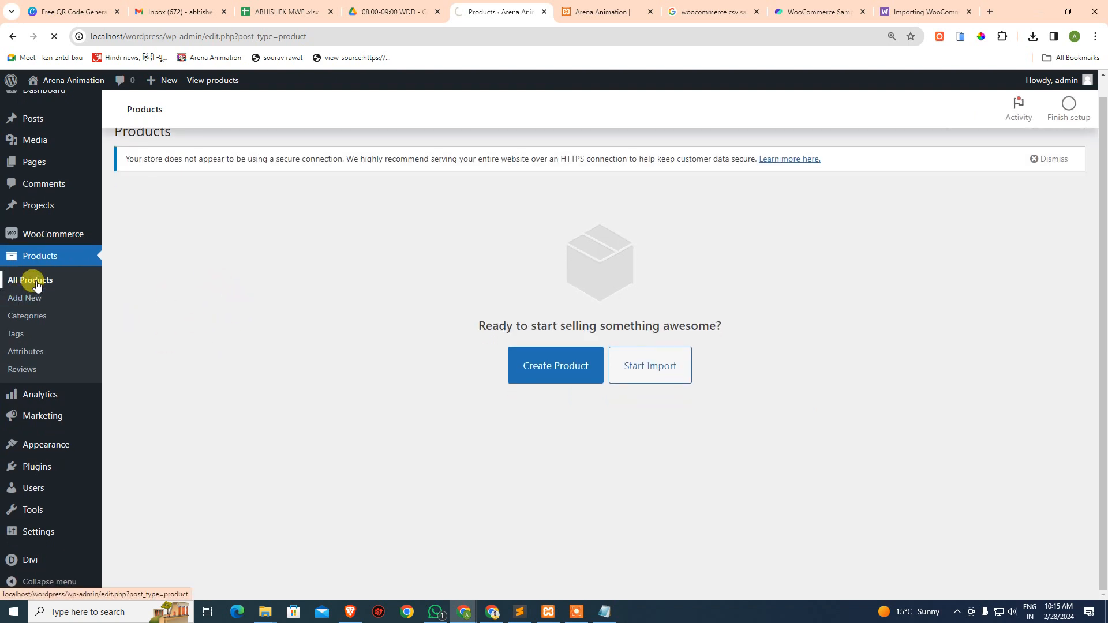
{"action": "scroll", "coordinate": [633, 384], "scroll_direction": "down", "scroll_amount": 4}
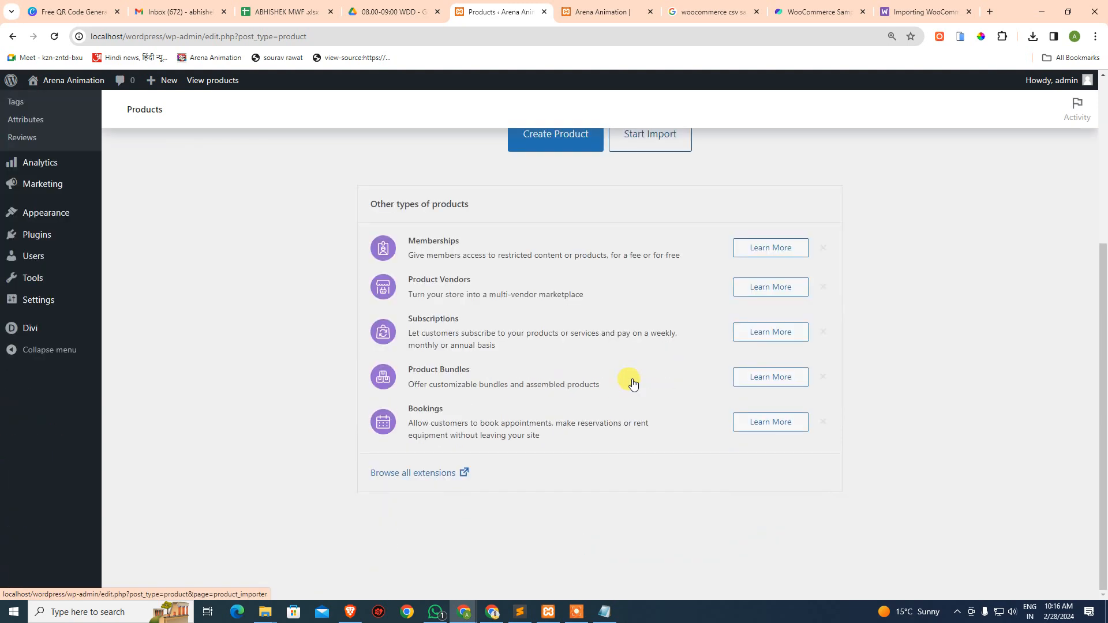
{"action": "scroll", "coordinate": [633, 384], "scroll_direction": "up", "scroll_amount": 5}
Step: Start a new import of the Divi-Engine-WooCommerce-Sample-Products CSV with updating of existing products off, and continue to column mapping
{"action": "left_click", "coordinate": [652, 391]}
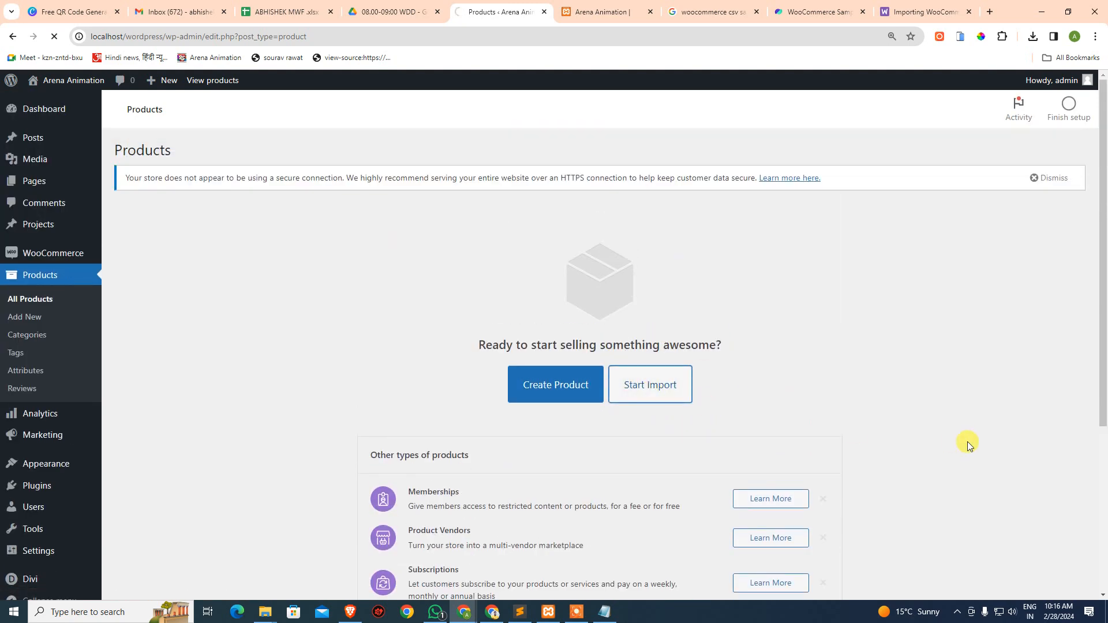
{"action": "left_click", "coordinate": [596, 357]}
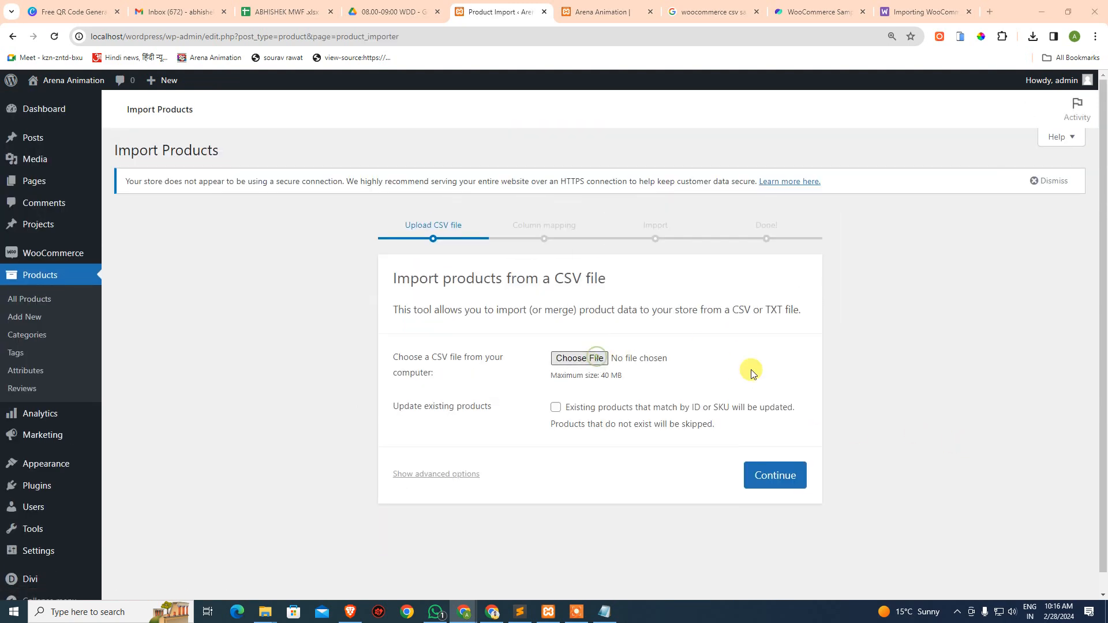
{"action": "double_click", "coordinate": [240, 123]}
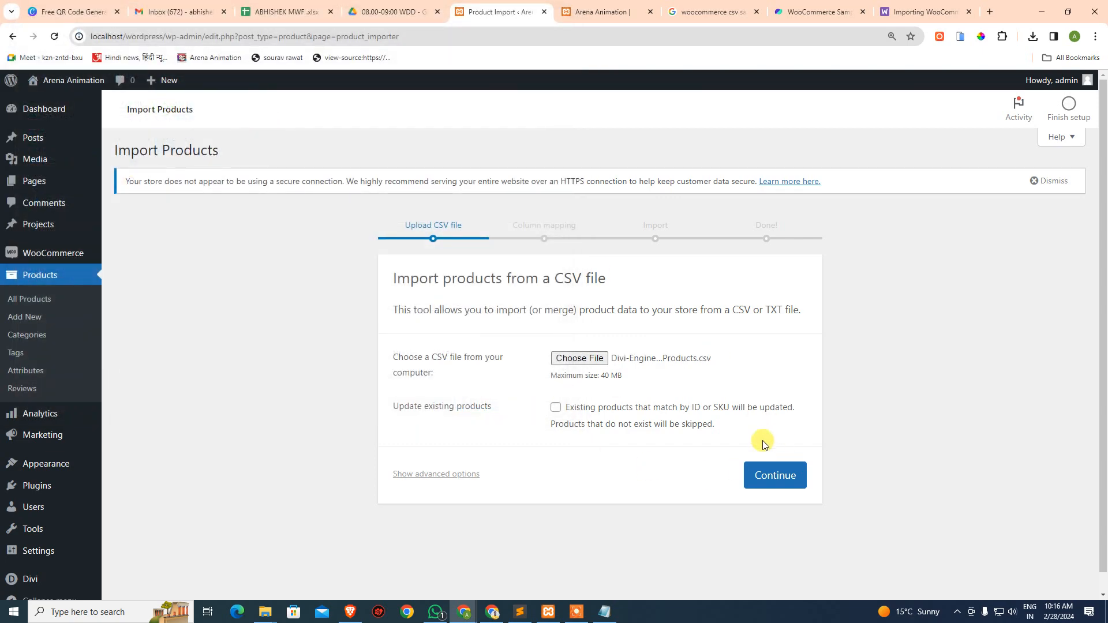
{"action": "left_click", "coordinate": [786, 469]}
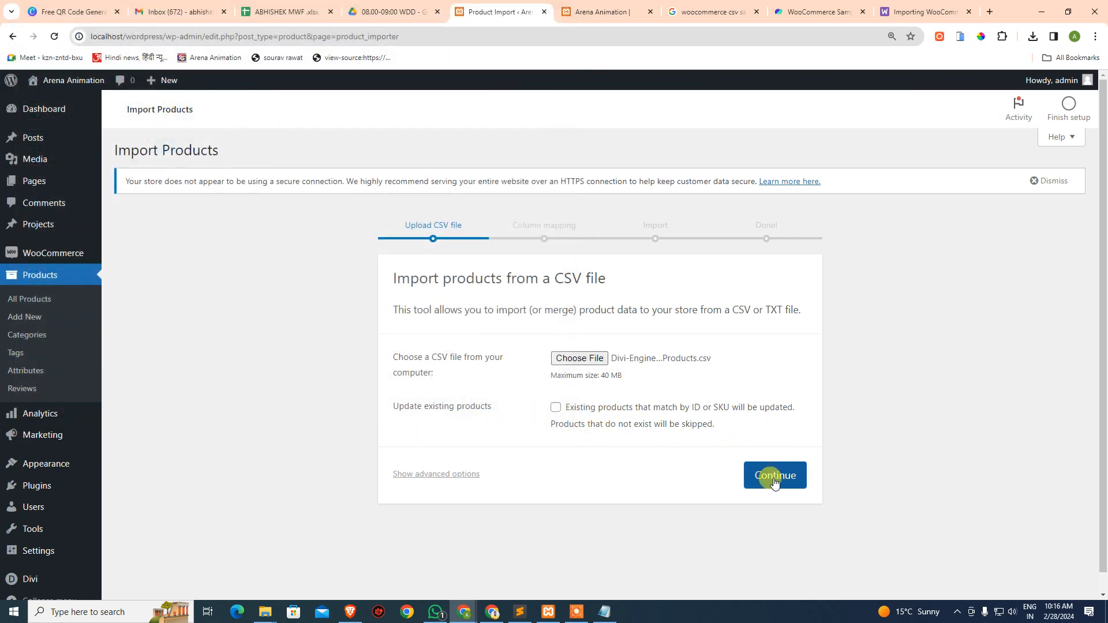
{"action": "left_click", "coordinate": [774, 474]}
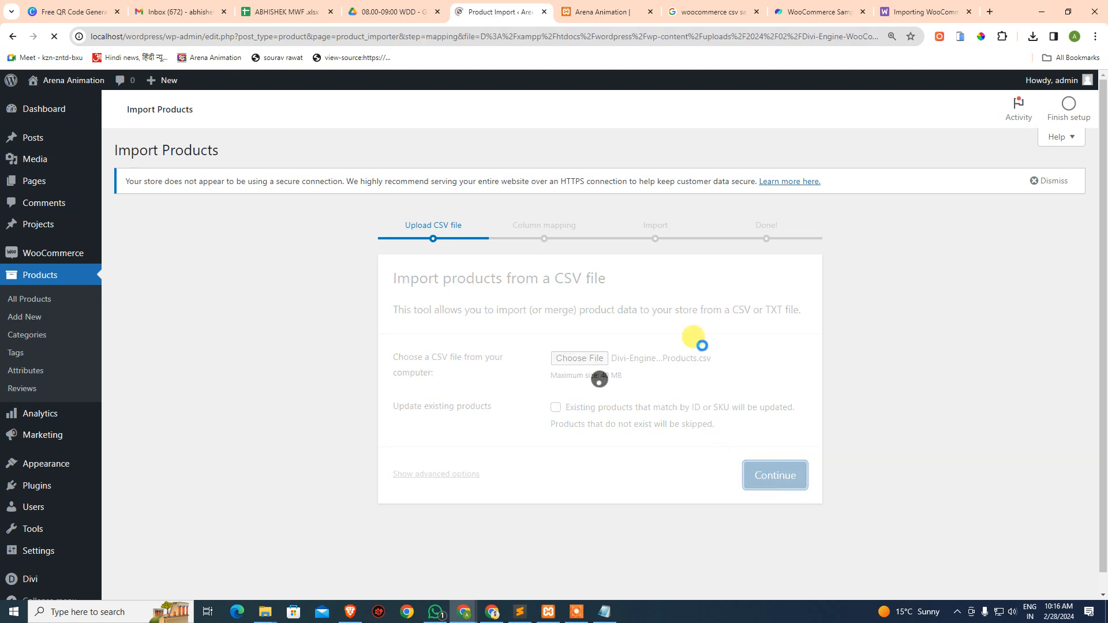
Step: Run the importer with the preset column mapping and open the product list from the completed import
{"action": "scroll", "coordinate": [752, 517], "scroll_direction": "down", "scroll_amount": 1}
{"action": "scroll", "coordinate": [905, 473], "scroll_direction": "down", "scroll_amount": 10}
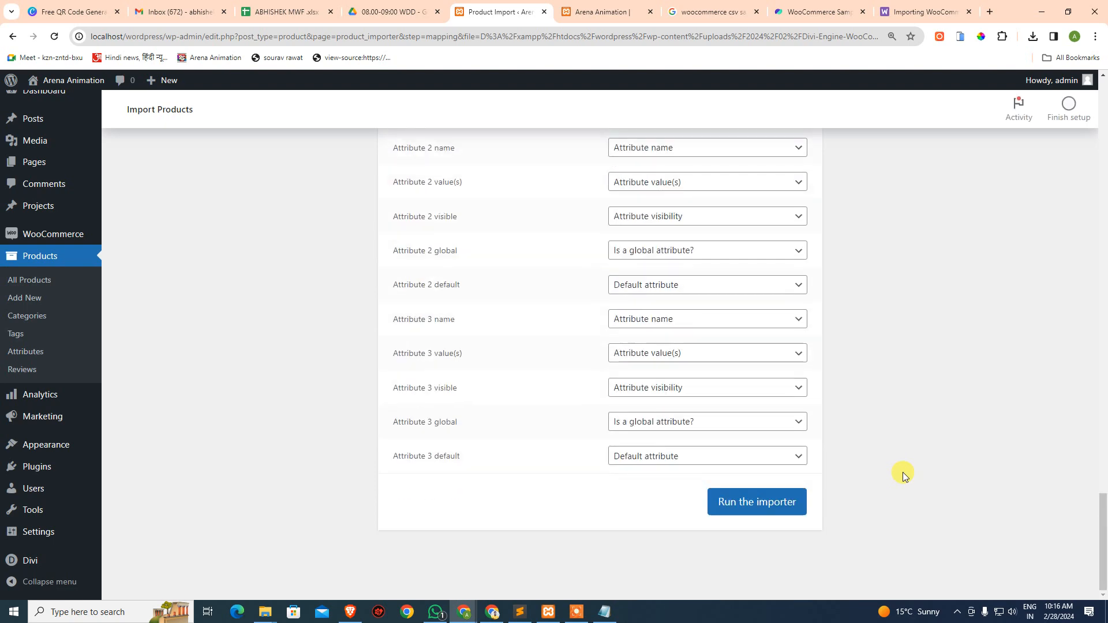
{"action": "left_click", "coordinate": [762, 503]}
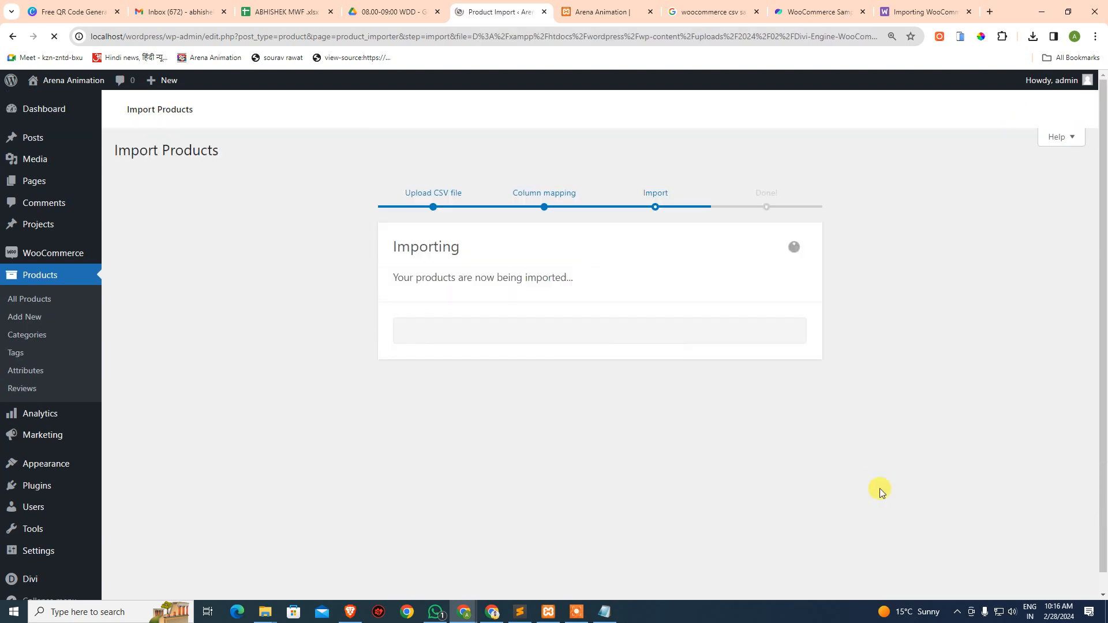
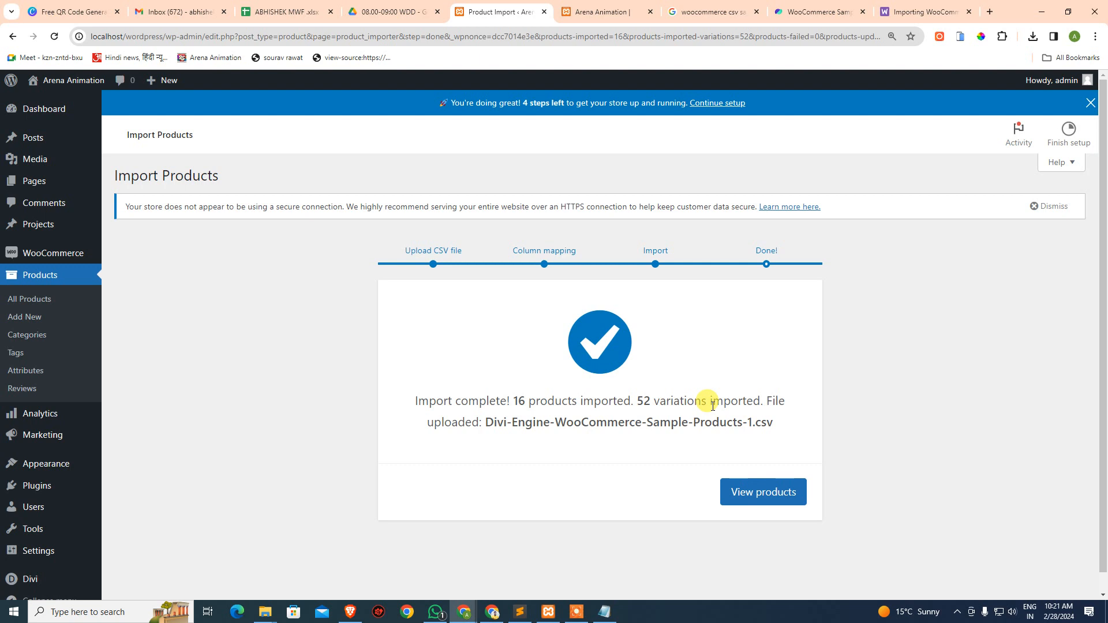
{"action": "left_click", "coordinate": [764, 502]}
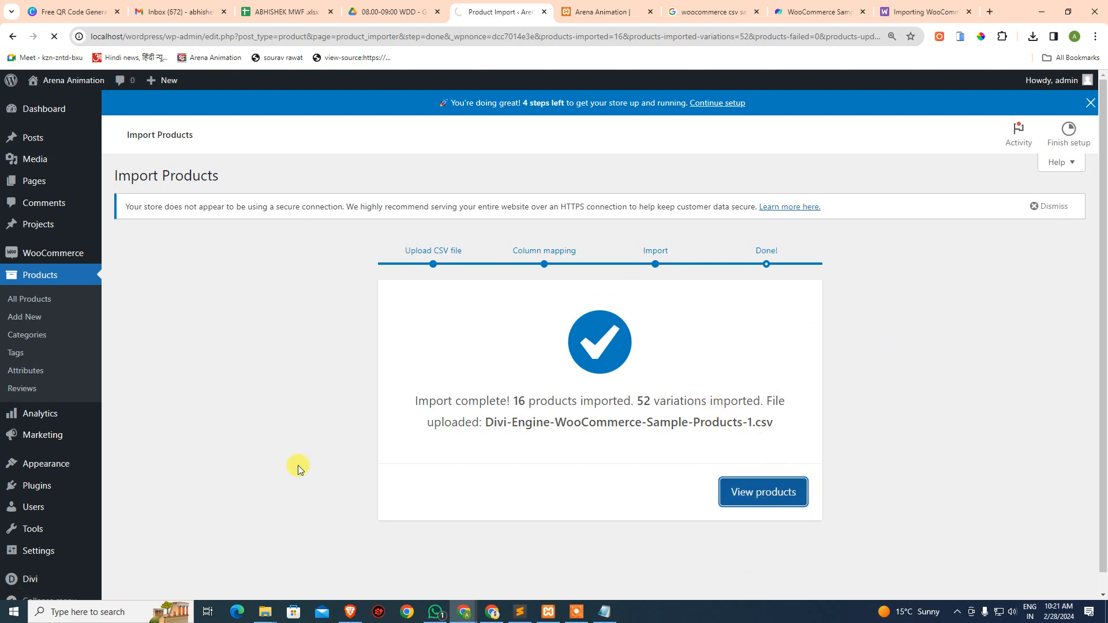
Step: Look through the imported items in the All Products list
{"action": "scroll", "coordinate": [910, 346], "scroll_direction": "down", "scroll_amount": 6}
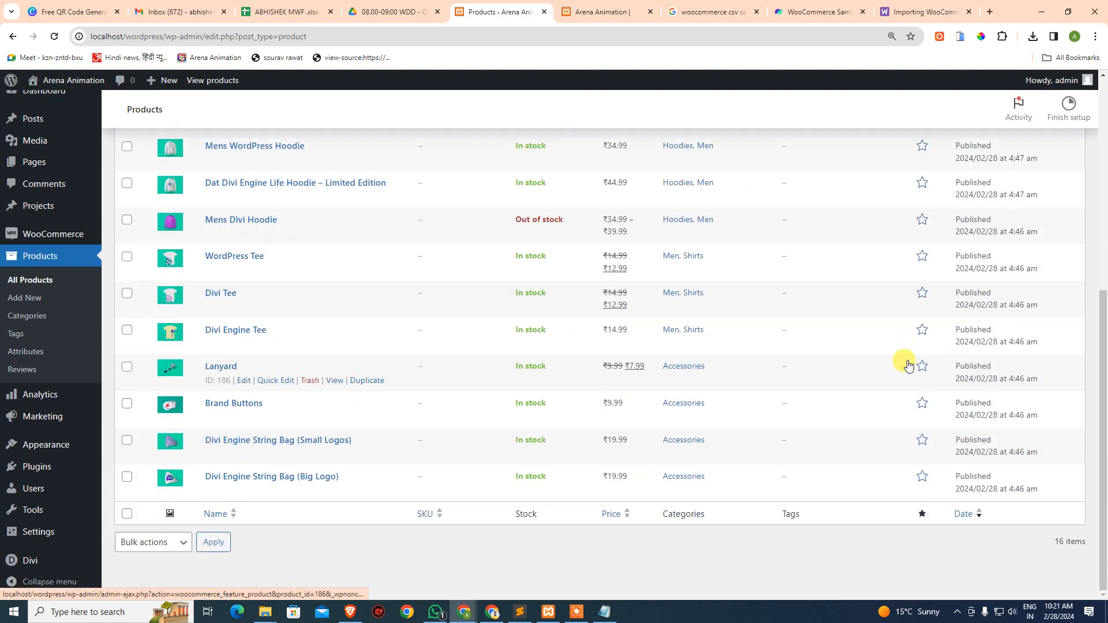
{"action": "scroll", "coordinate": [791, 388], "scroll_direction": "up", "scroll_amount": 6}
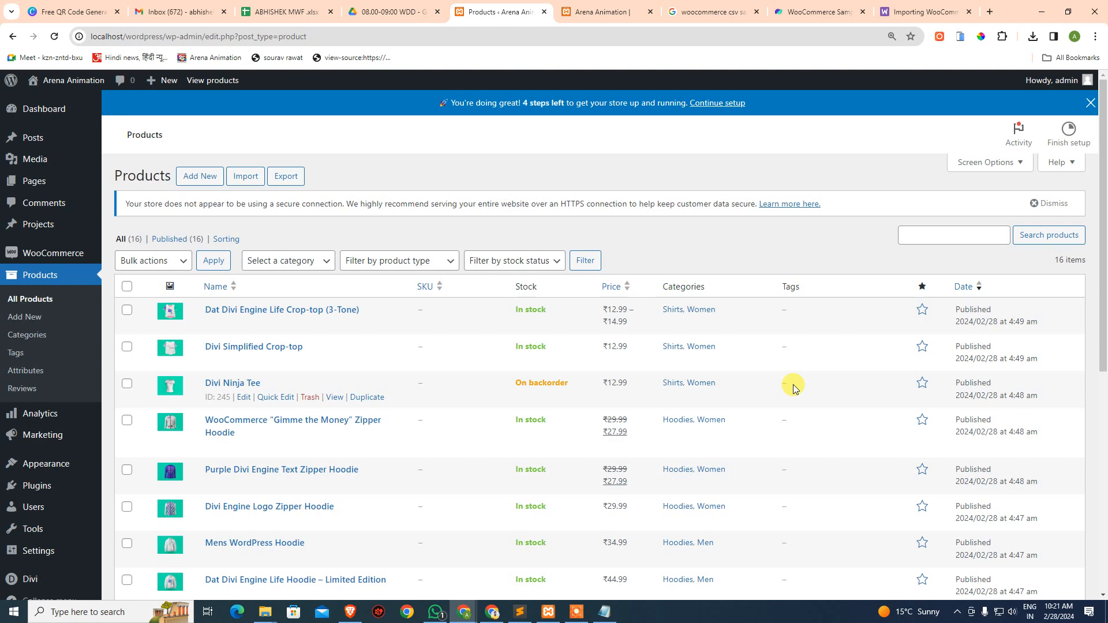
{"action": "scroll", "coordinate": [793, 384], "scroll_direction": "down", "scroll_amount": 4}
{"action": "scroll", "coordinate": [531, 358], "scroll_direction": "up", "scroll_amount": 4}
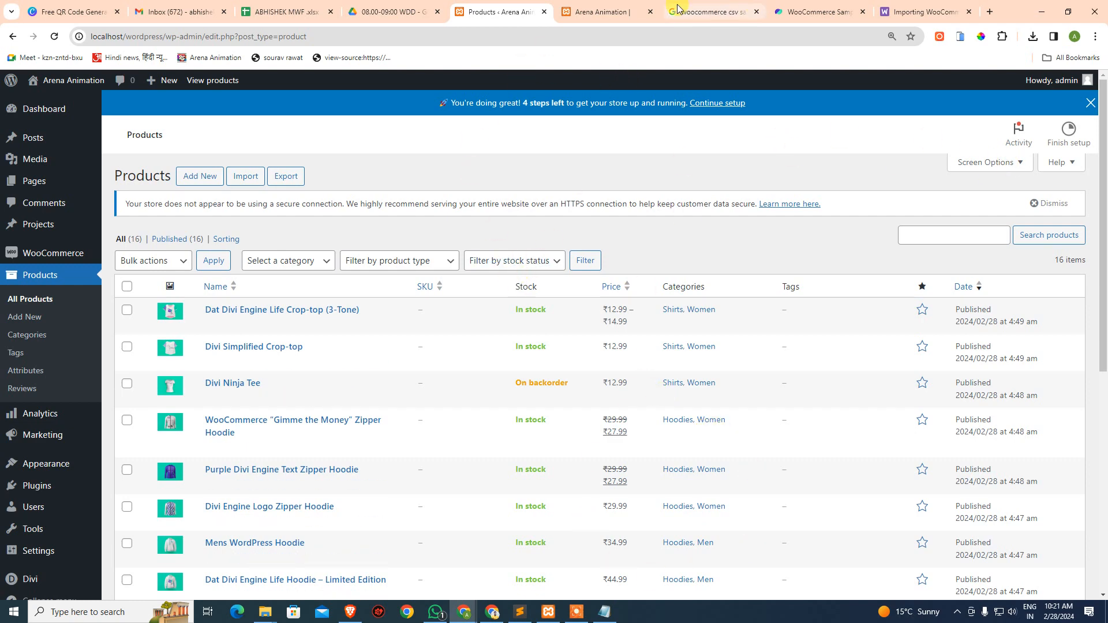
Step: Open the storefront's Shop page through the HOME page and look through the imported products there
{"action": "left_click", "coordinate": [603, 11]}
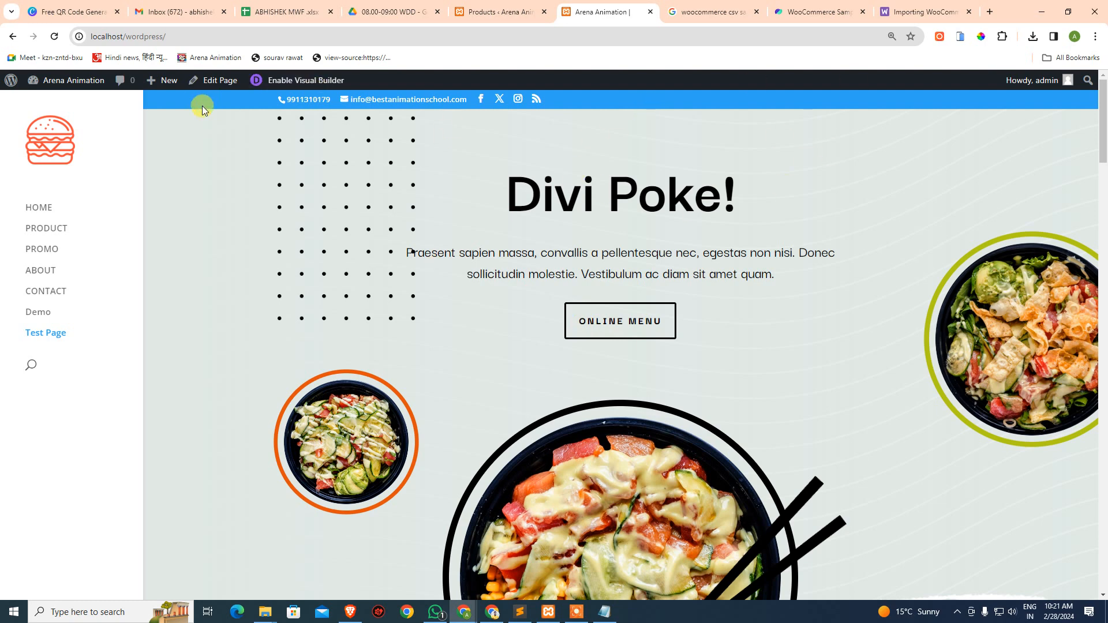
{"action": "left_click", "coordinate": [31, 209]}
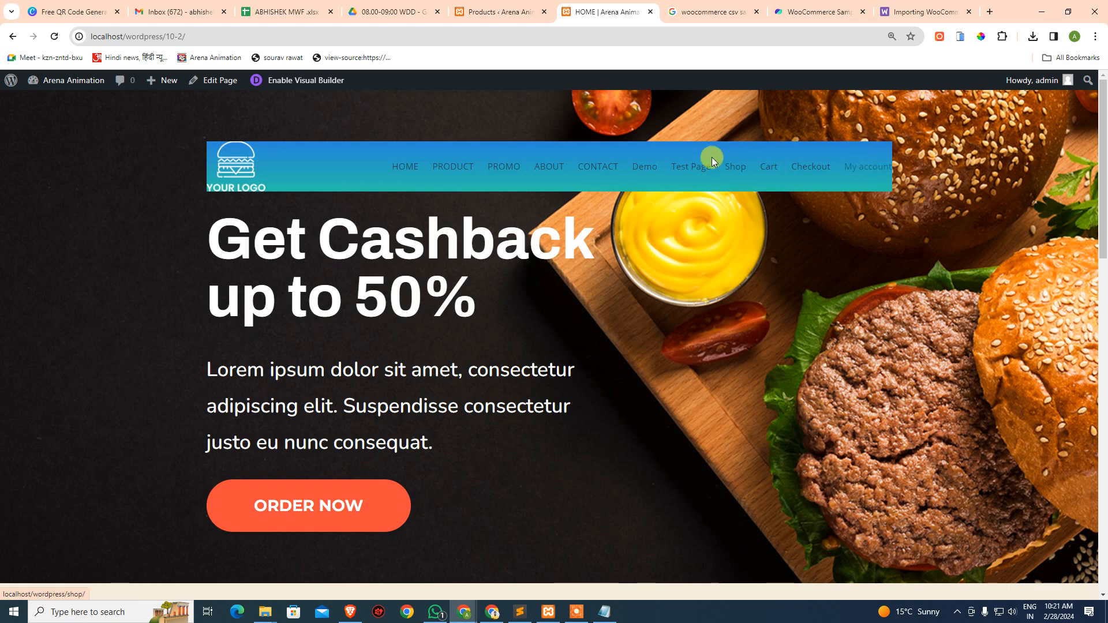
{"action": "left_click", "coordinate": [732, 170]}
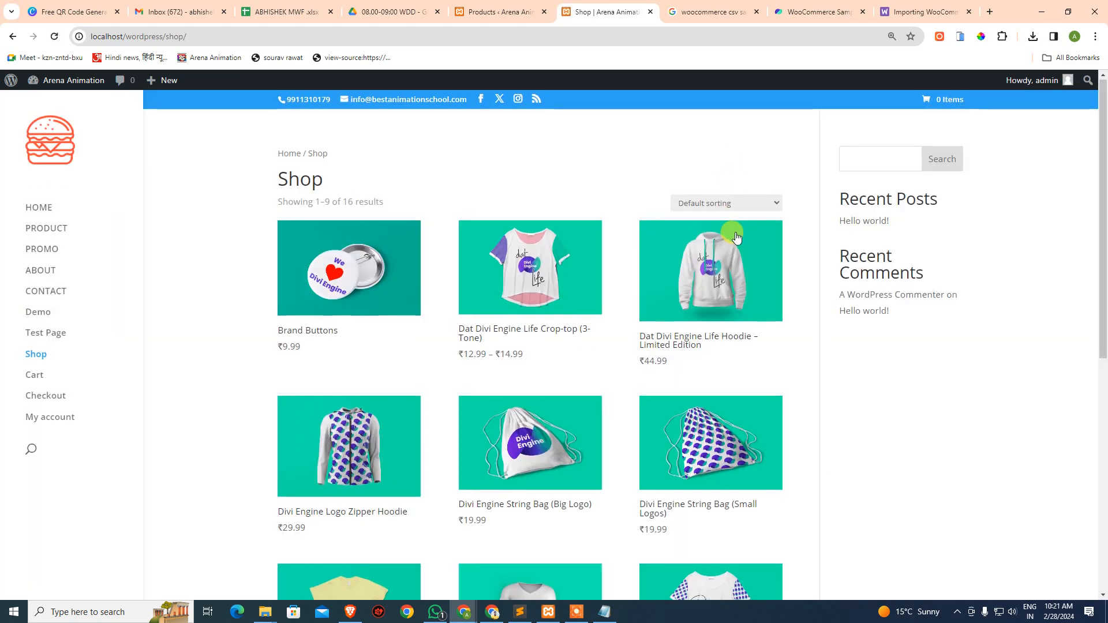
{"action": "scroll", "coordinate": [733, 238], "scroll_direction": "down", "scroll_amount": 5}
{"action": "scroll", "coordinate": [731, 236], "scroll_direction": "up", "scroll_amount": 3}
{"action": "scroll", "coordinate": [732, 236], "scroll_direction": "down", "scroll_amount": 2}
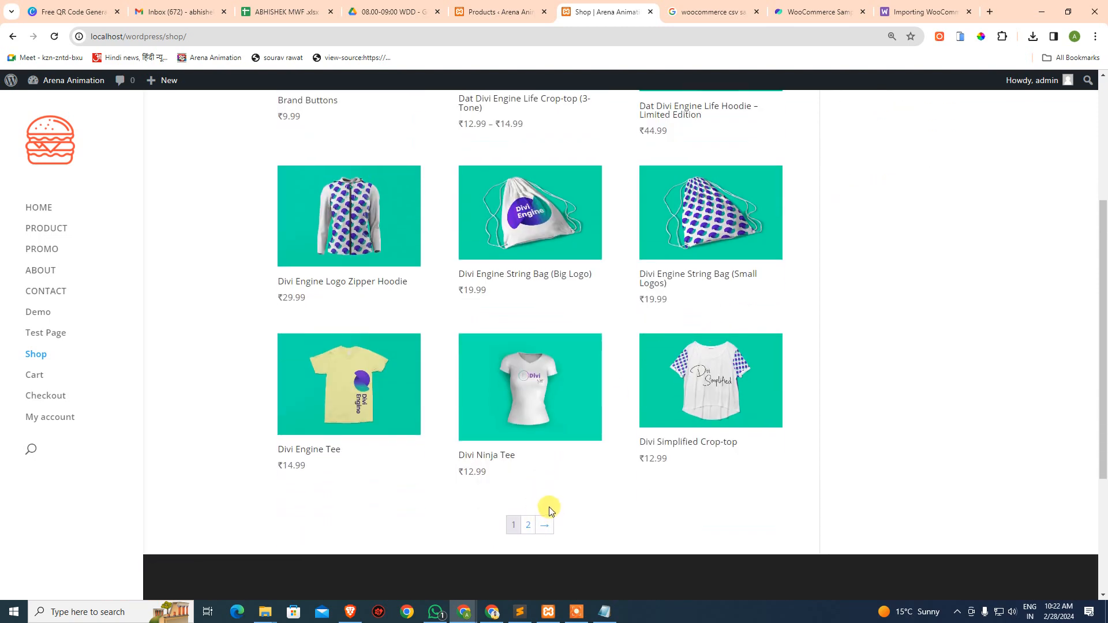
{"action": "scroll", "coordinate": [543, 500], "scroll_direction": "up", "scroll_amount": 4}
Step: Examine the Shop page's sorting options, leave default sorting in place, and look over the product grid
{"action": "left_click", "coordinate": [713, 206]}
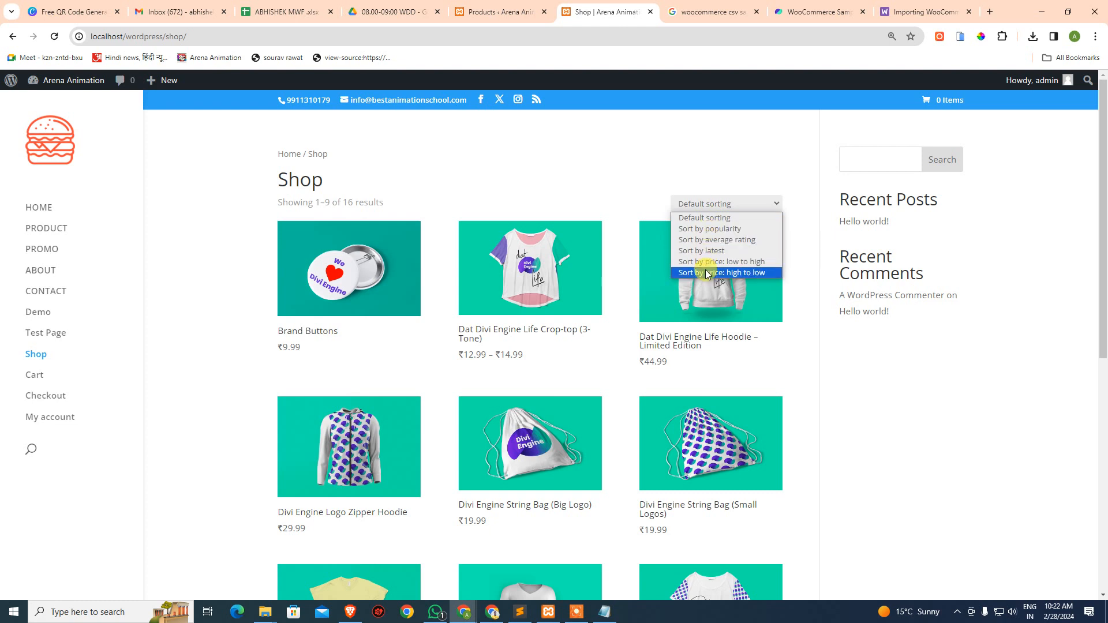
{"action": "left_click", "coordinate": [551, 165]}
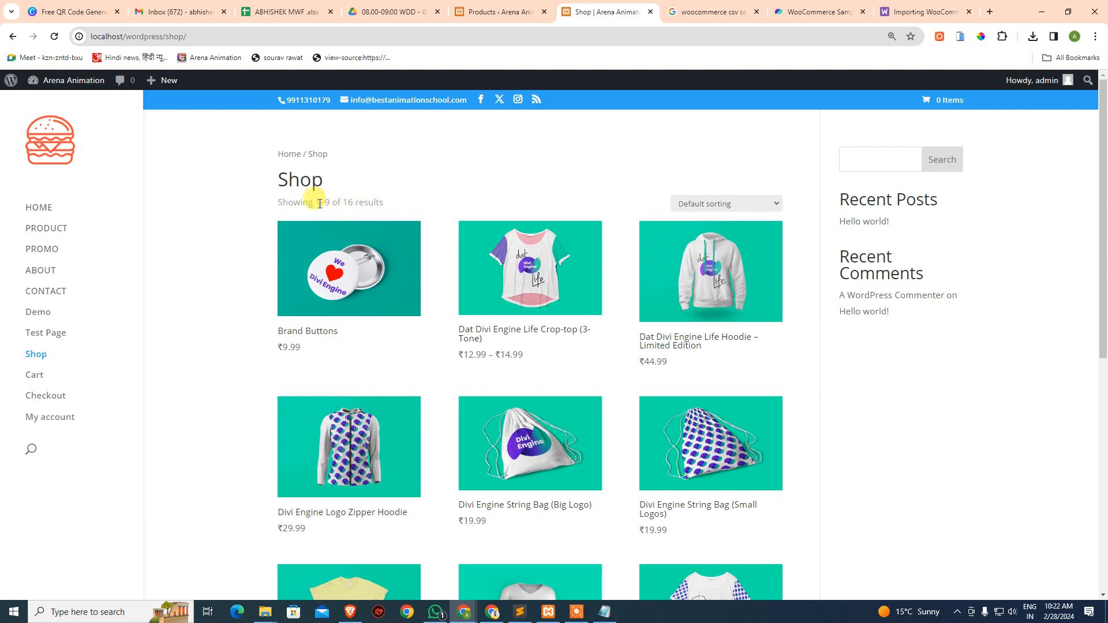
{"action": "scroll", "coordinate": [478, 378], "scroll_direction": "down", "scroll_amount": 4}
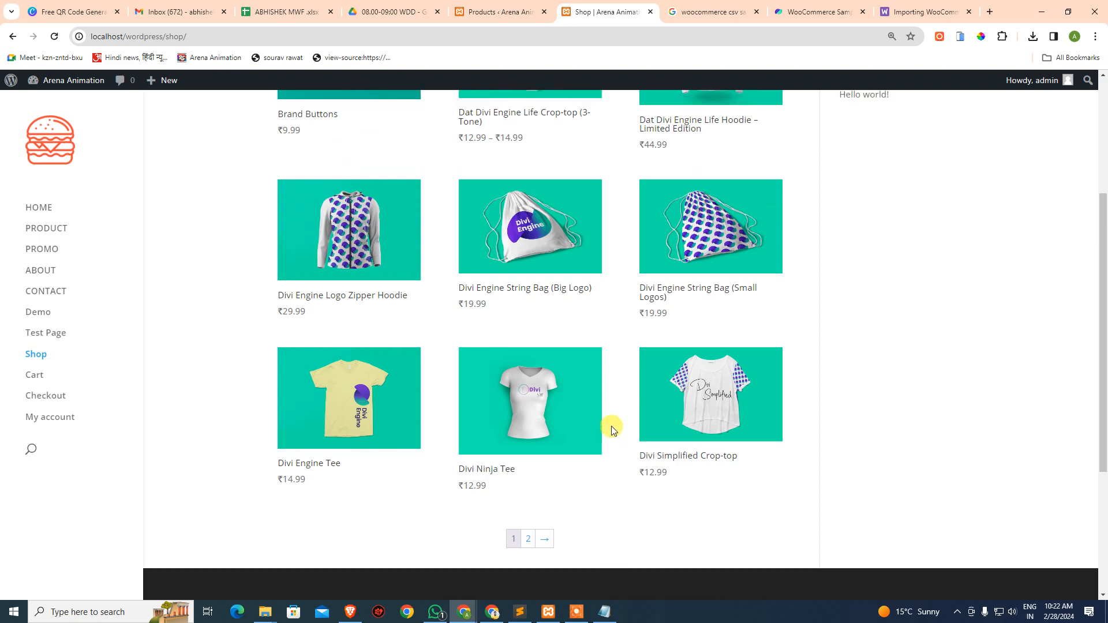
{"action": "scroll", "coordinate": [610, 427], "scroll_direction": "up", "scroll_amount": 4}
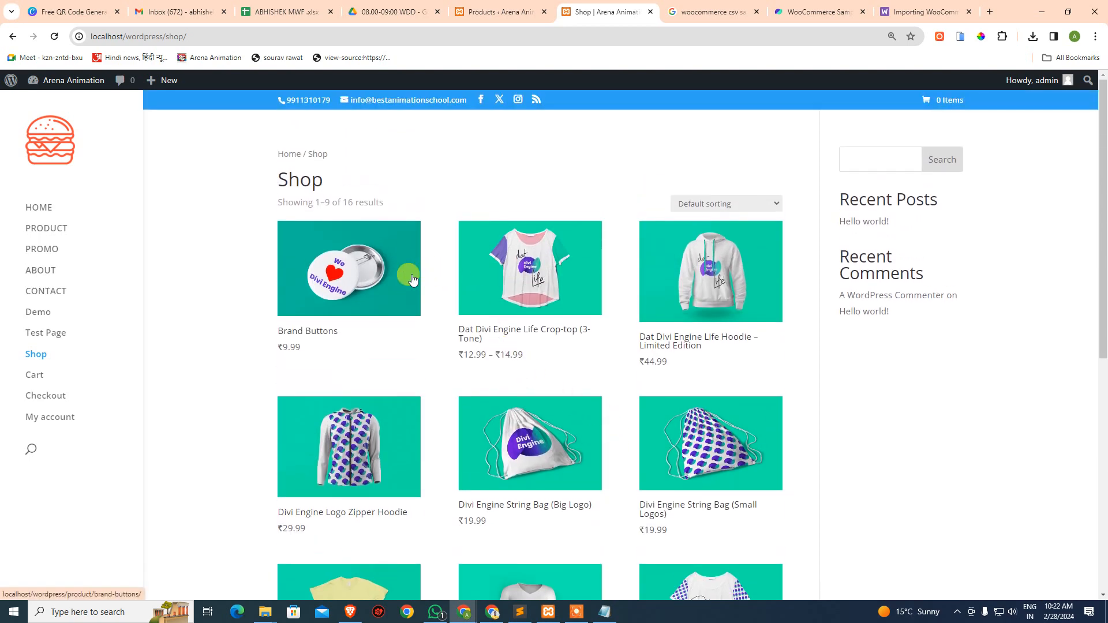
Step: Open the Brand Buttons product, preview its Divi and WooCommerce brand variations, and settle on the WordPress brand
{"action": "left_click", "coordinate": [370, 304]}
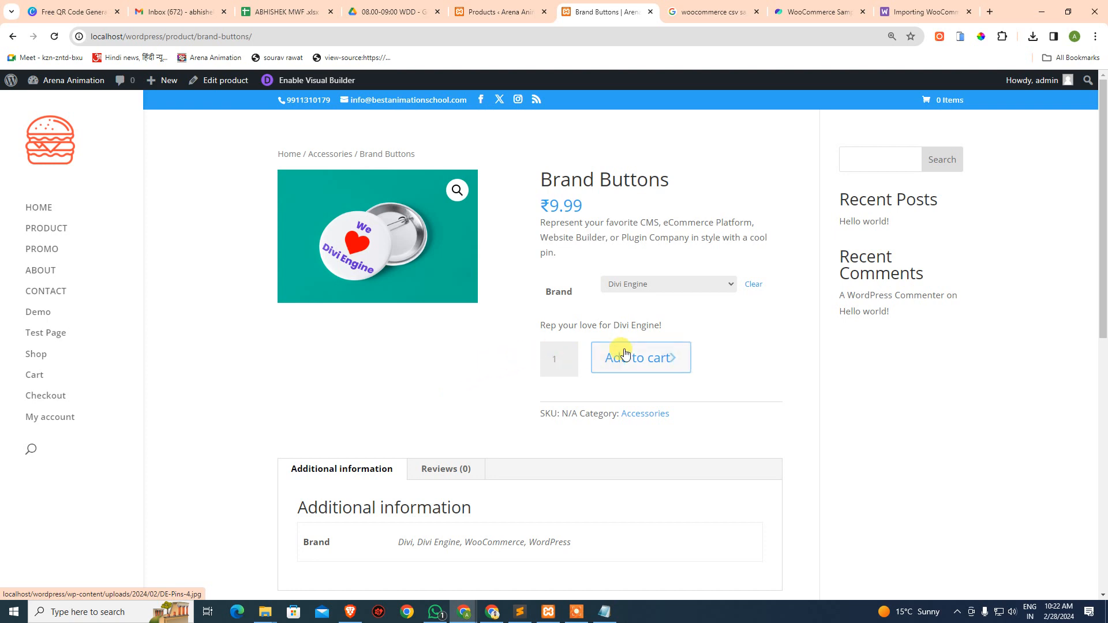
{"action": "left_click", "coordinate": [657, 285]}
{"action": "left_click", "coordinate": [649, 307]}
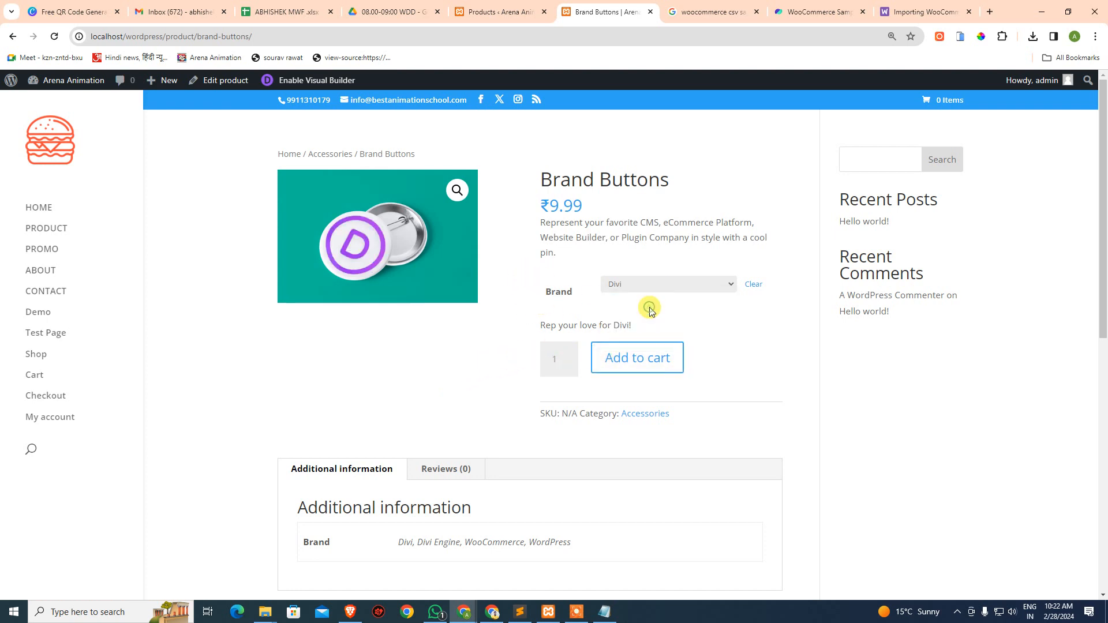
{"action": "left_click", "coordinate": [649, 288]}
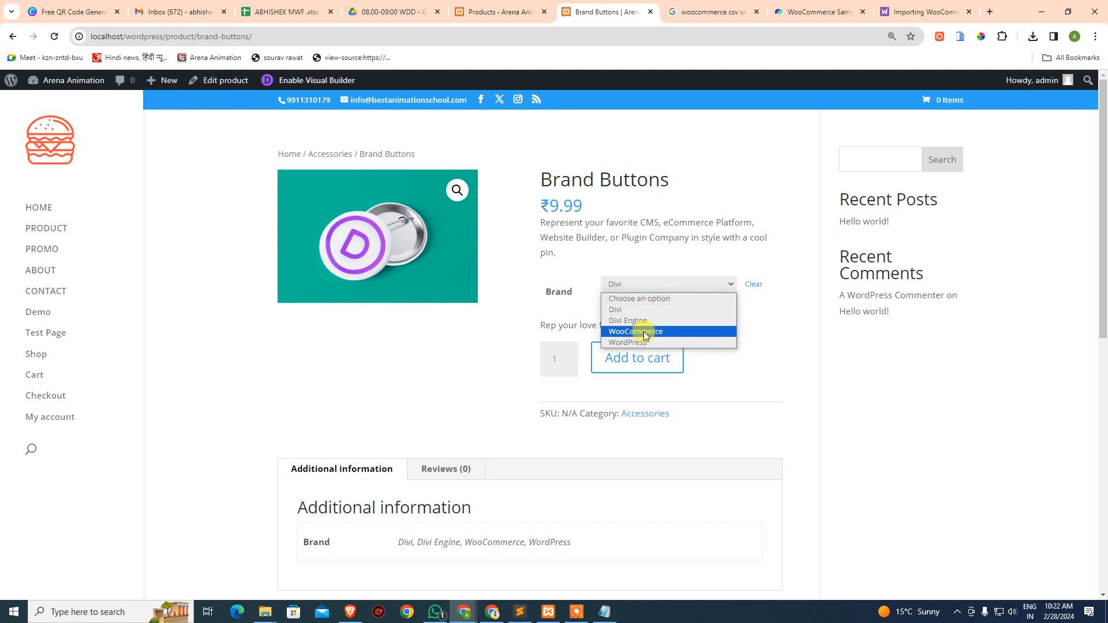
{"action": "left_click", "coordinate": [643, 332]}
{"action": "left_click", "coordinate": [643, 287]}
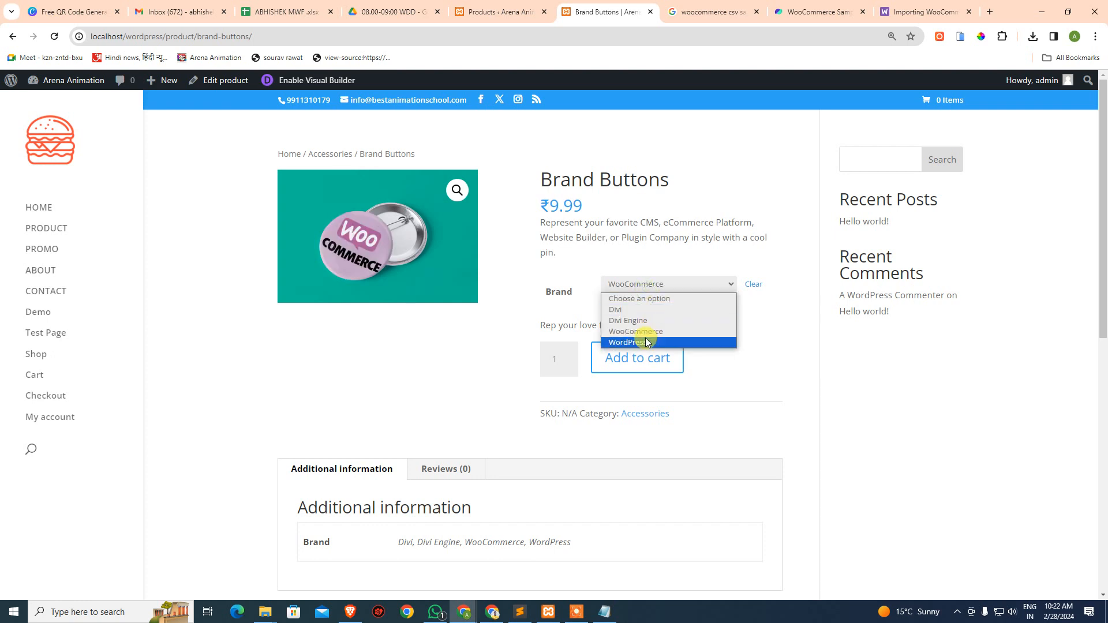
{"action": "left_click", "coordinate": [645, 341]}
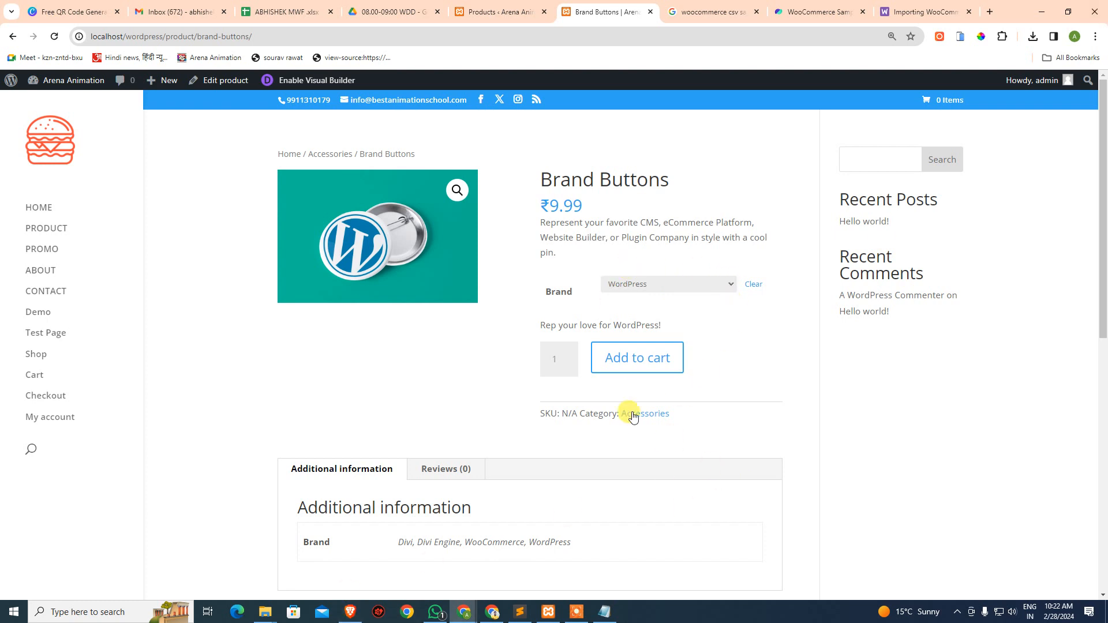
Step: Add the WordPress Brand Buttons to the cart and raise their quantity to 3 on the cart page
{"action": "left_click", "coordinate": [639, 367]}
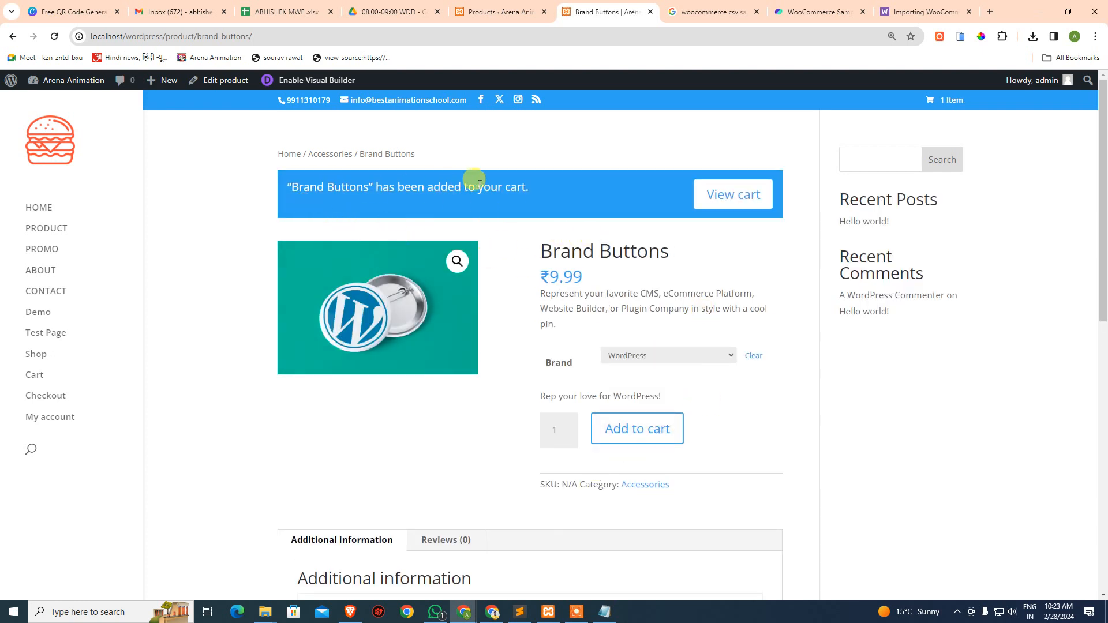
{"action": "left_click", "coordinate": [728, 194]}
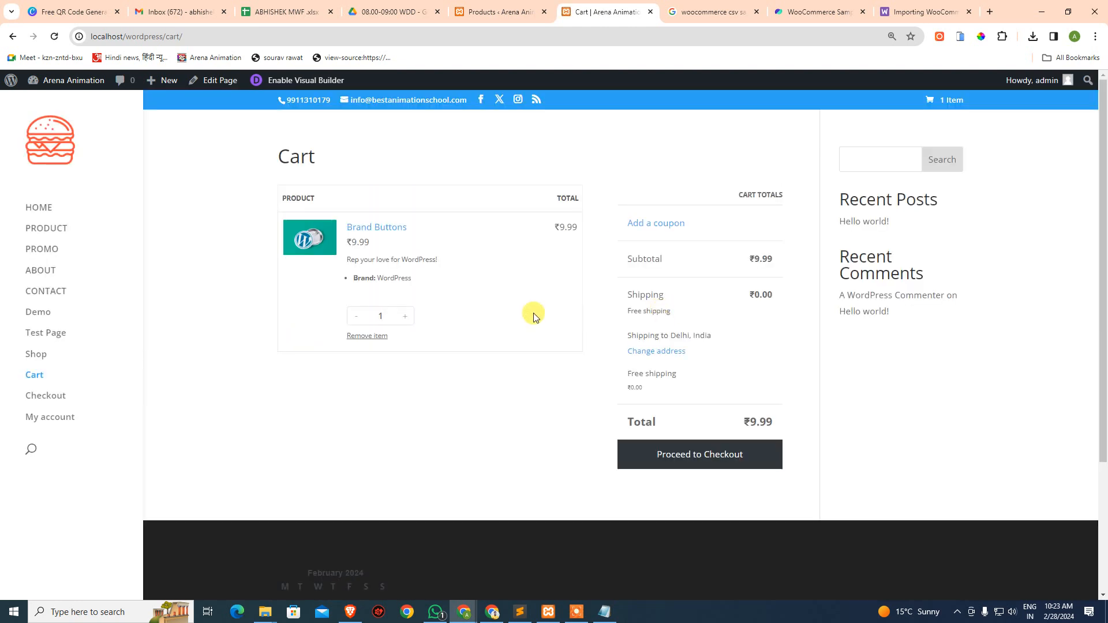
{"action": "left_click", "coordinate": [406, 317]}
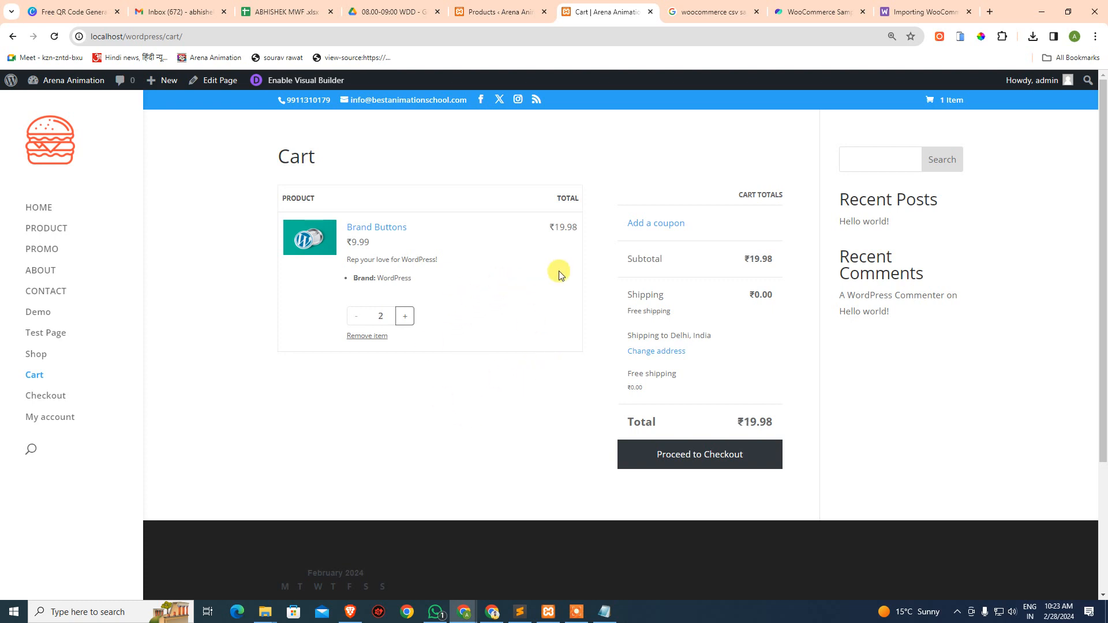
Step: Check the cart total and open the coupon code entry without applying a coupon
{"action": "left_click_drag", "start_coordinate": [728, 431], "coordinate": [782, 420]}
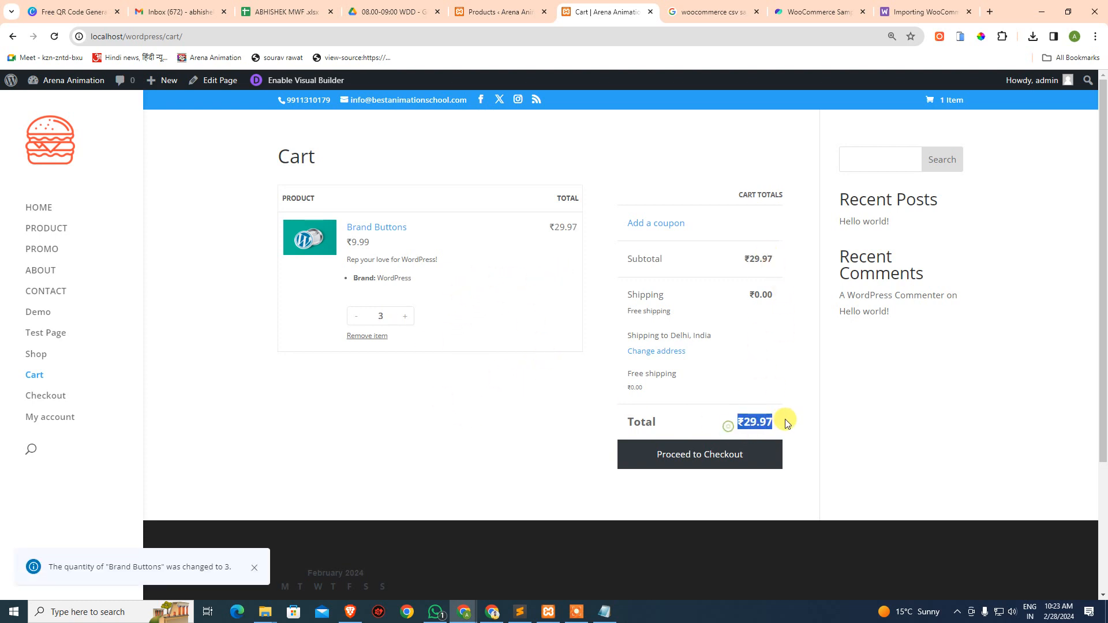
{"action": "left_click", "coordinate": [420, 424]}
{"action": "left_click", "coordinate": [639, 223]}
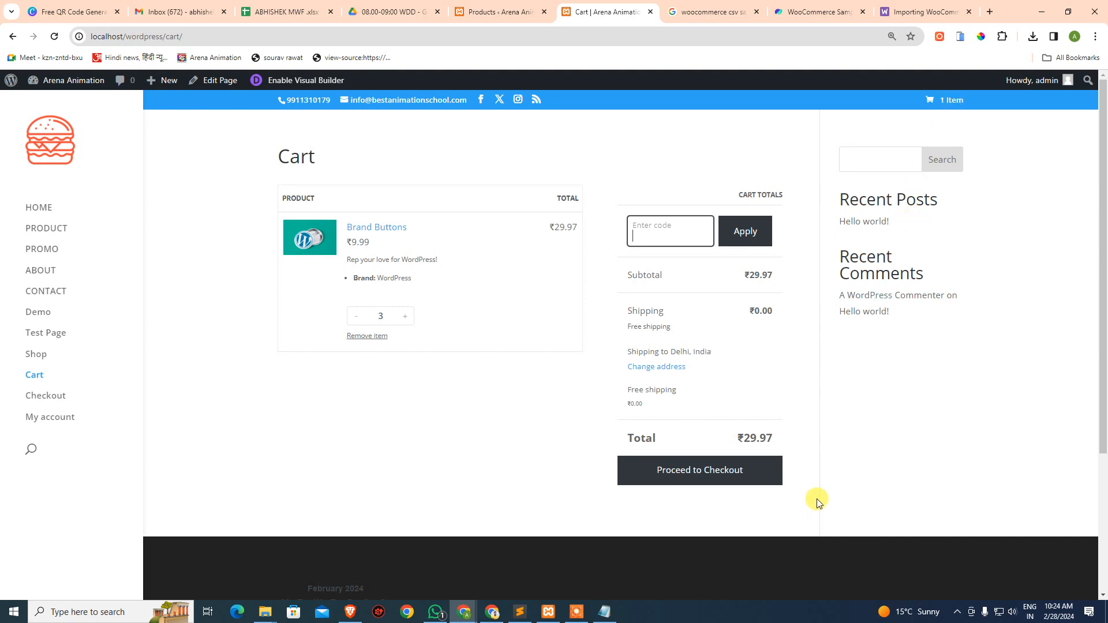
{"action": "left_click", "coordinate": [495, 438]}
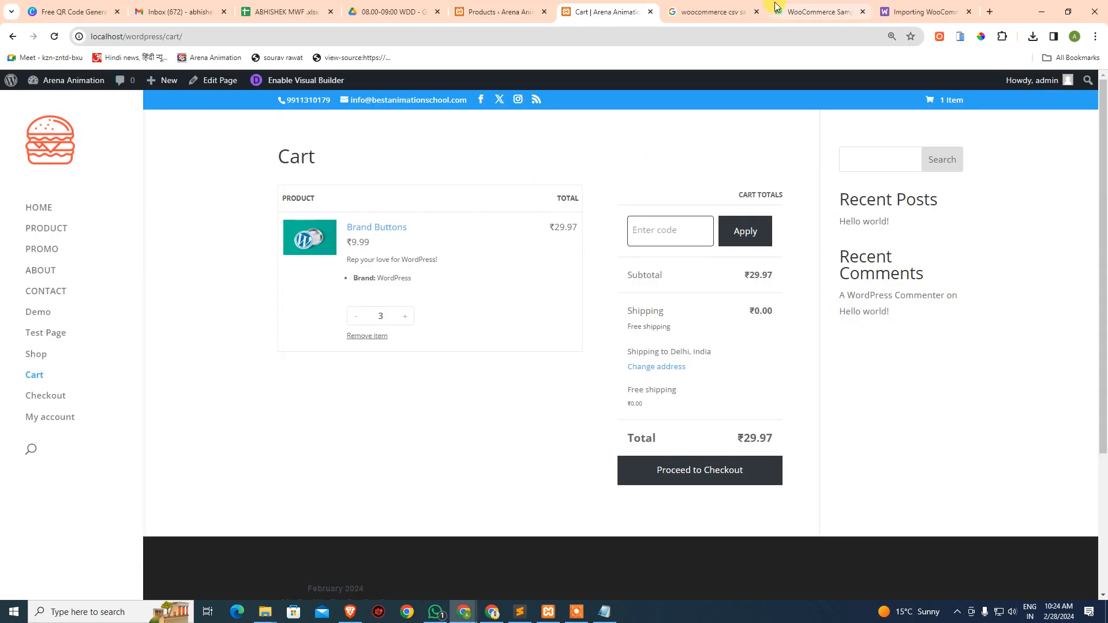
Step: Return to the Products admin page, start a new product, and look through its form down to the product data
{"action": "left_click", "coordinate": [495, 12]}
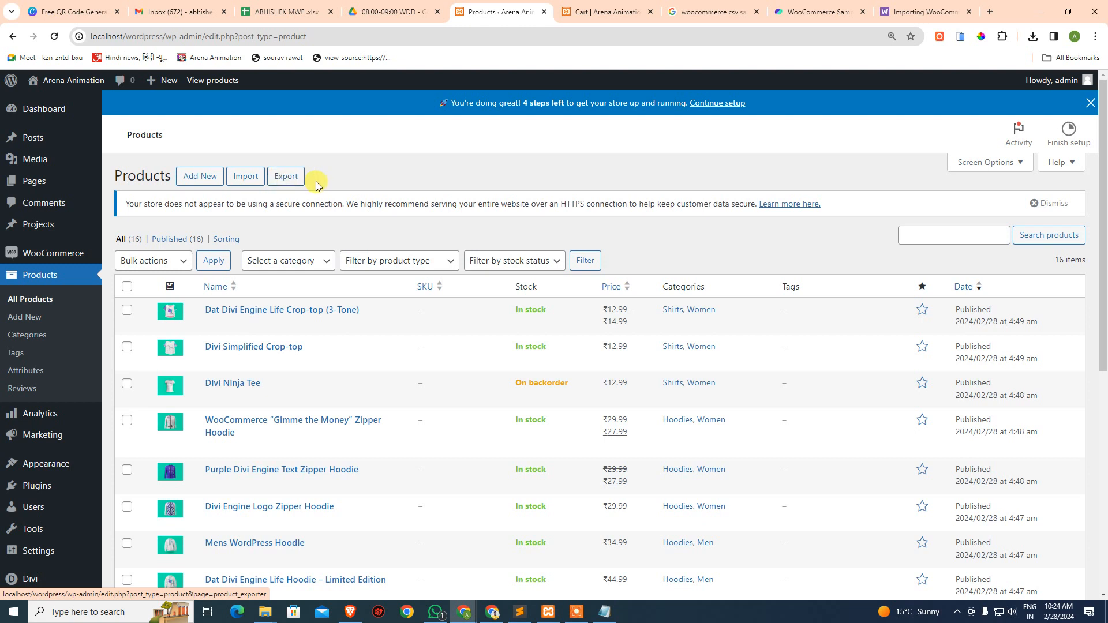
{"action": "left_click", "coordinate": [204, 176]}
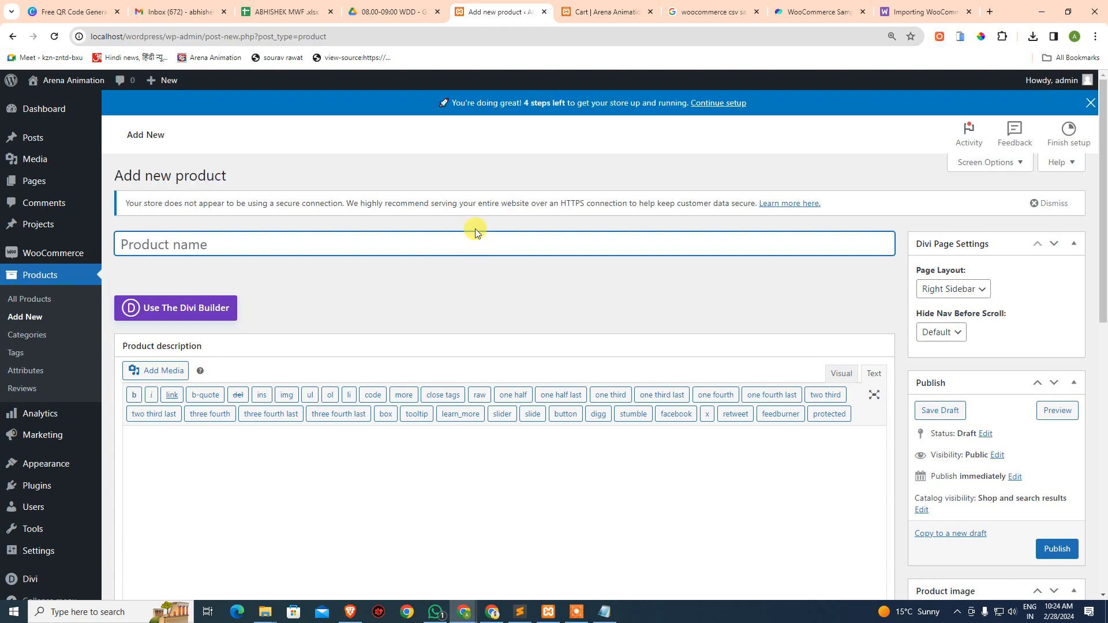
{"action": "scroll", "coordinate": [321, 302], "scroll_direction": "down", "scroll_amount": 3}
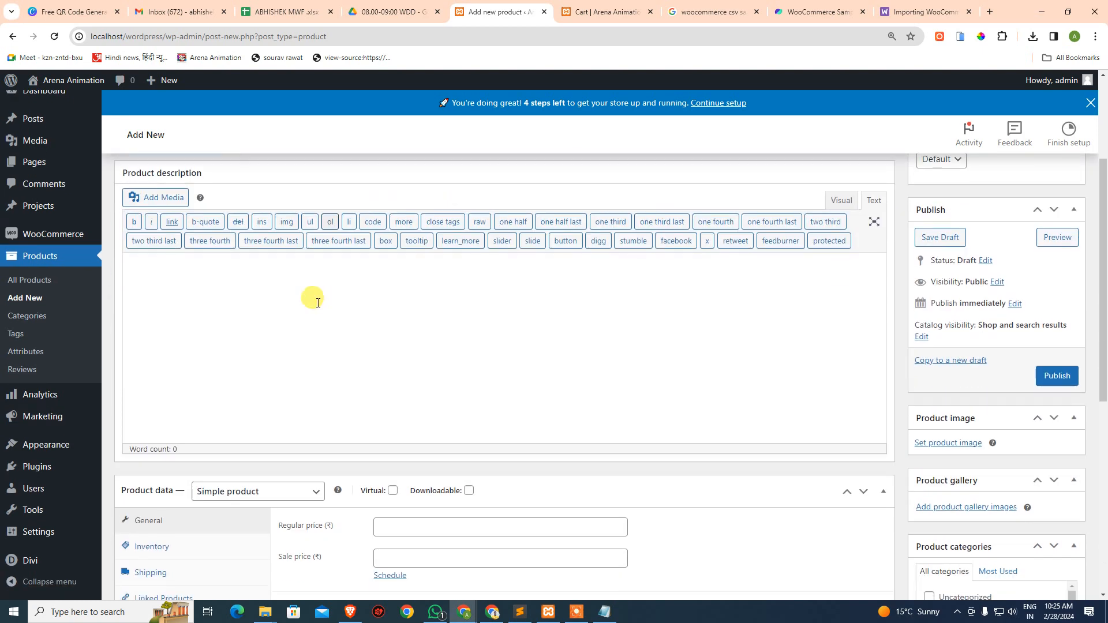
{"action": "scroll", "coordinate": [318, 303], "scroll_direction": "up", "scroll_amount": 2}
{"action": "scroll", "coordinate": [495, 426], "scroll_direction": "down", "scroll_amount": 7}
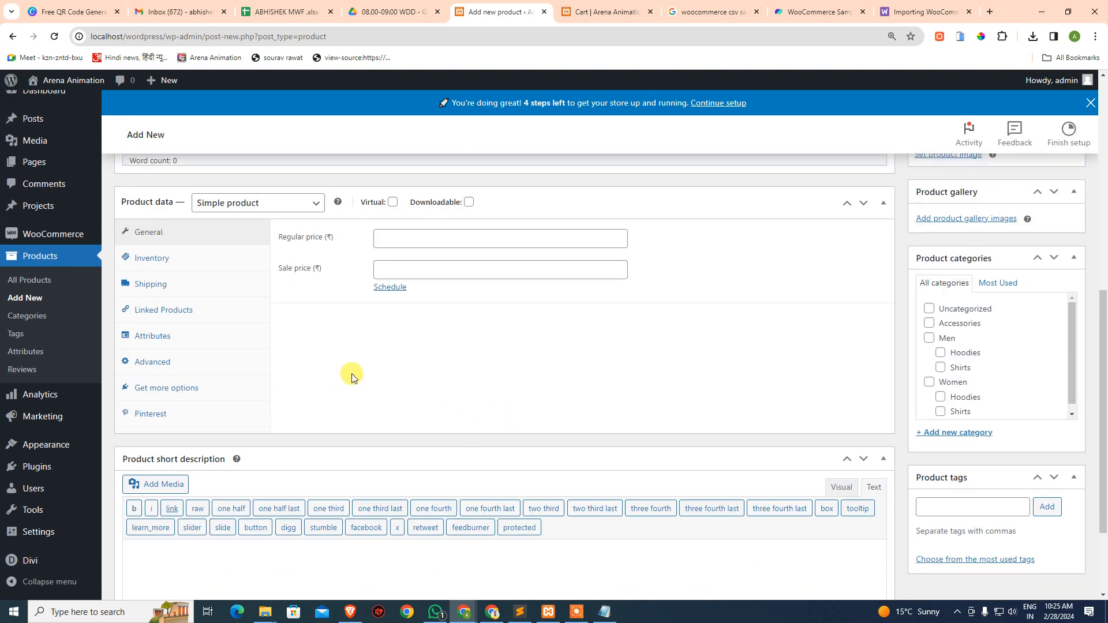
{"action": "scroll", "coordinate": [352, 376], "scroll_direction": "up", "scroll_amount": 1}
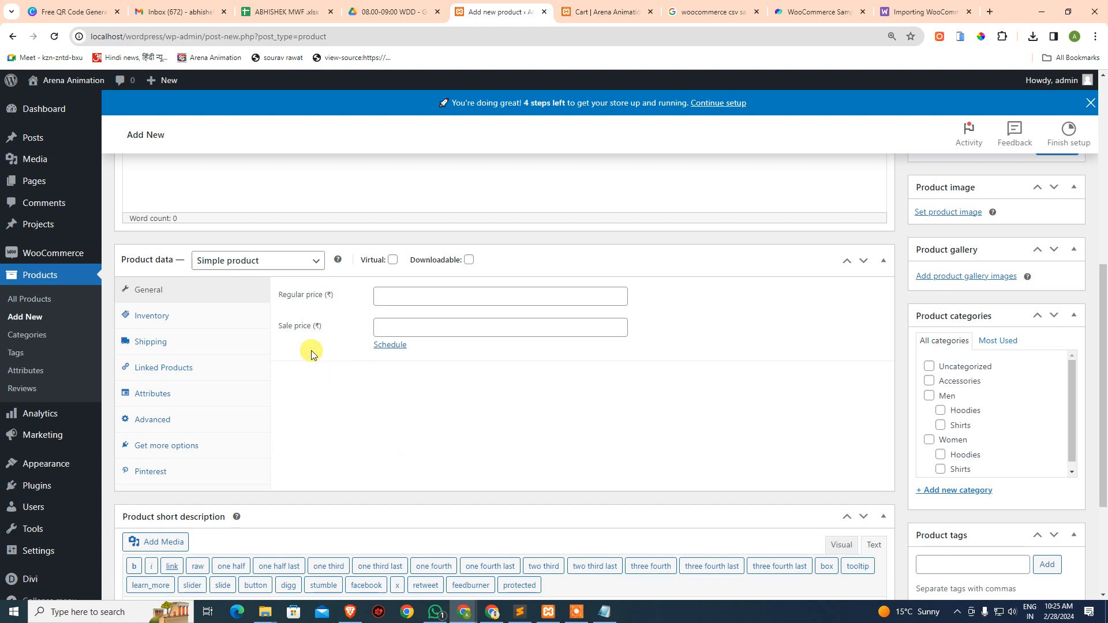
Step: Review the available product types, keep Simple product selected, and look over the product categories
{"action": "left_click", "coordinate": [280, 272]}
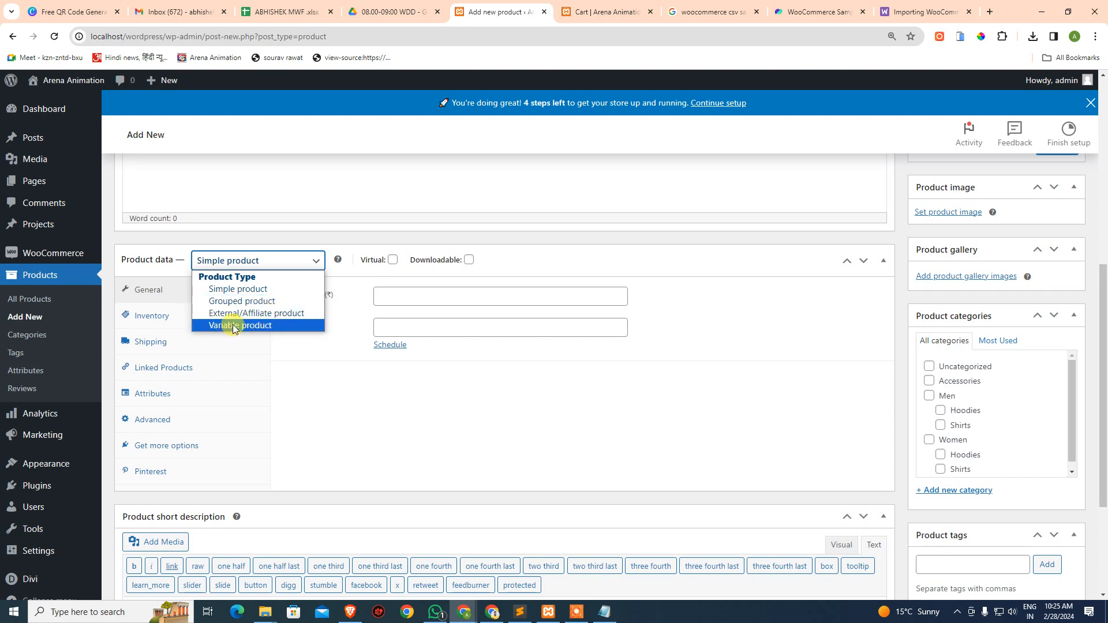
{"action": "left_click", "coordinate": [276, 289]}
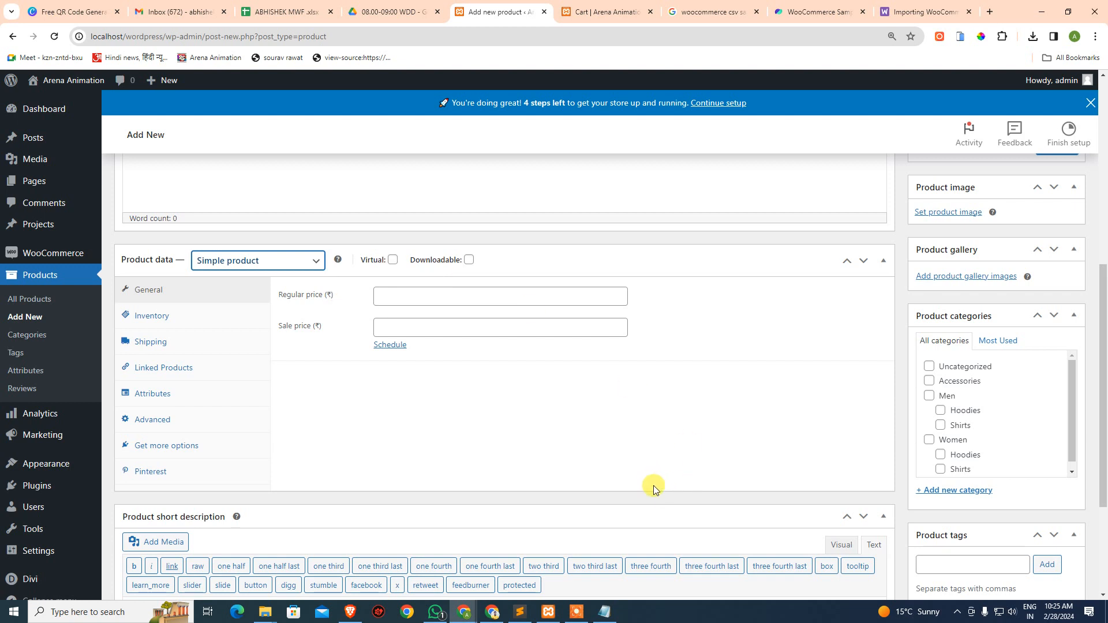
{"action": "left_click", "coordinate": [664, 472]}
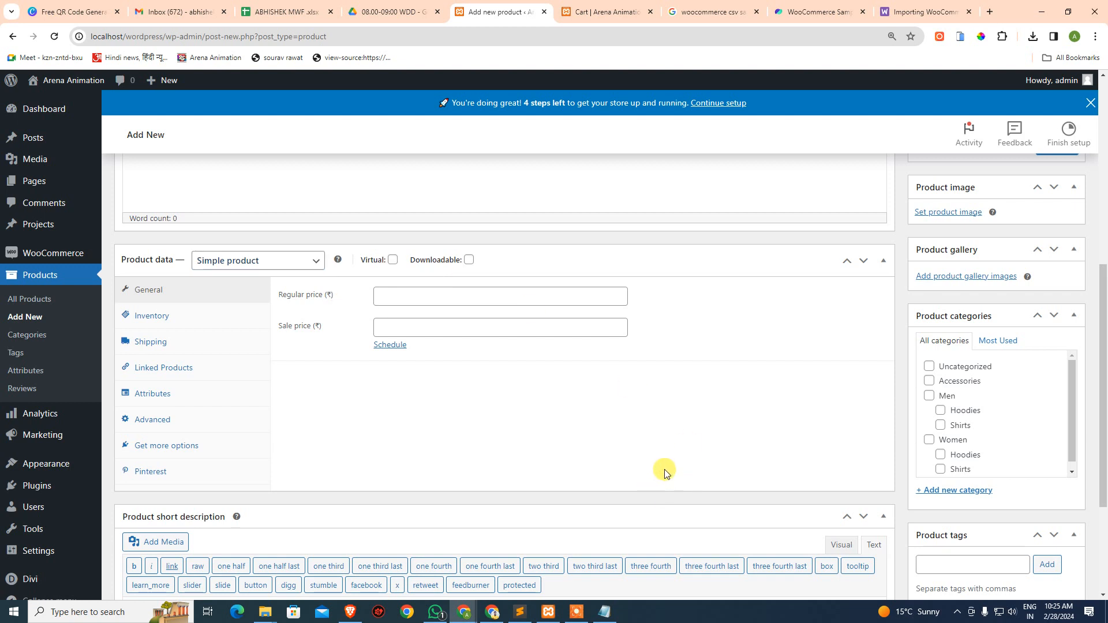
{"action": "scroll", "coordinate": [1013, 401], "scroll_direction": "down", "scroll_amount": 1}
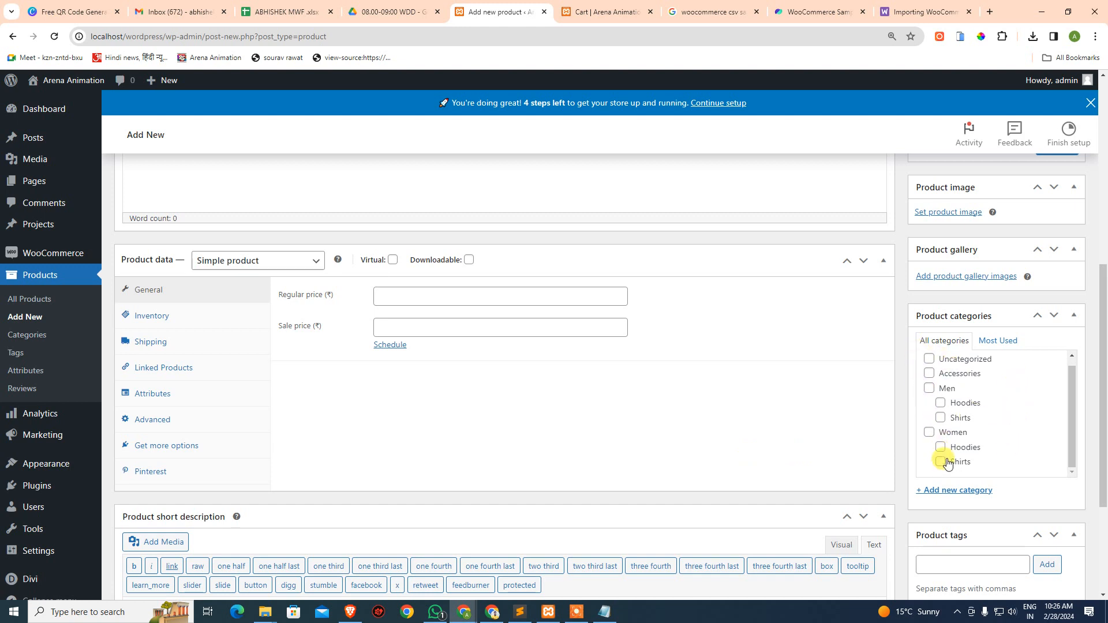
{"action": "scroll", "coordinate": [972, 391], "scroll_direction": "up", "scroll_amount": 1}
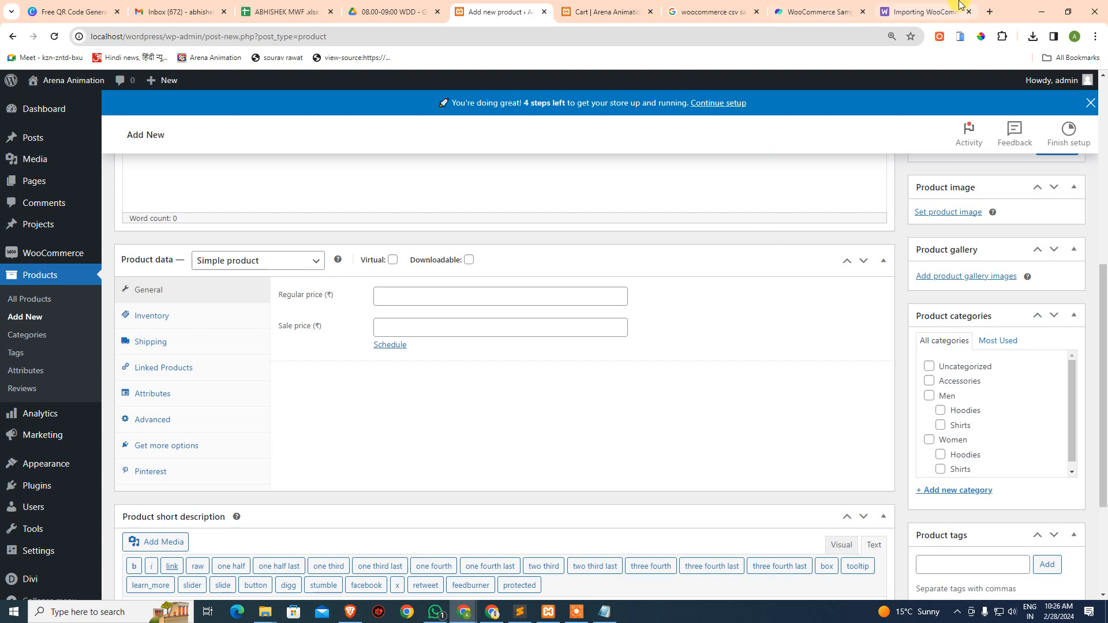
Step: Open the Flipkart website in a new browser tab
{"action": "left_click", "coordinate": [989, 13]}
{"action": "type", "text": "ap"}
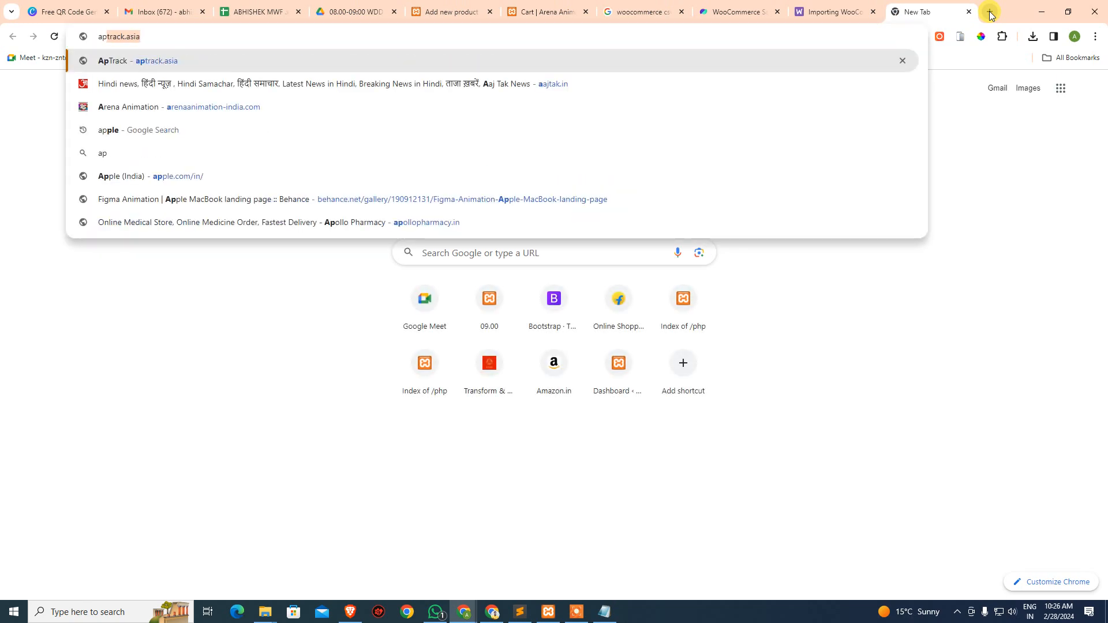
{"action": "key", "text": "BackSpace"}
{"action": "key", "text": "BackSpace"}
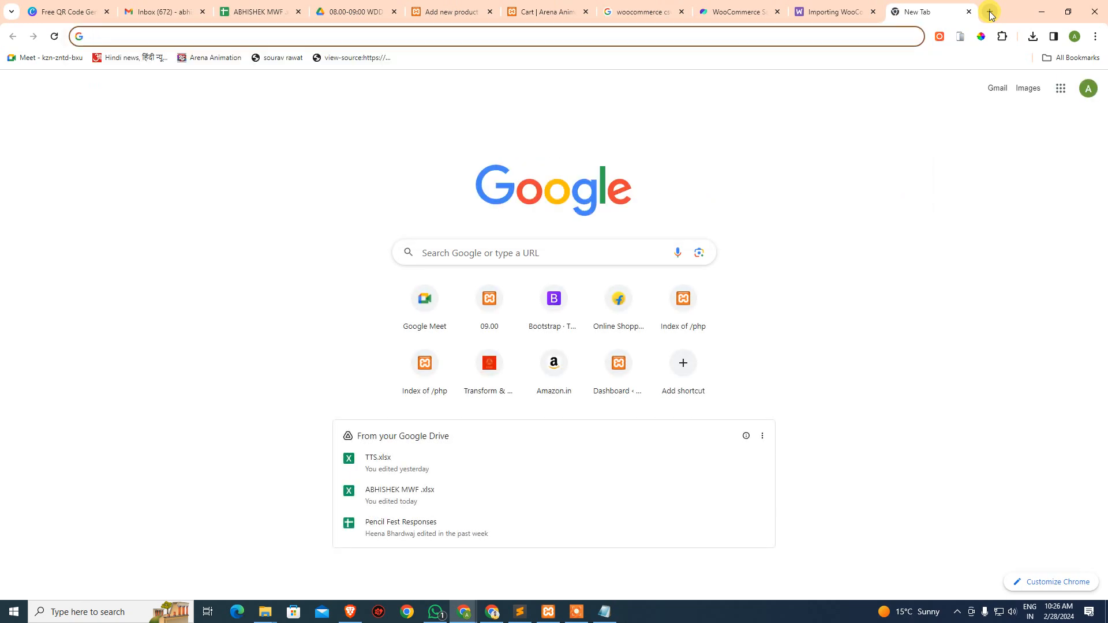
{"action": "type", "text": "flipkart"}
{"action": "key", "text": "Return"}
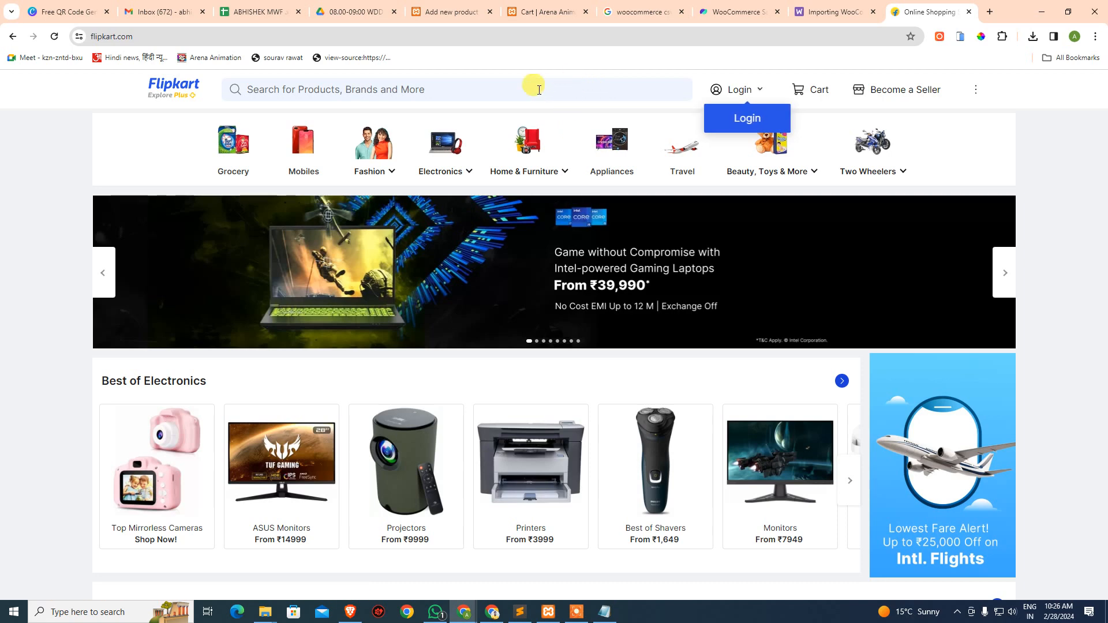
Step: Search Flipkart for iphone, and refine the search to iphone 15
{"action": "left_click", "coordinate": [559, 90]}
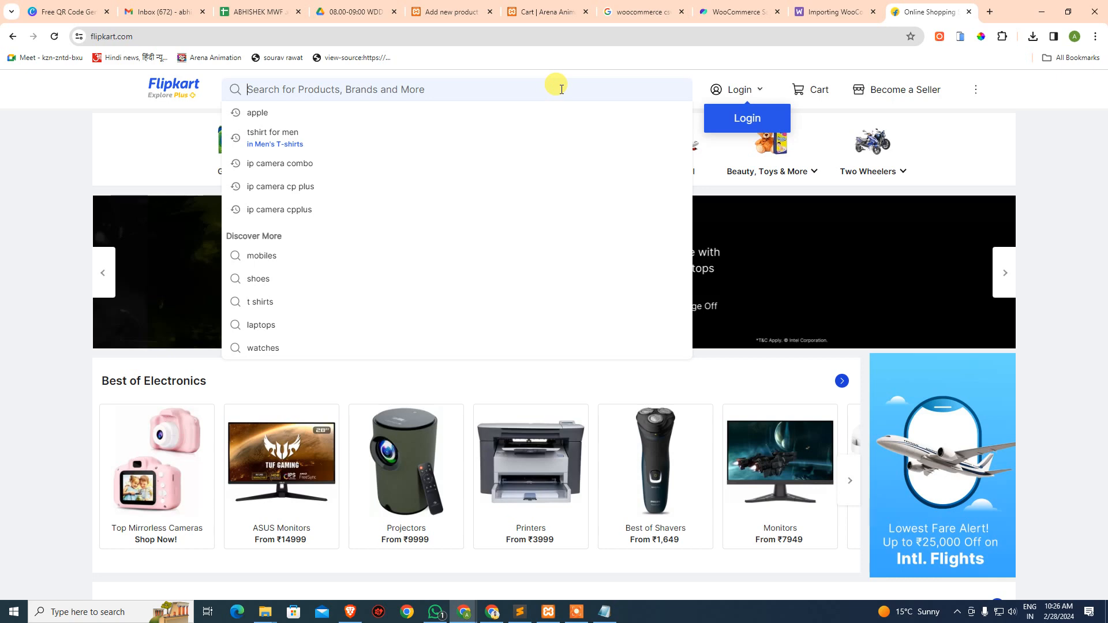
{"action": "type", "text": "iphone"}
{"action": "key", "text": "Return"}
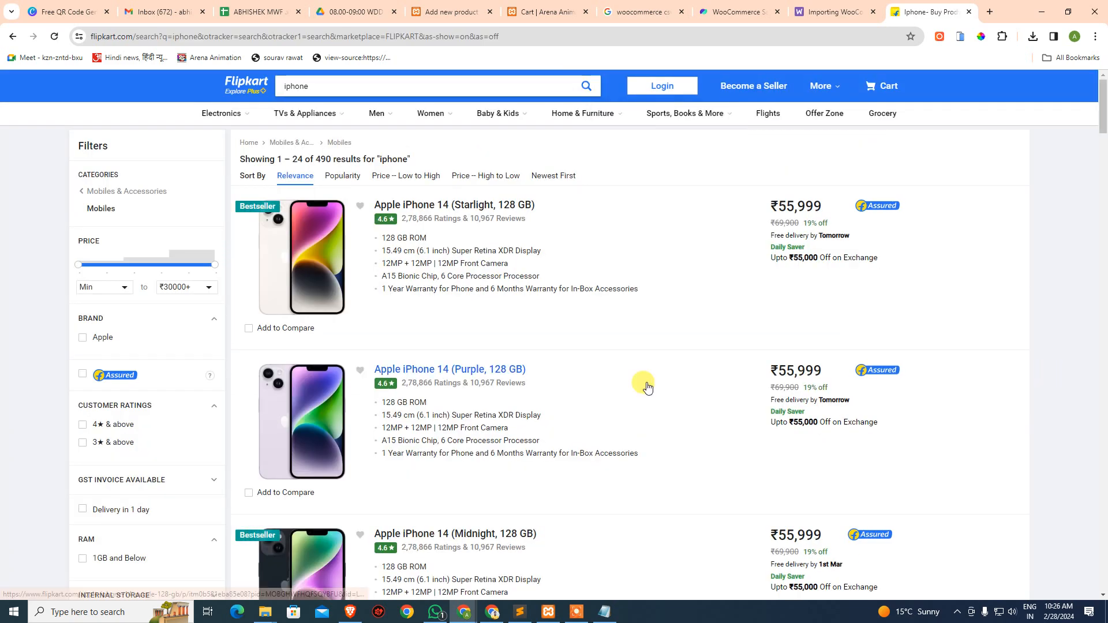
{"action": "left_click", "coordinate": [404, 86]}
{"action": "type", "text": "1"}
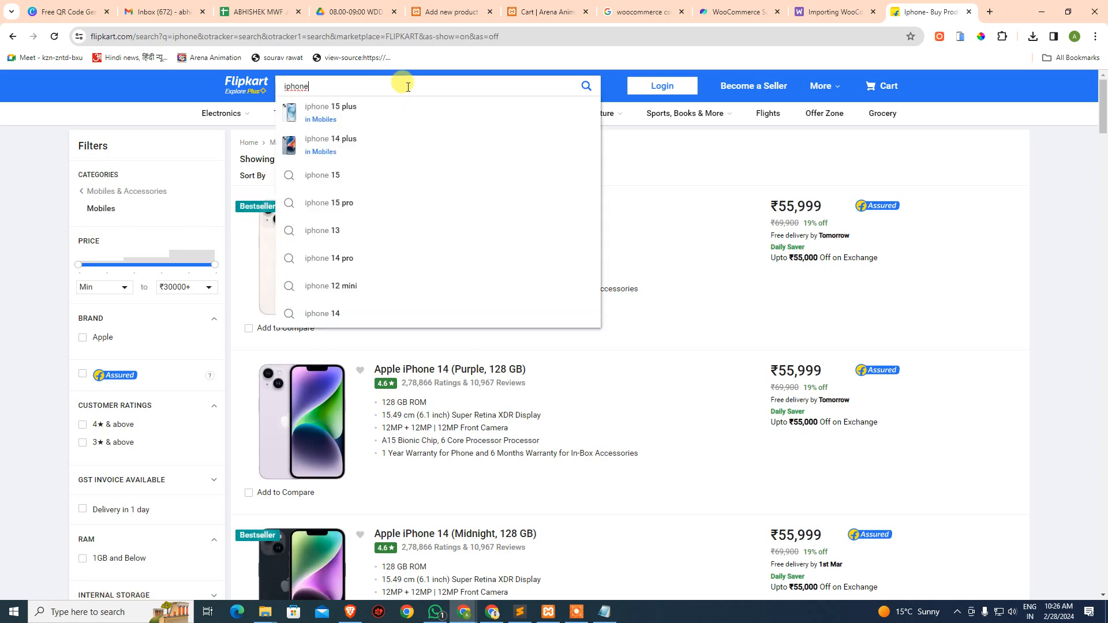
{"action": "type", "text": "5"}
{"action": "key", "text": "Return"}
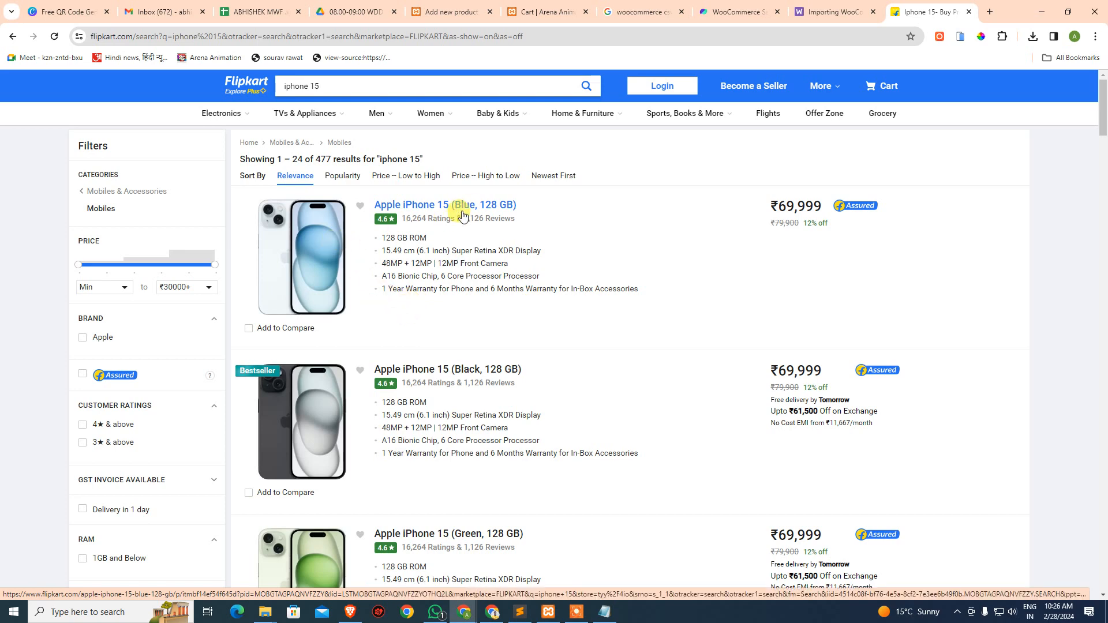
Step: Open the Apple iPhone 15 (Blue, 128 GB) listing and look over its price, offers, storage options and images
{"action": "left_click", "coordinate": [482, 207]}
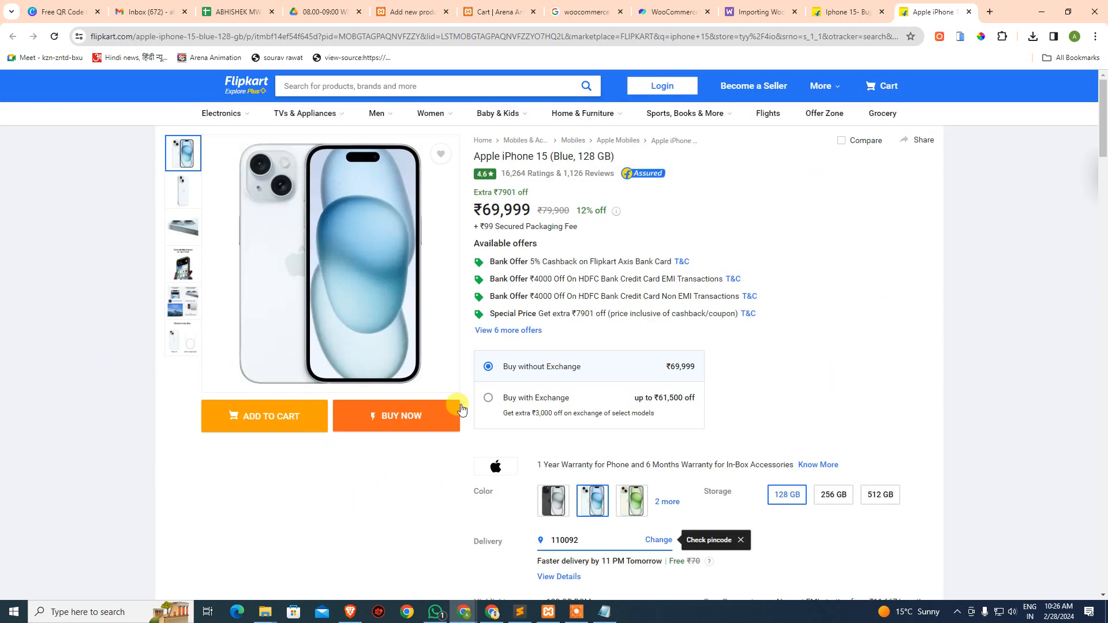
{"action": "scroll", "coordinate": [1073, 392], "scroll_direction": "down", "scroll_amount": 1}
{"action": "scroll", "coordinate": [1053, 485], "scroll_direction": "up", "scroll_amount": 1}
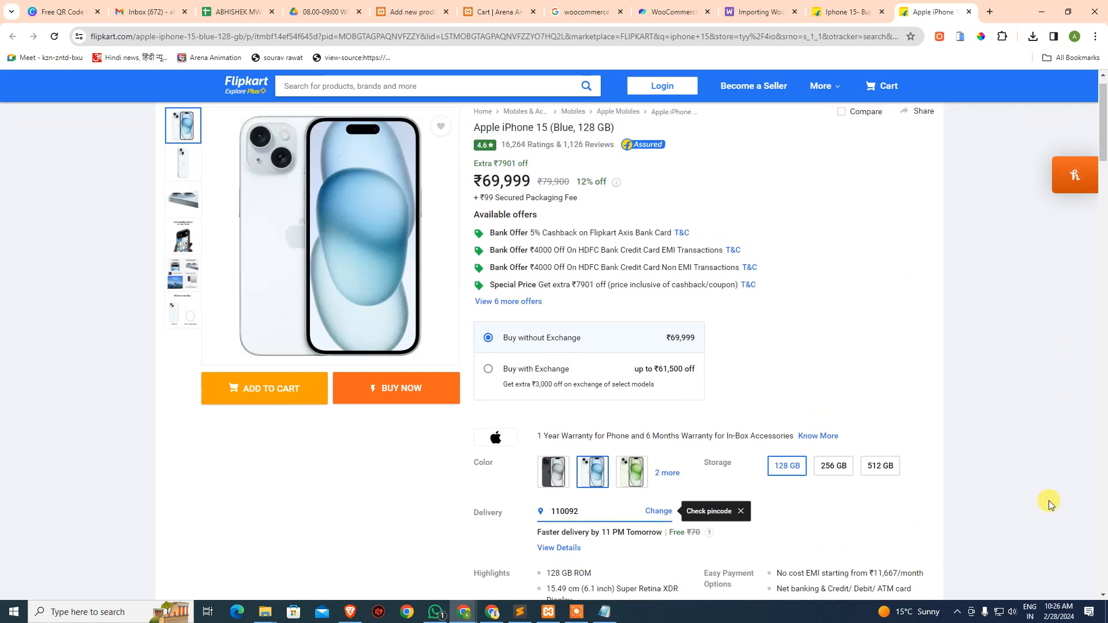
{"action": "scroll", "coordinate": [1030, 506], "scroll_direction": "down", "scroll_amount": 2}
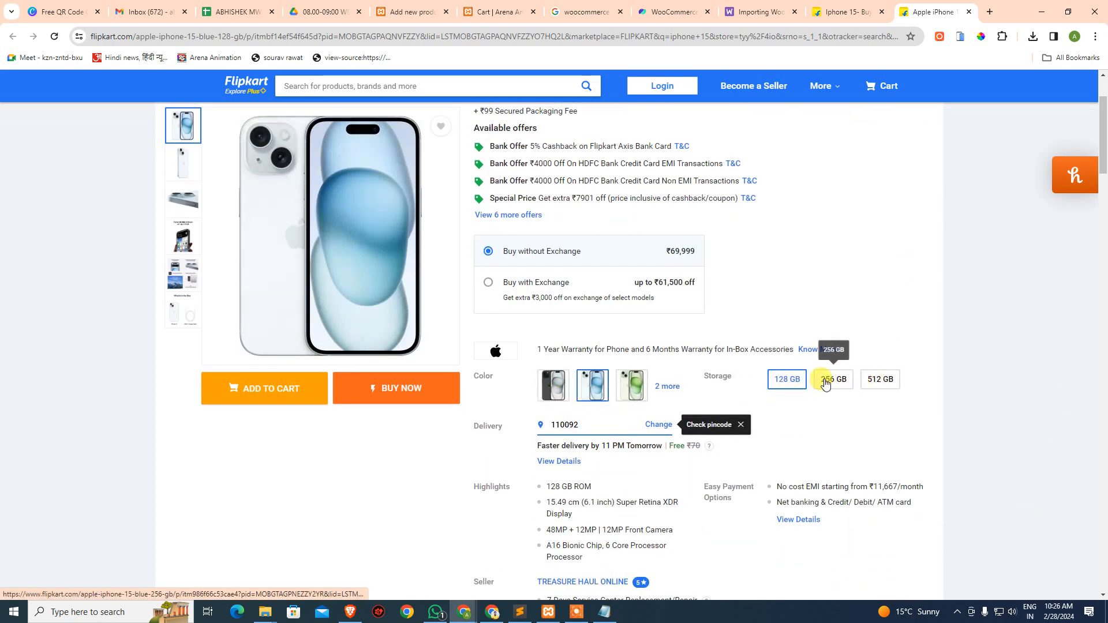
{"action": "scroll", "coordinate": [923, 370], "scroll_direction": "up", "scroll_amount": 2}
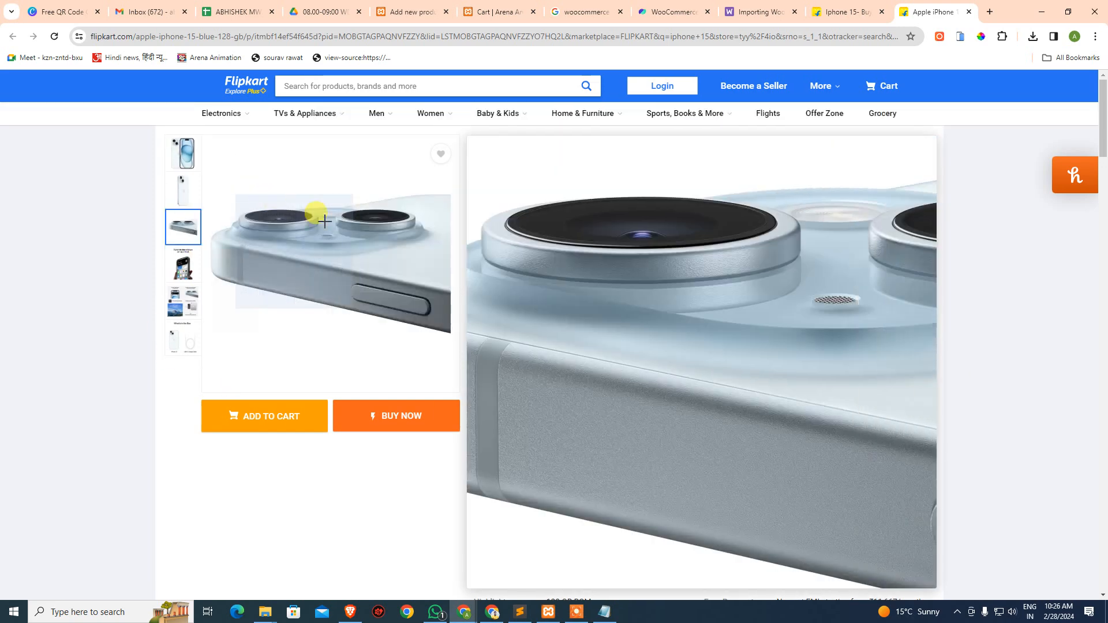
Step: Open the main product image of the blue iPhone 15 in its own browser tab and view it
{"action": "right_click", "coordinate": [315, 185]}
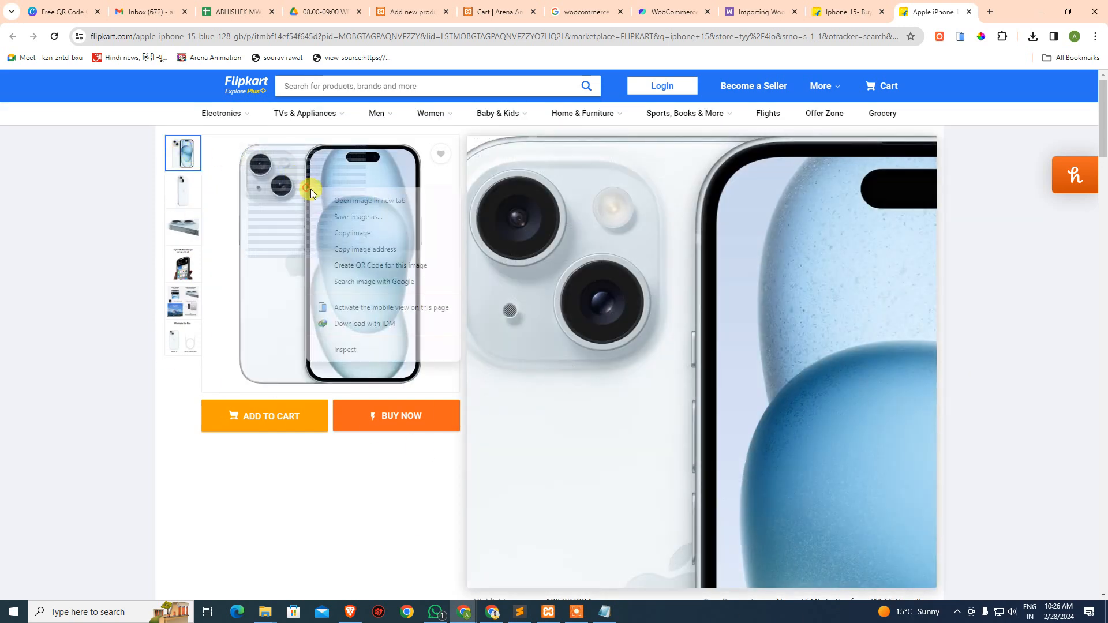
{"action": "left_click", "coordinate": [364, 198]}
{"action": "left_click", "coordinate": [937, 12]}
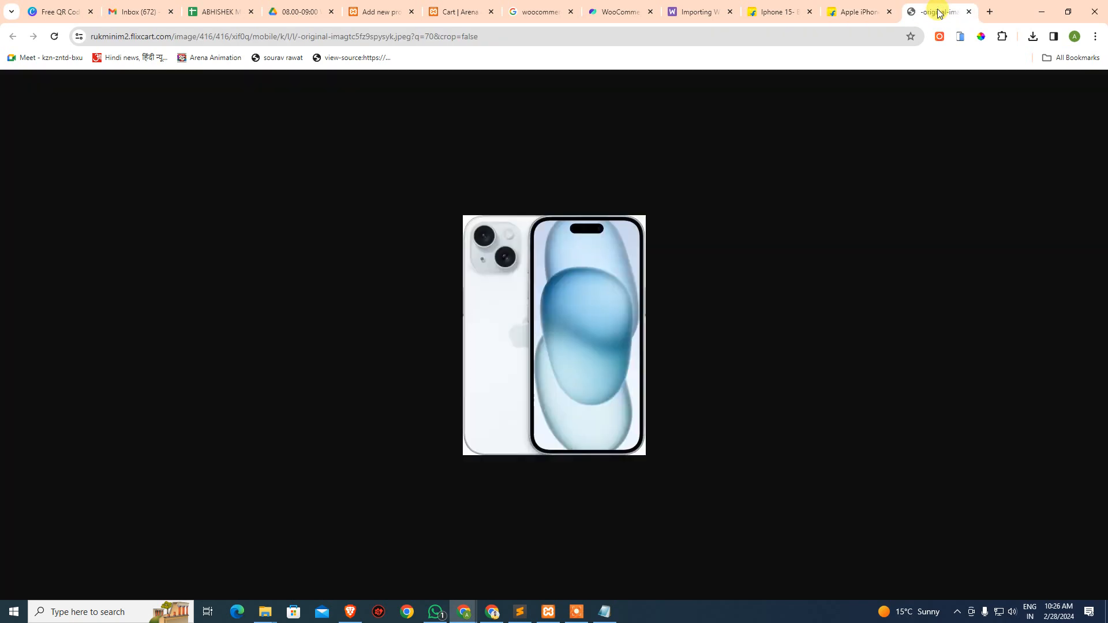
{"action": "left_click", "coordinate": [874, 13]}
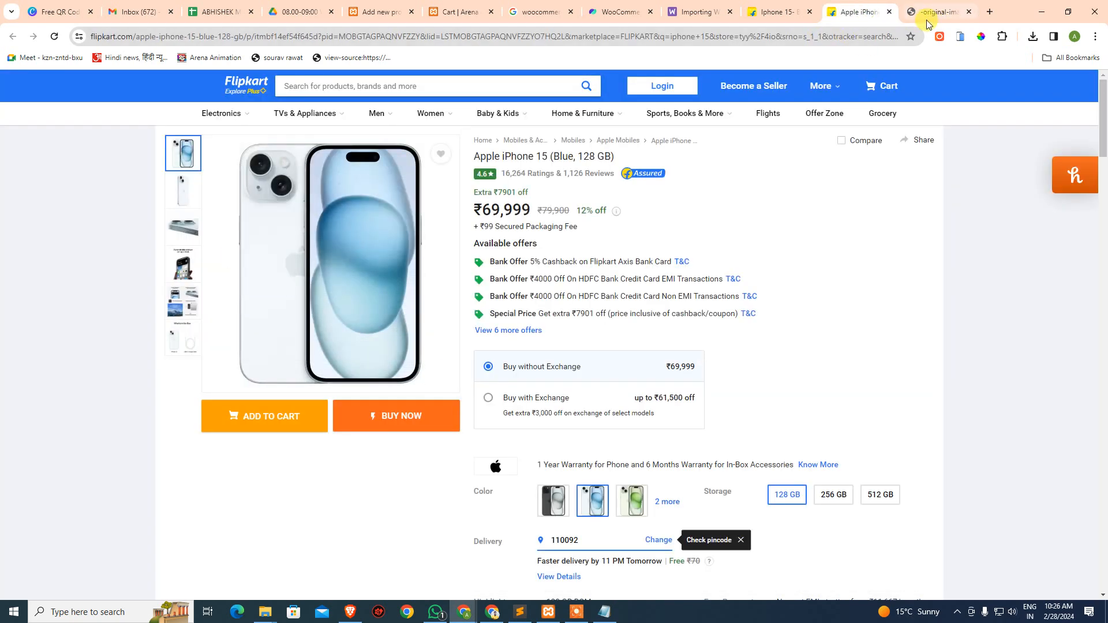
{"action": "left_click", "coordinate": [927, 13]}
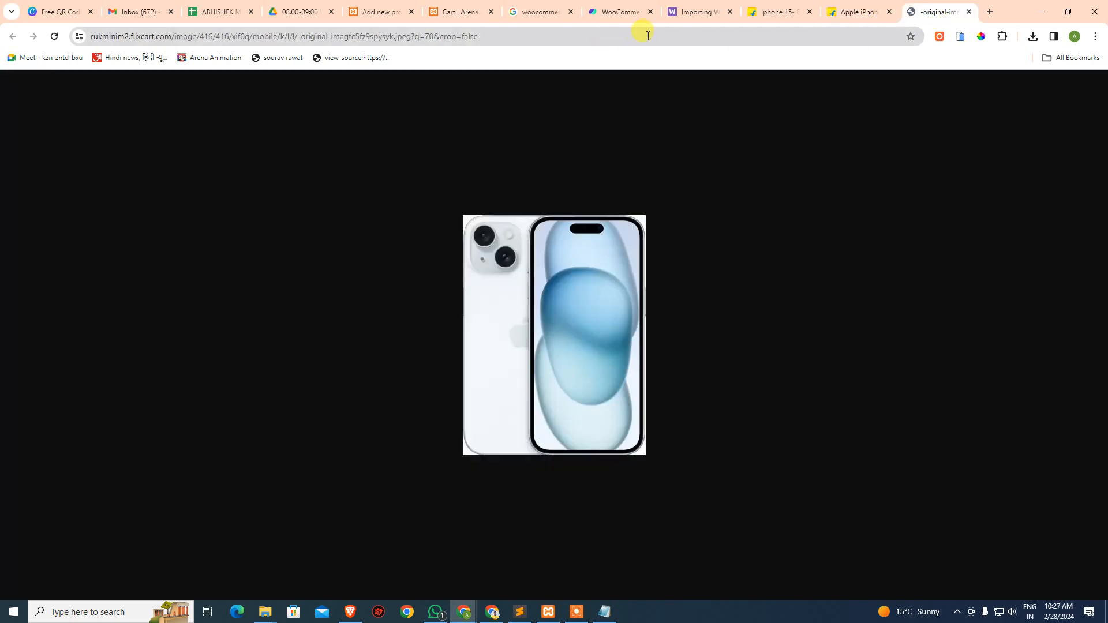
Step: Remove the ?q=70&crop=false part from the image's web address and reload the image
{"action": "left_click", "coordinate": [646, 36]}
{"action": "key", "text": "ctrl+shift+Left"}
{"action": "key", "text": "ctrl+shift+Left"}
{"action": "key", "text": "ctrl+shift+Left"}
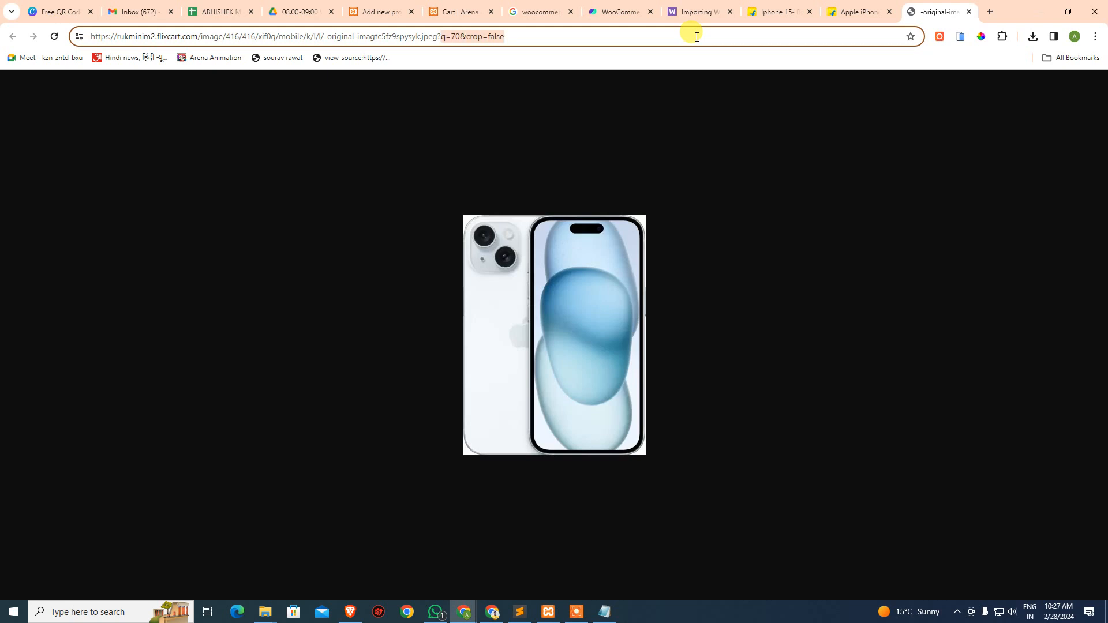
{"action": "key", "text": "BackSpace"}
{"action": "key", "text": "BackSpace"}
{"action": "key", "text": "Return"}
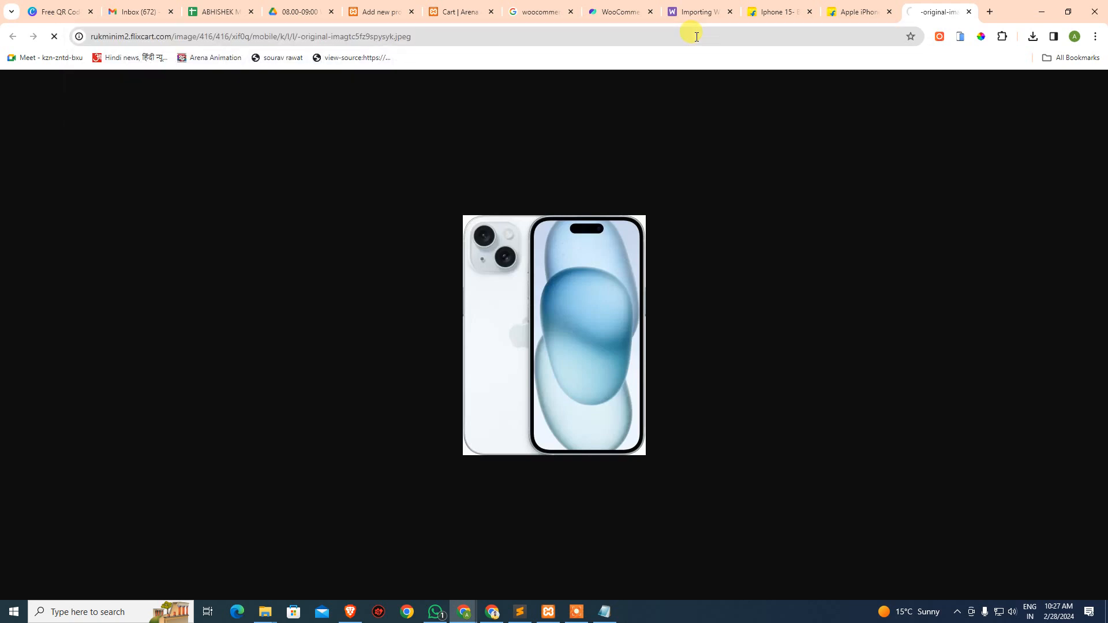
Step: Return to the iPhone 15 listing and examine its discounted and original prices
{"action": "left_click", "coordinate": [844, 11]}
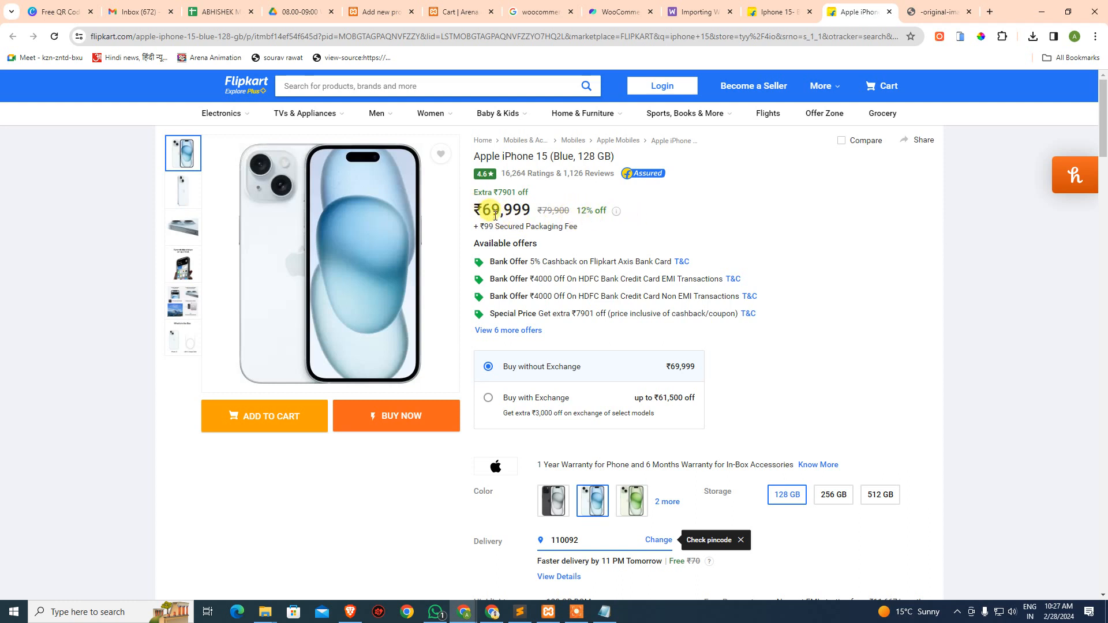
{"action": "left_click_drag", "start_coordinate": [483, 211], "coordinate": [536, 213]}
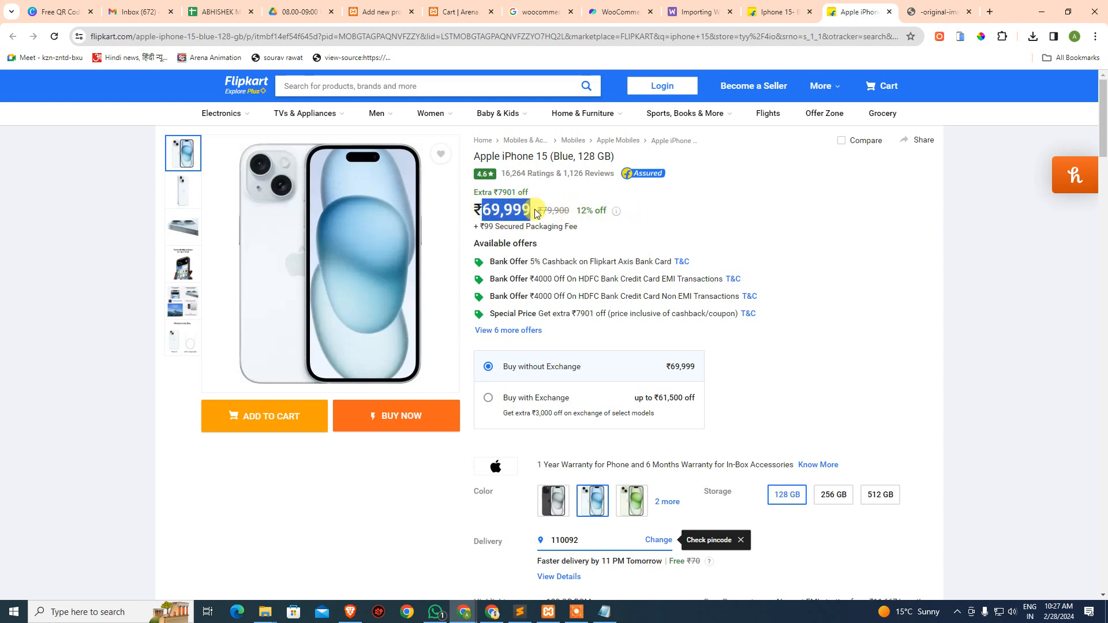
{"action": "left_click", "coordinate": [536, 213]}
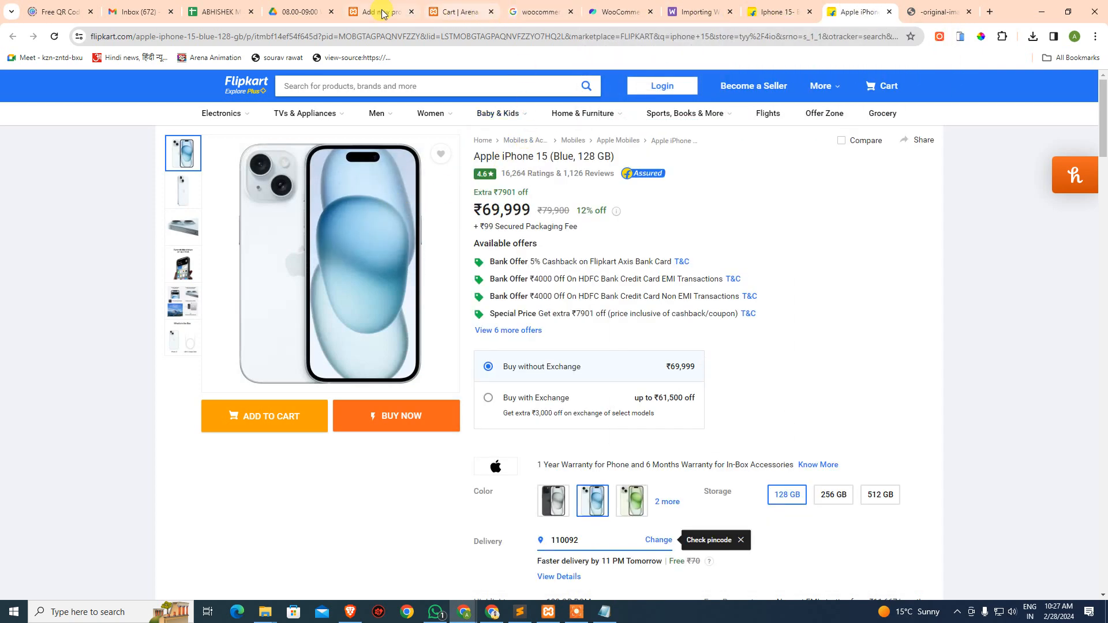
Step: Return to the WordPress new product form, review its product data, and activate the product name field
{"action": "left_click", "coordinate": [381, 13]}
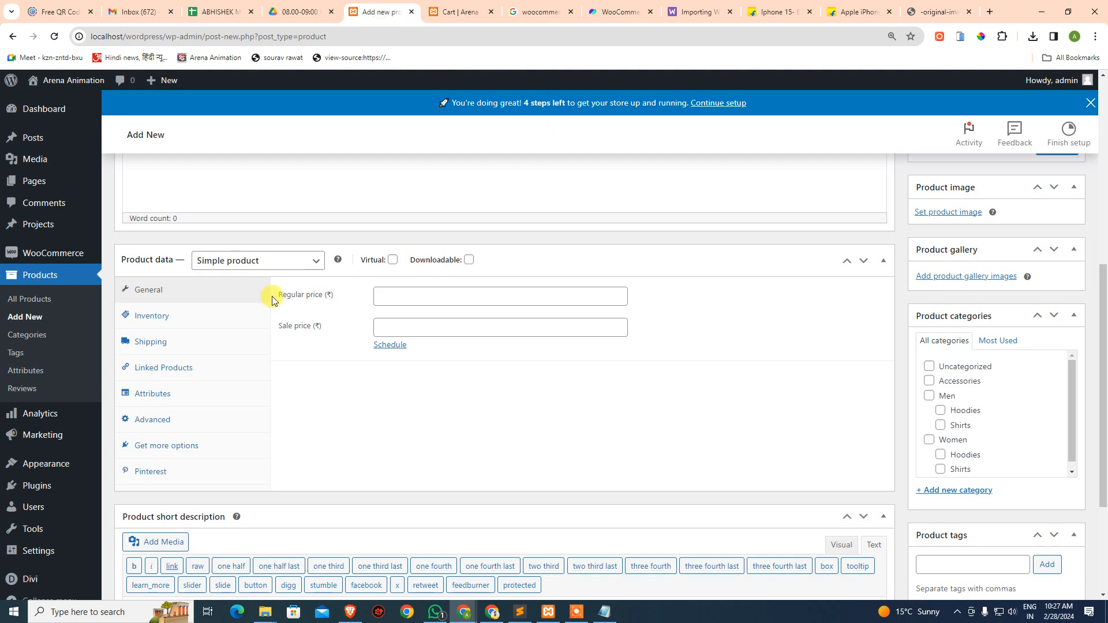
{"action": "scroll", "coordinate": [332, 452], "scroll_direction": "up", "scroll_amount": 6}
{"action": "scroll", "coordinate": [333, 452], "scroll_direction": "down", "scroll_amount": 5}
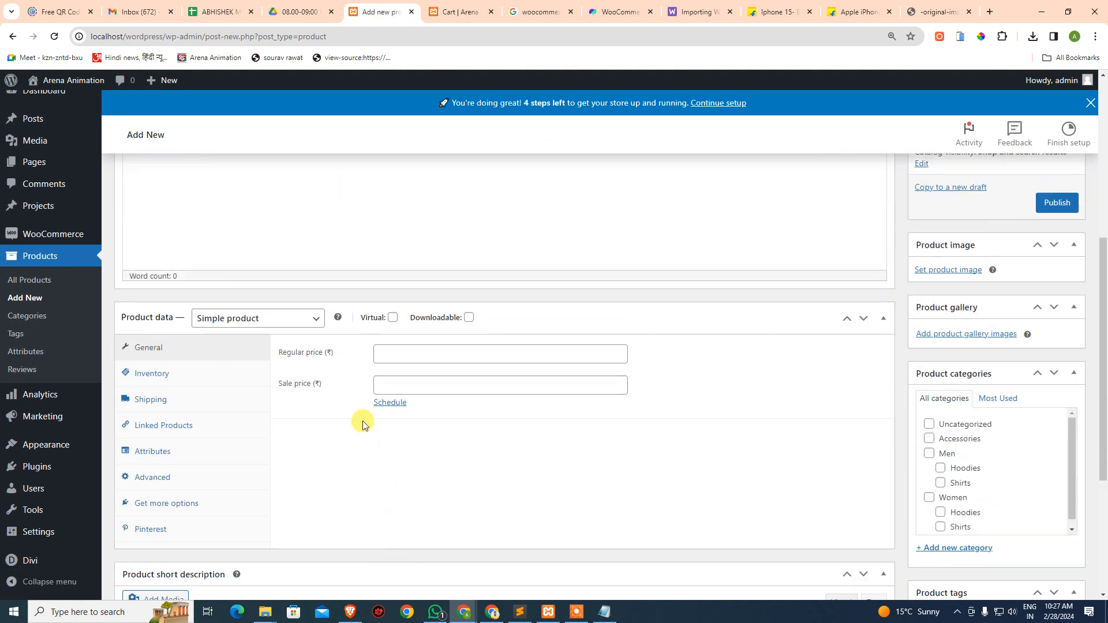
{"action": "scroll", "coordinate": [361, 420], "scroll_direction": "up", "scroll_amount": 5}
{"action": "left_click", "coordinate": [248, 193]}
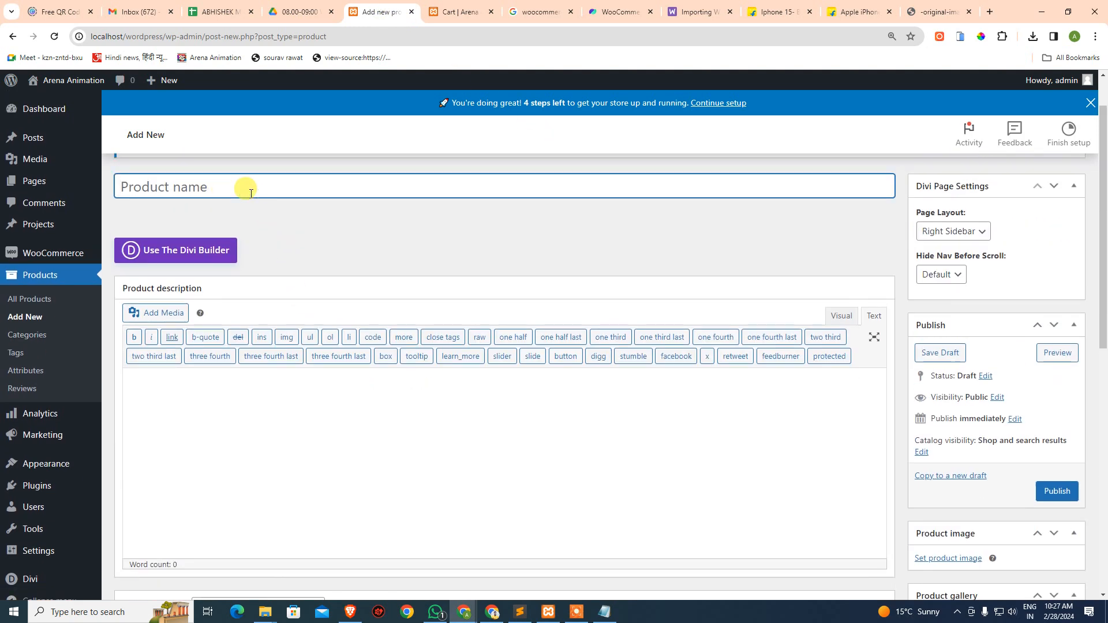
{"action": "scroll", "coordinate": [247, 191], "scroll_direction": "up", "scroll_amount": 1}
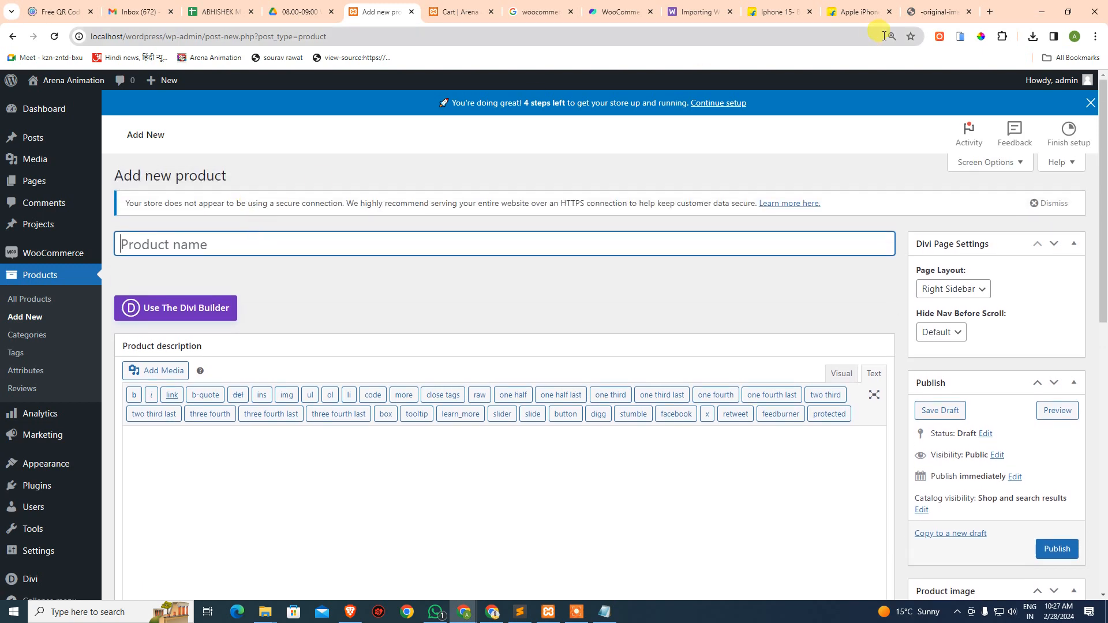
Step: Copy the full product title, Apple iPhone 15 (Blue, 128 GB), from the Flipkart listing
{"action": "left_click", "coordinate": [915, 4]}
{"action": "left_click", "coordinate": [854, 10]}
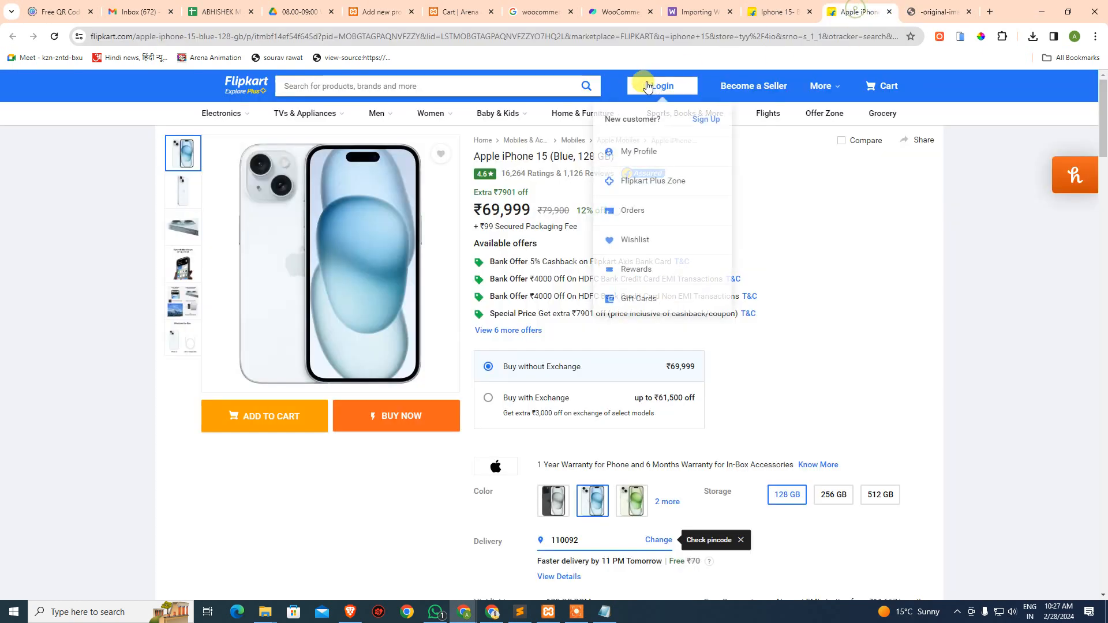
{"action": "left_click_drag", "start_coordinate": [475, 155], "coordinate": [617, 157]}
{"action": "key", "text": "ctrl+c"}
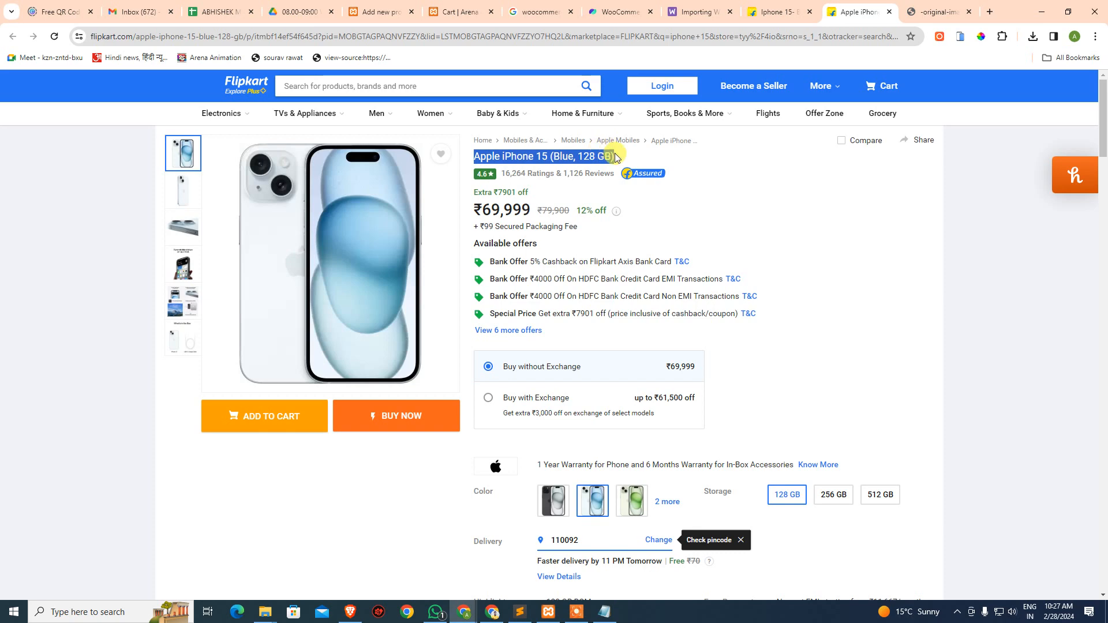
Step: Close the WooCommerce documentation and Google search tabs, and paste Apple iPhone 15 (Blue, 128 GB) as the new product's name
{"action": "left_click", "coordinate": [776, 11]}
{"action": "left_click", "coordinate": [674, 14]}
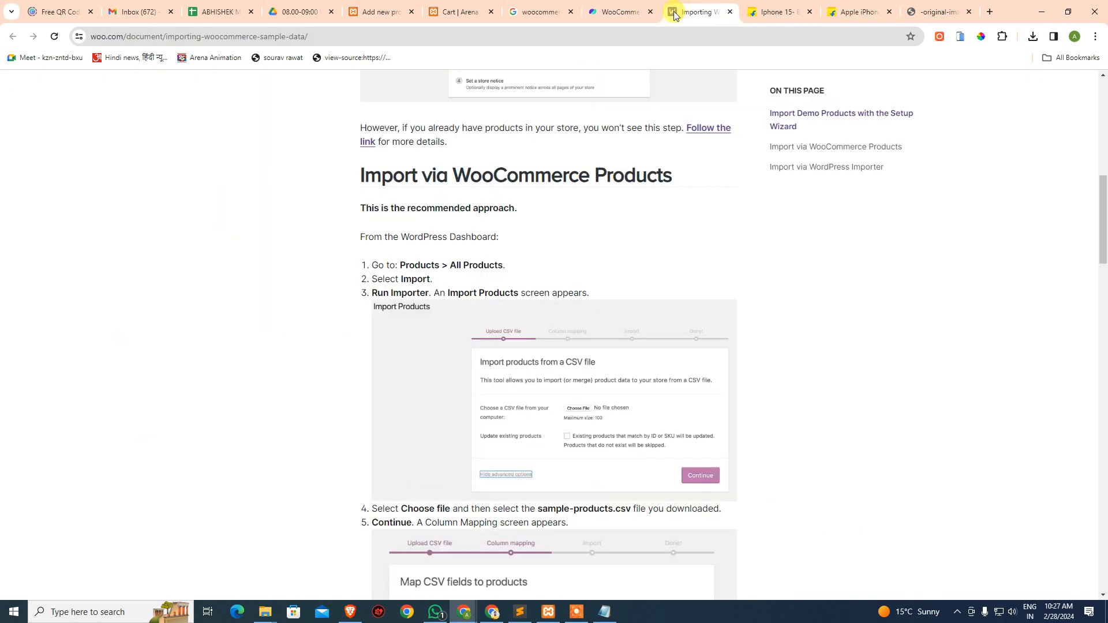
{"action": "middle_click", "coordinate": [675, 14]}
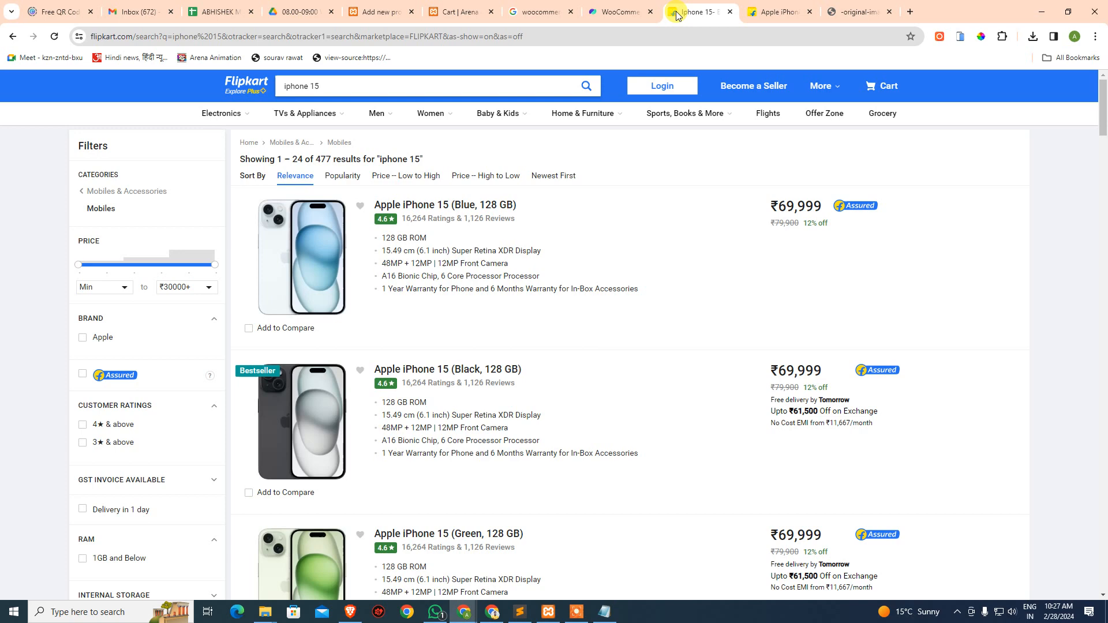
{"action": "middle_click", "coordinate": [620, 14]}
{"action": "middle_click", "coordinate": [545, 14]}
{"action": "left_click", "coordinate": [460, 13]}
{"action": "left_click", "coordinate": [383, 12]}
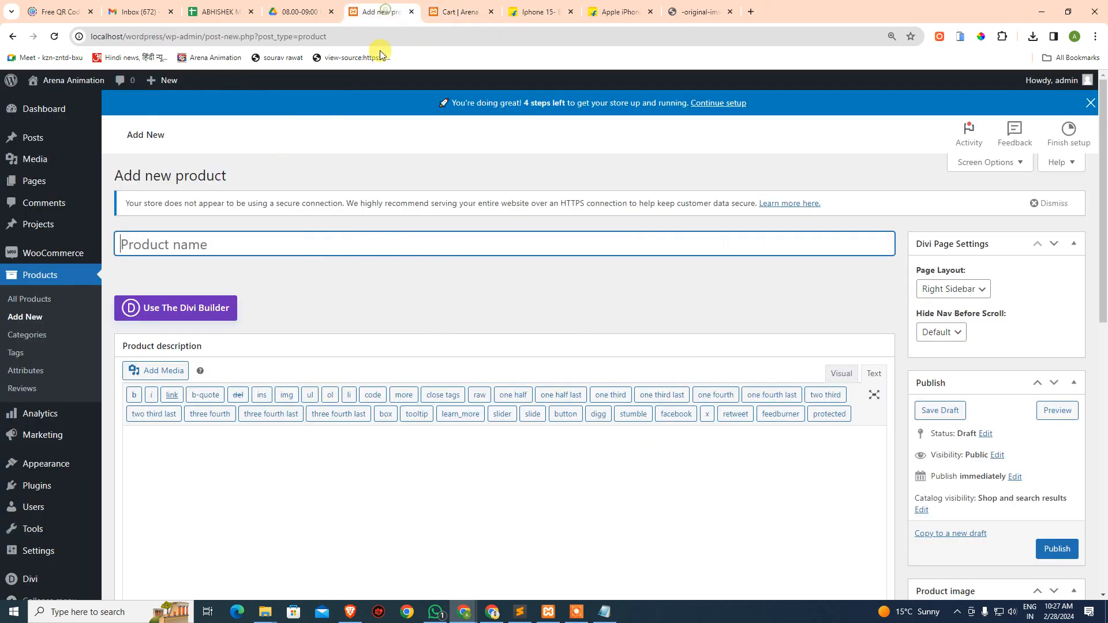
{"action": "key", "text": "ctrl+v"}
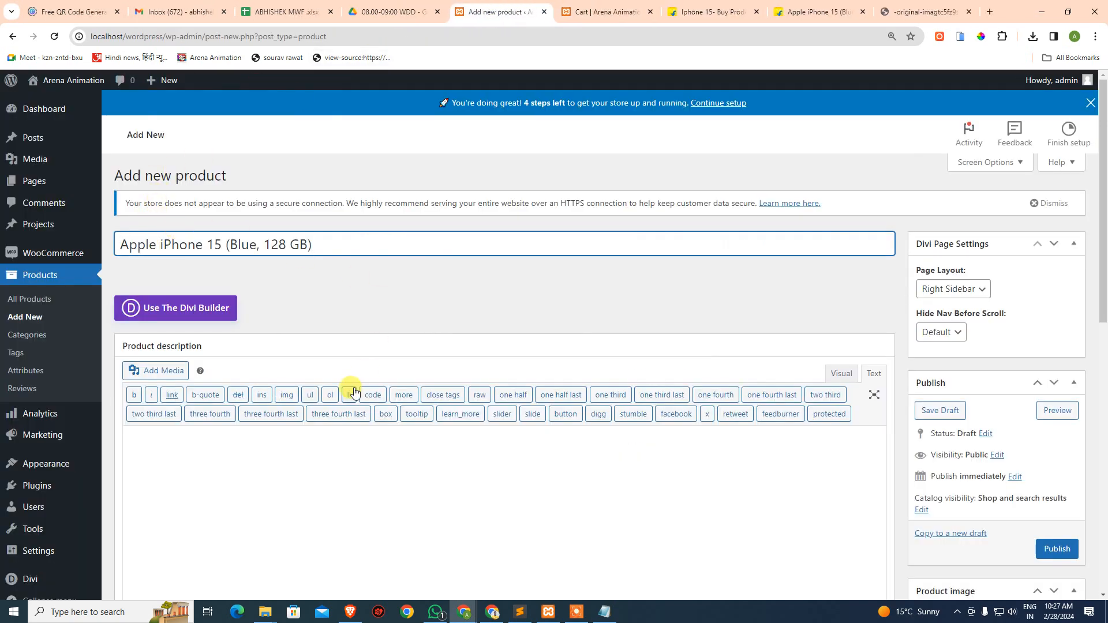
Step: Try to set the product's sale price to 69999 while the regular price is still empty
{"action": "scroll", "coordinate": [343, 457], "scroll_direction": "down", "scroll_amount": 5}
{"action": "scroll", "coordinate": [346, 466], "scroll_direction": "down", "scroll_amount": 3}
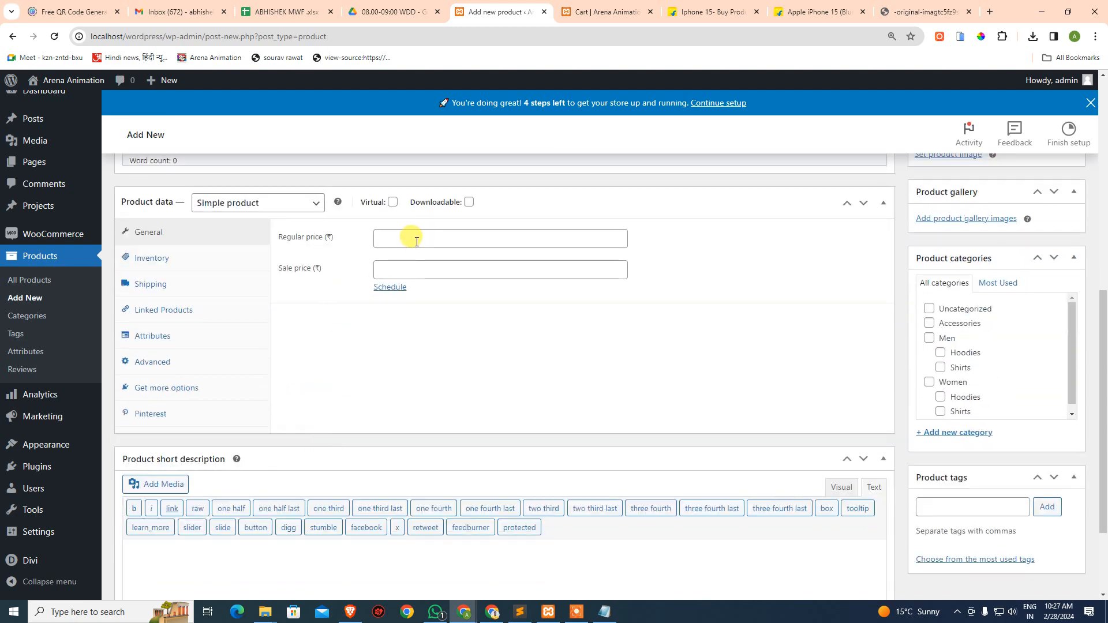
{"action": "left_click", "coordinate": [408, 265]}
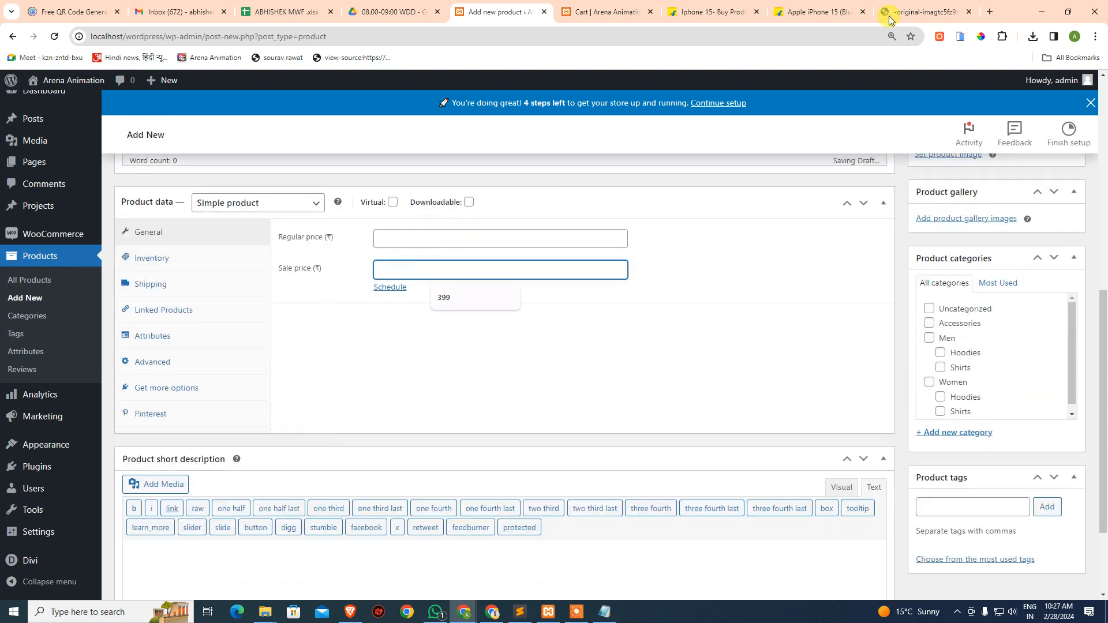
{"action": "left_click", "coordinate": [912, 8]}
{"action": "left_click", "coordinate": [823, 11]}
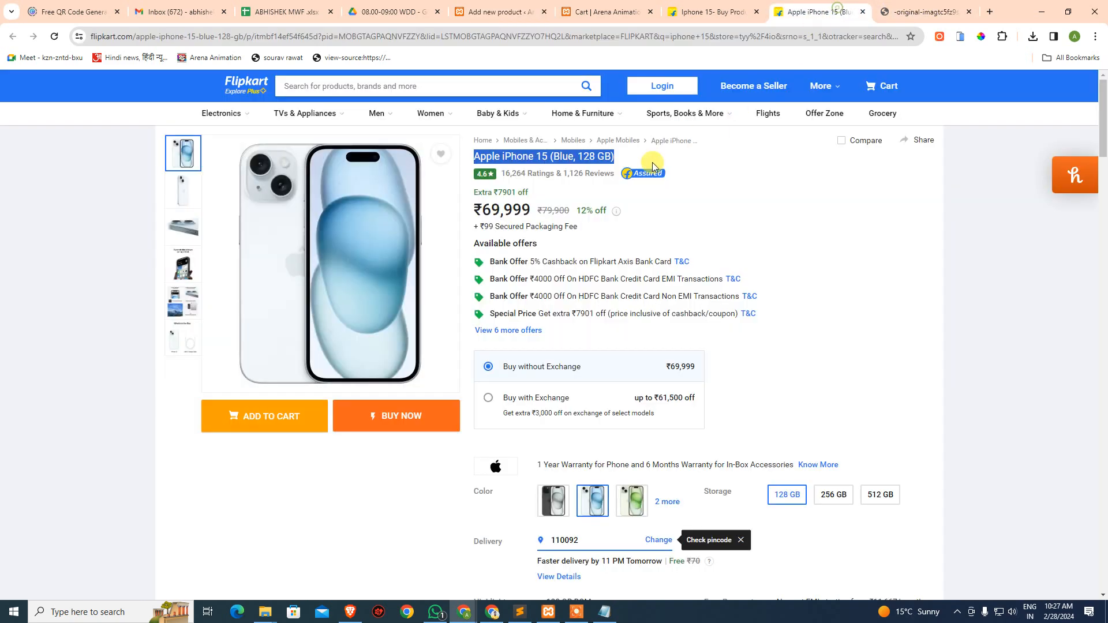
{"action": "left_click", "coordinate": [508, 12]}
{"action": "type", "text": "69999"}
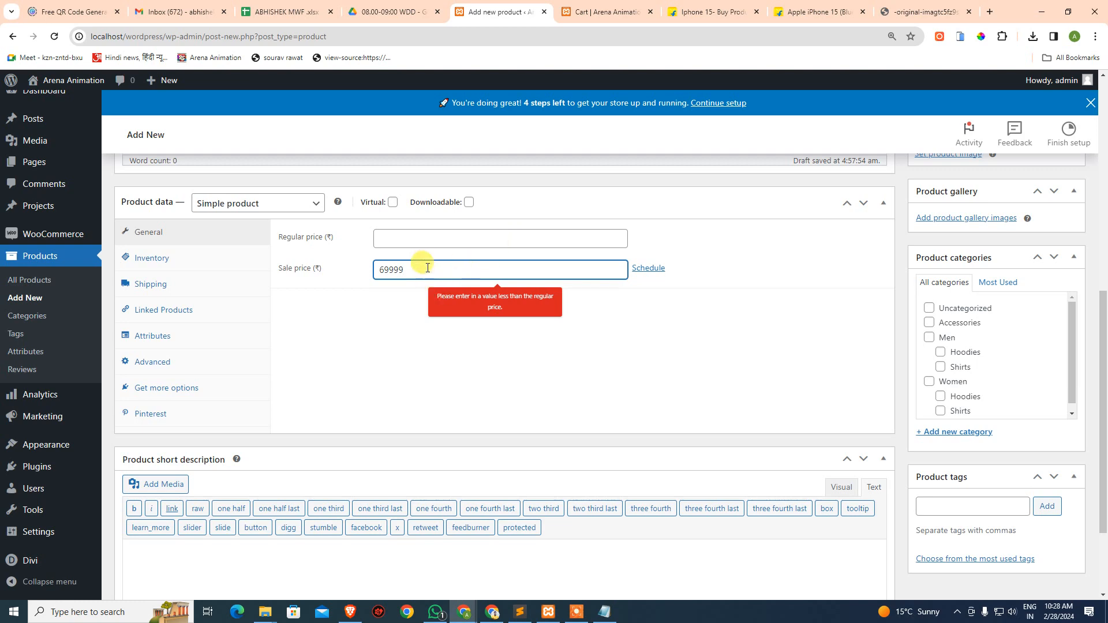
Step: Check the listing's original price, and set the product's regular price to 79900 and its sale price to 69999
{"action": "left_click", "coordinate": [430, 239]}
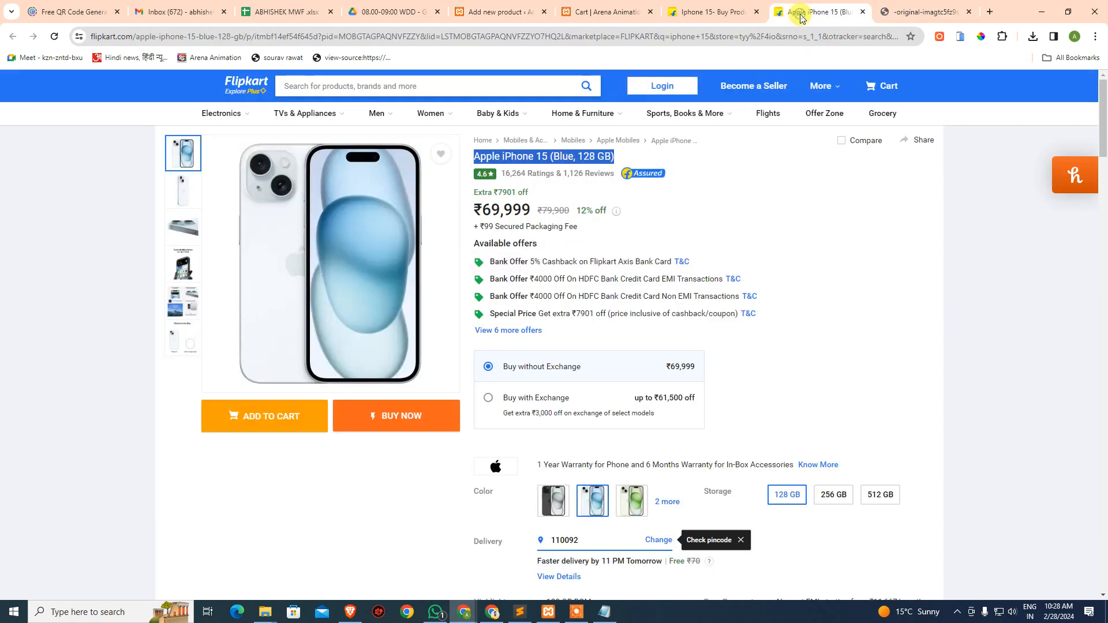
{"action": "left_click", "coordinate": [801, 16]}
{"action": "left_click", "coordinate": [499, 12]}
{"action": "left_click", "coordinate": [472, 235]}
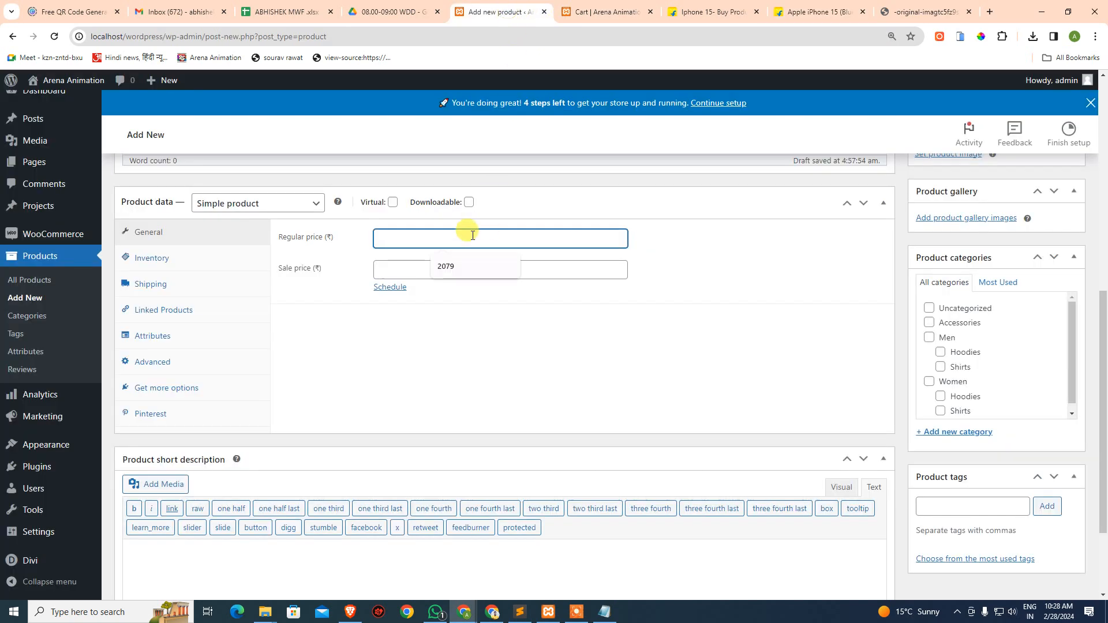
{"action": "type", "text": "79900"}
{"action": "key", "text": "Tab"}
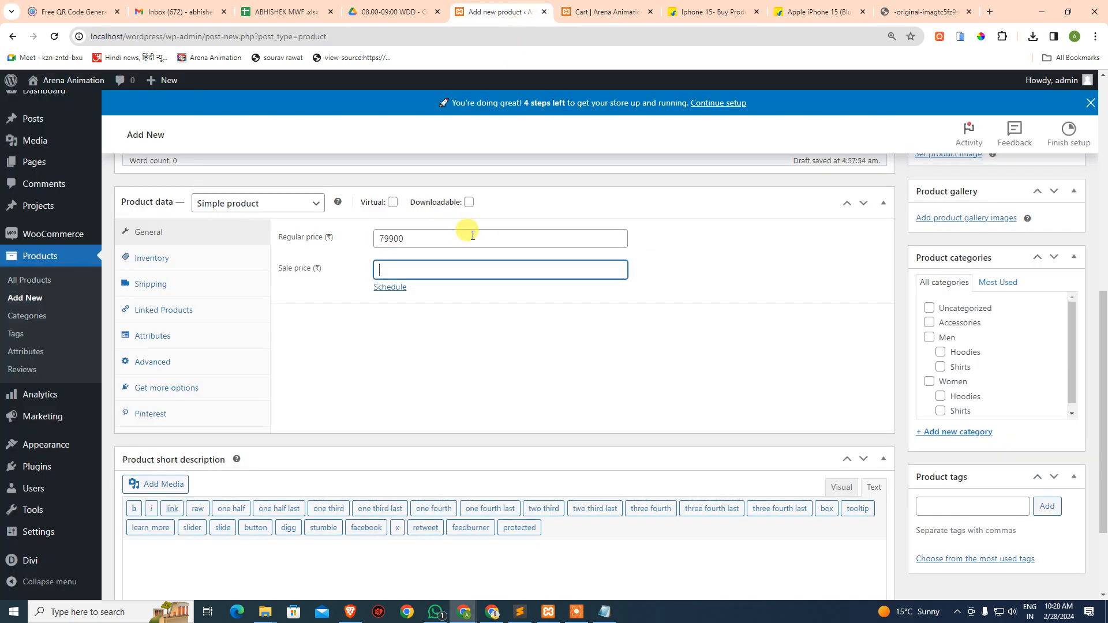
{"action": "type", "text": "69999"}
{"action": "key", "text": "Tab"}
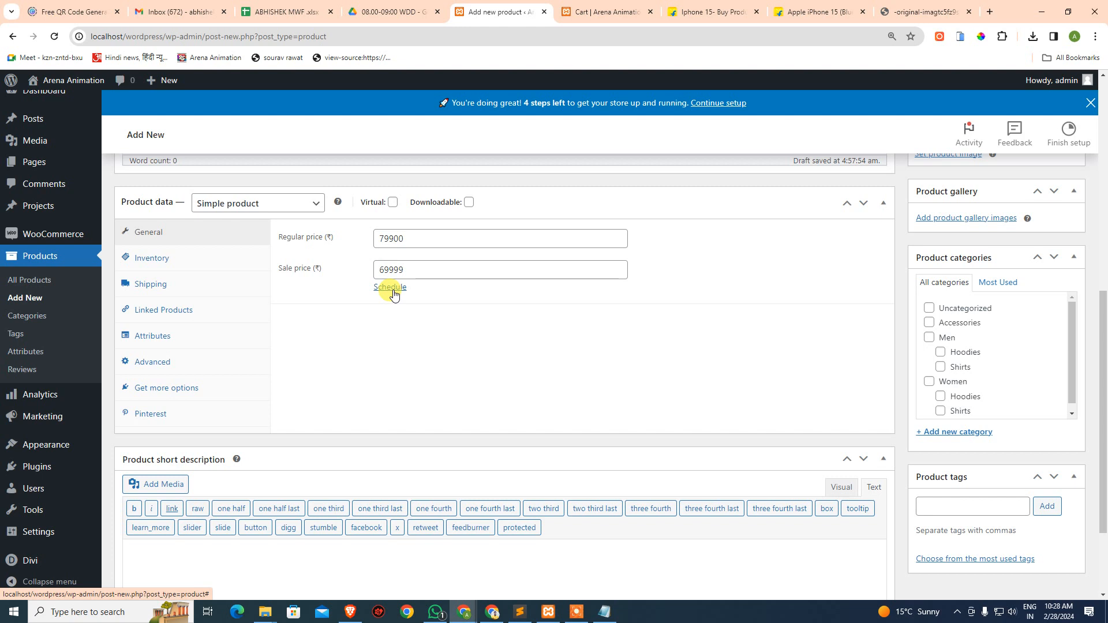
{"action": "left_click", "coordinate": [393, 291]}
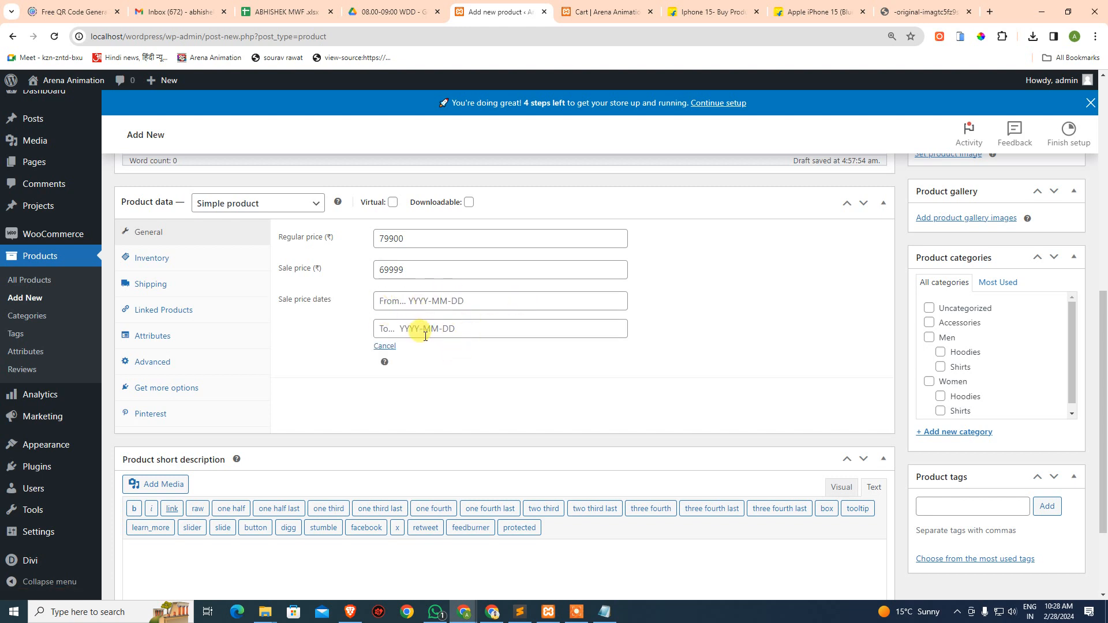
{"action": "left_click", "coordinate": [467, 301]}
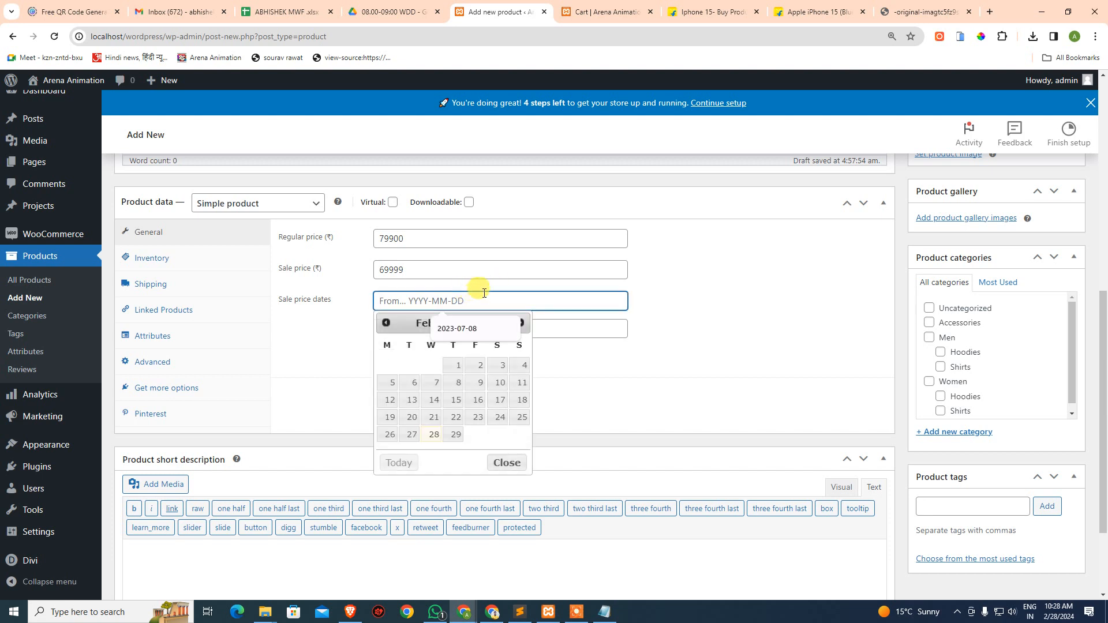
{"action": "left_click", "coordinate": [687, 366]}
{"action": "left_click", "coordinate": [375, 342]}
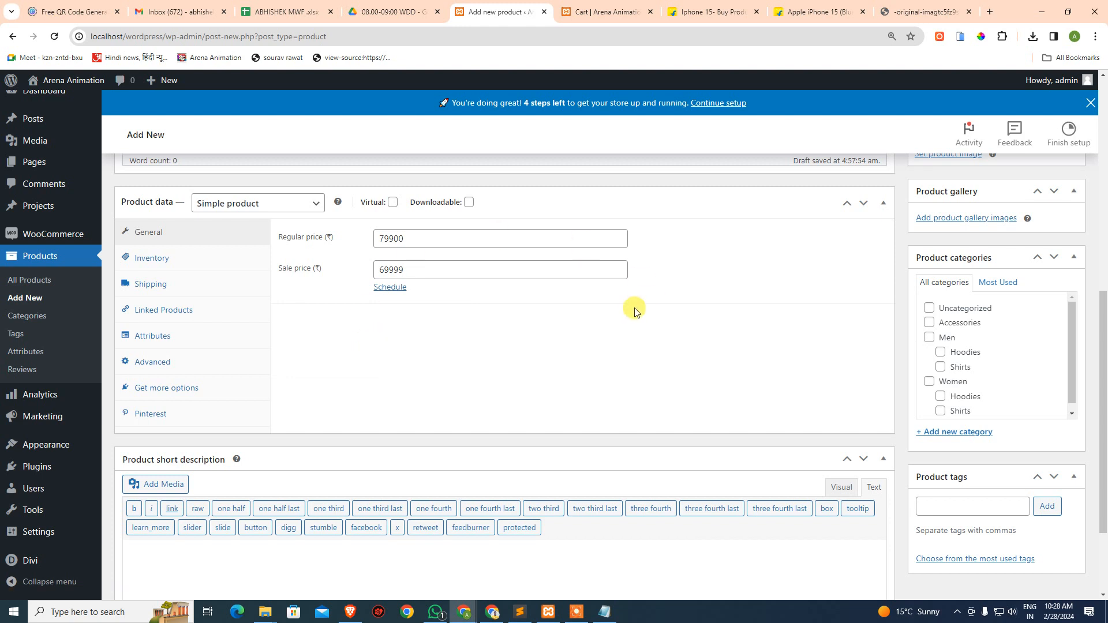
Step: Set the product's stock status to On backorder in its inventory settings
{"action": "left_click", "coordinate": [186, 260]}
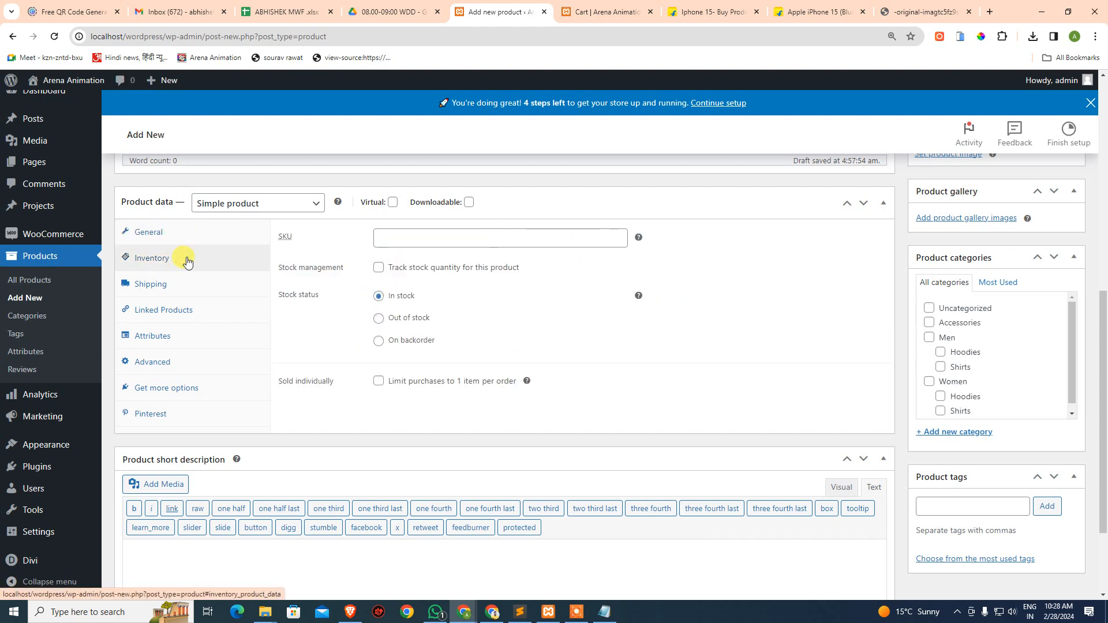
{"action": "left_click", "coordinate": [414, 342]}
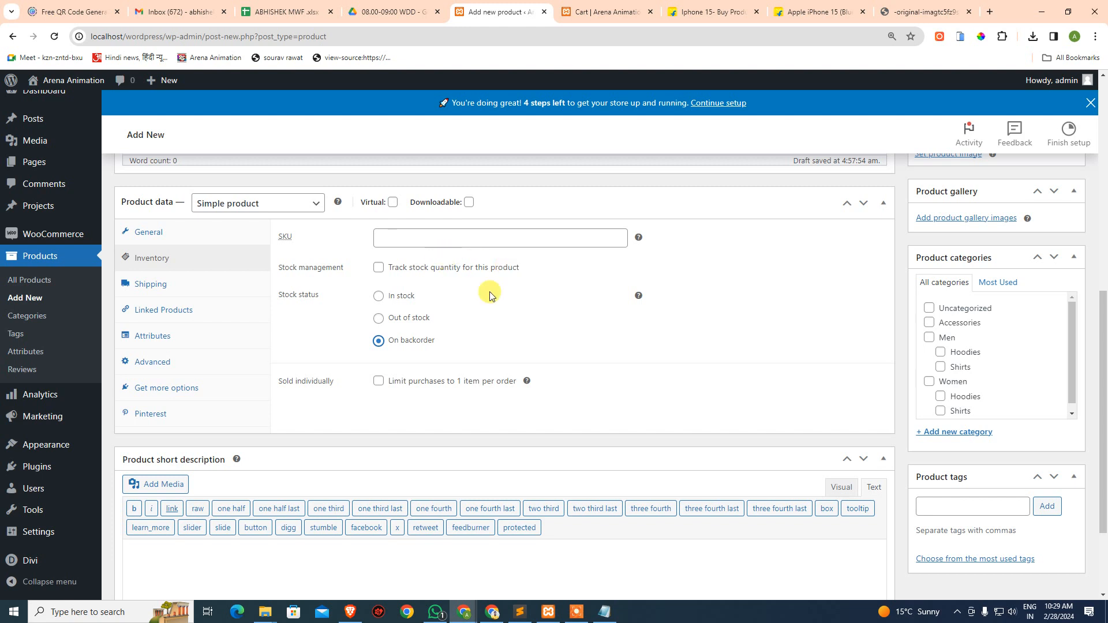
Step: Review the product's shipping, linked products, attributes and advanced settings, and return to its general pricing settings
{"action": "left_click", "coordinate": [149, 284]}
{"action": "left_click", "coordinate": [419, 238]}
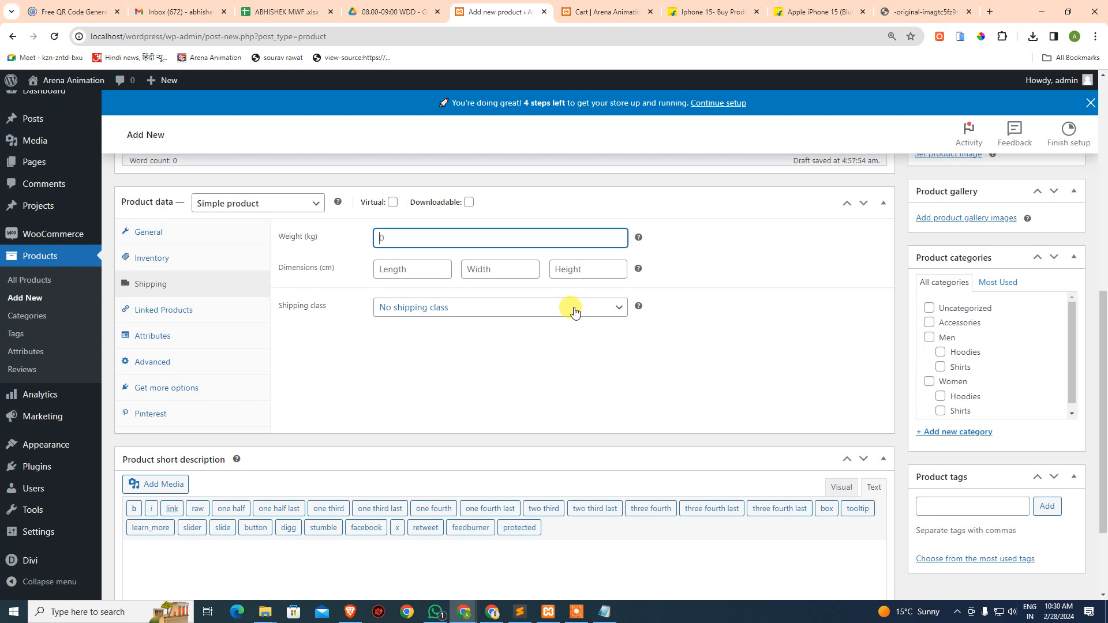
{"action": "left_click", "coordinate": [195, 313]}
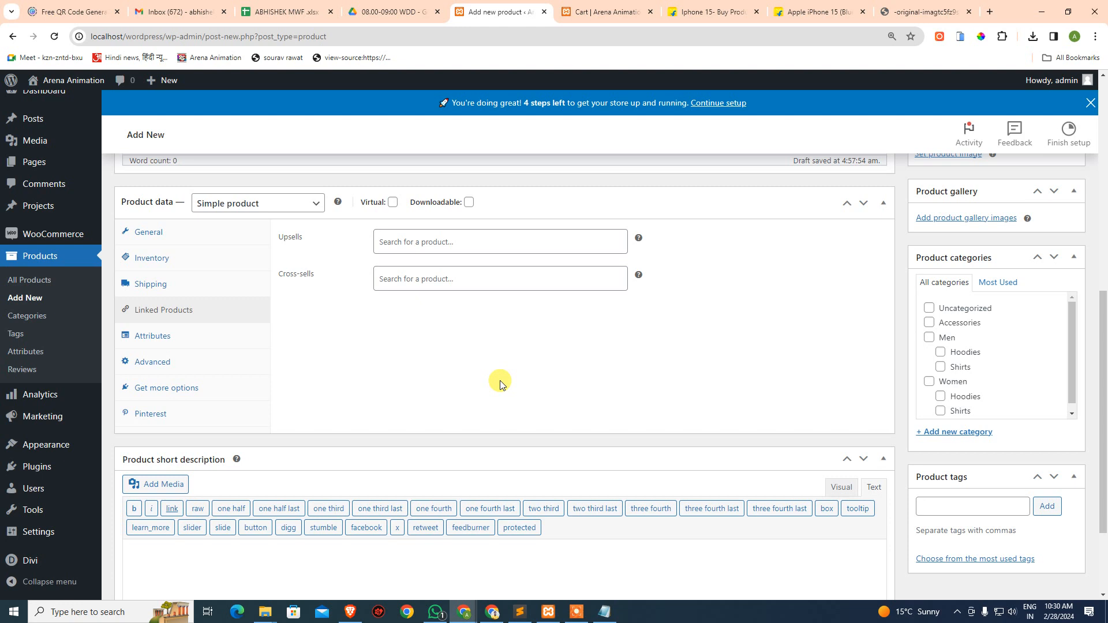
{"action": "left_click", "coordinate": [154, 335]}
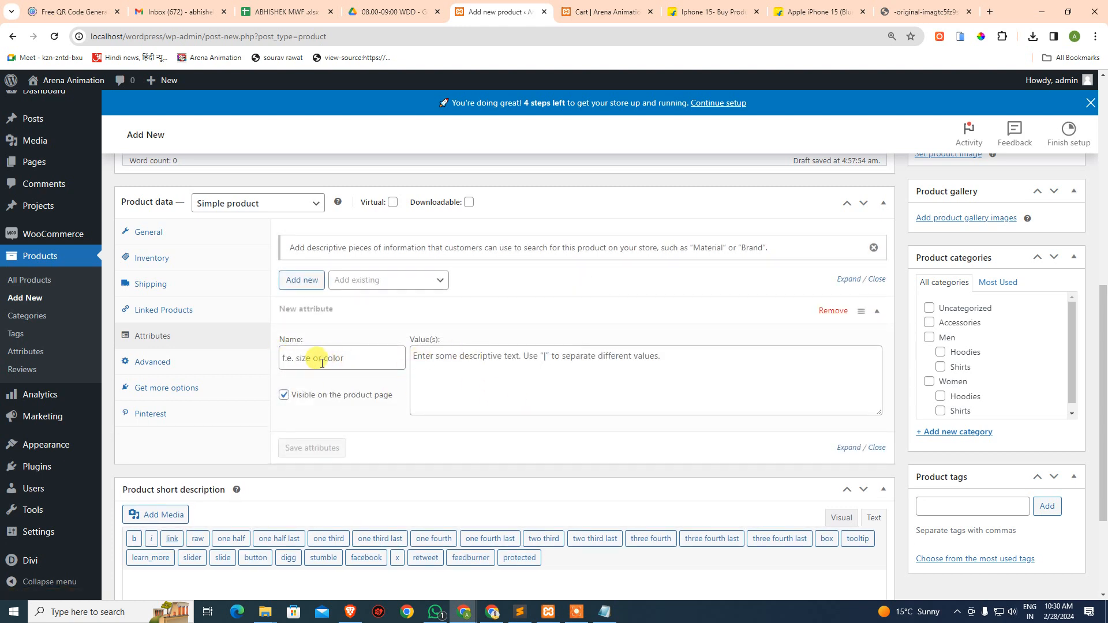
{"action": "left_click", "coordinate": [163, 361]}
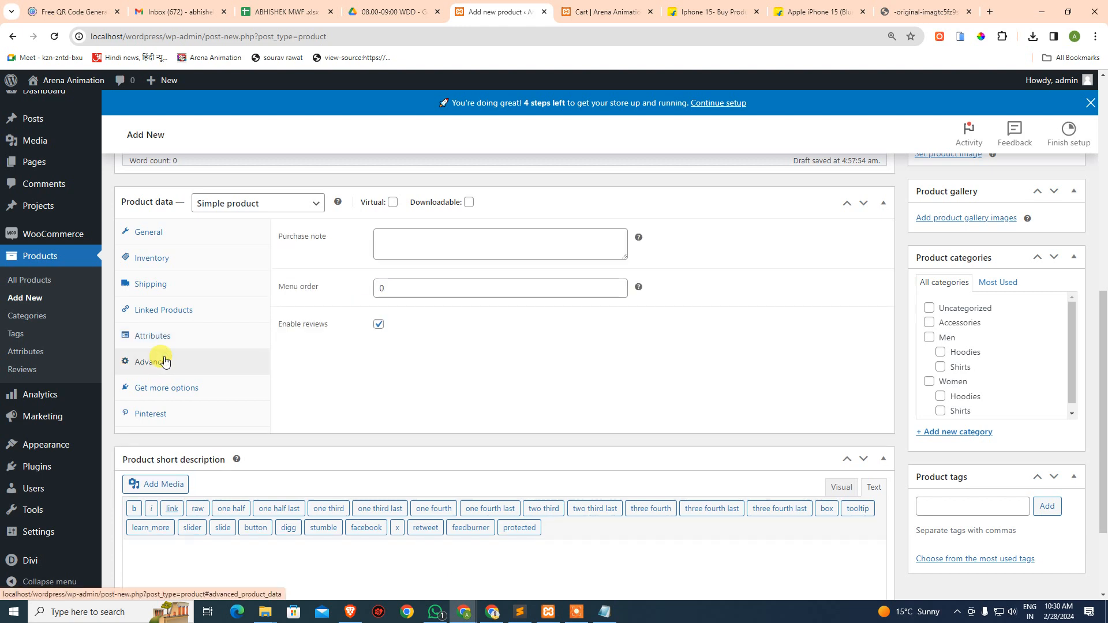
{"action": "left_click", "coordinate": [426, 243]}
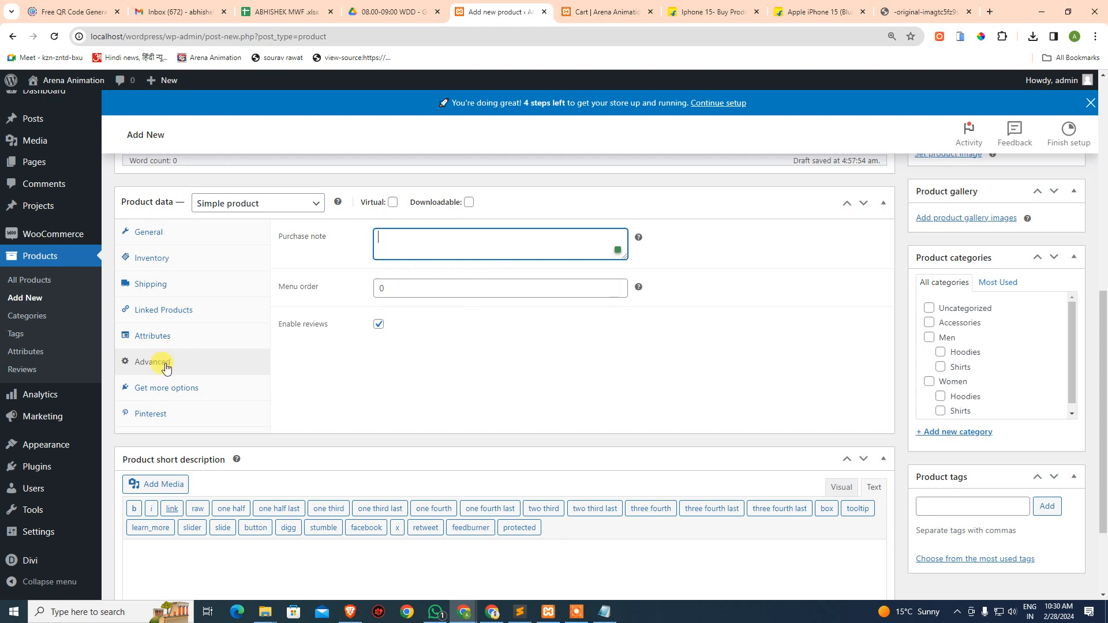
{"action": "left_click", "coordinate": [158, 237]}
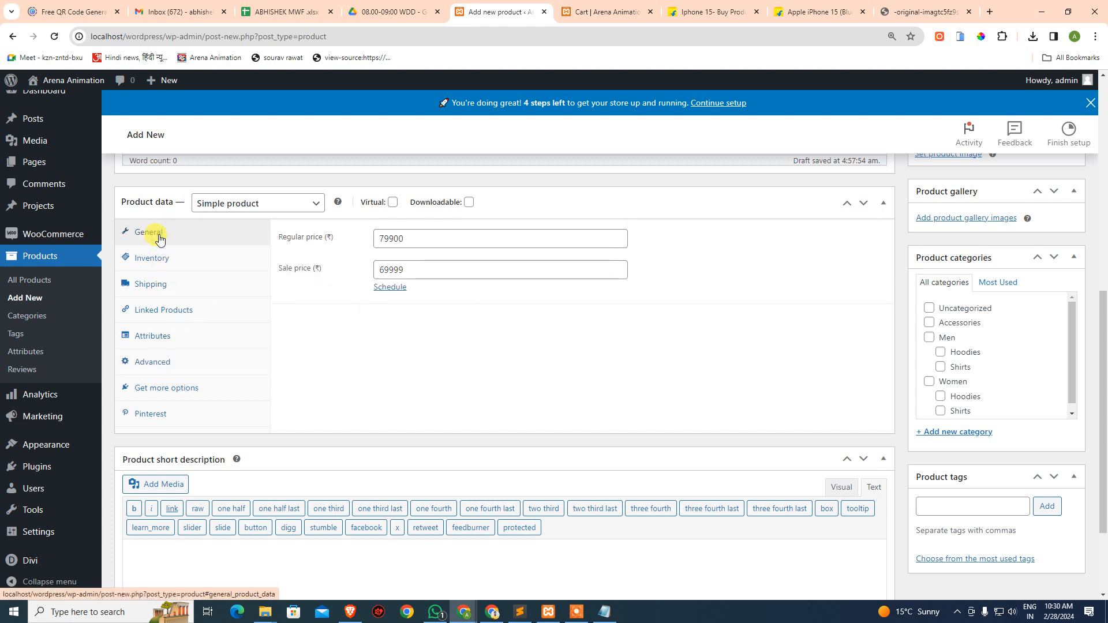
Step: Try the Grouped product and External/Affiliate product types, checking the grouped type's attributes and the external type's product URL option
{"action": "left_click", "coordinate": [247, 206]}
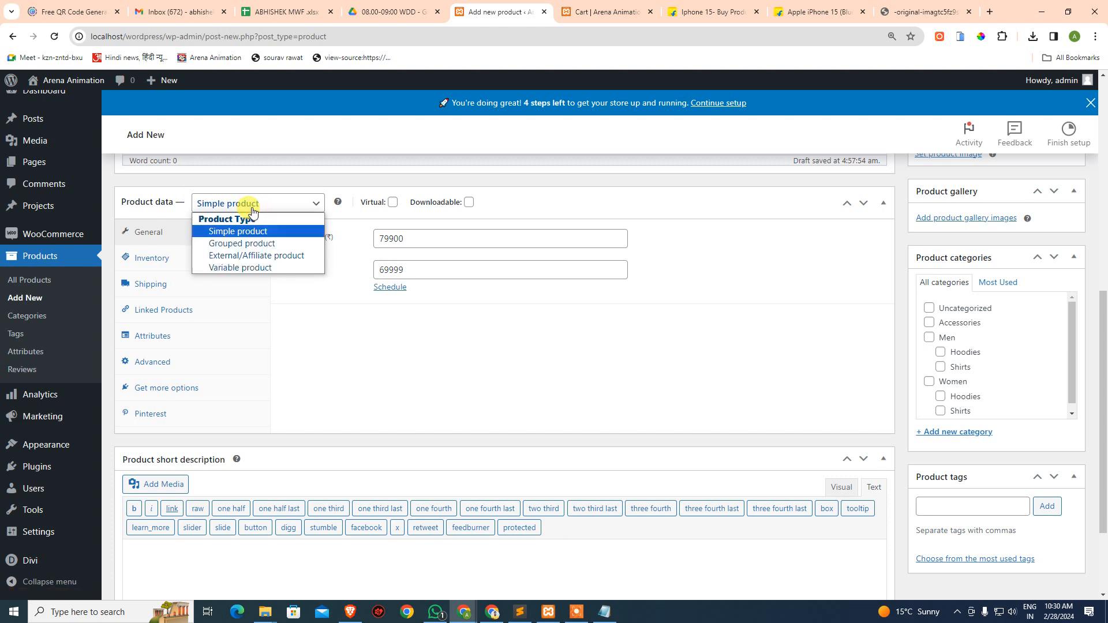
{"action": "left_click", "coordinate": [256, 243]}
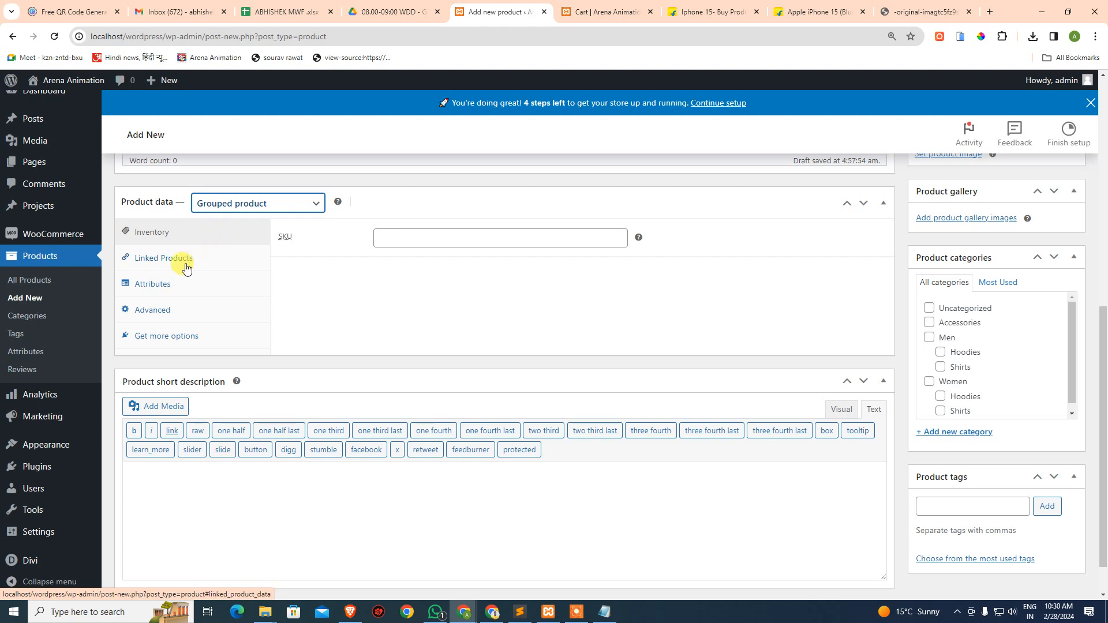
{"action": "left_click", "coordinate": [162, 289]}
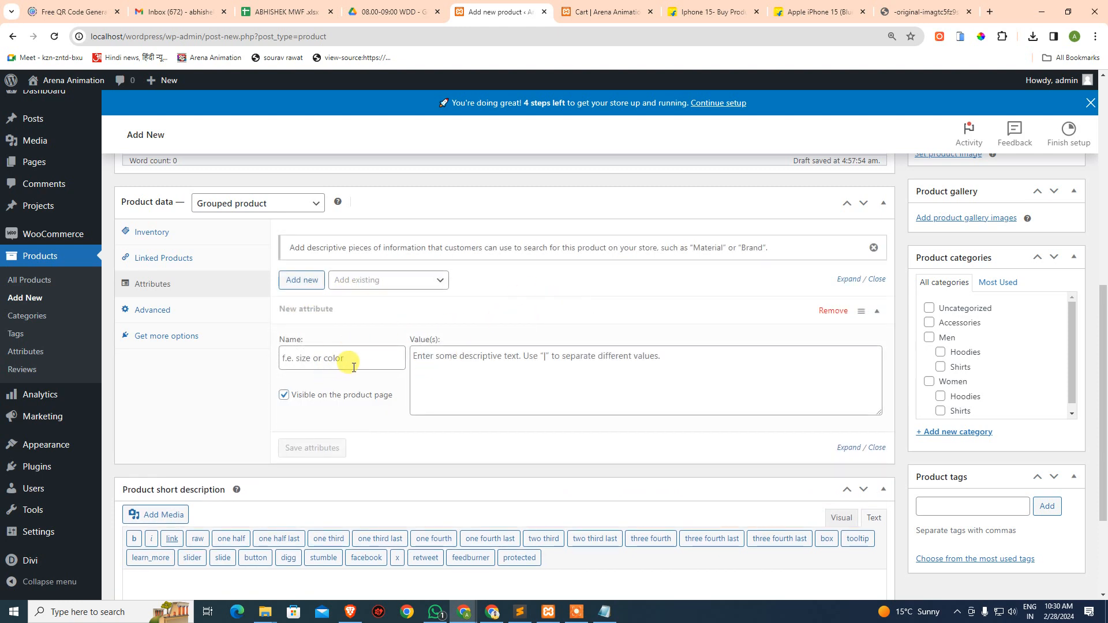
{"action": "left_click", "coordinate": [173, 236]}
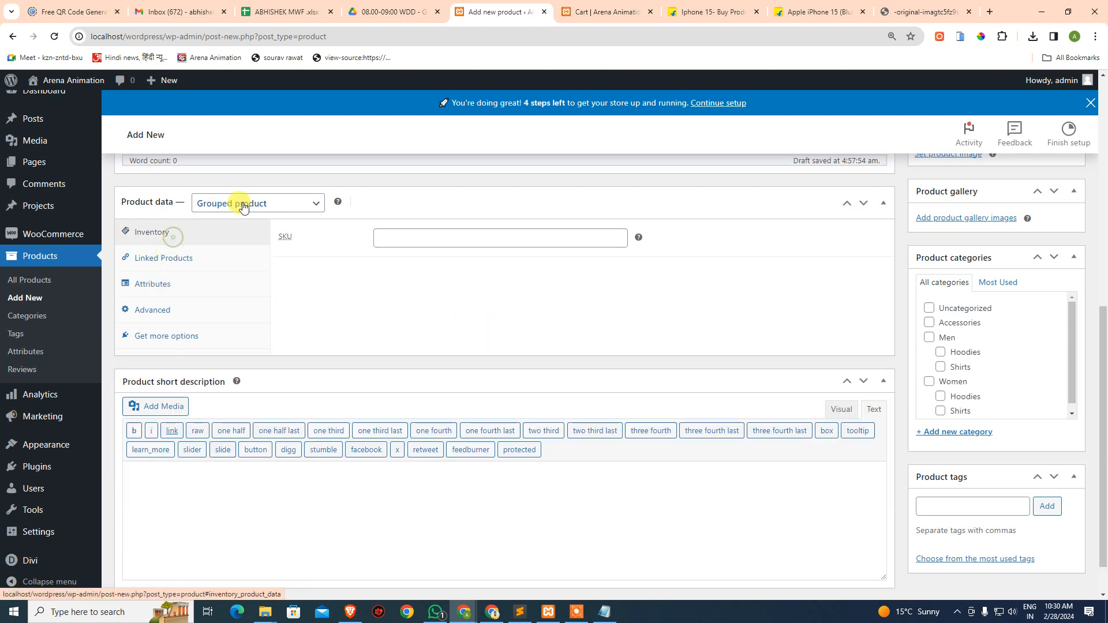
{"action": "left_click", "coordinate": [240, 205]}
{"action": "left_click", "coordinate": [237, 258]}
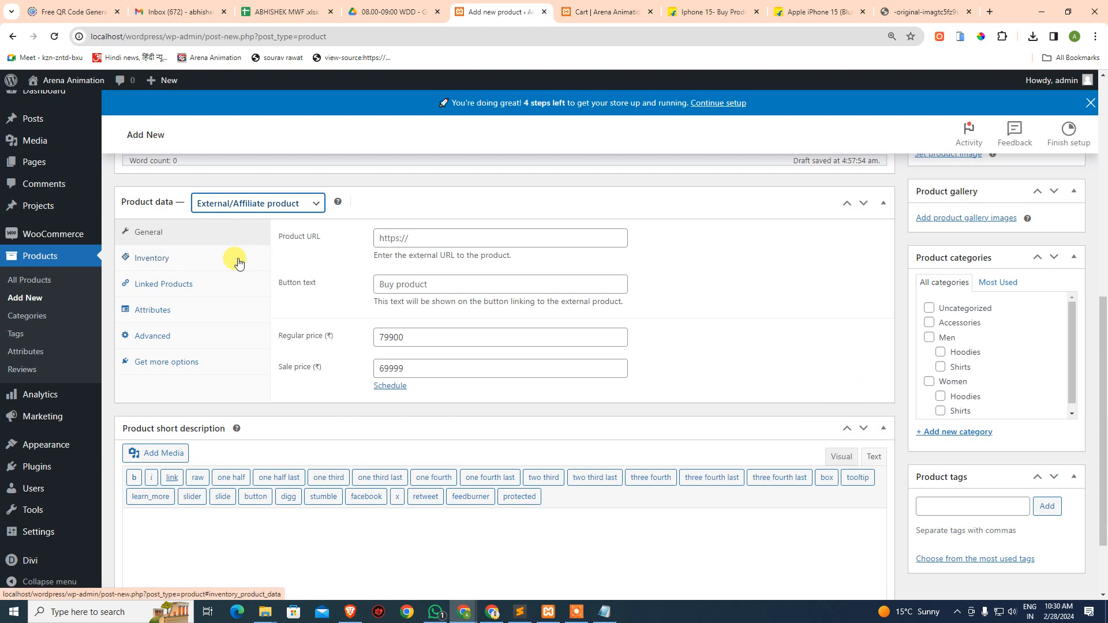
{"action": "left_click", "coordinate": [421, 240]}
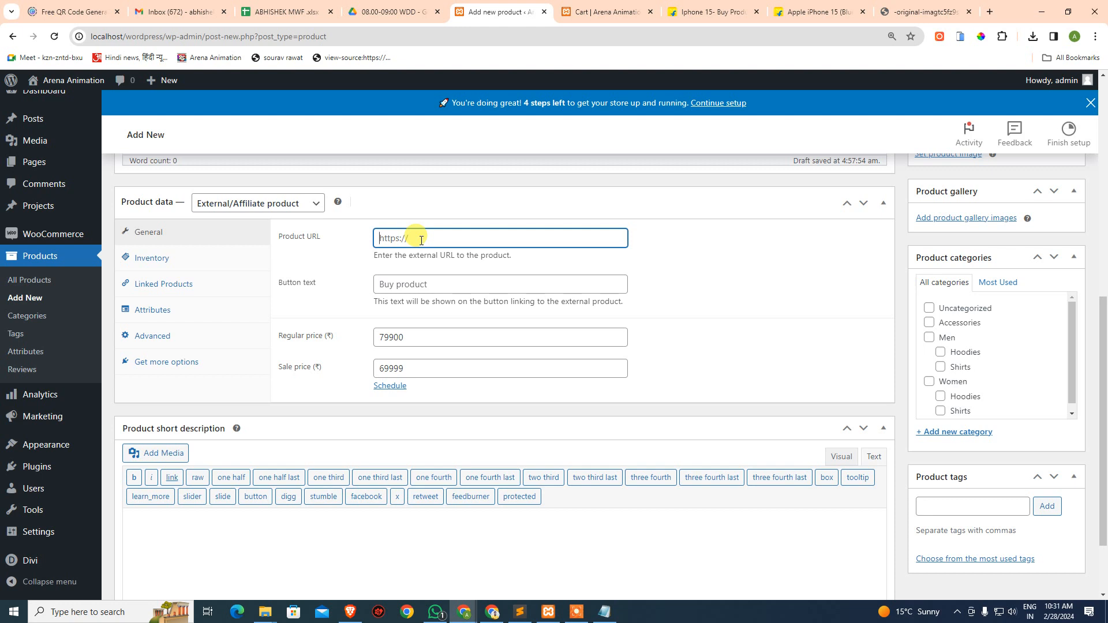
Step: Try the Variable product type, review its attributes and variations, and set the product type back to Simple product
{"action": "left_click", "coordinate": [280, 206]}
{"action": "left_click", "coordinate": [264, 268]}
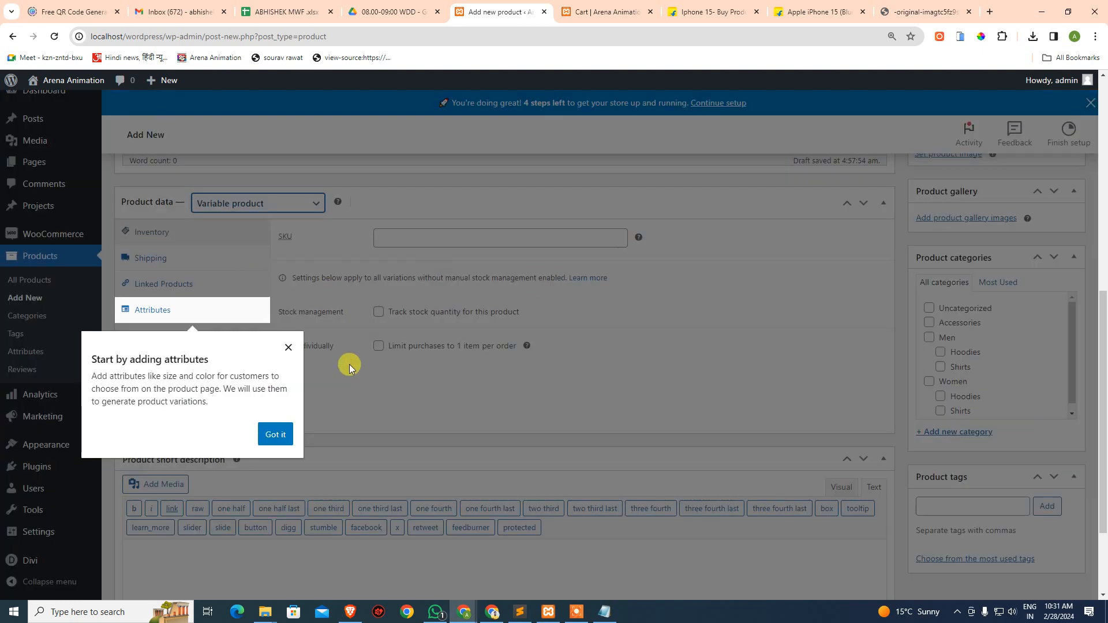
{"action": "left_click", "coordinate": [278, 437]}
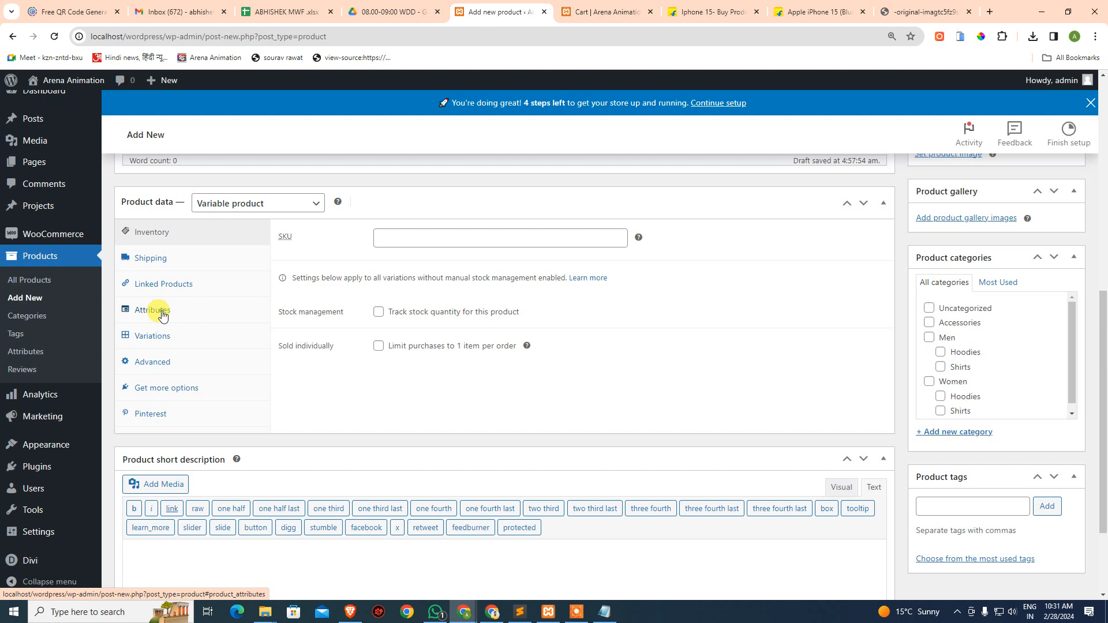
{"action": "left_click", "coordinate": [162, 315]}
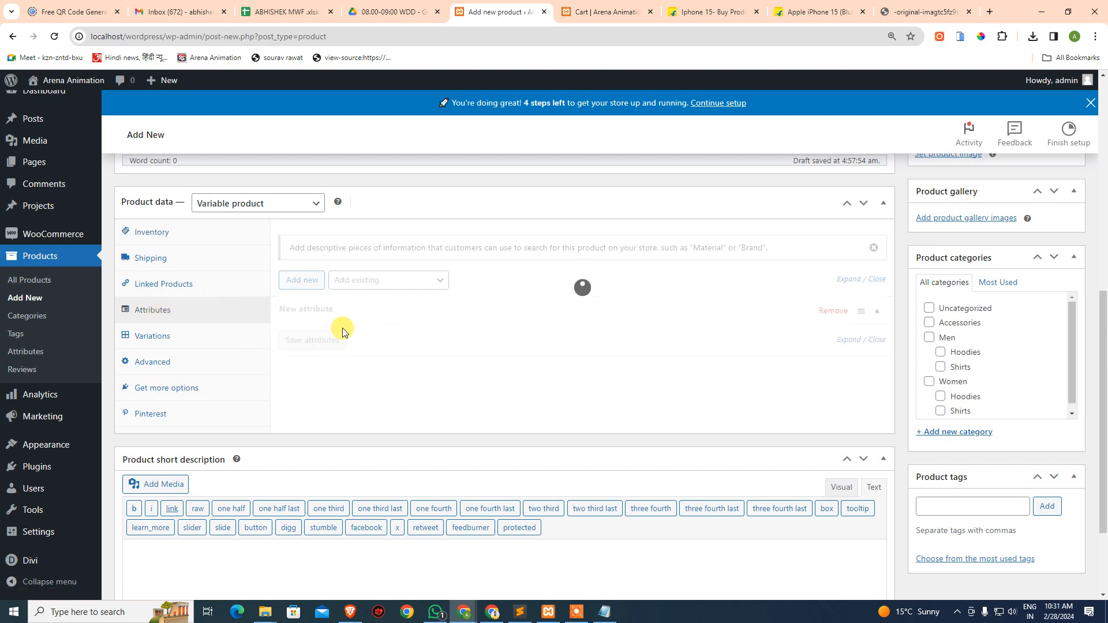
{"action": "left_click", "coordinate": [189, 342]}
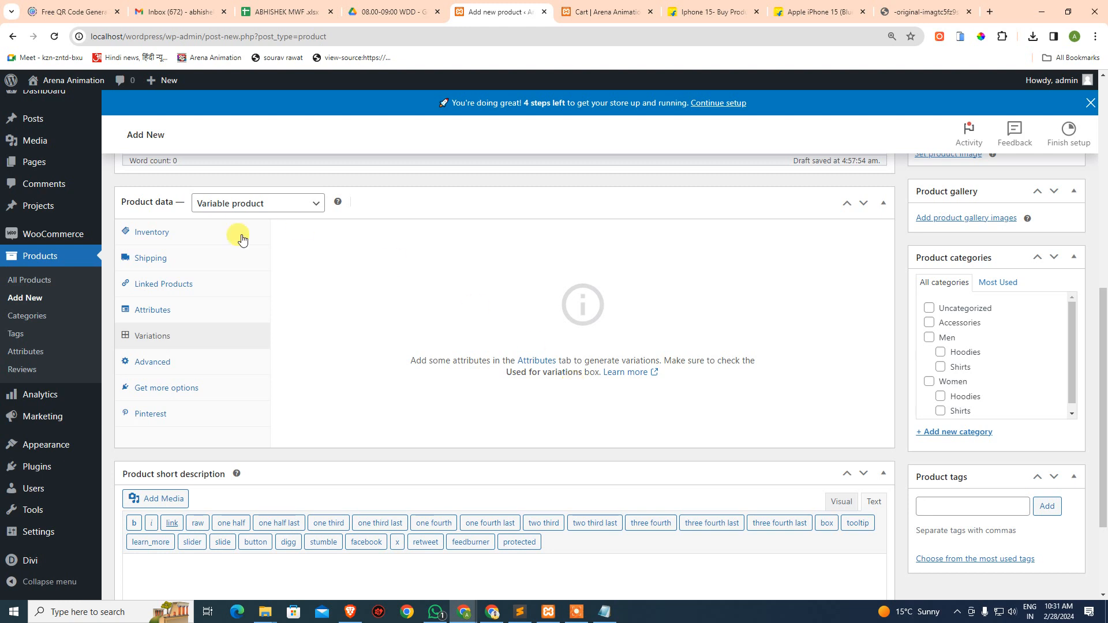
{"action": "left_click", "coordinate": [268, 205]}
{"action": "left_click", "coordinate": [231, 231]}
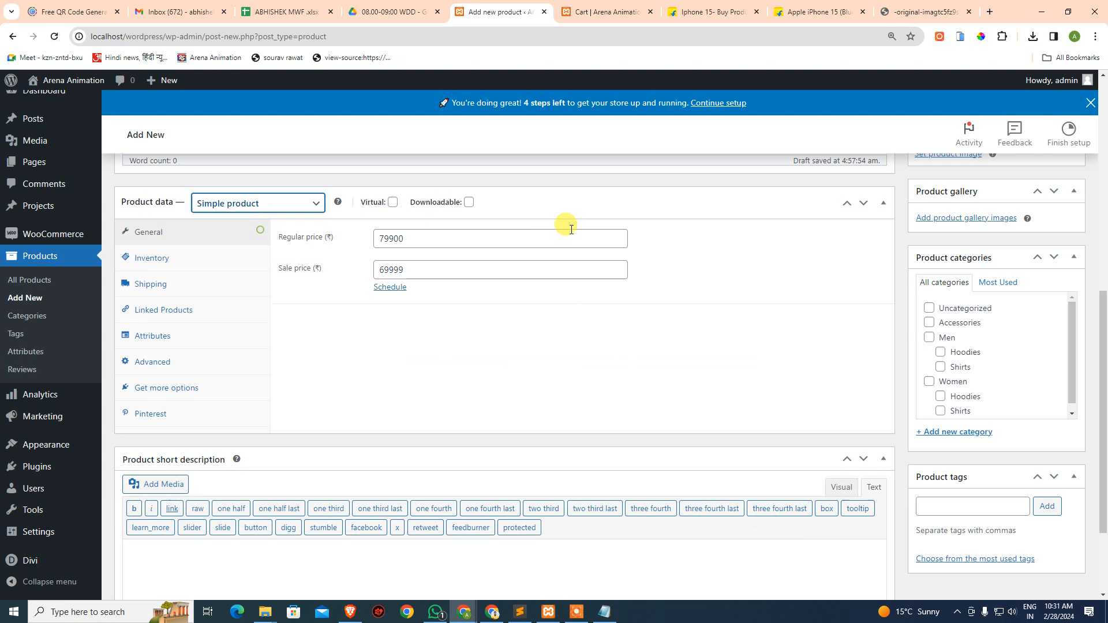
{"action": "left_click", "coordinate": [421, 238]}
{"action": "left_click", "coordinate": [434, 269]}
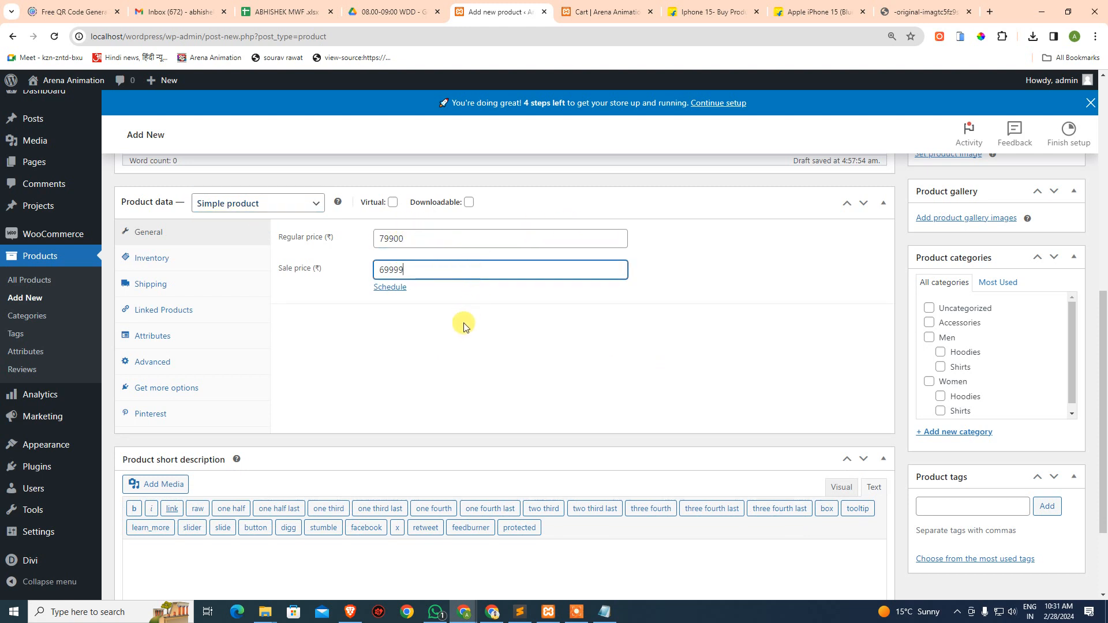
Step: Copy the full description paragraph from the Flipkart Apple iPhone 15 (Blue, 128 GB) listing
{"action": "scroll", "coordinate": [616, 379], "scroll_direction": "down", "scroll_amount": 2}
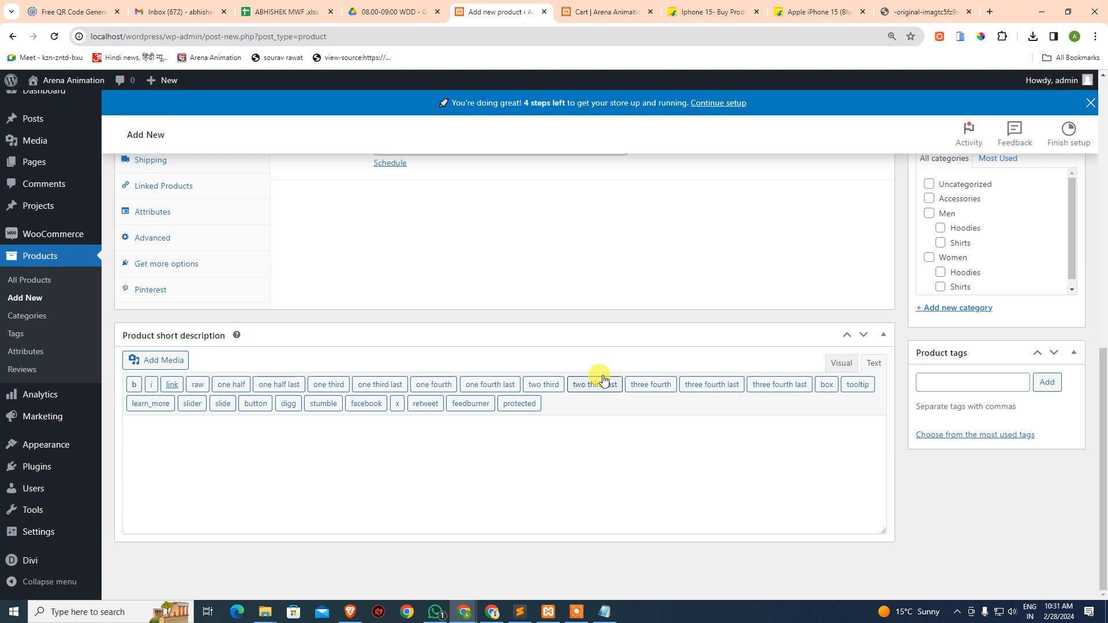
{"action": "left_click", "coordinate": [556, 444]}
{"action": "left_click", "coordinate": [713, 11]}
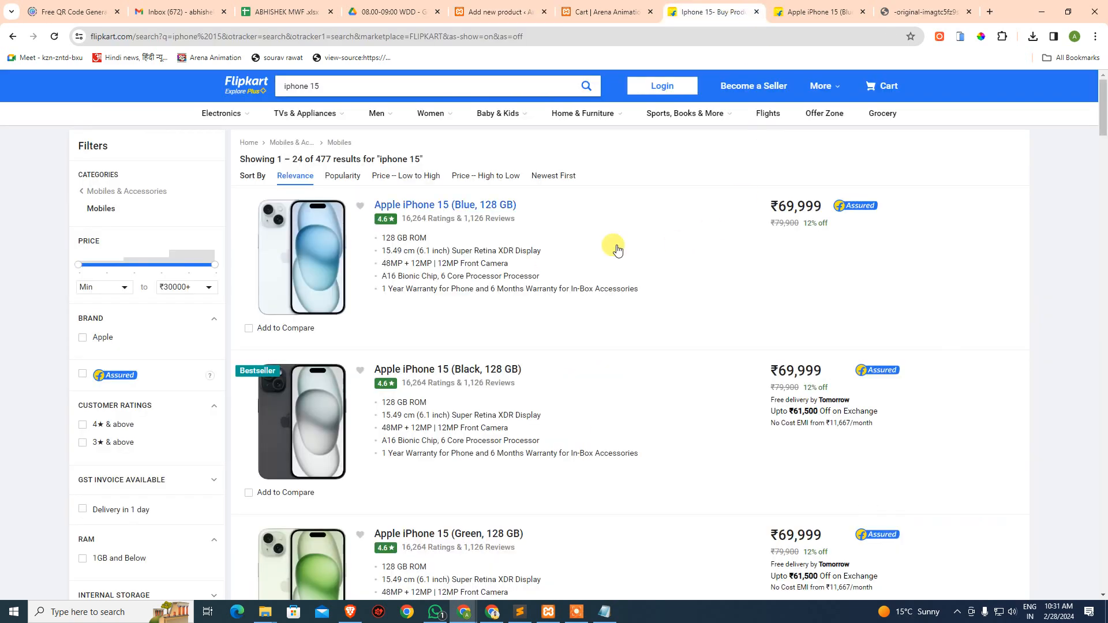
{"action": "left_click", "coordinate": [813, 14]}
{"action": "scroll", "coordinate": [739, 202], "scroll_direction": "down", "scroll_amount": 12}
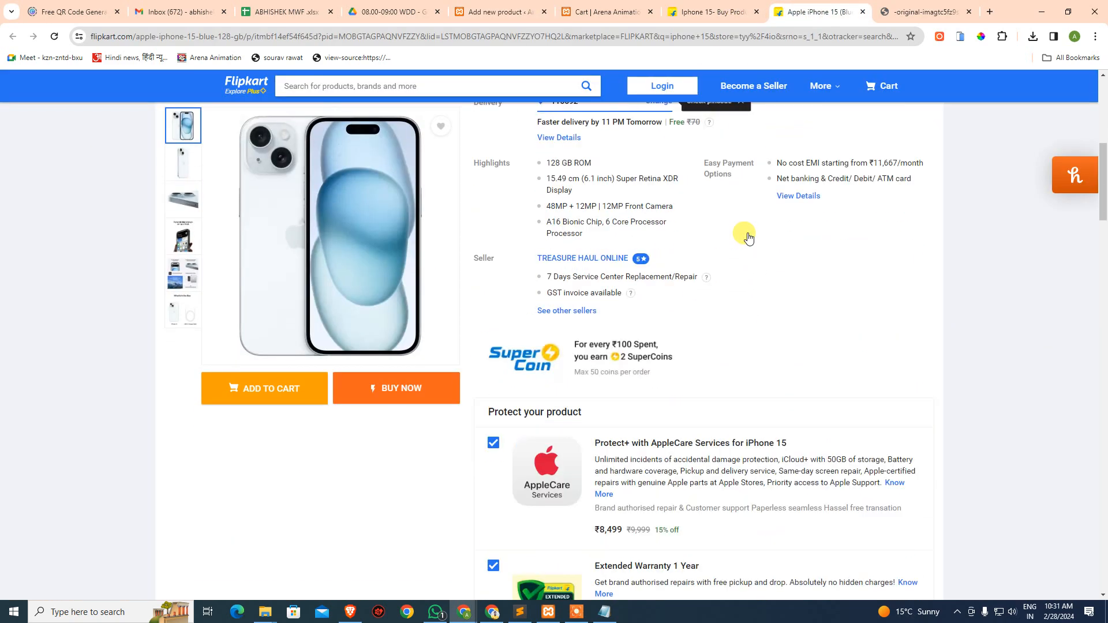
{"action": "scroll", "coordinate": [747, 237], "scroll_direction": "down", "scroll_amount": 5}
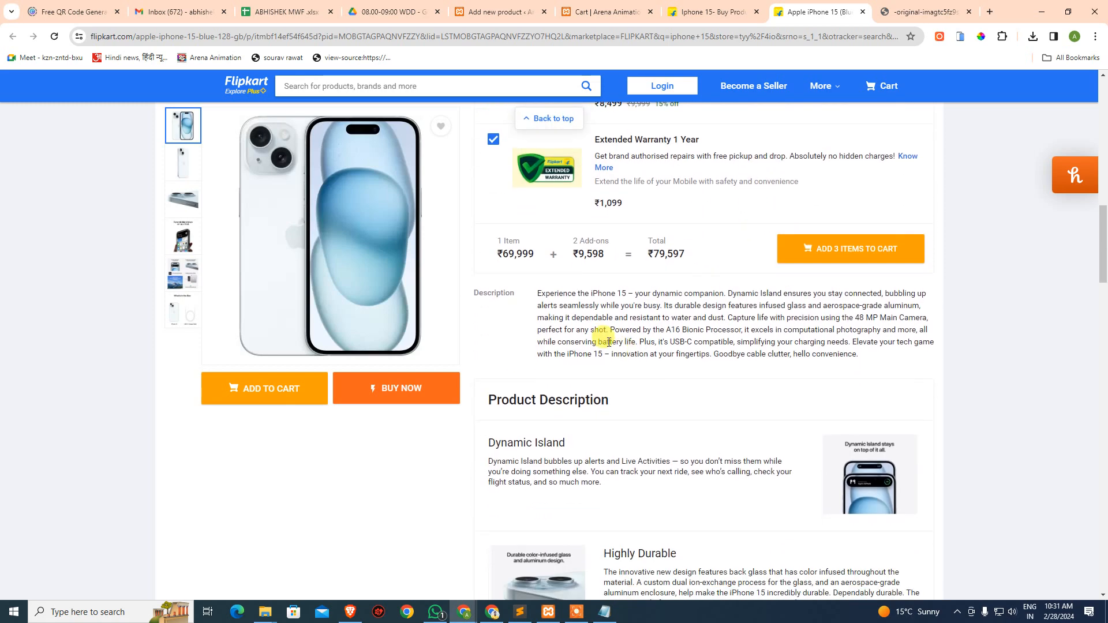
{"action": "left_click_drag", "start_coordinate": [536, 299], "coordinate": [898, 361]}
{"action": "key", "text": "ctrl+c"}
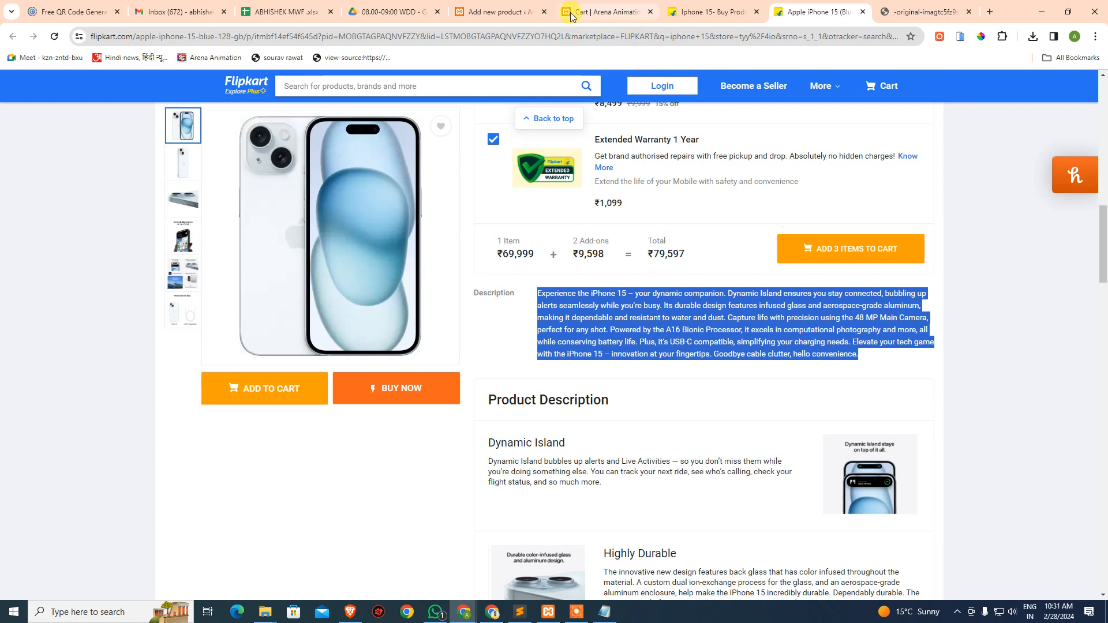
Step: Paste the copied description into the product's short description and remove the blank line above it
{"action": "left_click", "coordinate": [495, 12]}
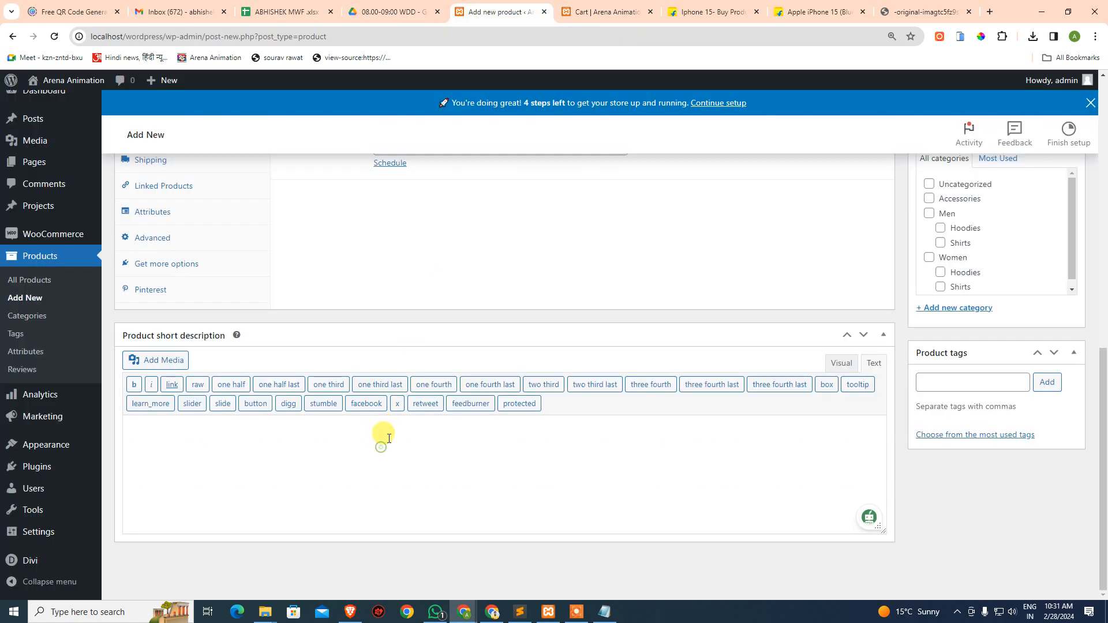
{"action": "key", "text": "ctrl+v"}
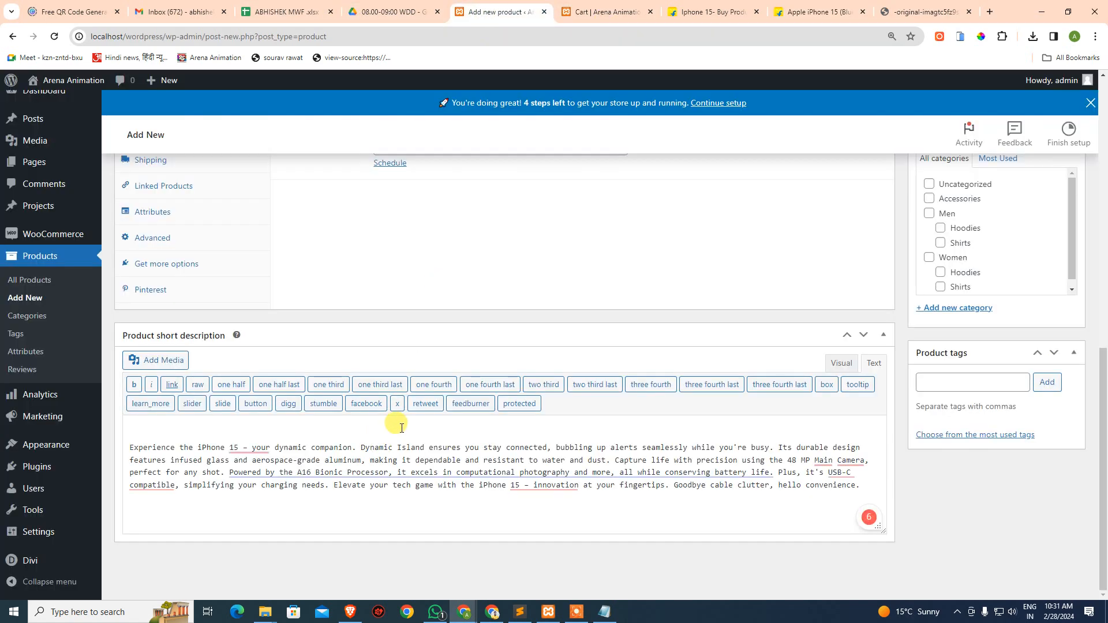
{"action": "left_click", "coordinate": [402, 428]}
{"action": "key", "text": "Delete"}
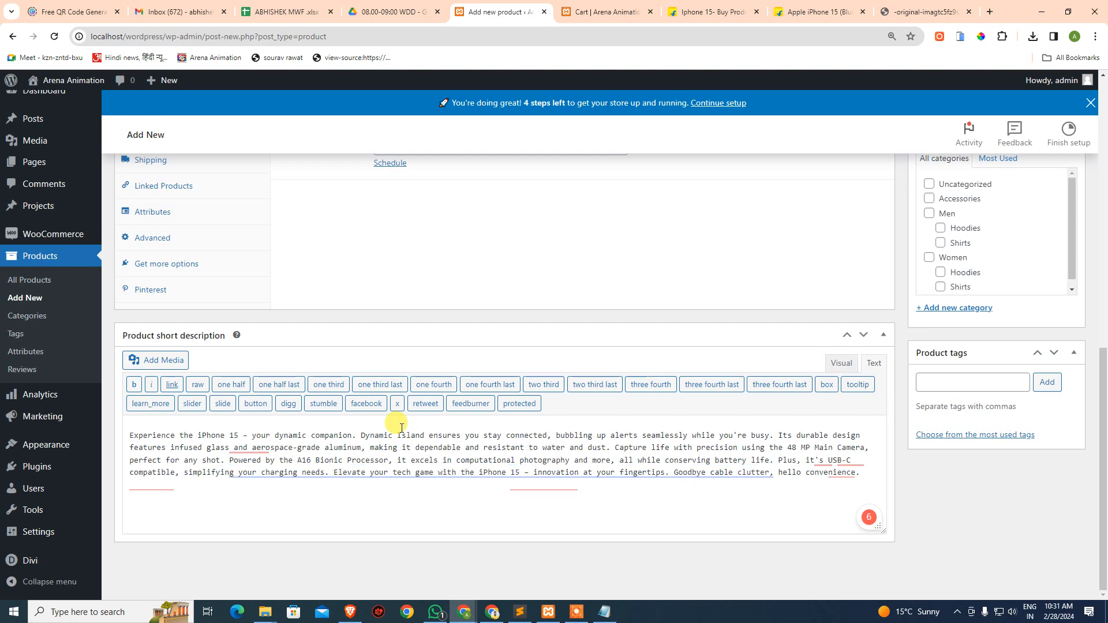
Step: Look over the new product's category and tag options, and switch to the store's Cart page
{"action": "scroll", "coordinate": [610, 258], "scroll_direction": "up", "scroll_amount": 3}
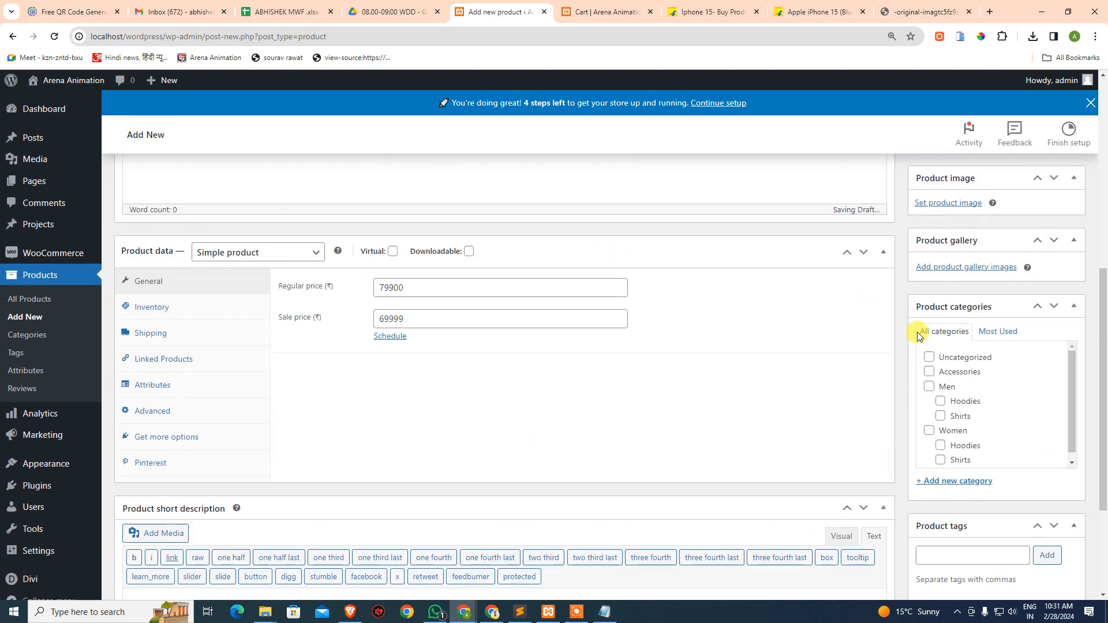
{"action": "scroll", "coordinate": [1016, 462], "scroll_direction": "down", "scroll_amount": 2}
{"action": "scroll", "coordinate": [1066, 464], "scroll_direction": "down", "scroll_amount": 1}
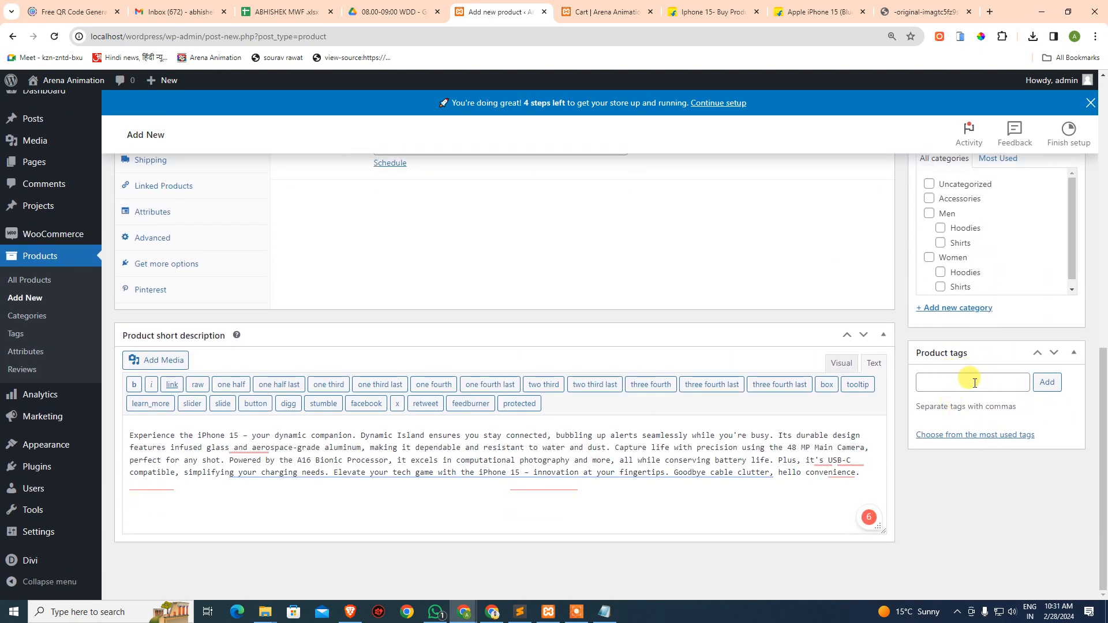
{"action": "left_click", "coordinate": [991, 383]}
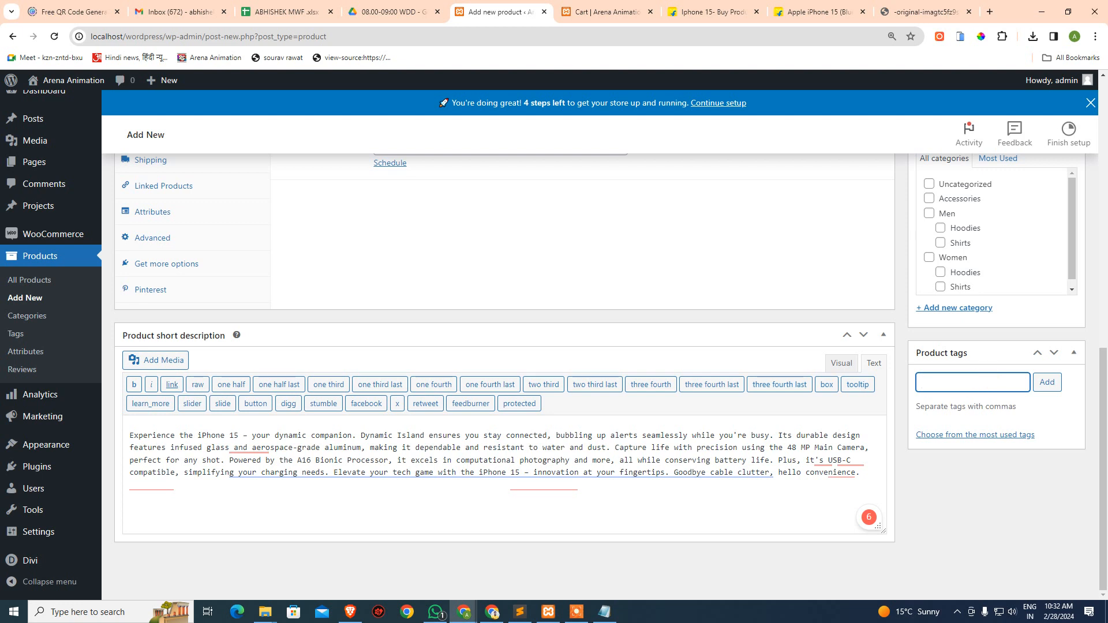
{"action": "left_click", "coordinate": [629, 11]}
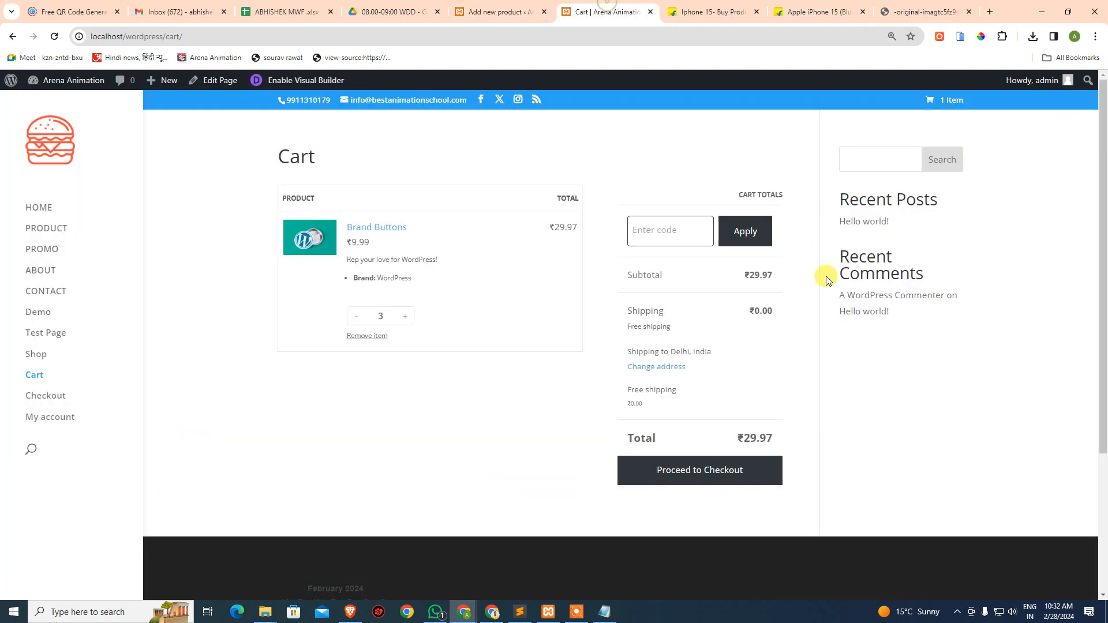
Step: Review the product image setting on the new product form and the gallery photos of the Apple iPhone 15 (Blue, 128 GB) on Flipkart
{"action": "left_click", "coordinate": [875, 163]}
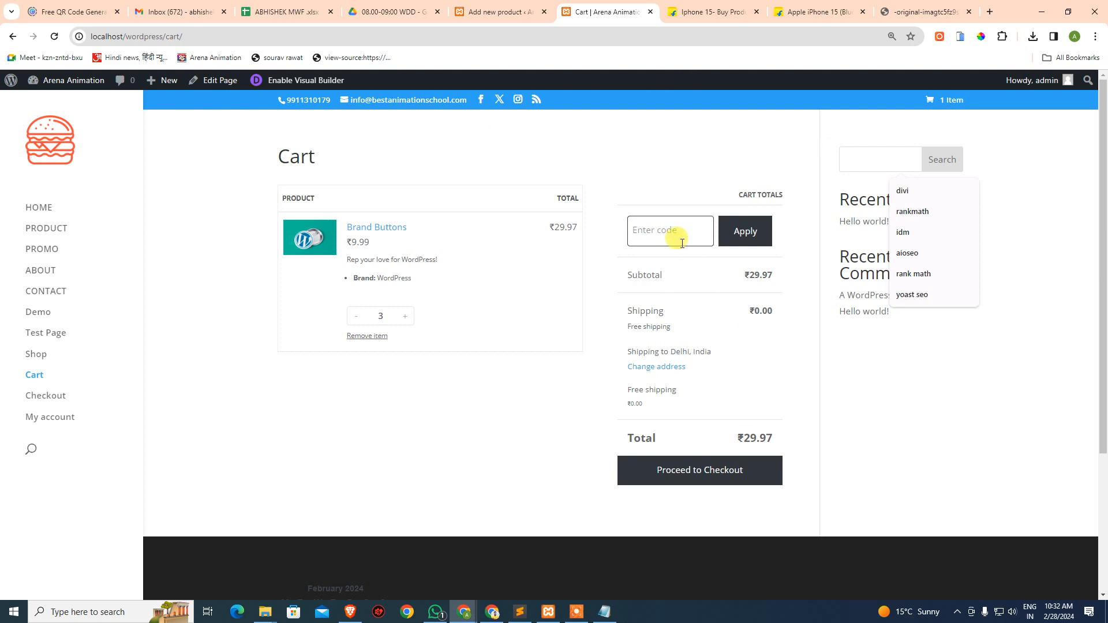
{"action": "left_click", "coordinate": [501, 11]}
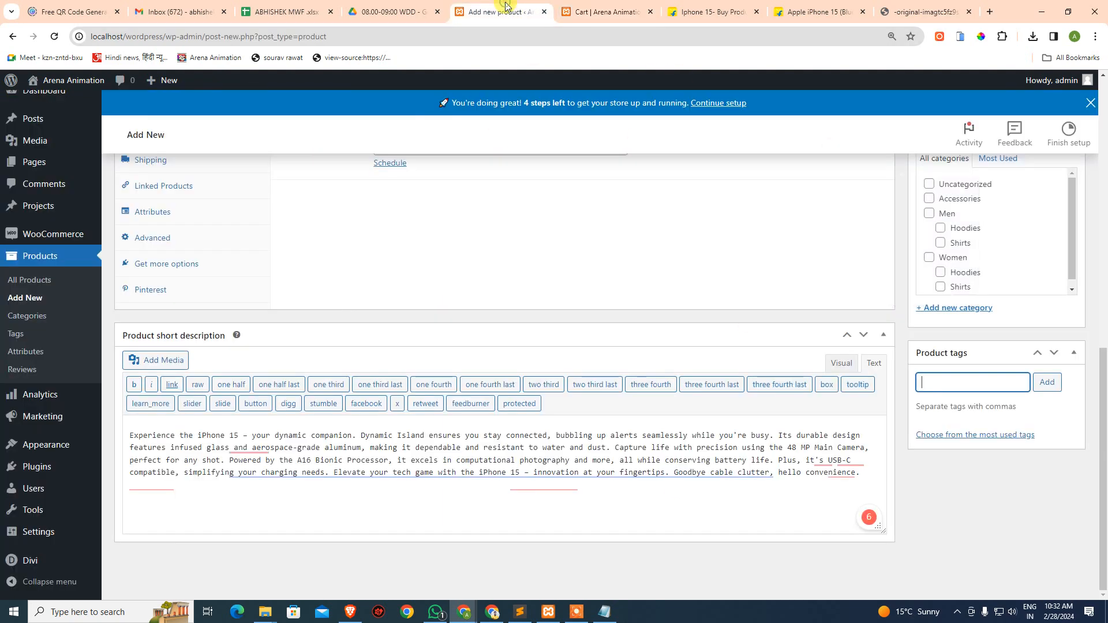
{"action": "scroll", "coordinate": [981, 455], "scroll_direction": "up", "scroll_amount": 4}
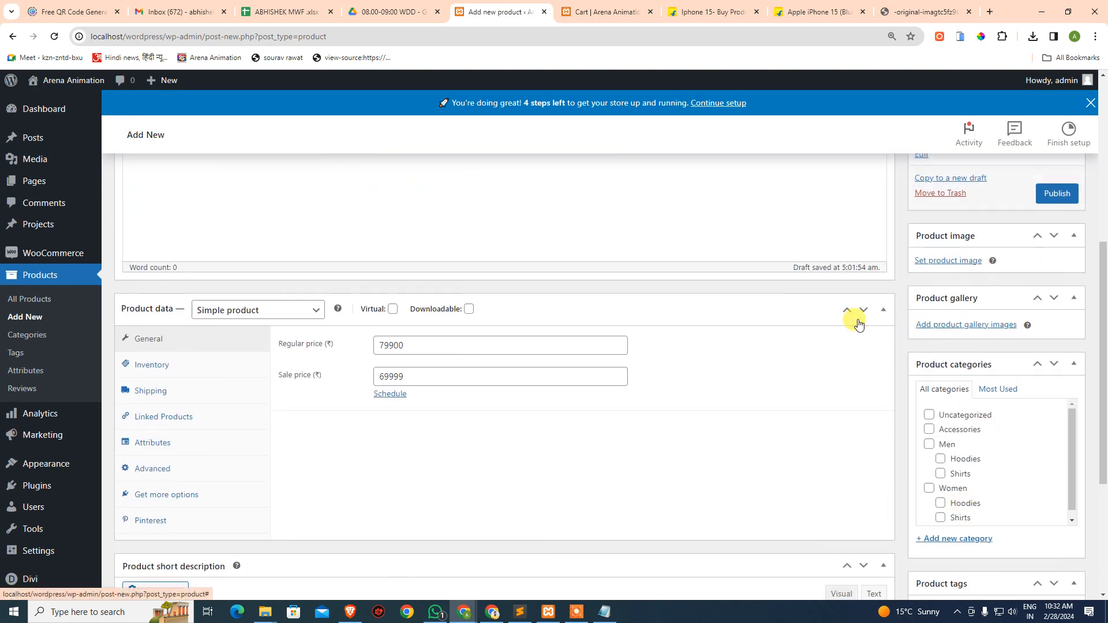
{"action": "scroll", "coordinate": [617, 297], "scroll_direction": "up", "scroll_amount": 4}
{"action": "scroll", "coordinate": [606, 329], "scroll_direction": "down", "scroll_amount": 3}
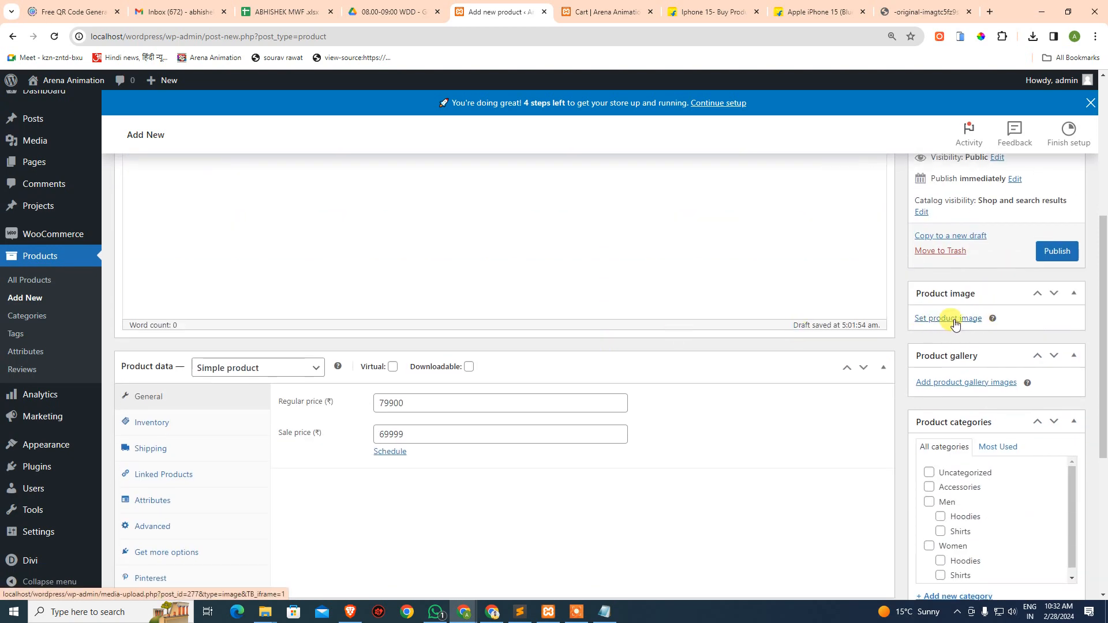
{"action": "left_click", "coordinate": [782, 12]}
{"action": "left_click", "coordinate": [719, 12]}
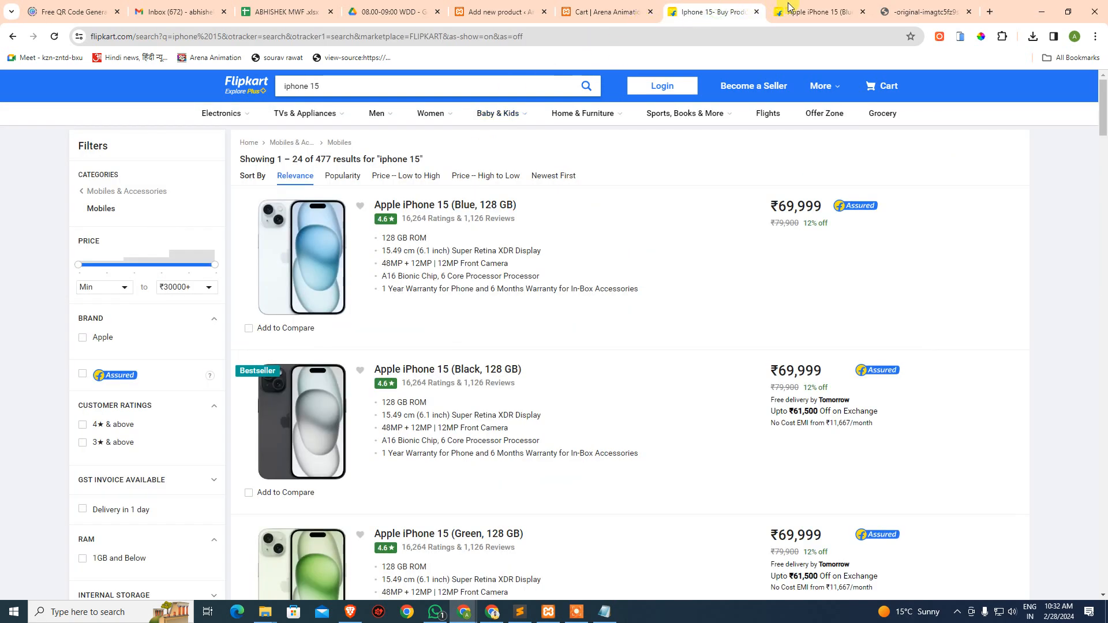
{"action": "left_click", "coordinate": [808, 12]}
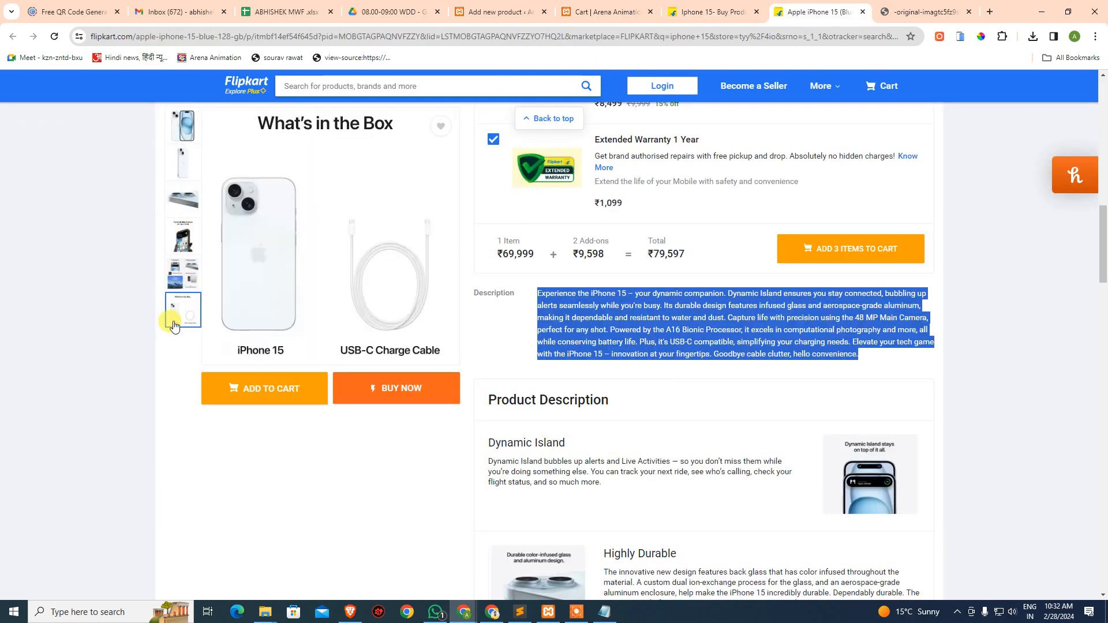
{"action": "mouse_move", "coordinate": [182, 201]}
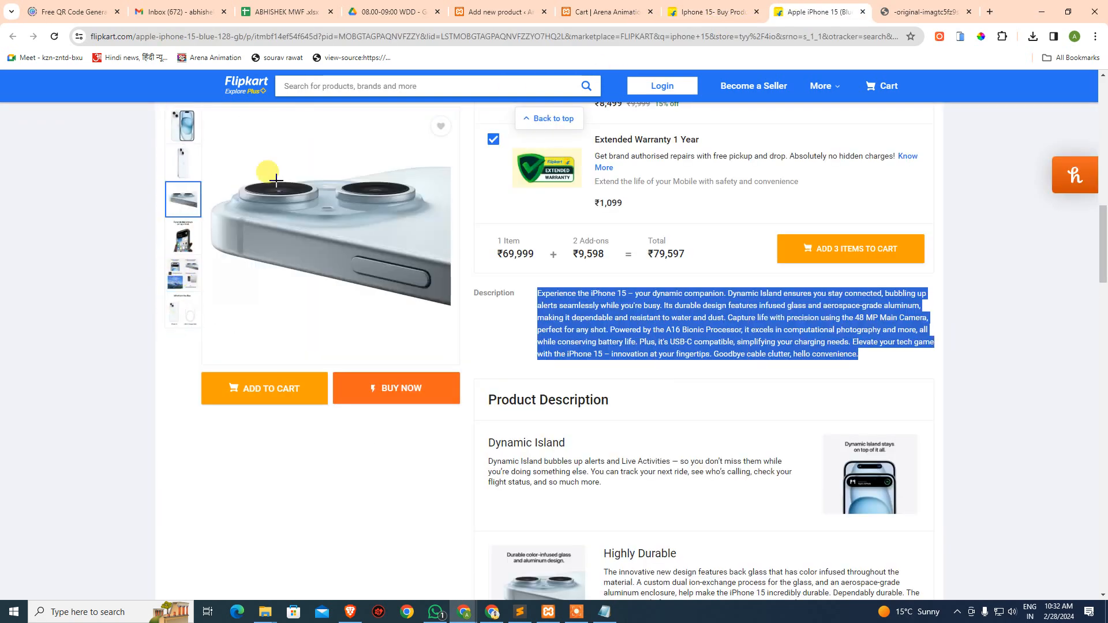
Step: Upload the front-and-back iPhone 15 picture from its Flipkart image address and set it as the product image
{"action": "left_click", "coordinate": [494, 12]}
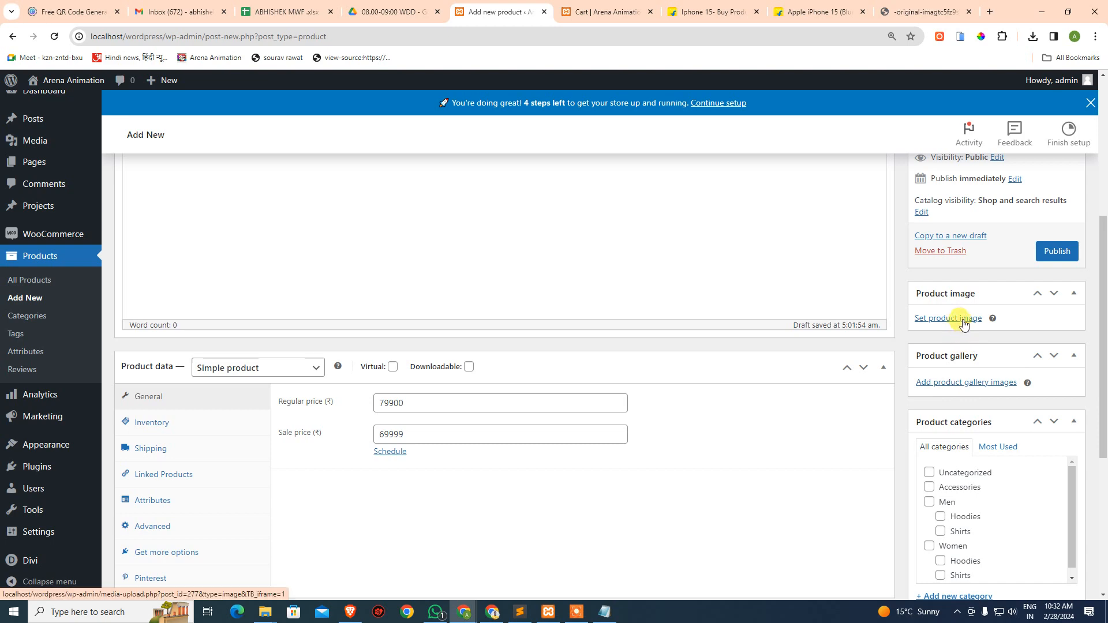
{"action": "left_click", "coordinate": [930, 318]}
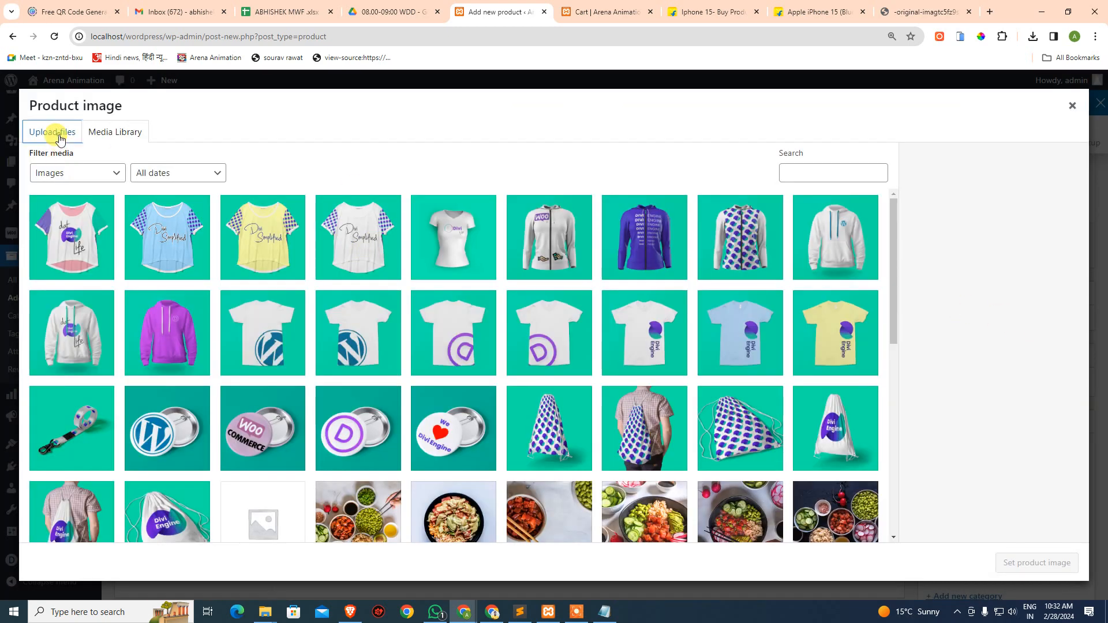
{"action": "left_click", "coordinate": [58, 140]}
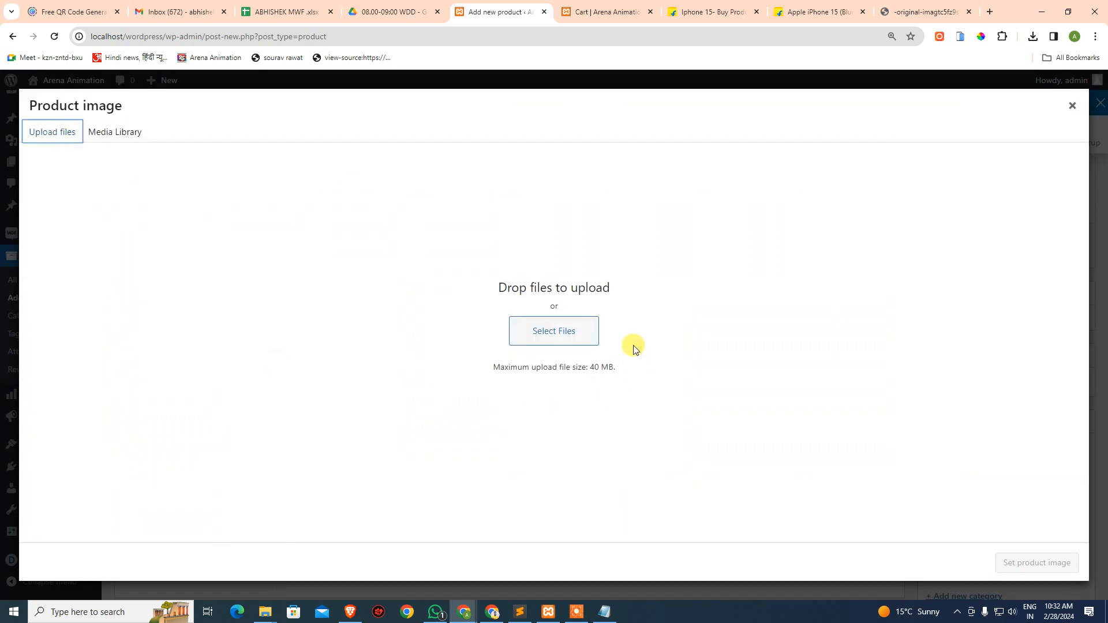
{"action": "left_click", "coordinate": [900, 12]}
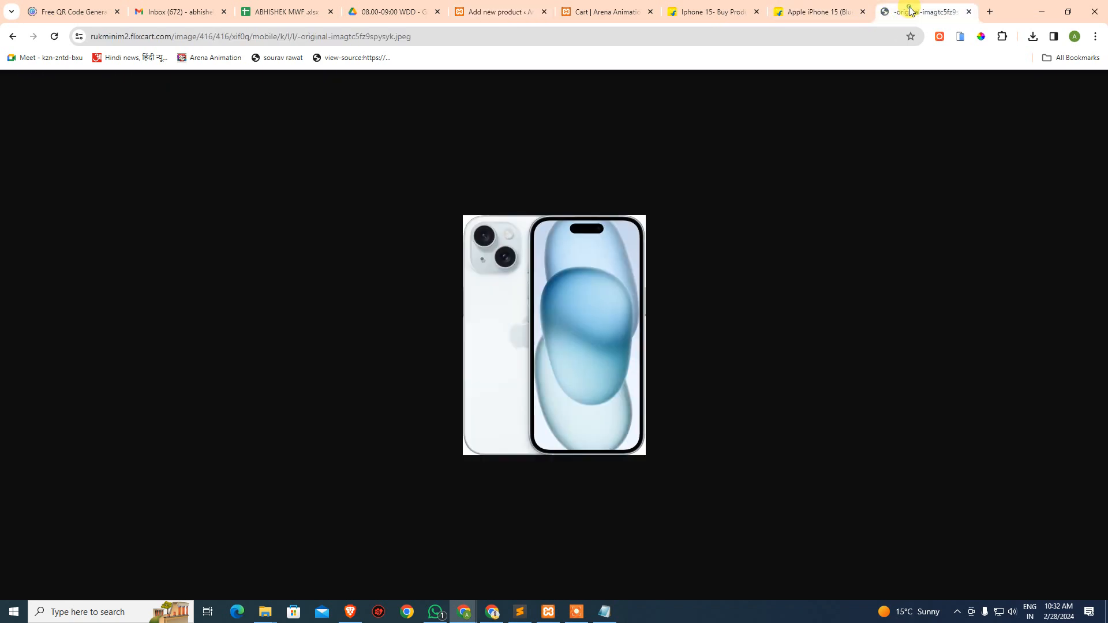
{"action": "left_click", "coordinate": [532, 36]}
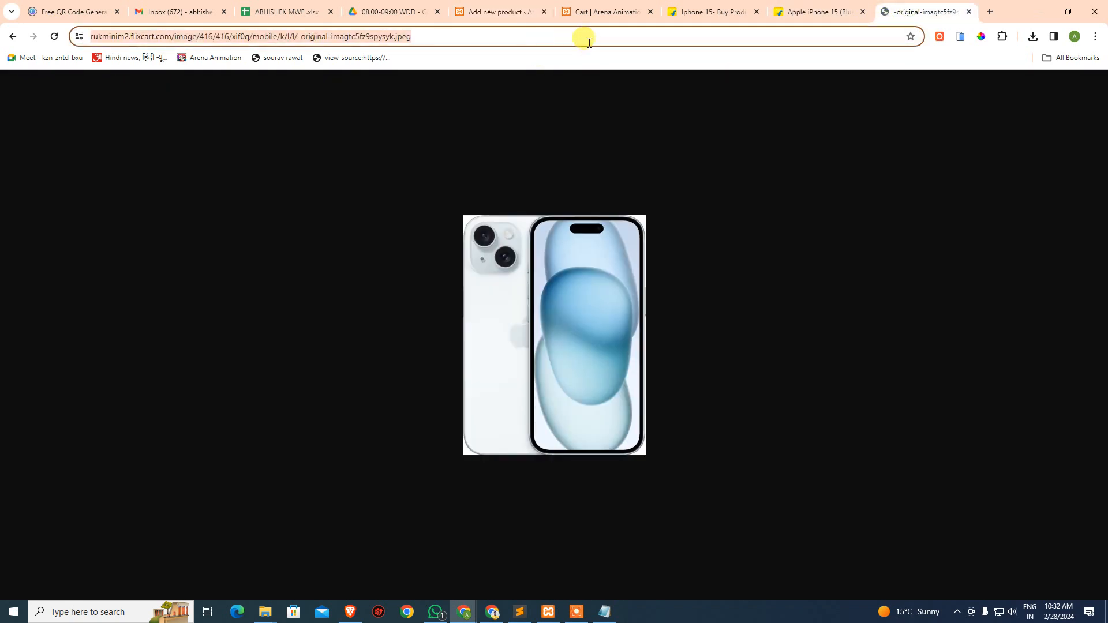
{"action": "left_click", "coordinate": [519, 13]}
{"action": "left_click", "coordinate": [537, 330]}
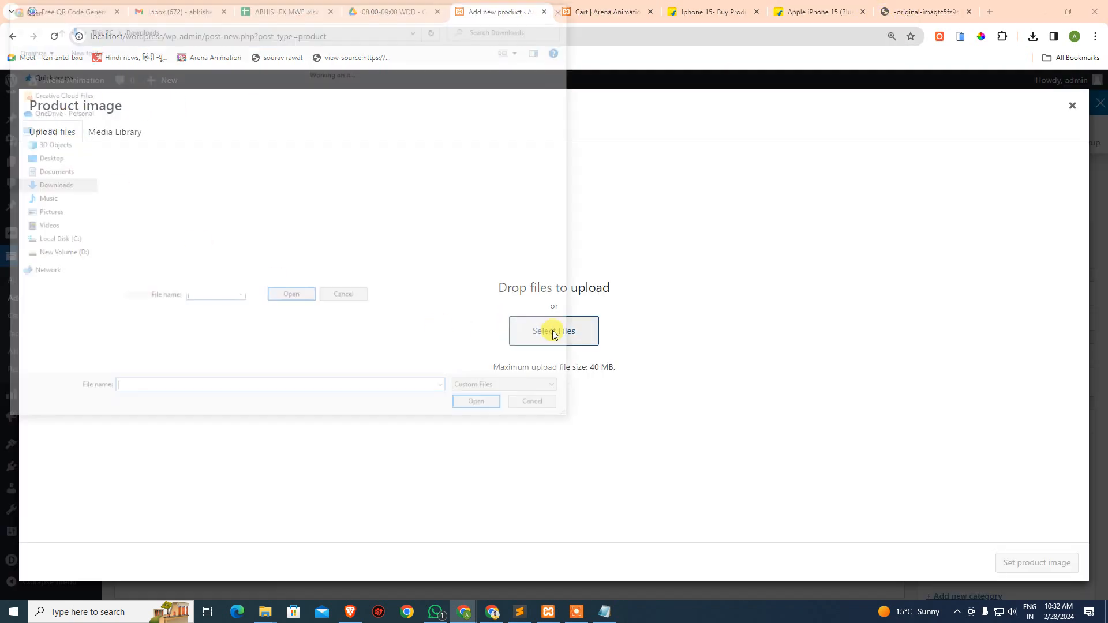
{"action": "key", "text": "Return"}
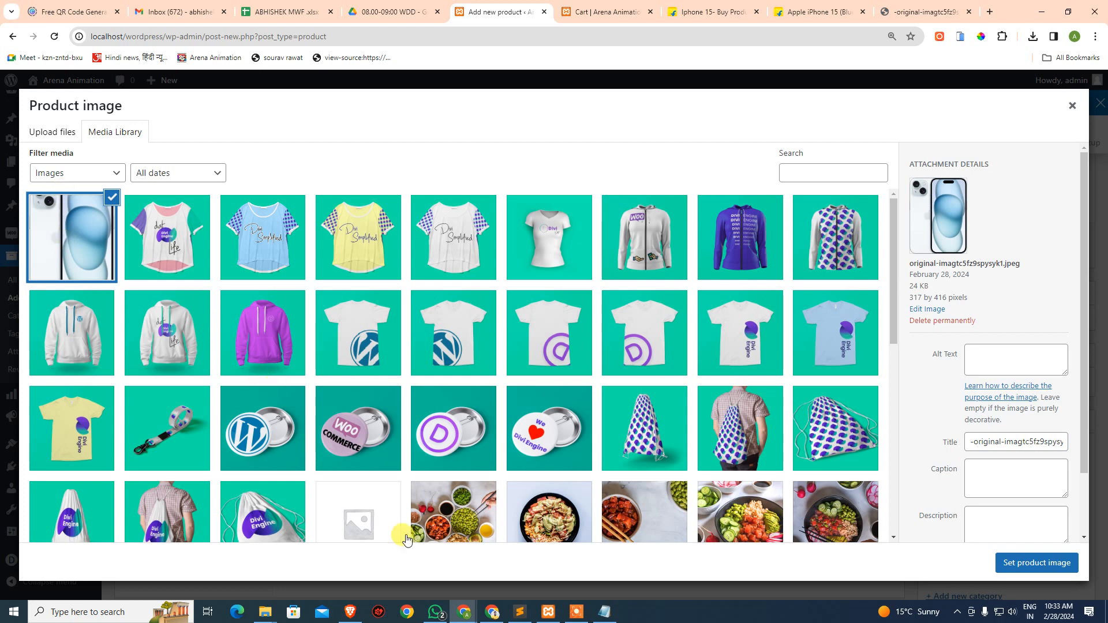
{"action": "scroll", "coordinate": [952, 508], "scroll_direction": "down", "scroll_amount": 2}
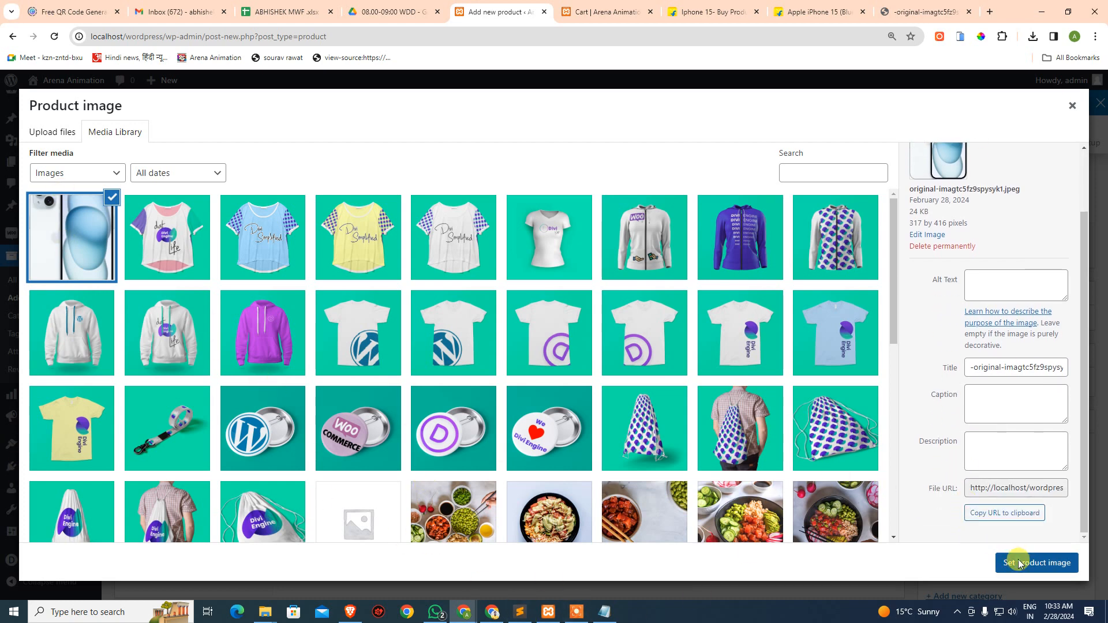
{"action": "left_click", "coordinate": [1014, 562]}
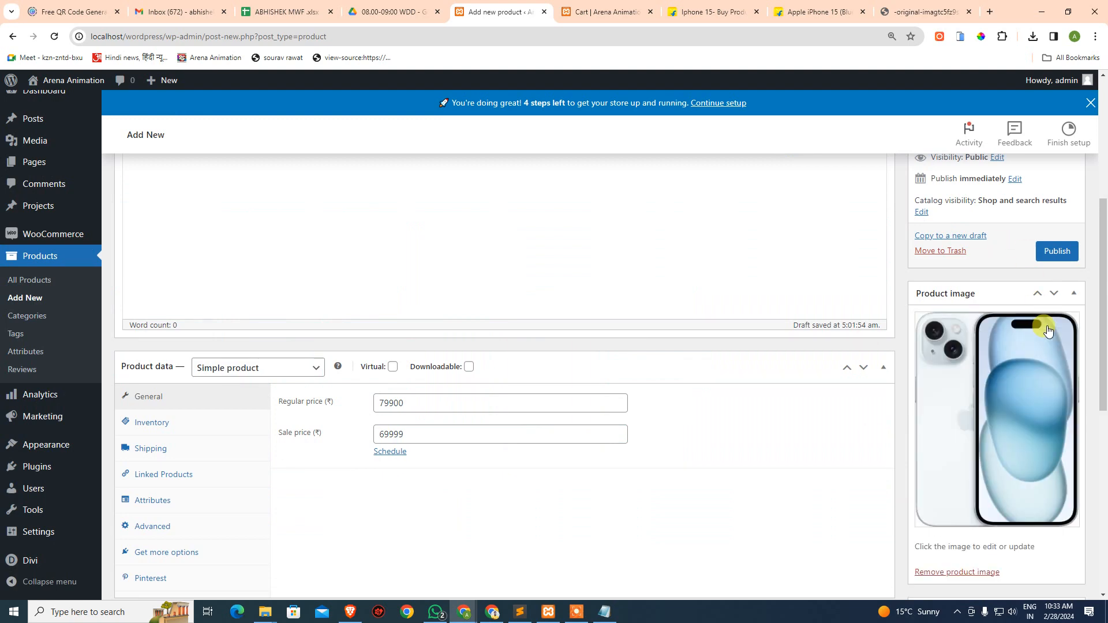
Step: Open the file upload for the product gallery images and dismiss the file chooser without selecting a file
{"action": "scroll", "coordinate": [984, 425], "scroll_direction": "down", "scroll_amount": 5}
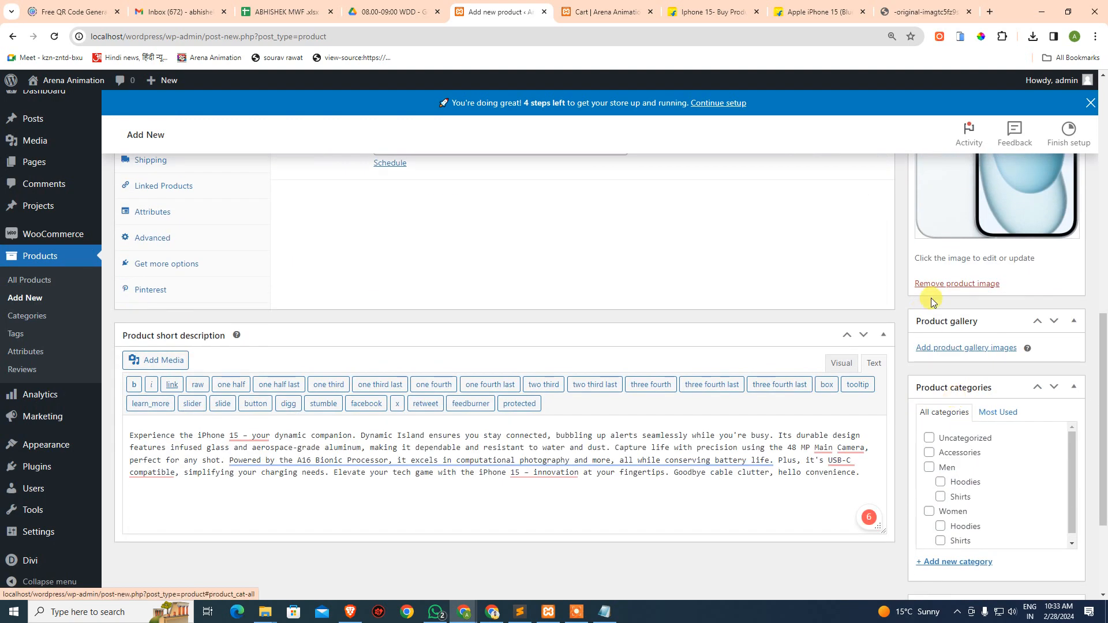
{"action": "left_click", "coordinate": [961, 348]}
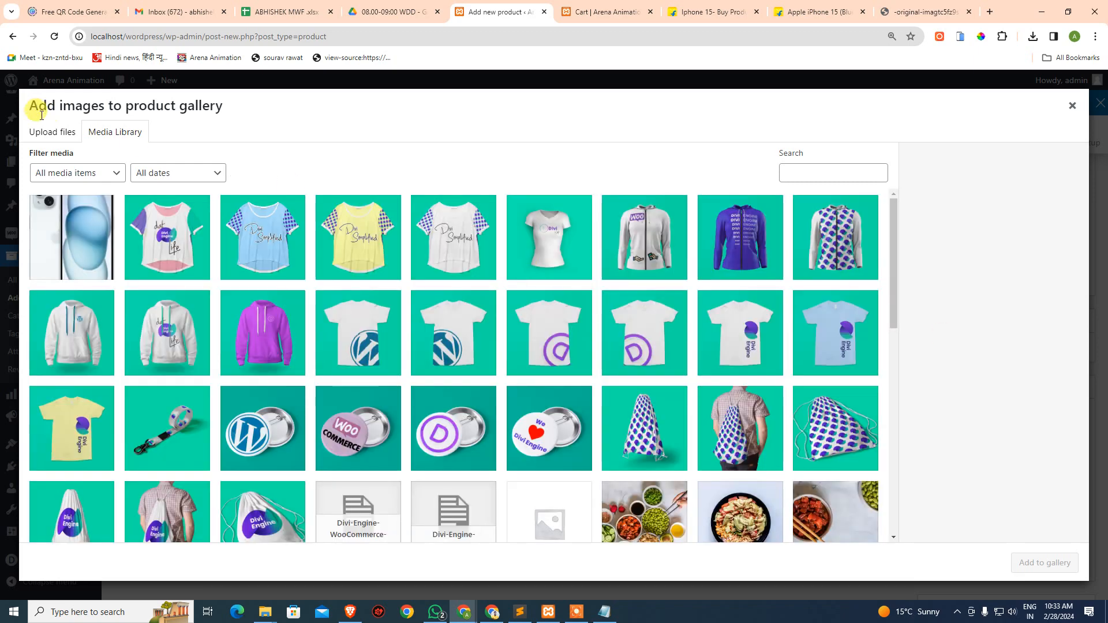
{"action": "left_click", "coordinate": [68, 131]}
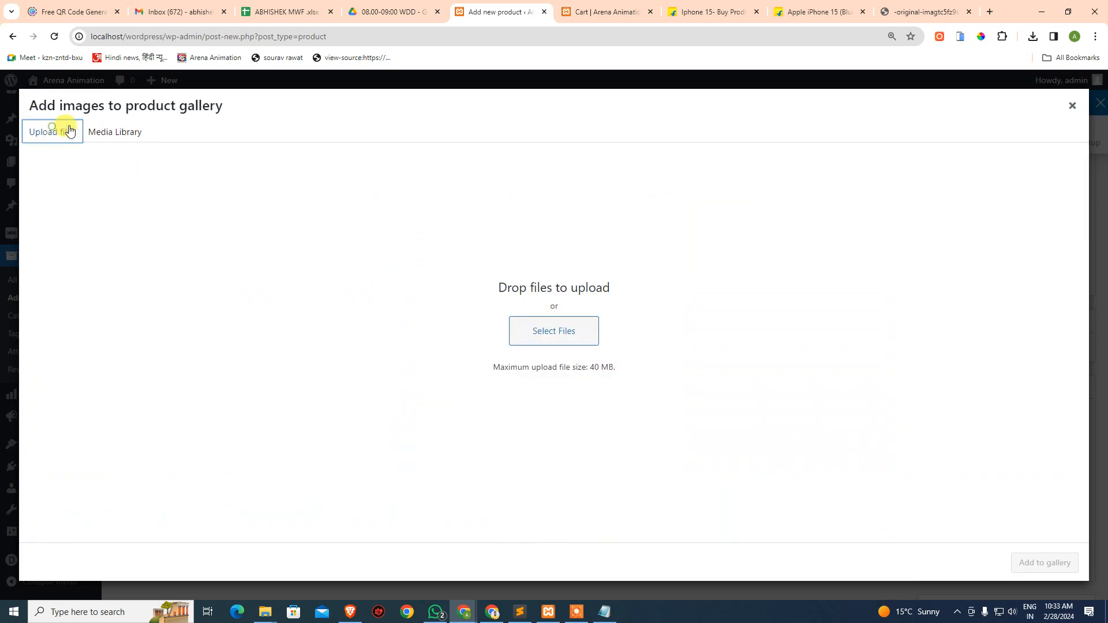
{"action": "left_click", "coordinate": [548, 337]}
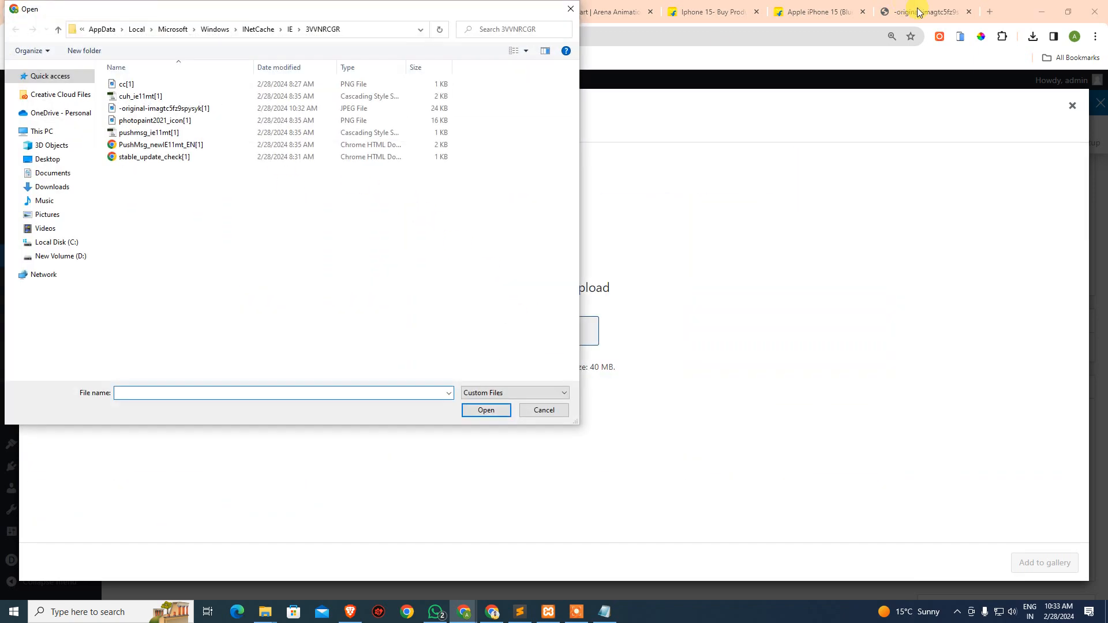
{"action": "left_click", "coordinate": [571, 8]}
Step: Open the second to sixth gallery photos of the Flipkart Apple iPhone 15 (Blue, 128 GB) listing, each in its own tab
{"action": "left_click", "coordinate": [797, 12]}
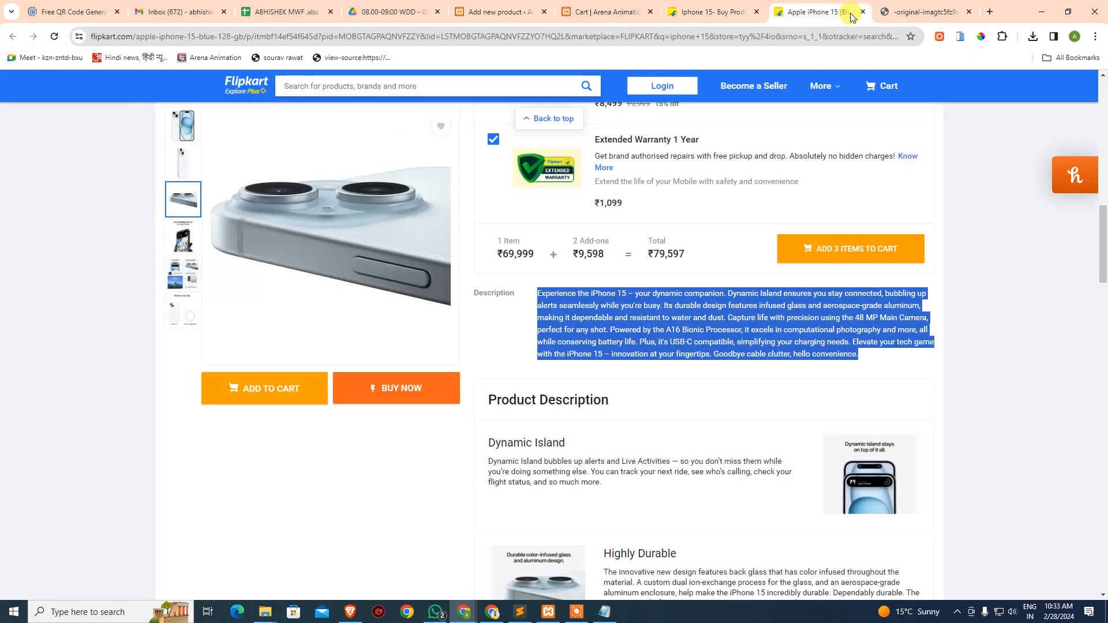
{"action": "scroll", "coordinate": [193, 150], "scroll_direction": "up", "scroll_amount": 4}
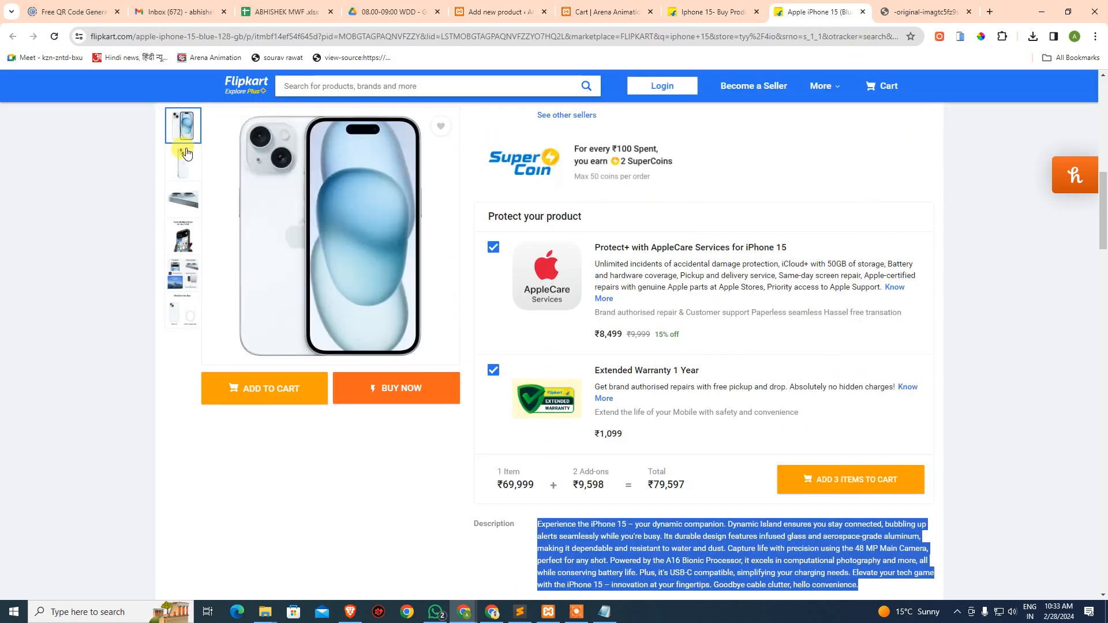
{"action": "right_click", "coordinate": [315, 178]}
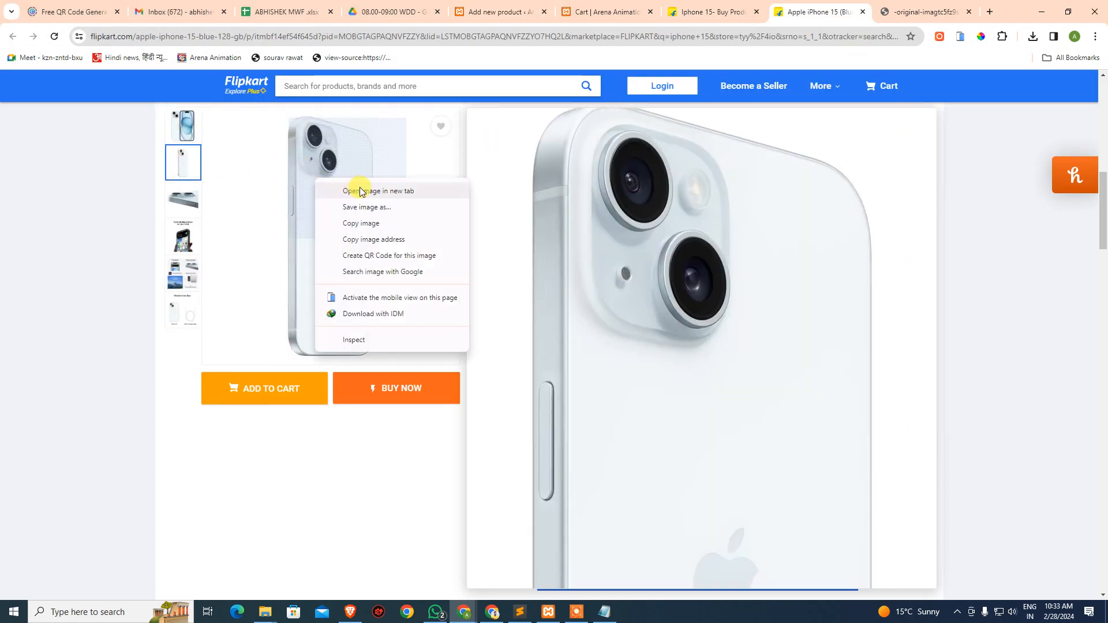
{"action": "left_click", "coordinate": [359, 187]}
{"action": "right_click", "coordinate": [299, 204]}
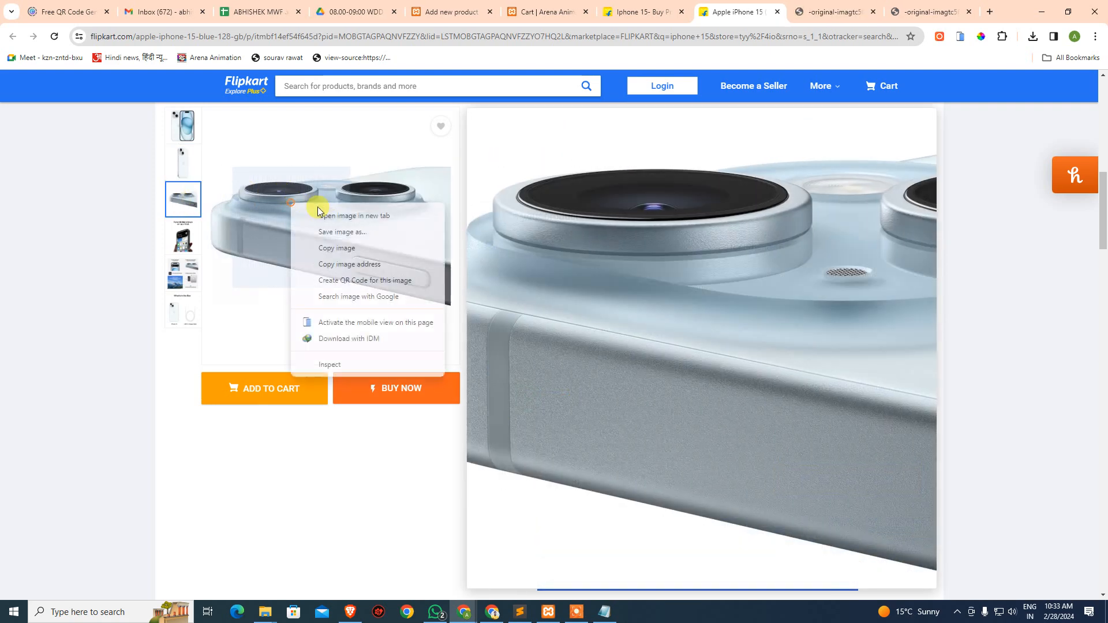
{"action": "left_click", "coordinate": [314, 214]}
{"action": "right_click", "coordinate": [314, 247]}
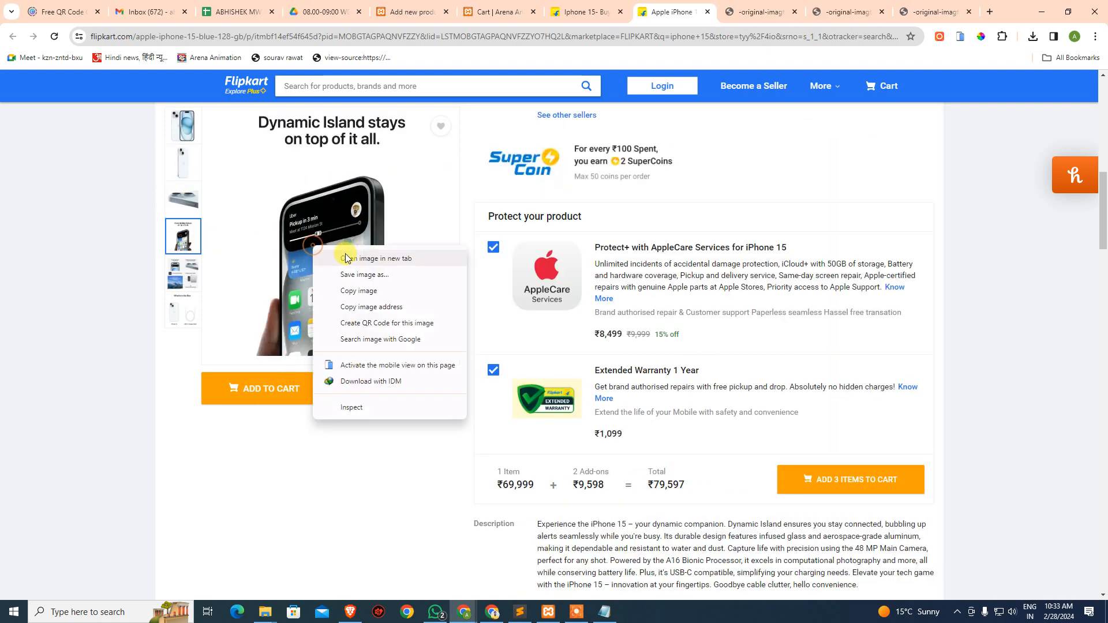
{"action": "left_click", "coordinate": [327, 254]}
{"action": "right_click", "coordinate": [316, 267]}
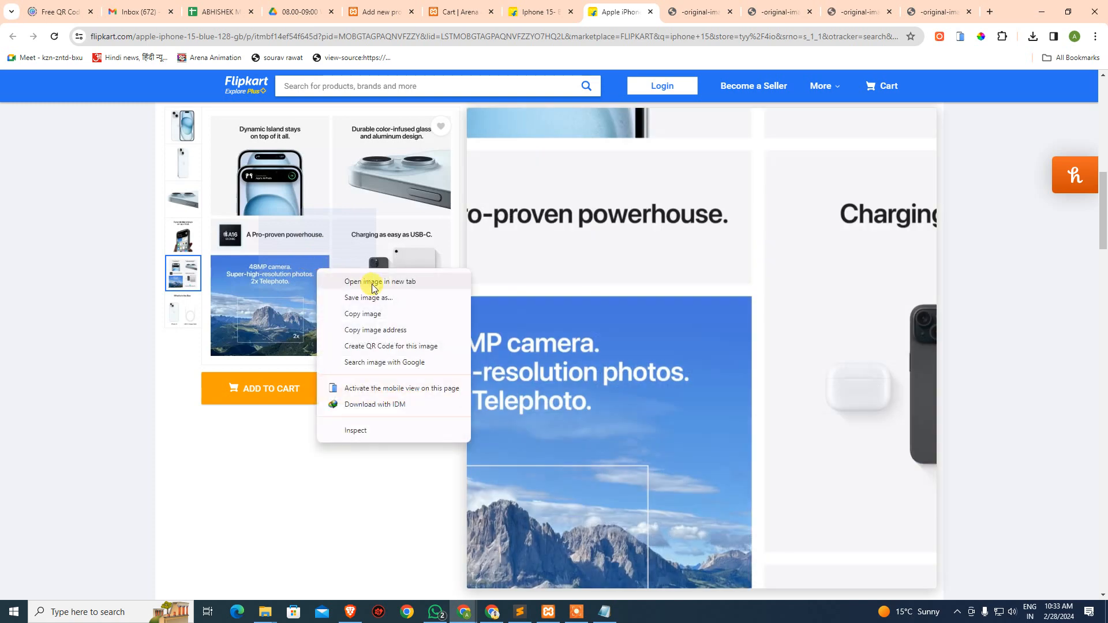
{"action": "left_click", "coordinate": [364, 286]}
{"action": "right_click", "coordinate": [339, 297]}
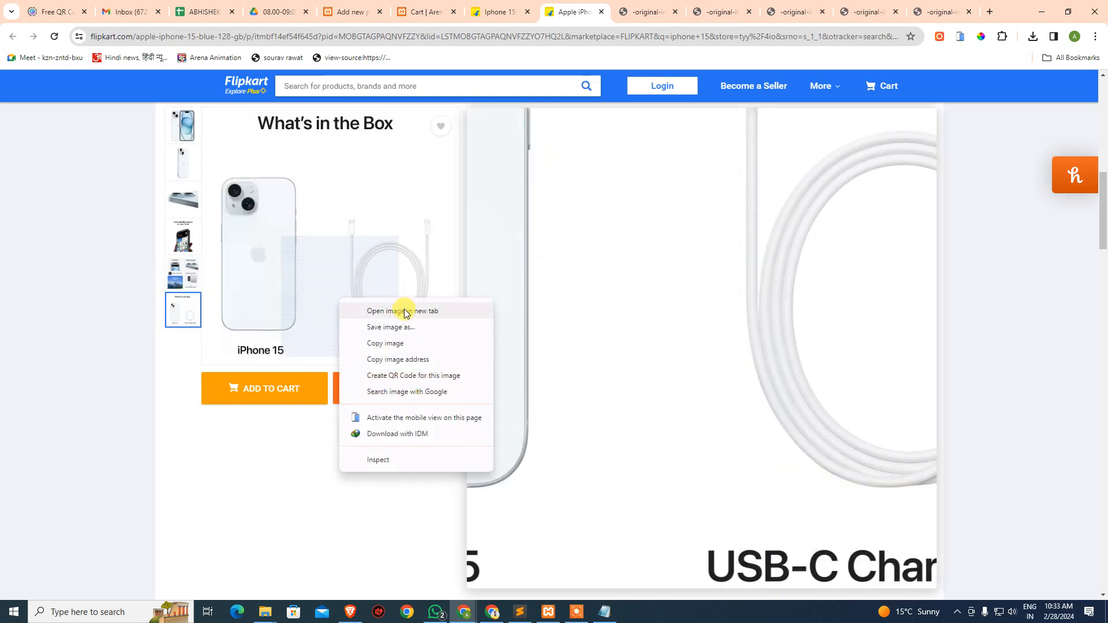
{"action": "left_click", "coordinate": [403, 311]}
Step: Copy the image addresses of the five opened iPhone 15 photos one after another, finishing with the phone's back view
{"action": "left_click", "coordinate": [596, 14]}
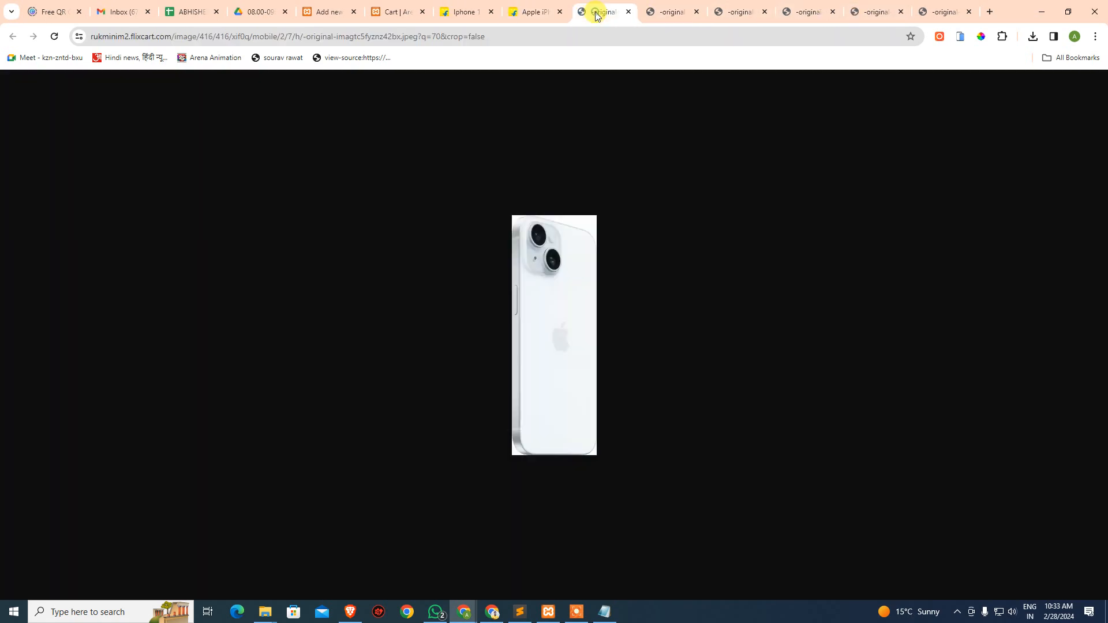
{"action": "left_click", "coordinate": [575, 36]}
{"action": "key", "text": "super+c"}
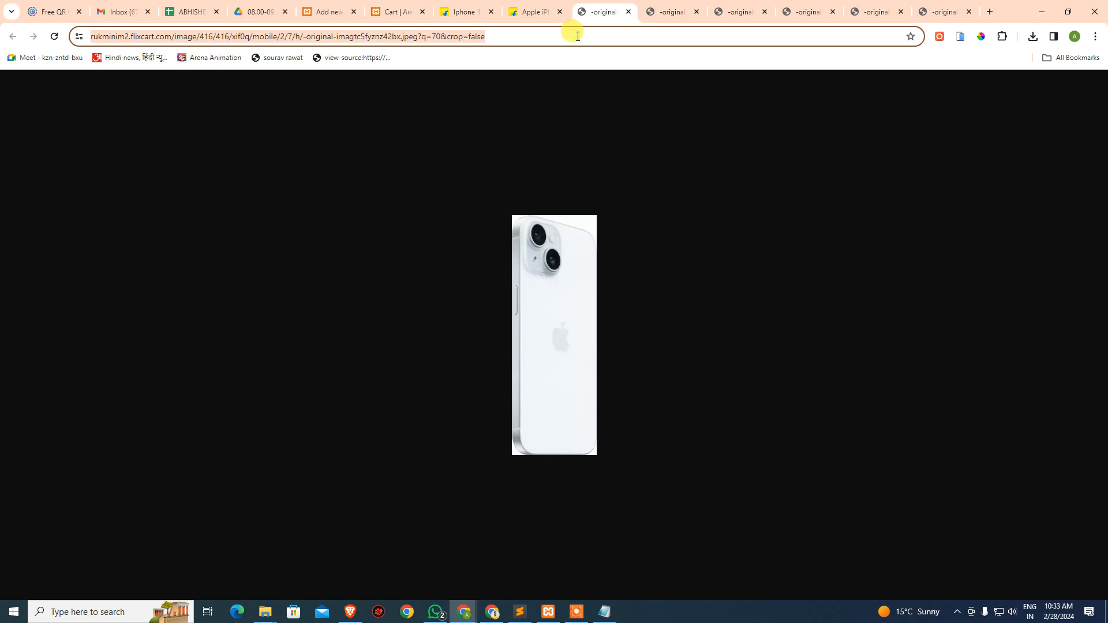
{"action": "left_click", "coordinate": [871, 15]}
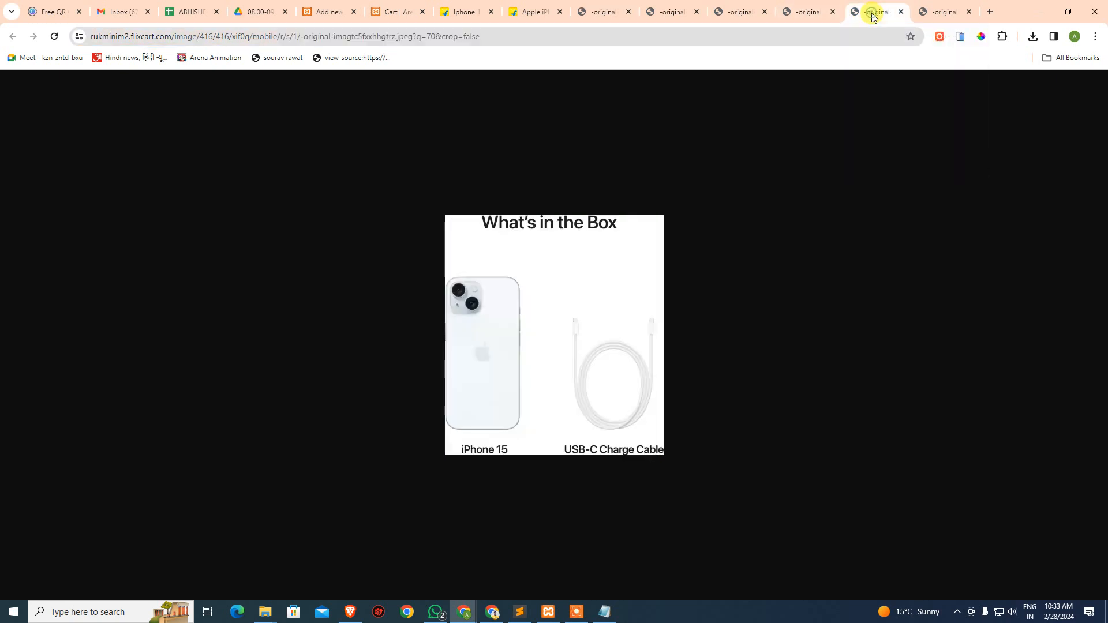
{"action": "left_click", "coordinate": [784, 36]}
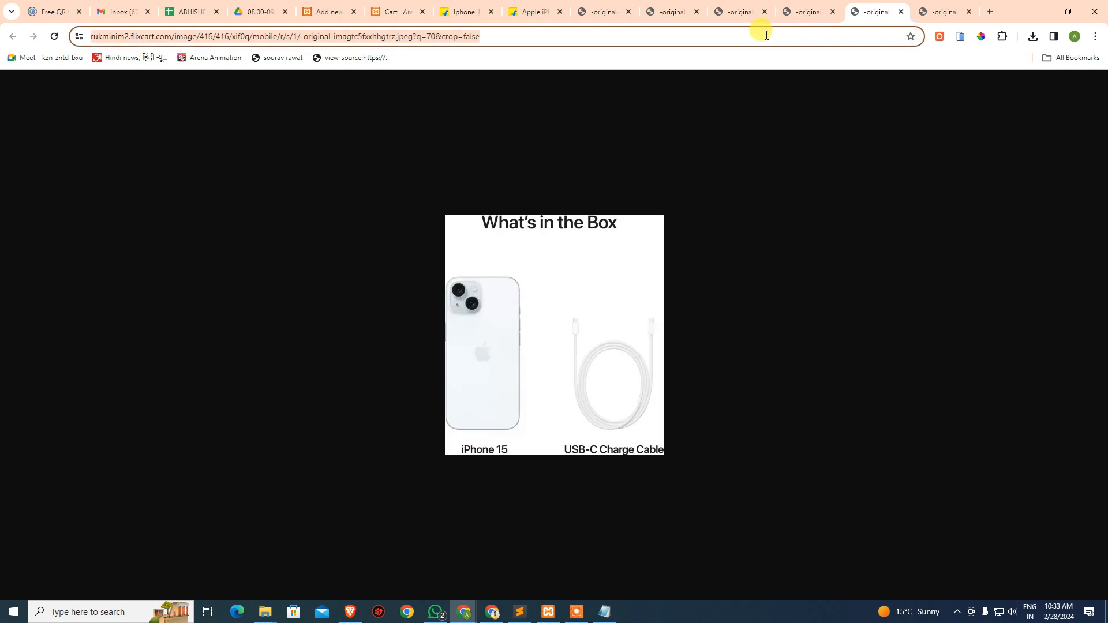
{"action": "left_click", "coordinate": [806, 11]}
{"action": "left_click", "coordinate": [740, 37]}
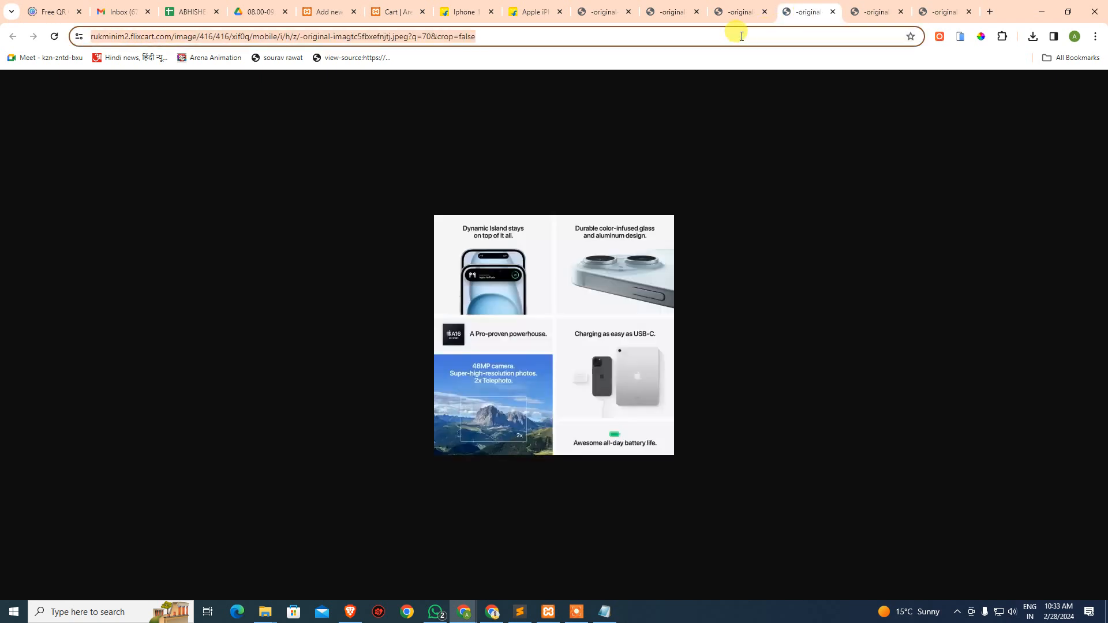
{"action": "left_click", "coordinate": [740, 11]}
{"action": "left_click", "coordinate": [716, 31]}
{"action": "left_click", "coordinate": [668, 9]}
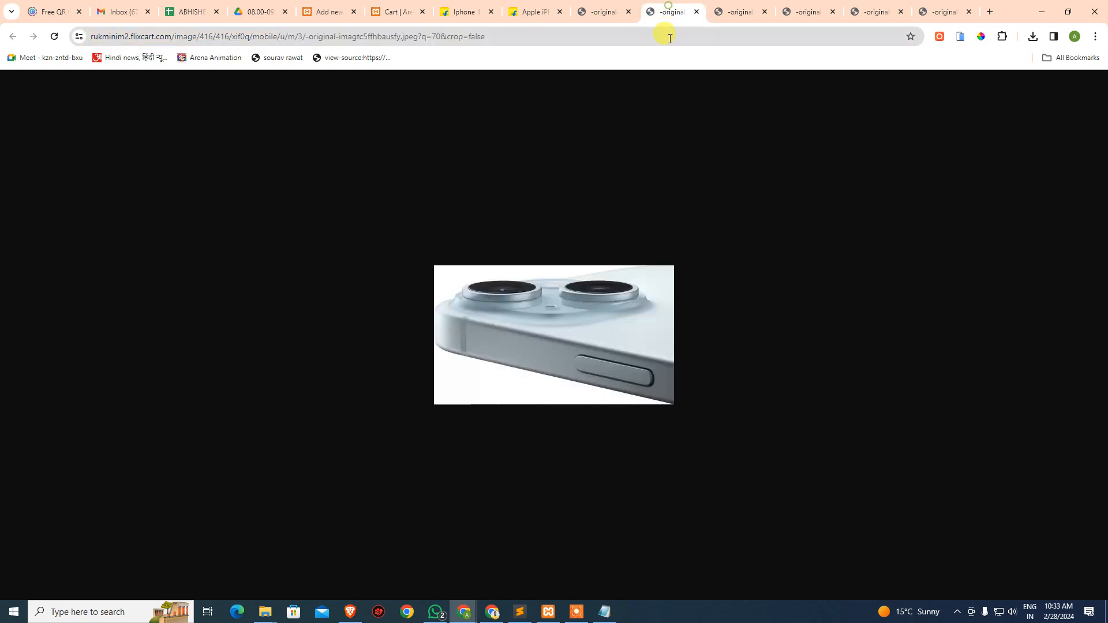
{"action": "left_click", "coordinate": [670, 38]}
{"action": "left_click", "coordinate": [599, 10]}
{"action": "left_click", "coordinate": [606, 36]}
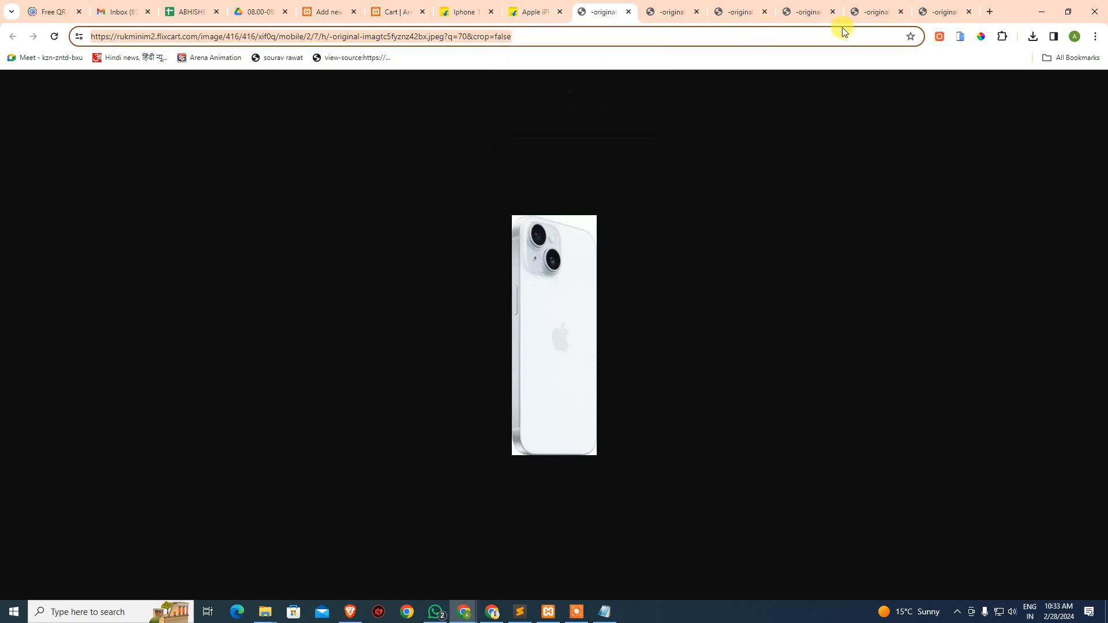
{"action": "left_click", "coordinate": [478, 13]}
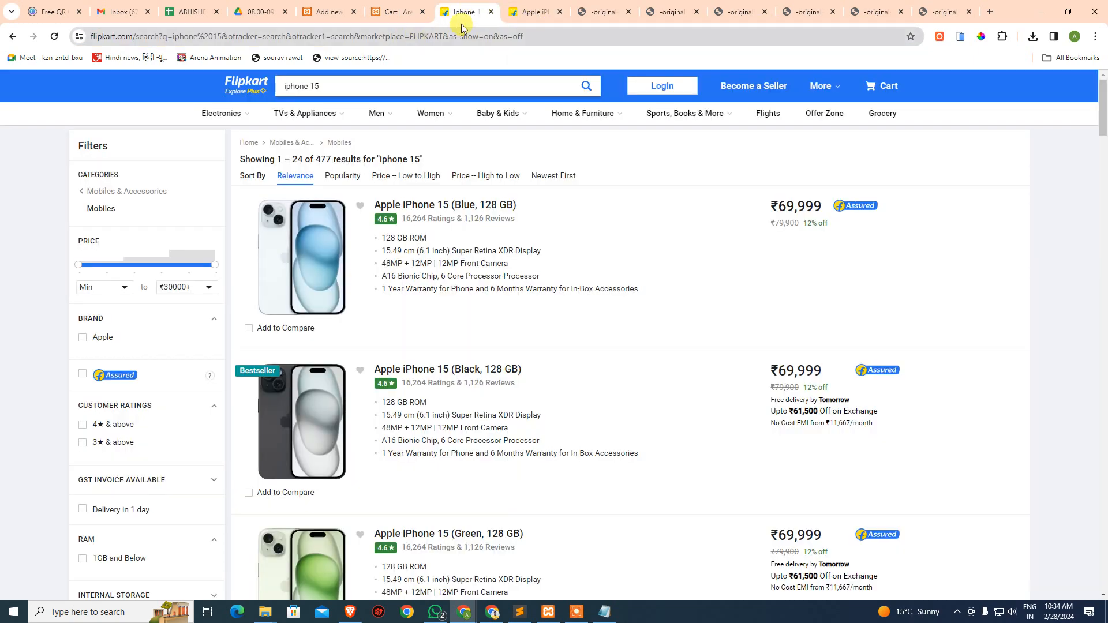
Step: Upload the iPhone 15 back-view photo for the product gallery from its copied Flipkart image address, removing the query string after .jpeg
{"action": "left_click", "coordinate": [526, 12]}
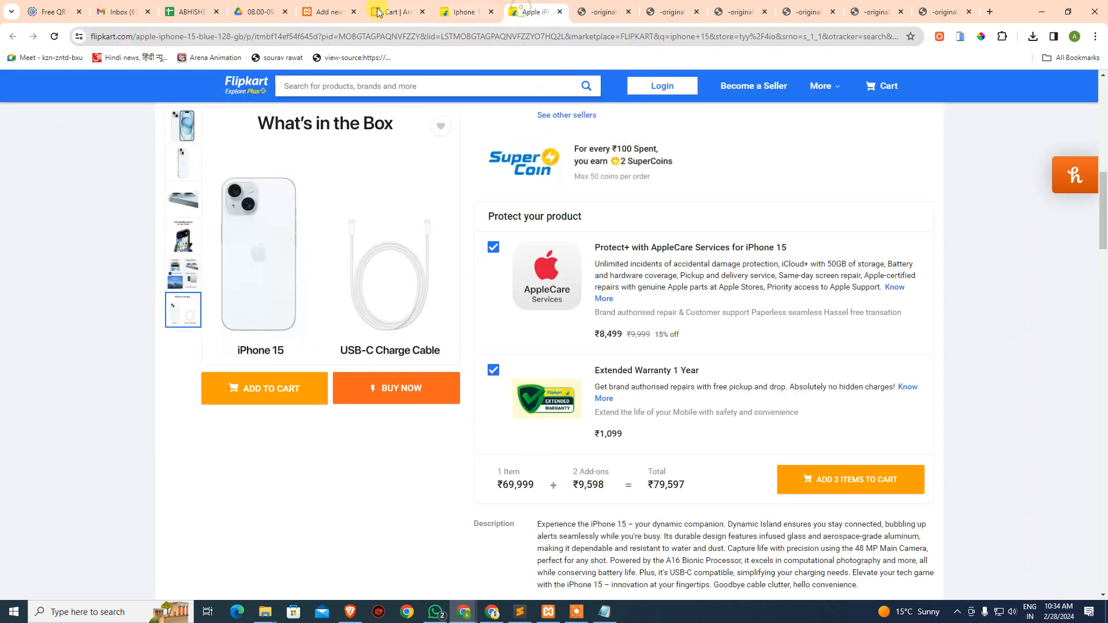
{"action": "left_click", "coordinate": [326, 12]}
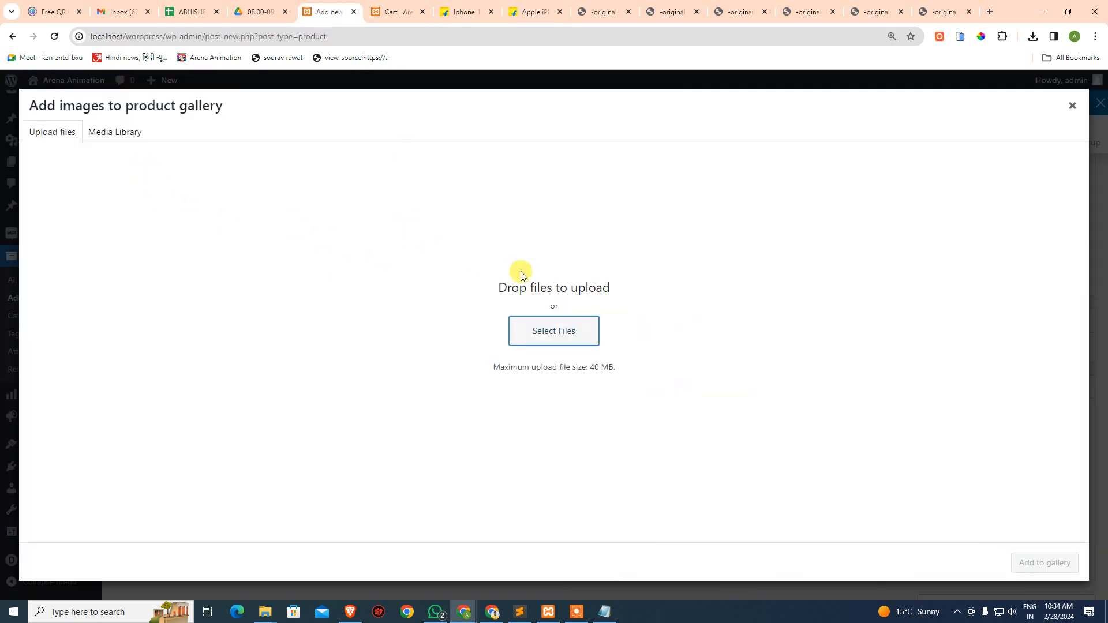
{"action": "left_click", "coordinate": [534, 340]}
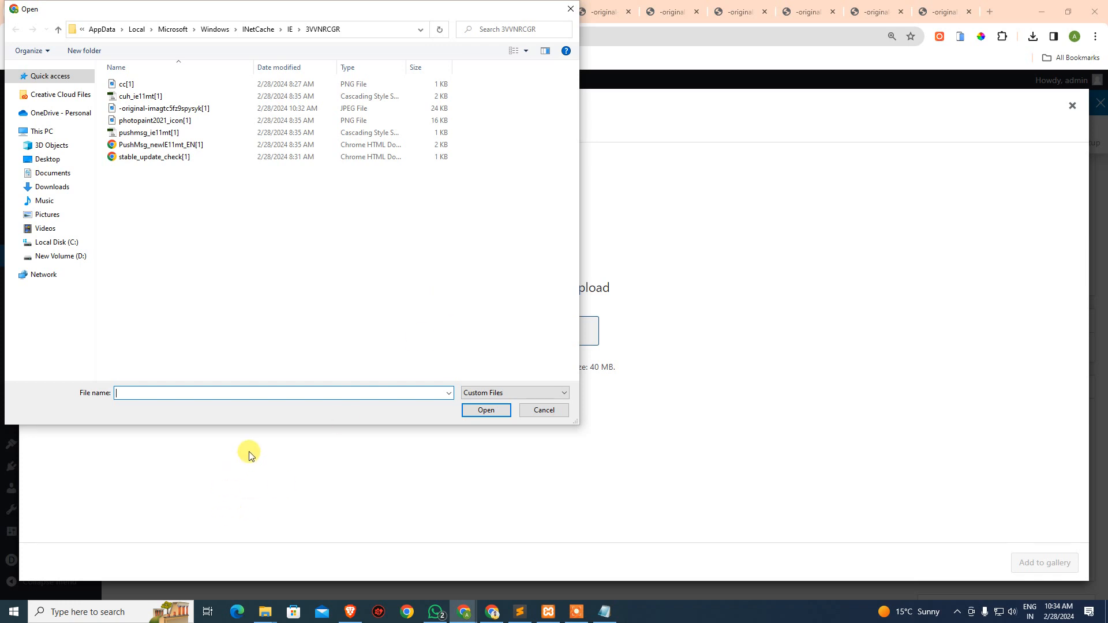
{"action": "key", "text": "super+v"}
{"action": "left_click", "coordinate": [194, 451]}
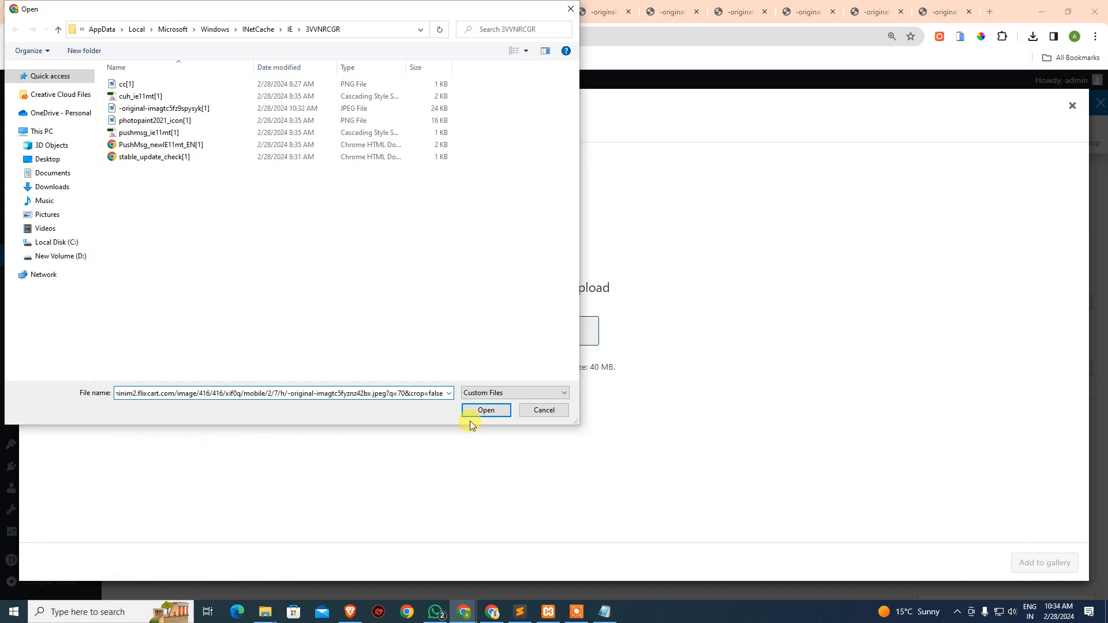
{"action": "key", "text": "BackSpace"}
{"action": "key", "text": "BackSpace"}
{"action": "key", "text": "BackSpace"}
{"action": "key", "text": "BackSpace"}
{"action": "key", "text": "BackSpace"}
{"action": "key", "text": "BackSpace"}
{"action": "key", "text": "BackSpace"}
{"action": "key", "text": "BackSpace"}
{"action": "key", "text": "BackSpace"}
{"action": "key", "text": "BackSpace"}
{"action": "key", "text": "BackSpace"}
{"action": "key", "text": "BackSpace"}
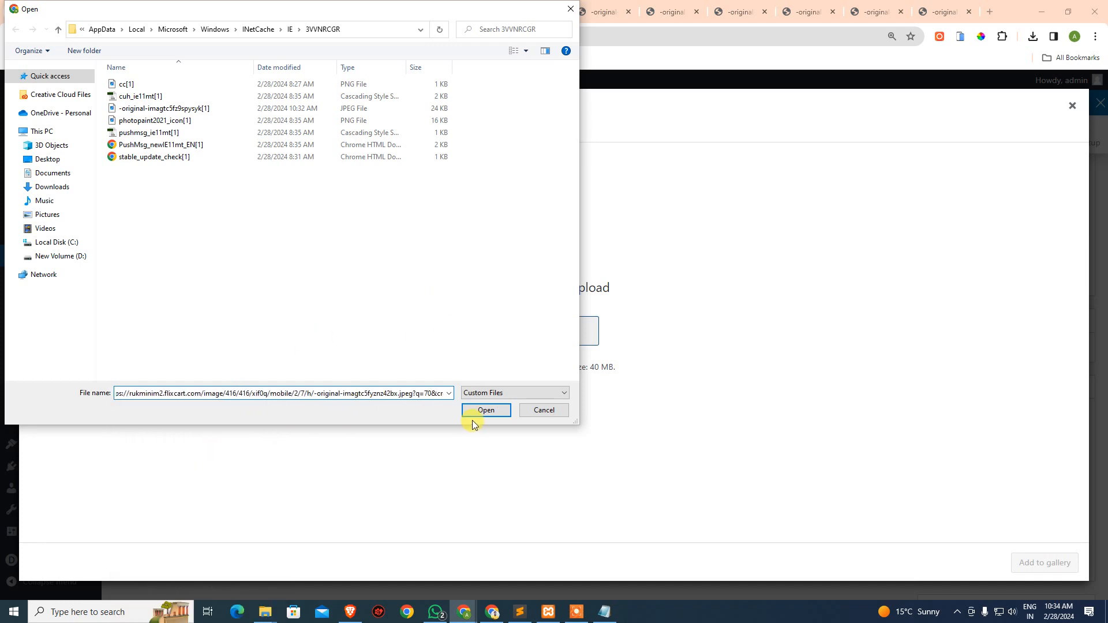
{"action": "key", "text": "BackSpace"}
{"action": "key", "text": "BackSpace"}
{"action": "key", "text": "BackSpace"}
{"action": "key", "text": "BackSpace"}
{"action": "key", "text": "Return"}
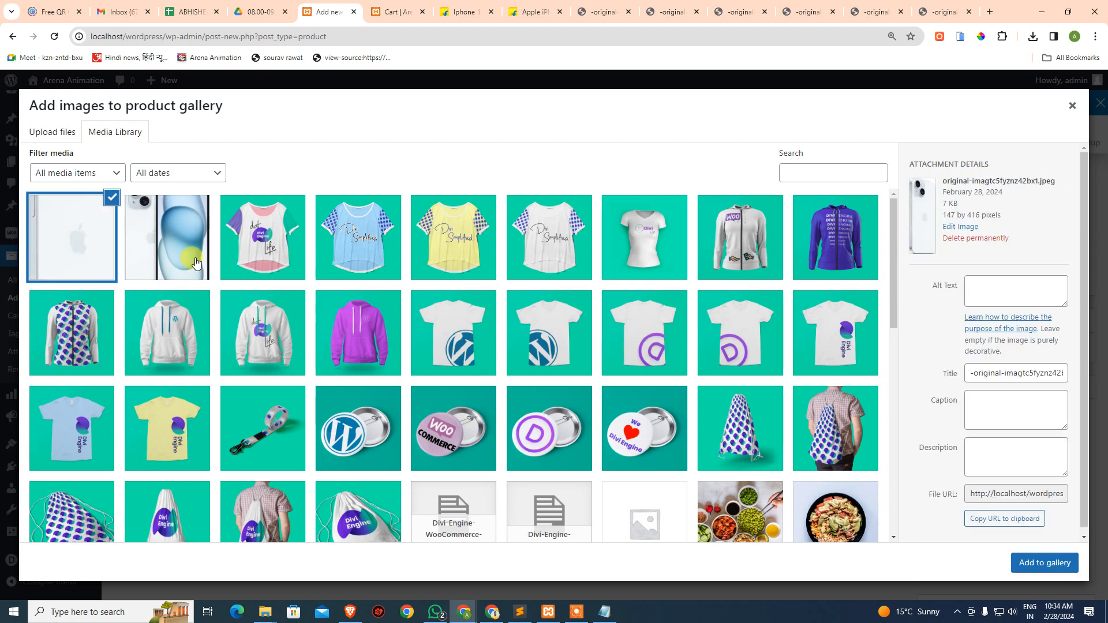
Step: Upload the iPhone 15 camera close-up for the gallery from its copied image address, cut off after .jpeg
{"action": "left_click", "coordinate": [58, 135]}
{"action": "left_click", "coordinate": [549, 332]}
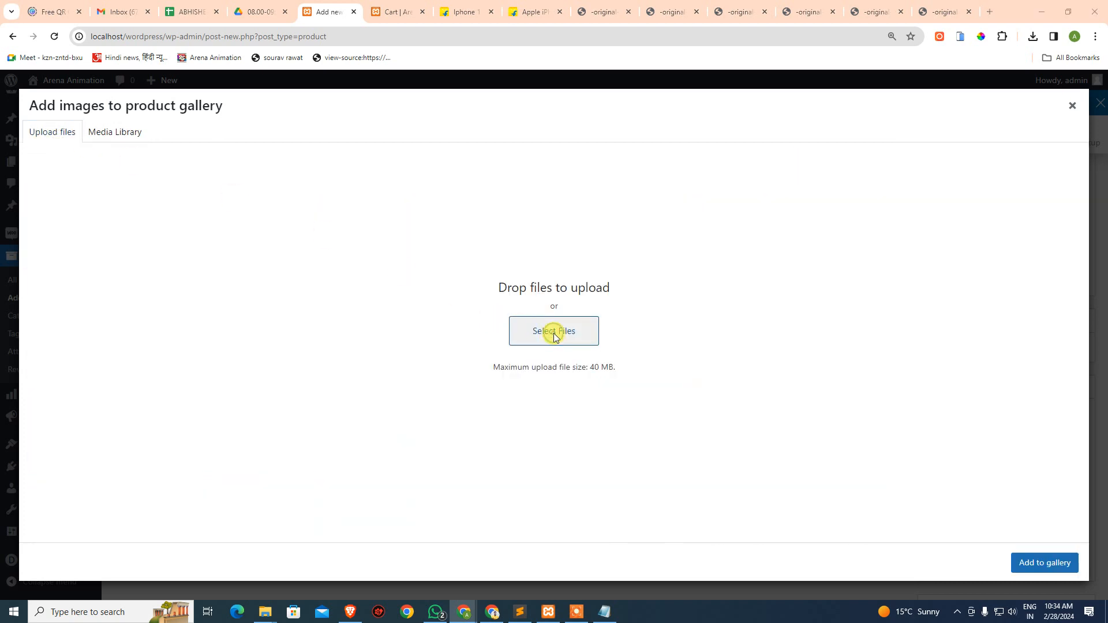
{"action": "key", "text": "super+v"}
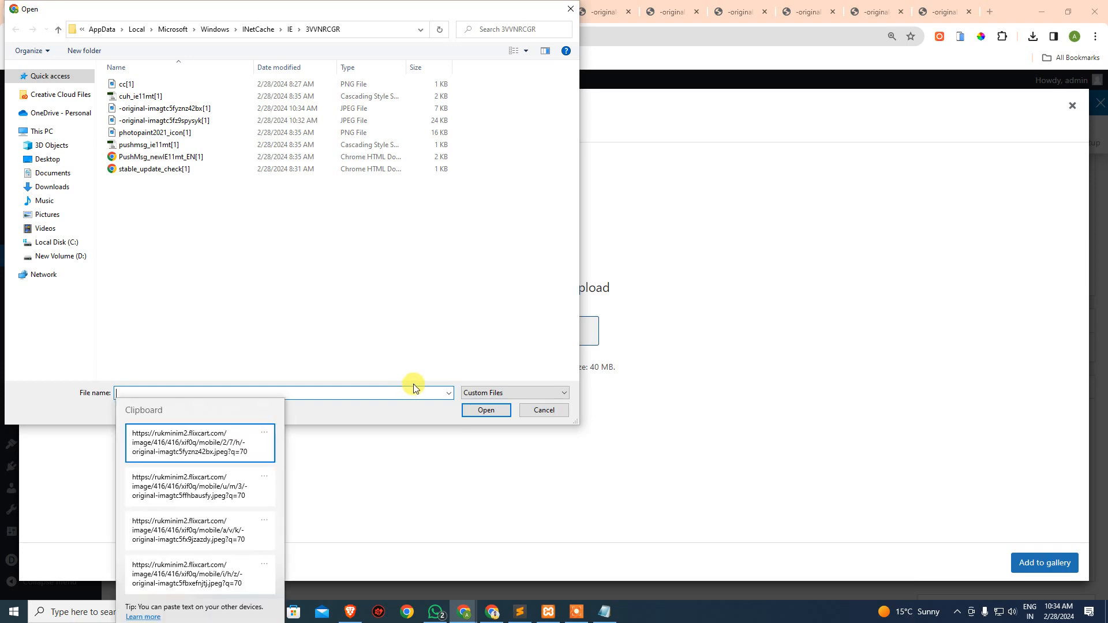
{"action": "left_click", "coordinate": [238, 482]}
{"action": "key", "text": "BackSpace"}
{"action": "key", "text": "BackSpace"}
{"action": "key", "text": "BackSpace"}
{"action": "key", "text": "BackSpace"}
{"action": "key", "text": "BackSpace"}
{"action": "key", "text": "BackSpace"}
{"action": "key", "text": "BackSpace"}
{"action": "key", "text": "BackSpace"}
{"action": "key", "text": "BackSpace"}
{"action": "key", "text": "BackSpace"}
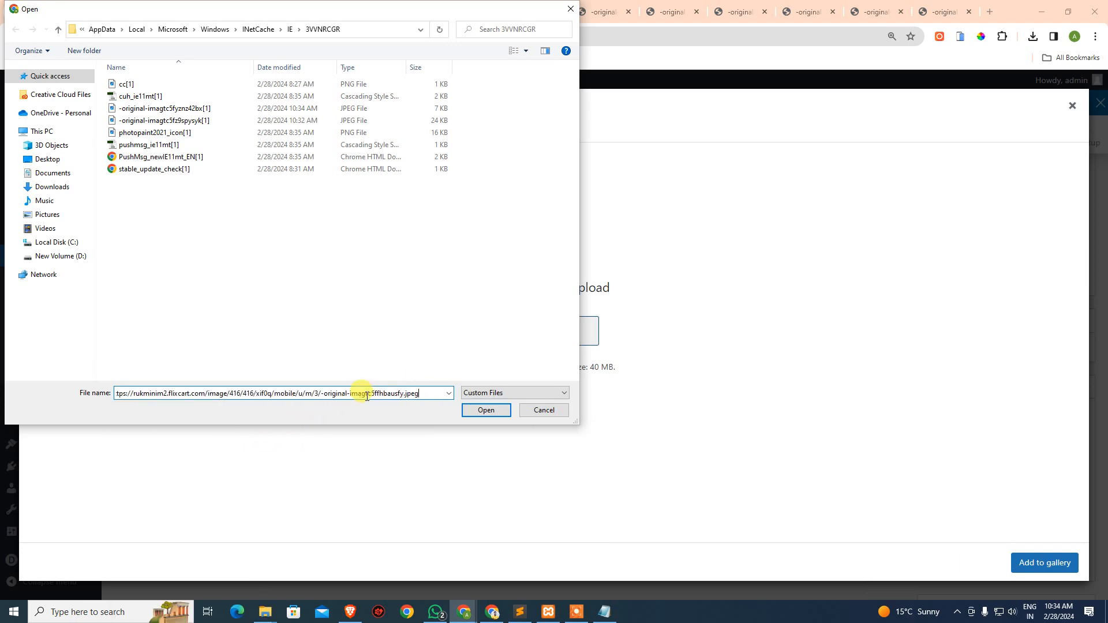
{"action": "key", "text": "Return"}
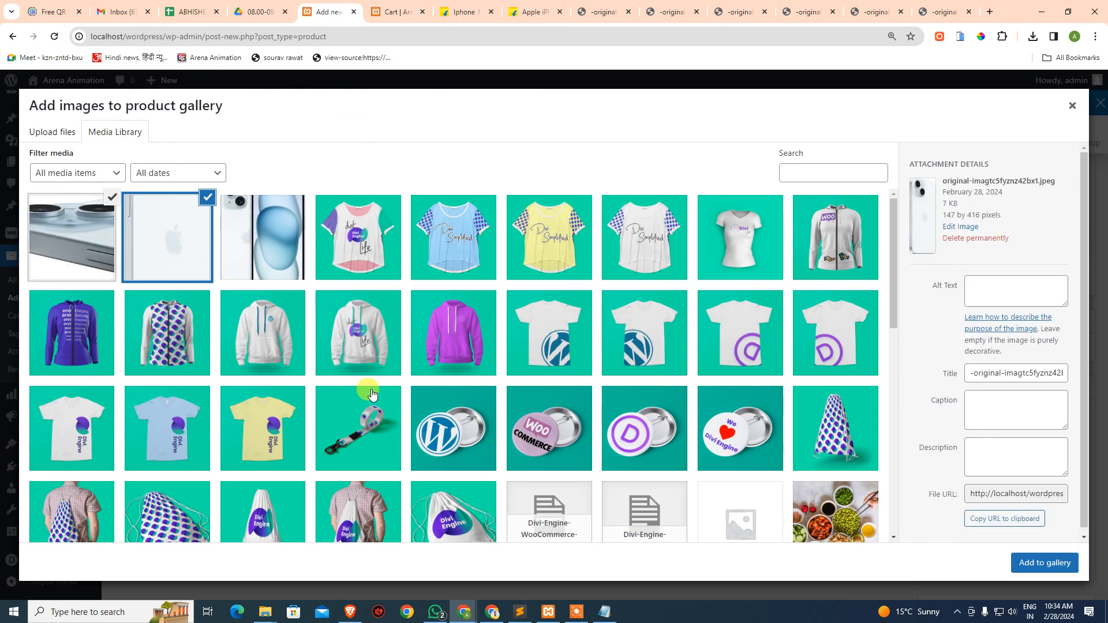
Step: Upload the Dynamic Island photo for the gallery from its copied image address, trimming the parameters at the end
{"action": "left_click", "coordinate": [54, 131]}
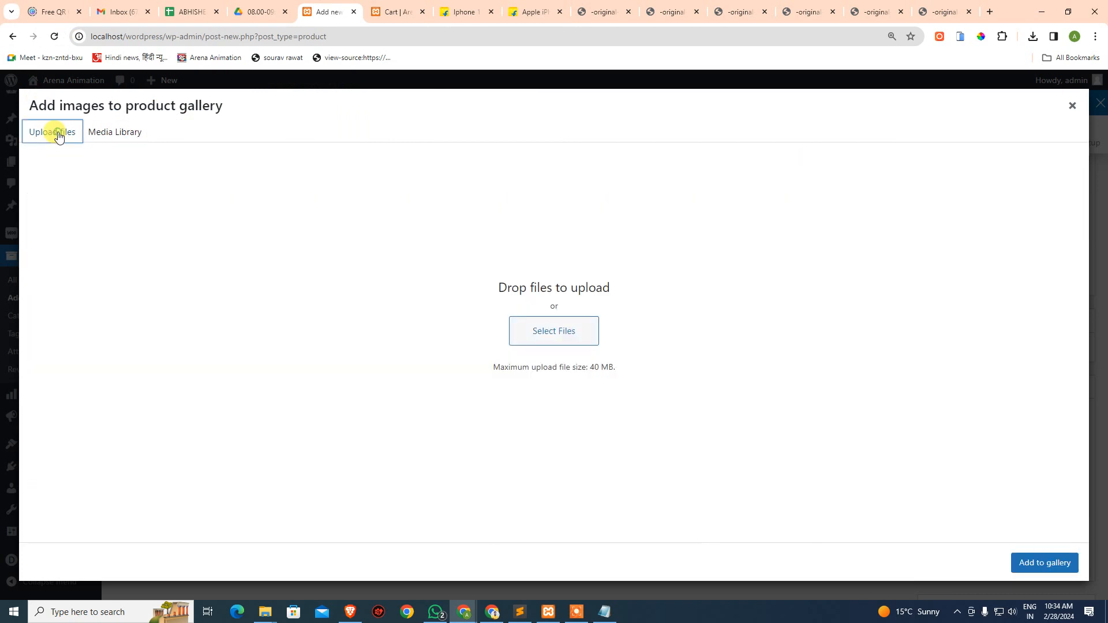
{"action": "left_click", "coordinate": [541, 346]}
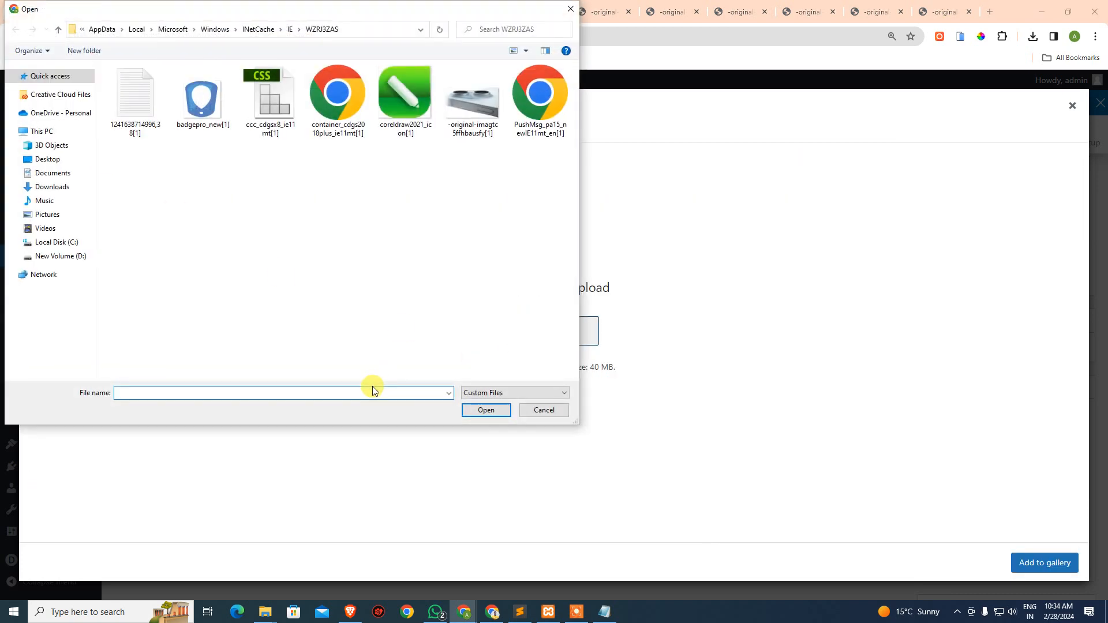
{"action": "key", "text": "super+v"}
{"action": "key", "text": "Down"}
{"action": "key", "text": "Down"}
{"action": "key", "text": "Return"}
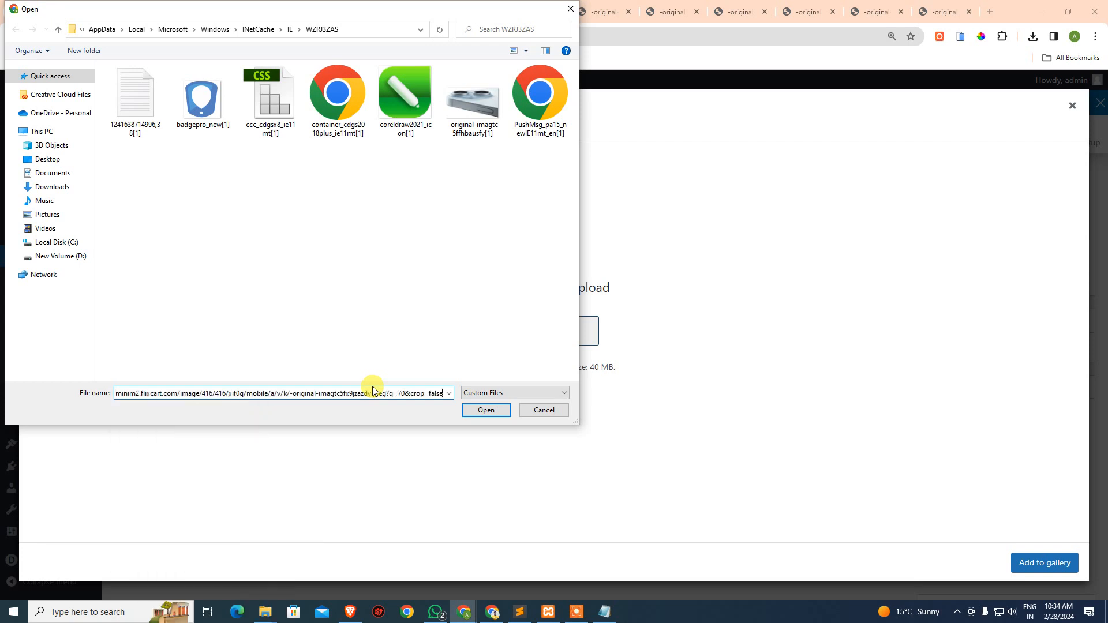
{"action": "key", "text": "BackSpace"}
{"action": "key", "text": "BackSpace"}
{"action": "key", "text": "BackSpace"}
{"action": "key", "text": "BackSpace"}
{"action": "key", "text": "BackSpace"}
{"action": "key", "text": "BackSpace"}
{"action": "key", "text": "BackSpace"}
{"action": "key", "text": "BackSpace"}
{"action": "key", "text": "BackSpace"}
{"action": "key", "text": "BackSpace"}
{"action": "key", "text": "BackSpace"}
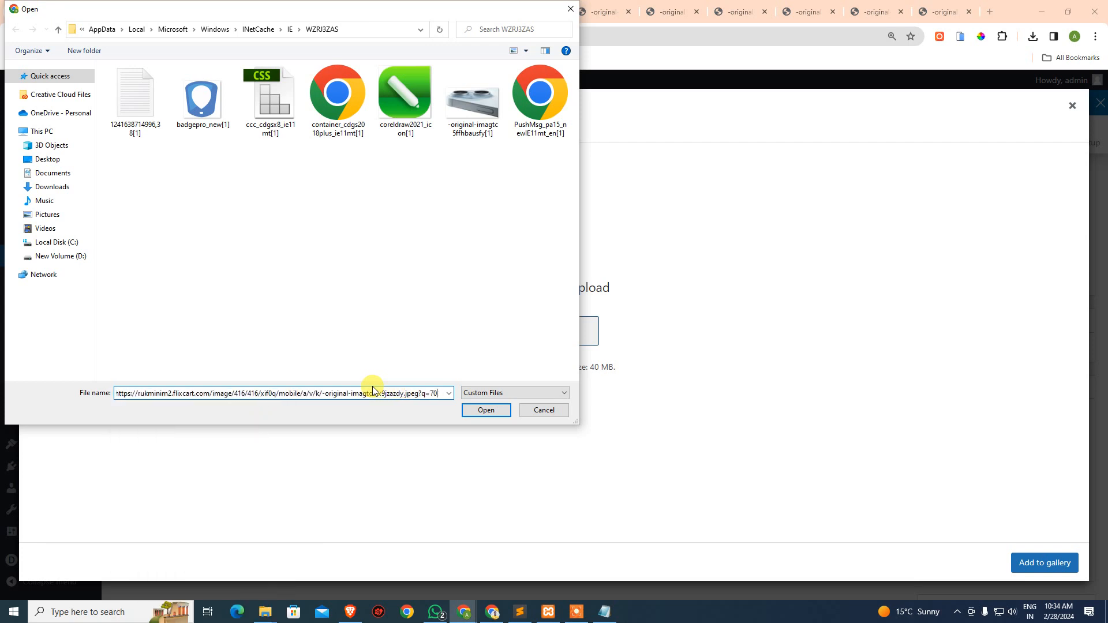
{"action": "key", "text": "Return"}
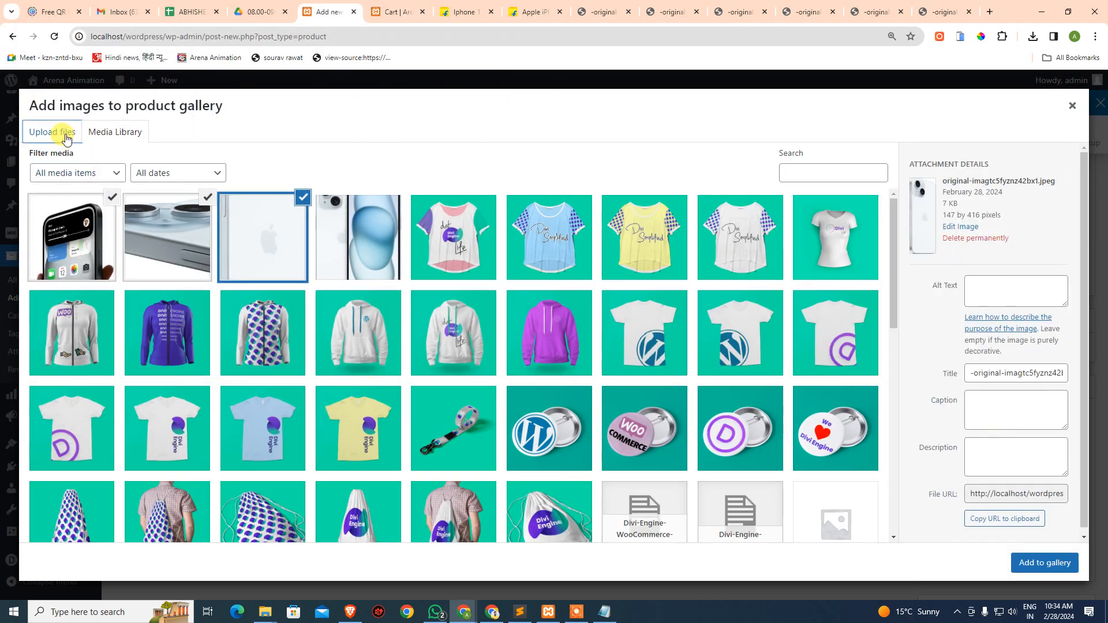
Step: Upload the iPhone 15 feature collage for the gallery from its copied image address, trimming the trailing parameters
{"action": "left_click", "coordinate": [33, 134]}
{"action": "left_click", "coordinate": [562, 341]}
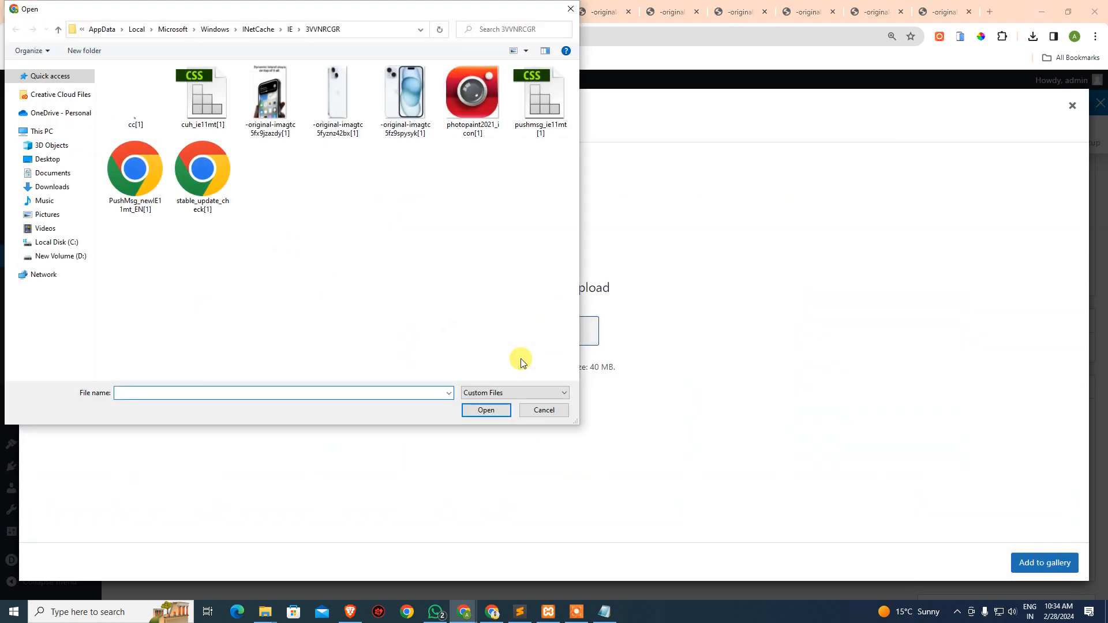
{"action": "key", "text": "super+v"}
{"action": "key", "text": "Down"}
{"action": "key", "text": "Down"}
{"action": "key", "text": "Down"}
{"action": "key", "text": "Down"}
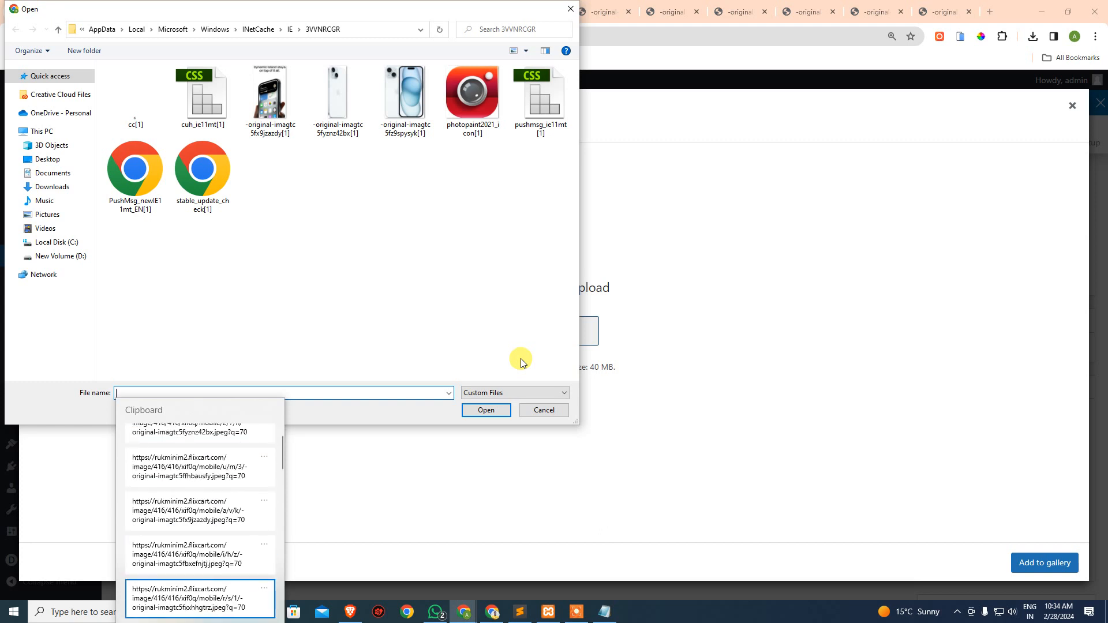
{"action": "key", "text": "Return"}
{"action": "key", "text": "BackSpace"}
{"action": "key", "text": "BackSpace"}
{"action": "key", "text": "BackSpace"}
{"action": "key", "text": "BackSpace"}
{"action": "key", "text": "BackSpace"}
{"action": "key", "text": "BackSpace"}
{"action": "key", "text": "BackSpace"}
{"action": "key", "text": "BackSpace"}
{"action": "key", "text": "BackSpace"}
{"action": "key", "text": "BackSpace"}
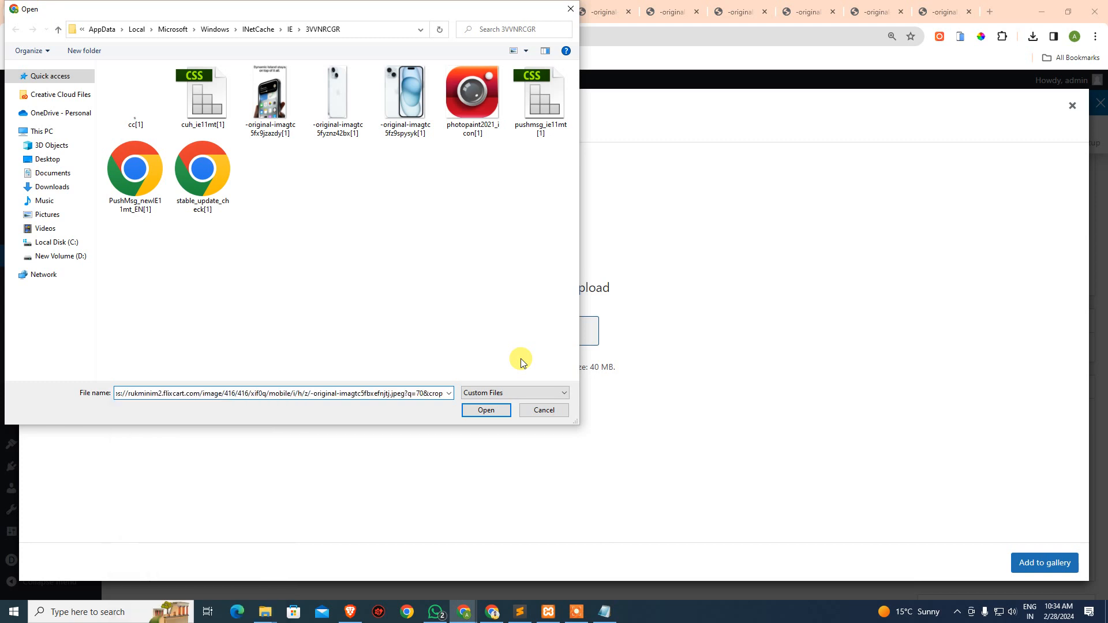
{"action": "key", "text": "BackSpace"}
{"action": "key", "text": "Return"}
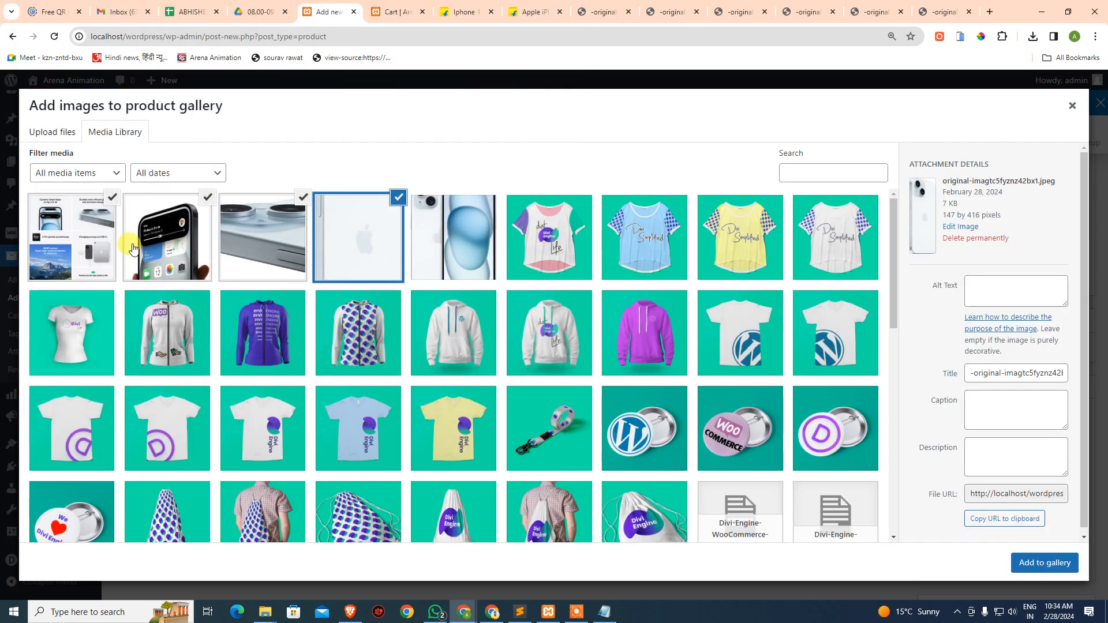
Step: Upload the What's in the Box photo for the gallery from its copied image address with the trailing parameters trimmed
{"action": "left_click", "coordinate": [63, 139]}
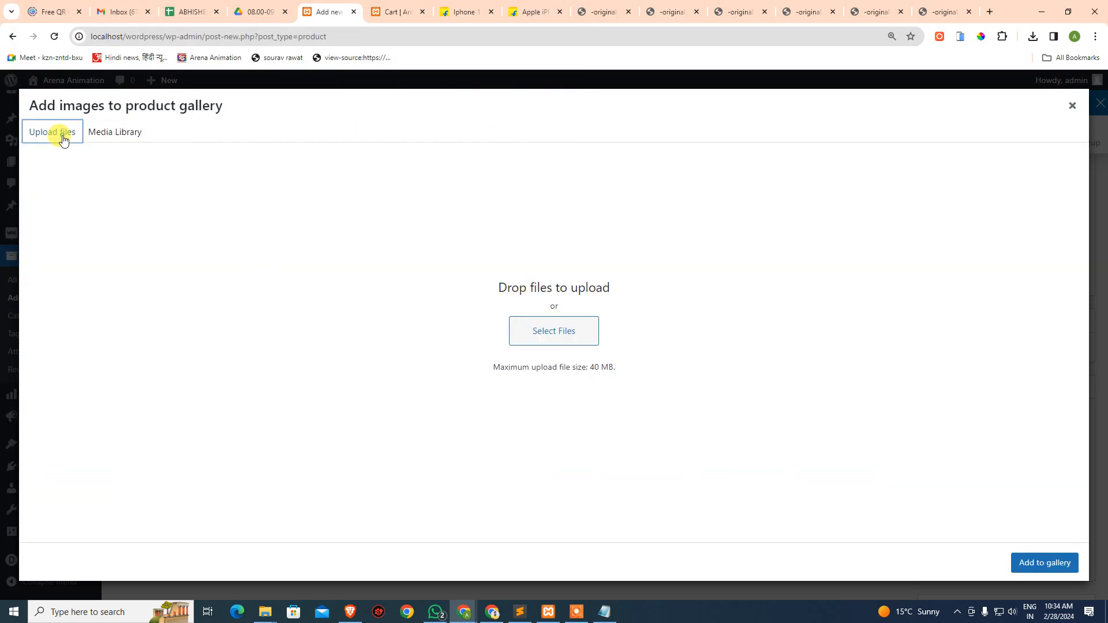
{"action": "left_click", "coordinate": [541, 338]}
{"action": "key", "text": "super+v"}
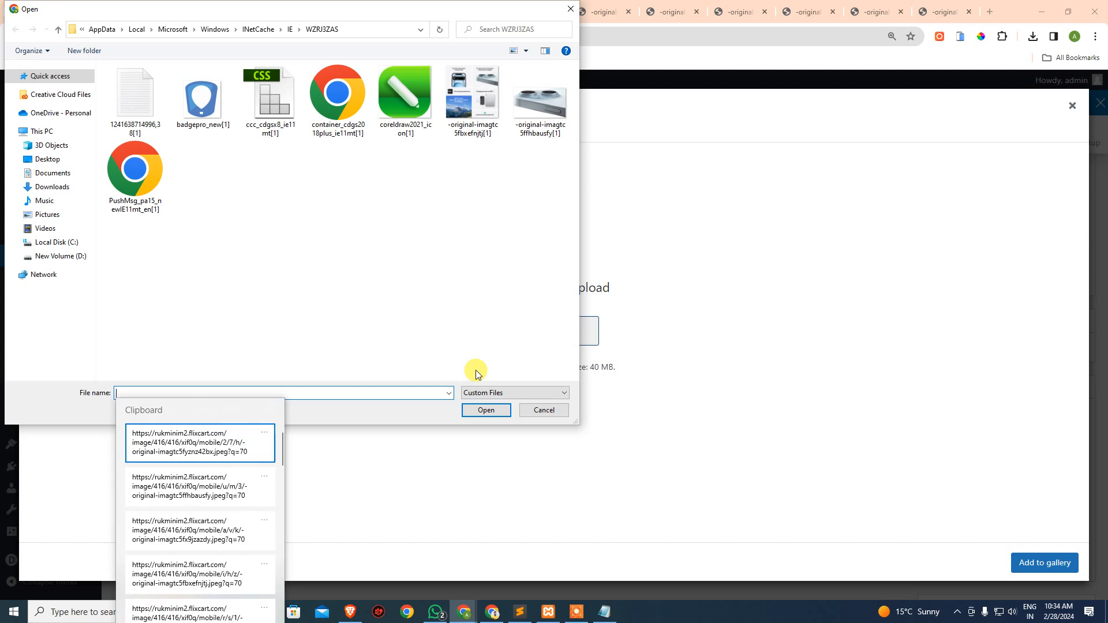
{"action": "key", "text": "Down"}
{"action": "key", "text": "Down"}
{"action": "key", "text": "Down"}
{"action": "key", "text": "Down"}
{"action": "key", "text": "Return"}
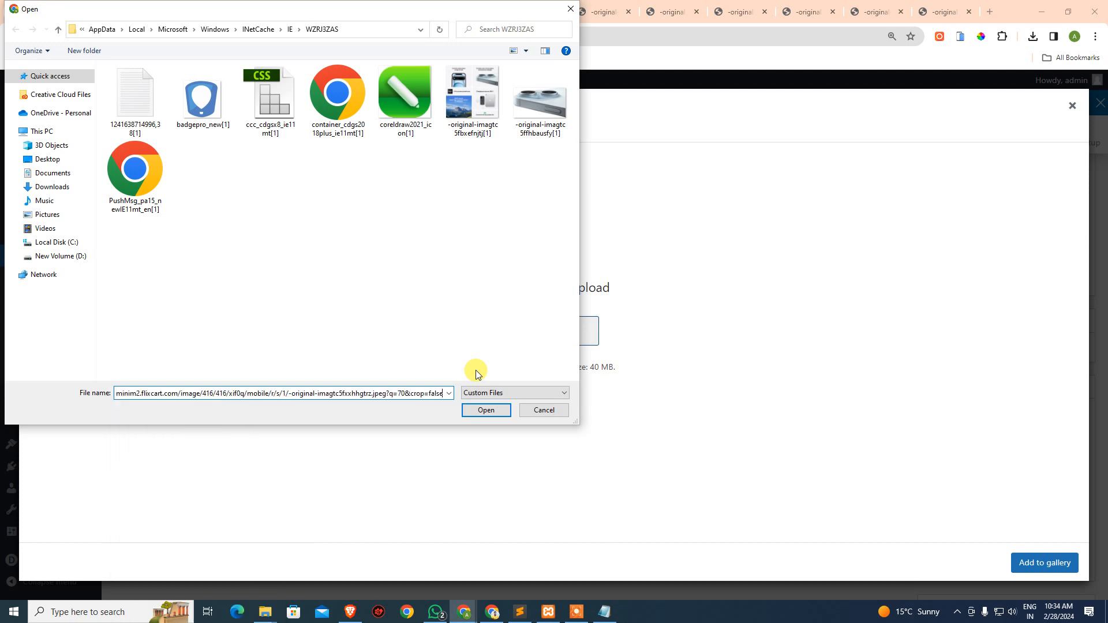
{"action": "key", "text": "BackSpace"}
{"action": "key", "text": "BackSpace"}
{"action": "key", "text": "BackSpace"}
{"action": "key", "text": "BackSpace"}
{"action": "key", "text": "BackSpace"}
{"action": "key", "text": "BackSpace"}
{"action": "key", "text": "BackSpace"}
{"action": "key", "text": "BackSpace"}
{"action": "key", "text": "BackSpace"}
{"action": "key", "text": "BackSpace"}
{"action": "key", "text": "BackSpace"}
{"action": "key", "text": "BackSpace"}
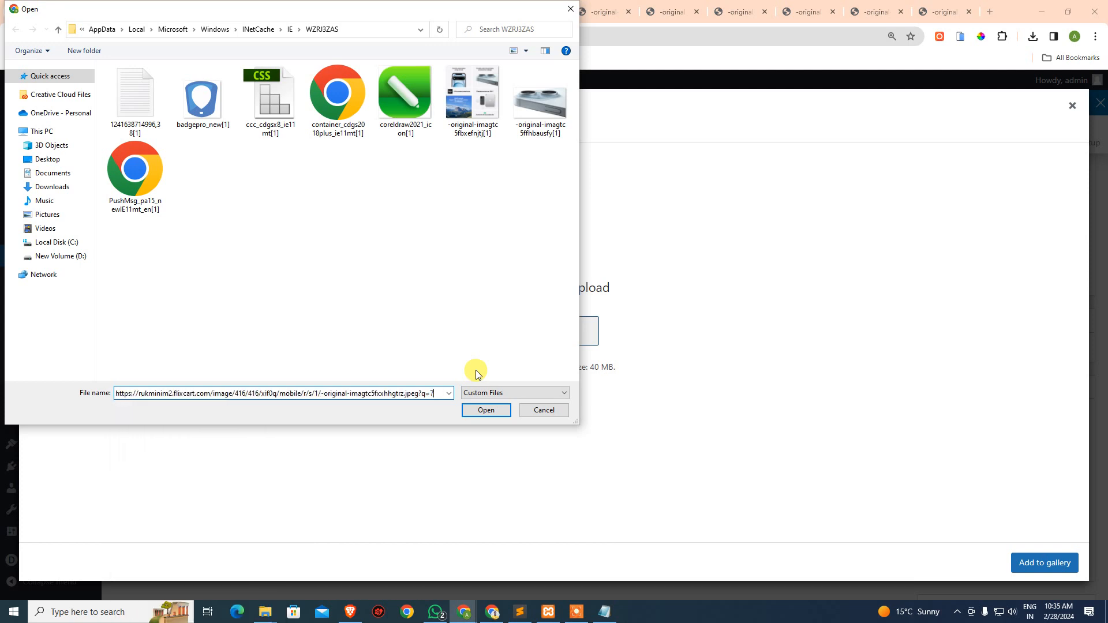
{"action": "key", "text": "Return"}
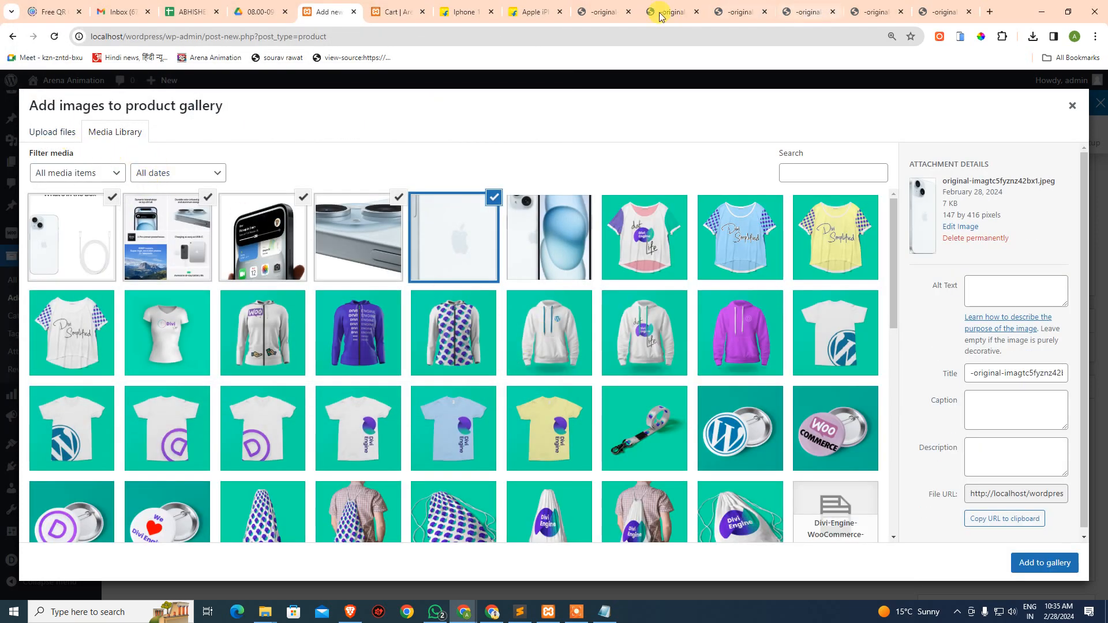
Step: Select all six iPhone 15 photos in Flipkart listing order, from the front-and-back picture to What's in the Box, and add them to the product gallery
{"action": "left_click", "coordinate": [528, 11]}
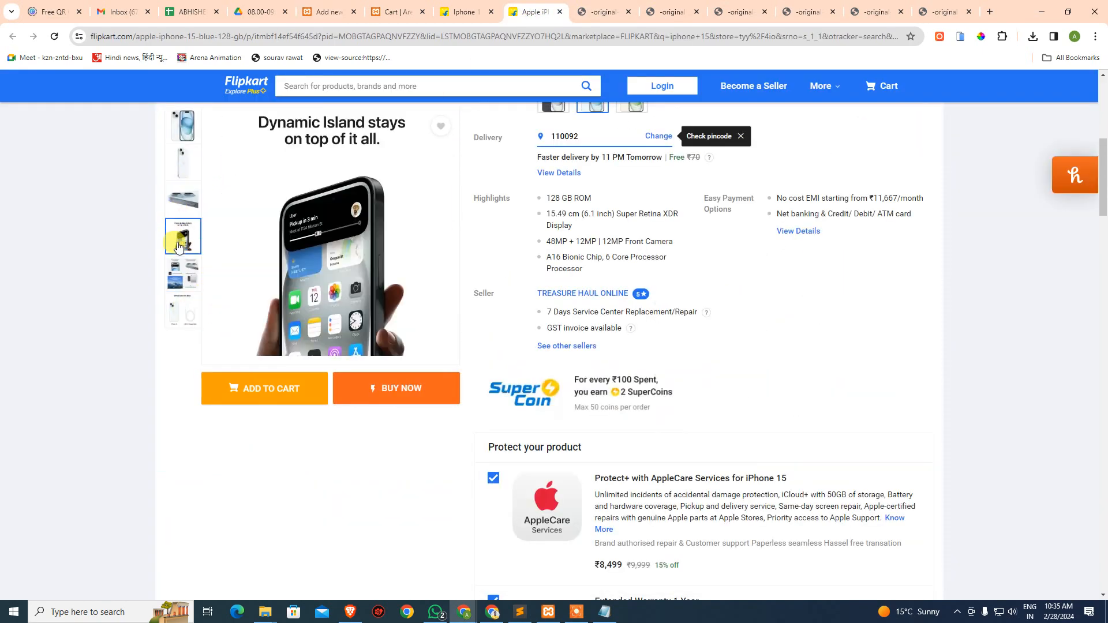
{"action": "left_click", "coordinate": [479, 12]}
{"action": "left_click", "coordinate": [330, 12]}
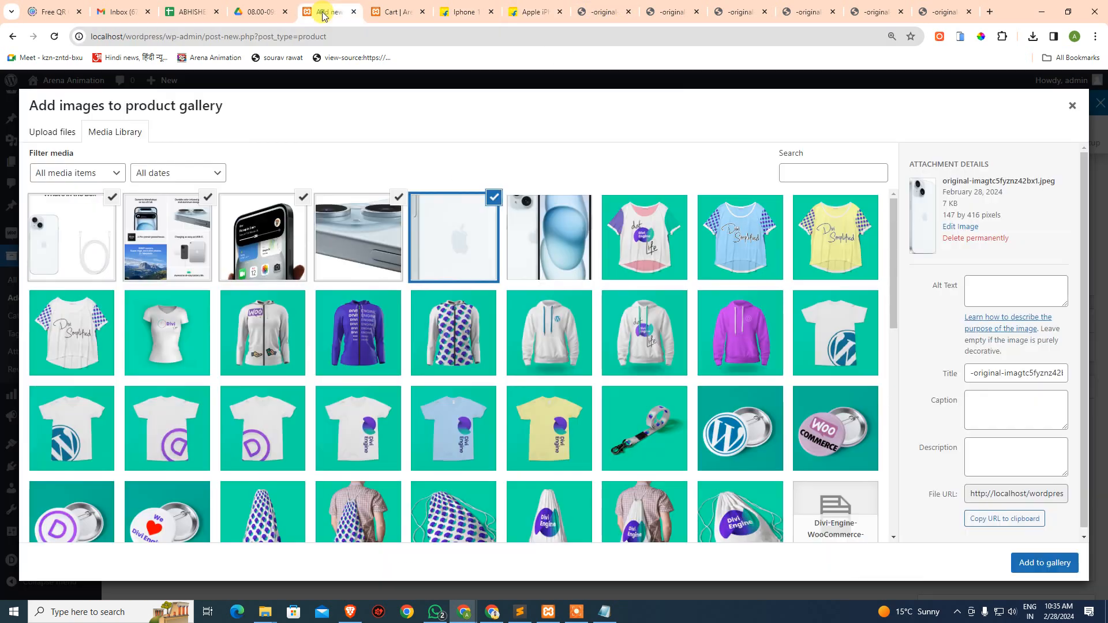
{"action": "left_click", "coordinate": [549, 242]}
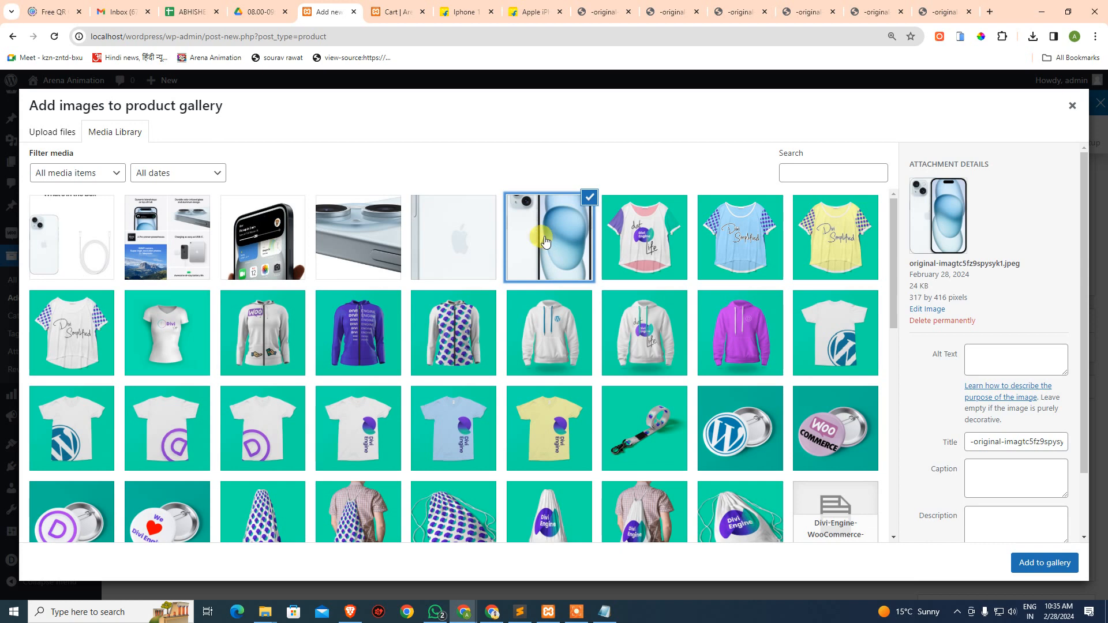
{"action": "left_click", "coordinate": [418, 238], "text": "ctrl"}
{"action": "left_click", "coordinate": [334, 244], "text": "ctrl"}
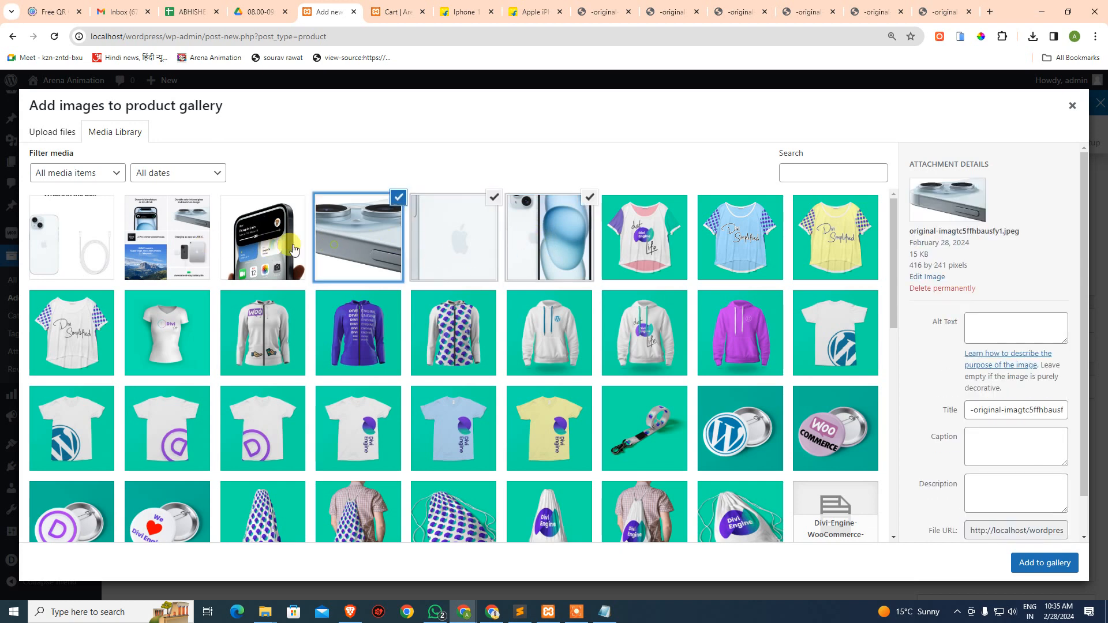
{"action": "left_click", "coordinate": [293, 250], "text": "ctrl"}
{"action": "left_click", "coordinate": [154, 243], "text": "ctrl"}
{"action": "left_click", "coordinate": [104, 245], "text": "ctrl"}
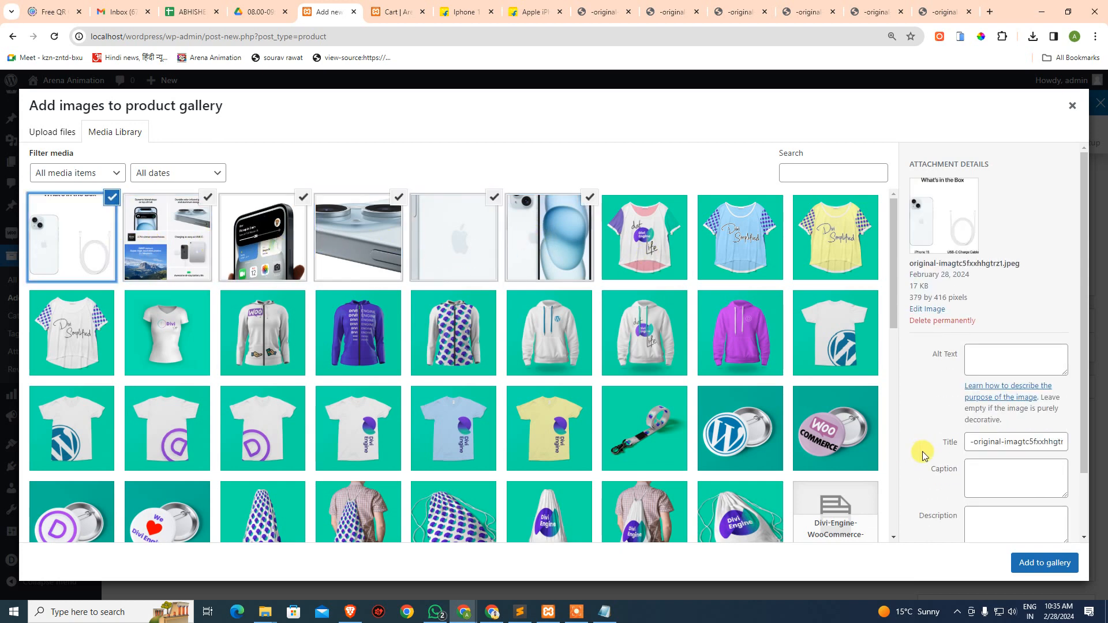
{"action": "scroll", "coordinate": [929, 461], "scroll_direction": "down", "scroll_amount": 1}
{"action": "scroll", "coordinate": [940, 462], "scroll_direction": "up", "scroll_amount": 2}
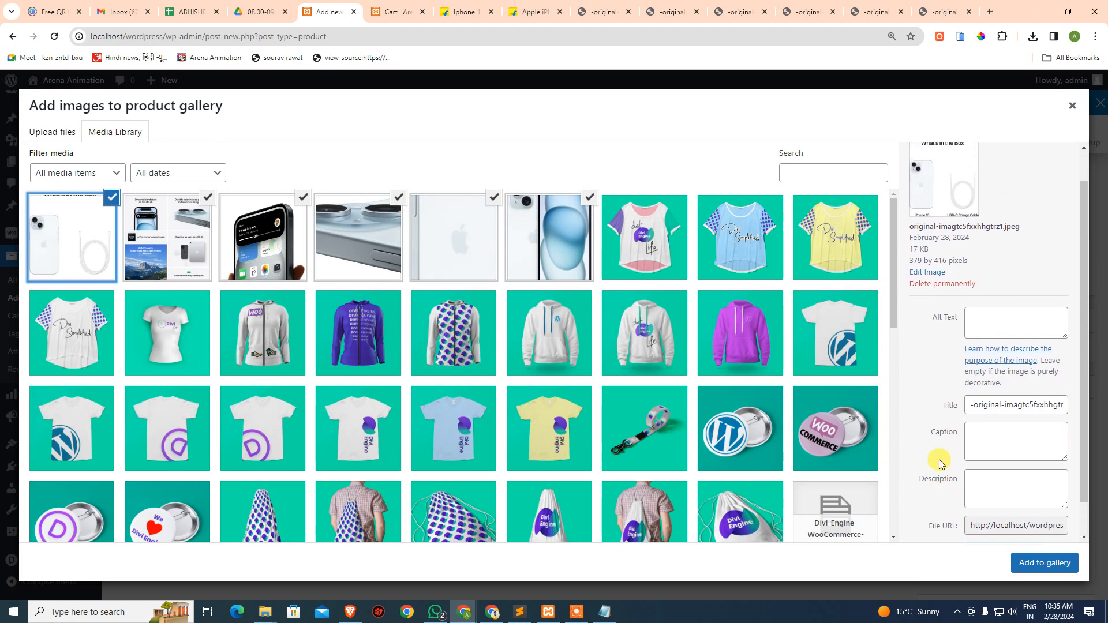
{"action": "scroll", "coordinate": [1039, 519], "scroll_direction": "down", "scroll_amount": 2}
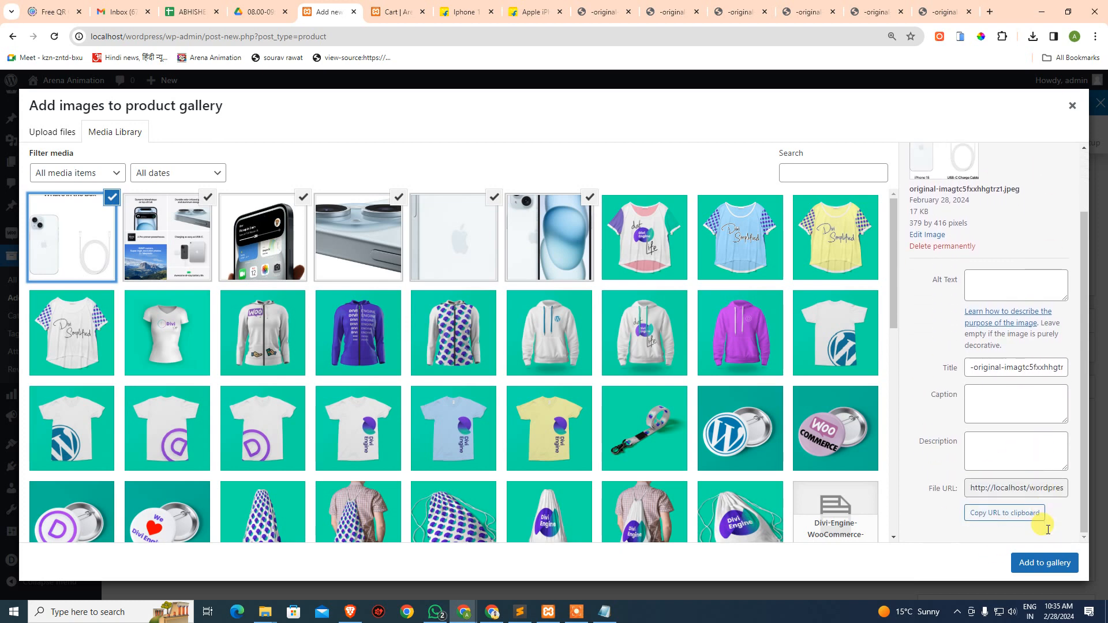
{"action": "left_click", "coordinate": [1041, 563]}
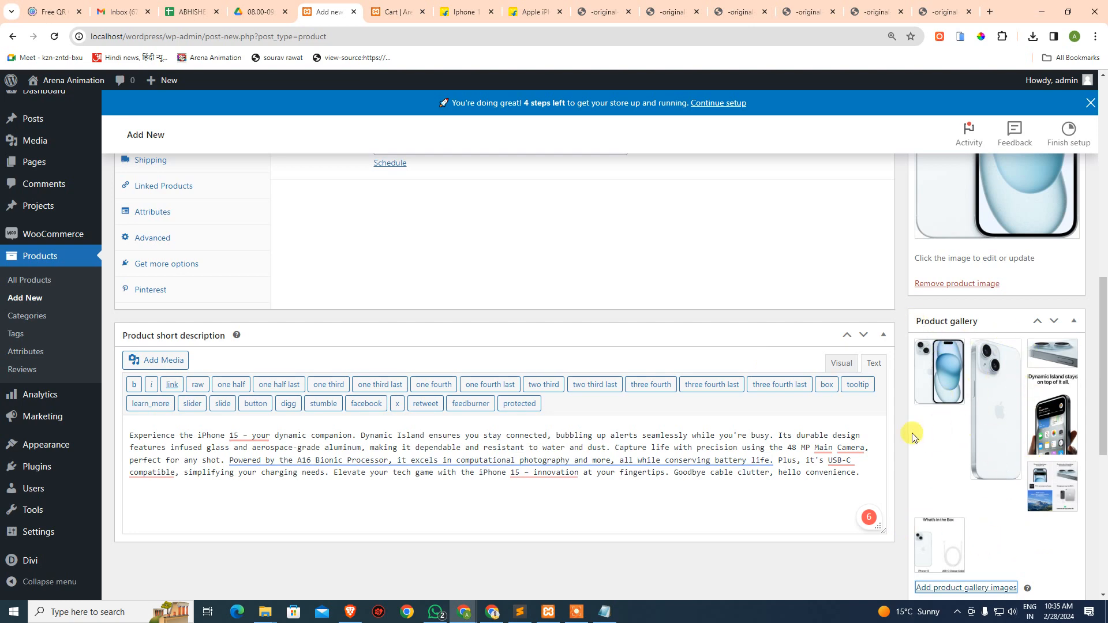
Step: Create a new top-level product category named Mobile for the iPhone 15, without a parent category
{"action": "scroll", "coordinate": [795, 424], "scroll_direction": "down", "scroll_amount": 4}
{"action": "scroll", "coordinate": [962, 353], "scroll_direction": "up", "scroll_amount": 5}
{"action": "scroll", "coordinate": [1009, 439], "scroll_direction": "down", "scroll_amount": 7}
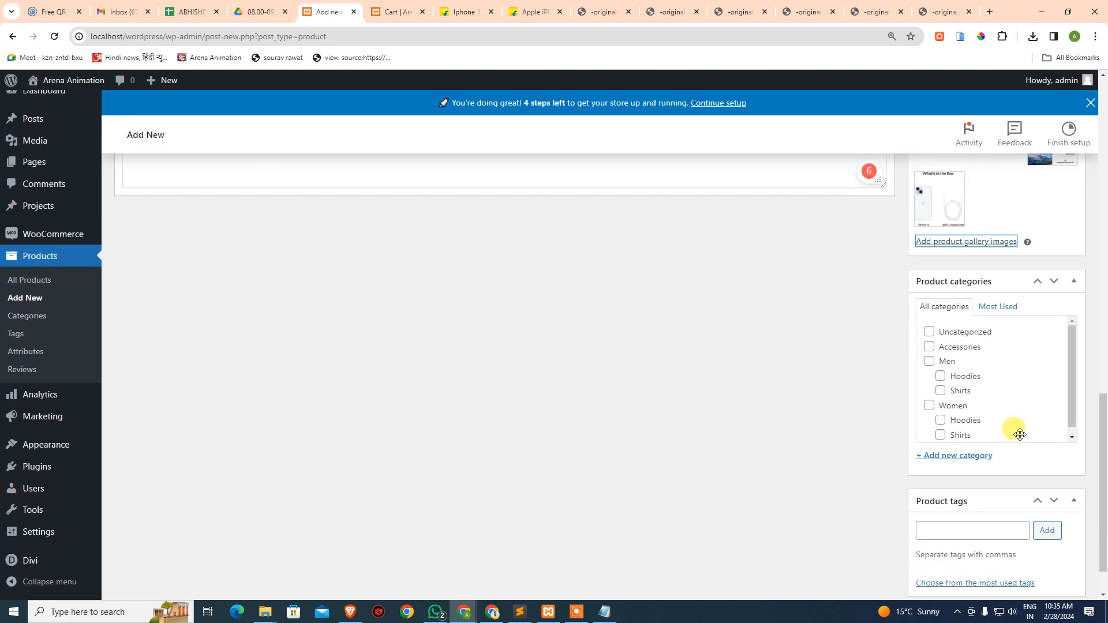
{"action": "scroll", "coordinate": [1003, 462], "scroll_direction": "down", "scroll_amount": 1}
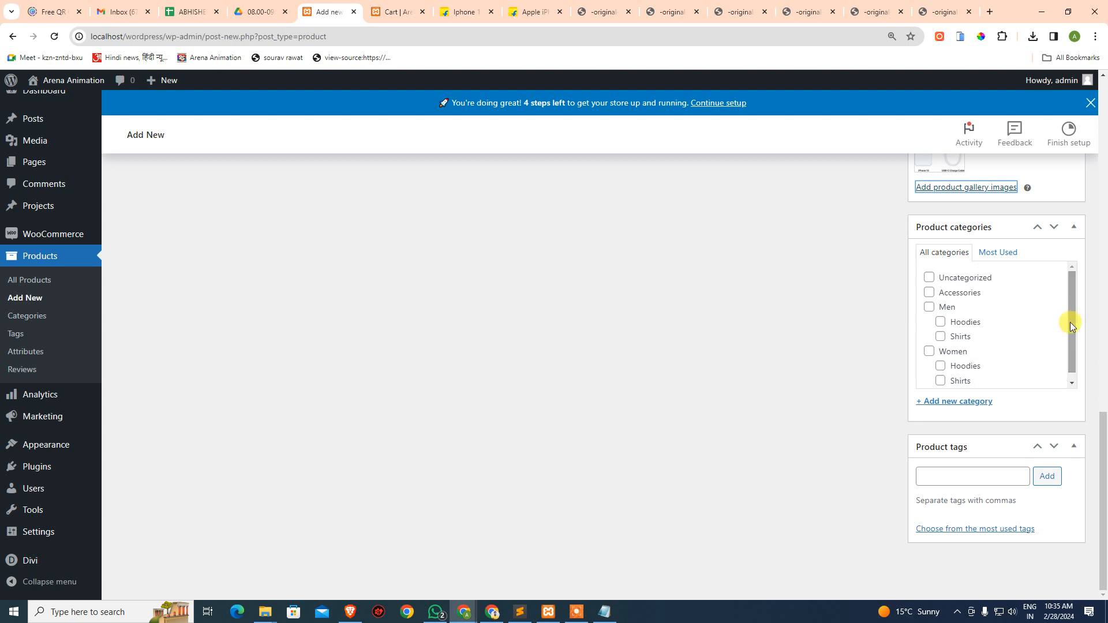
{"action": "left_click", "coordinate": [954, 401]}
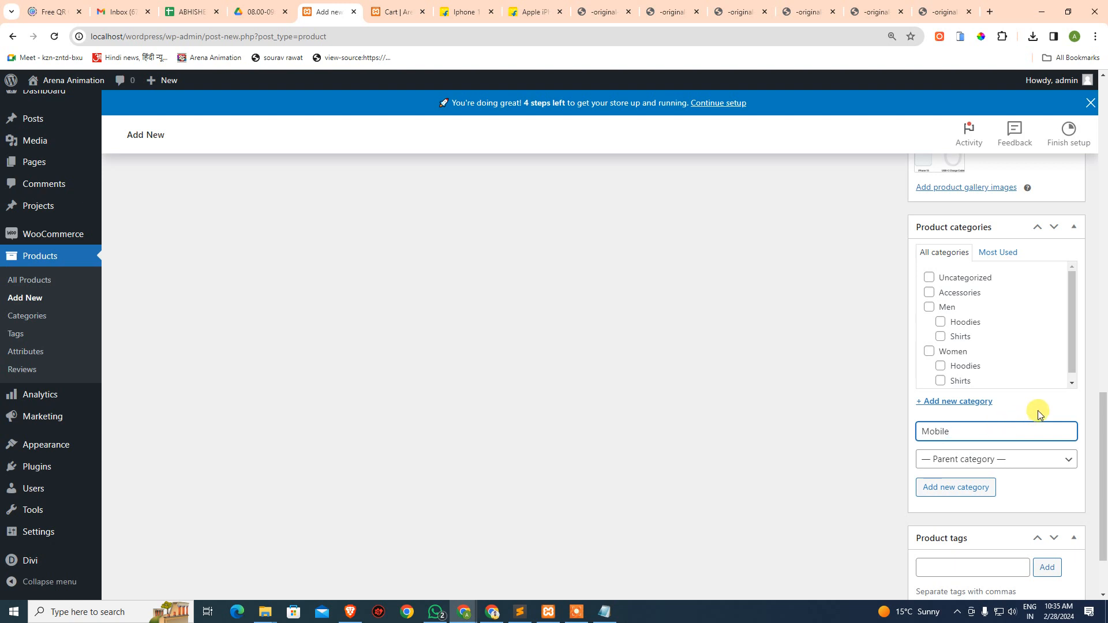
{"action": "left_click", "coordinate": [1007, 462]}
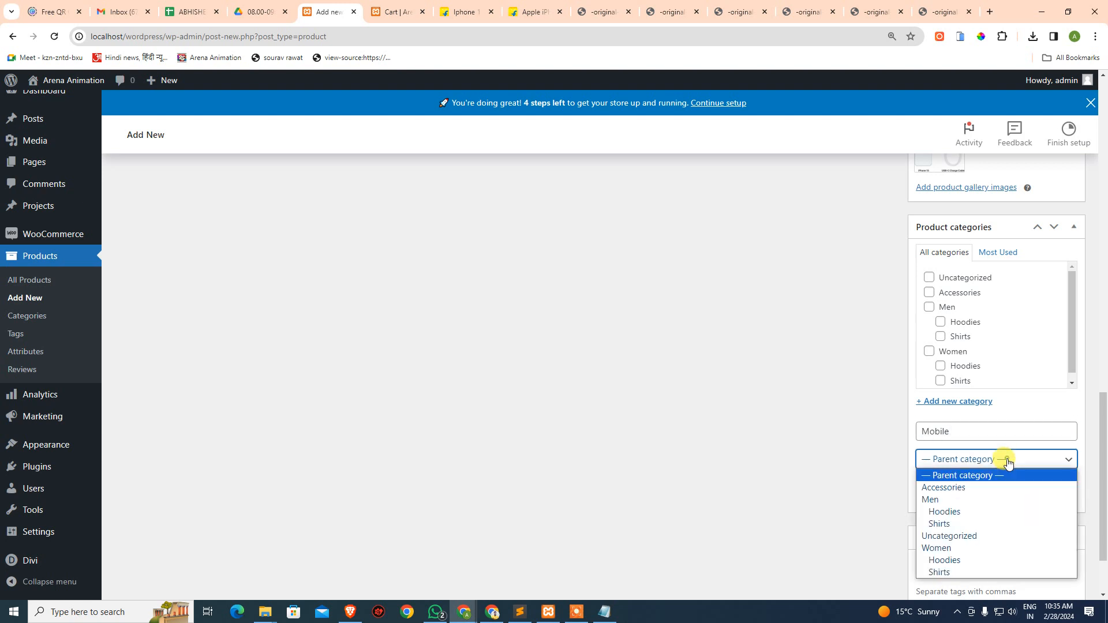
{"action": "left_click", "coordinate": [1026, 401]}
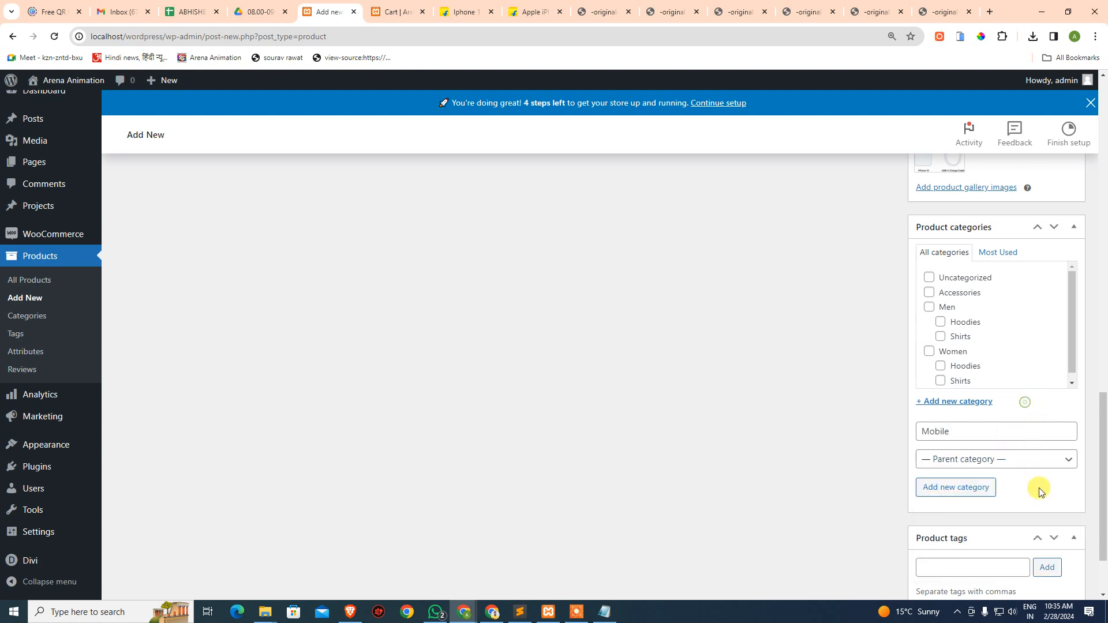
{"action": "left_click", "coordinate": [966, 492]}
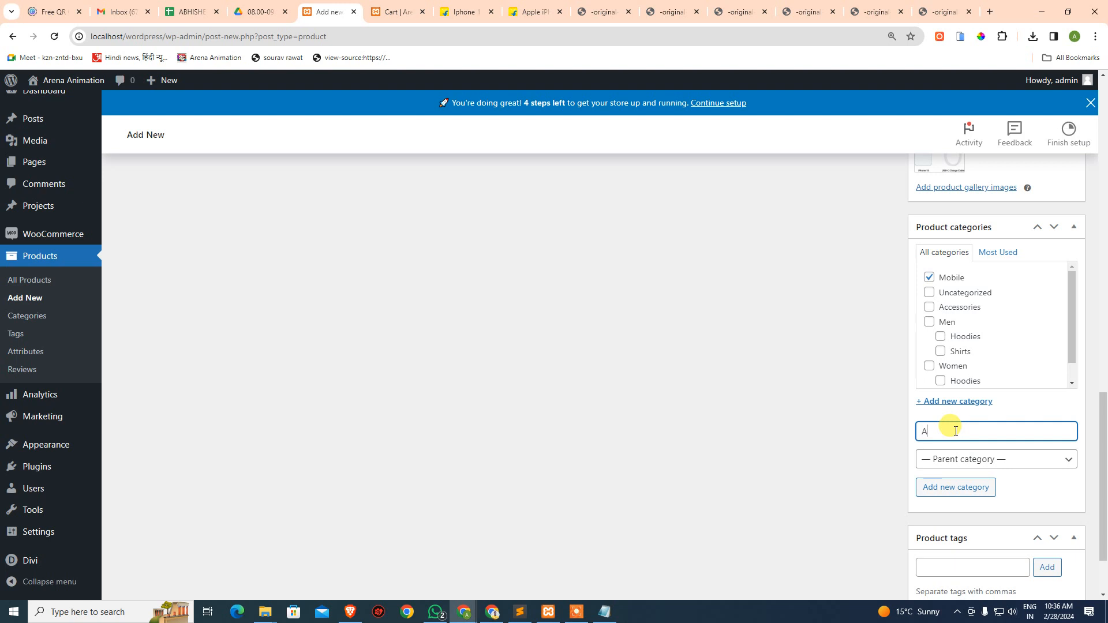
Step: Create a product category named Apple with Mobile as its parent category
{"action": "left_click", "coordinate": [982, 460]}
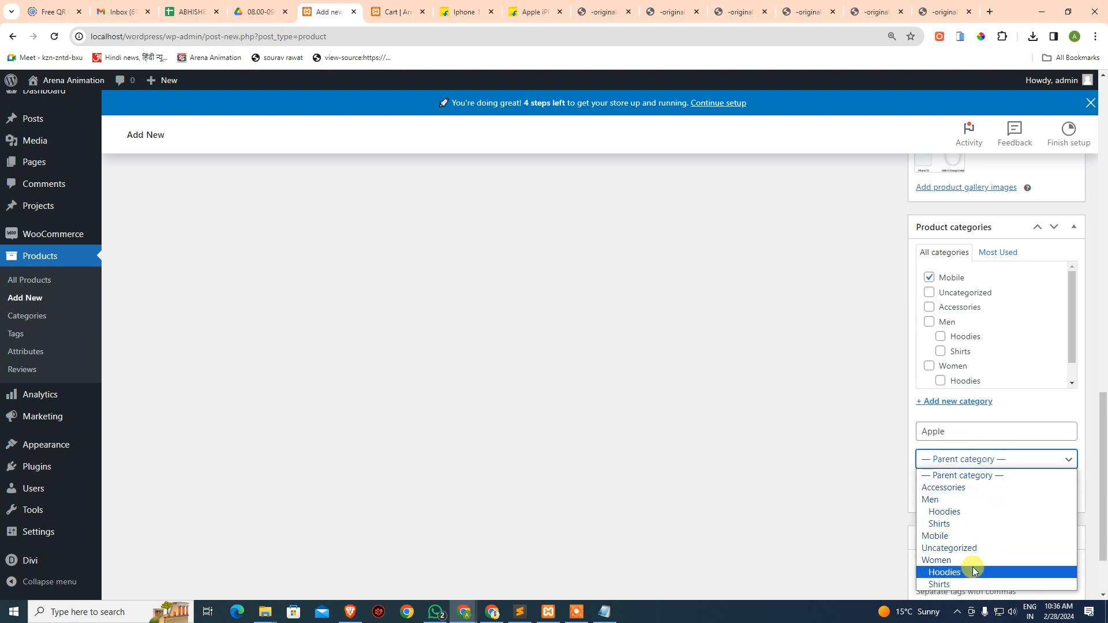
{"action": "left_click", "coordinate": [954, 537]}
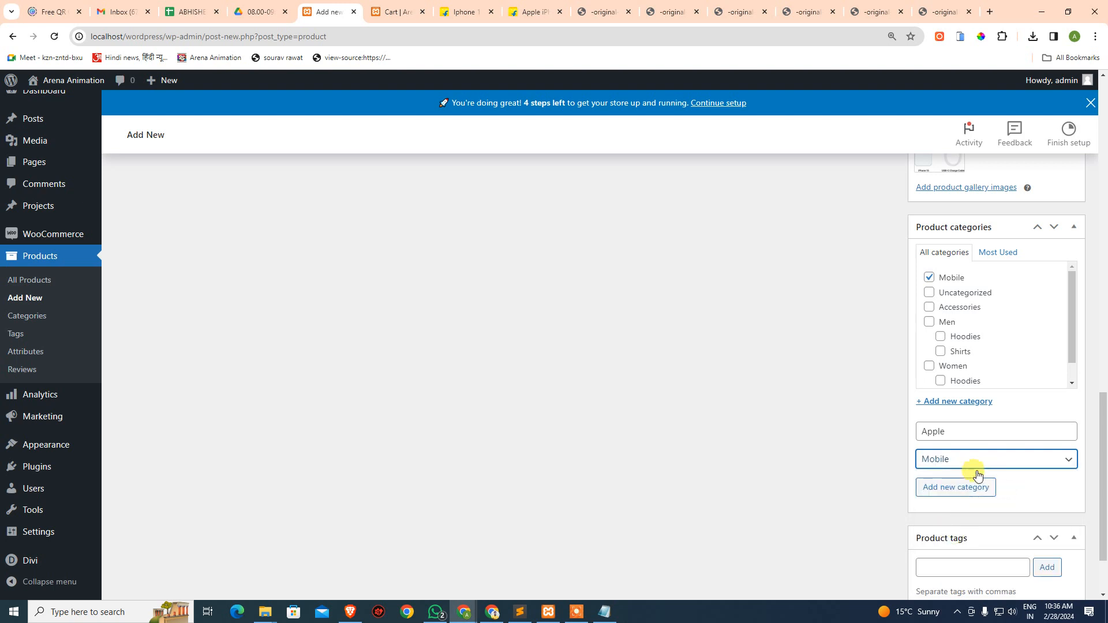
{"action": "left_click", "coordinate": [969, 495]}
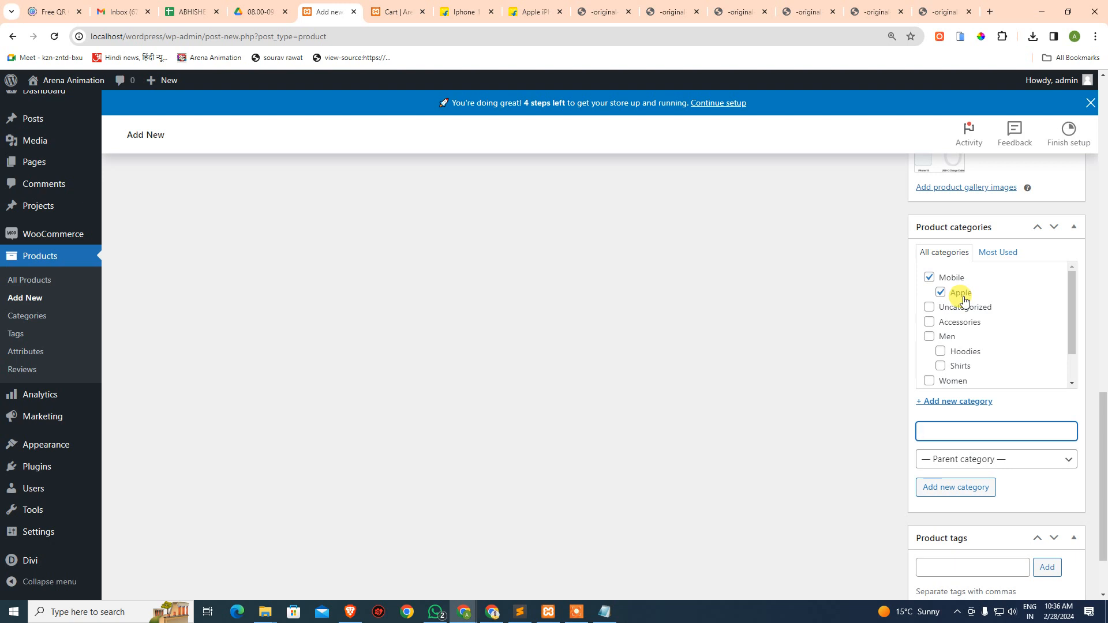
Step: Add the product tags iphone15 and iphone to the product
{"action": "scroll", "coordinate": [1002, 404], "scroll_direction": "down", "scroll_amount": 2}
{"action": "left_click", "coordinate": [956, 479]}
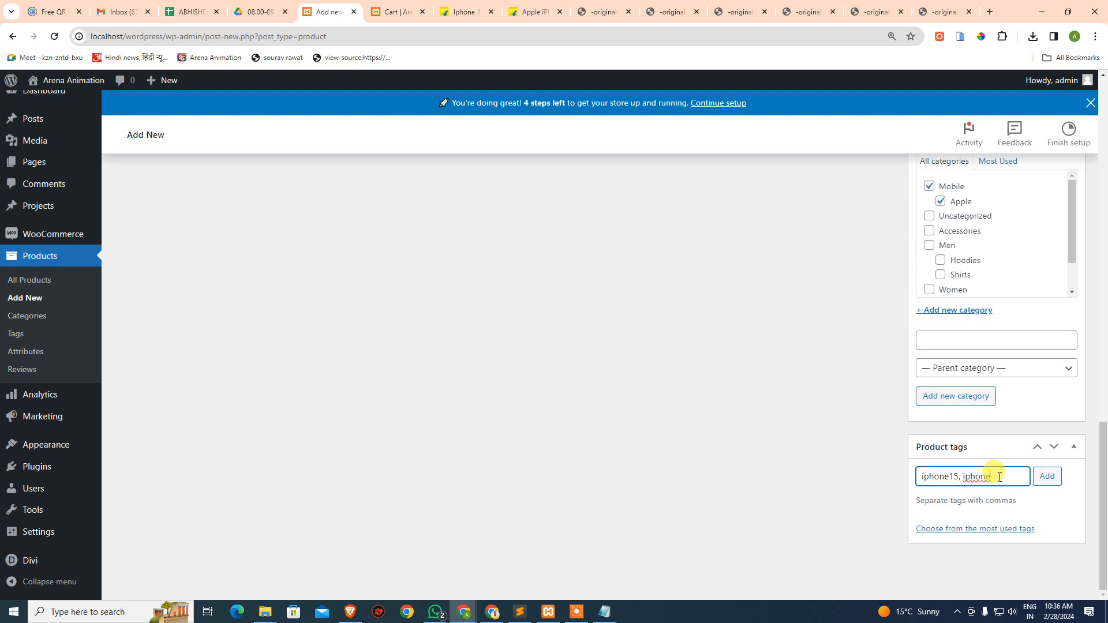
{"action": "left_click", "coordinate": [1047, 476]}
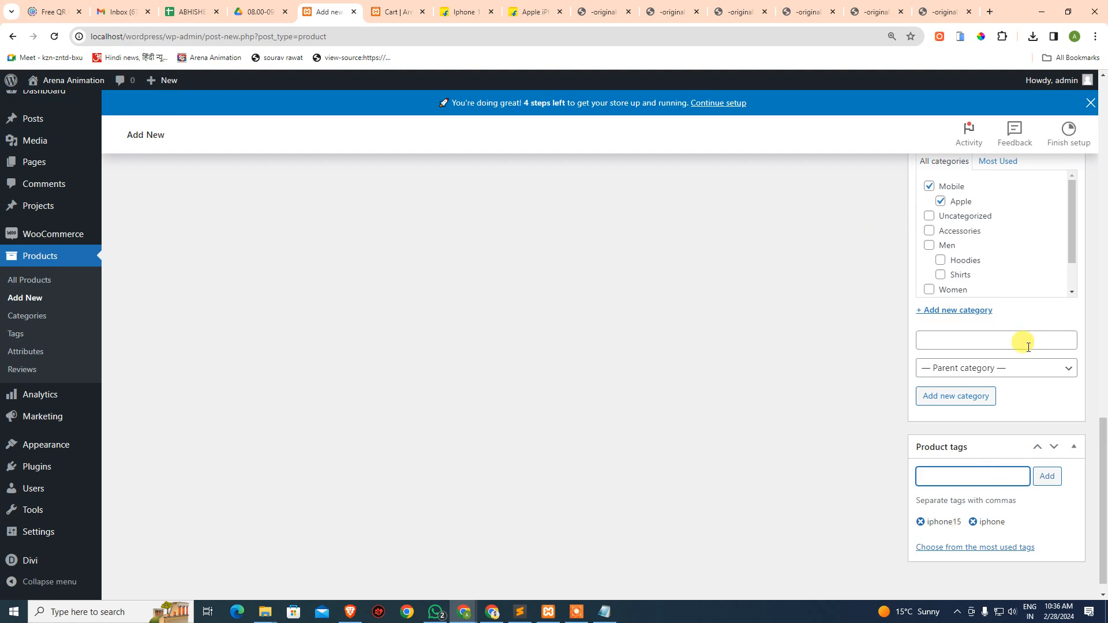
{"action": "scroll", "coordinate": [1027, 369], "scroll_direction": "up", "scroll_amount": 7}
{"action": "scroll", "coordinate": [878, 306], "scroll_direction": "up", "scroll_amount": 12}
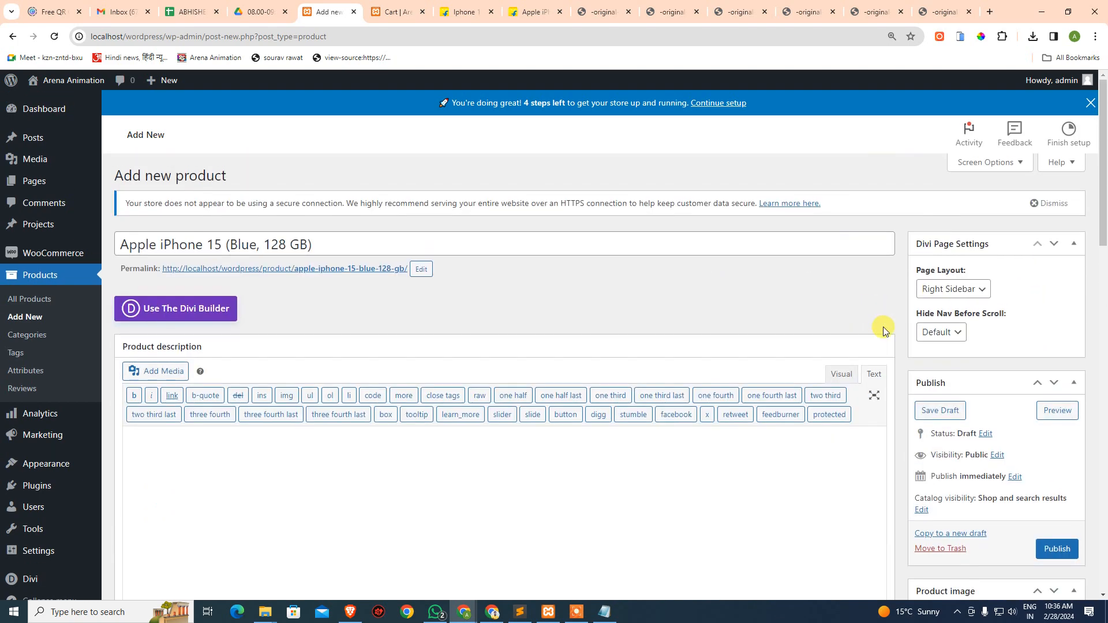
Step: Publish the Apple iPhone 15 (Blue, 128 GB) product and open a preview of its page
{"action": "scroll", "coordinate": [898, 329], "scroll_direction": "down", "scroll_amount": 3}
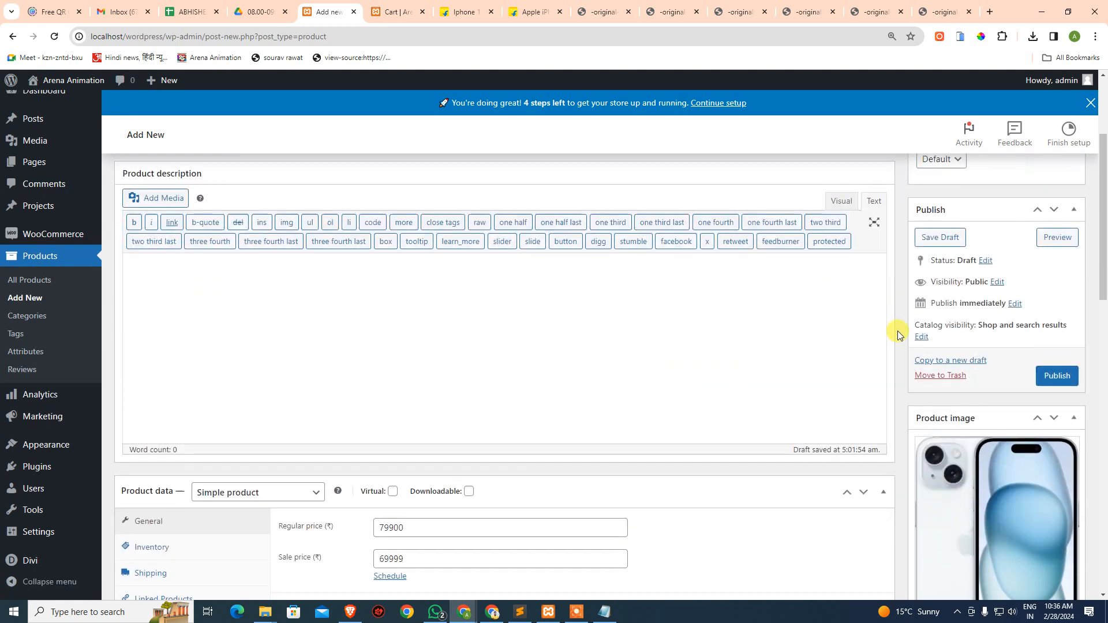
{"action": "left_click", "coordinate": [1049, 382]}
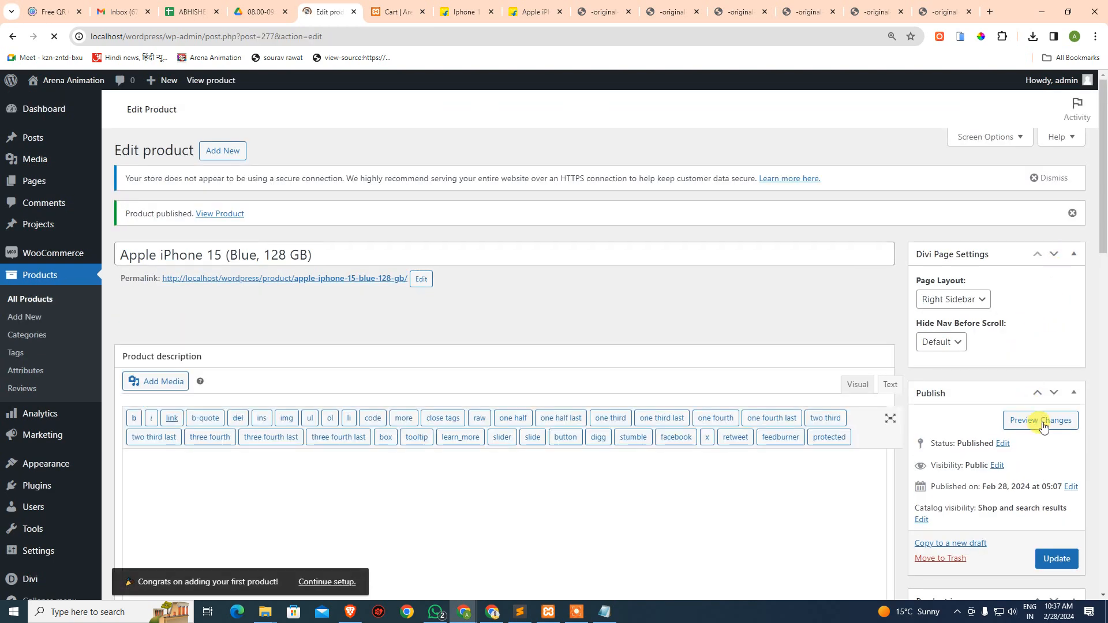
{"action": "left_click", "coordinate": [1045, 422]}
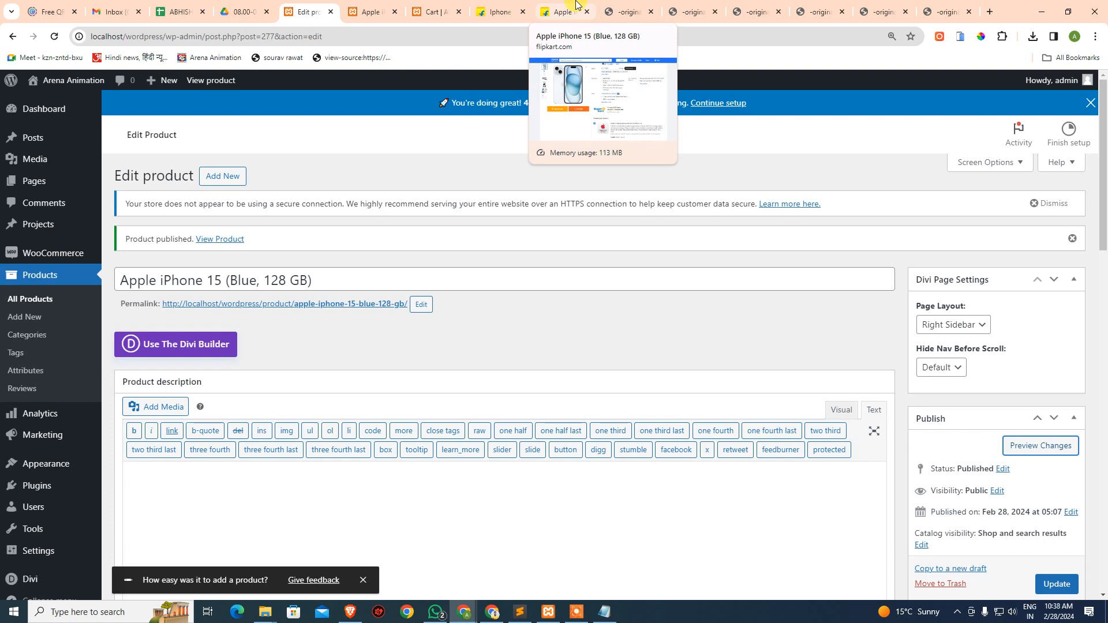
Step: Look through the clipboard history for the copied product texts and image links, leaving it without pasting anything
{"action": "key", "text": "super+v"}
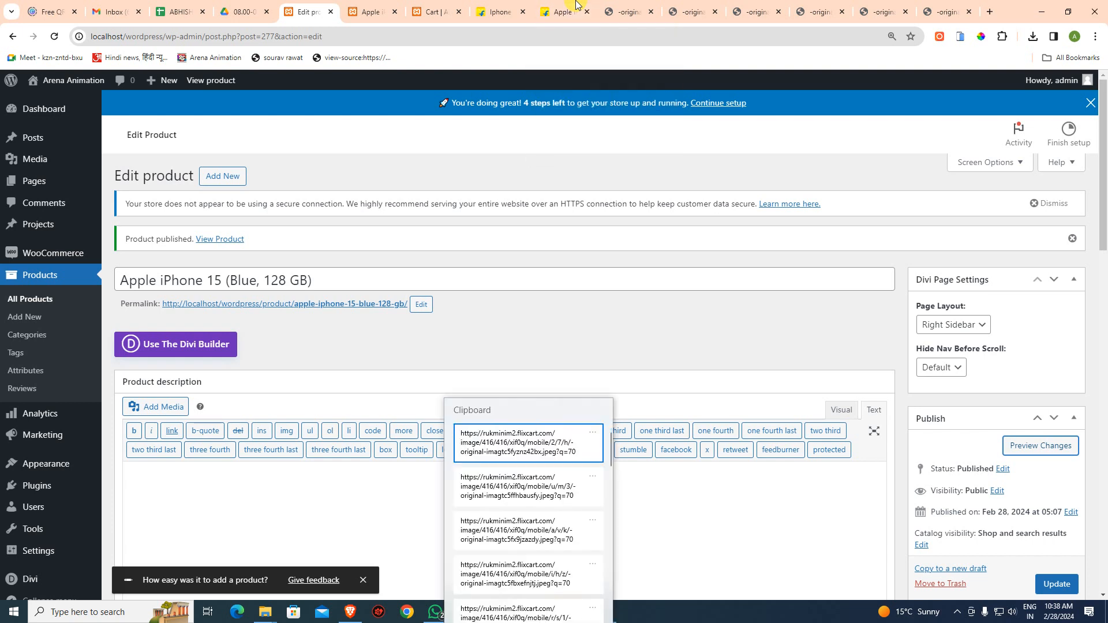
{"action": "key", "text": "Down"}
{"action": "key", "text": "Down"}
{"action": "key", "text": "Down"}
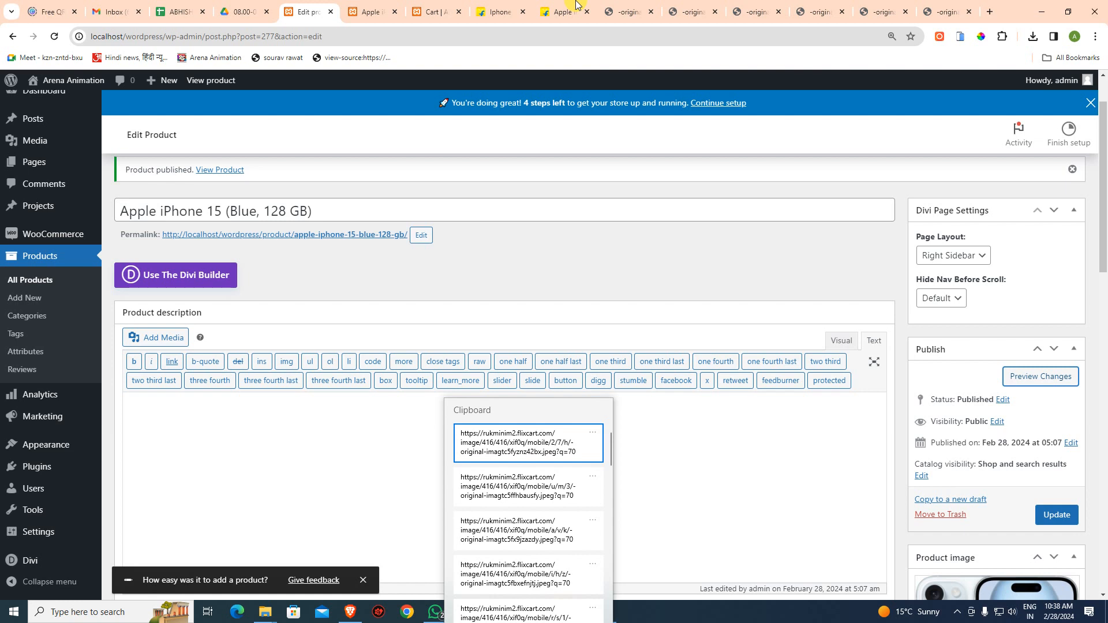
{"action": "scroll", "coordinate": [563, 491], "scroll_direction": "down", "scroll_amount": 5}
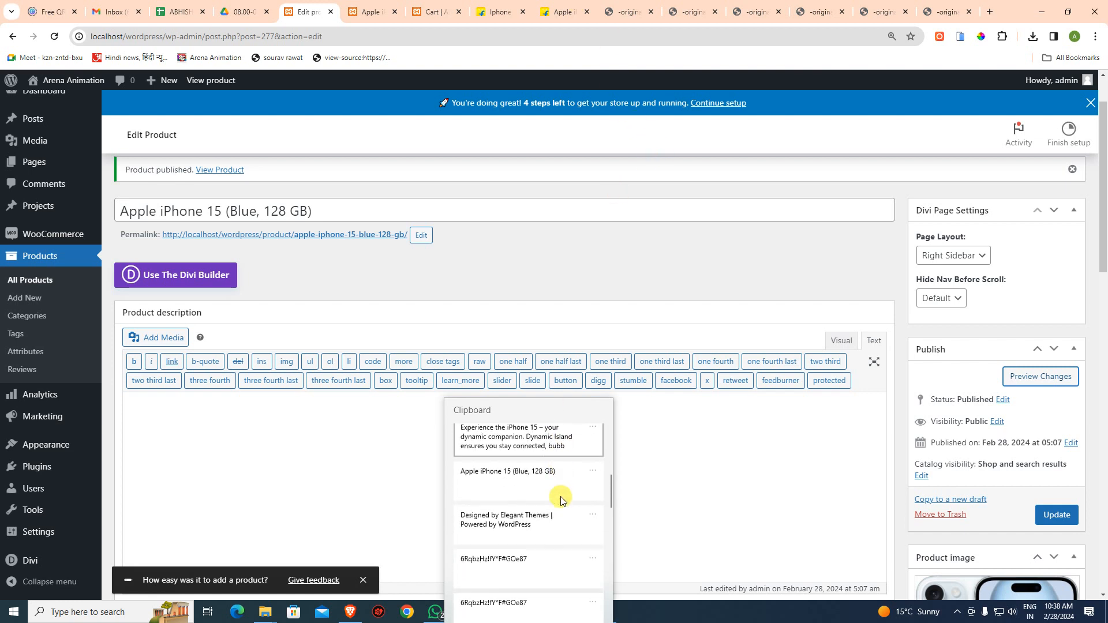
{"action": "scroll", "coordinate": [563, 499], "scroll_direction": "down", "scroll_amount": 10}
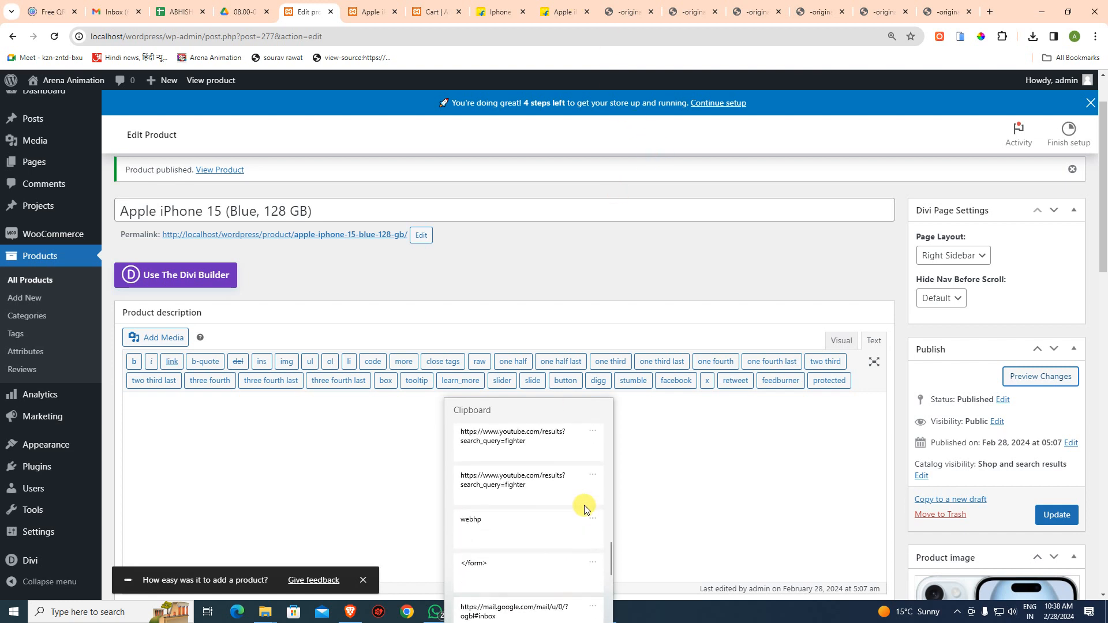
{"action": "scroll", "coordinate": [587, 502], "scroll_direction": "down", "scroll_amount": 5}
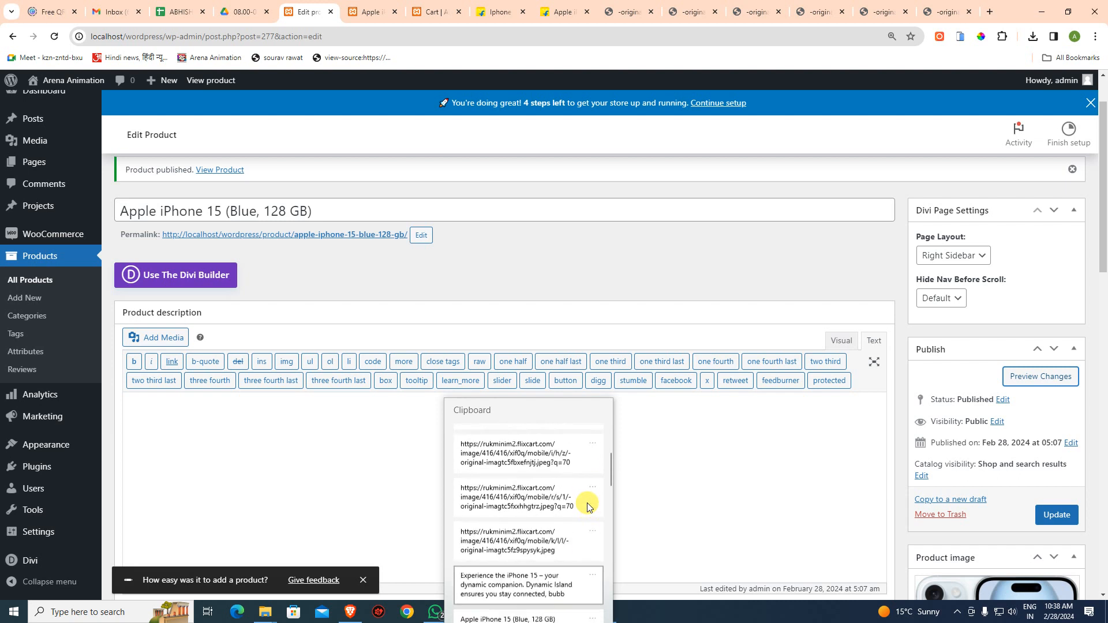
{"action": "left_click", "coordinate": [756, 454]}
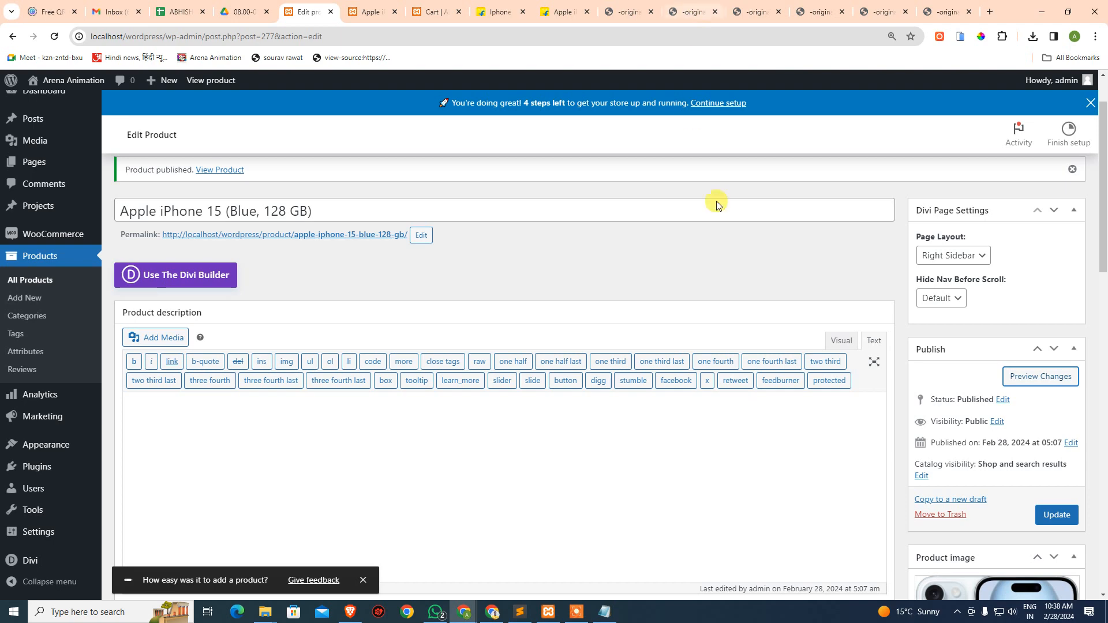
Step: On the product's preview page, view the gallery images, including the phone's back and the box contents
{"action": "scroll", "coordinate": [569, 341], "scroll_direction": "down", "scroll_amount": 12}
{"action": "scroll", "coordinate": [790, 433], "scroll_direction": "up", "scroll_amount": 10}
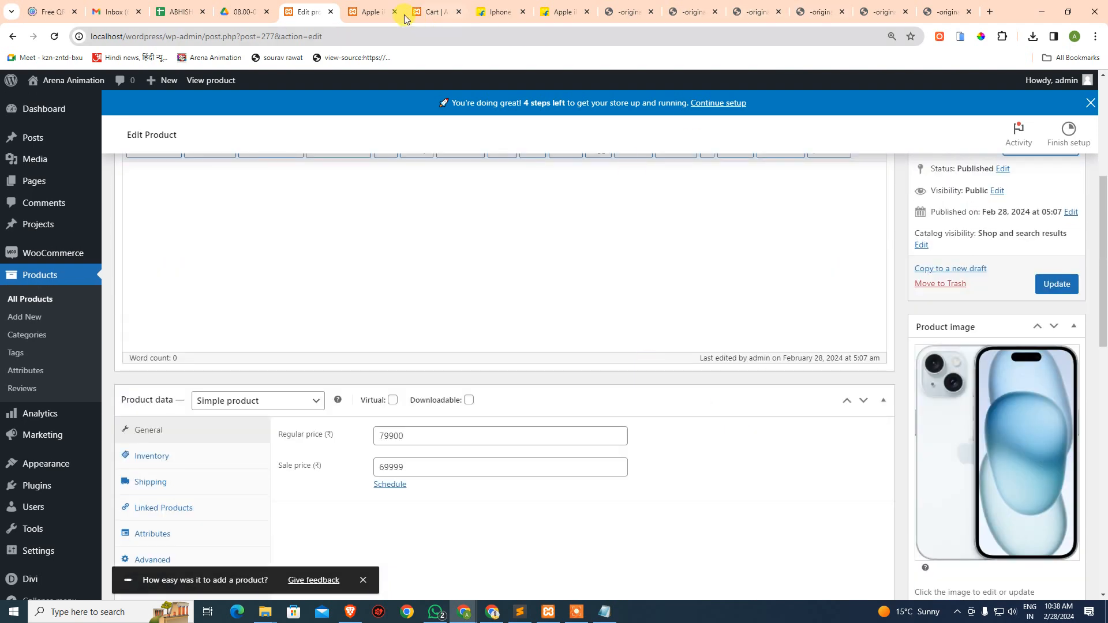
{"action": "left_click", "coordinate": [372, 11]}
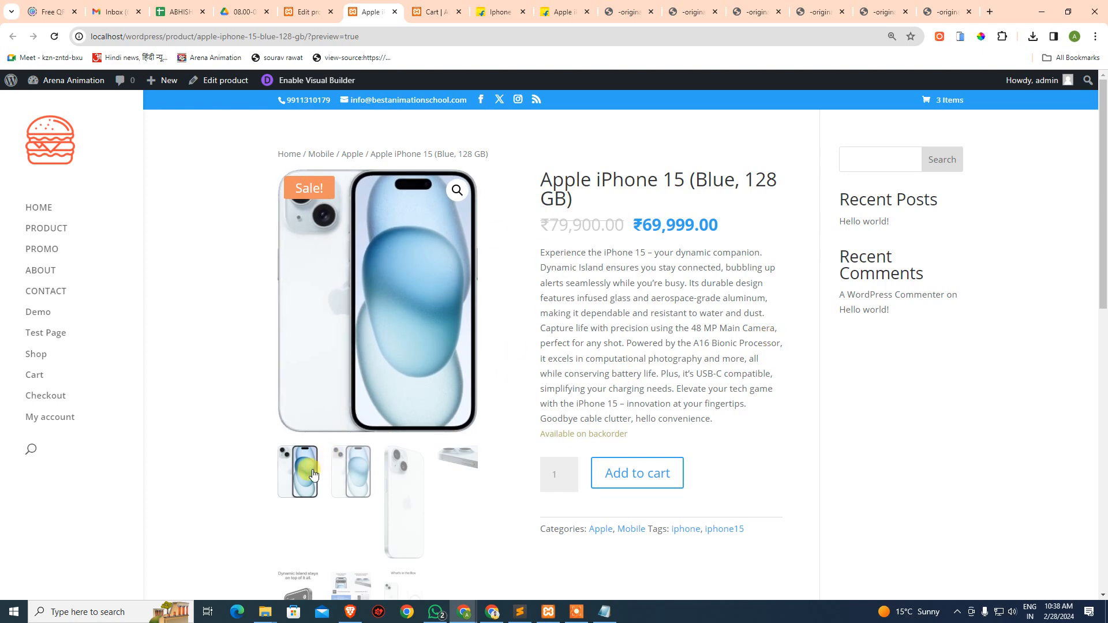
{"action": "left_click", "coordinate": [402, 485]}
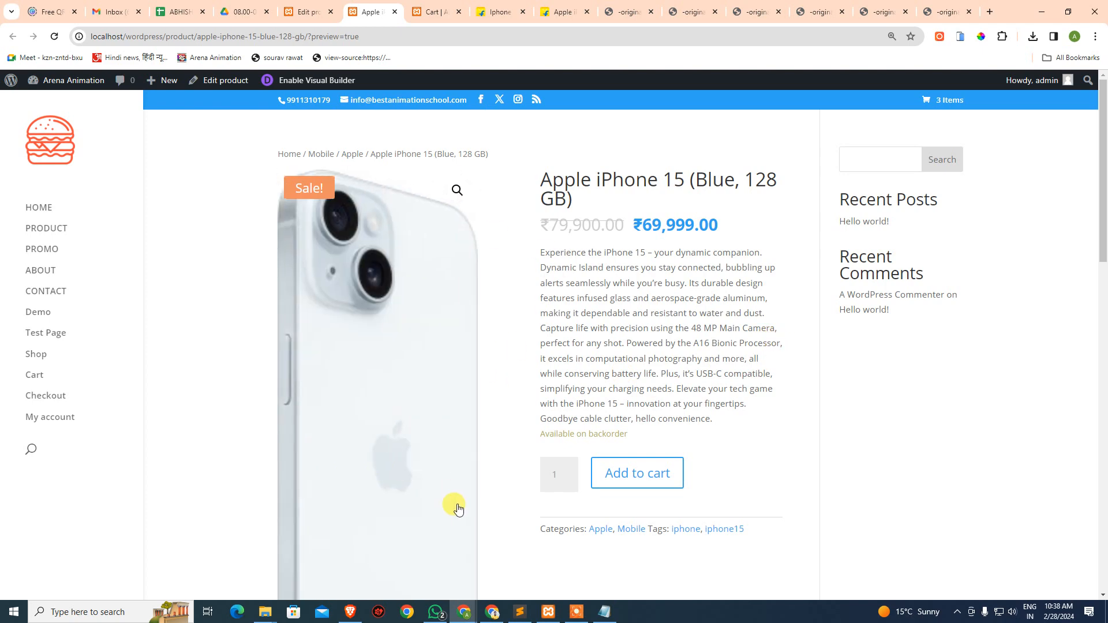
{"action": "scroll", "coordinate": [442, 480], "scroll_direction": "down", "scroll_amount": 4}
{"action": "left_click", "coordinate": [453, 522]}
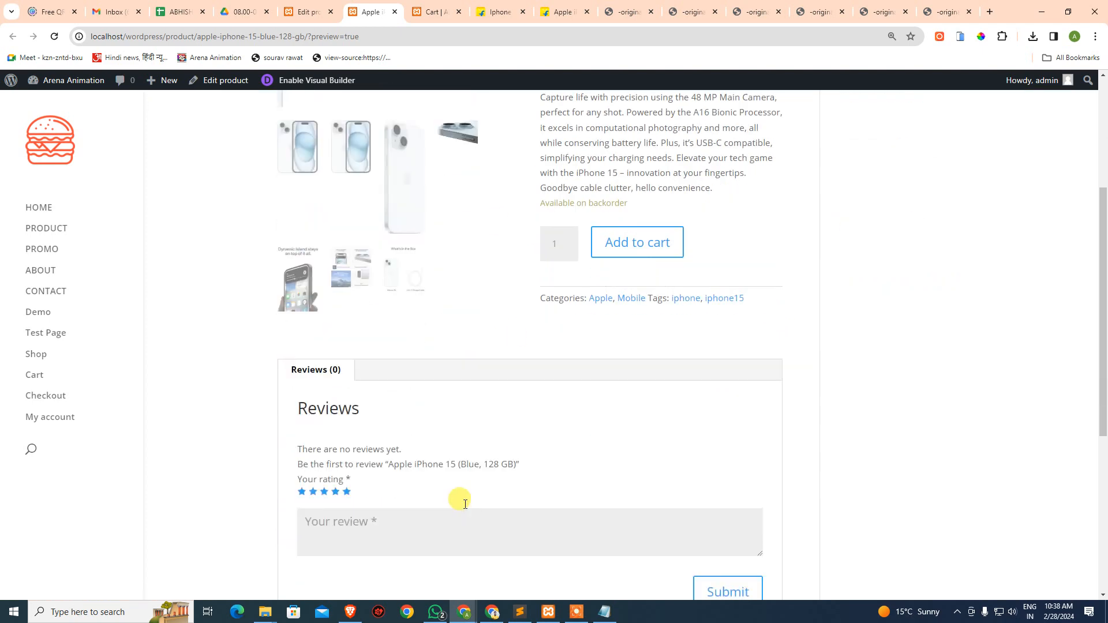
{"action": "scroll", "coordinate": [407, 255], "scroll_direction": "up", "scroll_amount": 3}
{"action": "left_click", "coordinate": [403, 403]}
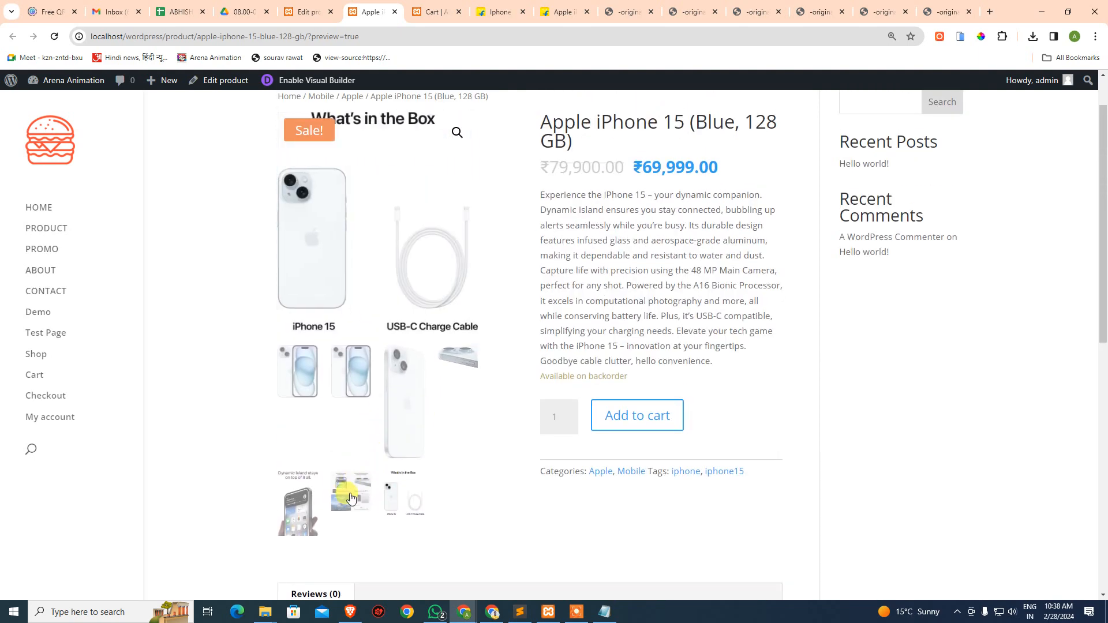
{"action": "left_click", "coordinate": [294, 515]}
{"action": "left_click", "coordinate": [298, 474]}
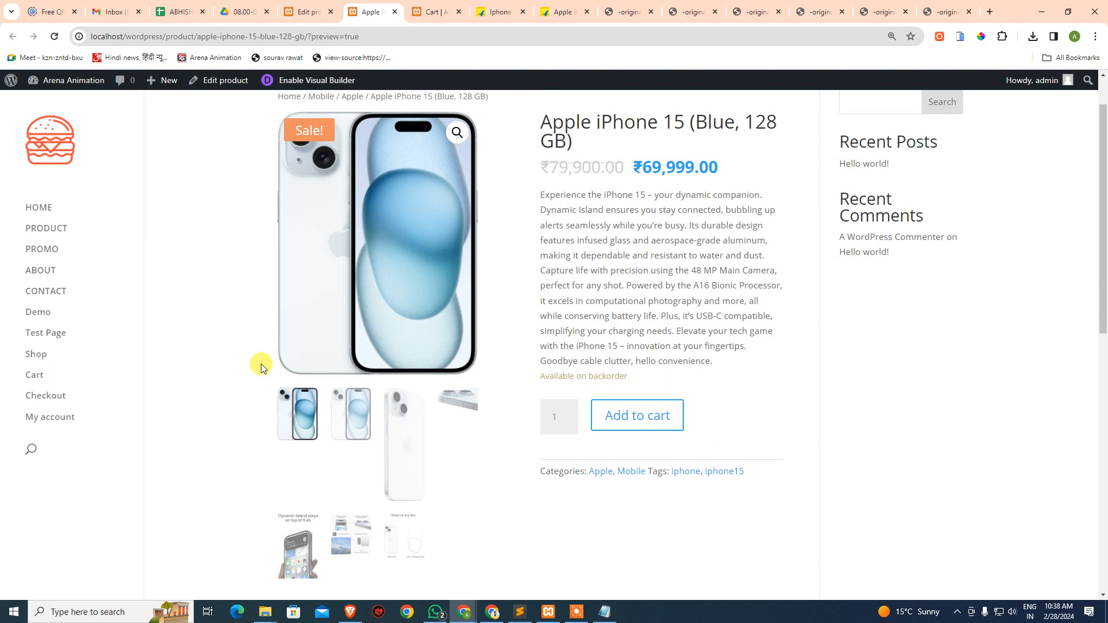
Step: Look at further gallery images and examine the preview page's description, categories, tags and reviews section
{"action": "left_click", "coordinate": [388, 417]}
{"action": "scroll", "coordinate": [389, 409], "scroll_direction": "down", "scroll_amount": 4}
{"action": "left_click", "coordinate": [306, 490]}
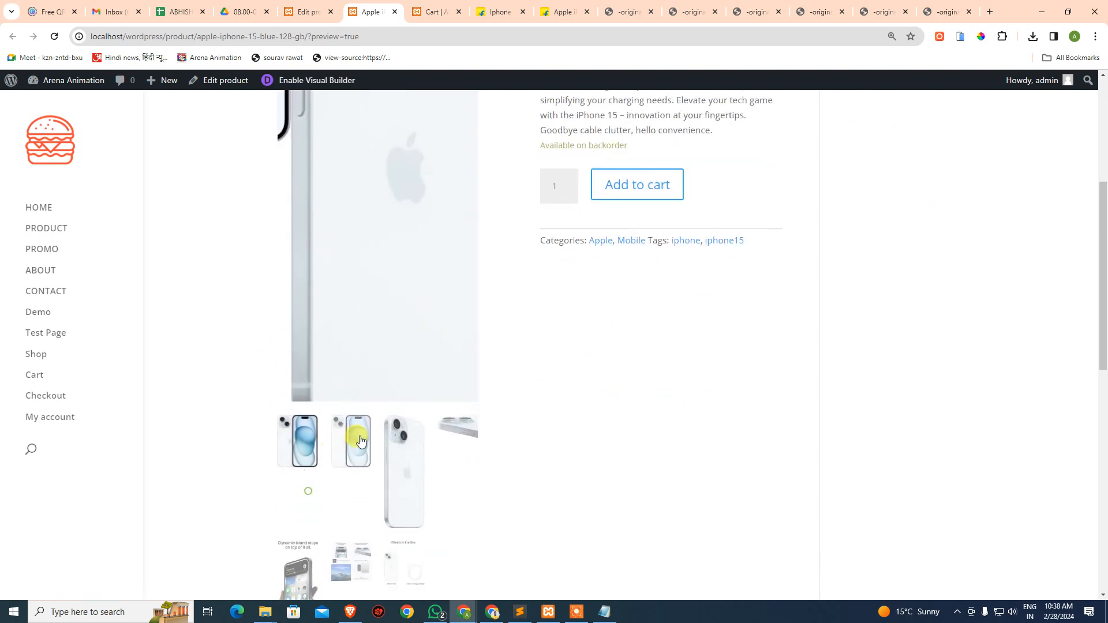
{"action": "scroll", "coordinate": [387, 414], "scroll_direction": "up", "scroll_amount": 5}
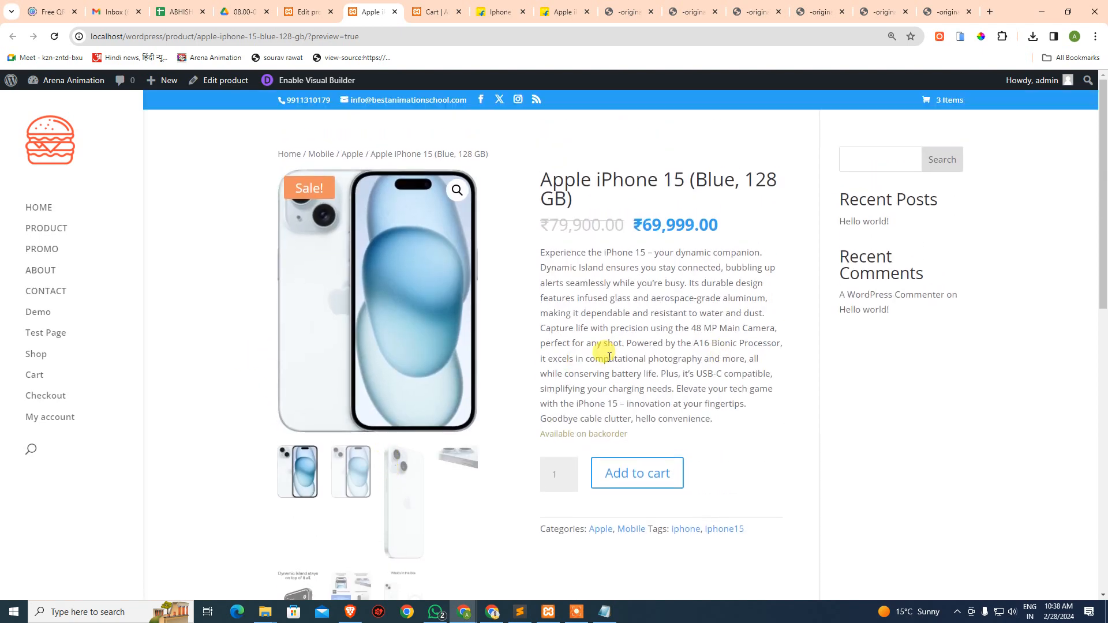
{"action": "scroll", "coordinate": [589, 262], "scroll_direction": "down", "scroll_amount": 10}
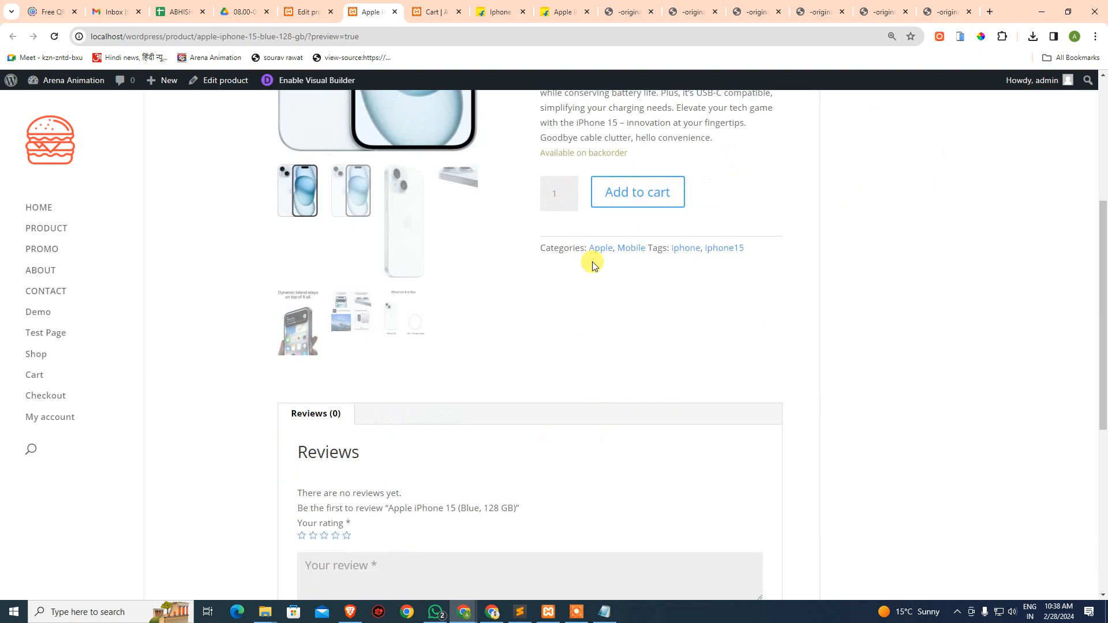
{"action": "scroll", "coordinate": [468, 309], "scroll_direction": "up", "scroll_amount": 10}
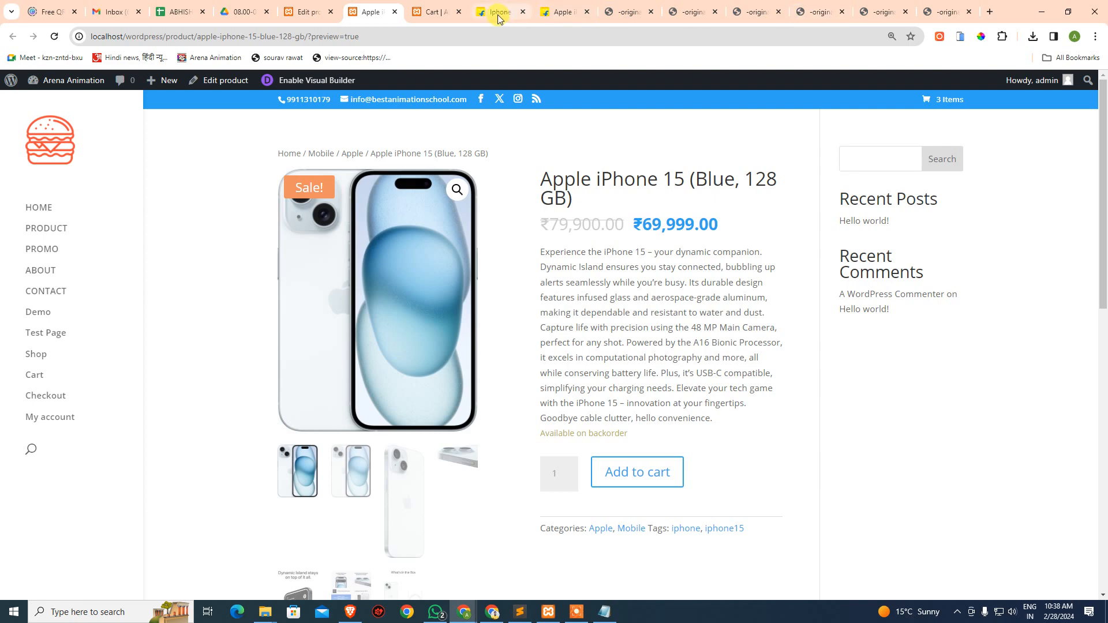
Step: In the product editor, move the entire iPhone 15 text from the product short description into the main product description
{"action": "left_click", "coordinate": [315, 11]}
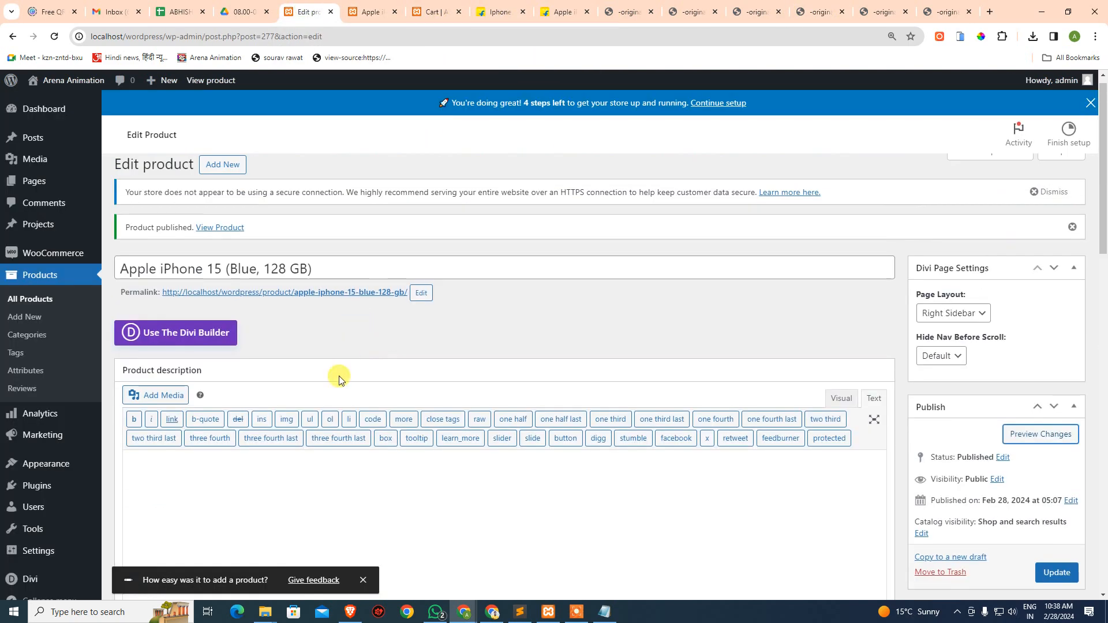
{"action": "scroll", "coordinate": [337, 376], "scroll_direction": "down", "scroll_amount": 4}
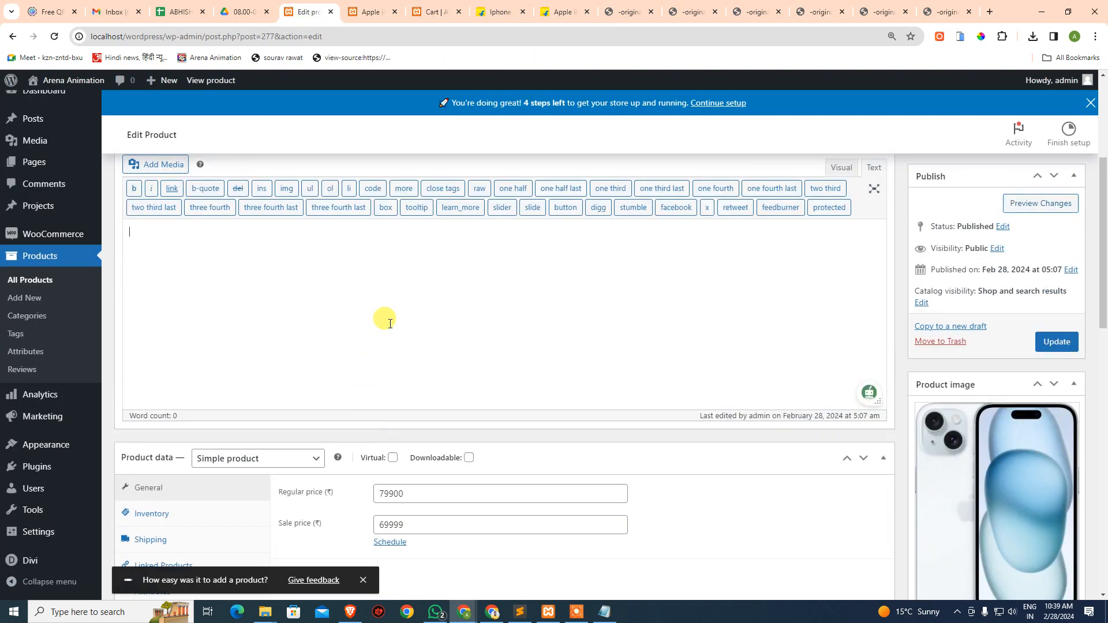
{"action": "scroll", "coordinate": [383, 321], "scroll_direction": "down", "scroll_amount": 5}
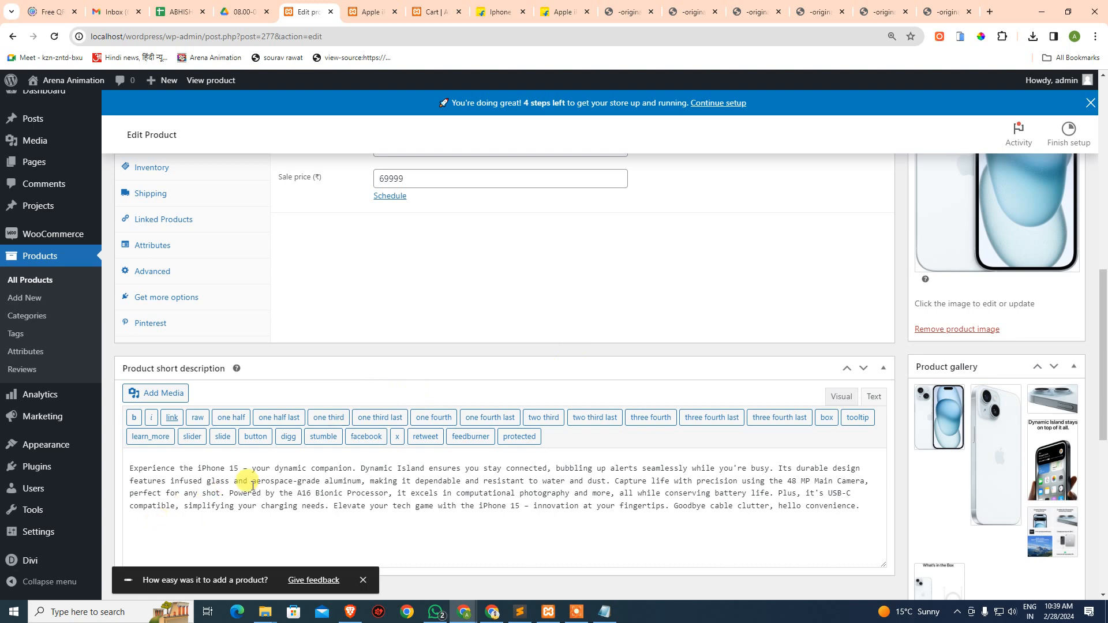
{"action": "key", "text": "ctrl+a"}
{"action": "key", "text": "BackSpace"}
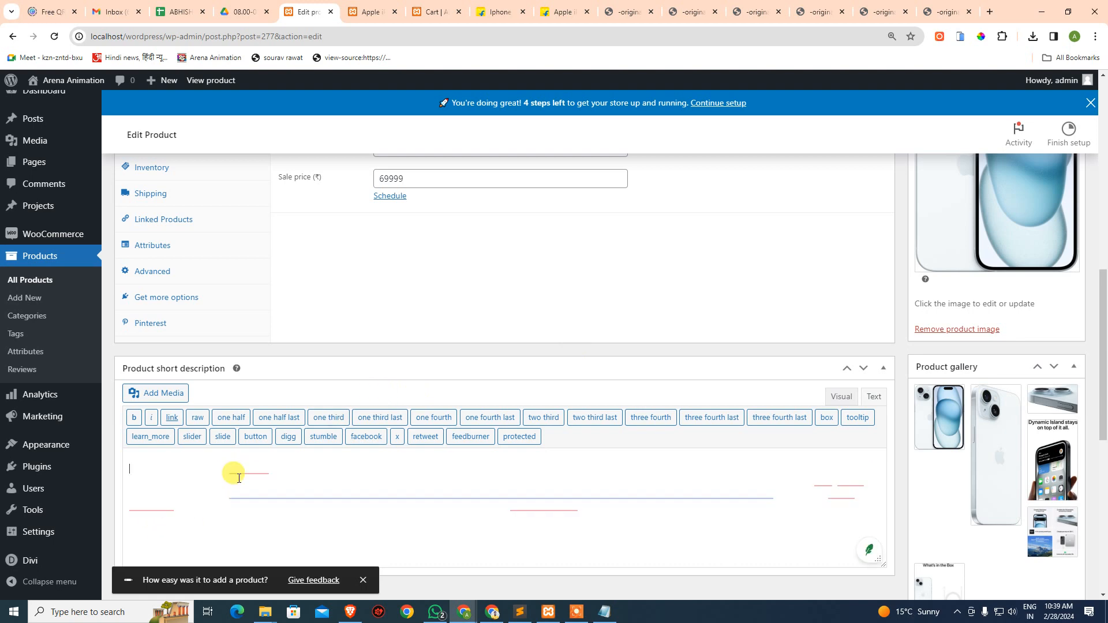
{"action": "scroll", "coordinate": [235, 473], "scroll_direction": "up", "scroll_amount": 5}
{"action": "key", "text": "ctrl+v"}
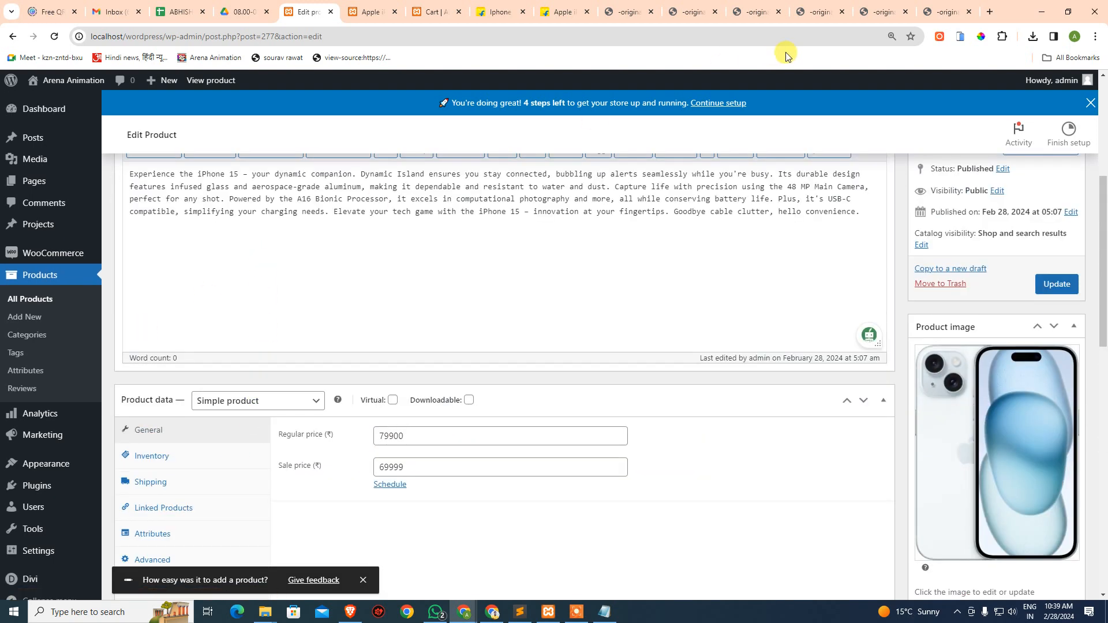
Step: On the Flipkart iPhone 15 page, examine the product description with all features expanded and the specifications
{"action": "left_click", "coordinate": [563, 12]}
{"action": "scroll", "coordinate": [729, 247], "scroll_direction": "up", "scroll_amount": 7}
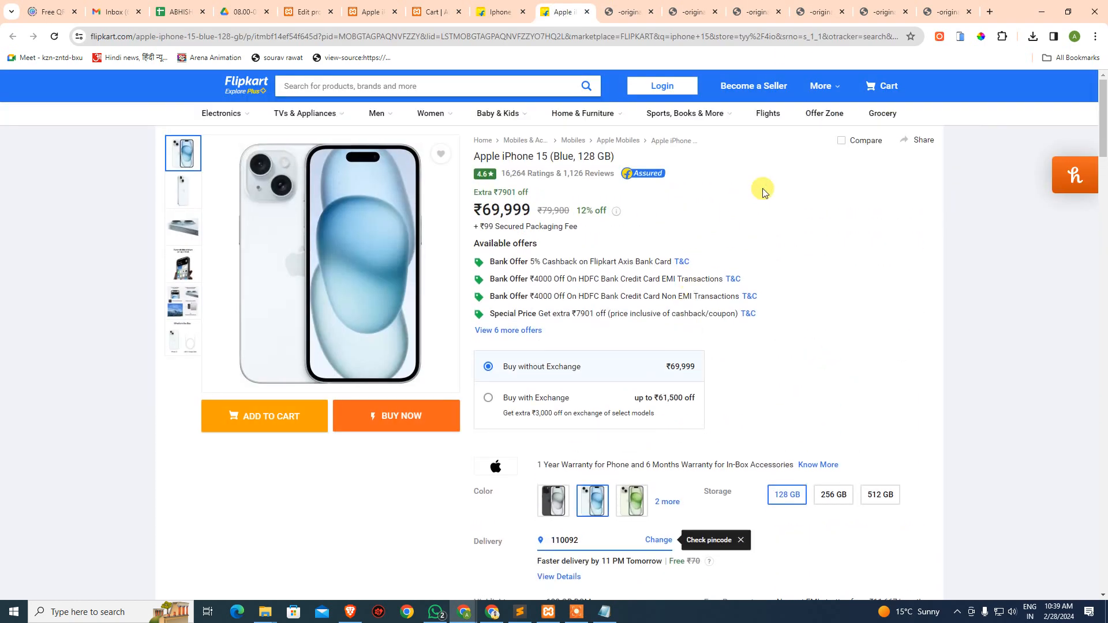
{"action": "scroll", "coordinate": [799, 209], "scroll_direction": "down", "scroll_amount": 1}
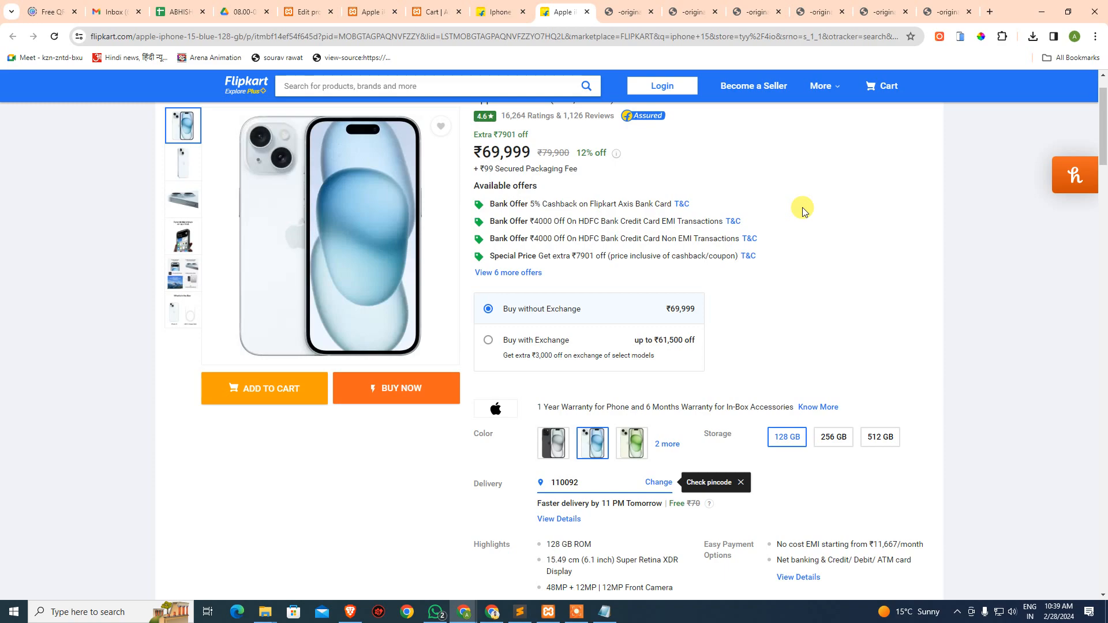
{"action": "scroll", "coordinate": [800, 208], "scroll_direction": "down", "scroll_amount": 18}
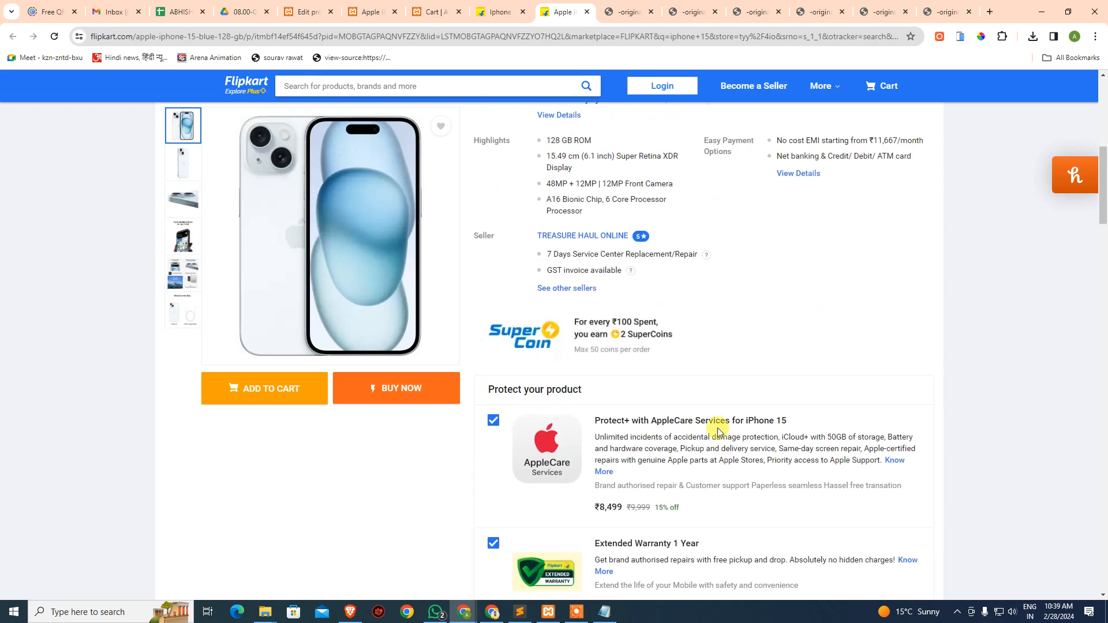
{"action": "scroll", "coordinate": [633, 398], "scroll_direction": "down", "scroll_amount": 3}
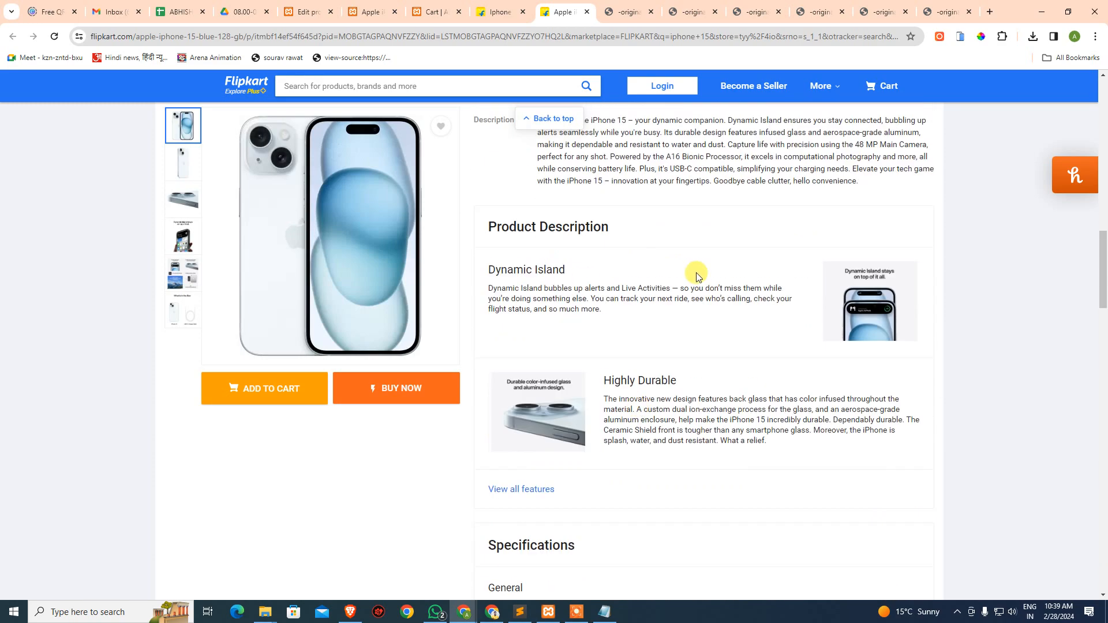
{"action": "left_click_drag", "start_coordinate": [512, 269], "coordinate": [624, 329]}
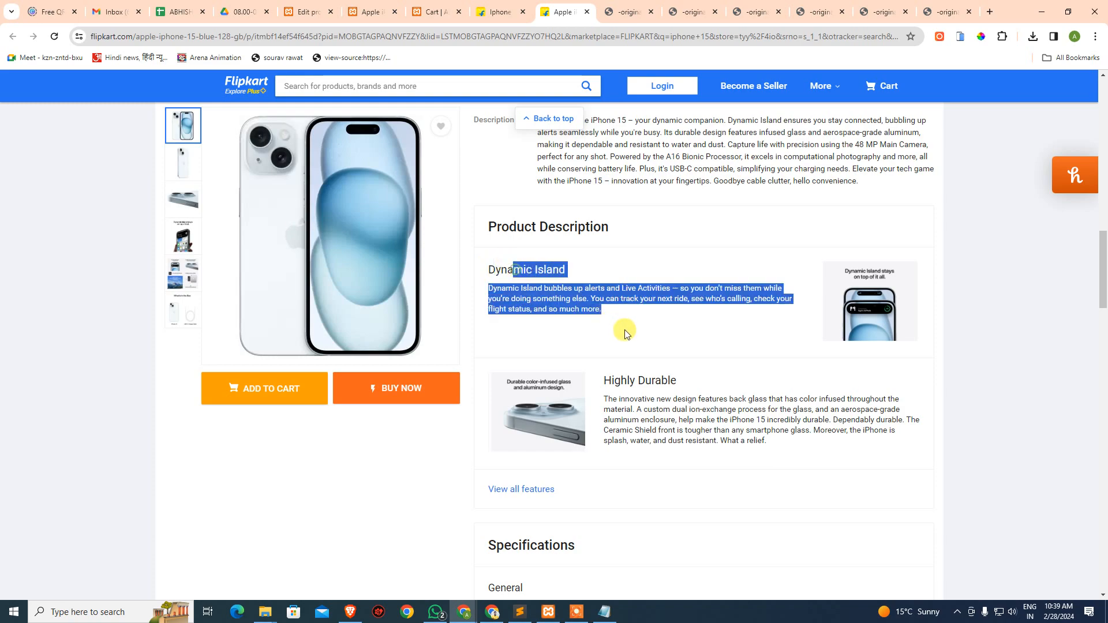
{"action": "scroll", "coordinate": [665, 428], "scroll_direction": "down", "scroll_amount": 3}
{"action": "left_click", "coordinate": [536, 316]}
{"action": "scroll", "coordinate": [610, 341], "scroll_direction": "down", "scroll_amount": 15}
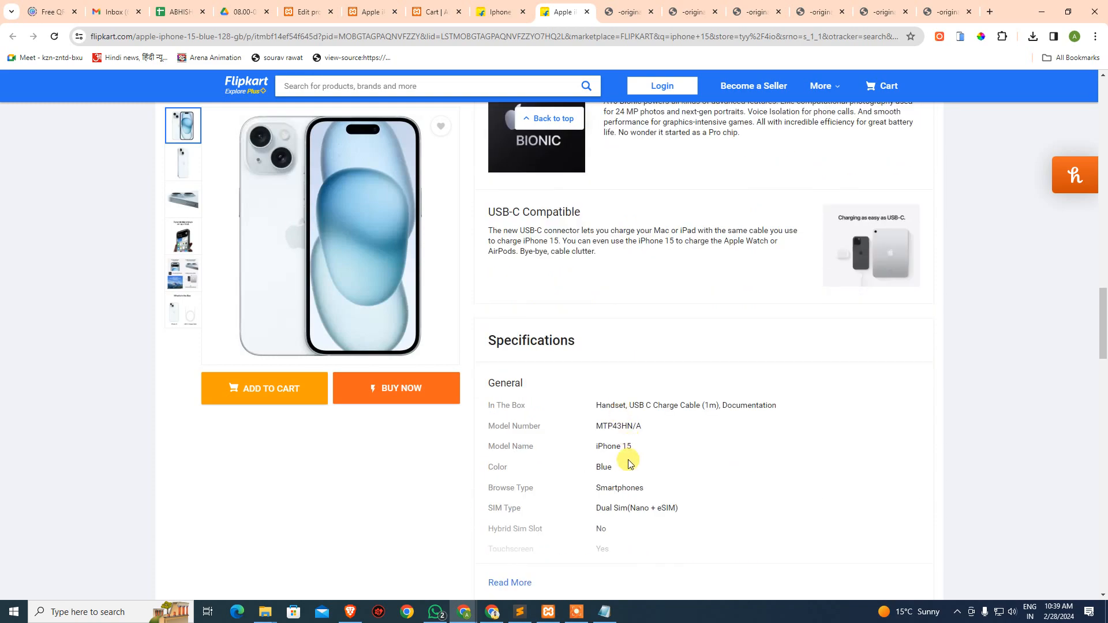
{"action": "scroll", "coordinate": [620, 477], "scroll_direction": "up", "scroll_amount": 7}
{"action": "scroll", "coordinate": [547, 344], "scroll_direction": "up", "scroll_amount": 7}
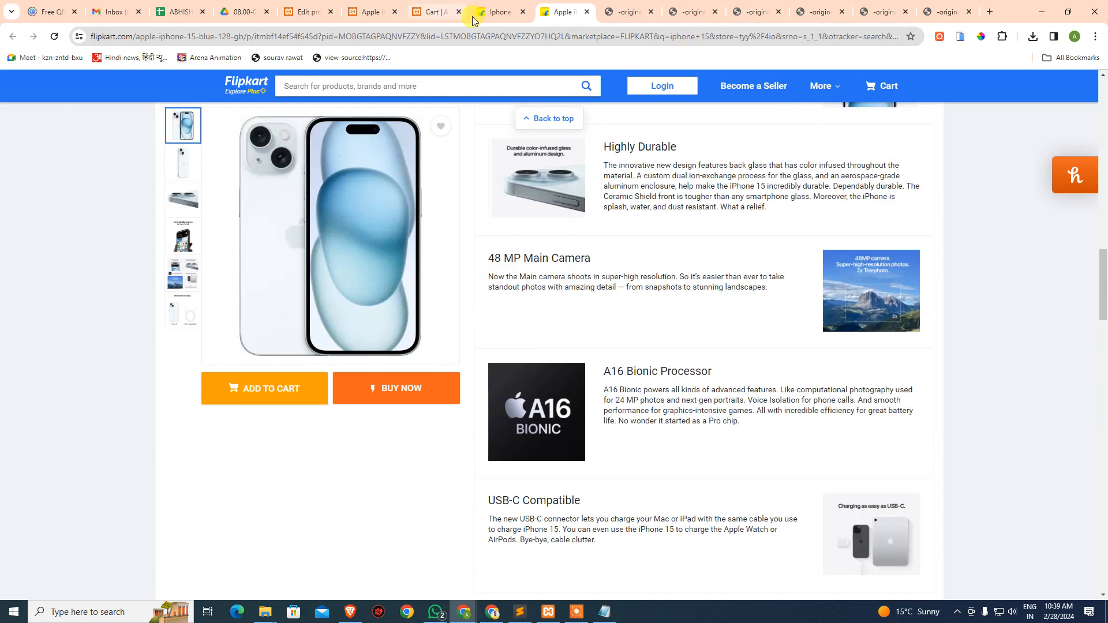
Step: Return to the store's product preview and go through the site's home page to the Test Page
{"action": "left_click", "coordinate": [312, 13]}
{"action": "left_click", "coordinate": [370, 11]}
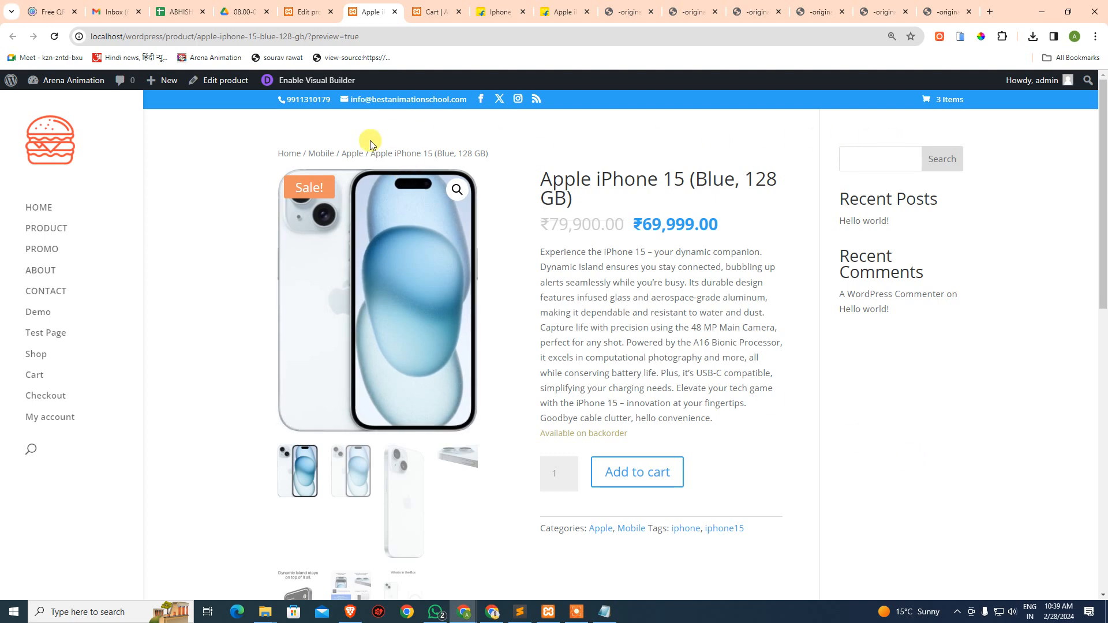
{"action": "left_click", "coordinate": [41, 209]}
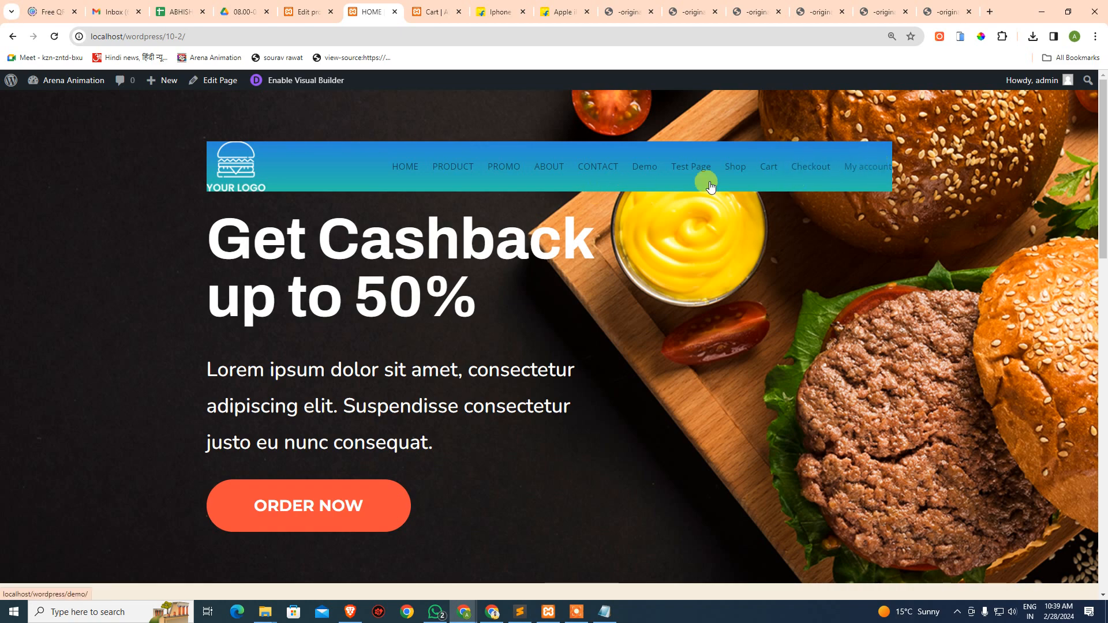
{"action": "left_click", "coordinate": [689, 166]}
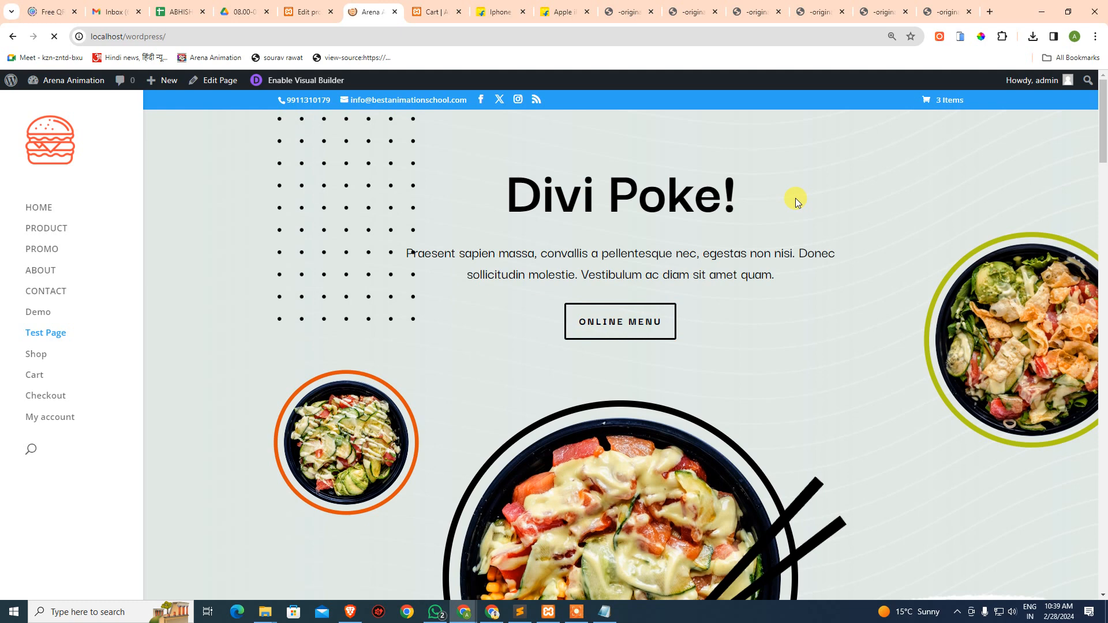
Step: Search the website for "iphone" with the site search below the navigation menu
{"action": "left_click", "coordinate": [31, 449]}
{"action": "left_click", "coordinate": [46, 449]}
{"action": "type", "text": "iphone"}
{"action": "key", "text": "Return"}
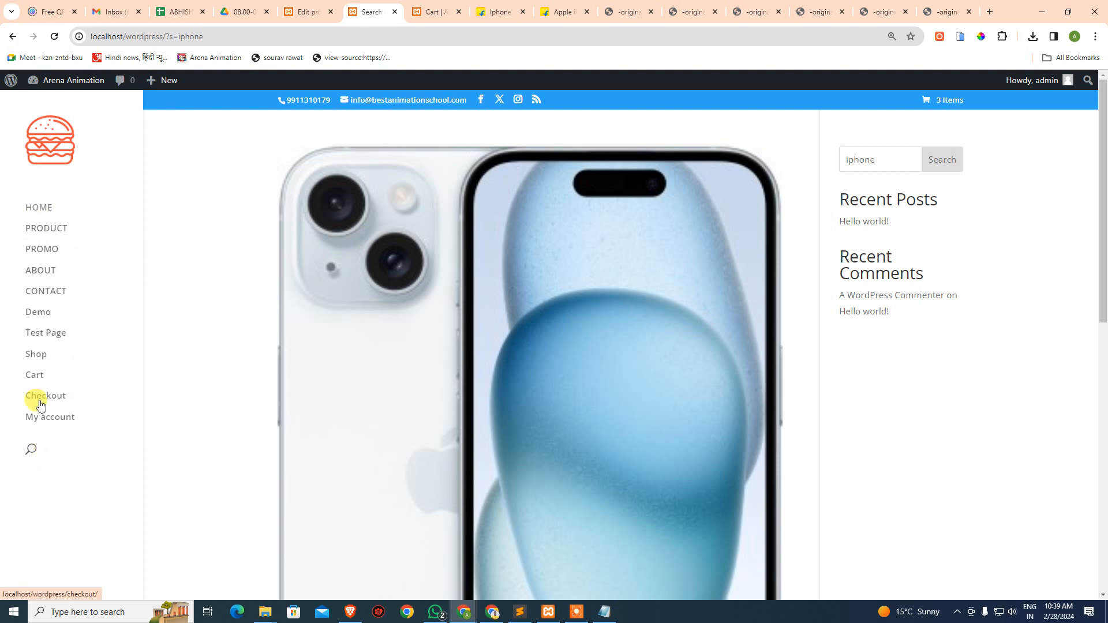
Step: Open the site's Test Page and search the website for "apple" with the site search
{"action": "left_click", "coordinate": [37, 314]}
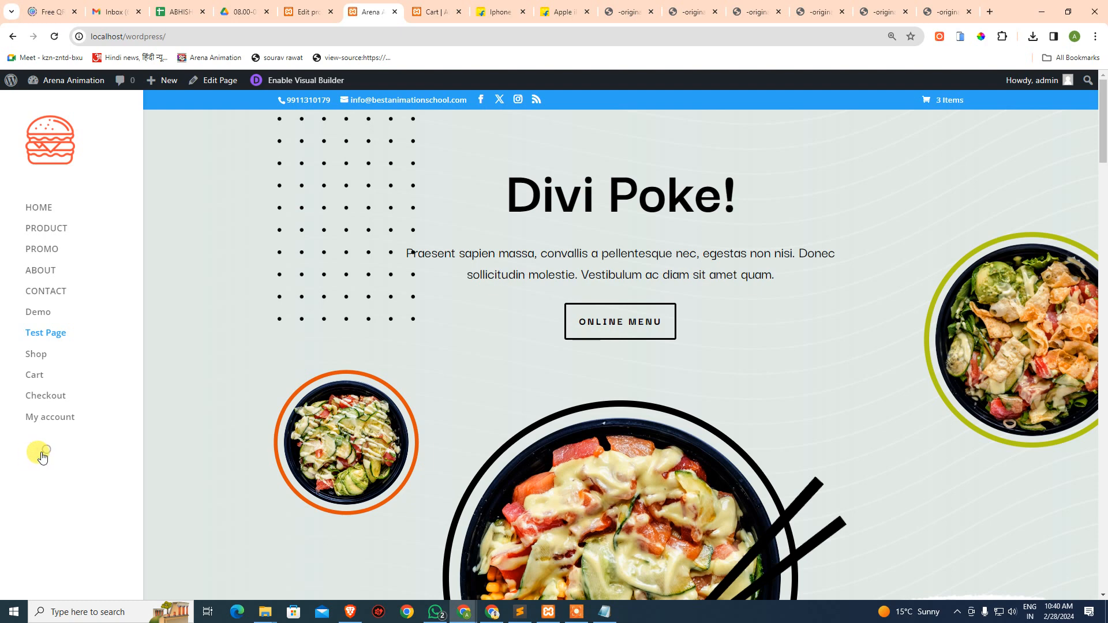
{"action": "left_click", "coordinate": [33, 455]}
{"action": "type", "text": "apple"}
{"action": "key", "text": "Return"}
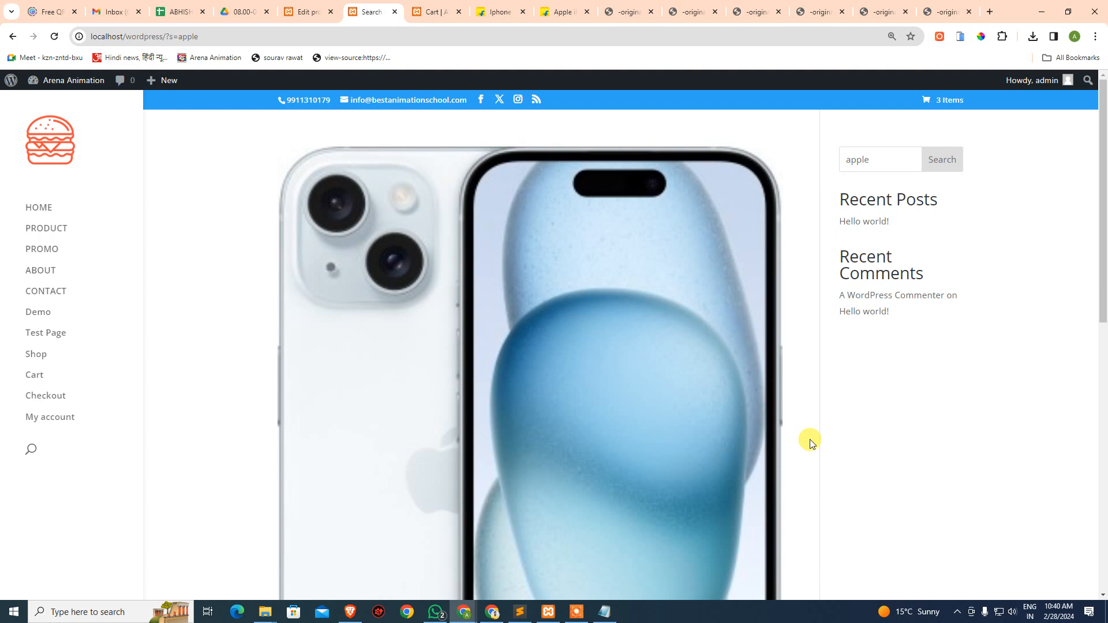
Step: Go through the home page to the Shop page and open the Apple iPhone 15 (Blue, 128 GB) product
{"action": "left_click", "coordinate": [52, 208]}
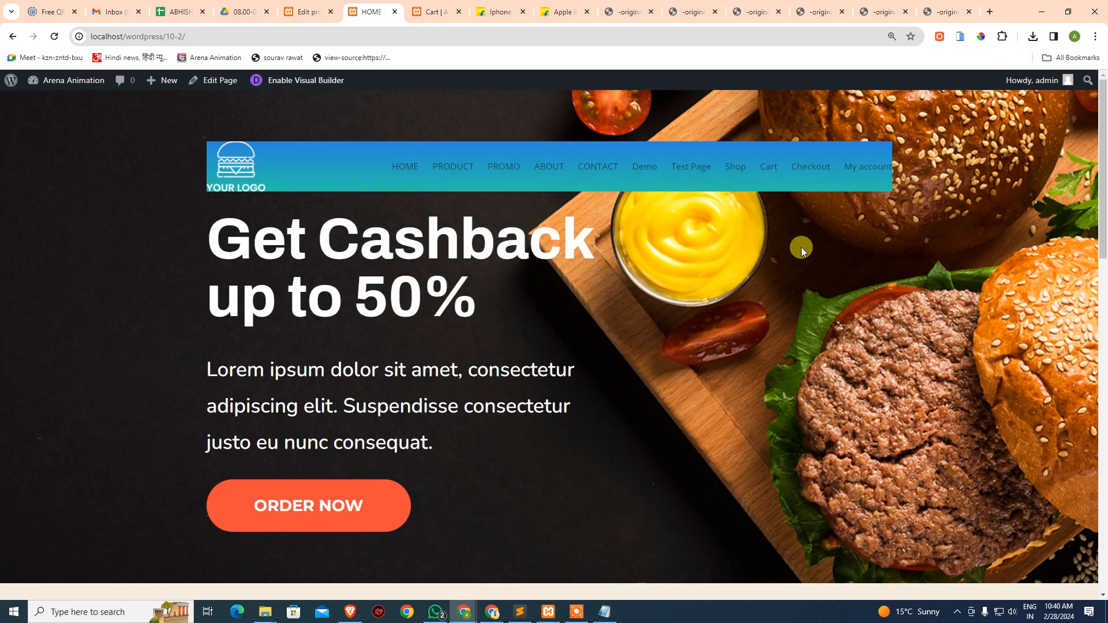
{"action": "left_click", "coordinate": [734, 167]}
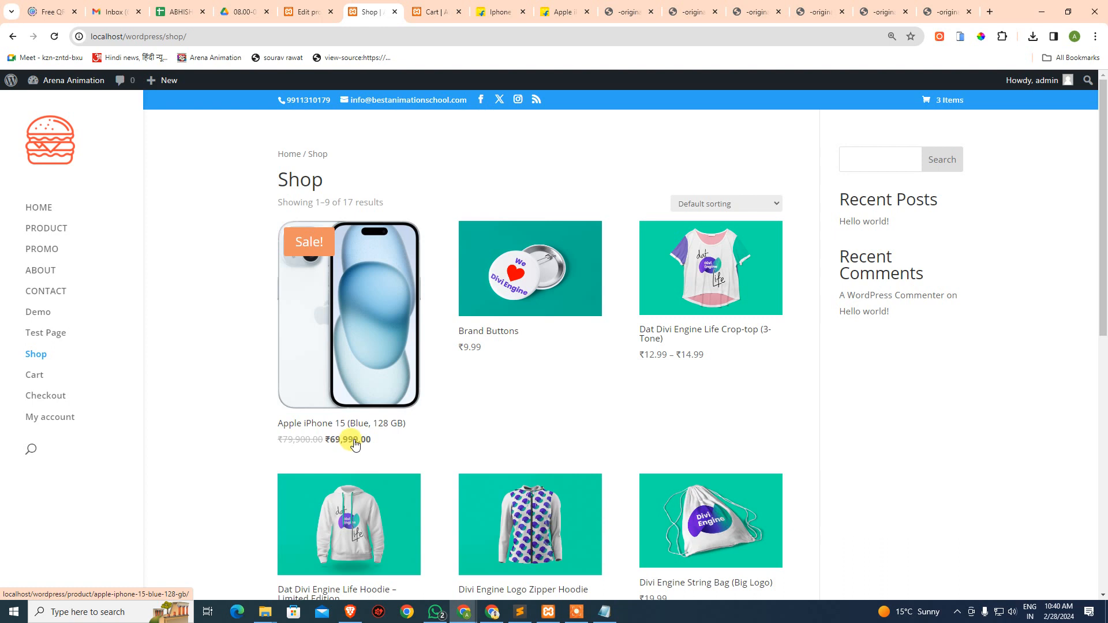
{"action": "left_click", "coordinate": [395, 410]}
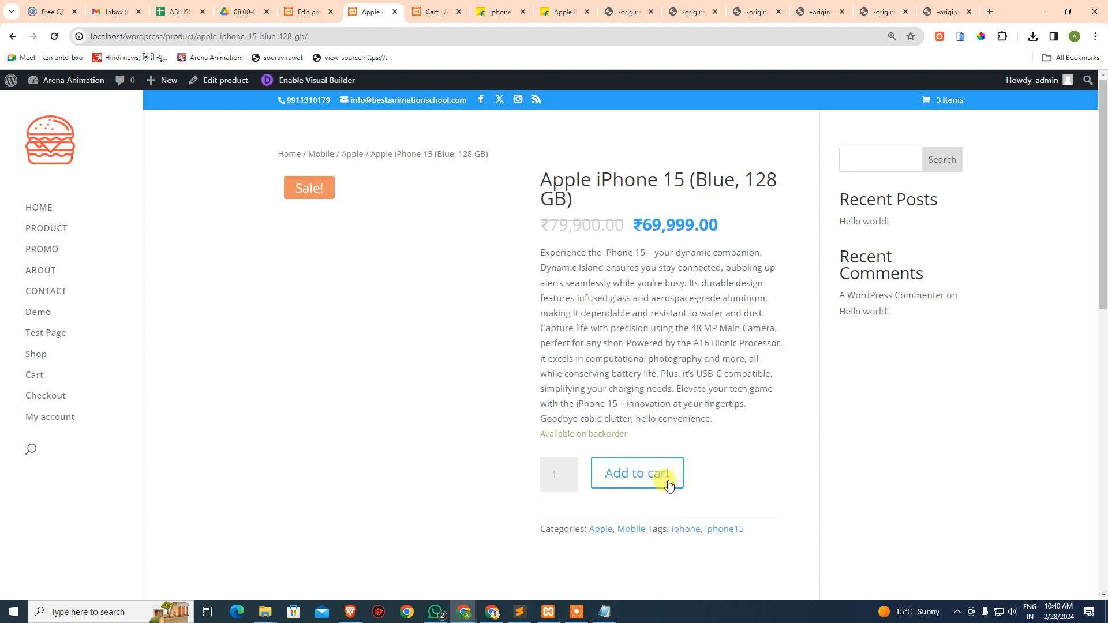
Step: Update the iPhone 15 product in the product editor and return to its store page
{"action": "left_click", "coordinate": [306, 21]}
{"action": "left_click", "coordinate": [1057, 285]}
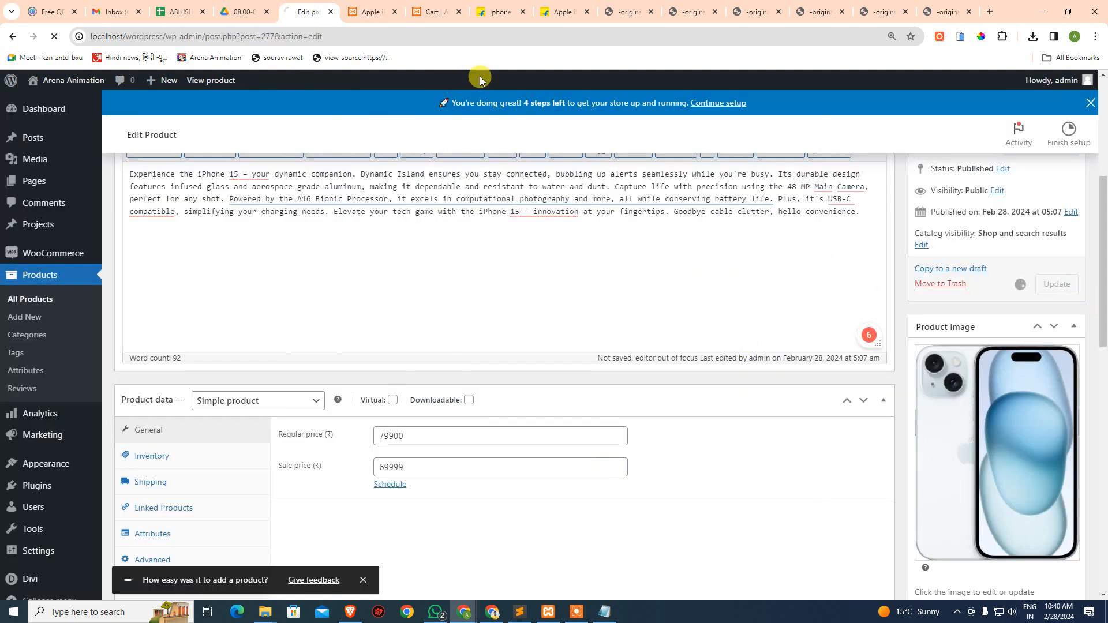
{"action": "left_click", "coordinate": [372, 12]}
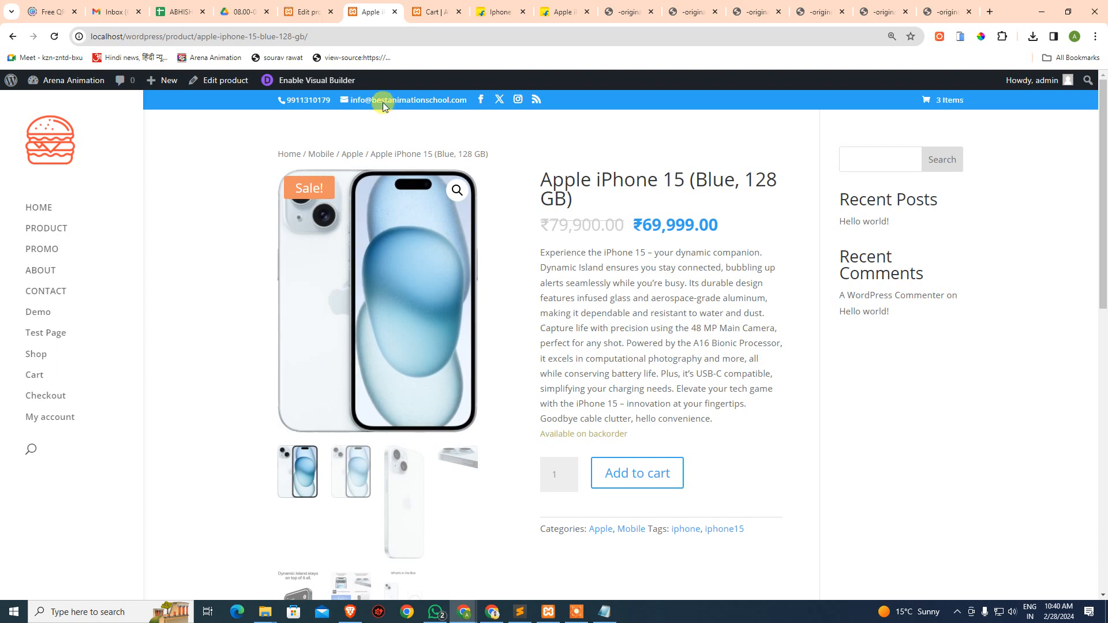
Step: On the iPhone 15 store page, examine the availability note beside the image and the Description section below the gallery
{"action": "left_click_drag", "start_coordinate": [542, 437], "coordinate": [635, 436]}
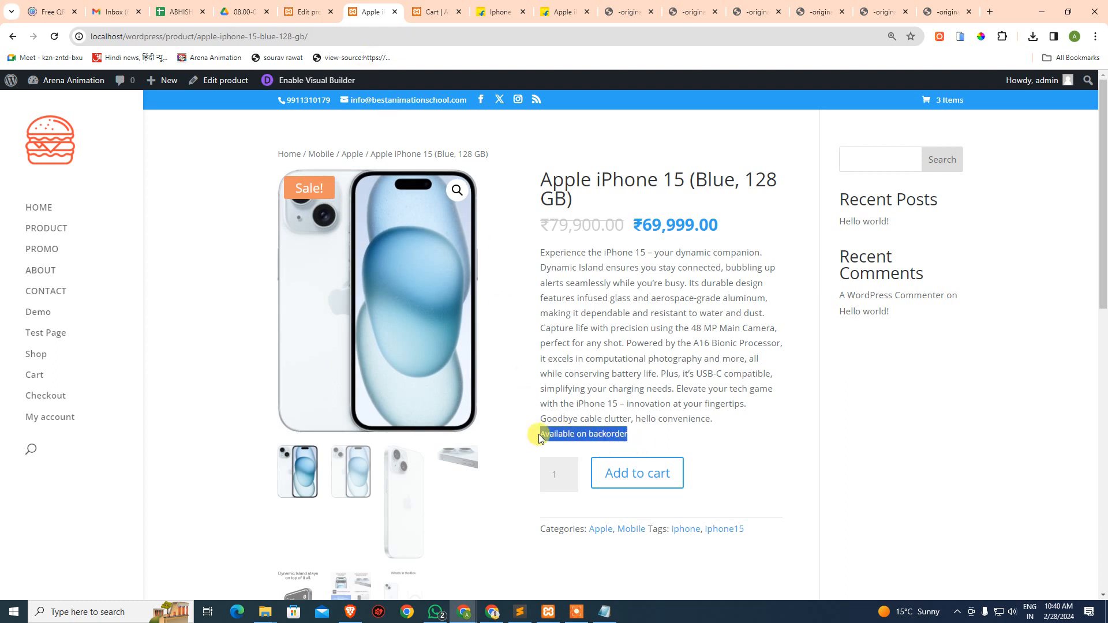
{"action": "left_click", "coordinate": [540, 433]}
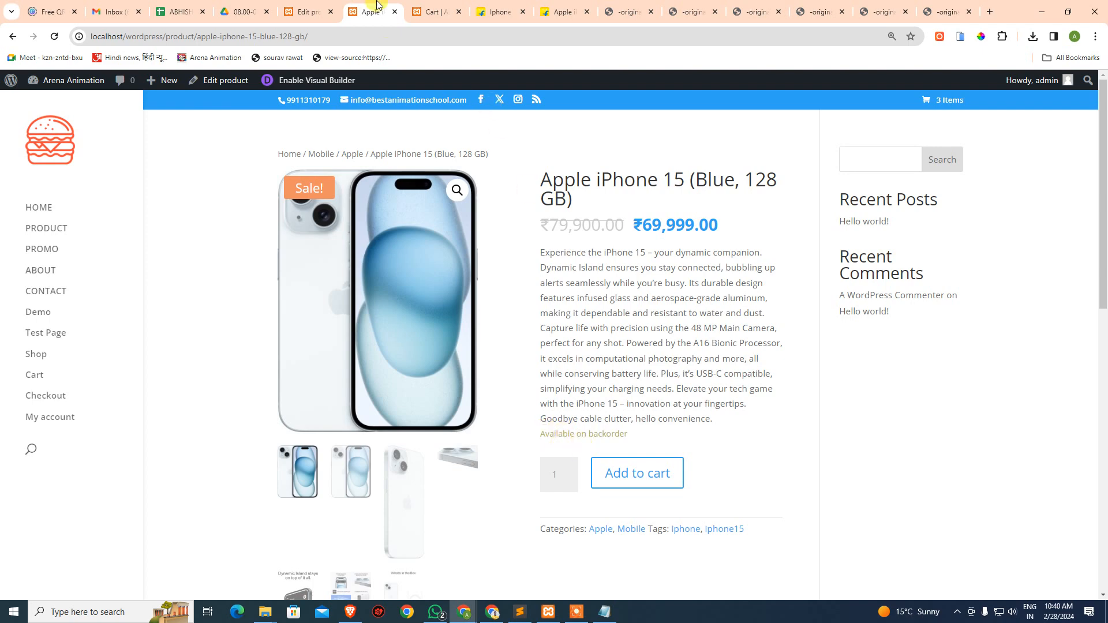
{"action": "left_click", "coordinate": [310, 11]}
{"action": "left_click", "coordinate": [367, 7]}
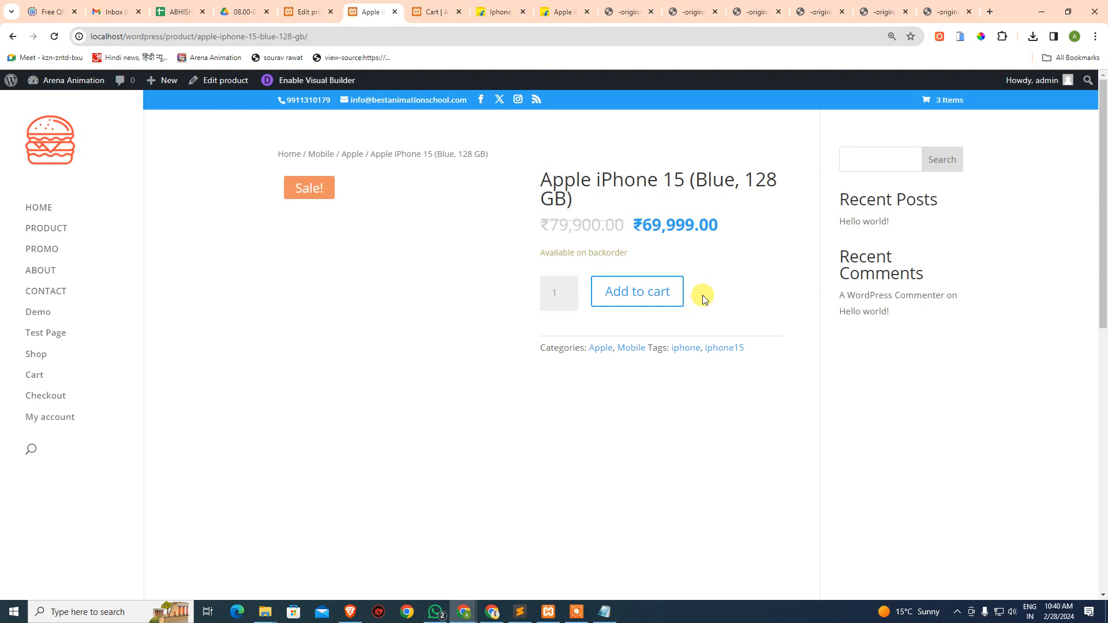
{"action": "scroll", "coordinate": [703, 294], "scroll_direction": "down", "scroll_amount": 9}
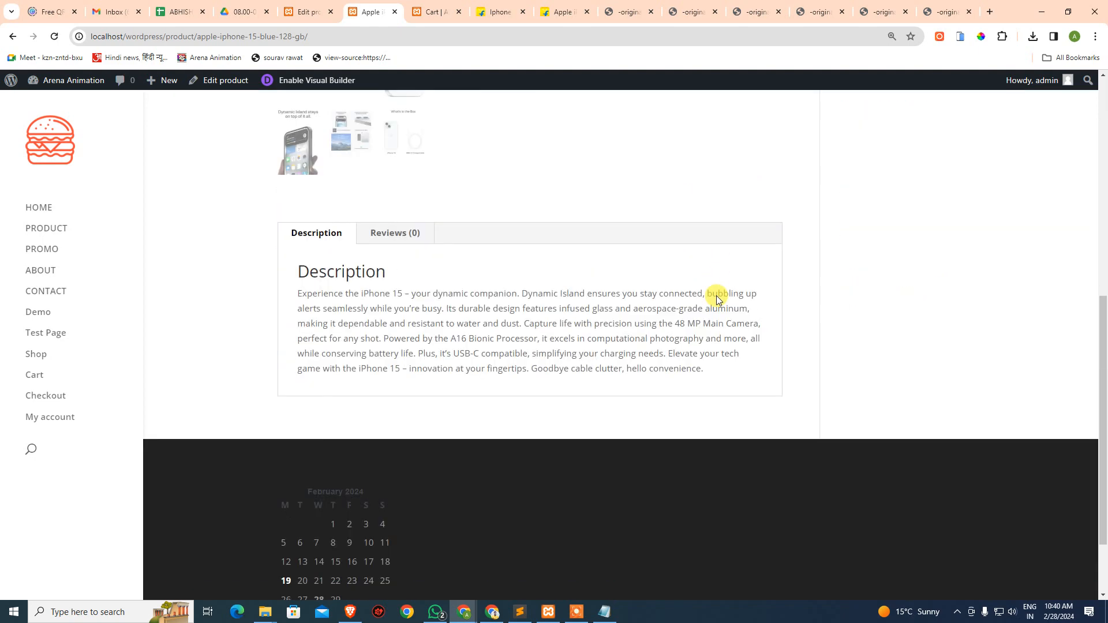
{"action": "scroll", "coordinate": [366, 284], "scroll_direction": "up", "scroll_amount": 2}
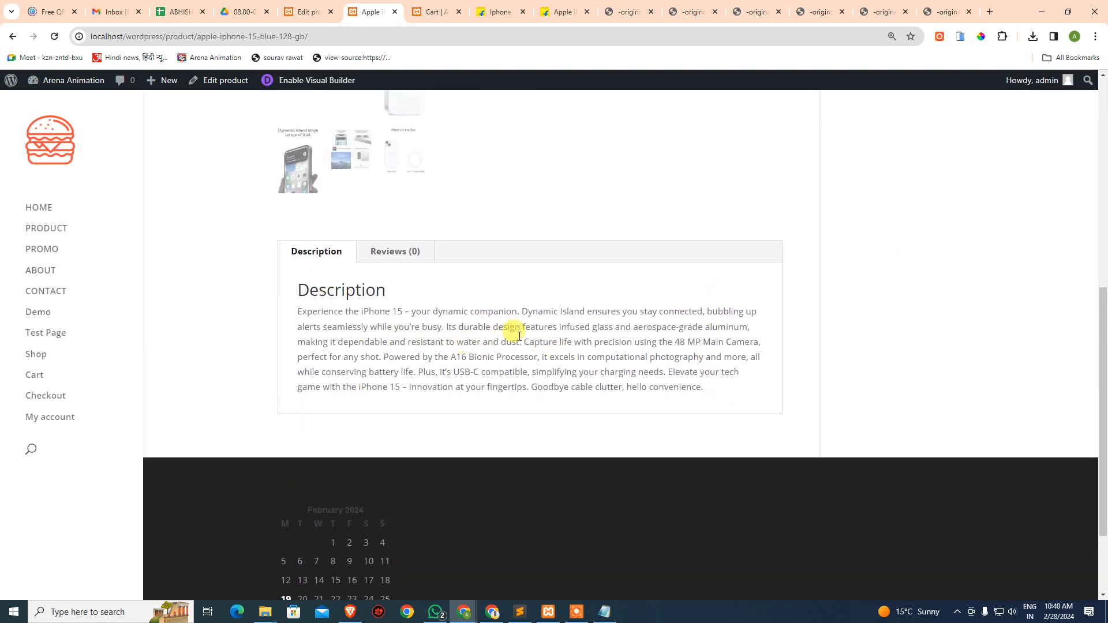
{"action": "scroll", "coordinate": [496, 335], "scroll_direction": "up", "scroll_amount": 8}
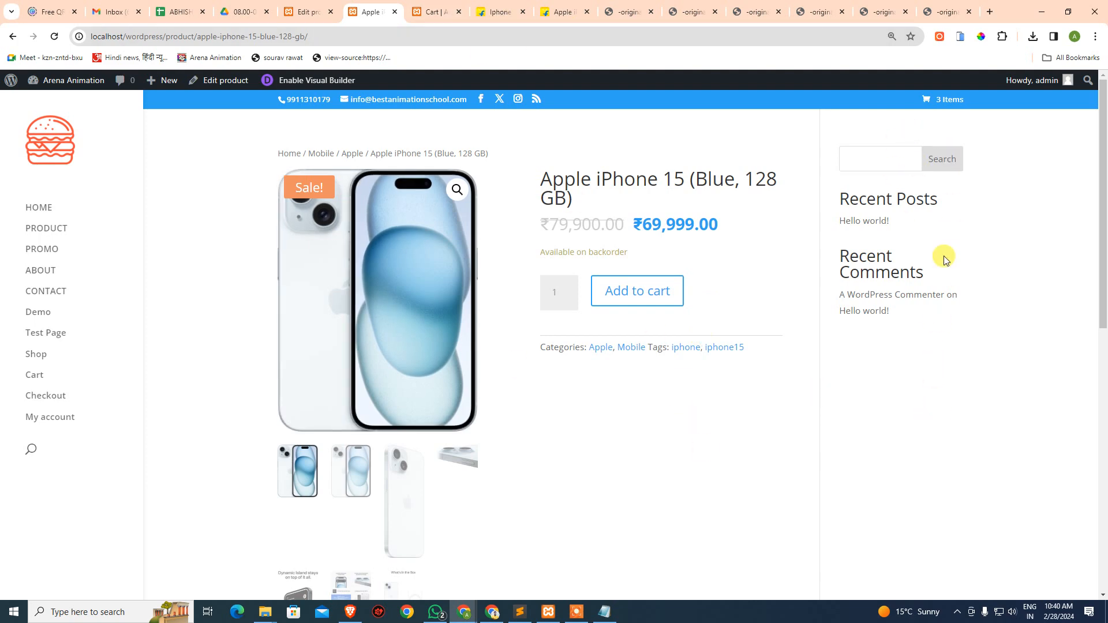
Step: In the product editor, set the iPhone 15's page layout to No Sidebar, update the product and view its store page
{"action": "left_click", "coordinate": [306, 12]}
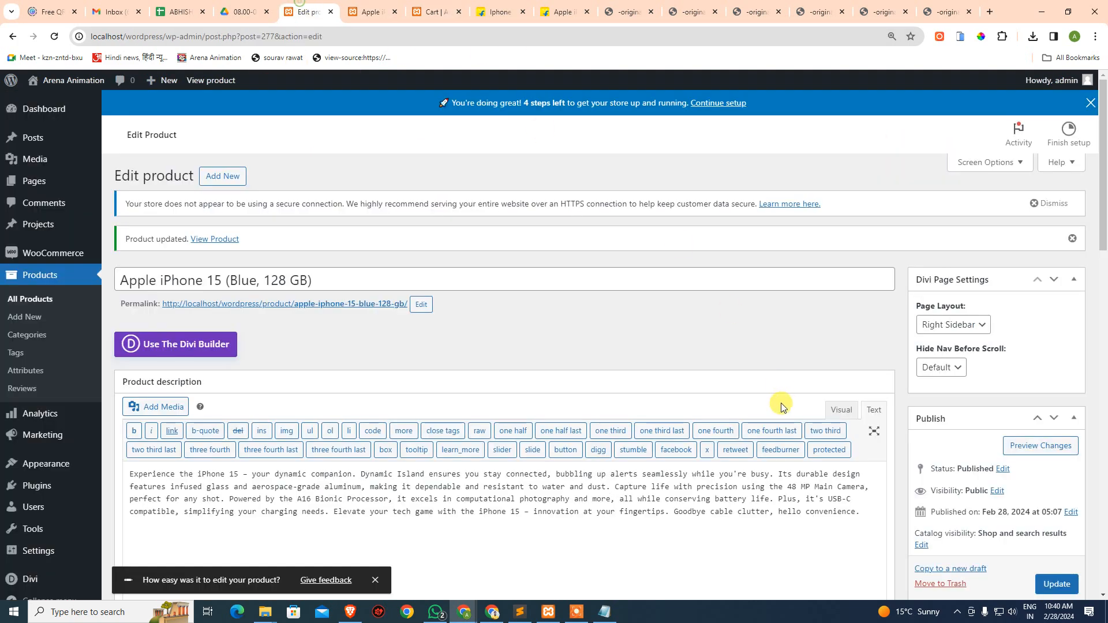
{"action": "scroll", "coordinate": [1008, 367], "scroll_direction": "down", "scroll_amount": 2}
{"action": "left_click", "coordinate": [955, 210]}
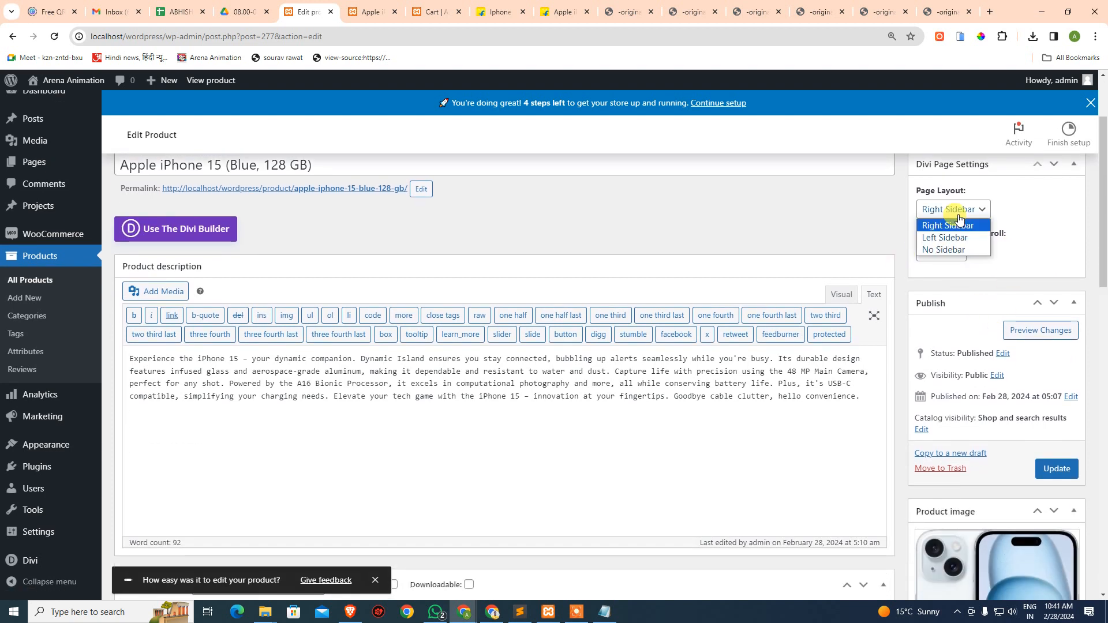
{"action": "left_click", "coordinate": [964, 250]}
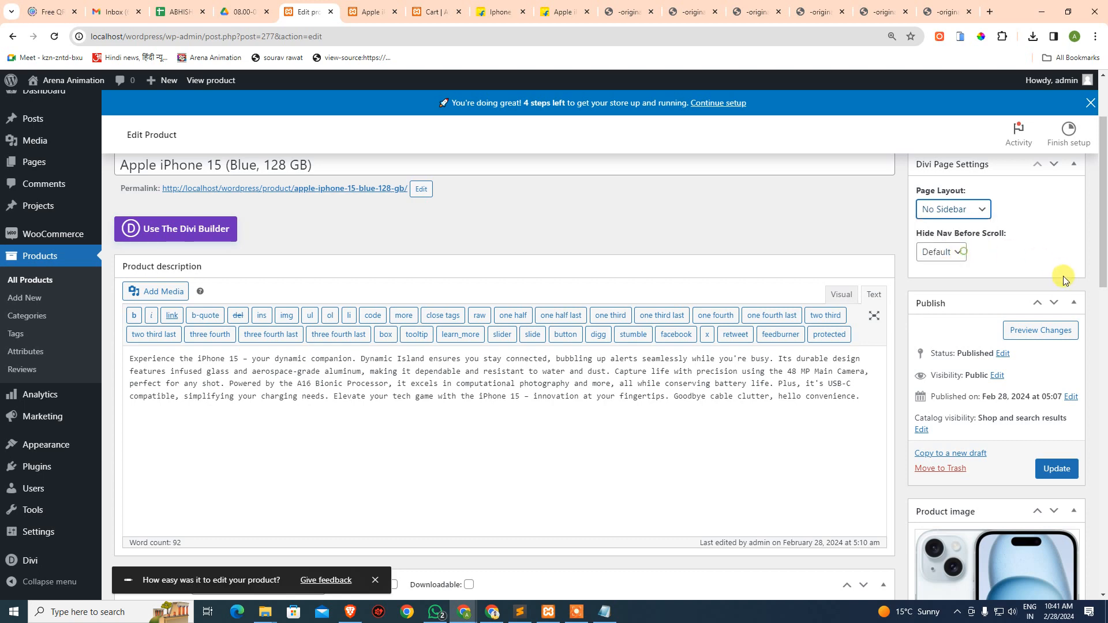
{"action": "left_click", "coordinate": [1049, 468]}
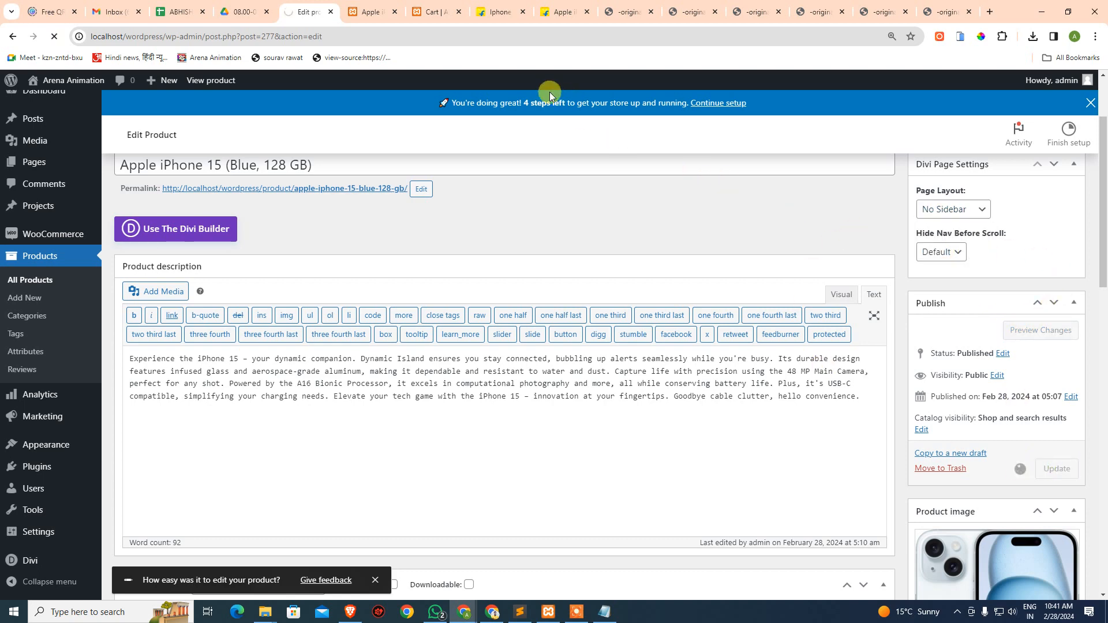
{"action": "left_click", "coordinate": [367, 17]}
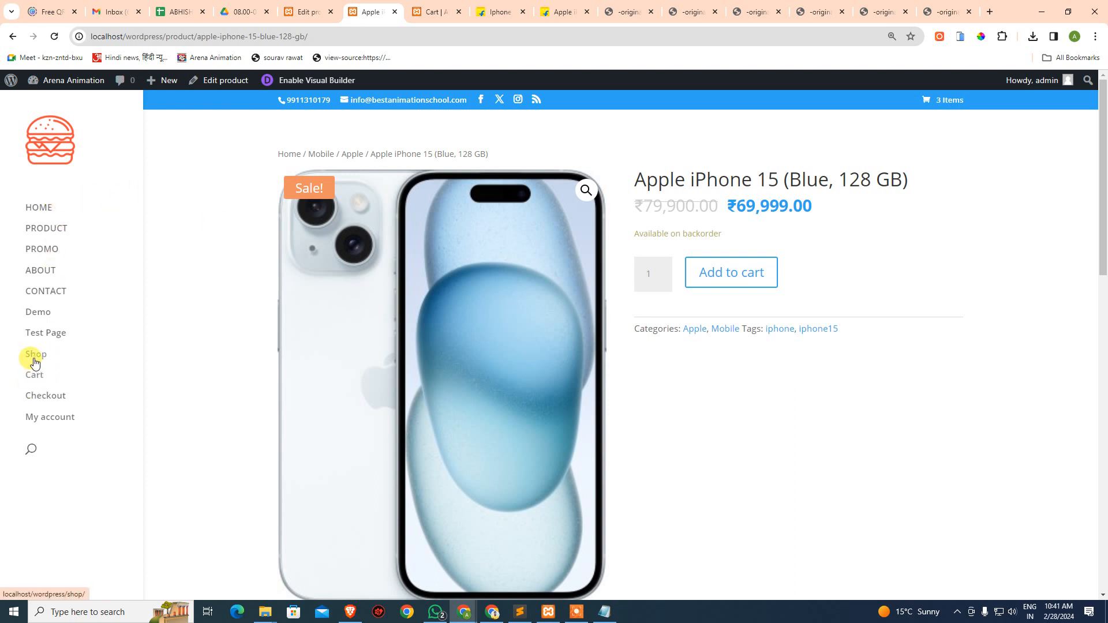
Step: Go to the site's home page, try its Product, About and Demo navigation links, and open the Shop page
{"action": "left_click", "coordinate": [44, 312]}
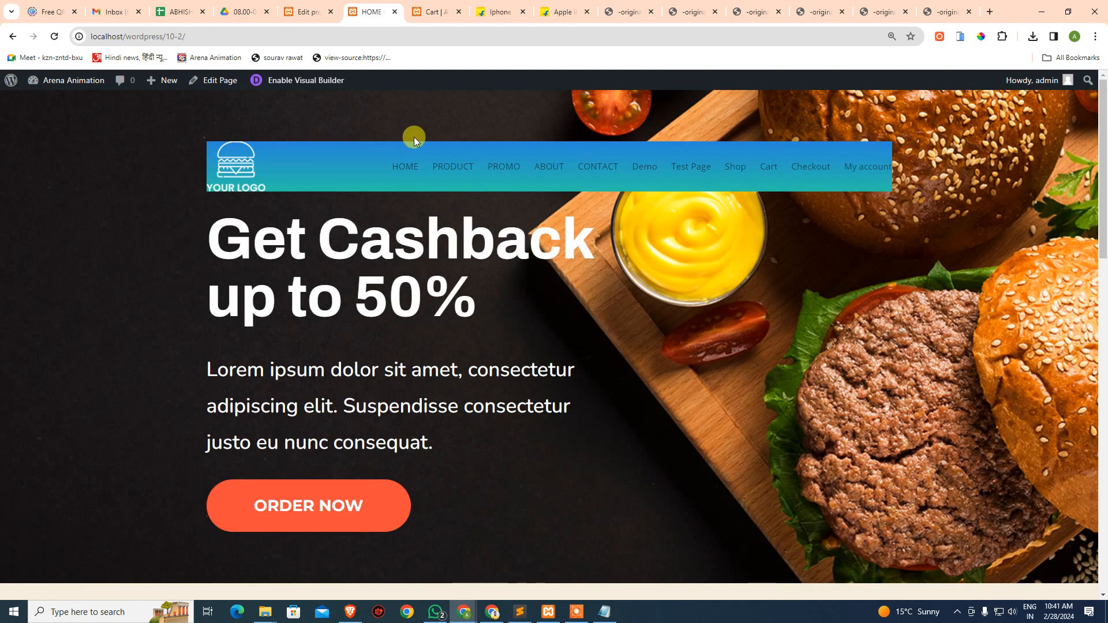
{"action": "left_click", "coordinate": [453, 168]}
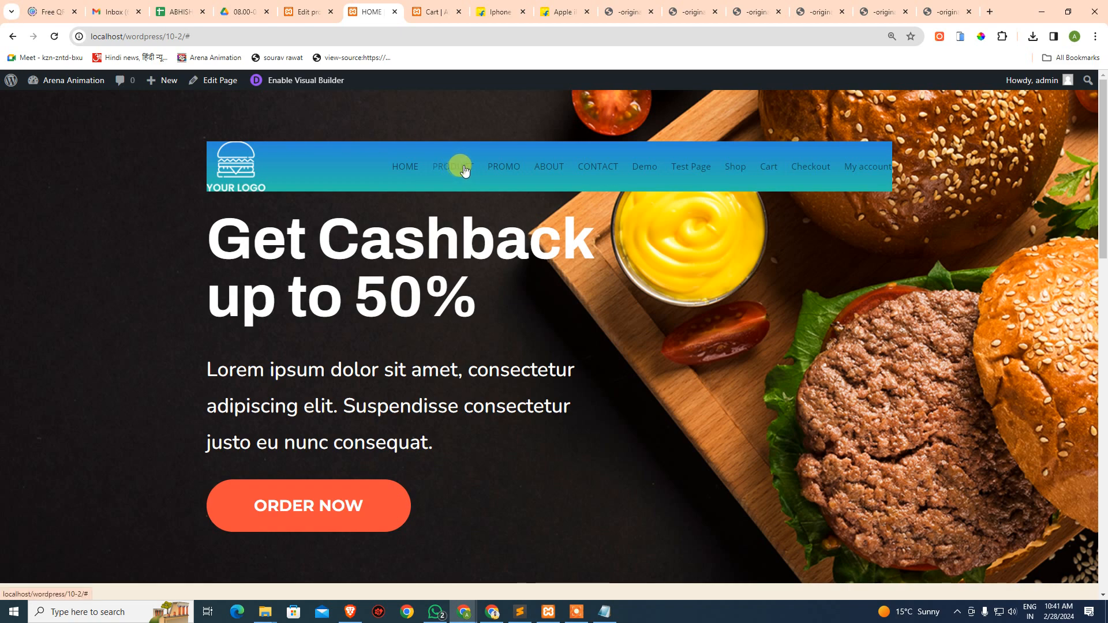
{"action": "left_click", "coordinate": [546, 166]}
{"action": "left_click", "coordinate": [644, 168]}
{"action": "left_click", "coordinate": [735, 167]}
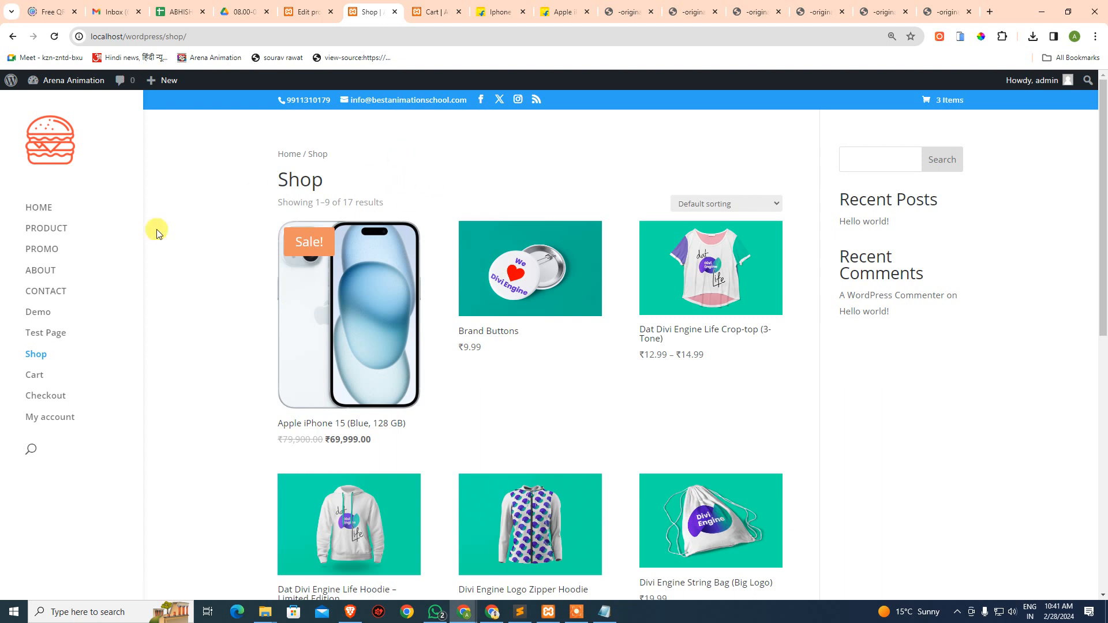
Step: Return to the home page and load the site's root address, localhost/wordpress/
{"action": "left_click", "coordinate": [36, 215]}
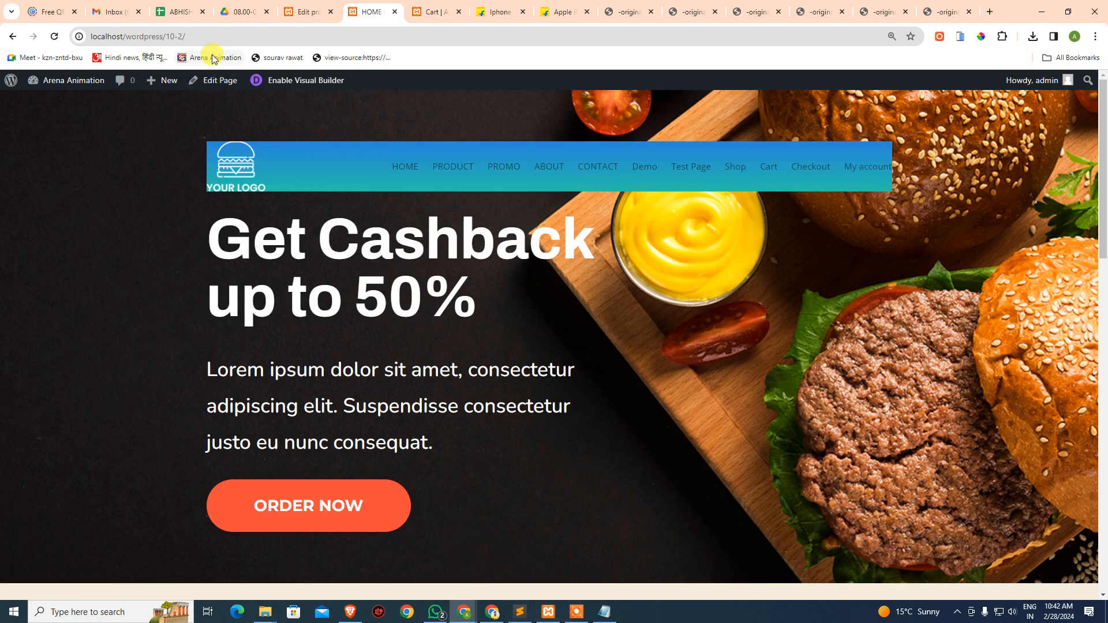
{"action": "left_click_drag", "start_coordinate": [165, 36], "coordinate": [411, 33]}
{"action": "key", "text": "BackSpace"}
{"action": "key", "text": "Return"}
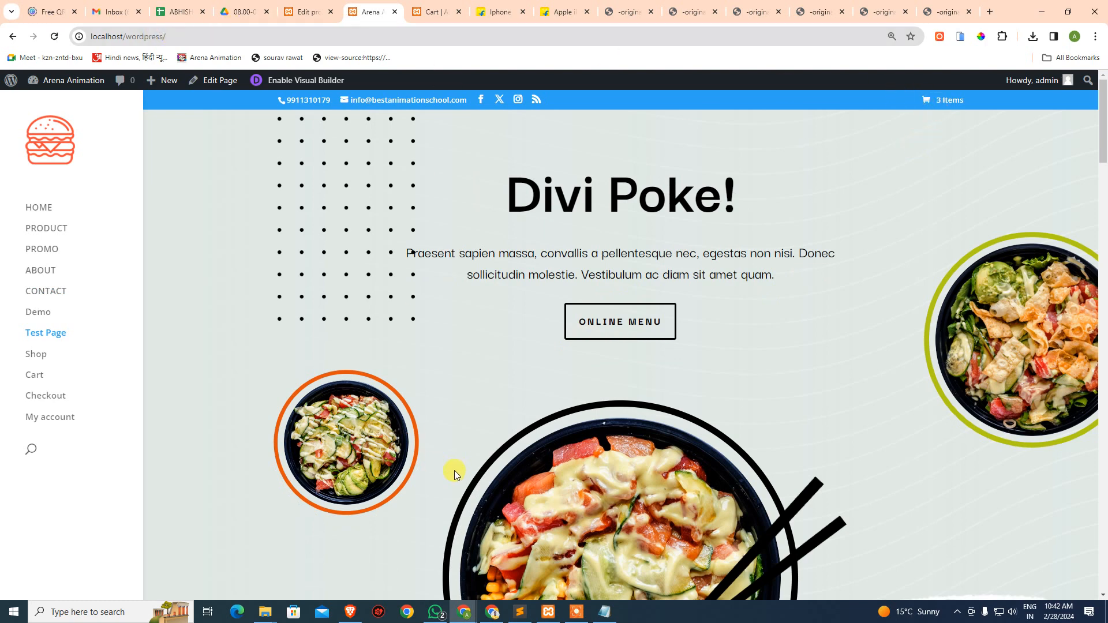
Step: Back in the product editor, review the iPhone 15's description, product data sections and product images
{"action": "left_click", "coordinate": [311, 11]}
{"action": "mouse_move", "coordinate": [36, 191]}
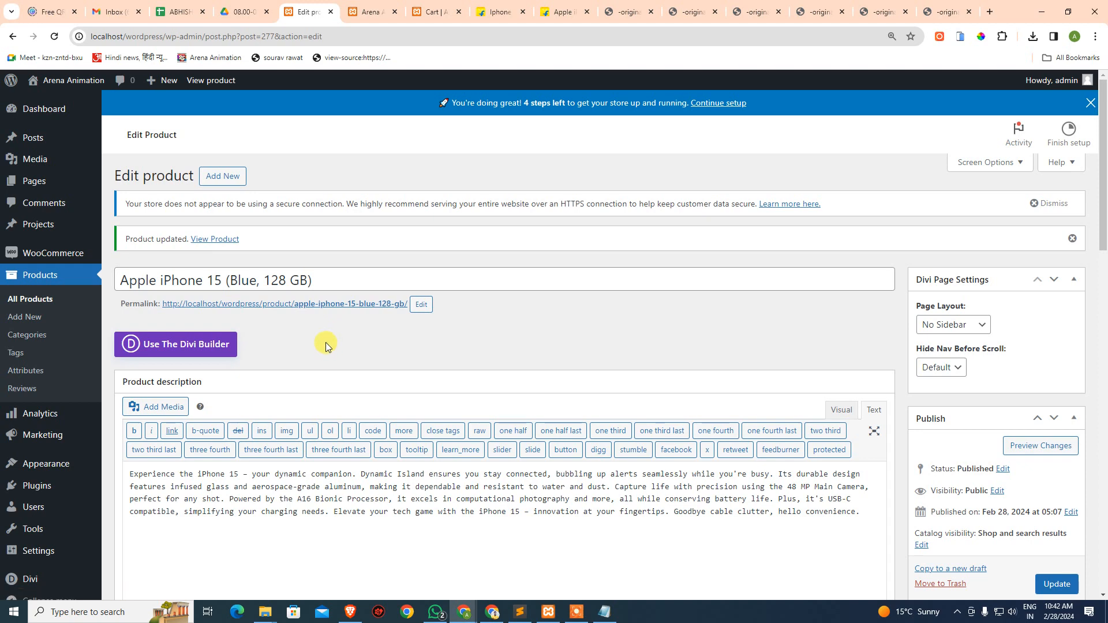
{"action": "scroll", "coordinate": [326, 342], "scroll_direction": "down", "scroll_amount": 5}
{"action": "scroll", "coordinate": [454, 300], "scroll_direction": "up", "scroll_amount": 4}
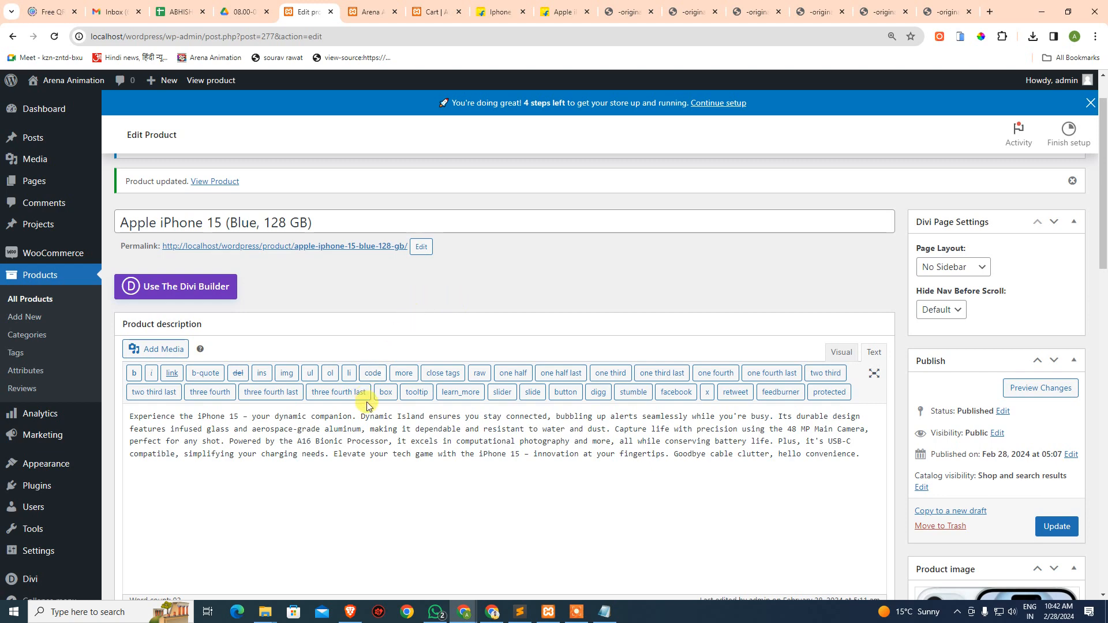
{"action": "scroll", "coordinate": [442, 468], "scroll_direction": "down", "scroll_amount": 4}
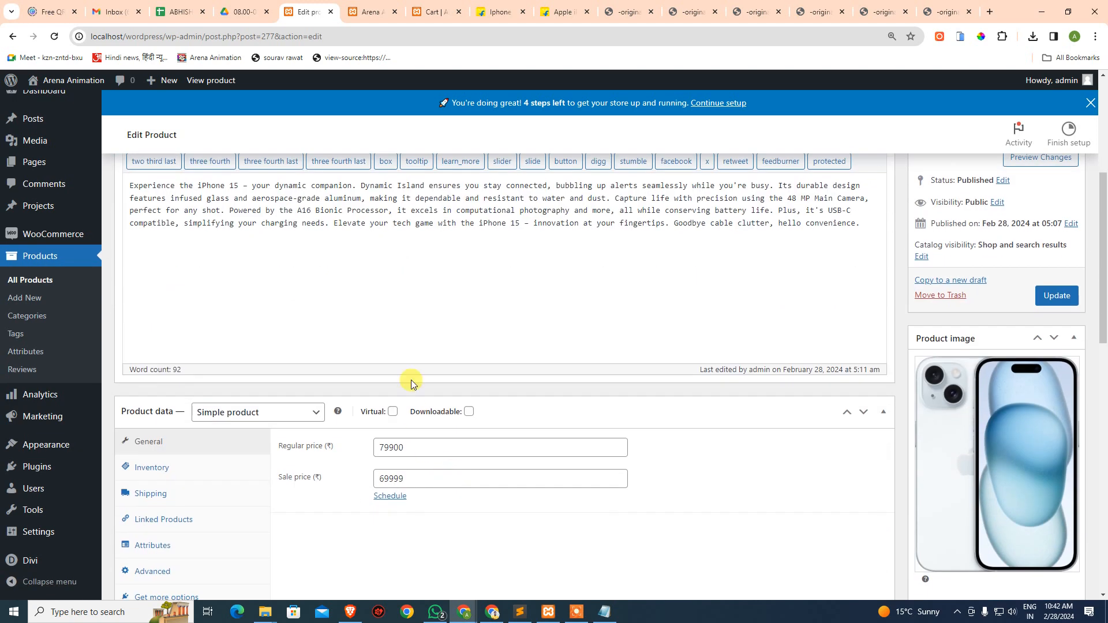
{"action": "scroll", "coordinate": [411, 379], "scroll_direction": "down", "scroll_amount": 3}
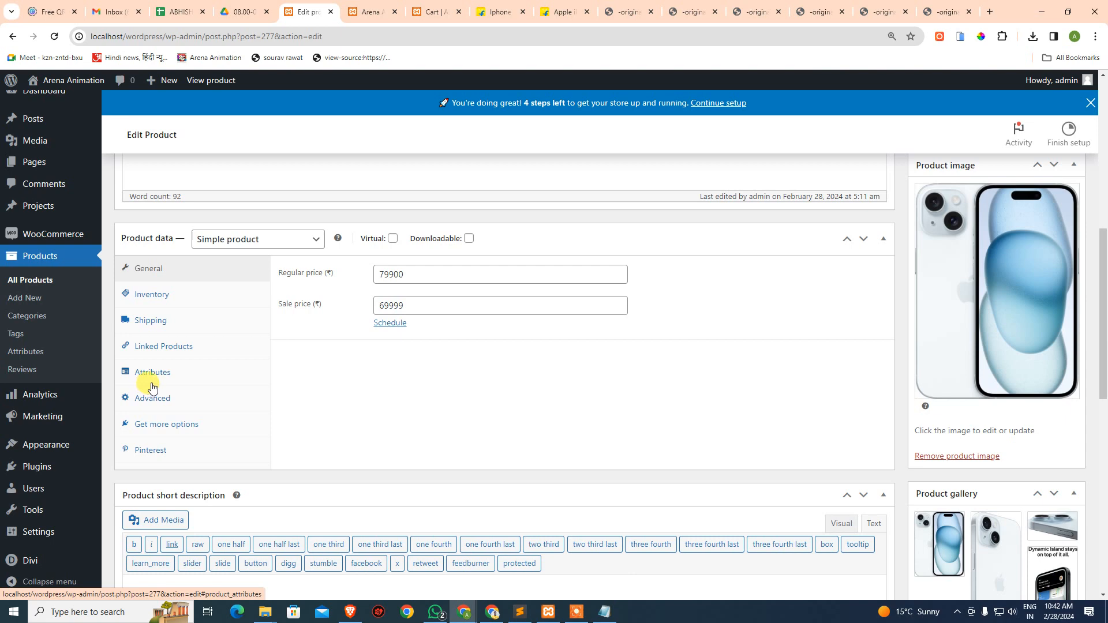
{"action": "scroll", "coordinate": [173, 371], "scroll_direction": "up", "scroll_amount": 4}
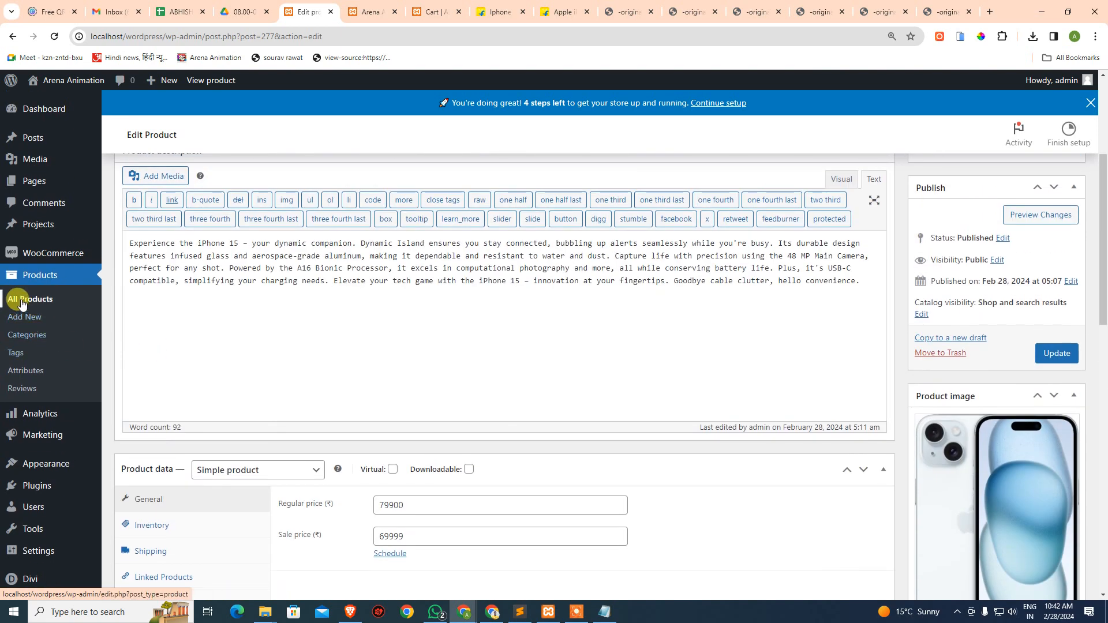
Step: Start a new product from the list of all products, set its page layout to No Sidebar and select the product name field
{"action": "left_click", "coordinate": [39, 316]}
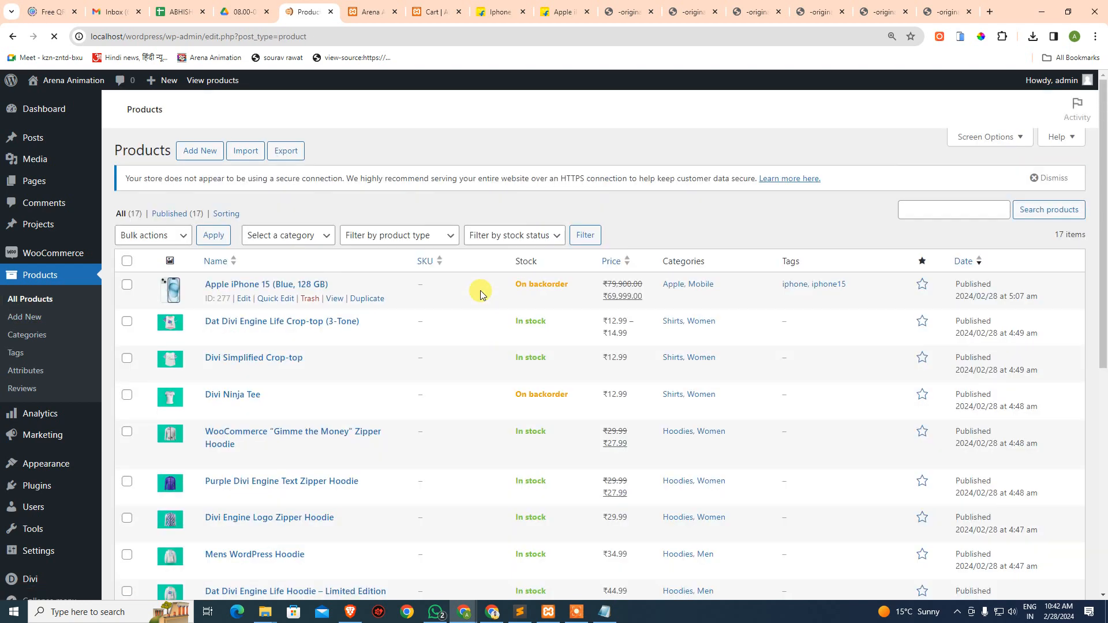
{"action": "left_click", "coordinate": [201, 151]}
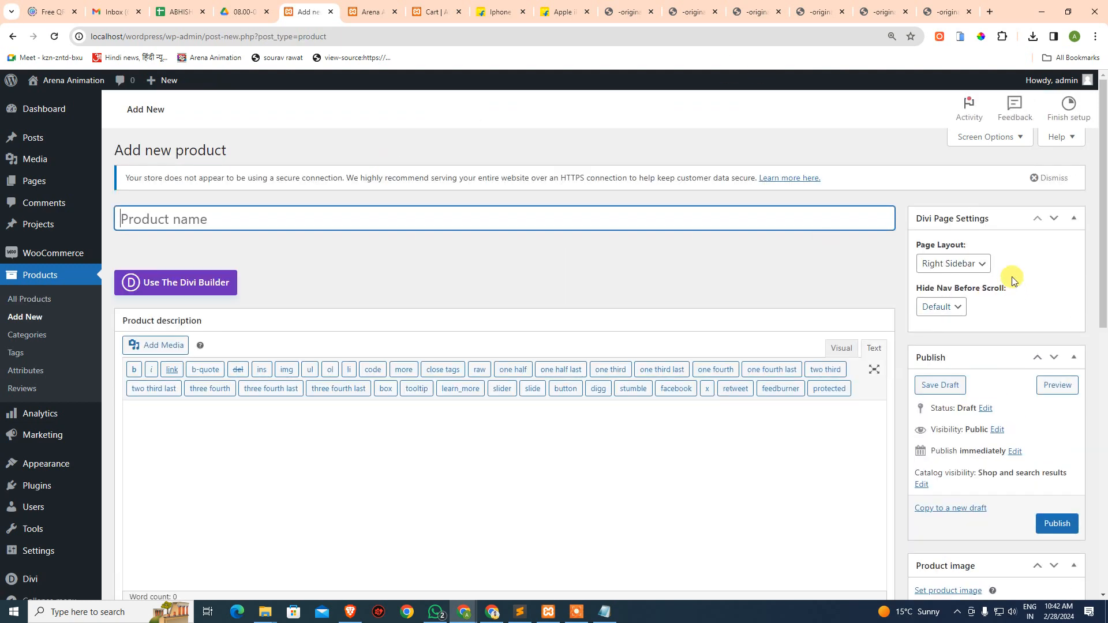
{"action": "left_click", "coordinate": [984, 263]}
{"action": "left_click", "coordinate": [965, 303]}
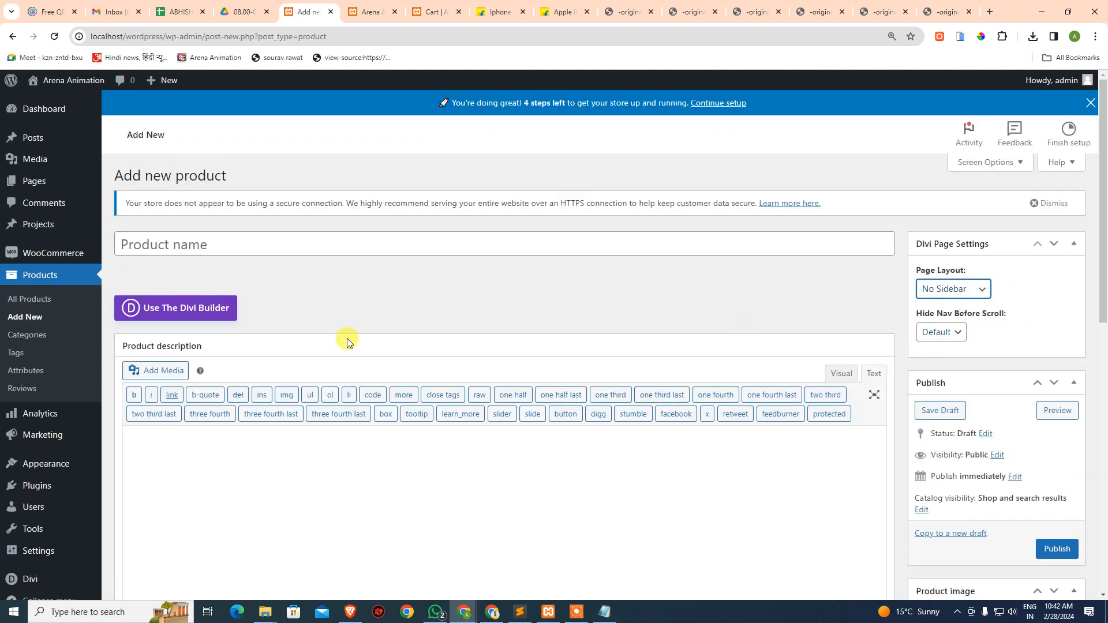
{"action": "left_click", "coordinate": [332, 243]}
Step: Copy "Apple iPhone 15" from the title on the Flipkart product page and switch to the Flipkart search results for "iphone 15"
{"action": "left_click", "coordinate": [542, 16]}
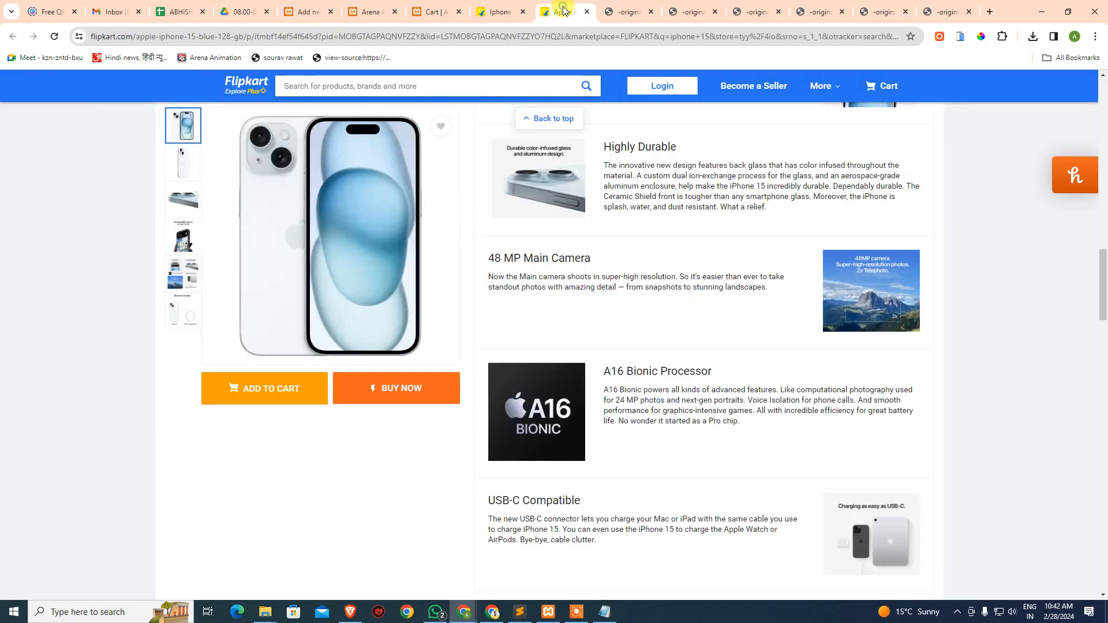
{"action": "scroll", "coordinate": [694, 453], "scroll_direction": "up", "scroll_amount": 10}
{"action": "scroll", "coordinate": [693, 447], "scroll_direction": "up", "scroll_amount": 2}
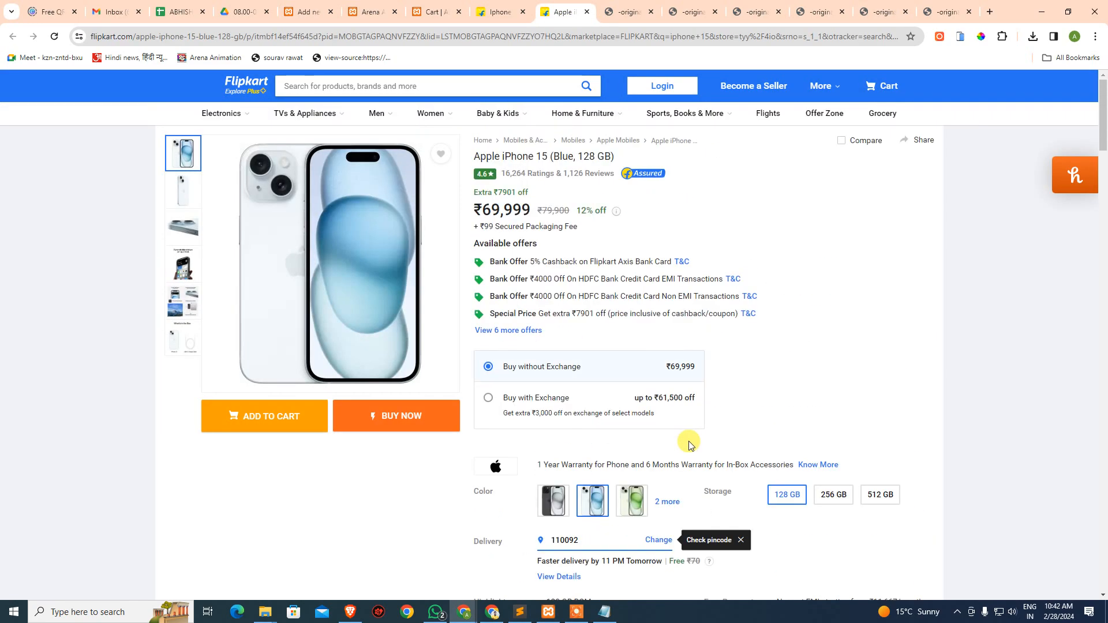
{"action": "left_click_drag", "start_coordinate": [549, 156], "coordinate": [475, 156]}
{"action": "key", "text": "ctrl+c"}
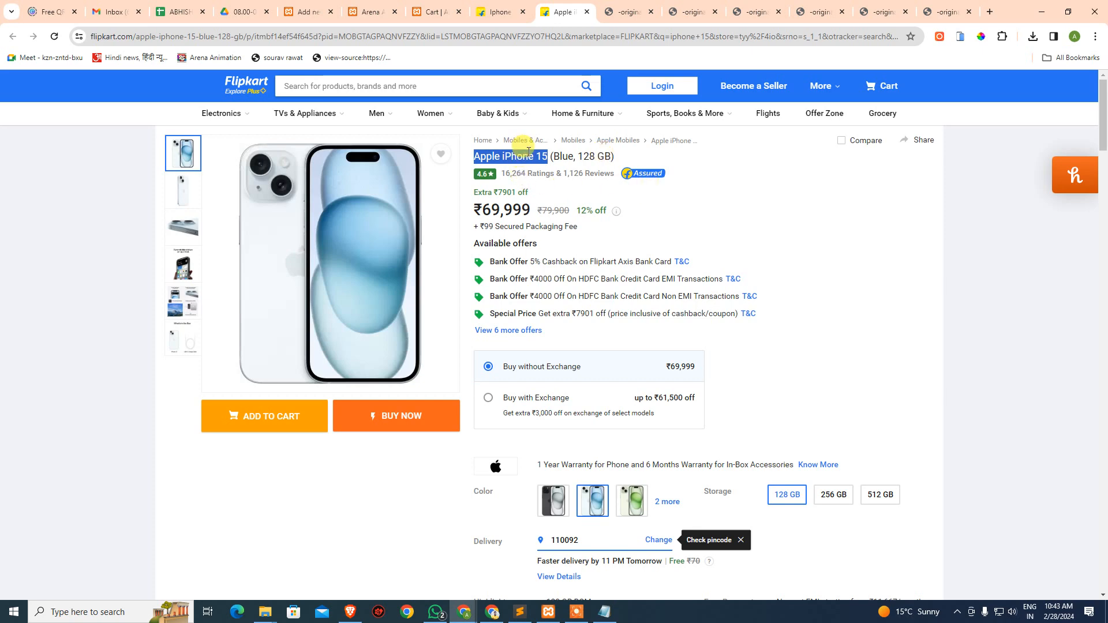
{"action": "left_click", "coordinate": [494, 12]}
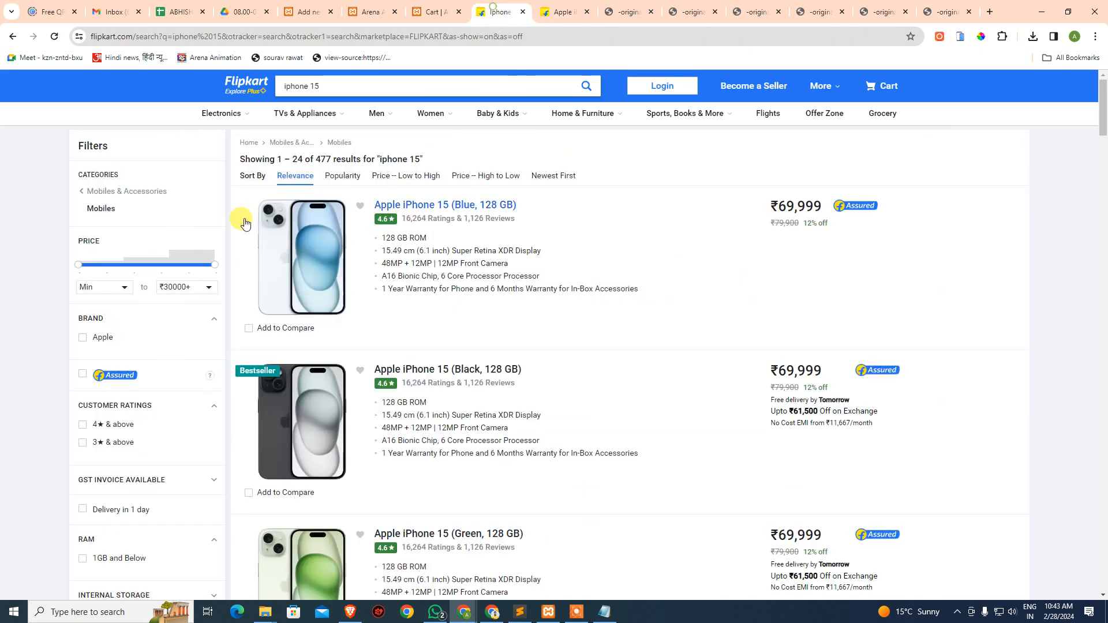
Step: Back in the new product's editor, enter the copied "Apple iPhone 15" as the product name
{"action": "left_click", "coordinate": [339, 9]}
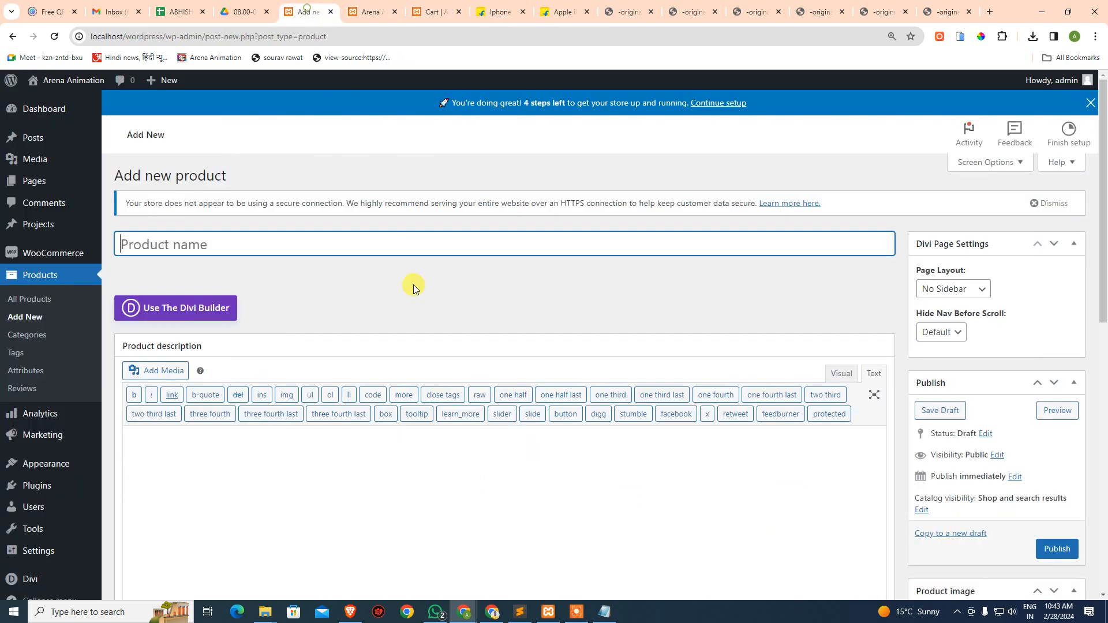
{"action": "left_click", "coordinate": [358, 240]}
{"action": "key", "text": "ctrl+v"}
Step: Assign the product to the Mobile category and its Apple subcategory
{"action": "scroll", "coordinate": [334, 508], "scroll_direction": "down", "scroll_amount": 8}
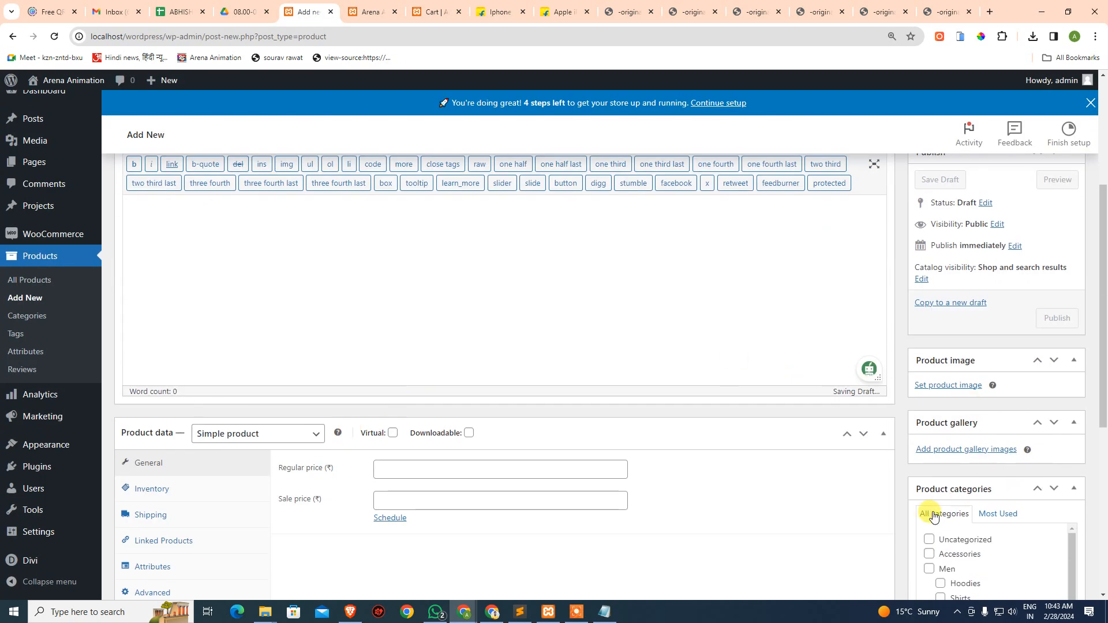
{"action": "left_click", "coordinate": [929, 382]}
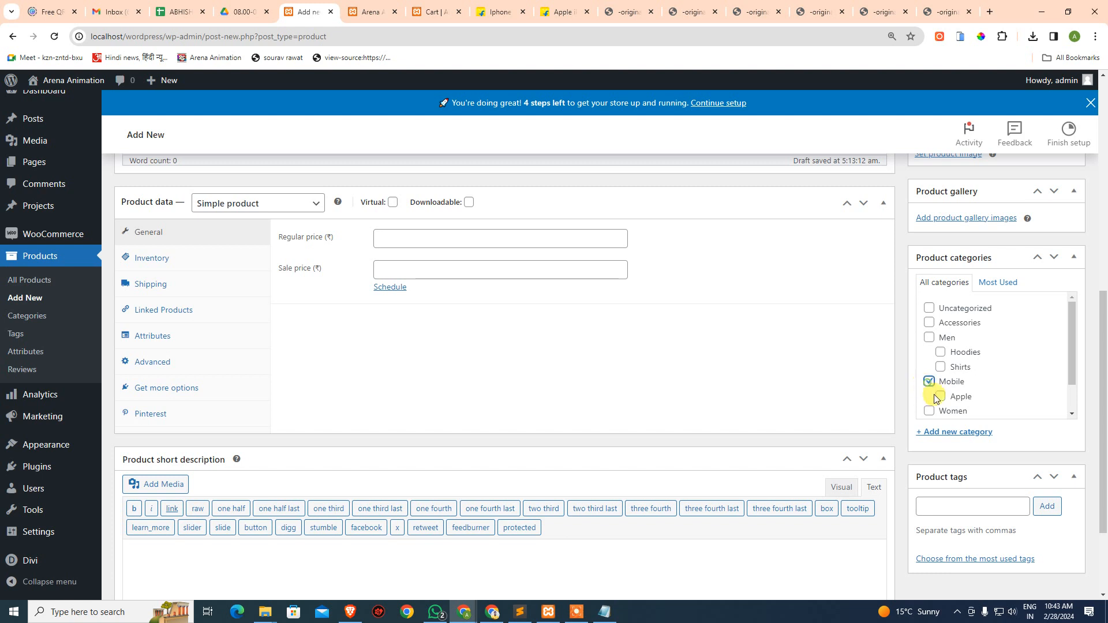
{"action": "left_click", "coordinate": [941, 396]}
{"action": "scroll", "coordinate": [1055, 315], "scroll_direction": "down", "scroll_amount": 2}
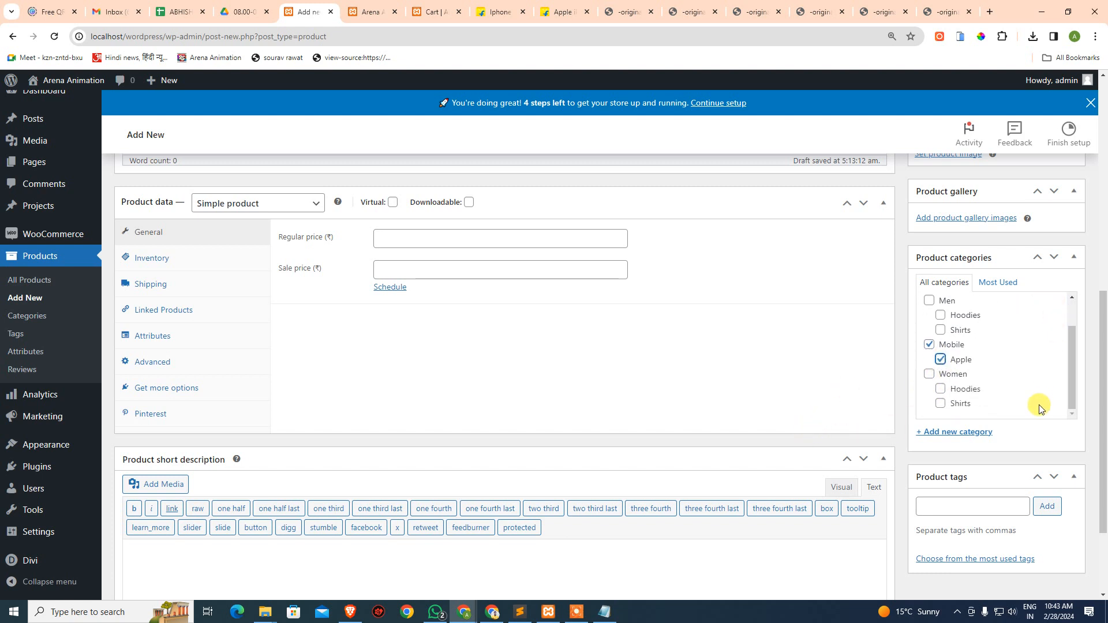
Step: Add the product tags iphone15 and iphone
{"action": "left_click", "coordinate": [969, 512]}
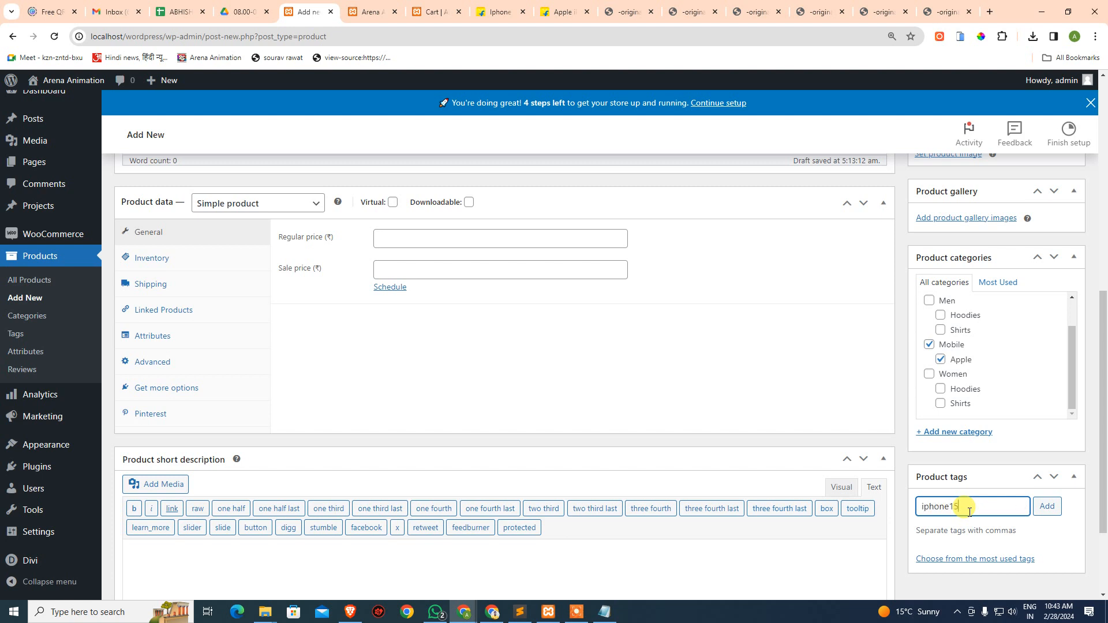
{"action": "type", "text": "iphone"}
{"action": "left_click", "coordinate": [1045, 507]}
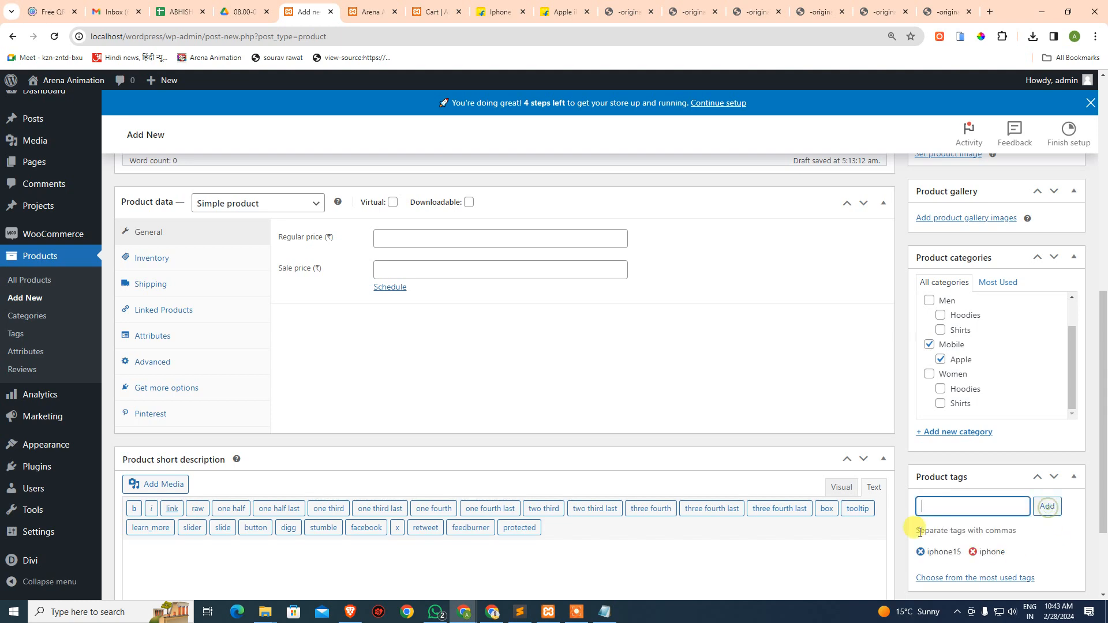
{"action": "scroll", "coordinate": [964, 448], "scroll_direction": "up", "scroll_amount": 4}
Step: Change the product type to Variable product and bring up its attribute settings
{"action": "scroll", "coordinate": [1039, 448], "scroll_direction": "down", "scroll_amount": 3}
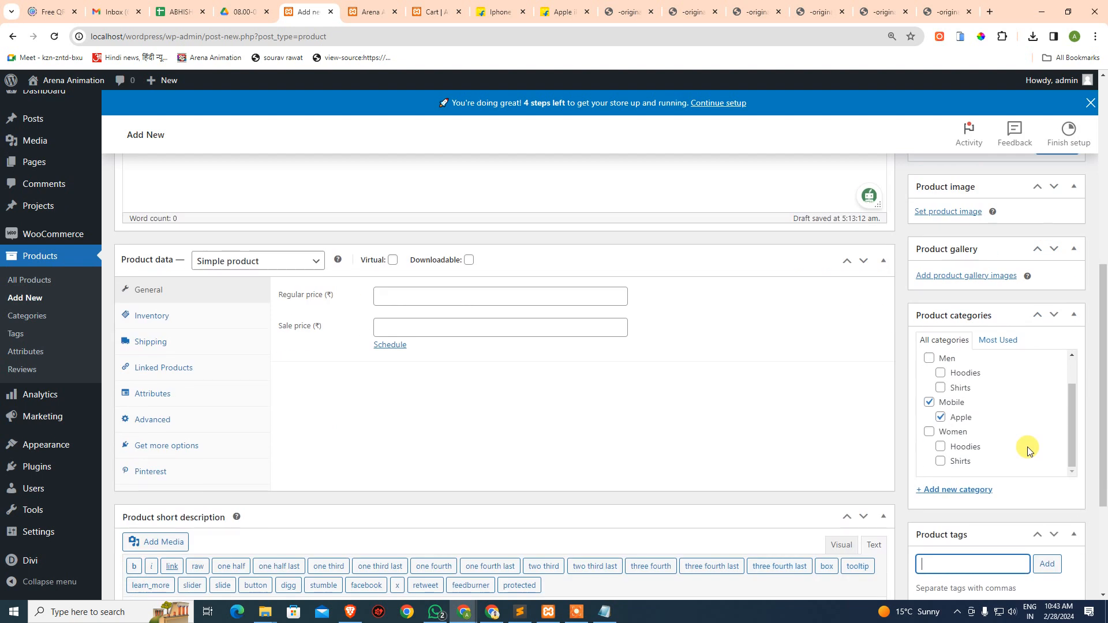
{"action": "scroll", "coordinate": [1027, 447], "scroll_direction": "up", "scroll_amount": 2}
{"action": "left_click", "coordinate": [225, 262]}
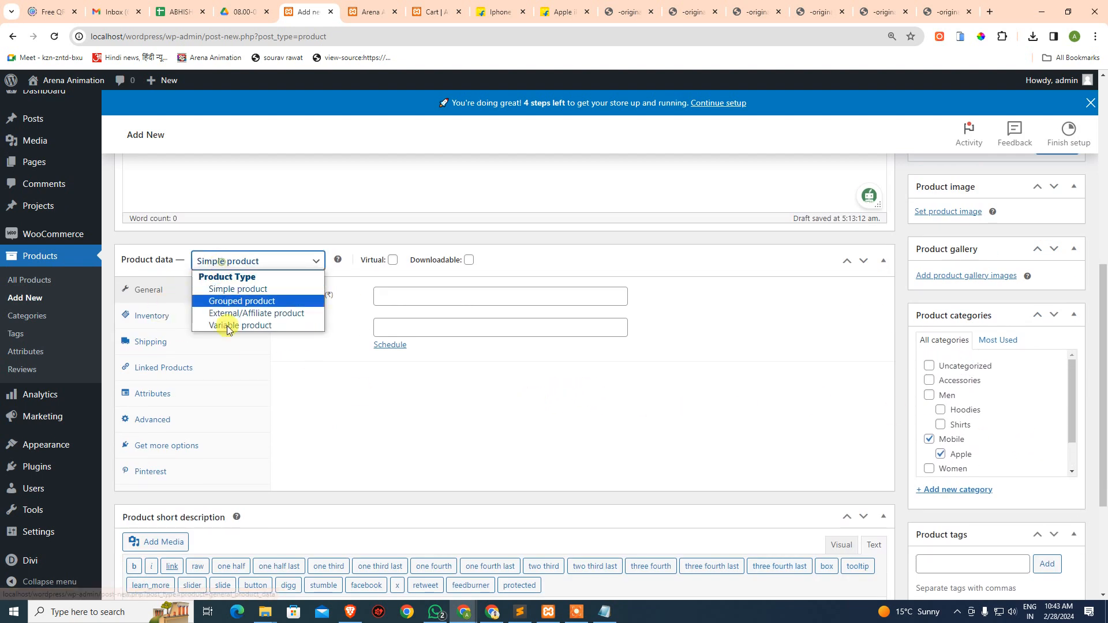
{"action": "left_click", "coordinate": [242, 327]}
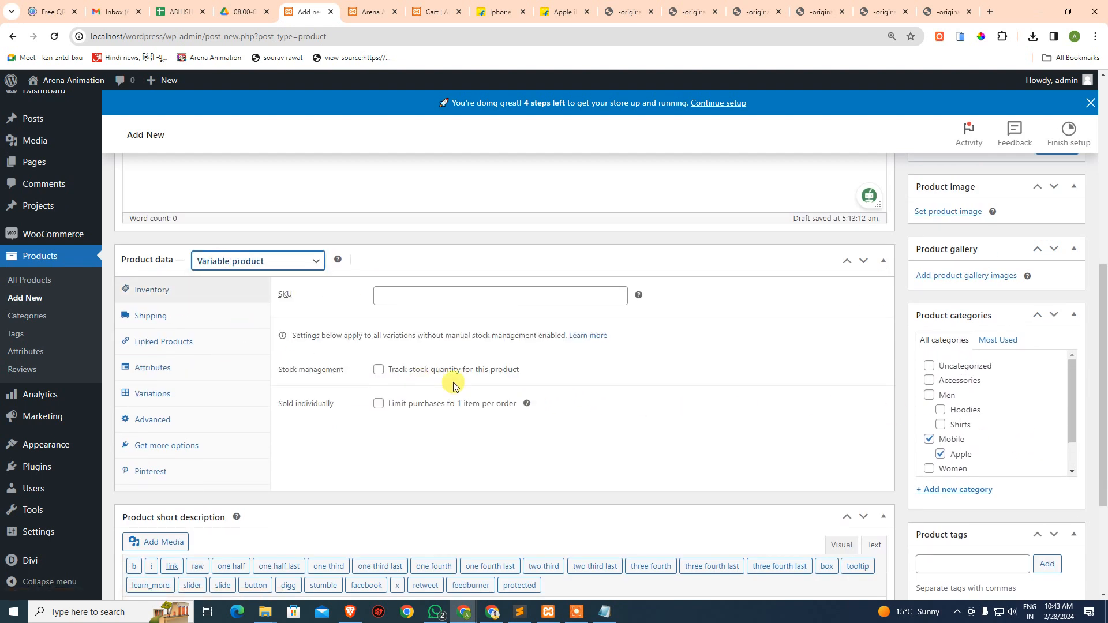
{"action": "left_click", "coordinate": [176, 322]}
{"action": "left_click", "coordinate": [171, 341]}
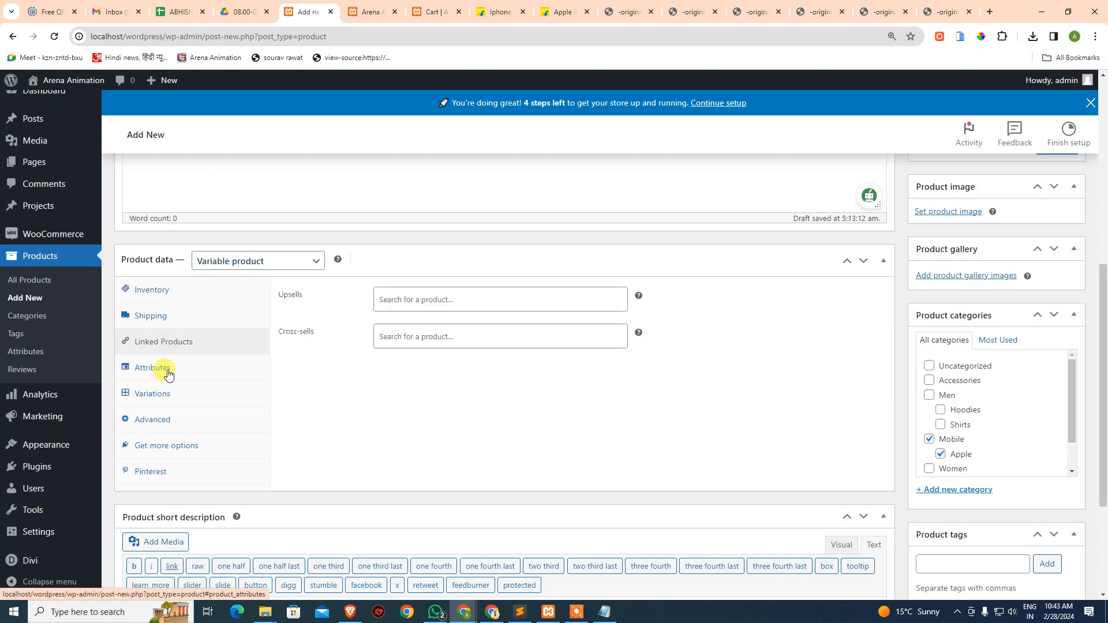
{"action": "left_click", "coordinate": [167, 369]}
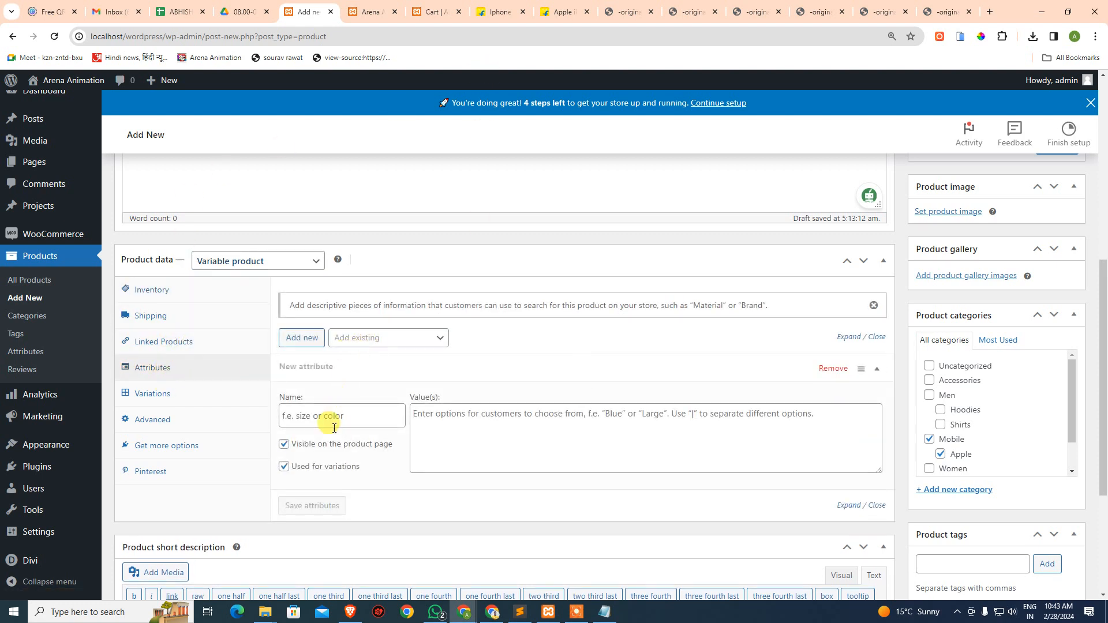
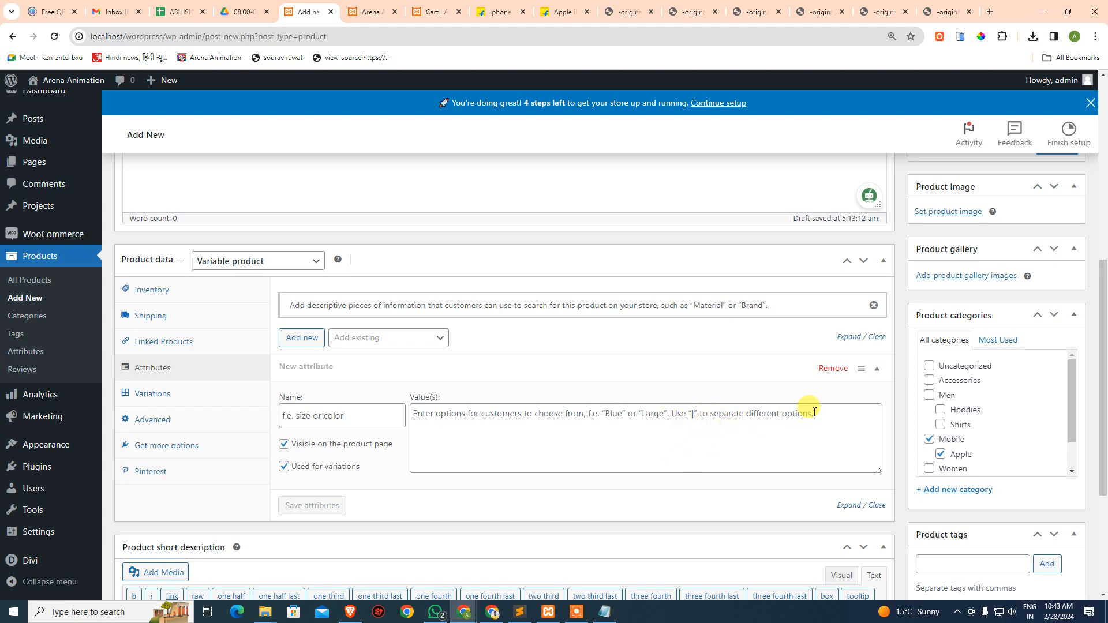
Step: Check the variant options on the Flipkart iPhone 15 page and enter "Color | Storage" as the new attribute's values
{"action": "left_click", "coordinate": [580, 434]}
{"action": "left_click", "coordinate": [552, 7]}
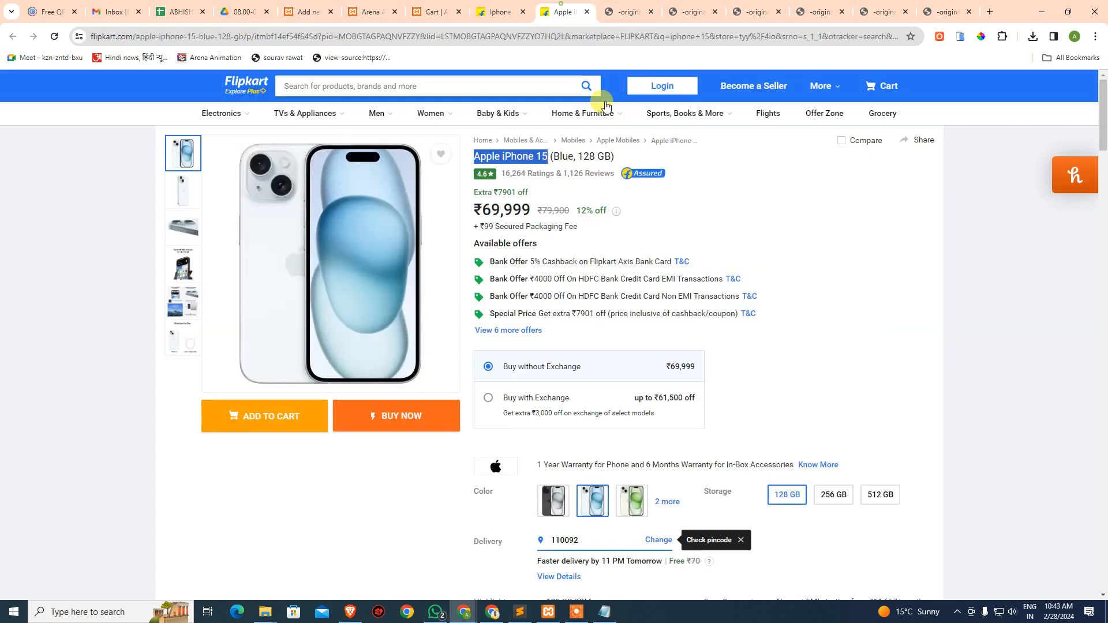
{"action": "scroll", "coordinate": [750, 381], "scroll_direction": "down", "scroll_amount": 5}
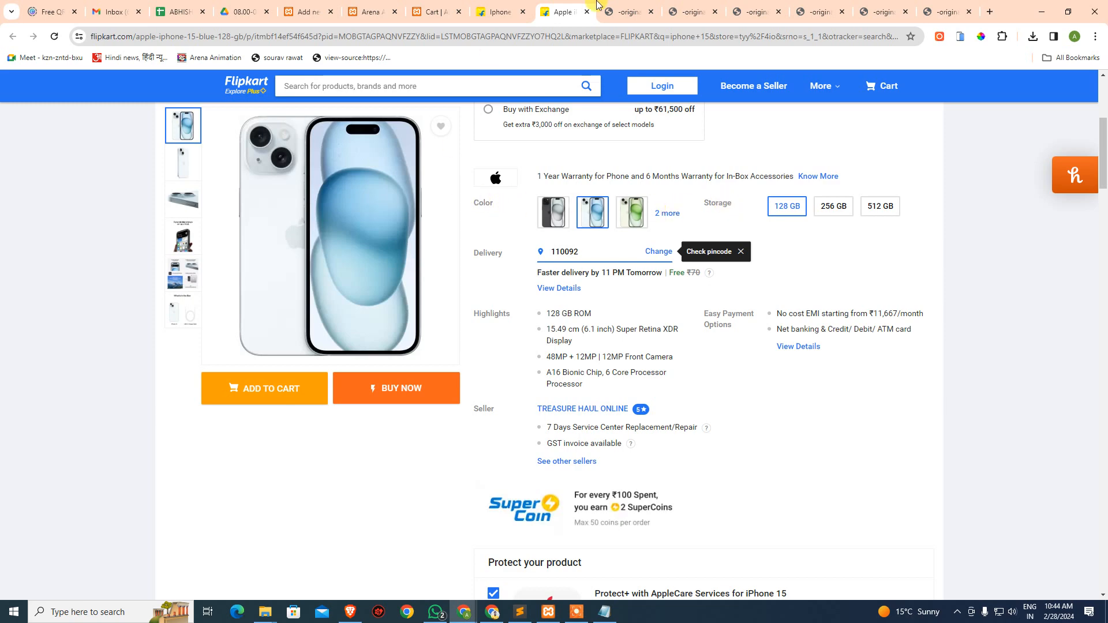
{"action": "left_click", "coordinate": [499, 11]}
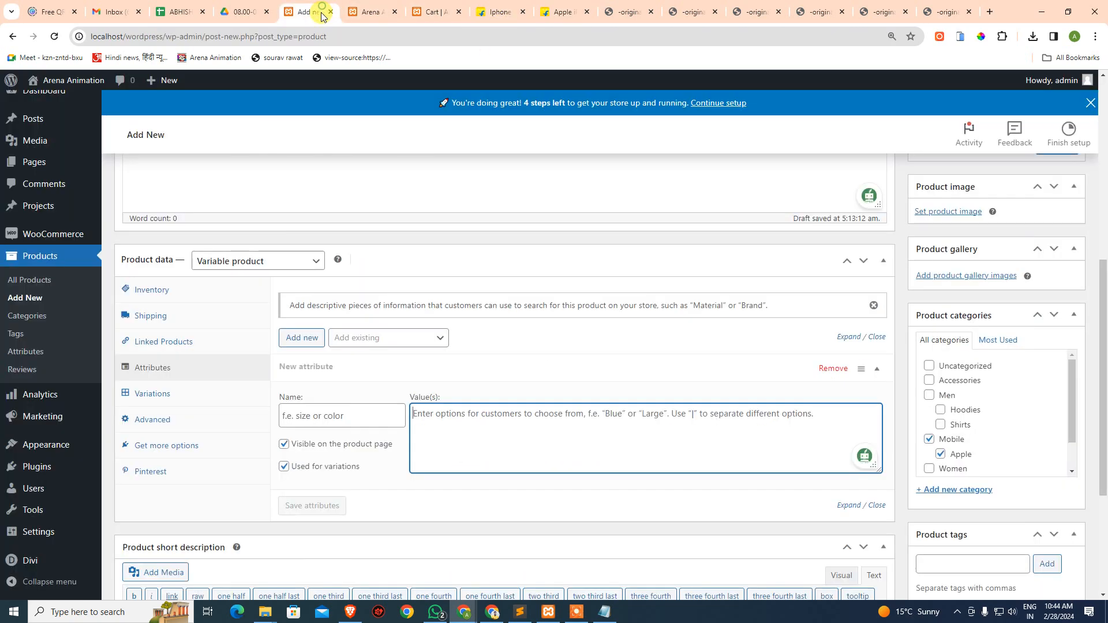
{"action": "left_click", "coordinate": [314, 11]}
{"action": "type", "text": "Color | S"}
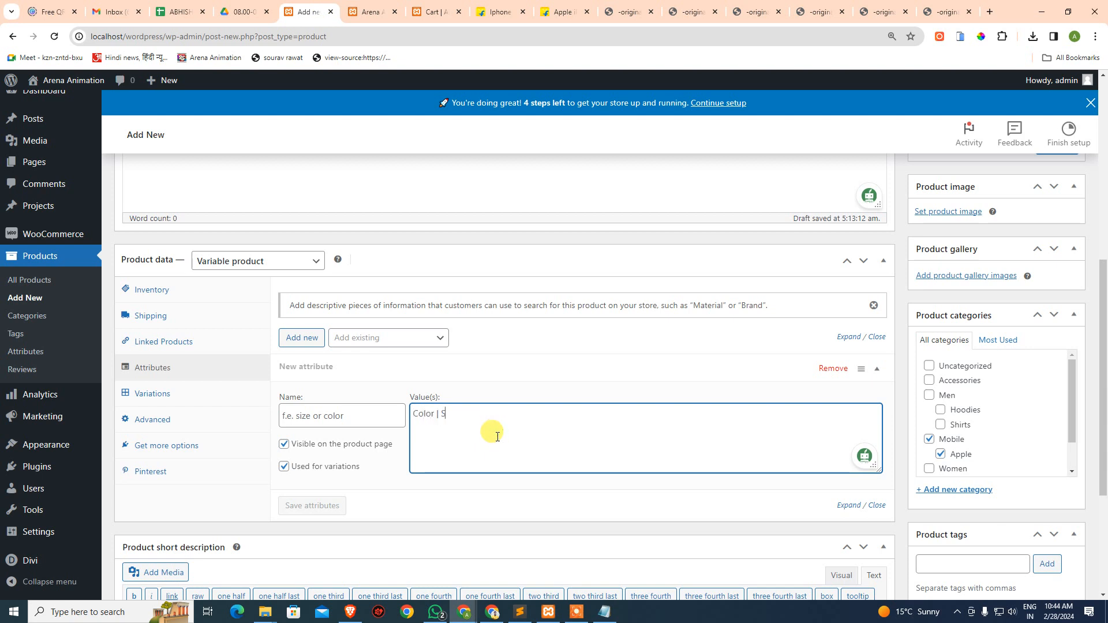
{"action": "type", "text": "o"}
{"action": "key", "text": "BackSpace"}
{"action": "type", "text": "torage"}
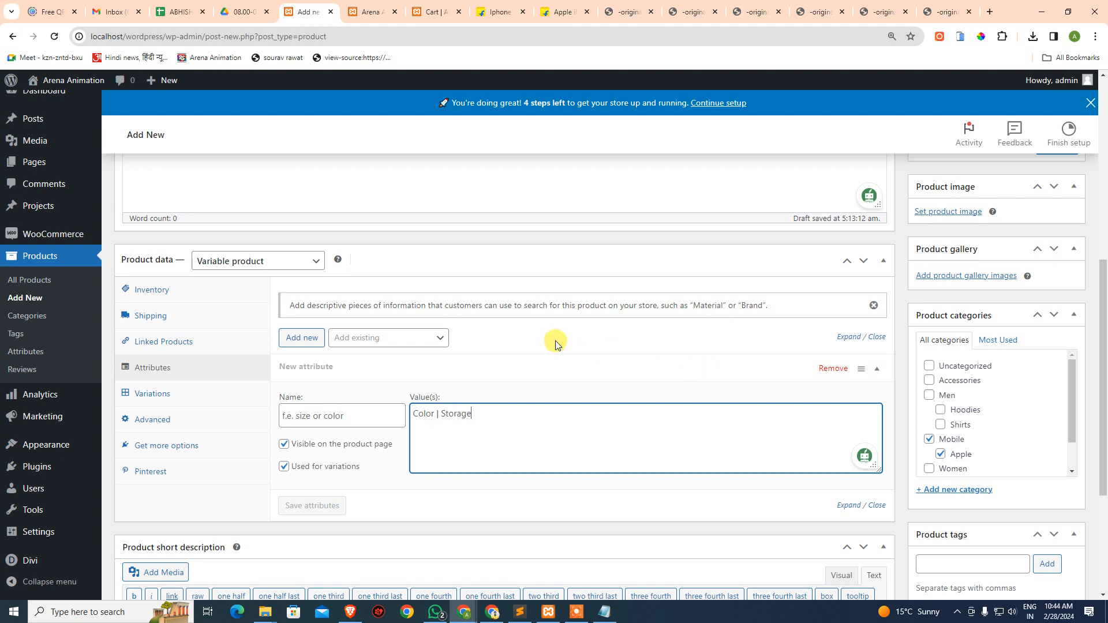
Step: Add a second blank attribute to the product
{"action": "left_click", "coordinate": [300, 339]}
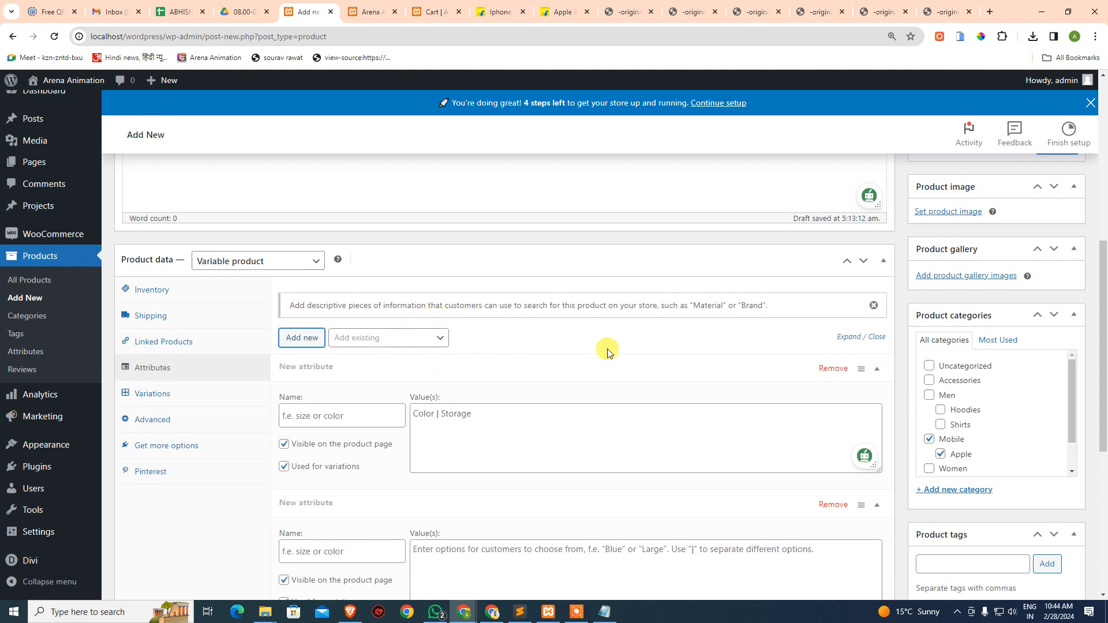
{"action": "scroll", "coordinate": [453, 402], "scroll_direction": "down", "scroll_amount": 4}
{"action": "scroll", "coordinate": [231, 277], "scroll_direction": "up", "scroll_amount": 3}
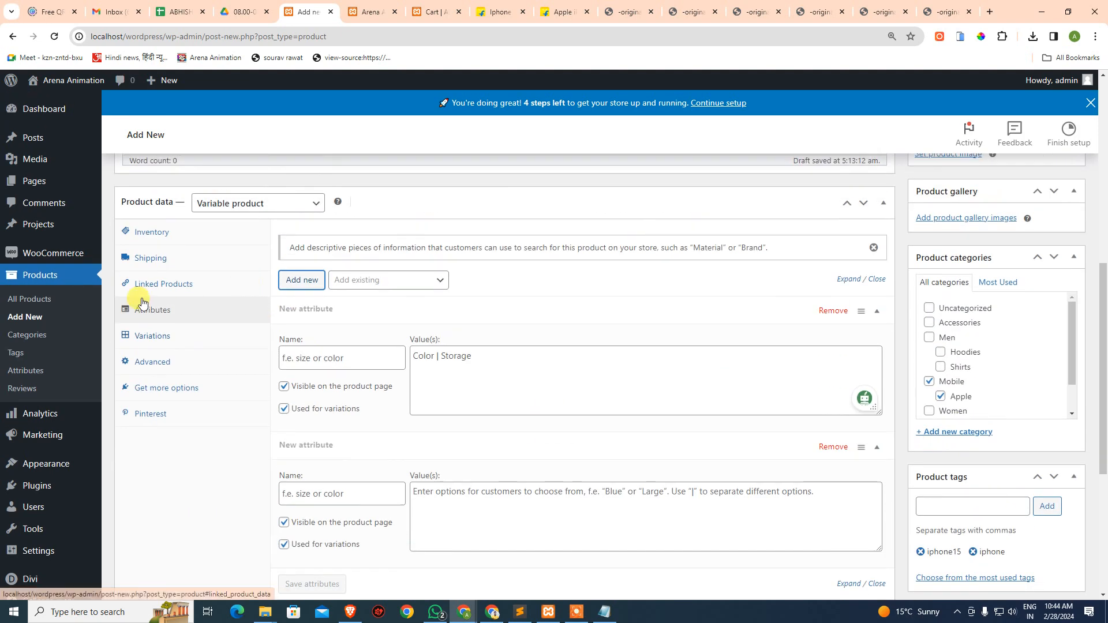
Step: Check the product's variations section, then return to the attributes and review the first one's values
{"action": "left_click", "coordinate": [151, 338]}
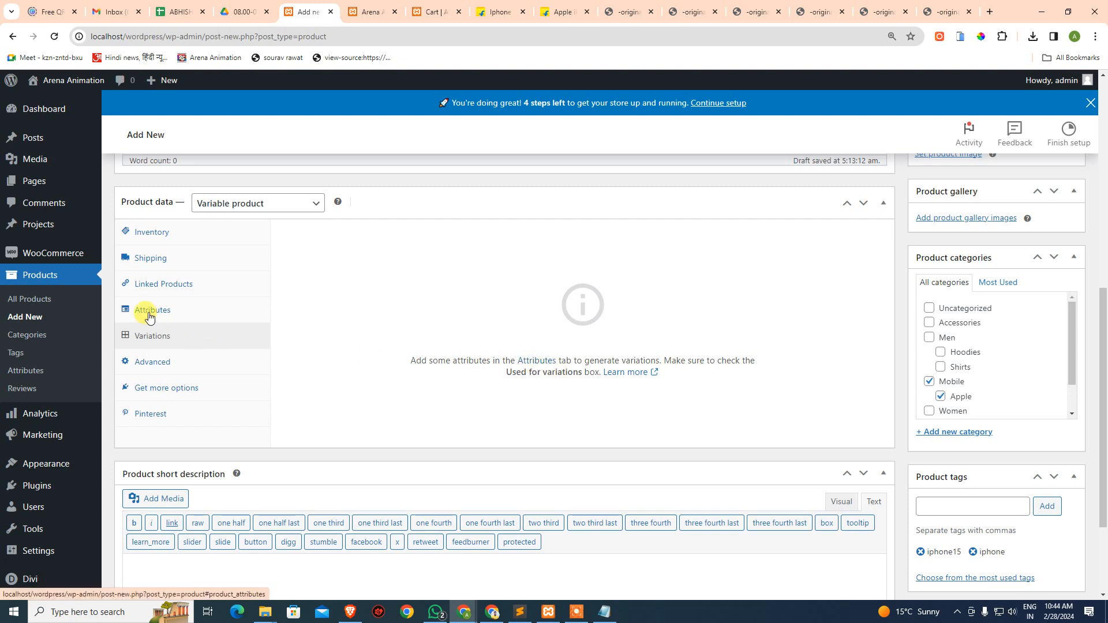
{"action": "left_click", "coordinate": [531, 362]}
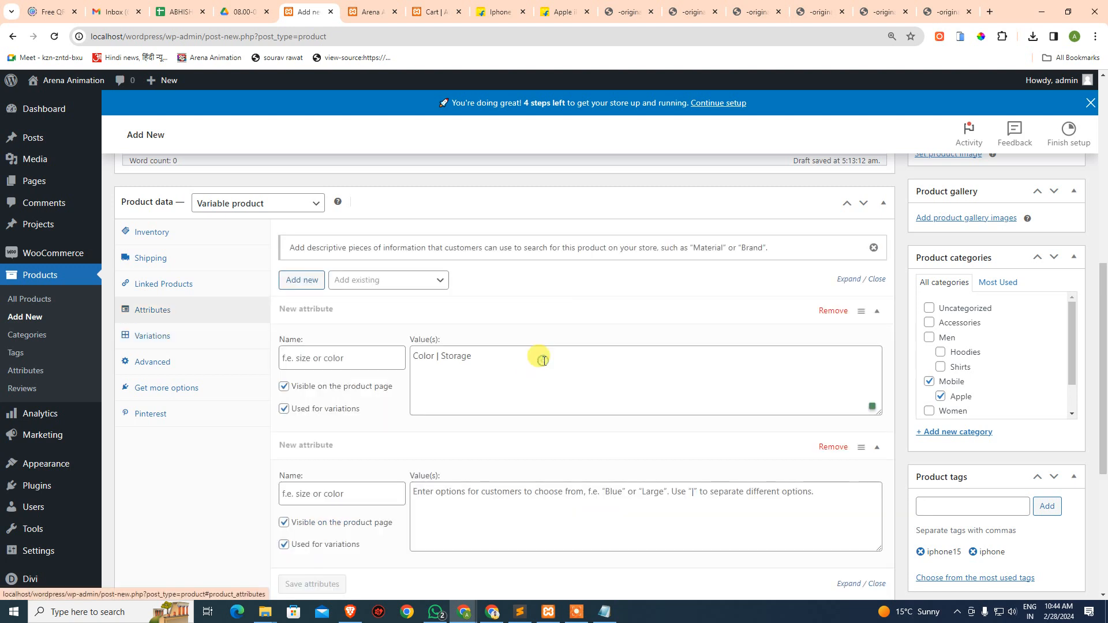
{"action": "scroll", "coordinate": [530, 367], "scroll_direction": "down", "scroll_amount": 1}
{"action": "left_click_drag", "start_coordinate": [431, 298], "coordinate": [521, 318]}
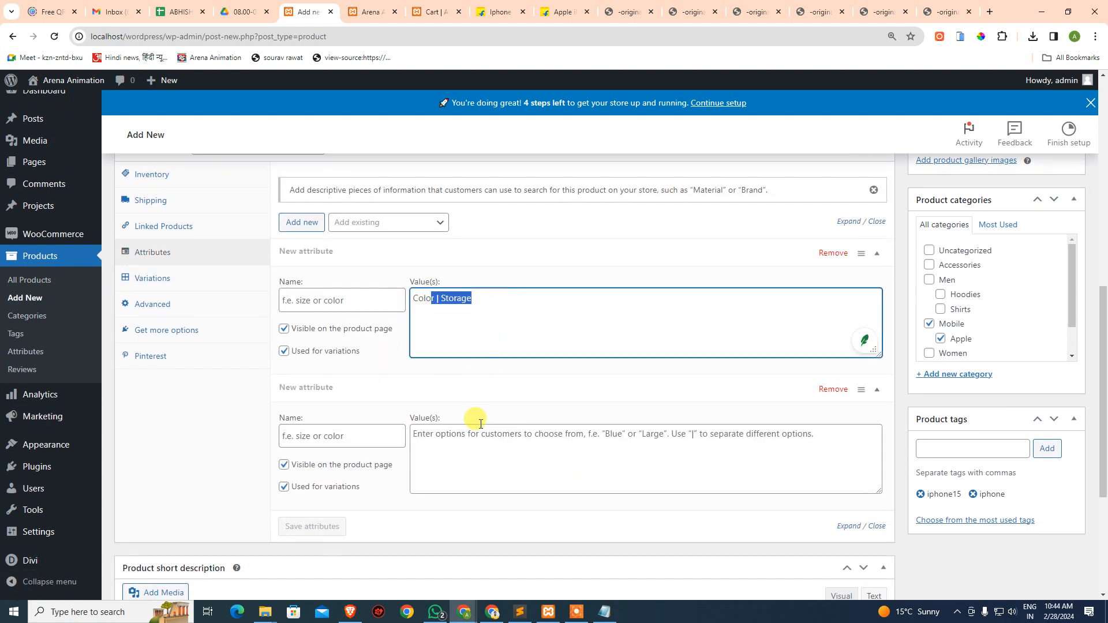
{"action": "left_click", "coordinate": [477, 326]}
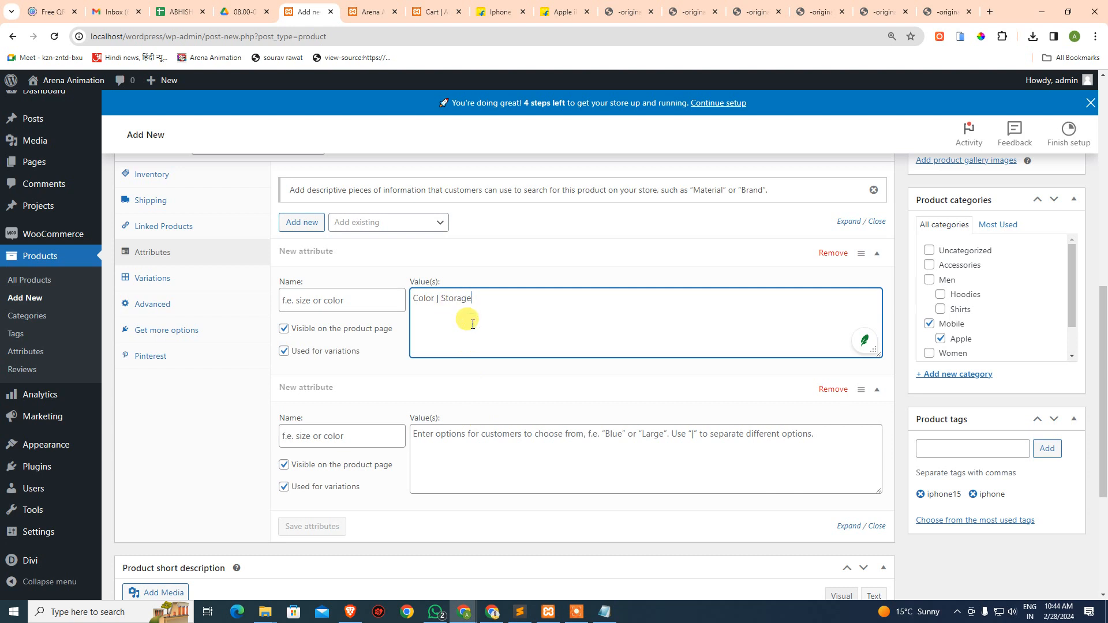
Step: Name the first attribute Color and the second attribute Storage
{"action": "left_click", "coordinate": [351, 305]}
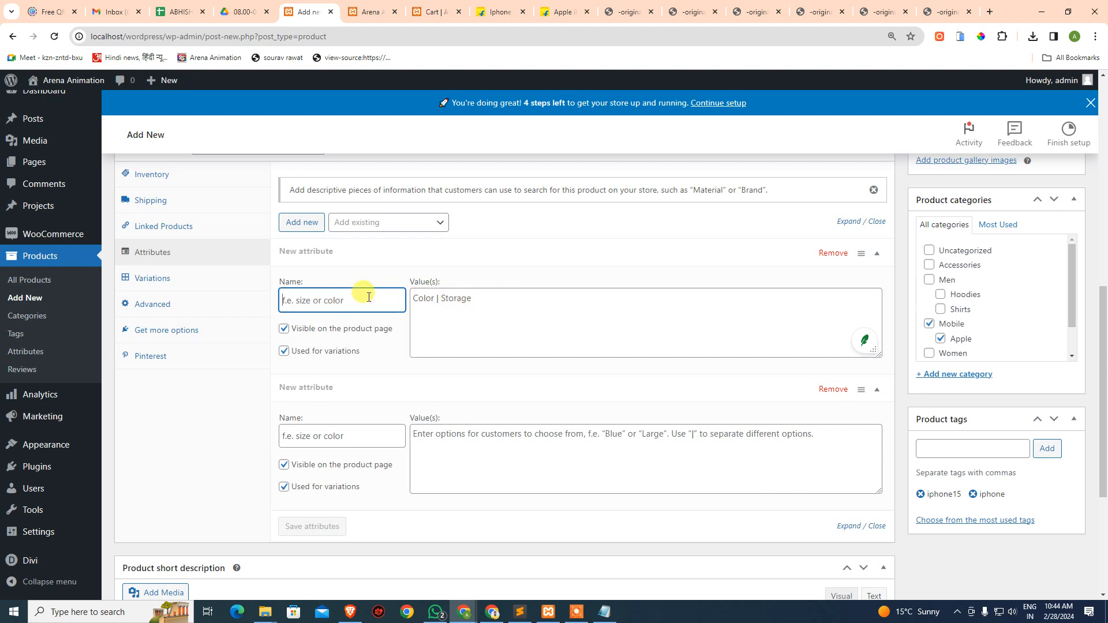
{"action": "type", "text": "Color"}
{"action": "left_click", "coordinate": [350, 430]}
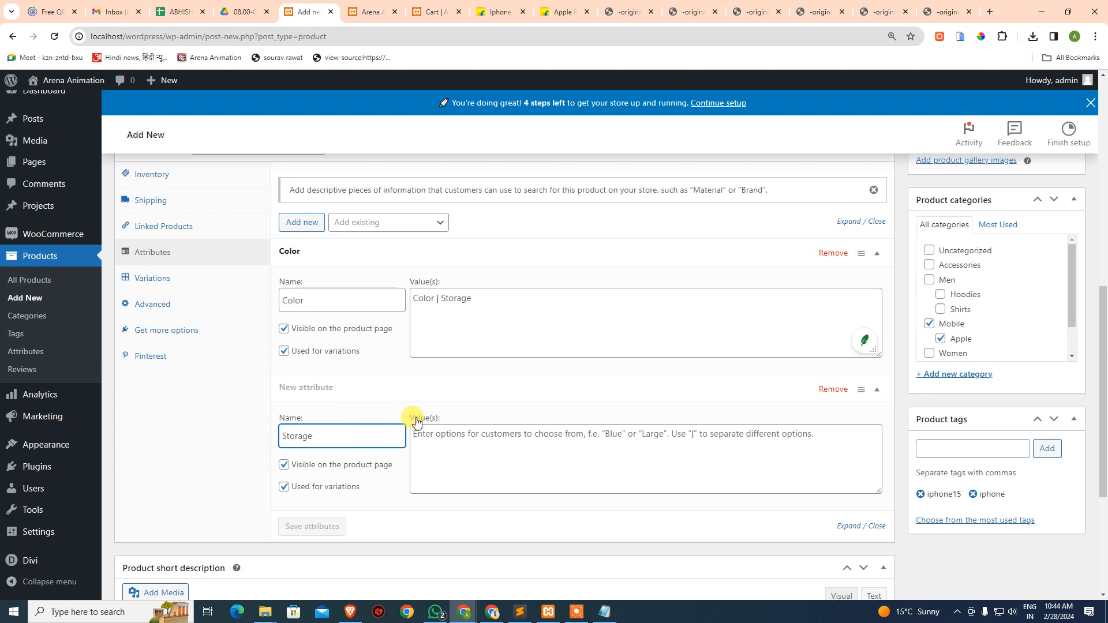
Step: Replace the Color attribute's values with "Black | Blue | Green | Pink | Yellow", checking the full set of colors on the Flipkart page
{"action": "left_click_drag", "start_coordinate": [485, 297], "coordinate": [366, 297]}
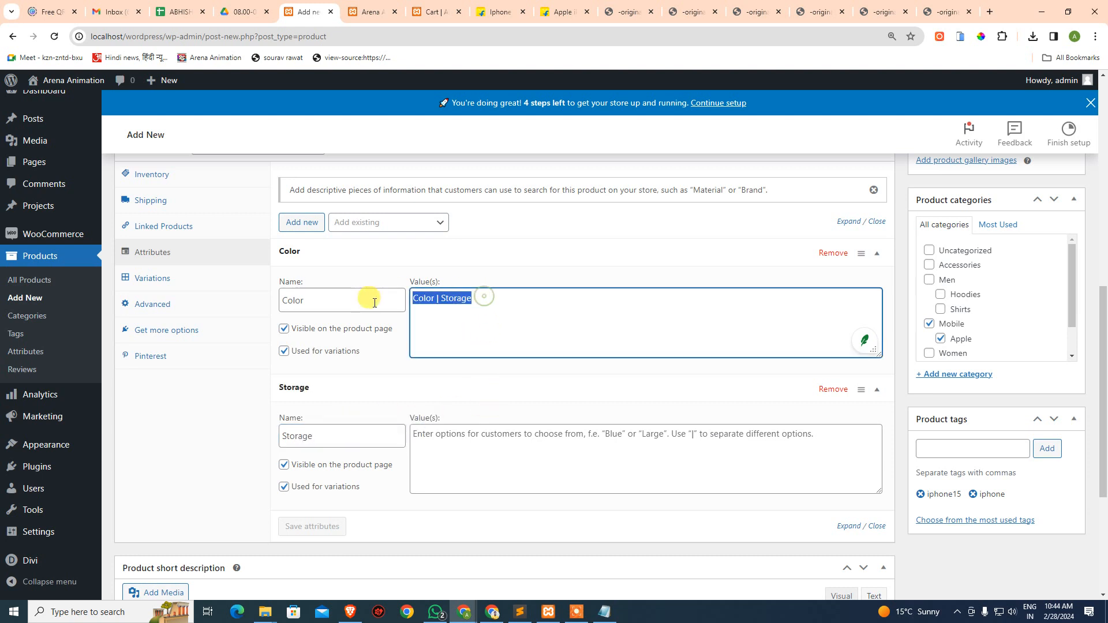
{"action": "key", "text": "BackSpace"}
{"action": "left_click", "coordinate": [451, 446]}
{"action": "left_click", "coordinate": [461, 338]}
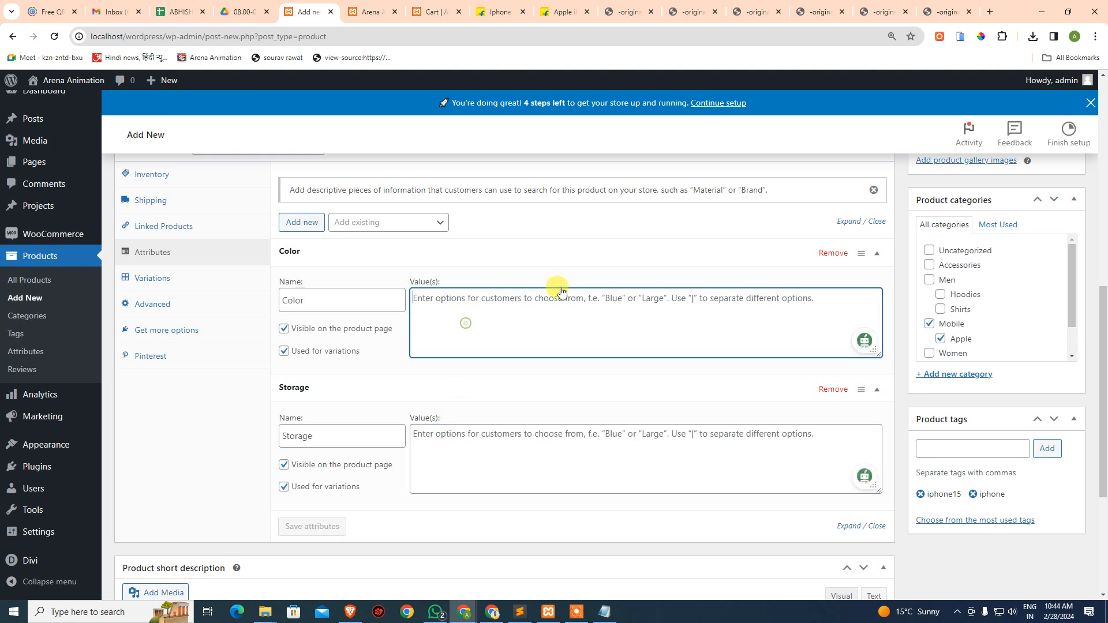
{"action": "left_click", "coordinate": [563, 14]}
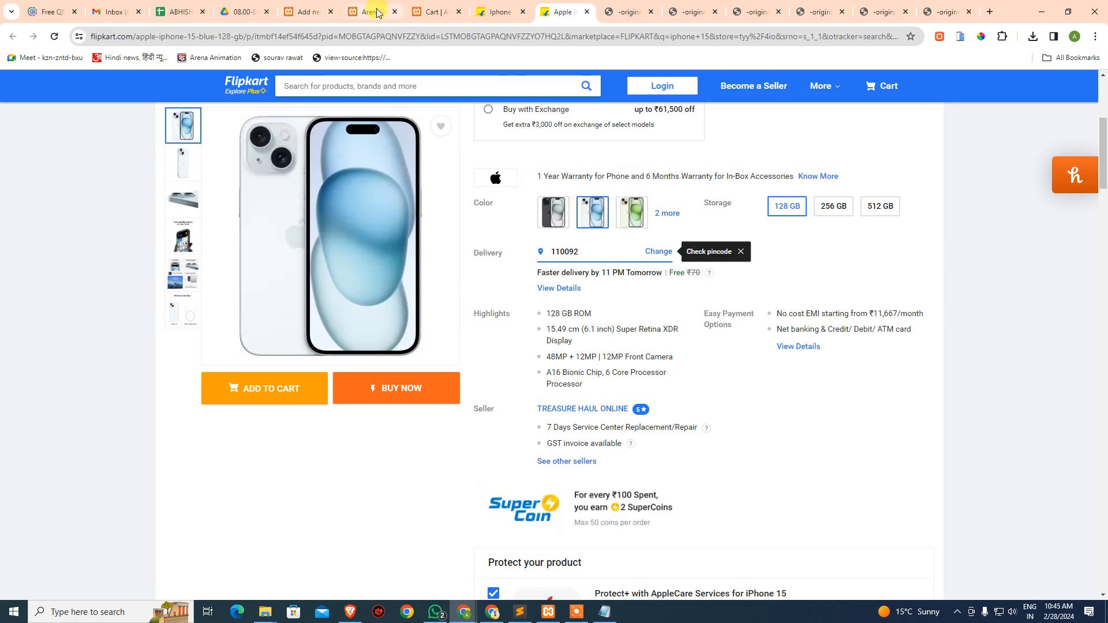
{"action": "left_click", "coordinate": [309, 11]}
{"action": "type", "text": "Black | Blue | Green |"}
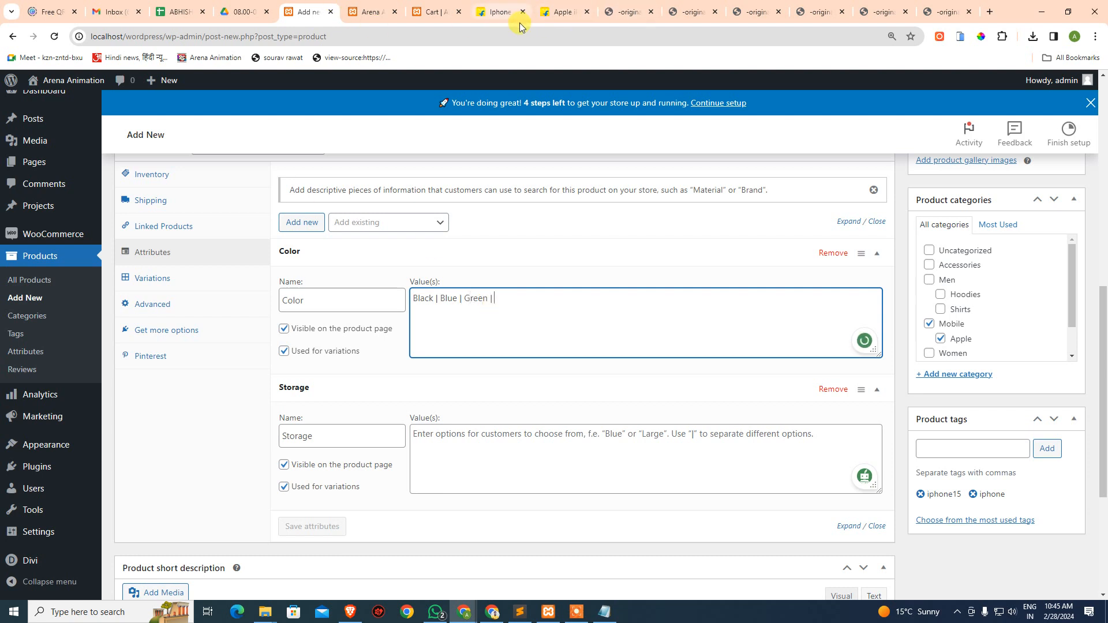
{"action": "left_click", "coordinate": [563, 11]}
{"action": "left_click", "coordinate": [665, 213]}
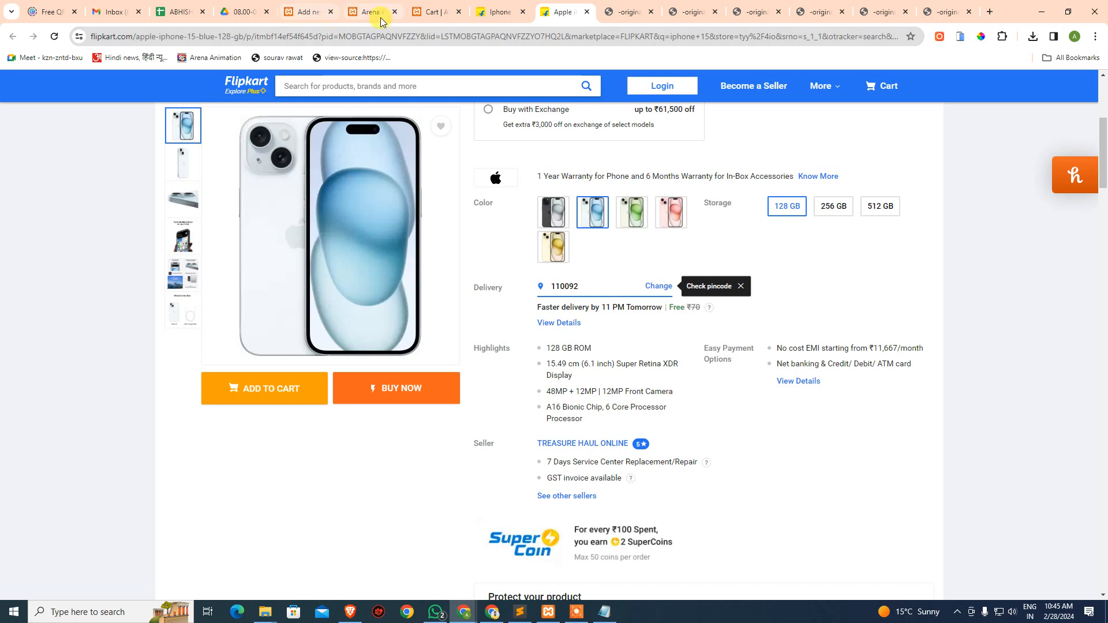
{"action": "left_click", "coordinate": [355, 16]}
{"action": "left_click", "coordinate": [306, 11]}
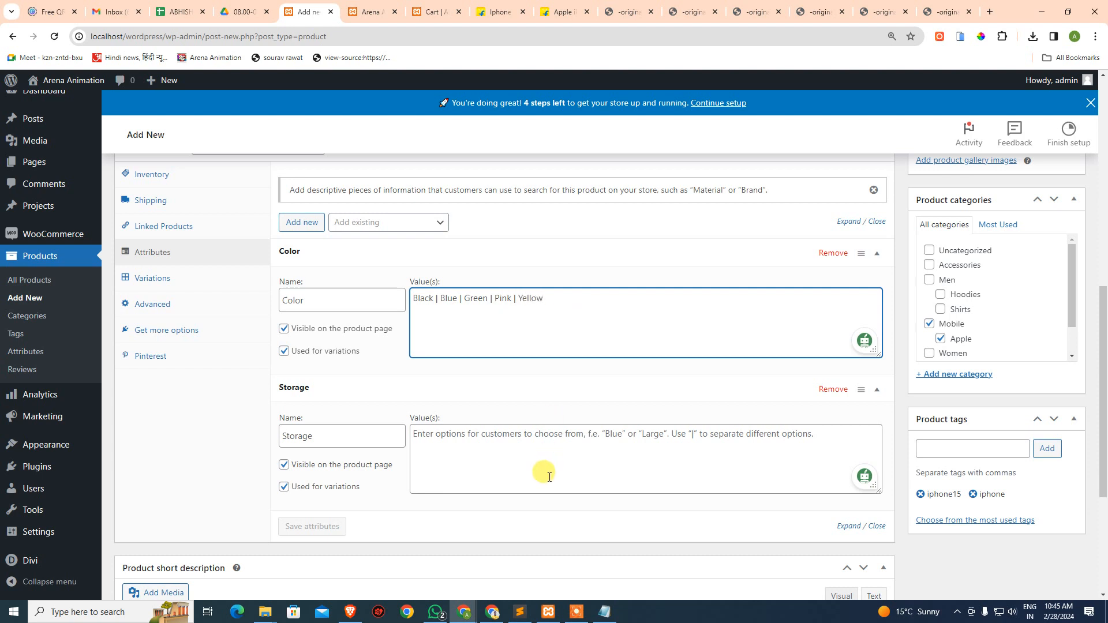
Step: Look up the storage options on the Flipkart page and enter "128 GB | 256 GB | 512 GB" as the Storage attribute's values
{"action": "left_click", "coordinate": [545, 454]}
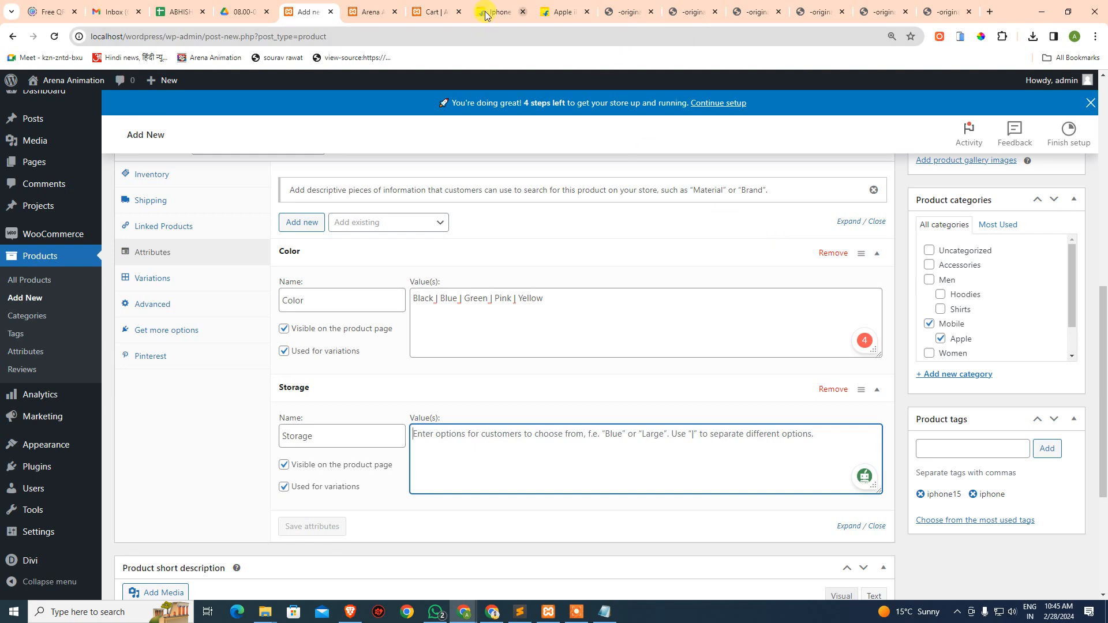
{"action": "left_click", "coordinate": [561, 12]}
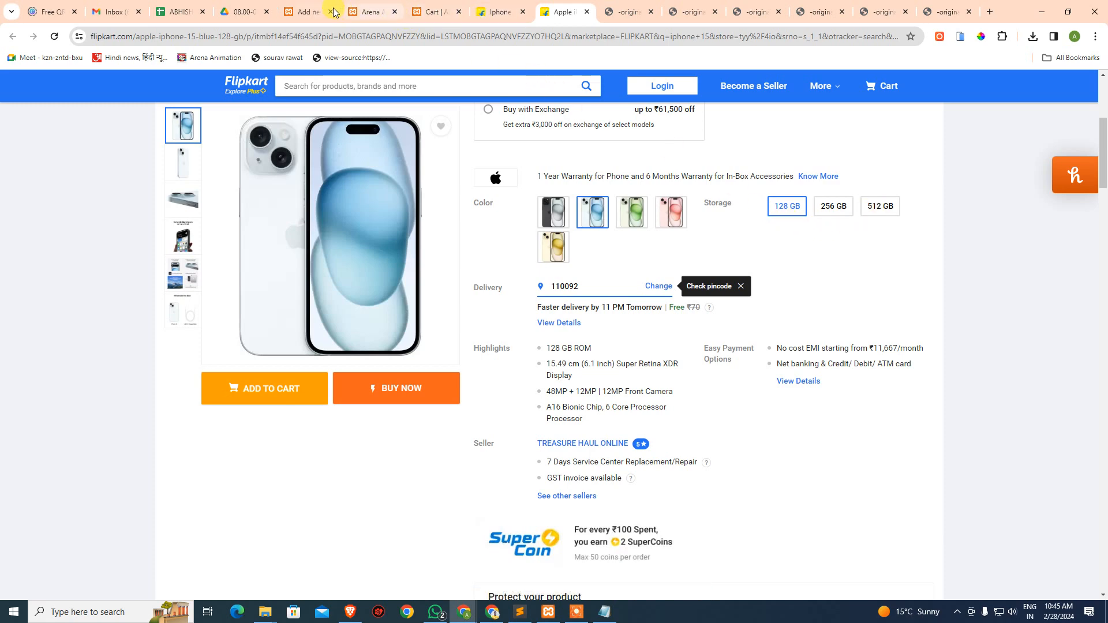
{"action": "left_click", "coordinate": [306, 11]}
{"action": "type", "text": "128 GB | 256 GB | 512 GB"}
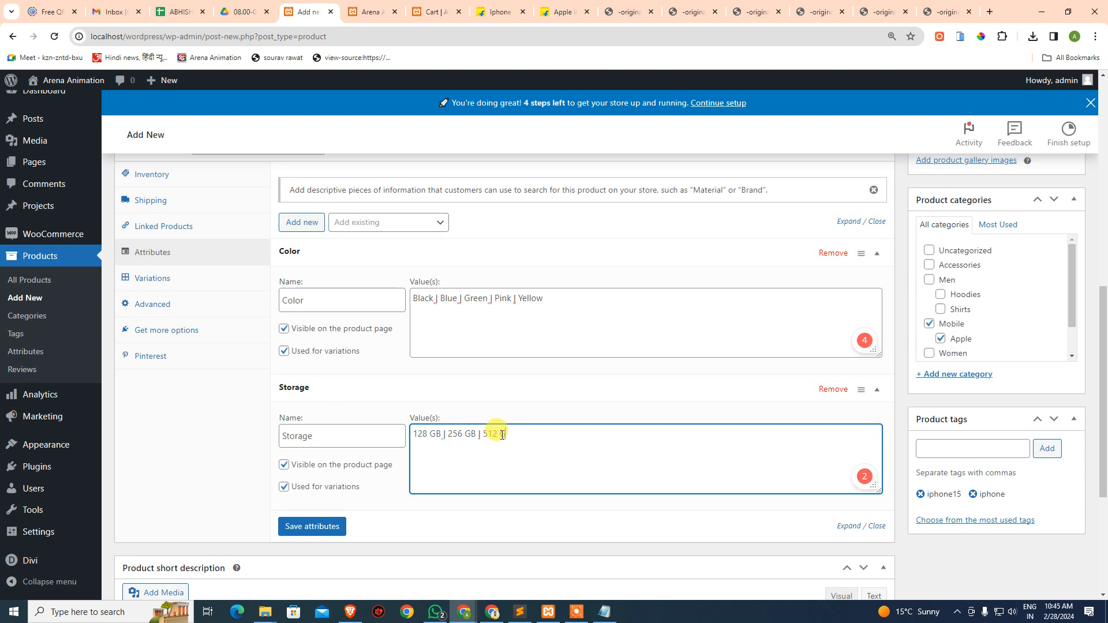
Step: Compare the color and storage values with the options on the Flipkart page and save the Color and Storage attributes
{"action": "left_click", "coordinate": [548, 14]}
{"action": "scroll", "coordinate": [520, 78], "scroll_direction": "up", "scroll_amount": 5}
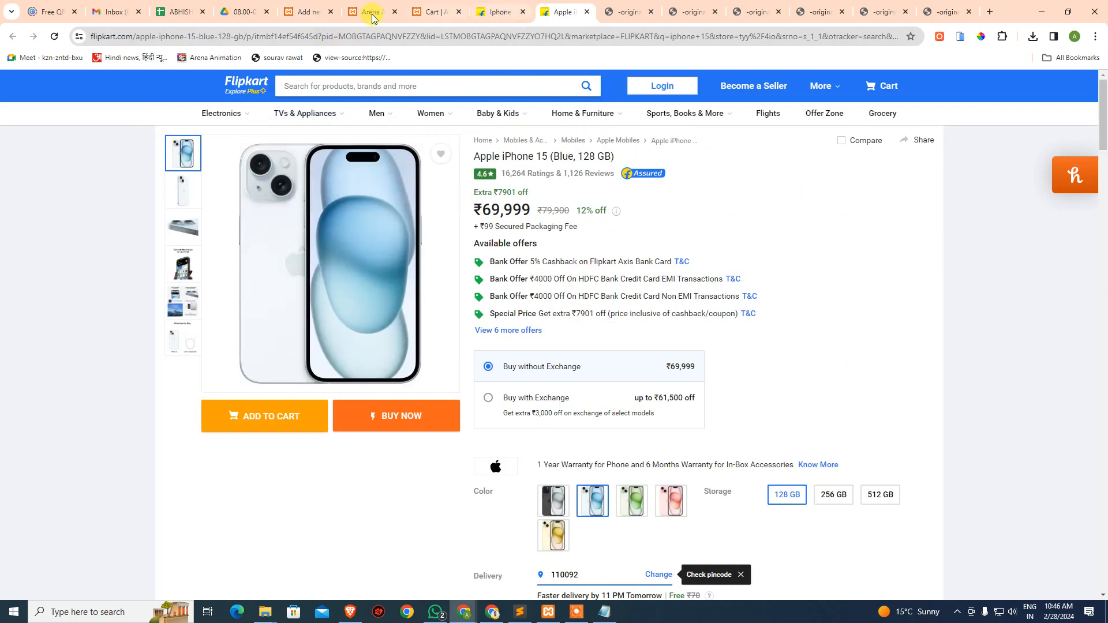
{"action": "left_click", "coordinate": [304, 13]}
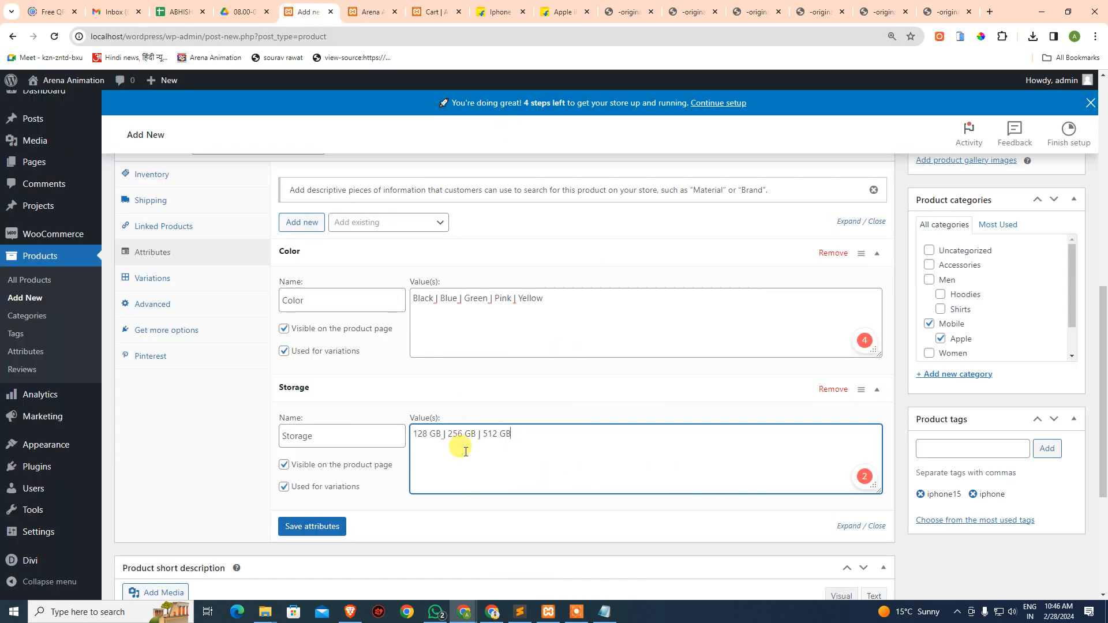
{"action": "left_click", "coordinate": [423, 535]}
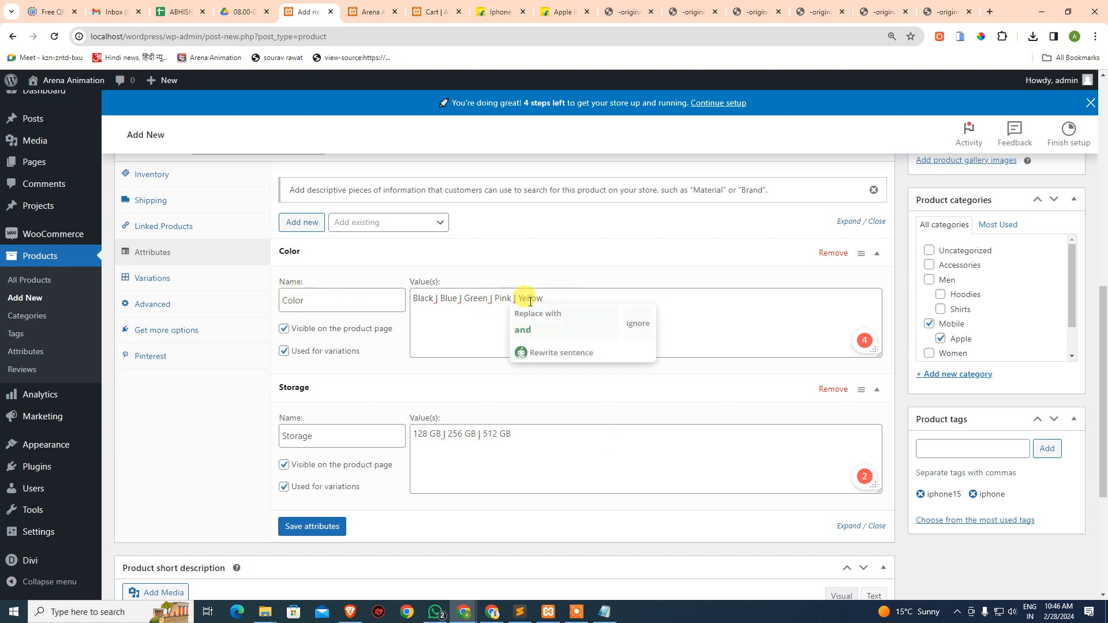
{"action": "left_click", "coordinate": [805, 341]}
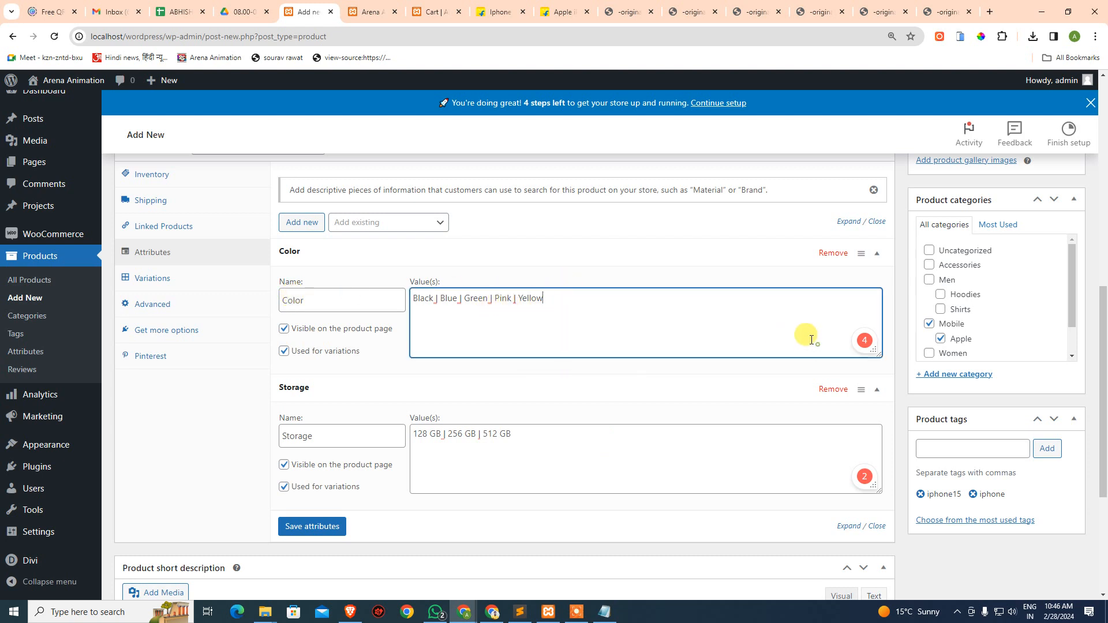
{"action": "left_click", "coordinate": [333, 530]}
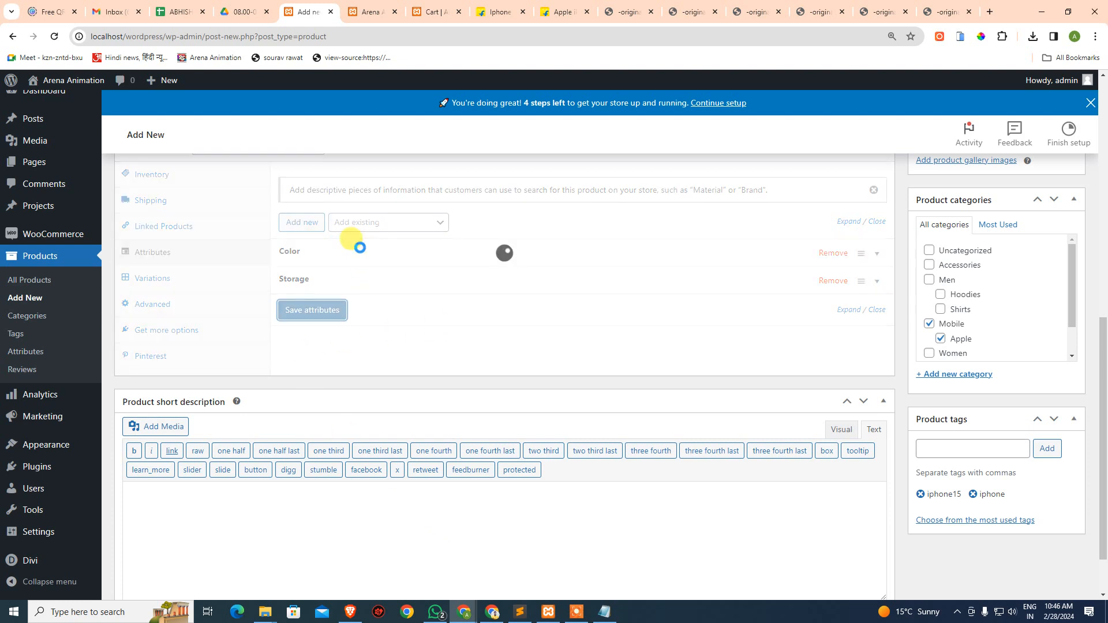
Step: Generate variations for every combination of Color and Storage and review the generated list
{"action": "left_click", "coordinate": [166, 281]}
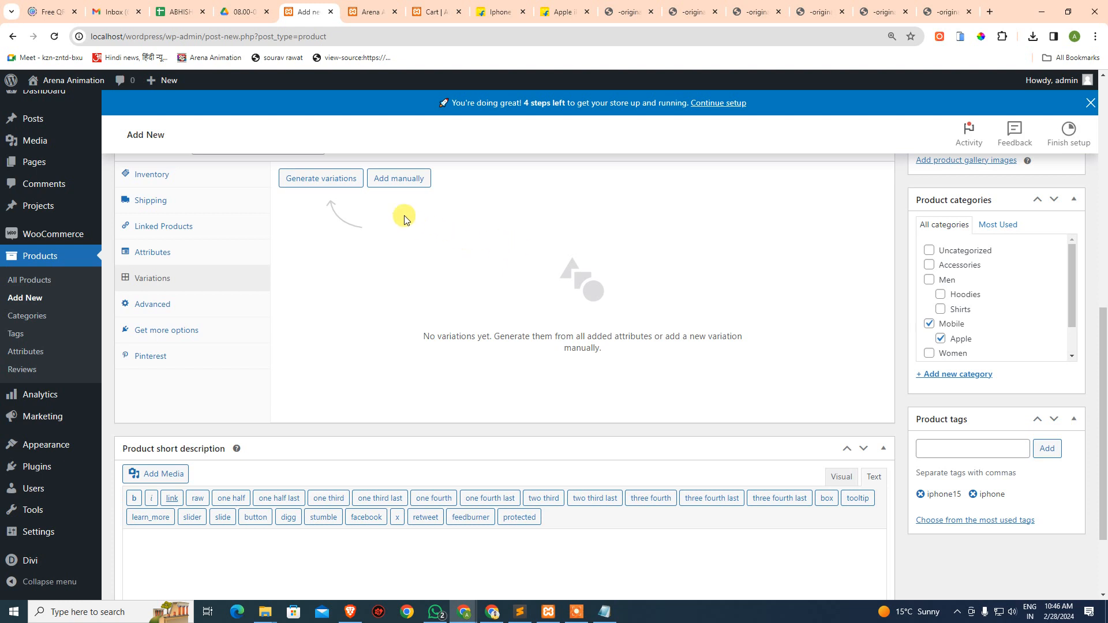
{"action": "left_click", "coordinate": [333, 178]}
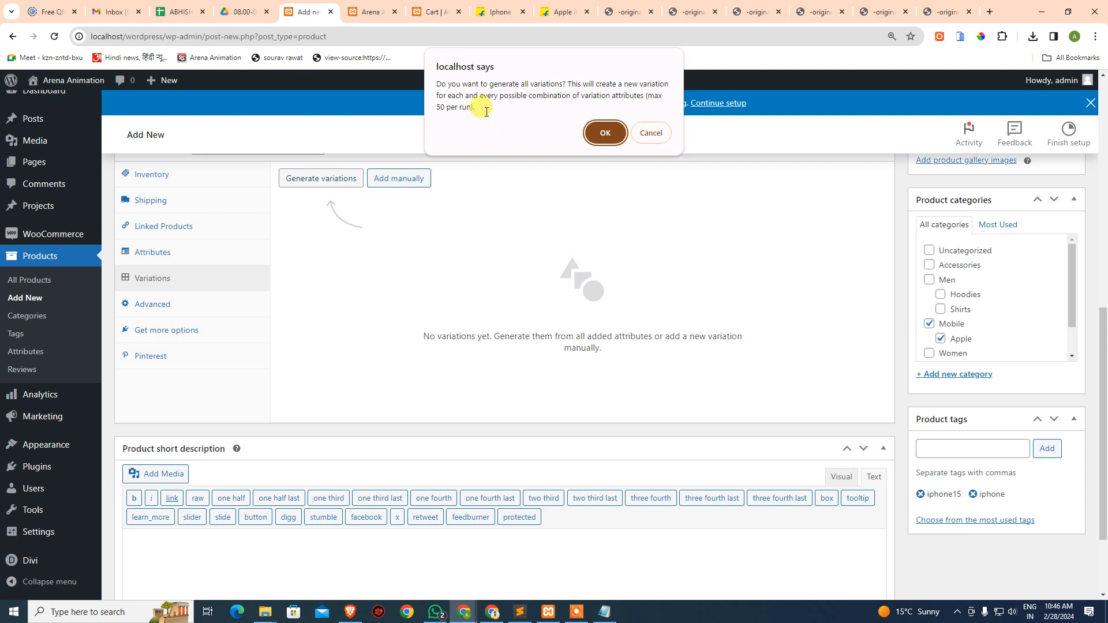
{"action": "left_click", "coordinate": [604, 133]}
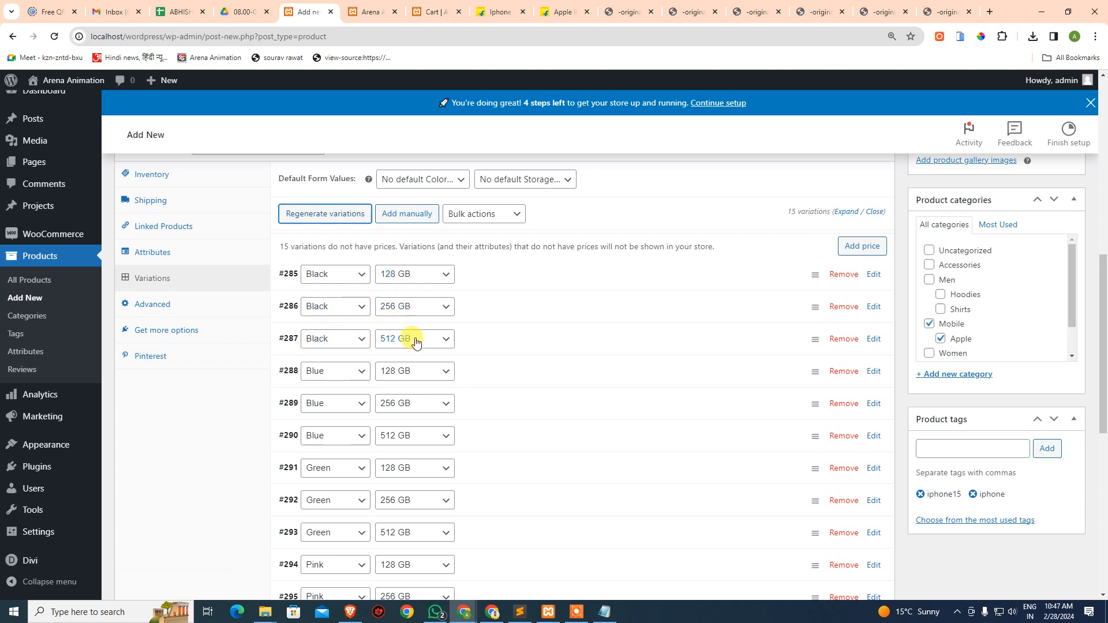
{"action": "scroll", "coordinate": [404, 335], "scroll_direction": "down", "scroll_amount": 2}
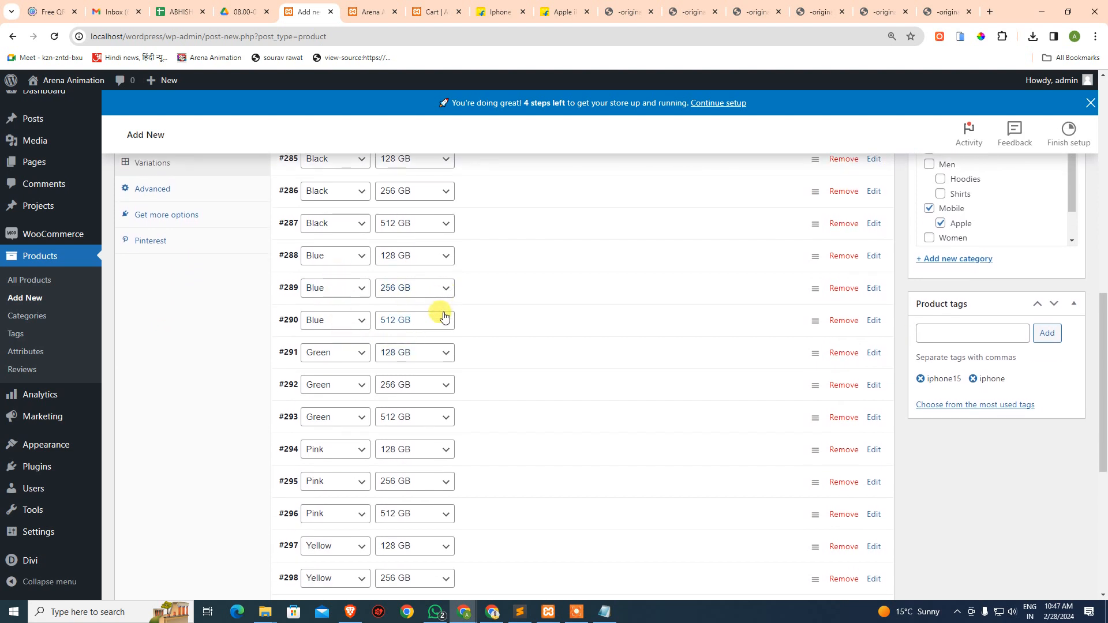
{"action": "scroll", "coordinate": [450, 411], "scroll_direction": "down", "scroll_amount": 1}
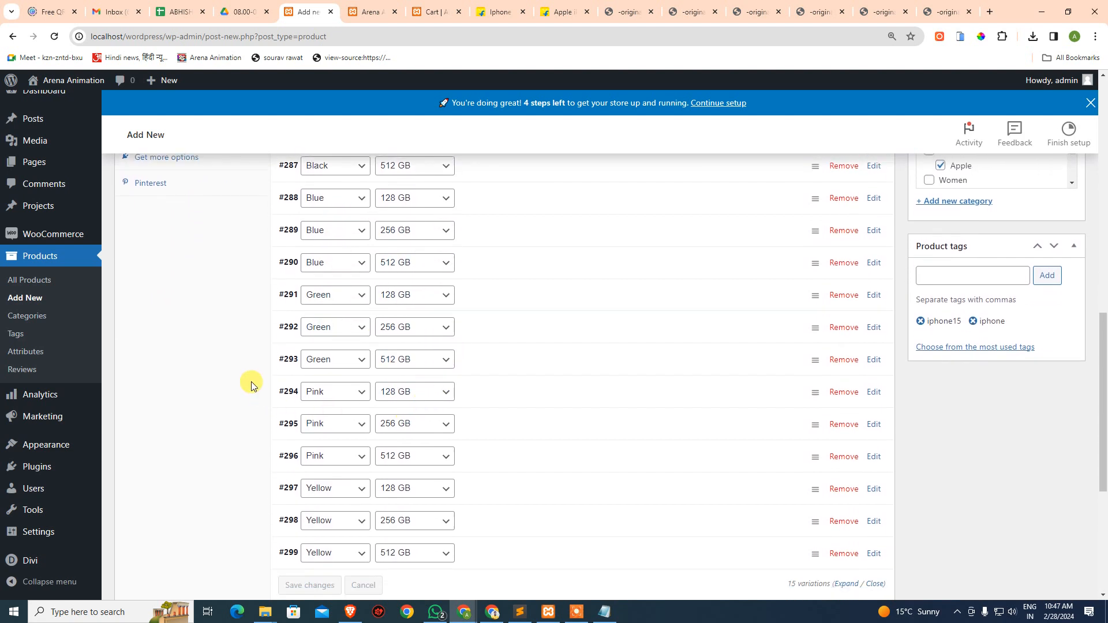
{"action": "scroll", "coordinate": [439, 447], "scroll_direction": "down", "scroll_amount": 2}
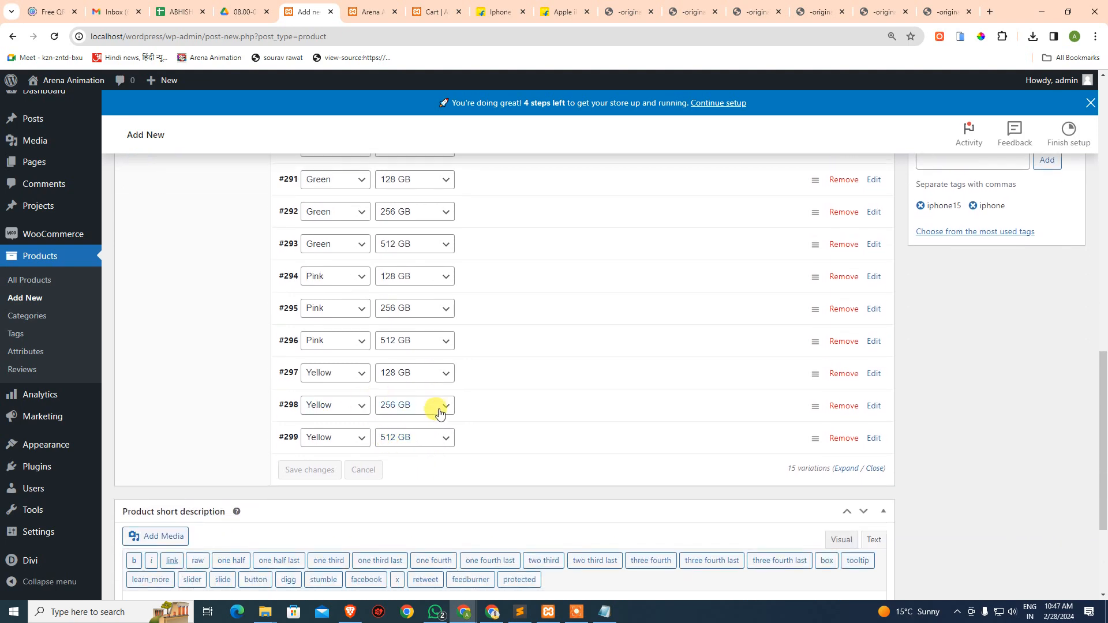
{"action": "scroll", "coordinate": [438, 412], "scroll_direction": "up", "scroll_amount": 5}
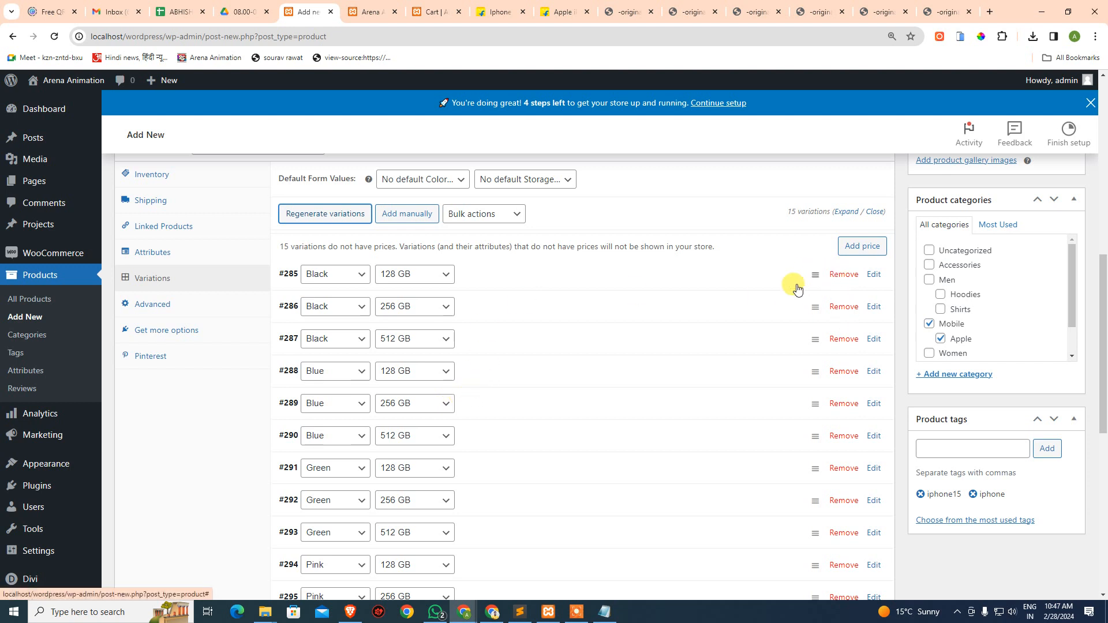
Step: Open the Black 128 GB variation for editing and check the iPhone 15 page on Flipkart
{"action": "left_click", "coordinate": [874, 275]}
{"action": "scroll", "coordinate": [639, 367], "scroll_direction": "down", "scroll_amount": 2}
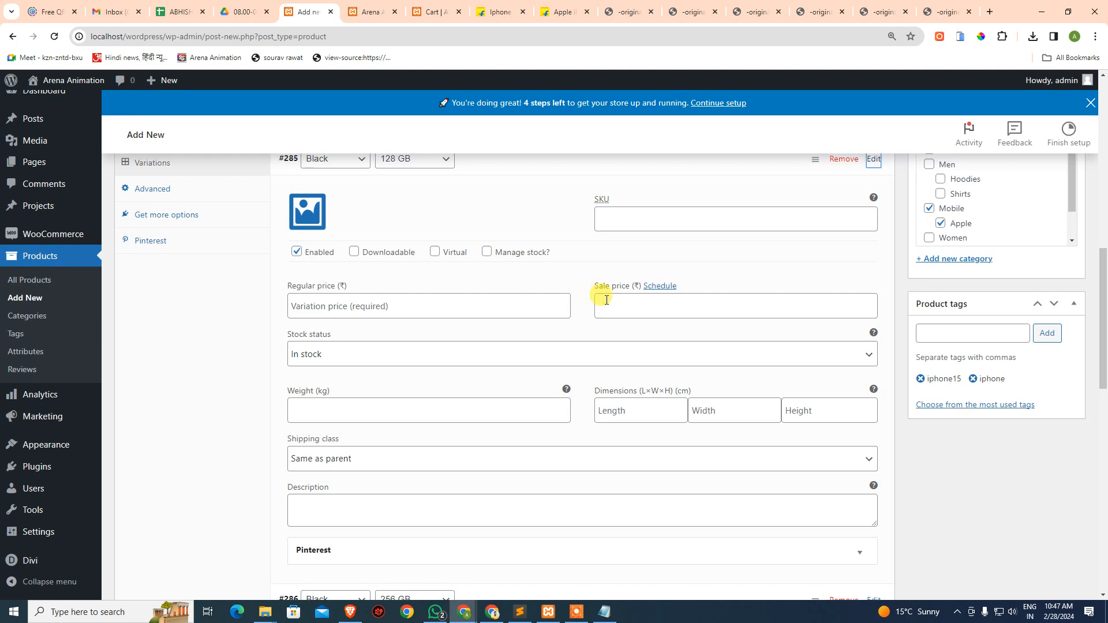
{"action": "left_click", "coordinate": [502, 11]}
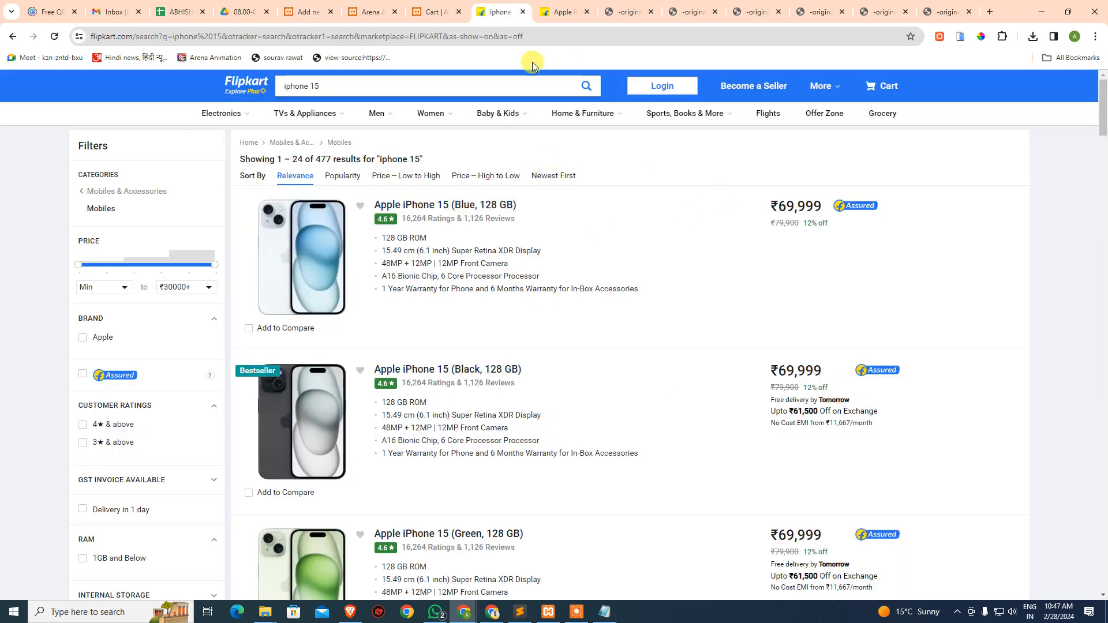
{"action": "left_click", "coordinate": [557, 11]}
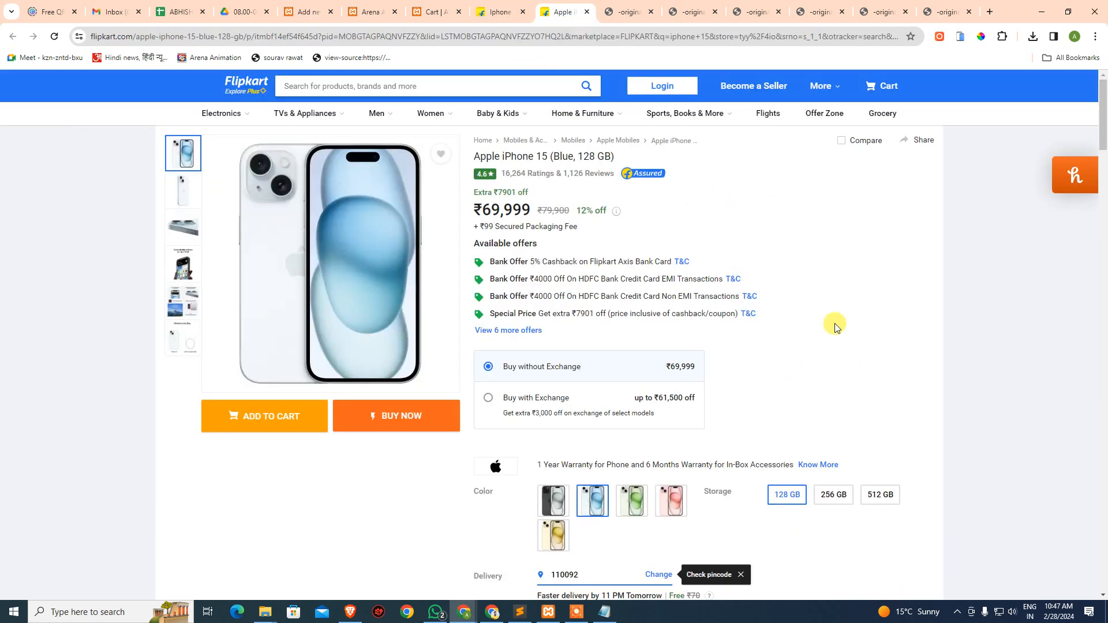
{"action": "left_click", "coordinate": [306, 11]}
{"action": "scroll", "coordinate": [418, 265], "scroll_direction": "up", "scroll_amount": 7}
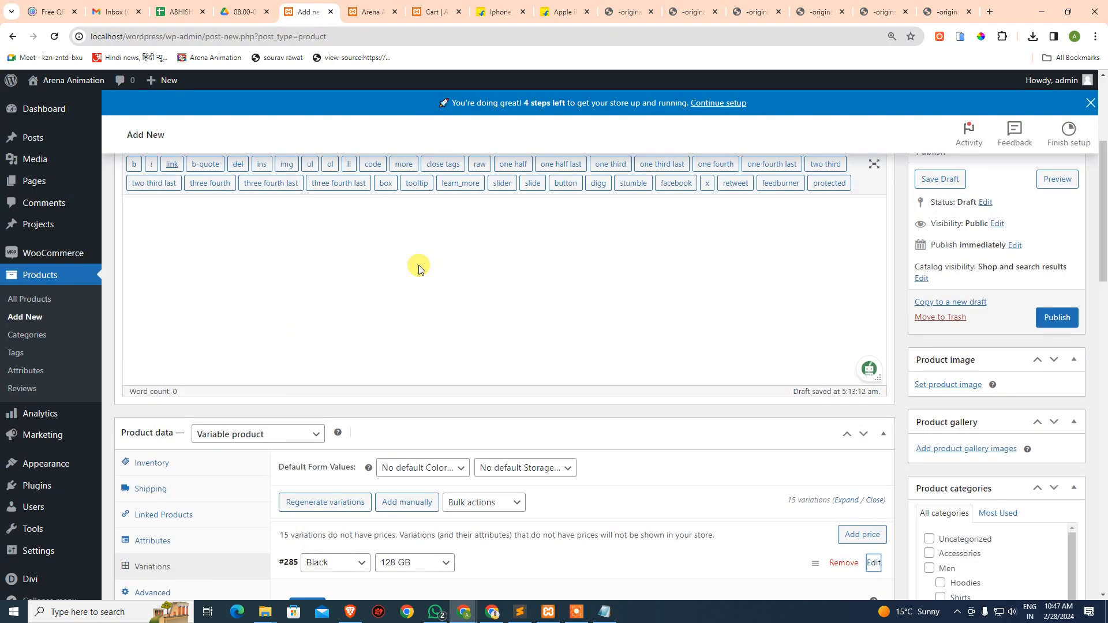
{"action": "scroll", "coordinate": [417, 265], "scroll_direction": "down", "scroll_amount": 4}
Step: Open the black iPhone 15 with 128 GB on Flipkart and examine its regular and discounted prices
{"action": "left_click", "coordinate": [370, 12]}
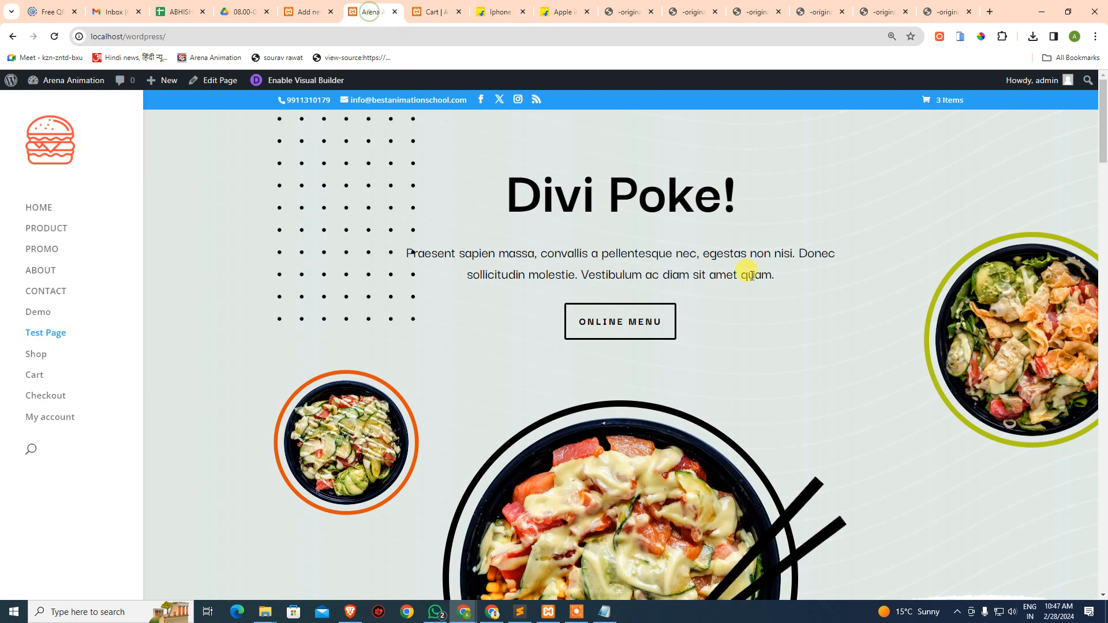
{"action": "left_click", "coordinate": [435, 12]}
{"action": "left_click", "coordinate": [496, 11]}
{"action": "left_click", "coordinate": [559, 9]}
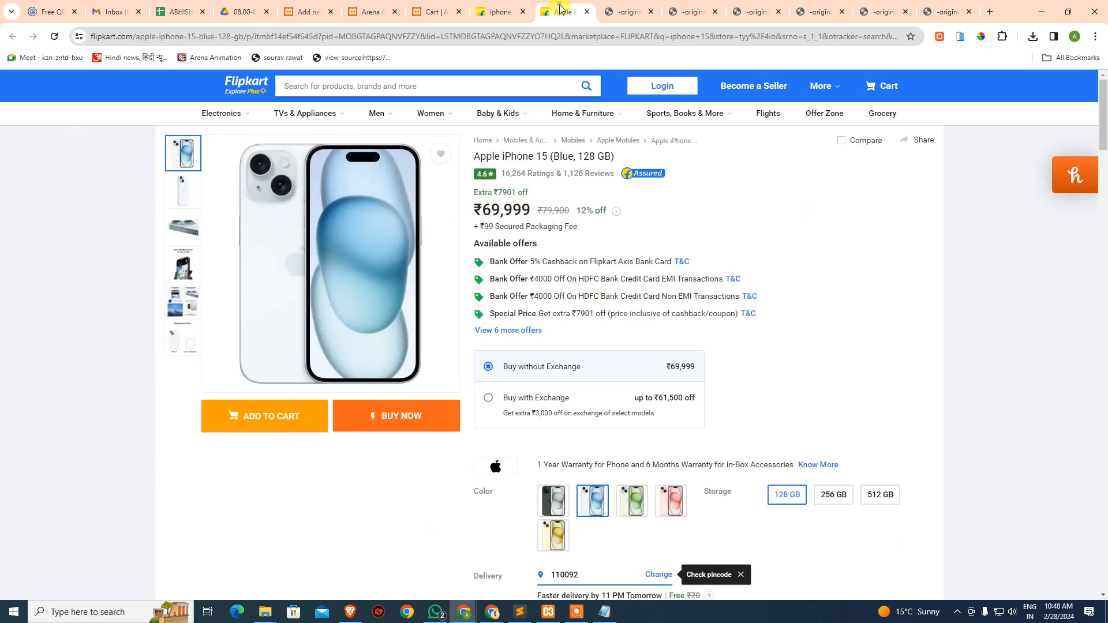
{"action": "scroll", "coordinate": [553, 404], "scroll_direction": "down", "scroll_amount": 2}
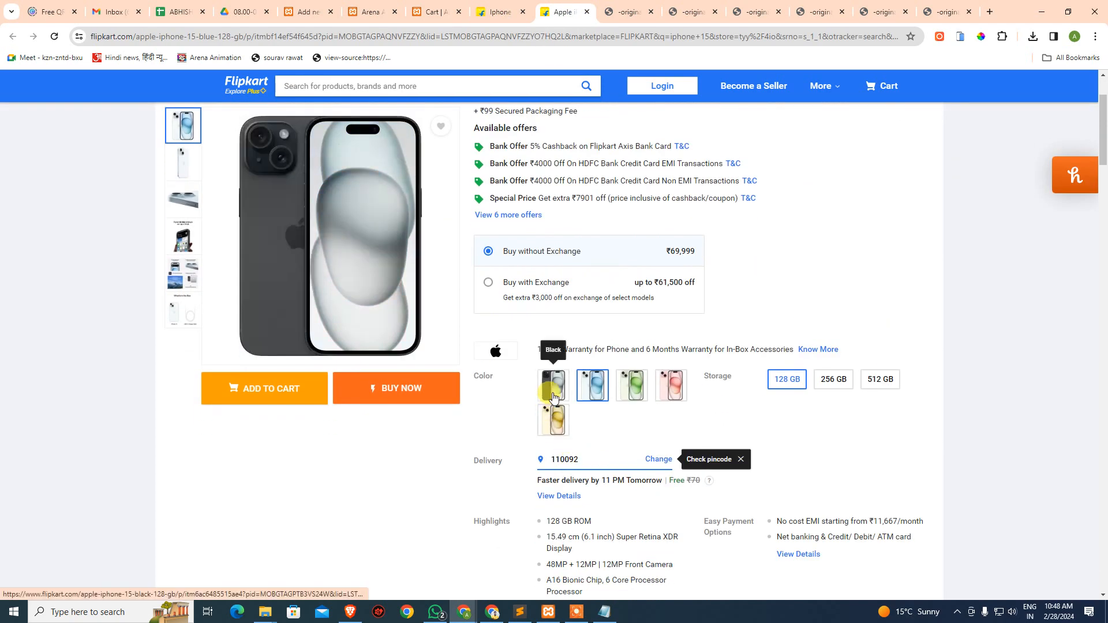
{"action": "left_click", "coordinate": [553, 397]}
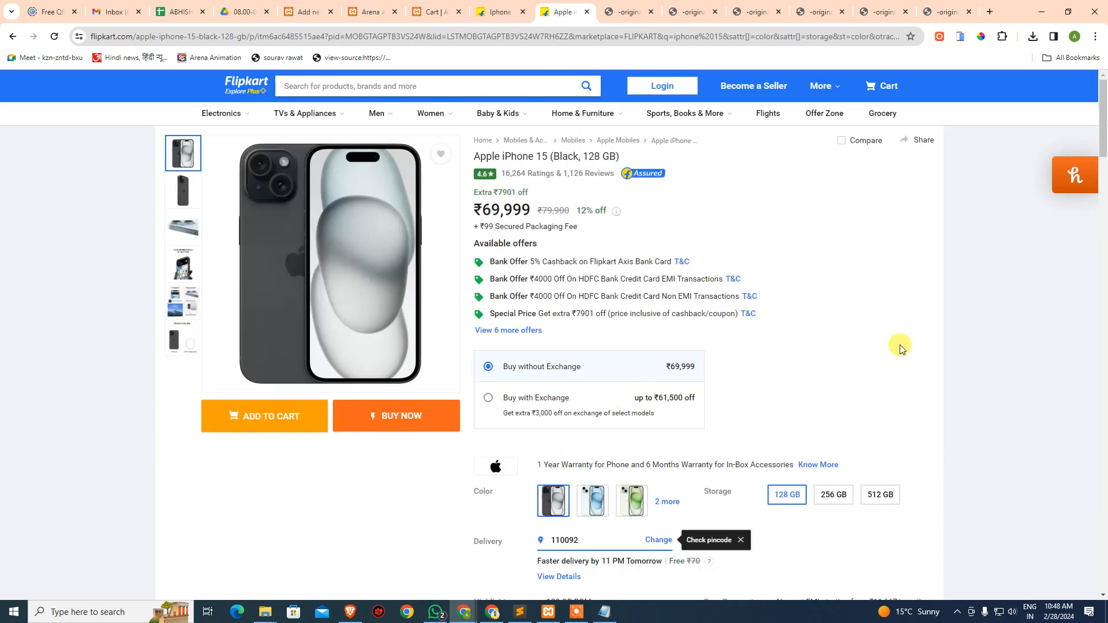
{"action": "scroll", "coordinate": [901, 347], "scroll_direction": "down", "scroll_amount": 5}
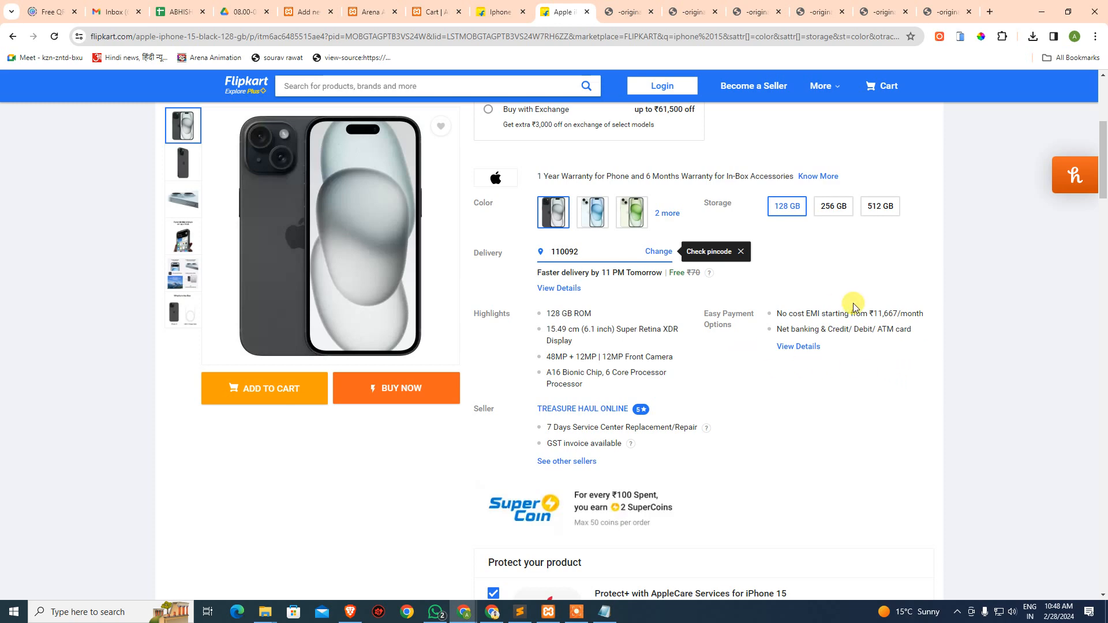
{"action": "scroll", "coordinate": [490, 264], "scroll_direction": "up", "scroll_amount": 4}
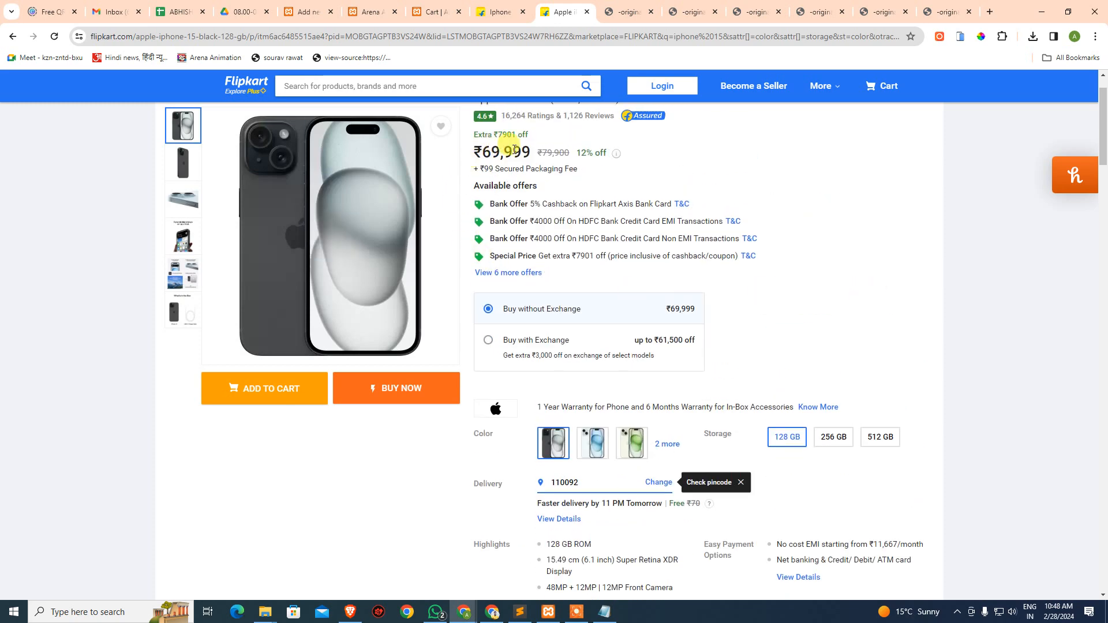
{"action": "scroll", "coordinate": [525, 152], "scroll_direction": "up", "scroll_amount": 1}
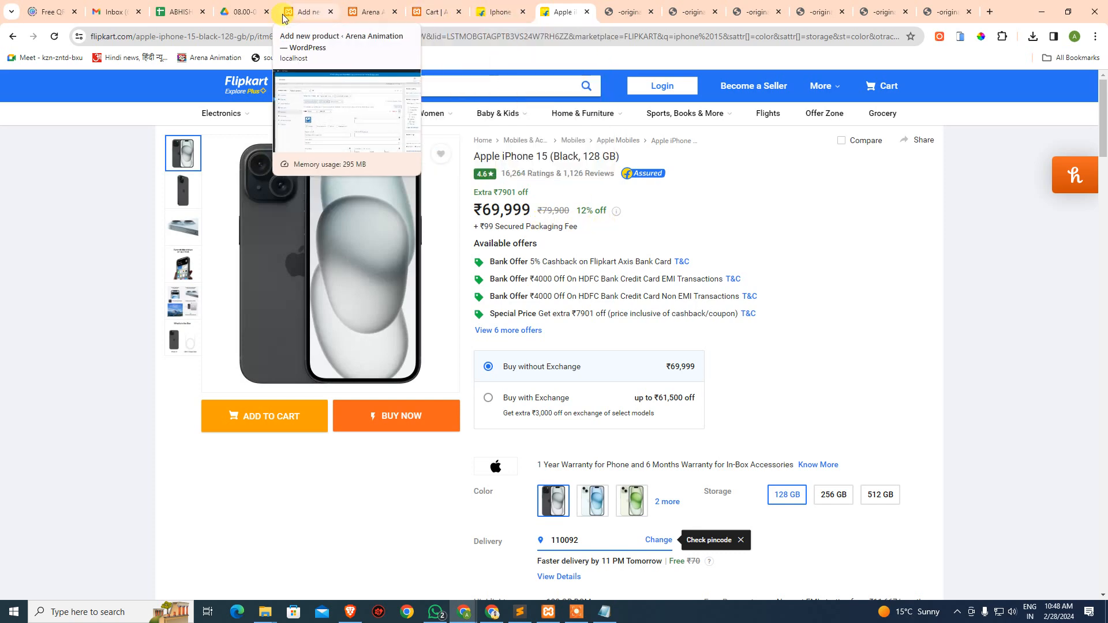
Step: Set the Black 128 GB variation's regular price to 79900 and its sale price to 69999
{"action": "left_click", "coordinate": [304, 12]}
{"action": "scroll", "coordinate": [474, 332], "scroll_direction": "down", "scroll_amount": 3}
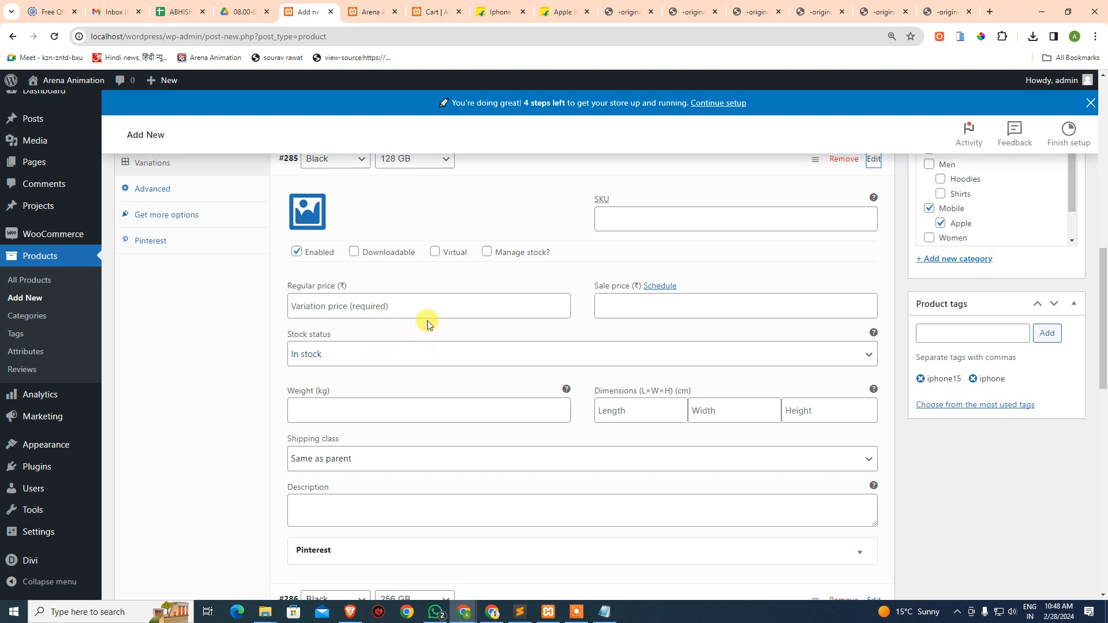
{"action": "left_click", "coordinate": [372, 305]}
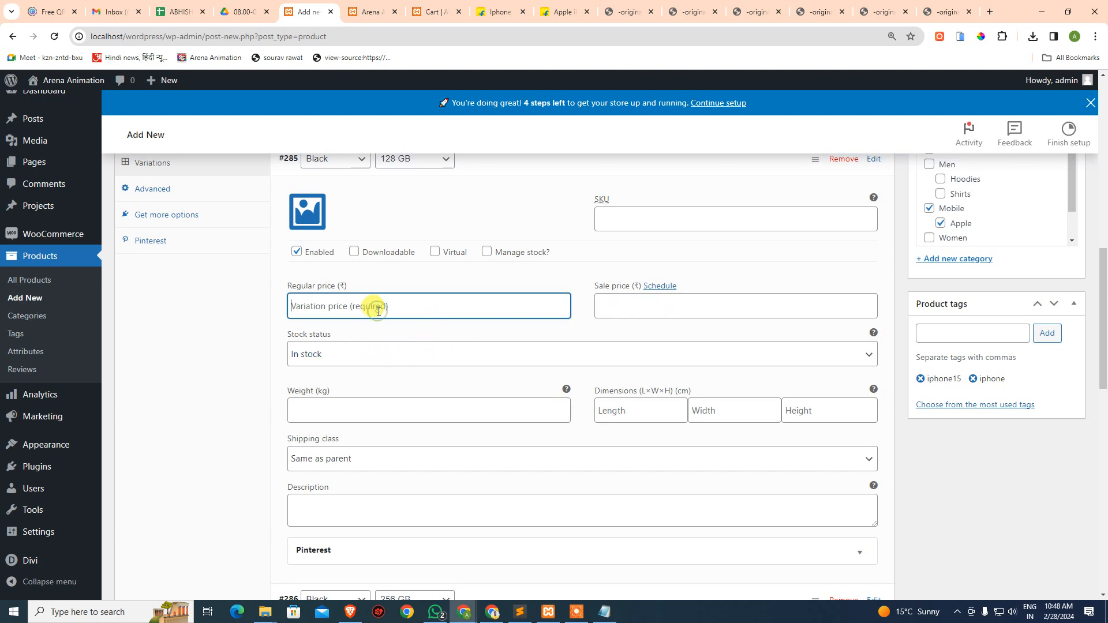
{"action": "type", "text": "79900"}
{"action": "key", "text": "Tab"}
{"action": "key", "text": "Tab"}
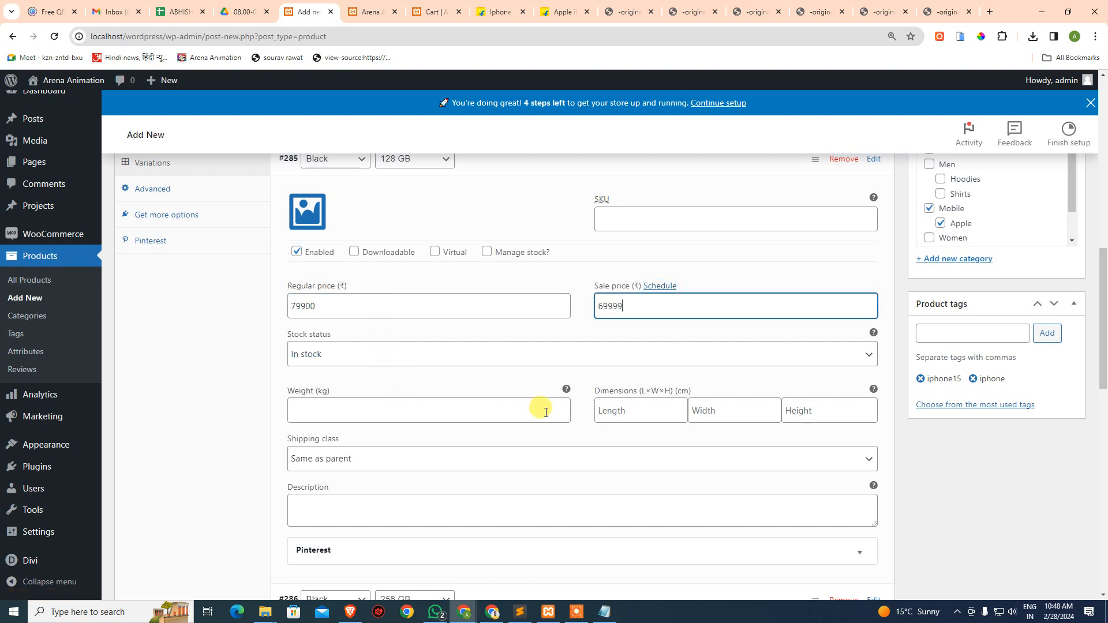
{"action": "scroll", "coordinate": [540, 408], "scroll_direction": "down", "scroll_amount": 3}
{"action": "scroll", "coordinate": [507, 378], "scroll_direction": "up", "scroll_amount": 2}
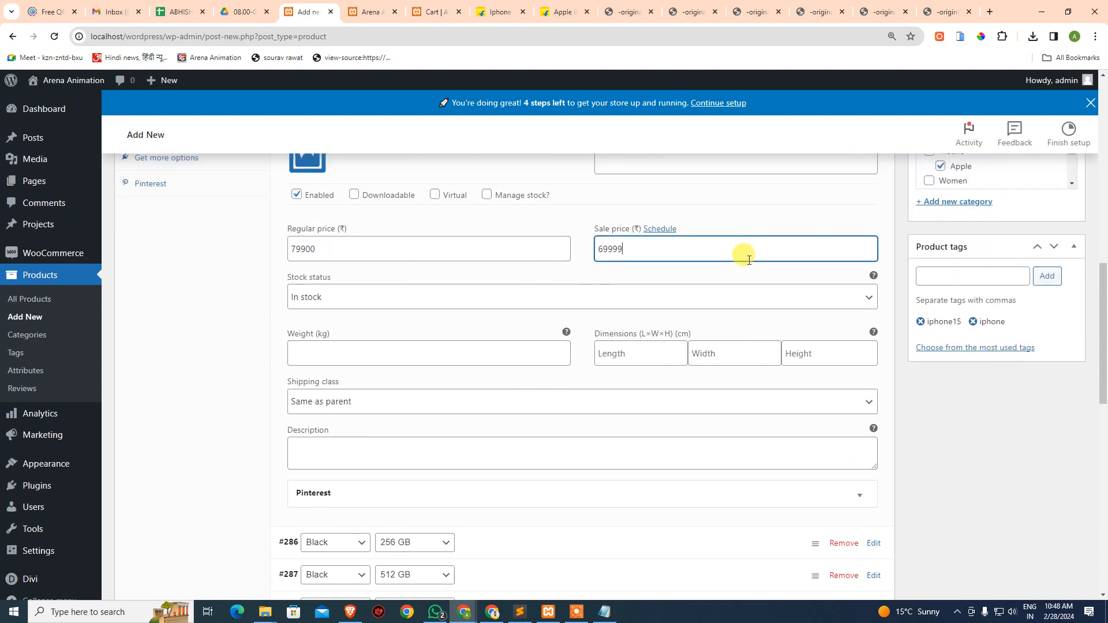
{"action": "scroll", "coordinate": [742, 247], "scroll_direction": "up", "scroll_amount": 2}
Step: Reuse the Black 128 GB regular price, 79900, as the regular price of the Black 256 GB variation
{"action": "double_click", "coordinate": [363, 365]}
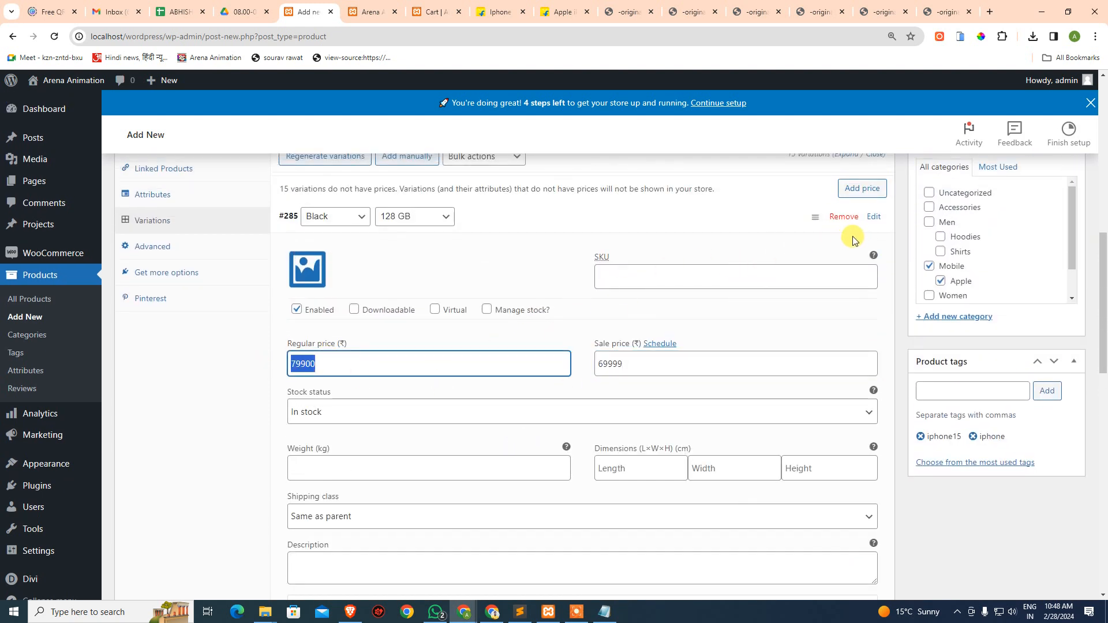
{"action": "left_click", "coordinate": [813, 216]}
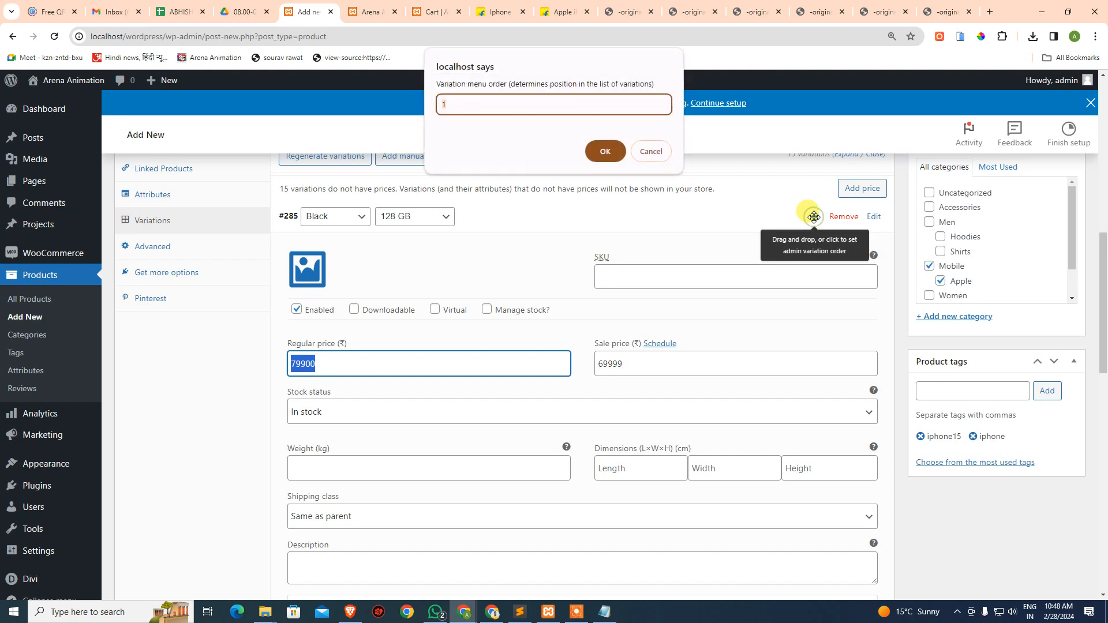
{"action": "key", "text": "Escape"}
{"action": "scroll", "coordinate": [558, 279], "scroll_direction": "down", "scroll_amount": 5}
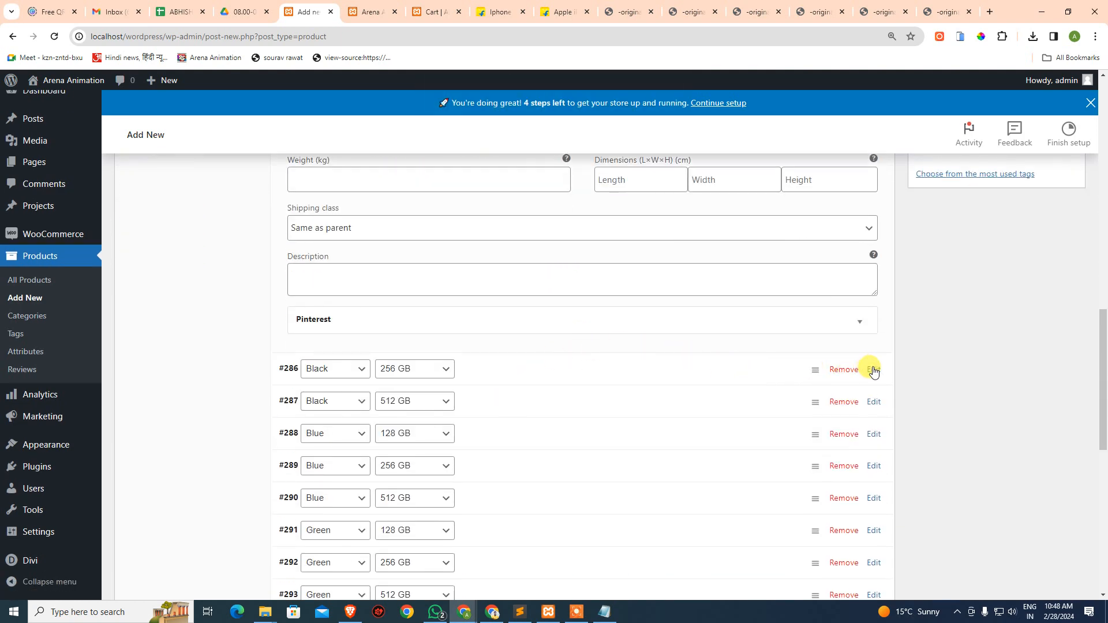
{"action": "left_click", "coordinate": [874, 369]}
{"action": "scroll", "coordinate": [520, 399], "scroll_direction": "down", "scroll_amount": 4}
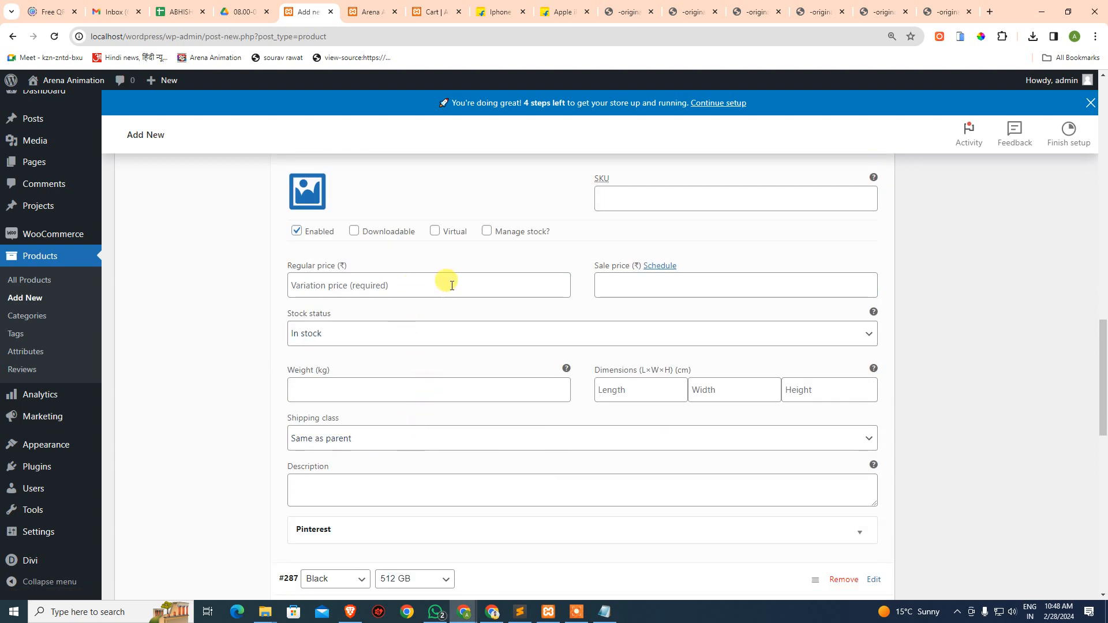
{"action": "left_click", "coordinate": [375, 282]}
{"action": "type", "text": "79900"}
{"action": "left_click", "coordinate": [619, 288]}
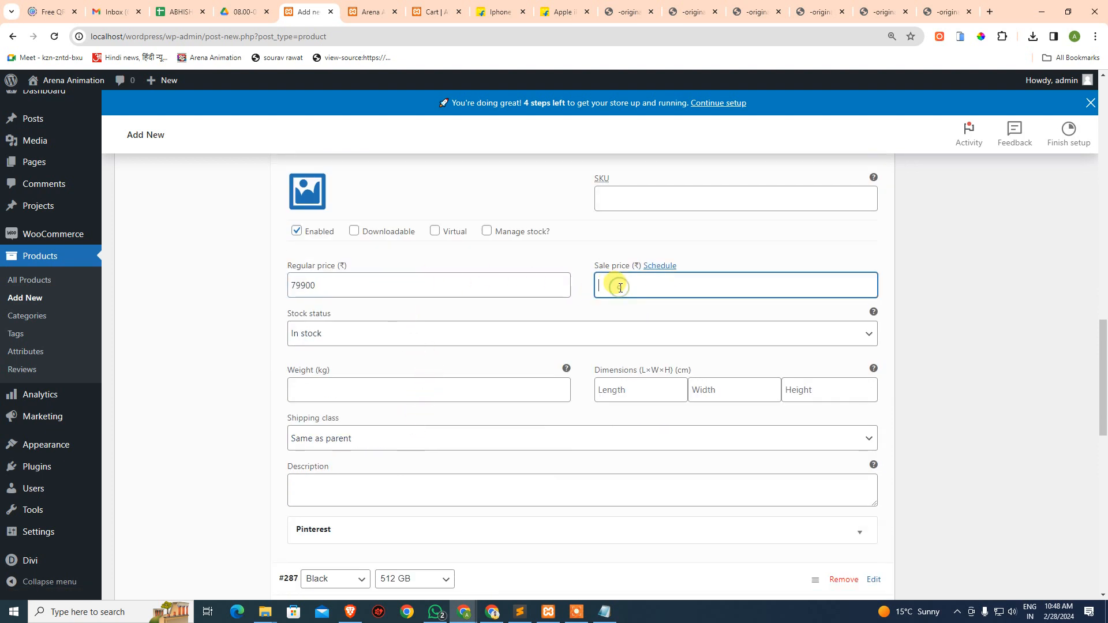
Step: Look up the prices of the black iPhone 15 with 256 GB on Flipkart
{"action": "scroll", "coordinate": [652, 257], "scroll_direction": "up", "scroll_amount": 2}
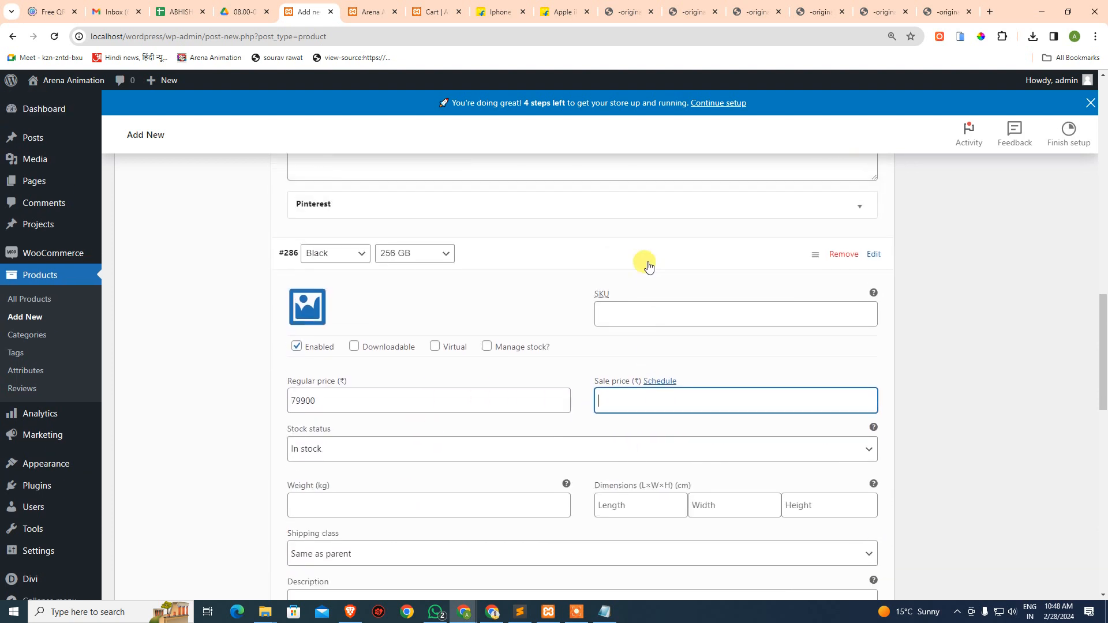
{"action": "left_click", "coordinate": [563, 11]}
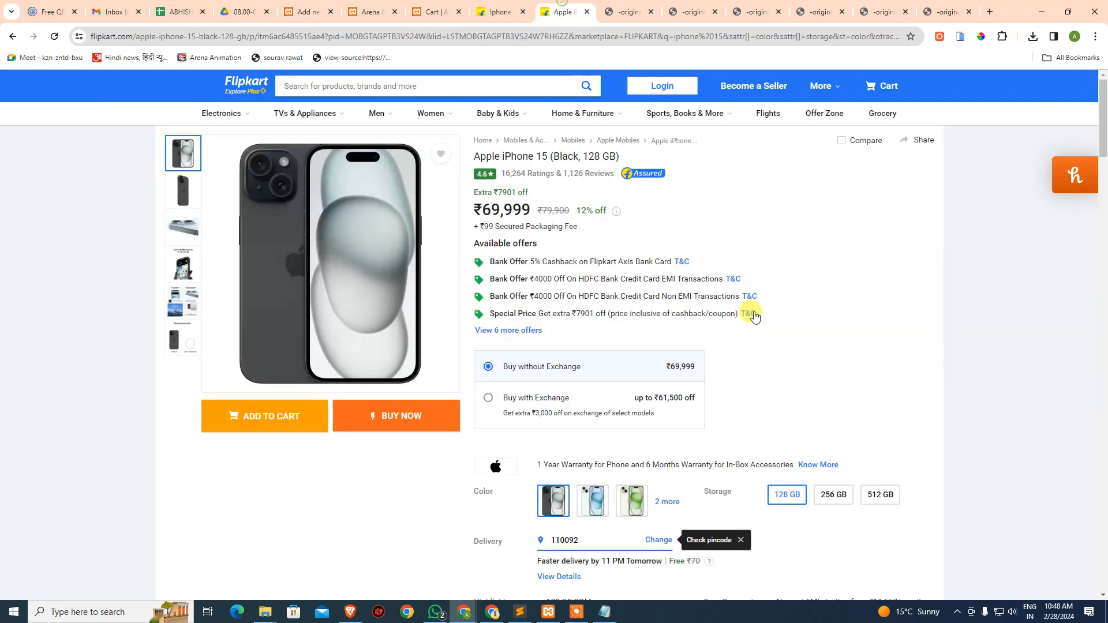
{"action": "left_click", "coordinate": [841, 500]}
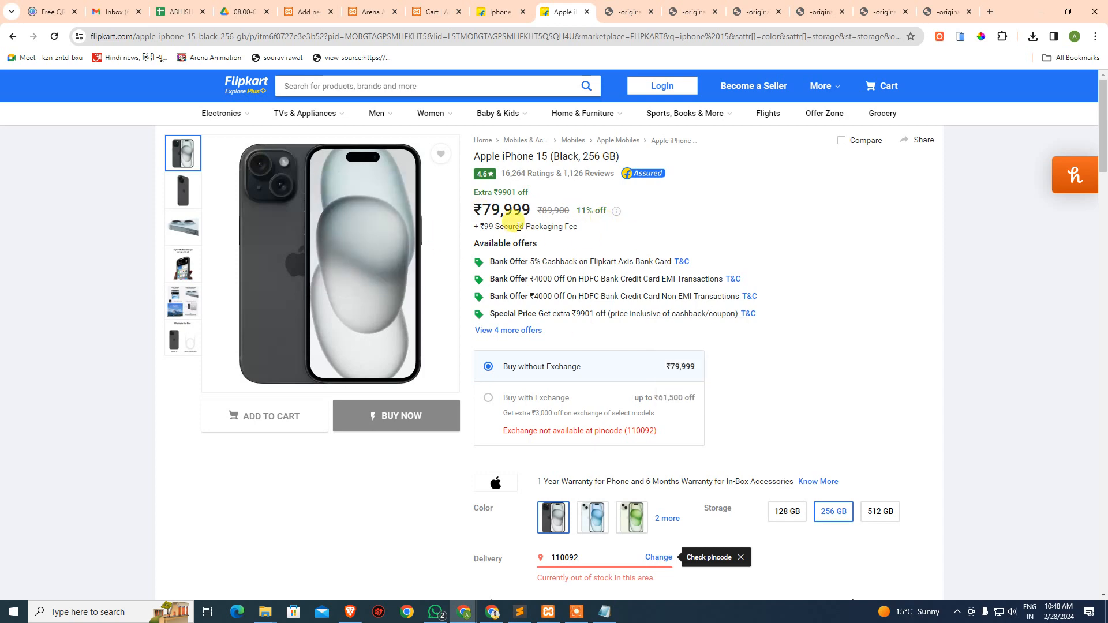
Step: Set the Black 256 GB variation's regular price to 89900 and its sale price to 79999
{"action": "right_click", "coordinate": [568, 224]}
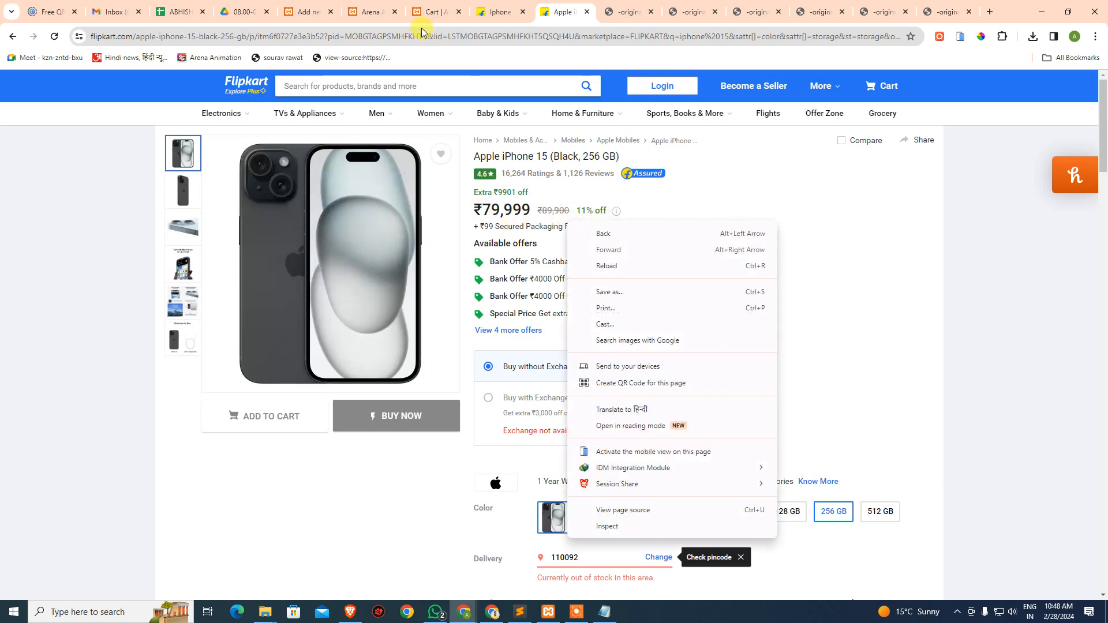
{"action": "left_click", "coordinate": [303, 15]}
{"action": "left_click", "coordinate": [343, 400]}
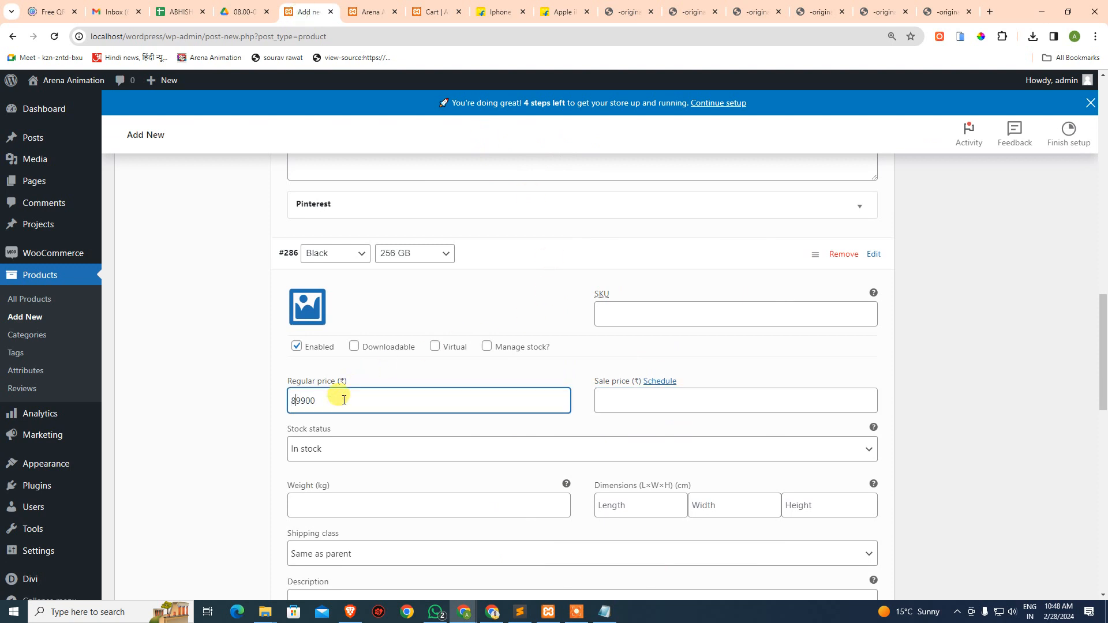
{"action": "left_click", "coordinate": [627, 397]}
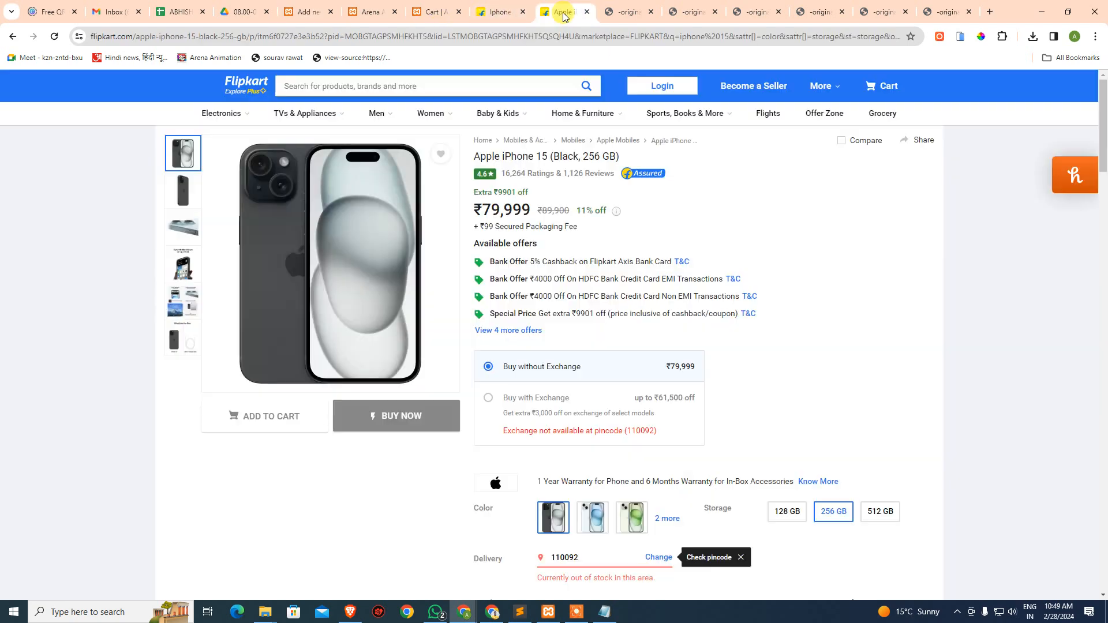
Step: Look up the regular and discounted prices of the black iPhone 15 with 512 GB on Flipkart
{"action": "left_click", "coordinate": [563, 13]}
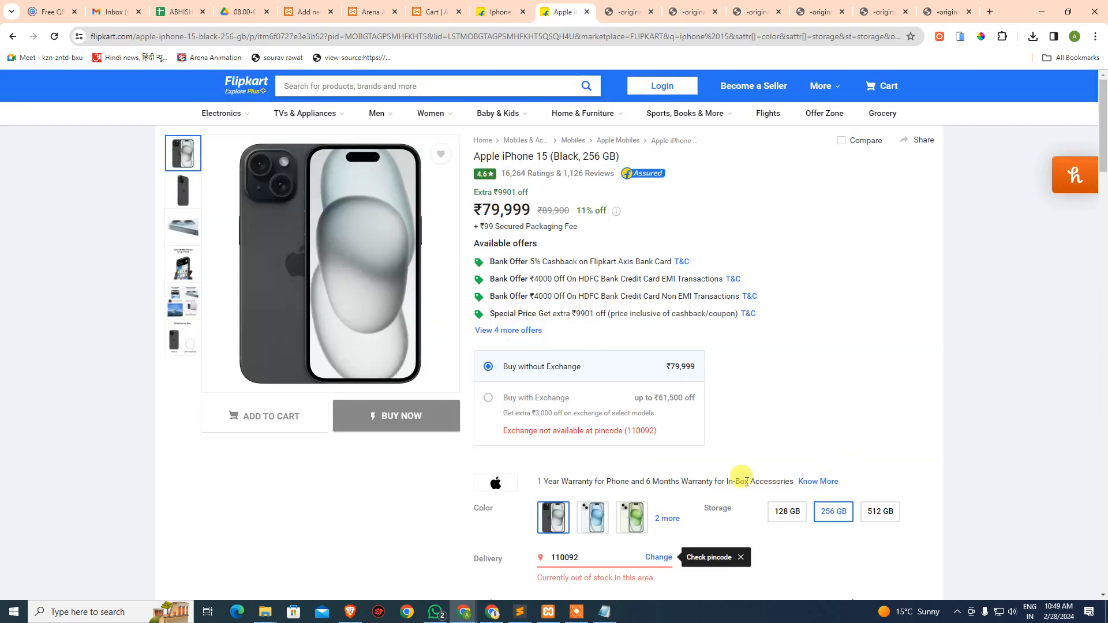
{"action": "left_click", "coordinate": [874, 512]}
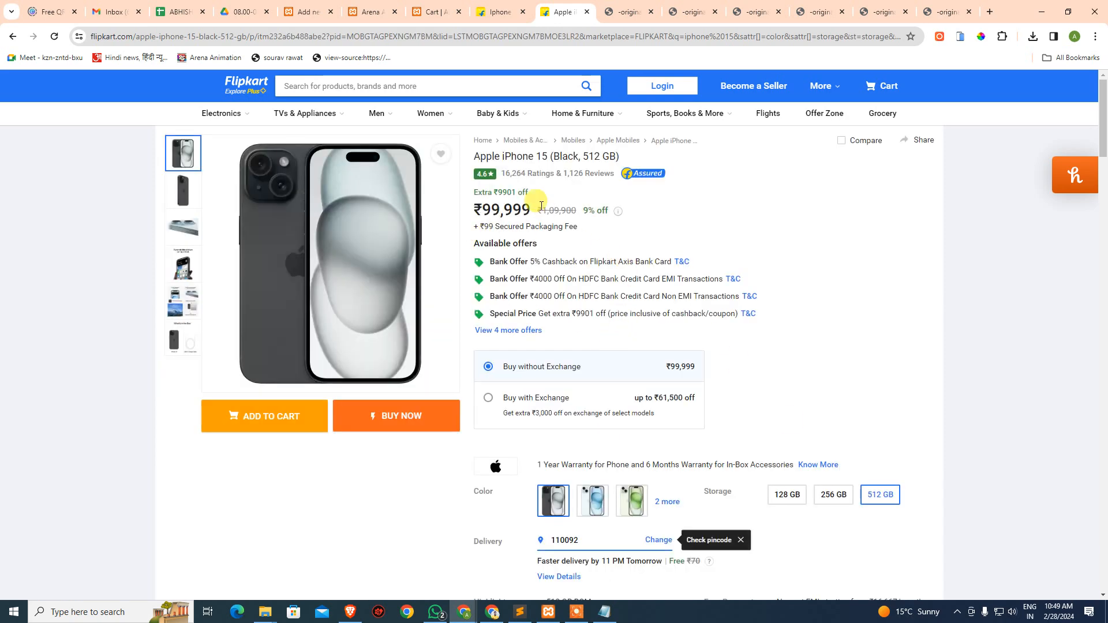
{"action": "left_click", "coordinate": [308, 12]}
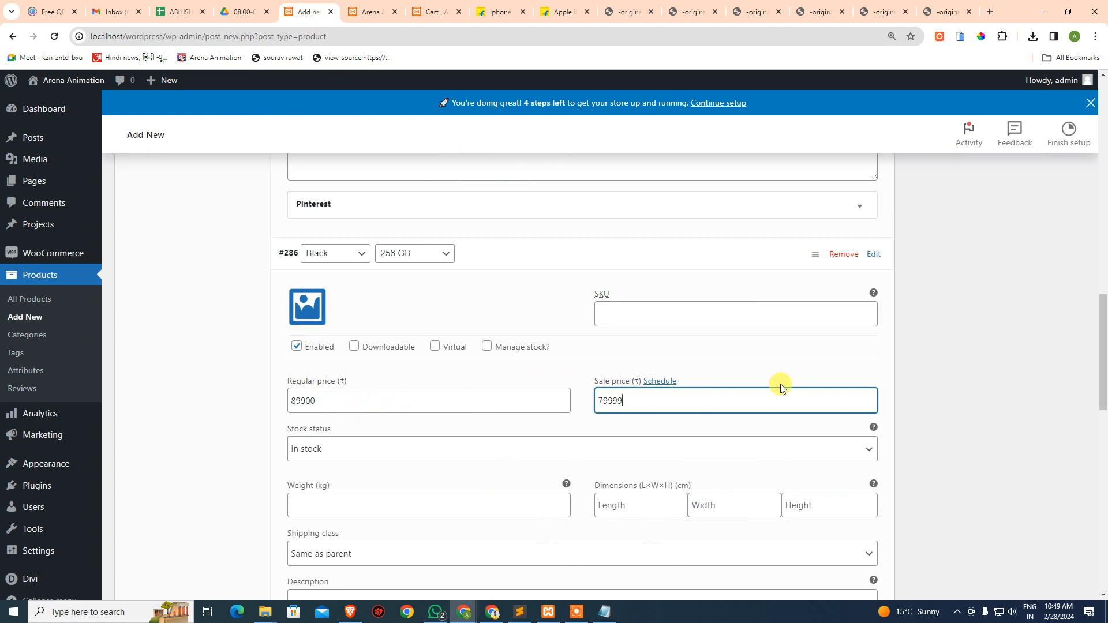
Step: Open the Black 512 GB variation and try a regular price of 10900 with a sale price of 99999
{"action": "scroll", "coordinate": [782, 393], "scroll_direction": "down", "scroll_amount": 7}
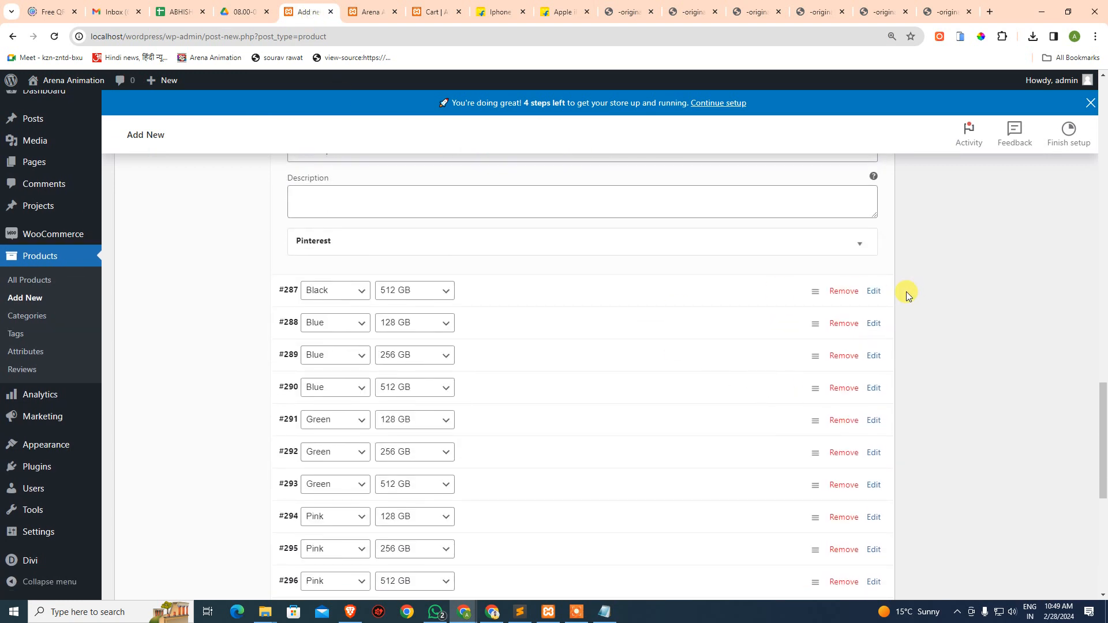
{"action": "left_click", "coordinate": [873, 291]}
{"action": "left_click", "coordinate": [339, 443]}
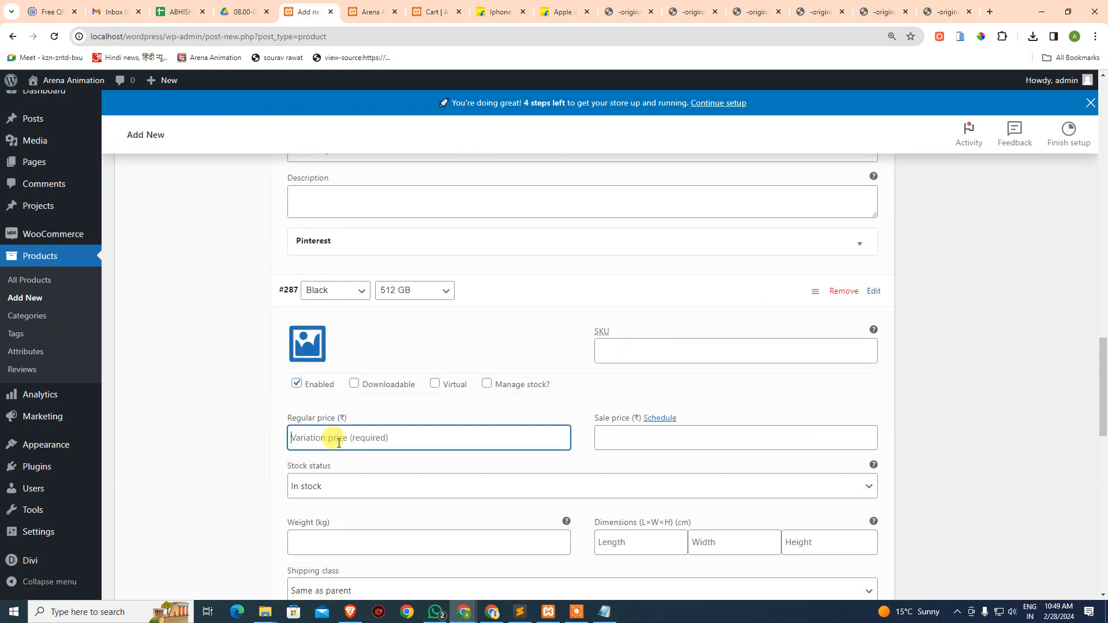
{"action": "type", "text": "99999"}
{"action": "key", "text": "ctrl+a"}
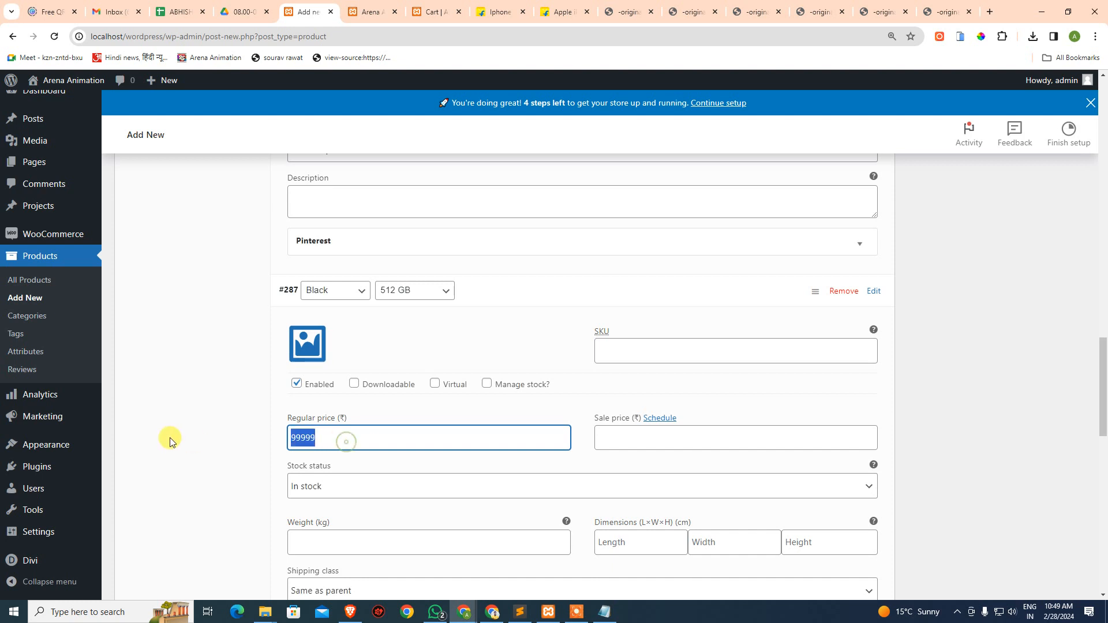
{"action": "type", "text": "10900"}
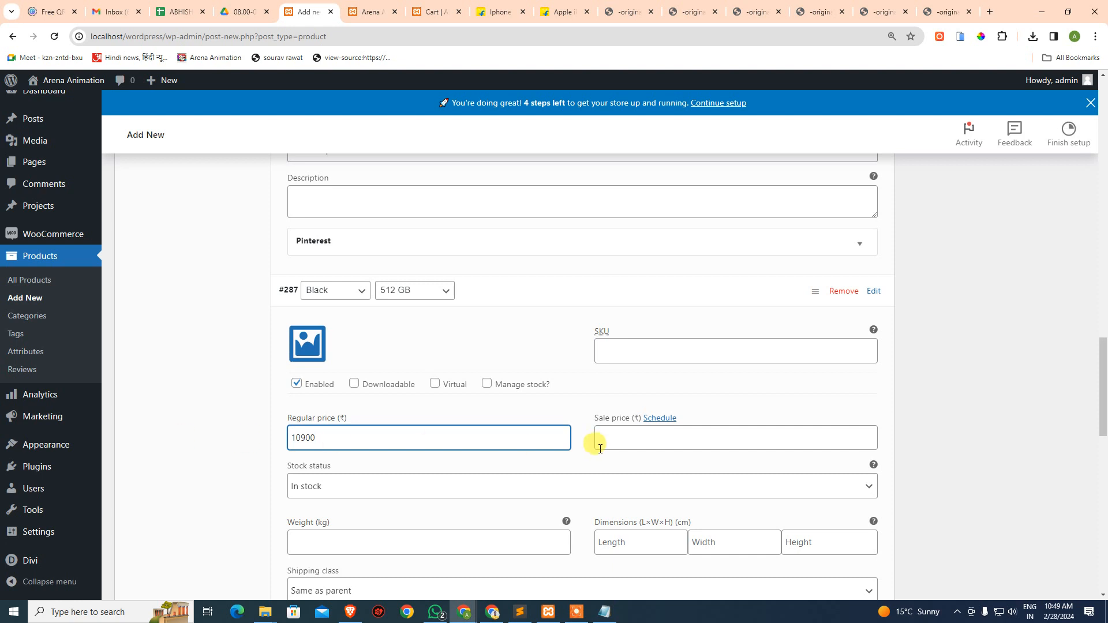
{"action": "left_click", "coordinate": [620, 440]}
{"action": "type", "text": "99999"}
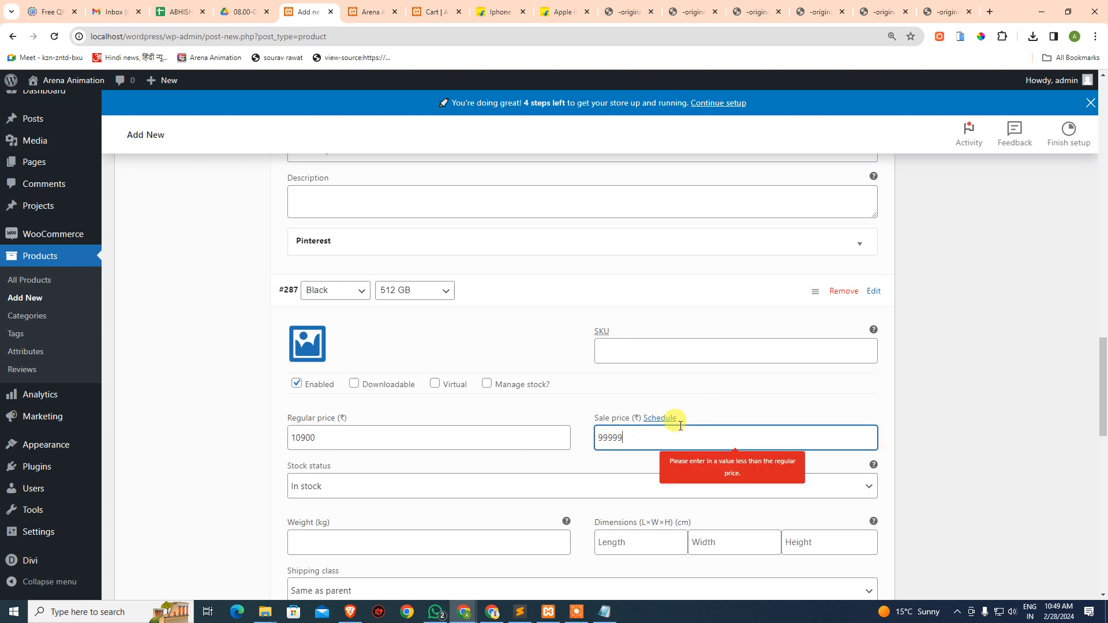
Step: Set the Black 512 GB variation's regular price to 109000 and re-enter its sale price as 99999
{"action": "left_click", "coordinate": [296, 439]}
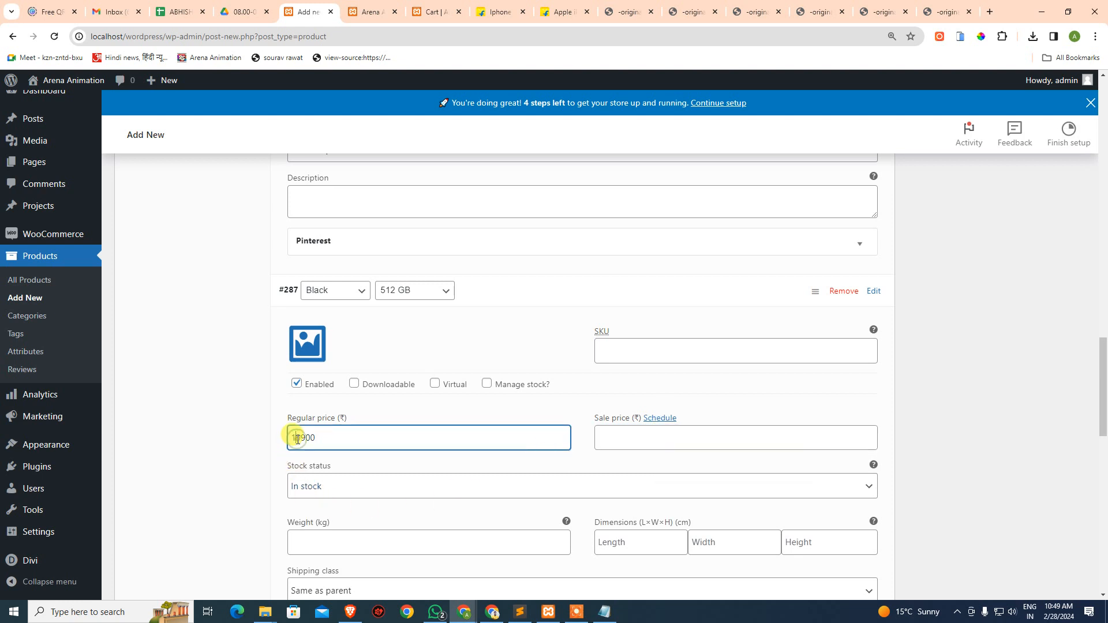
{"action": "key", "text": "BackSpace"}
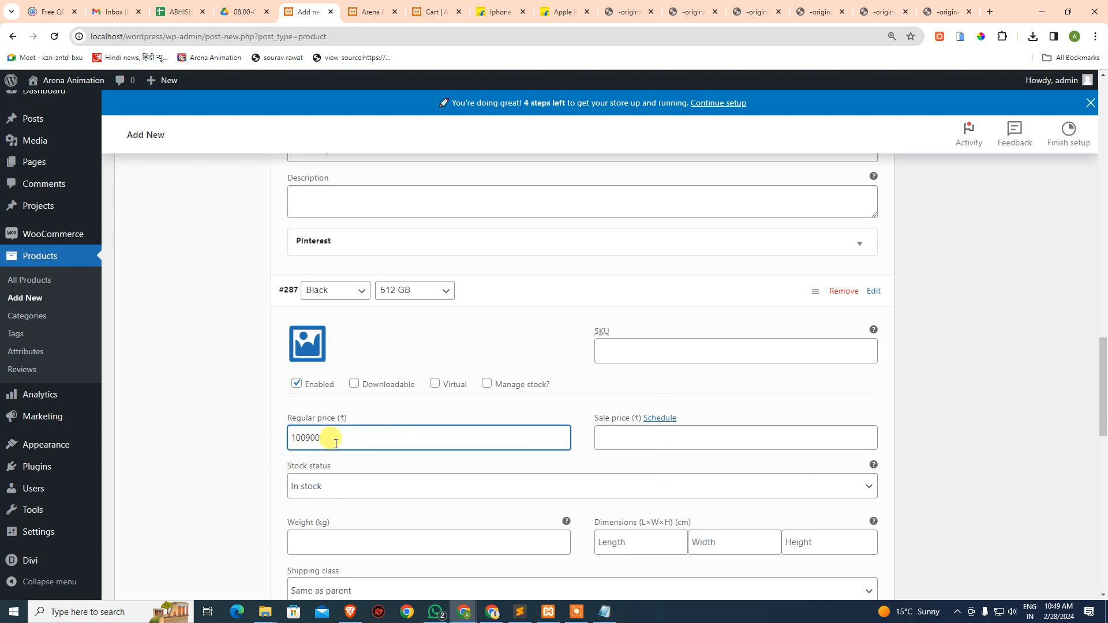
{"action": "type", "text": "0"}
{"action": "left_click", "coordinate": [603, 439]}
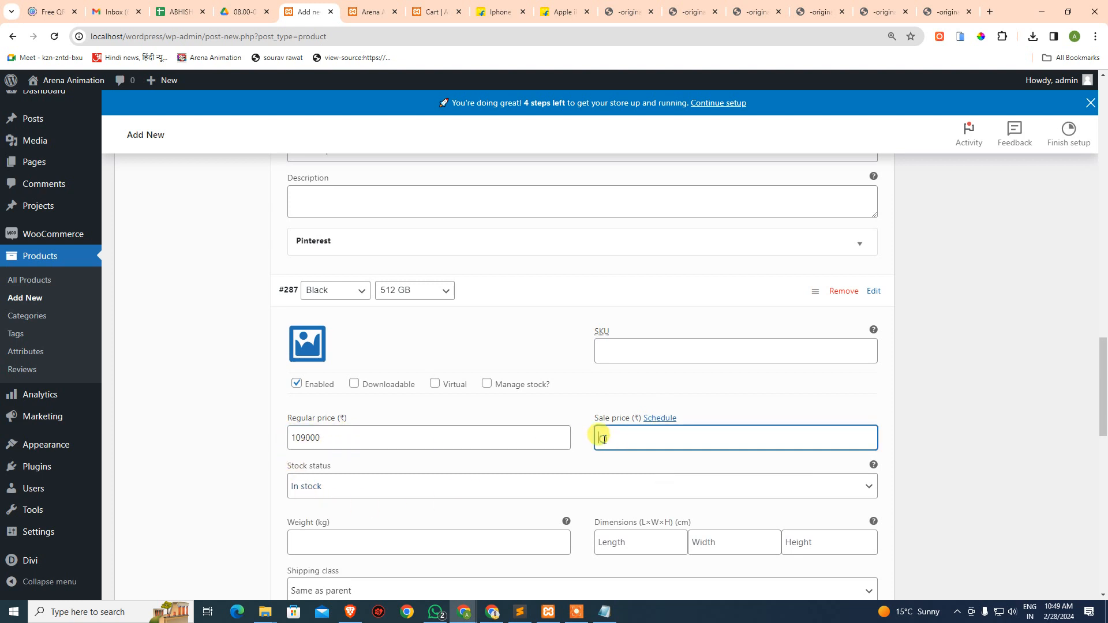
{"action": "type", "text": "99999"}
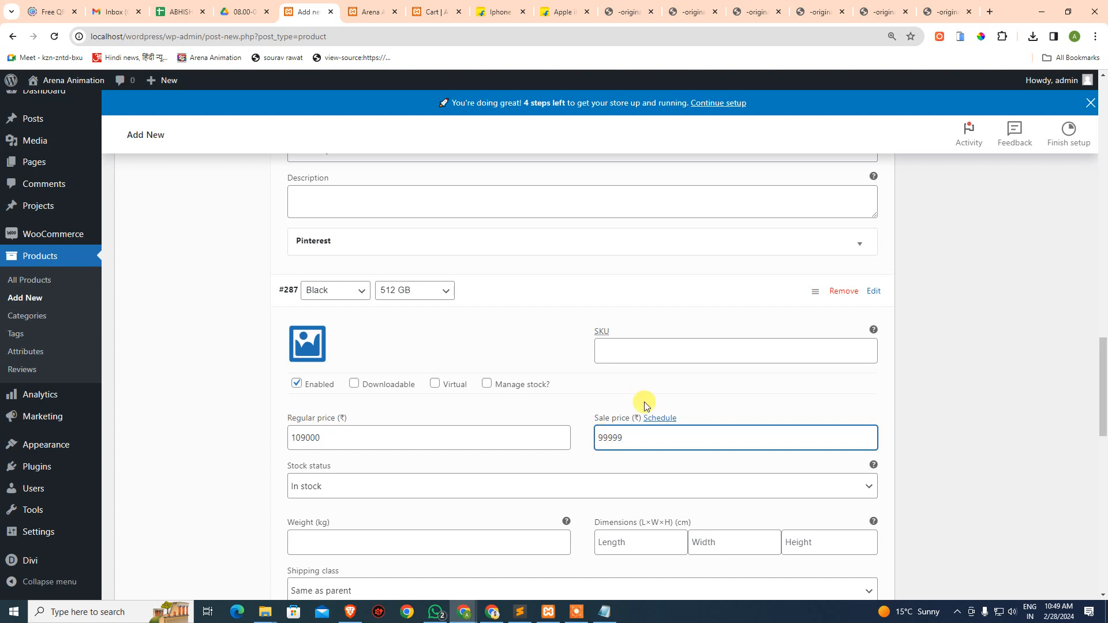
{"action": "left_click", "coordinate": [644, 403]}
{"action": "scroll", "coordinate": [414, 421], "scroll_direction": "down", "scroll_amount": 4}
{"action": "scroll", "coordinate": [452, 411], "scroll_direction": "up", "scroll_amount": 4}
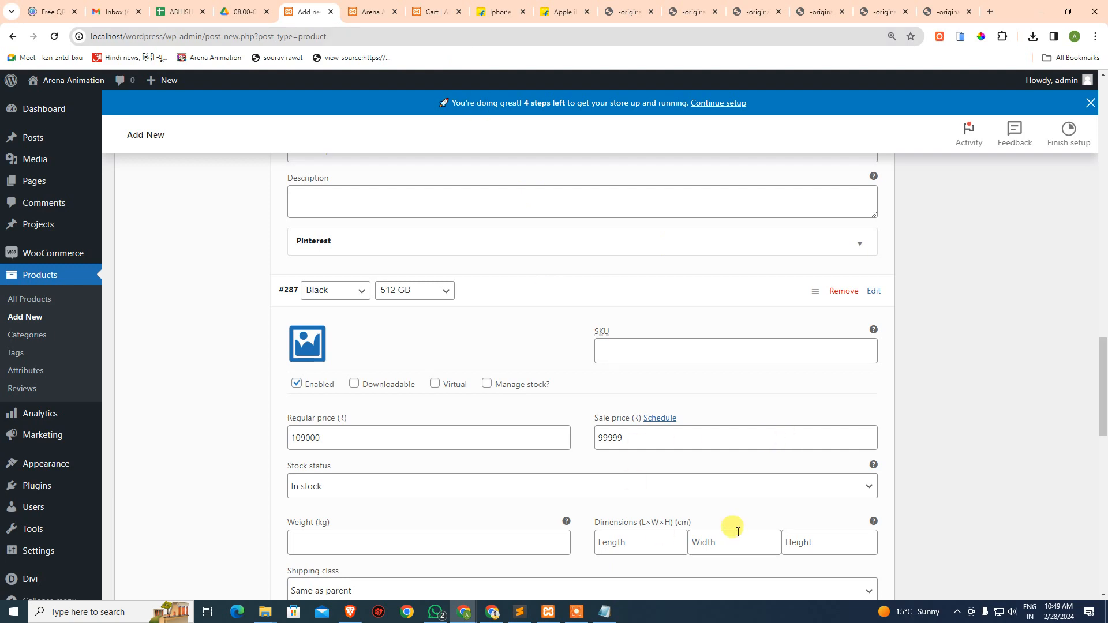
Step: Recheck the black 512 GB iPhone 15's price on Flipkart and correct that variation's regular price to 109900
{"action": "left_click", "coordinate": [370, 12]}
{"action": "left_click", "coordinate": [437, 7]}
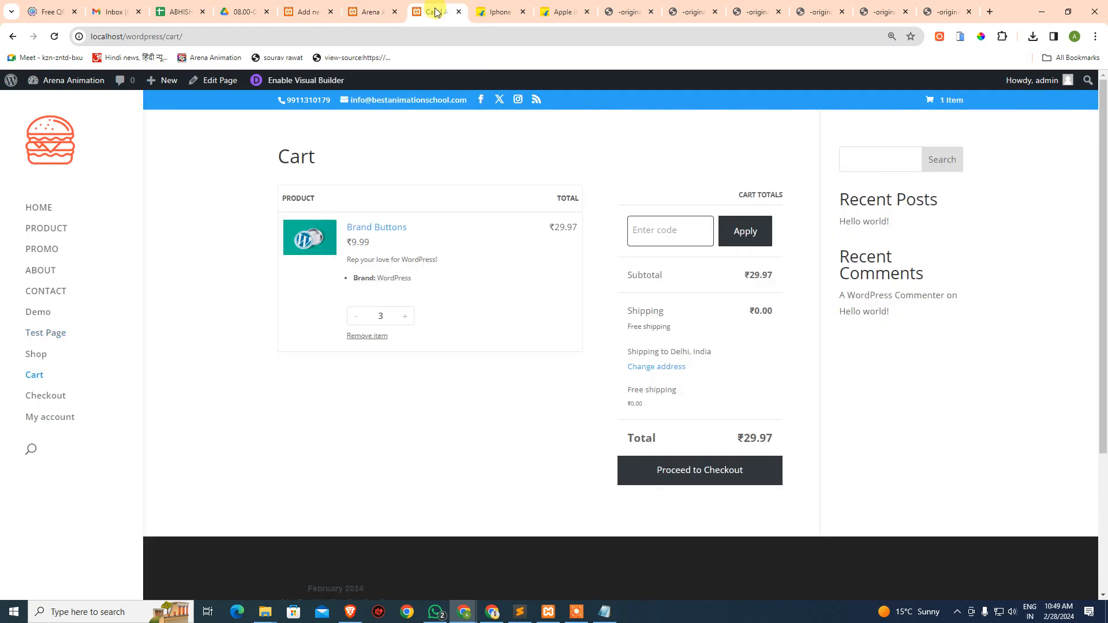
{"action": "left_click", "coordinate": [499, 12]}
{"action": "left_click", "coordinate": [561, 11]}
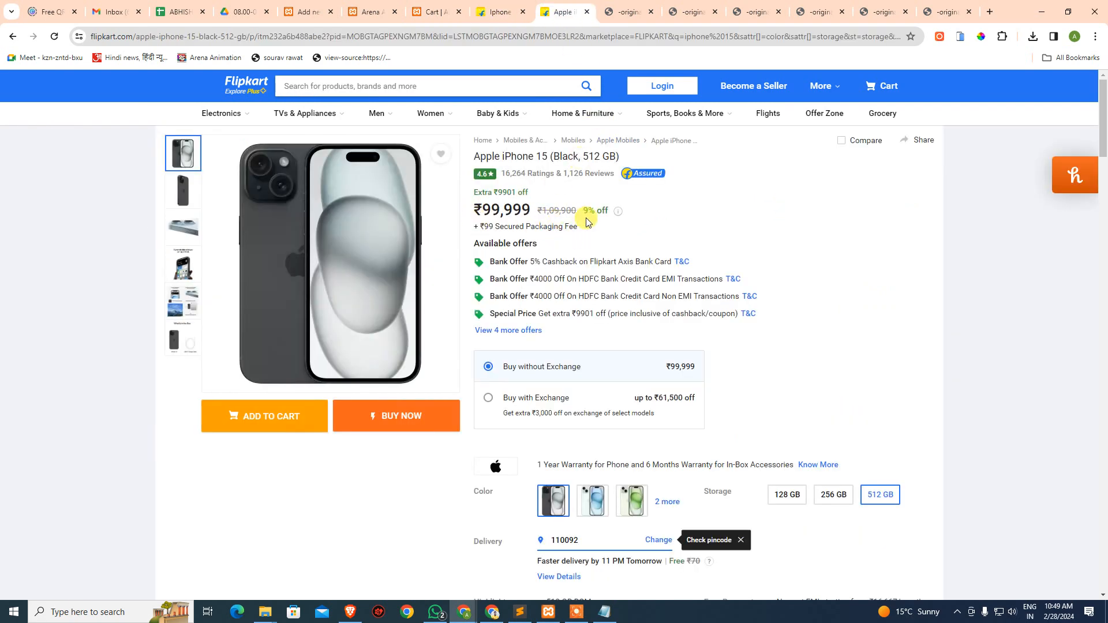
{"action": "left_click", "coordinate": [304, 10]}
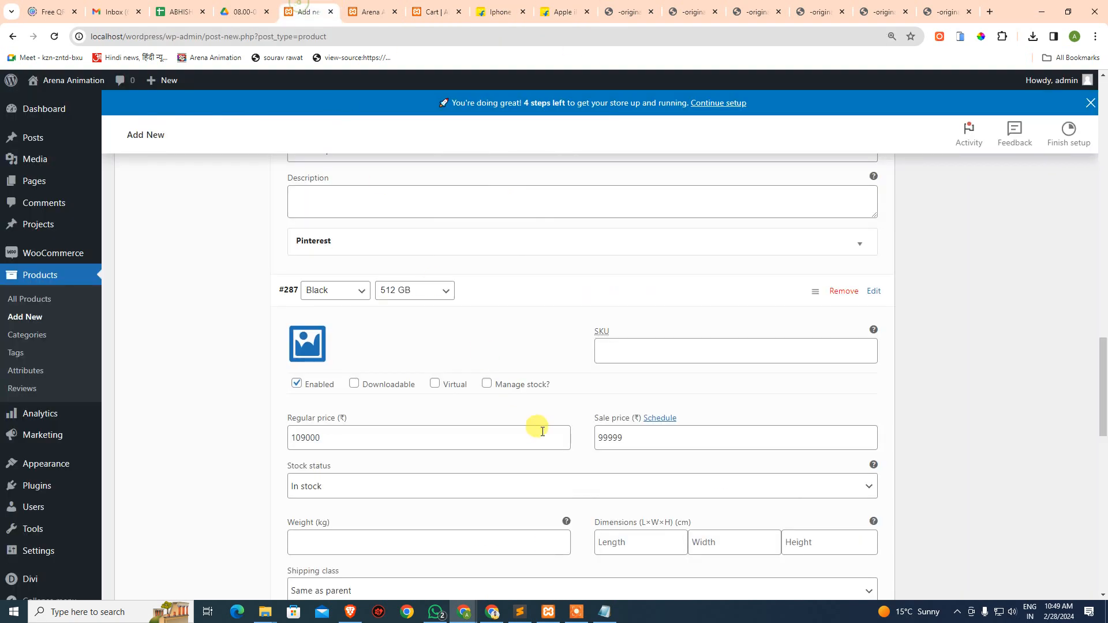
{"action": "left_click", "coordinate": [305, 438]}
{"action": "left_click", "coordinate": [306, 437]}
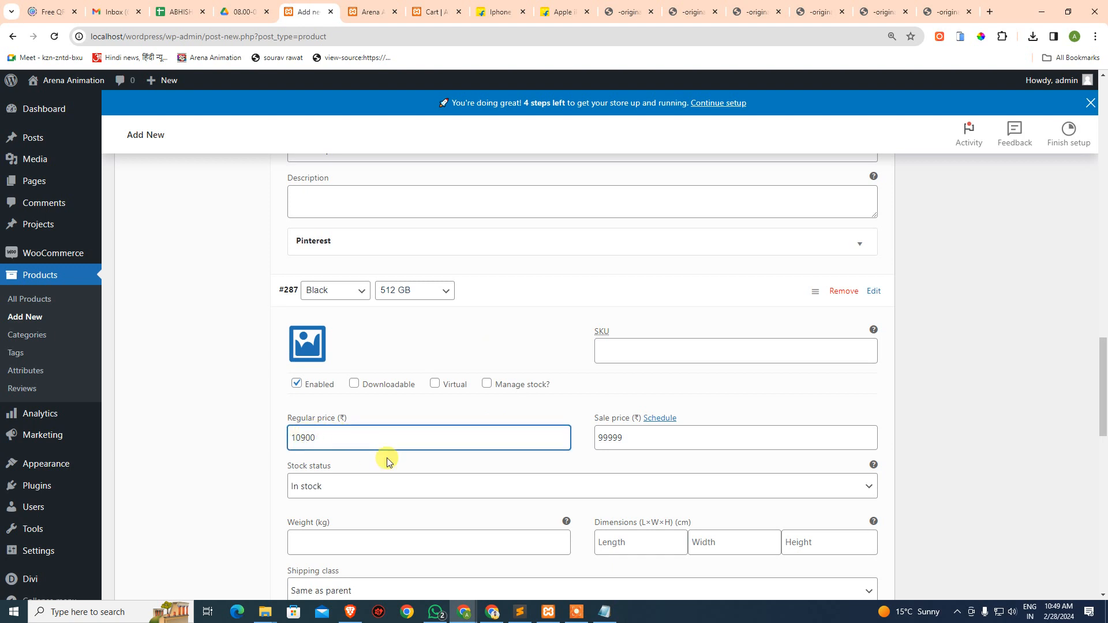
{"action": "left_click", "coordinate": [658, 437]}
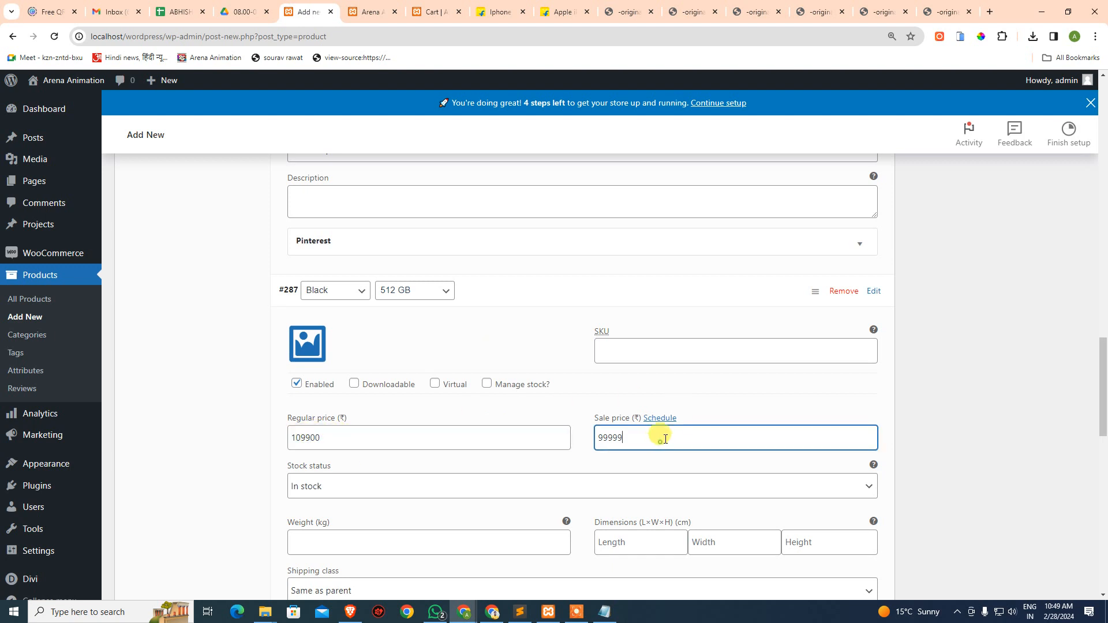
Step: Open the Blue 128 GB variation and set its regular price to 79990
{"action": "scroll", "coordinate": [692, 442], "scroll_direction": "down", "scroll_amount": 1}
{"action": "scroll", "coordinate": [691, 439], "scroll_direction": "down", "scroll_amount": 3}
{"action": "scroll", "coordinate": [642, 396], "scroll_direction": "up", "scroll_amount": 5}
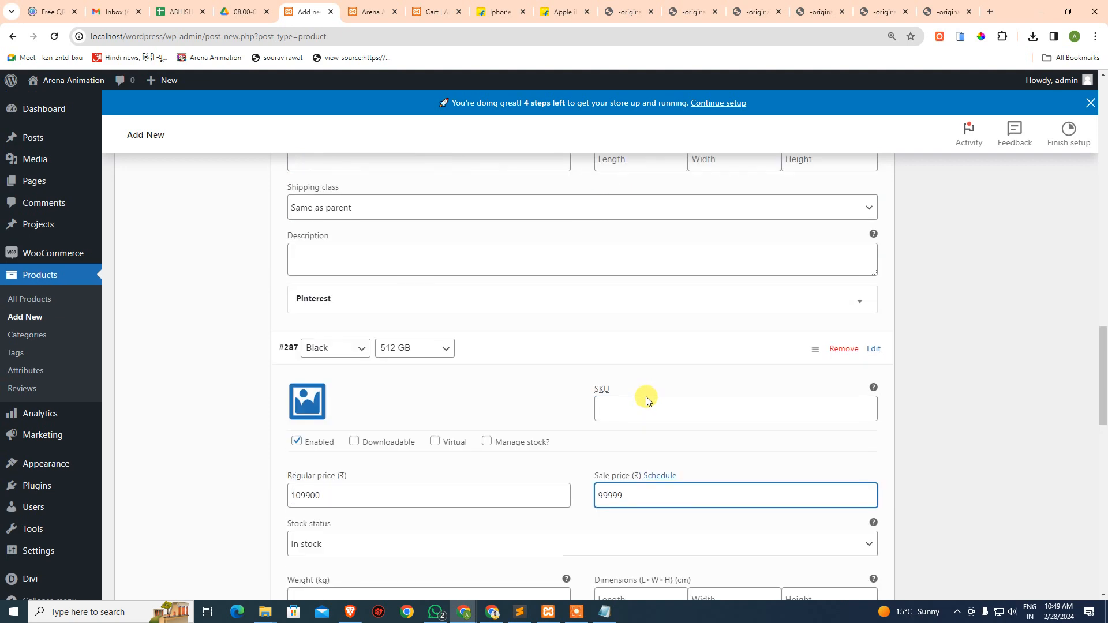
{"action": "scroll", "coordinate": [646, 397], "scroll_direction": "down", "scroll_amount": 7}
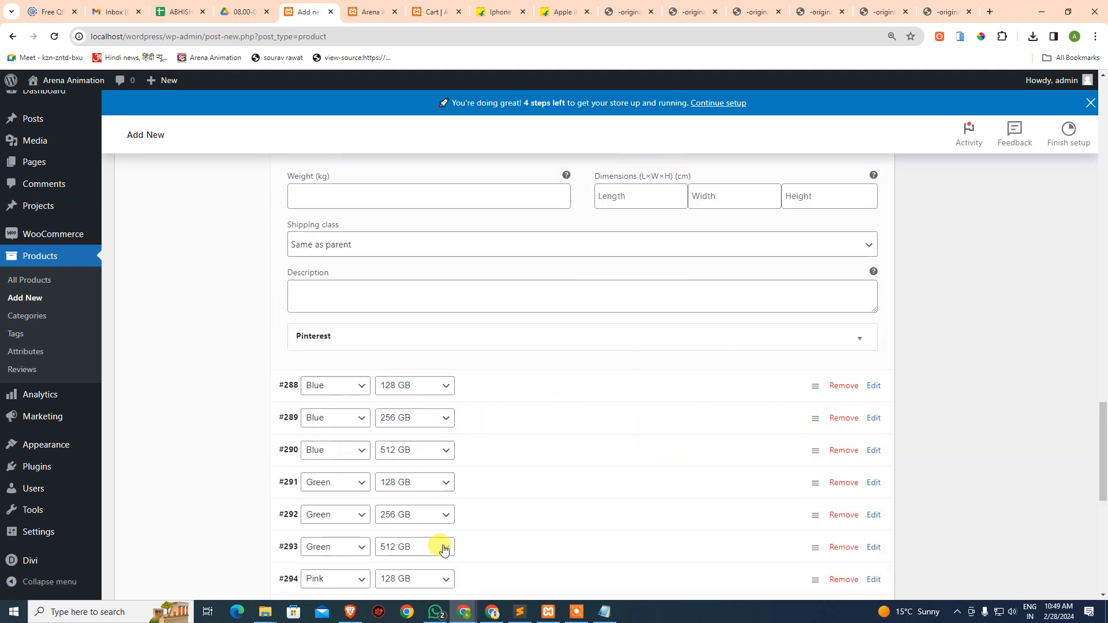
{"action": "left_click", "coordinate": [873, 385]}
{"action": "scroll", "coordinate": [824, 400], "scroll_direction": "down", "scroll_amount": 5}
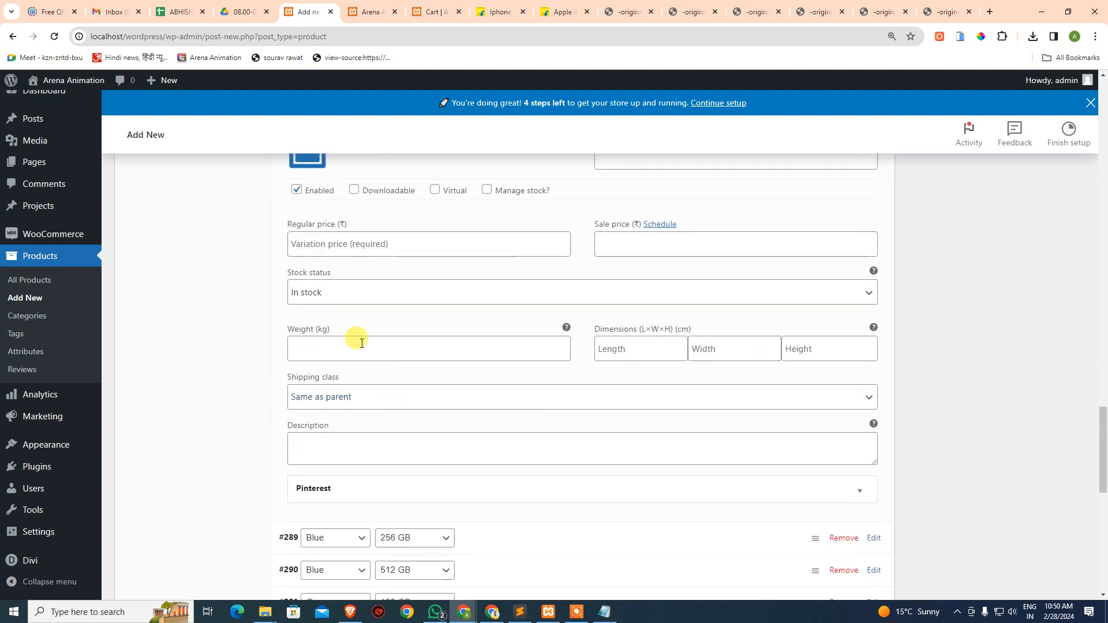
{"action": "left_click", "coordinate": [428, 247]}
{"action": "type", "text": "7"}
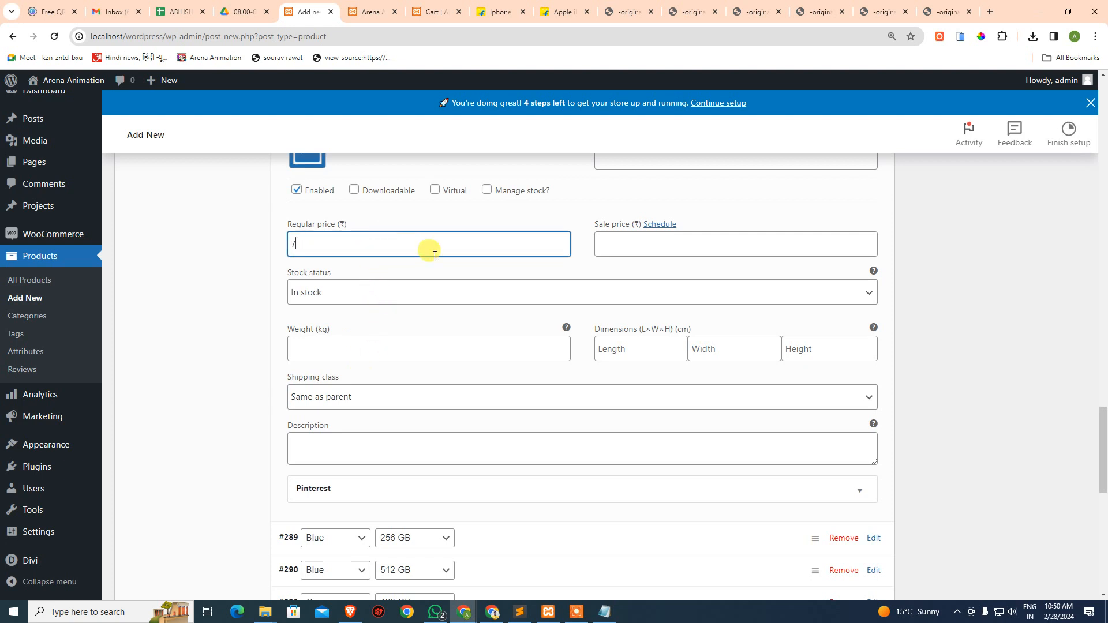
{"action": "type", "text": "9990"}
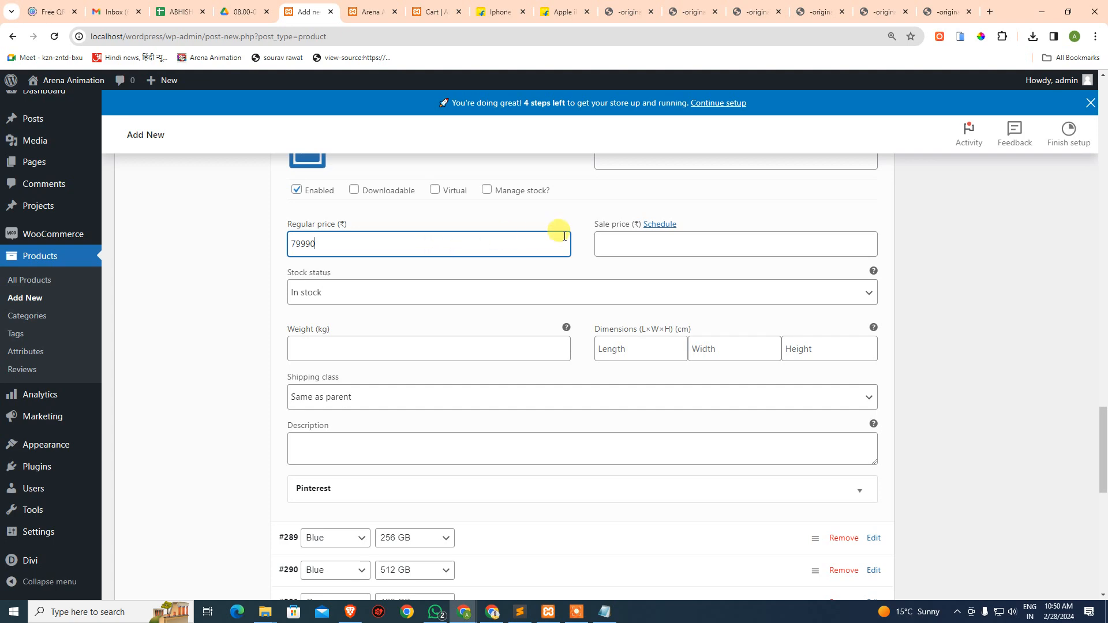
Step: Check the Black 128 GB variation's sale price and set the Blue 128 GB variation's sale price to 69999
{"action": "left_click", "coordinate": [640, 242]}
{"action": "scroll", "coordinate": [612, 291], "scroll_direction": "up", "scroll_amount": 20}
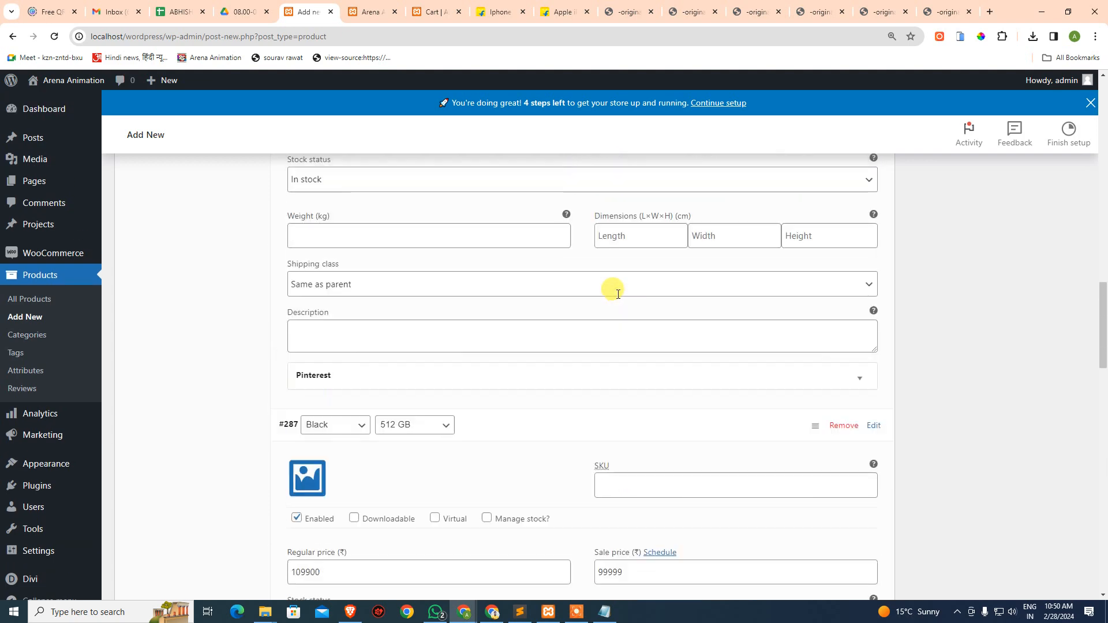
{"action": "scroll", "coordinate": [617, 298], "scroll_direction": "down", "scroll_amount": 4}
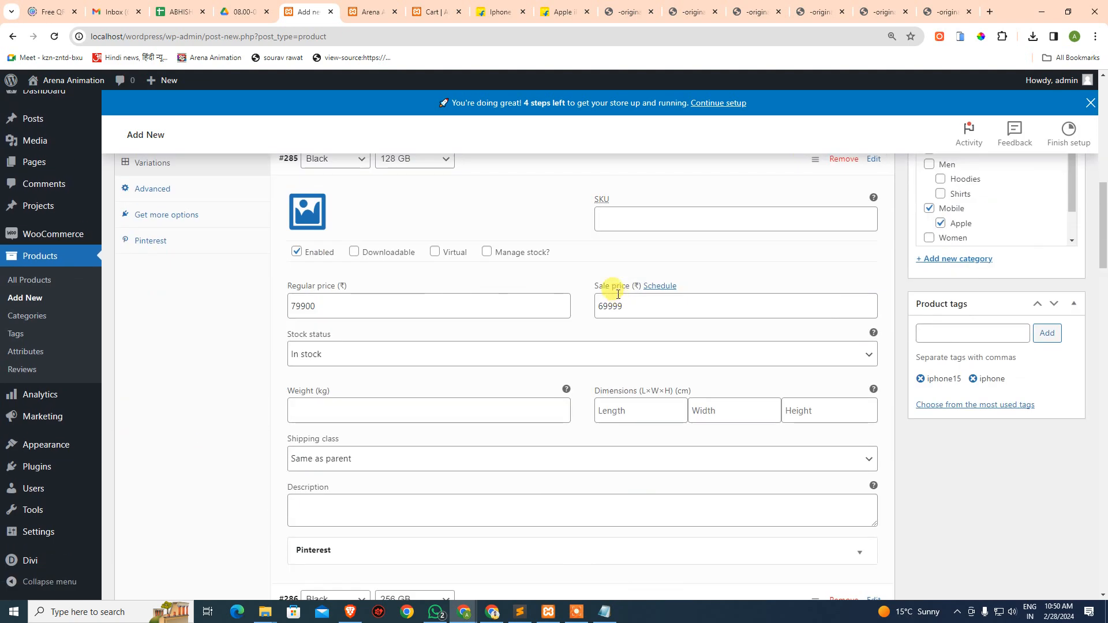
{"action": "scroll", "coordinate": [718, 332], "scroll_direction": "down", "scroll_amount": 7}
{"action": "scroll", "coordinate": [731, 388], "scroll_direction": "down", "scroll_amount": 18}
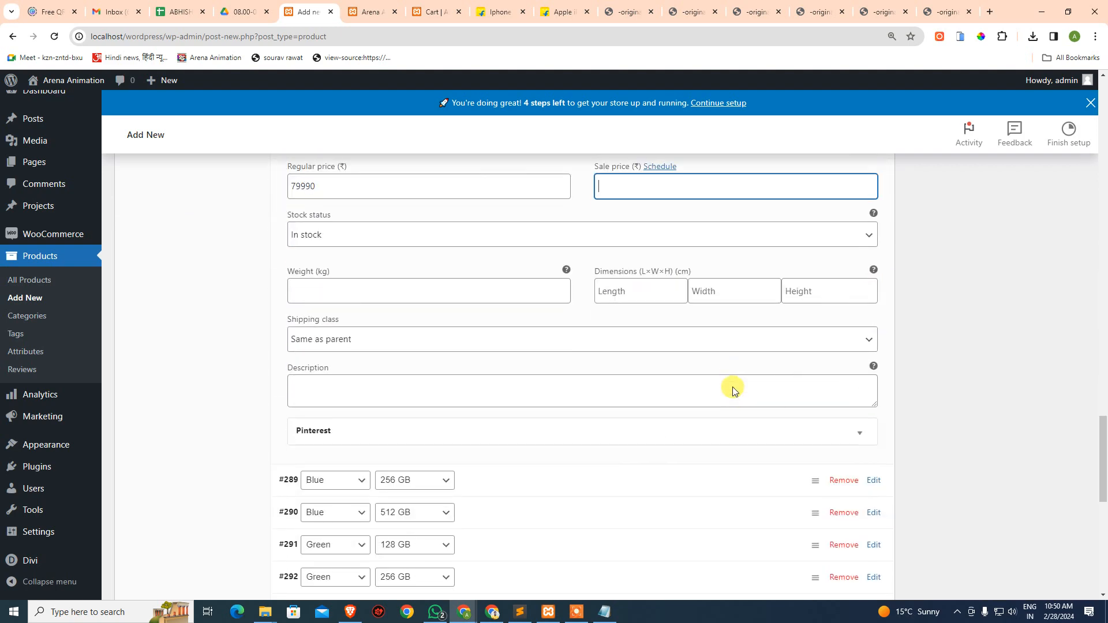
{"action": "scroll", "coordinate": [732, 386], "scroll_direction": "up", "scroll_amount": 2}
{"action": "type", "text": "69999"}
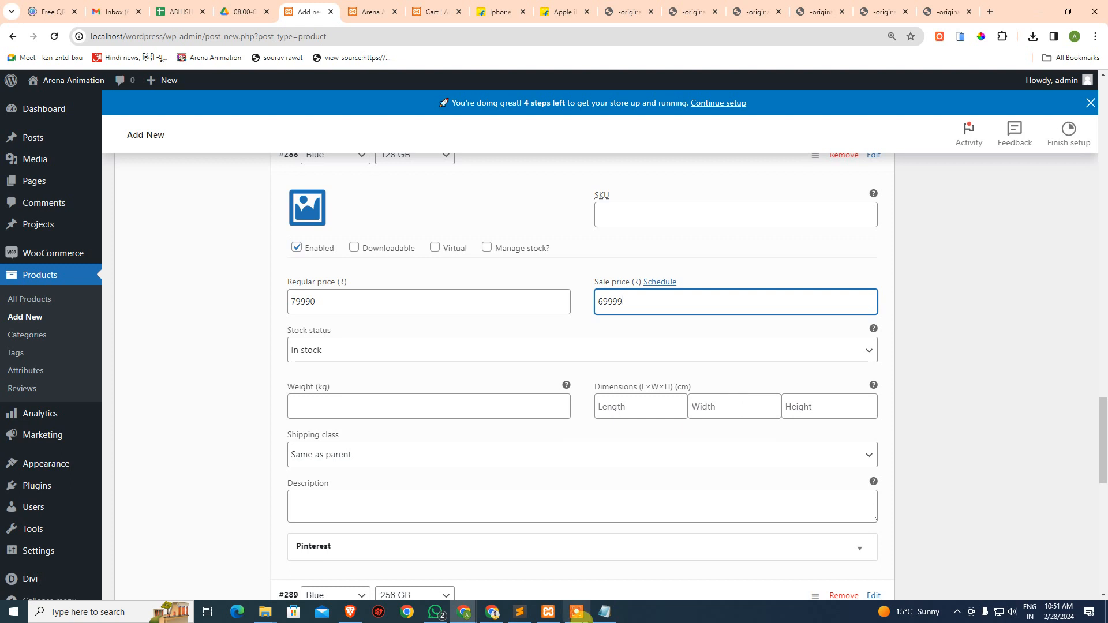
Step: Open the Blue 256 GB variation for editing and look over its fields and the remaining variations
{"action": "scroll", "coordinate": [532, 519], "scroll_direction": "down", "scroll_amount": 5}
{"action": "left_click", "coordinate": [875, 308]}
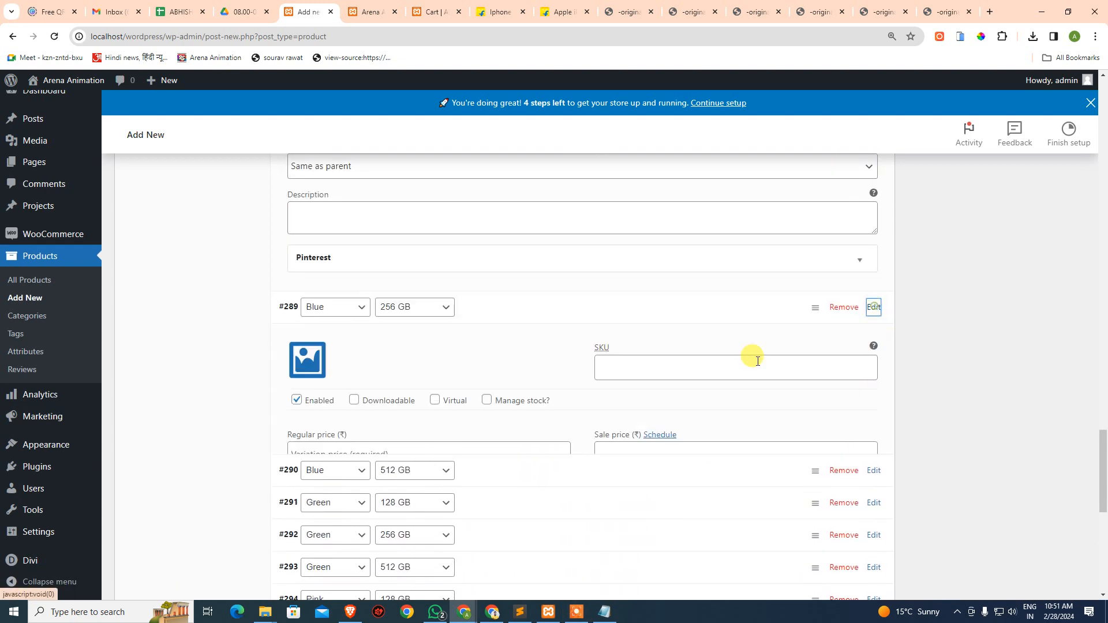
{"action": "scroll", "coordinate": [427, 450], "scroll_direction": "down", "scroll_amount": 2}
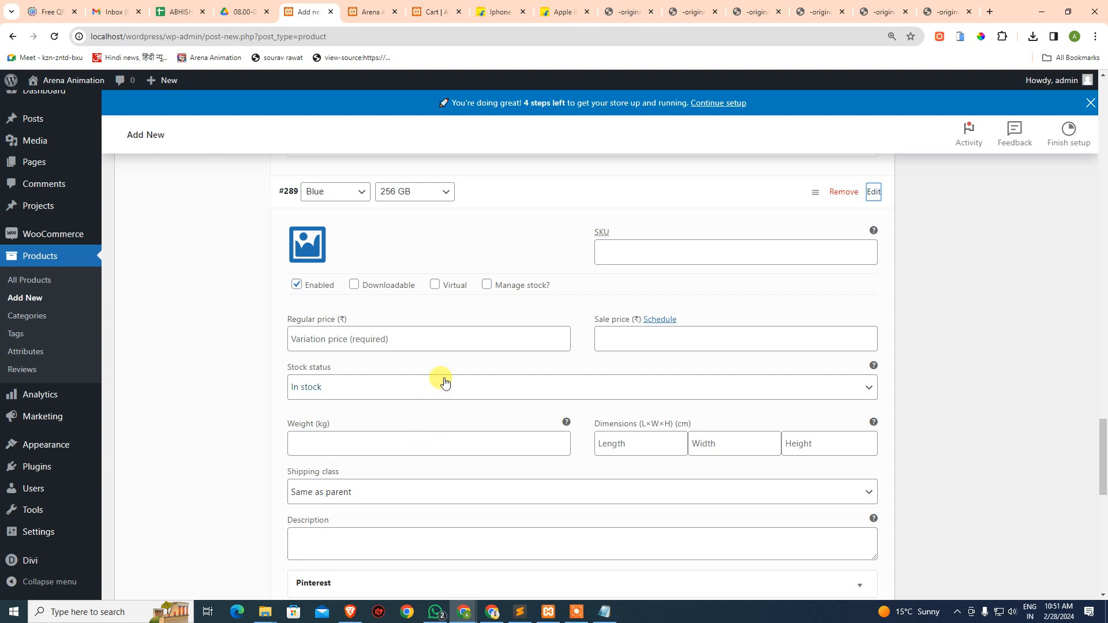
{"action": "scroll", "coordinate": [444, 382], "scroll_direction": "down", "scroll_amount": 2}
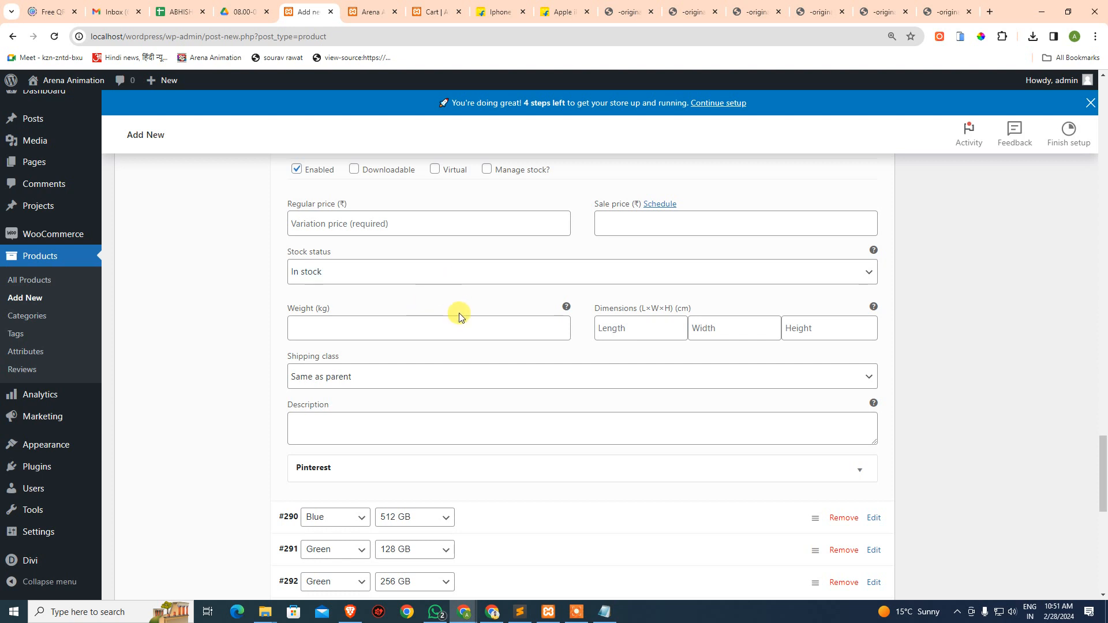
{"action": "scroll", "coordinate": [458, 318], "scroll_direction": "down", "scroll_amount": 3}
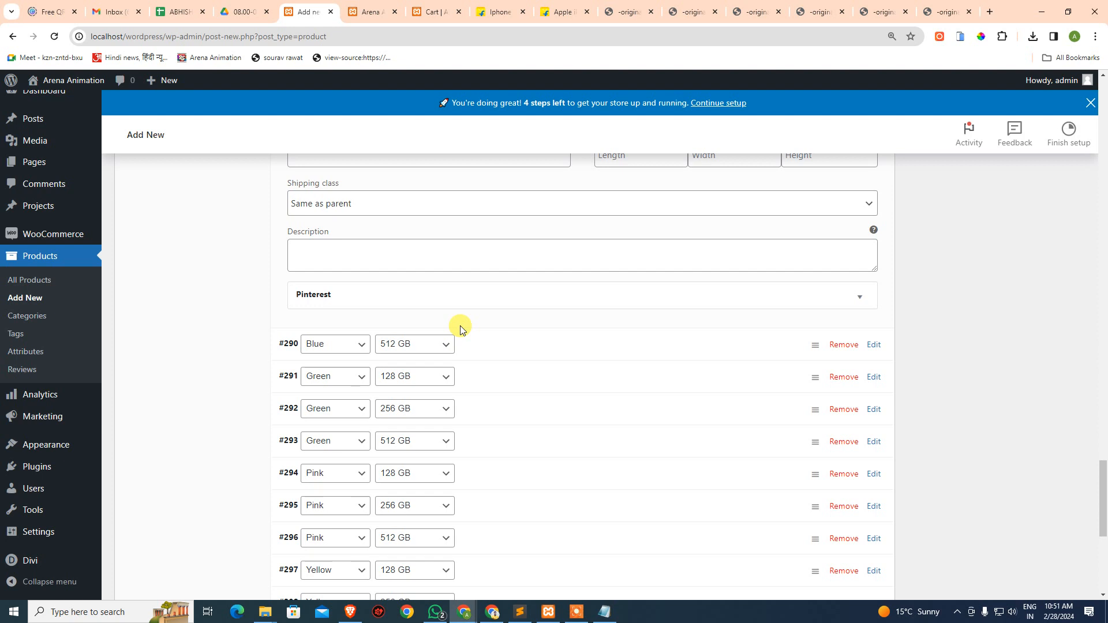
{"action": "scroll", "coordinate": [404, 309], "scroll_direction": "up", "scroll_amount": 4}
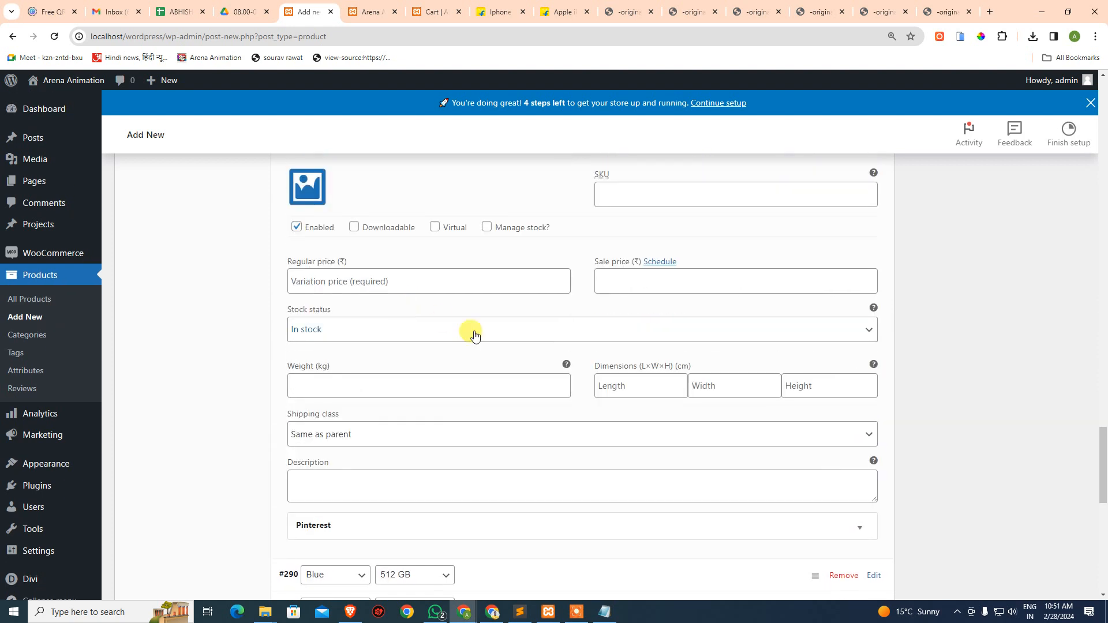
{"action": "scroll", "coordinate": [590, 289], "scroll_direction": "up", "scroll_amount": 1}
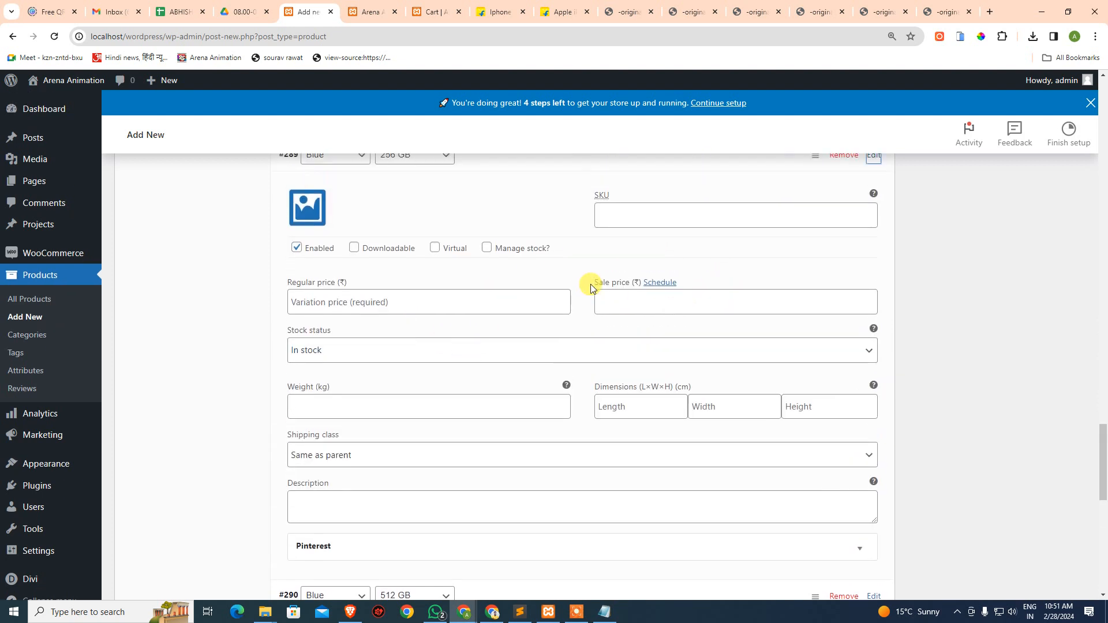
{"action": "scroll", "coordinate": [590, 288], "scroll_direction": "up", "scroll_amount": 2}
{"action": "scroll", "coordinate": [594, 291], "scroll_direction": "down", "scroll_amount": 5}
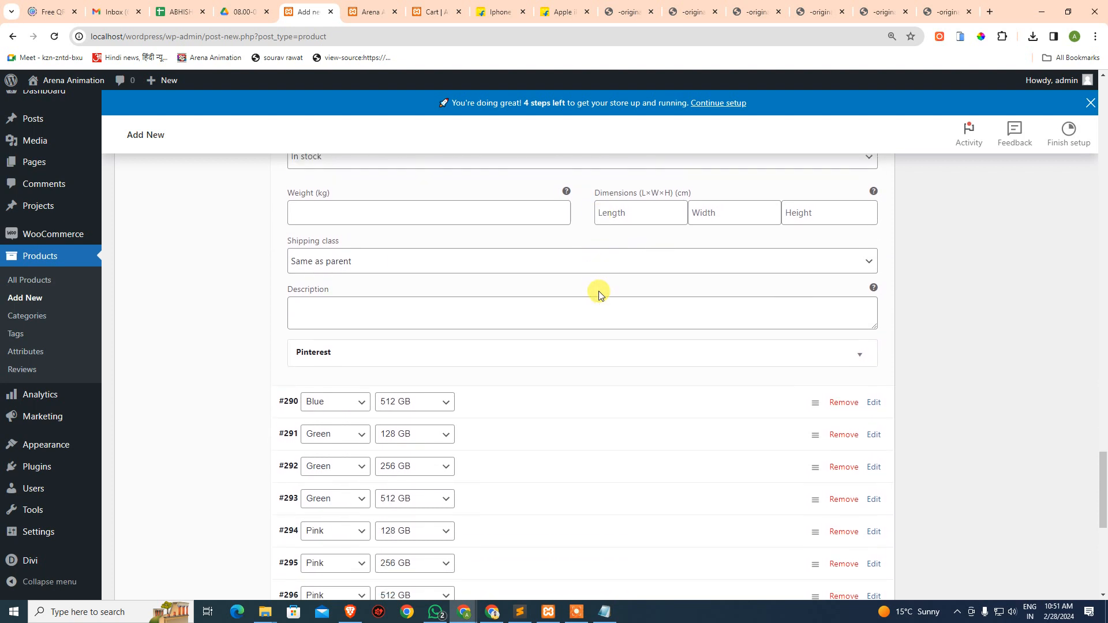
{"action": "scroll", "coordinate": [599, 294], "scroll_direction": "up", "scroll_amount": 2}
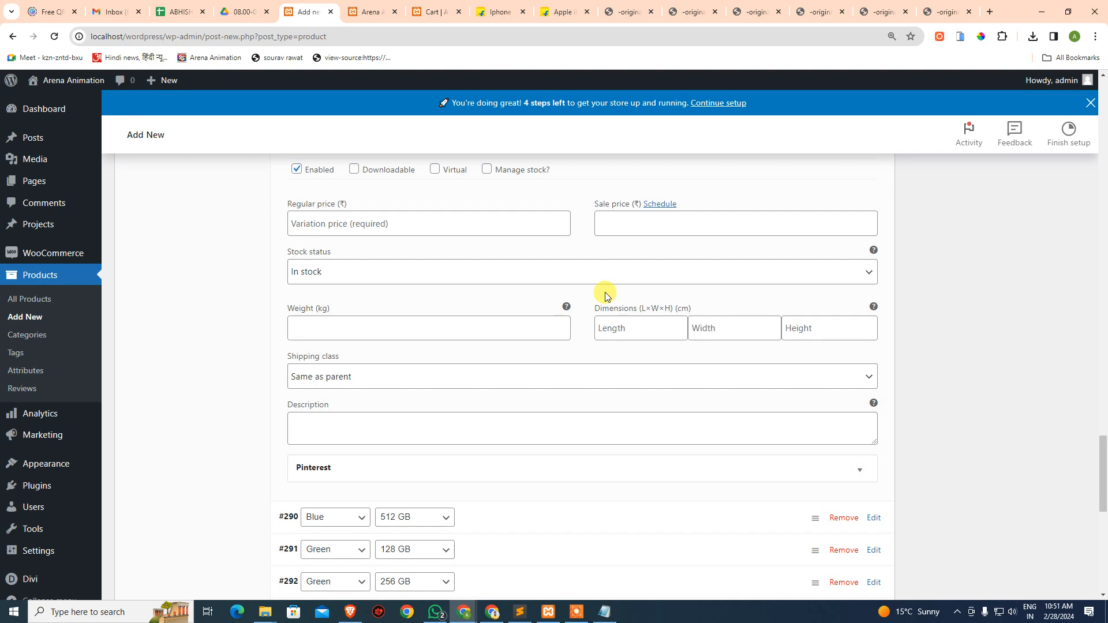
{"action": "scroll", "coordinate": [605, 297], "scroll_direction": "down", "scroll_amount": 8}
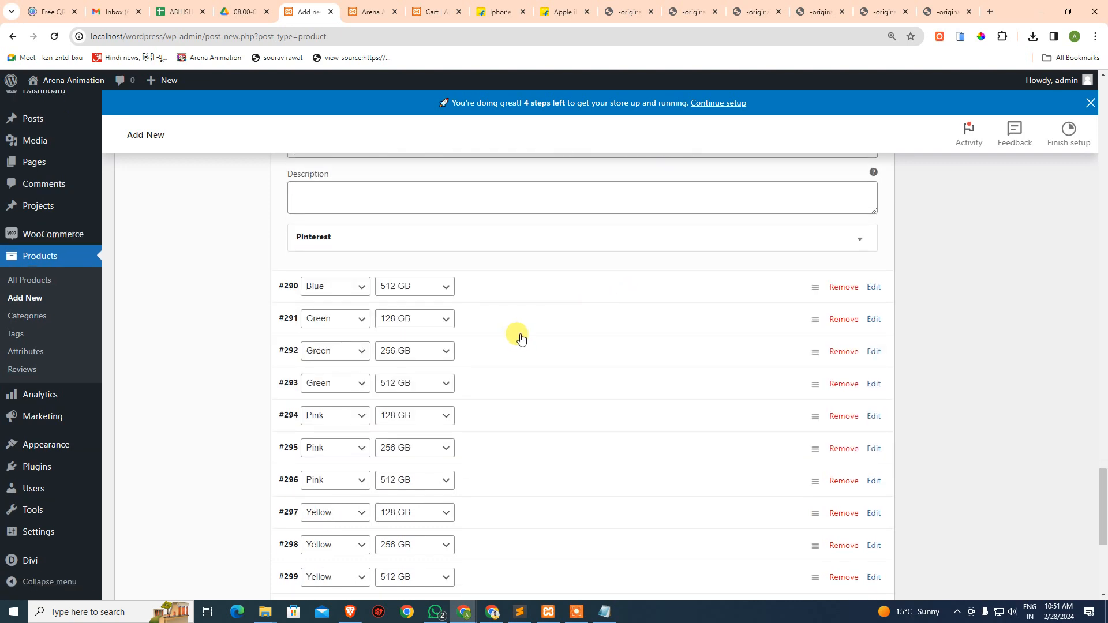
Step: Check the 256 GB iPhone 15 price on Flipkart, and set the Blue 256 GB variation's regular price to 89900 and sale price to 79999
{"action": "scroll", "coordinate": [530, 347], "scroll_direction": "up", "scroll_amount": 7}
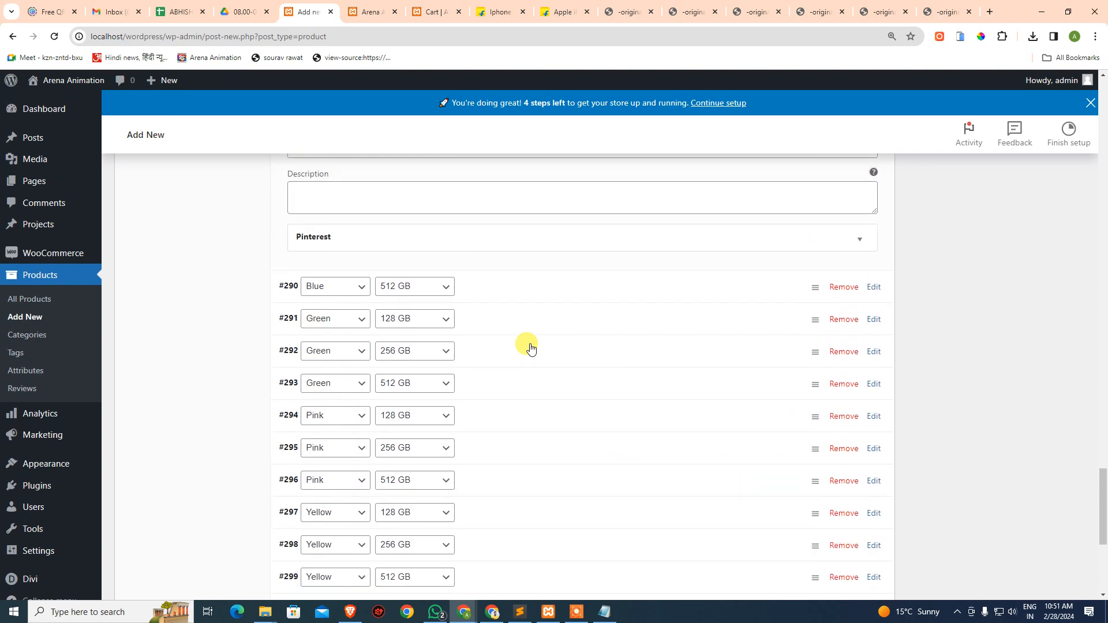
{"action": "scroll", "coordinate": [528, 347], "scroll_direction": "up", "scroll_amount": 3}
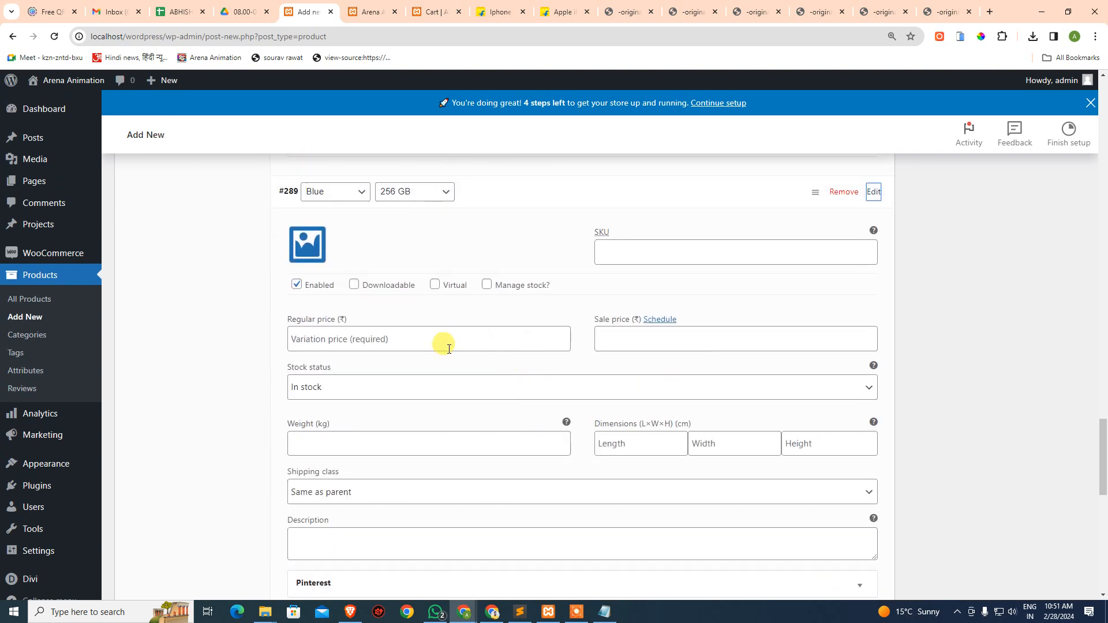
{"action": "left_click", "coordinate": [554, 339]}
{"action": "left_click", "coordinate": [563, 12]}
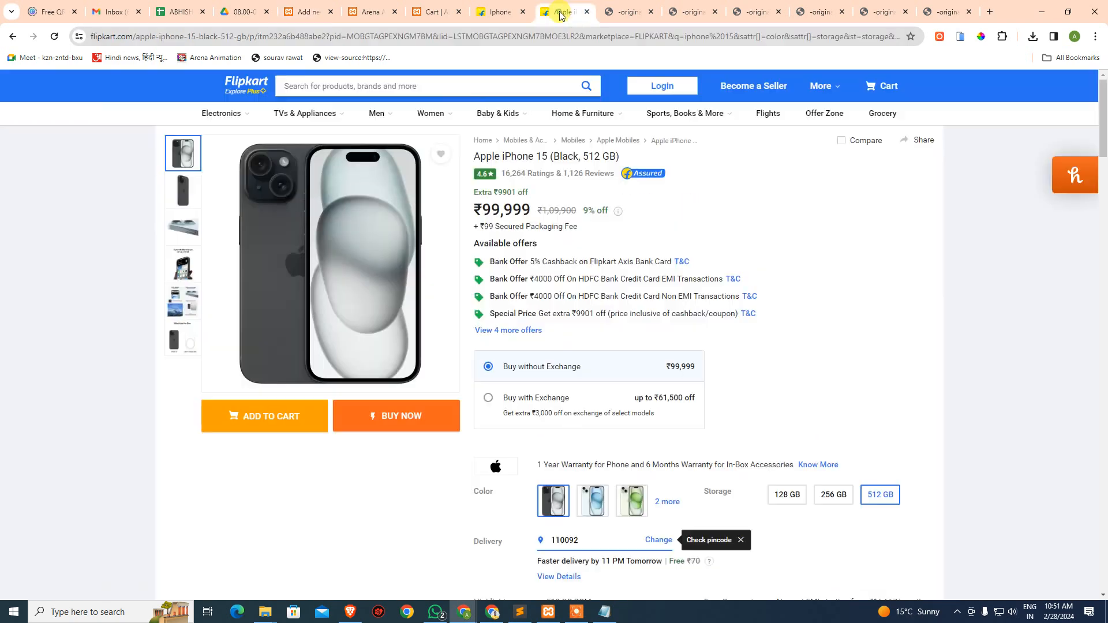
{"action": "scroll", "coordinate": [762, 381], "scroll_direction": "down", "scroll_amount": 3}
{"action": "left_click", "coordinate": [832, 322]}
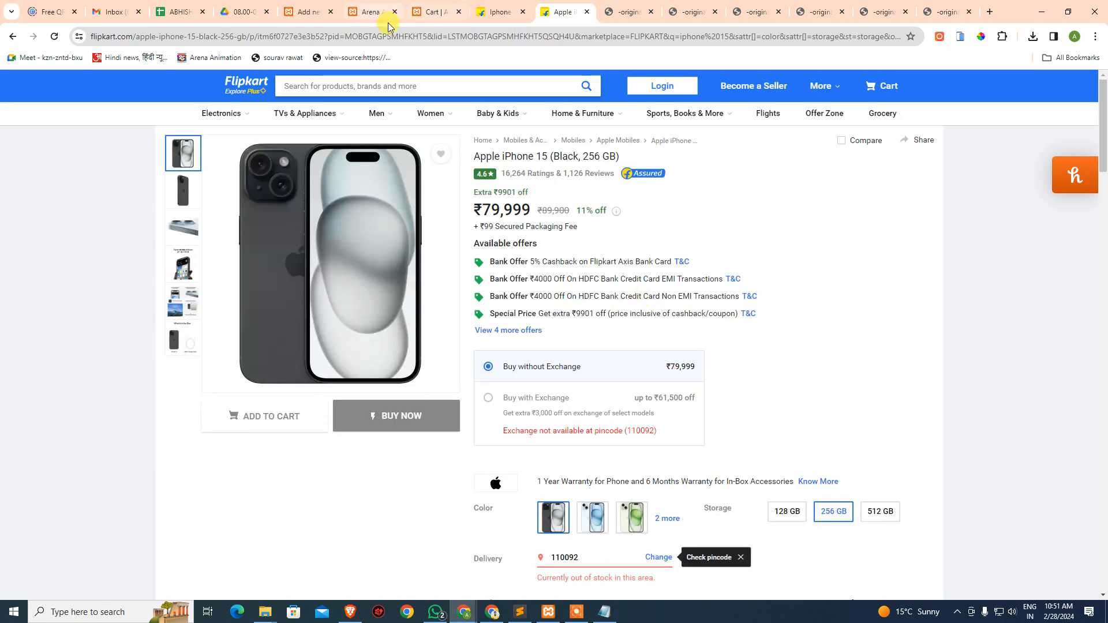
{"action": "left_click", "coordinate": [306, 12]}
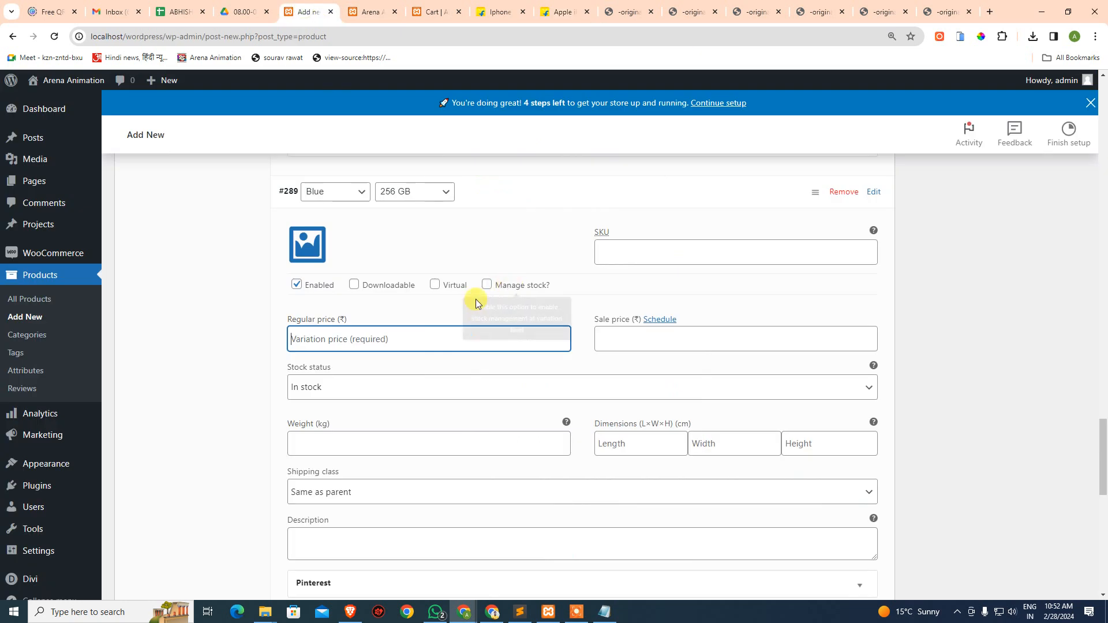
{"action": "type", "text": "89900"}
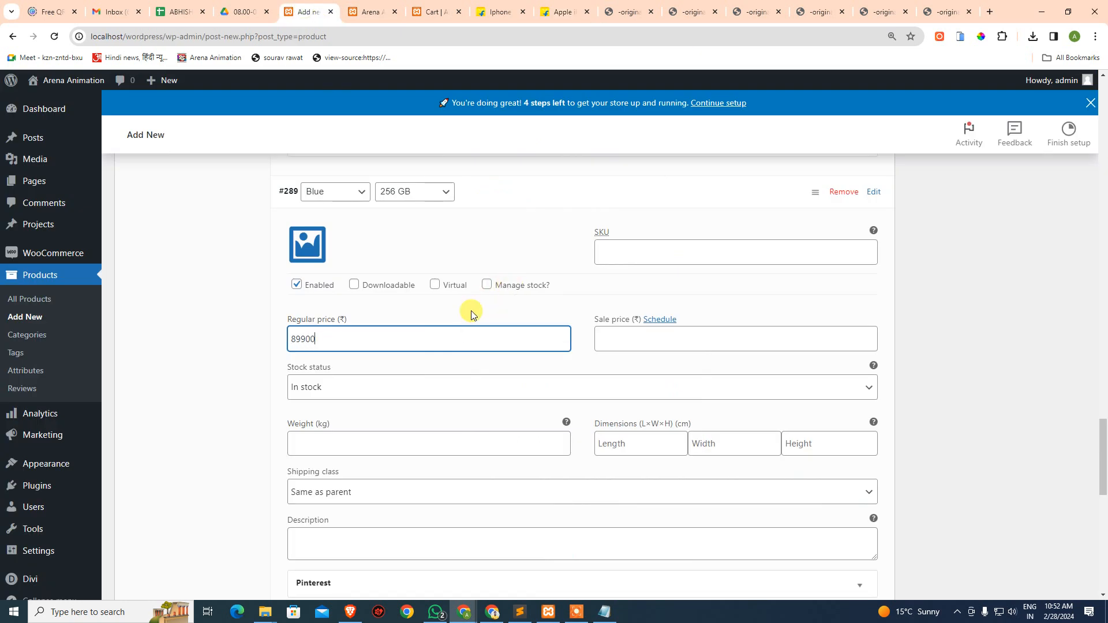
{"action": "key", "text": "Tab"}
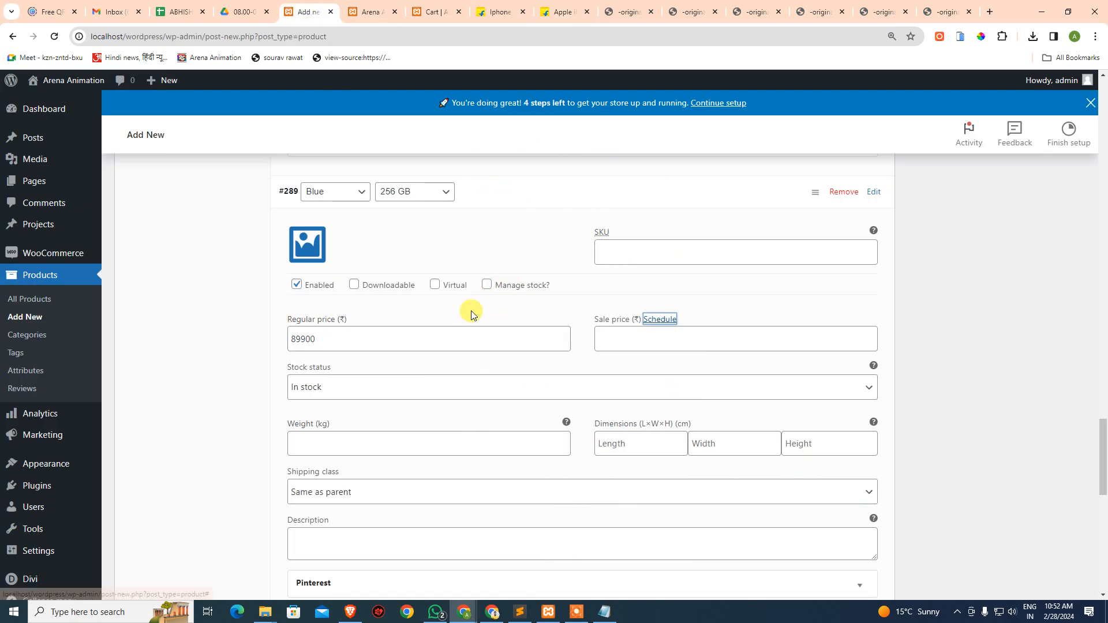
{"action": "left_click", "coordinate": [603, 339]}
{"action": "type", "text": "79999"}
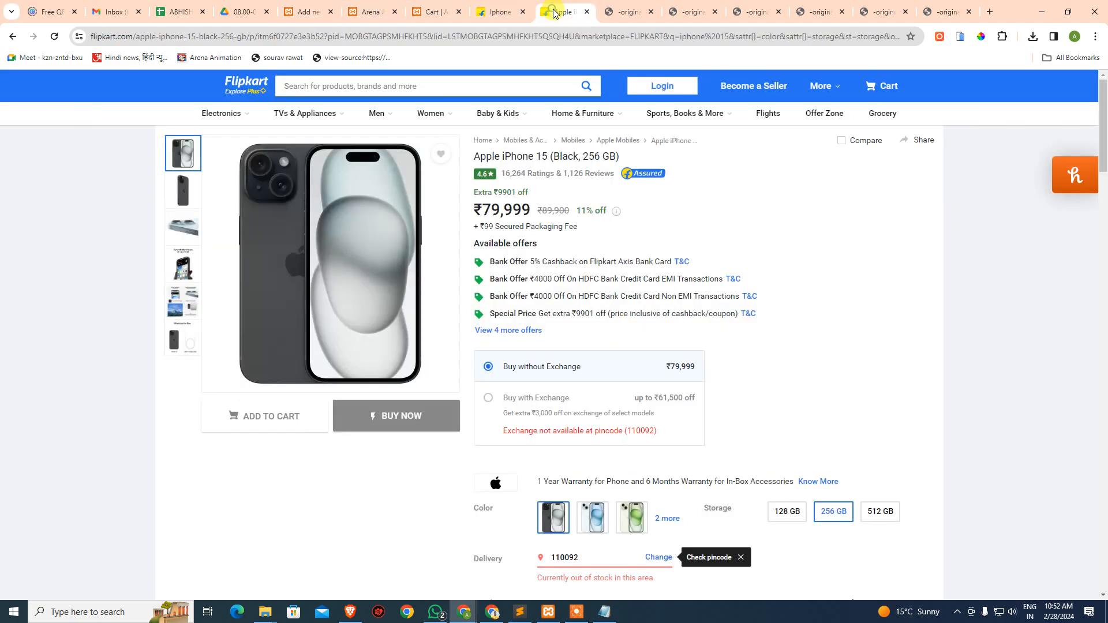
Step: Check the 512 GB iPhone 15 price on Flipkart, and set the Blue 512 GB variation's regular price to 109900 and sale price to 99999
{"action": "left_click", "coordinate": [554, 12]}
{"action": "left_click", "coordinate": [872, 511]}
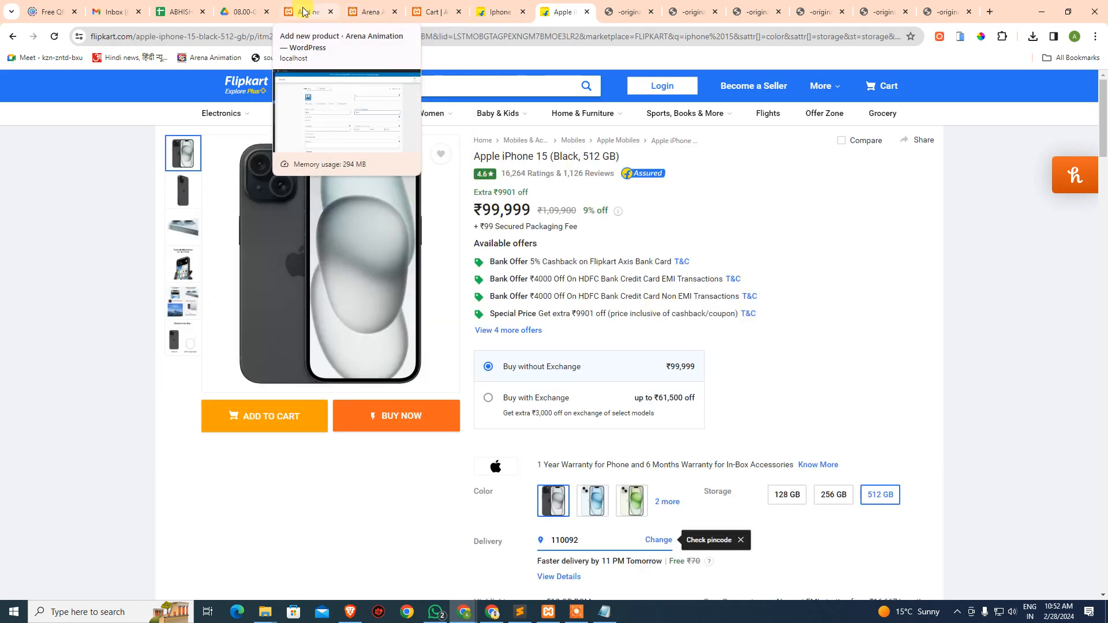
{"action": "left_click", "coordinate": [320, 12]}
{"action": "scroll", "coordinate": [496, 444], "scroll_direction": "down", "scroll_amount": 8}
{"action": "scroll", "coordinate": [894, 227], "scroll_direction": "up", "scroll_amount": 3}
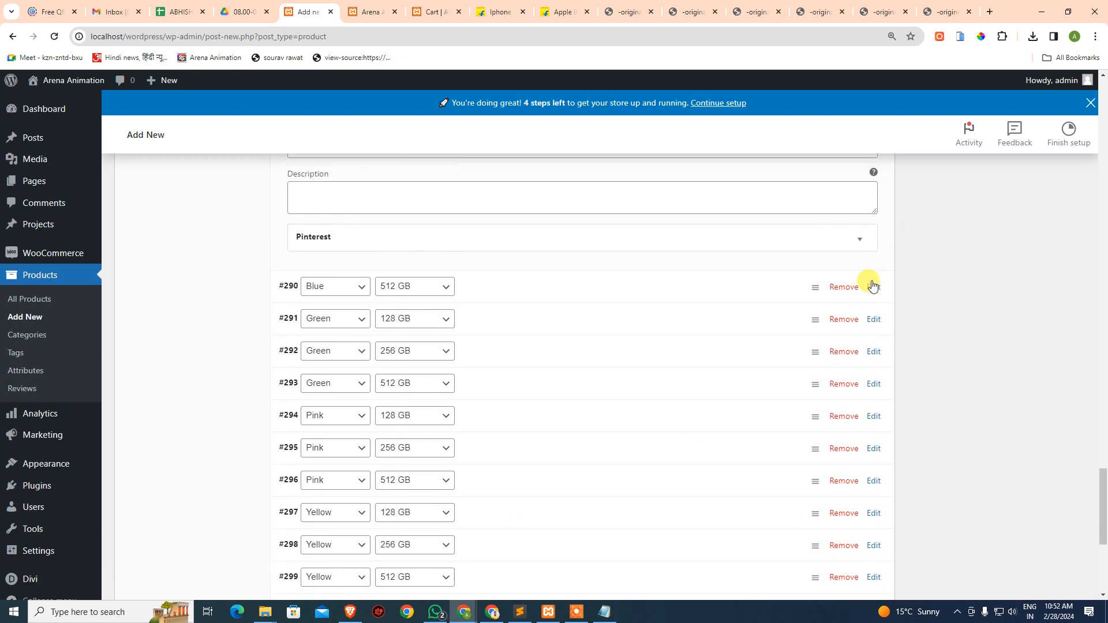
{"action": "left_click", "coordinate": [873, 345]}
{"action": "left_click", "coordinate": [416, 487]}
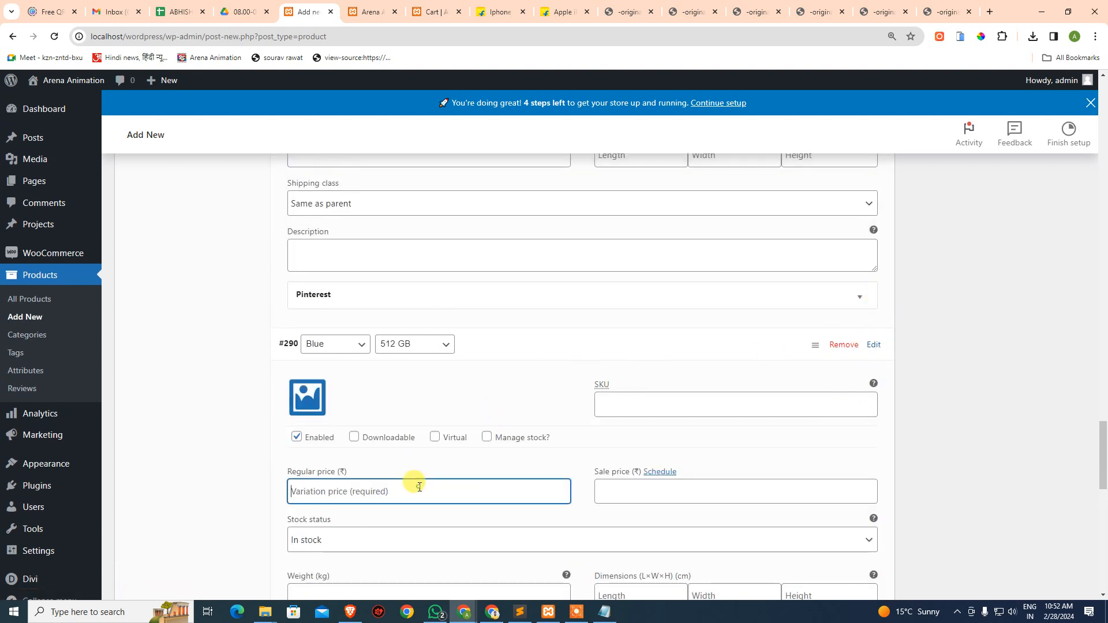
{"action": "type", "text": "109900"}
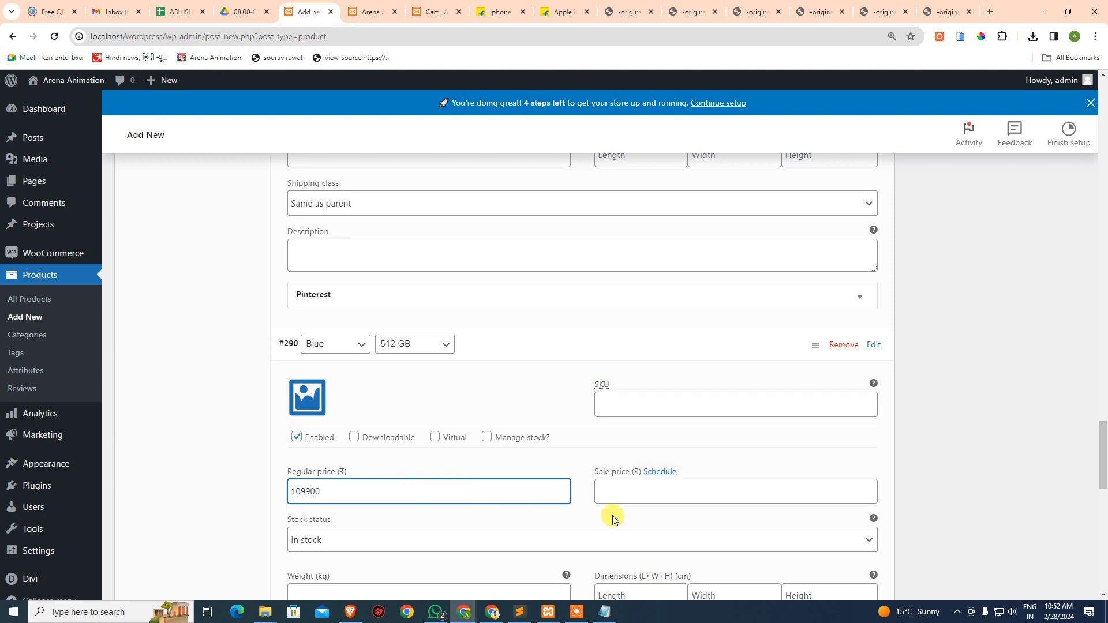
{"action": "left_click", "coordinate": [681, 501]}
{"action": "type", "text": "99999"}
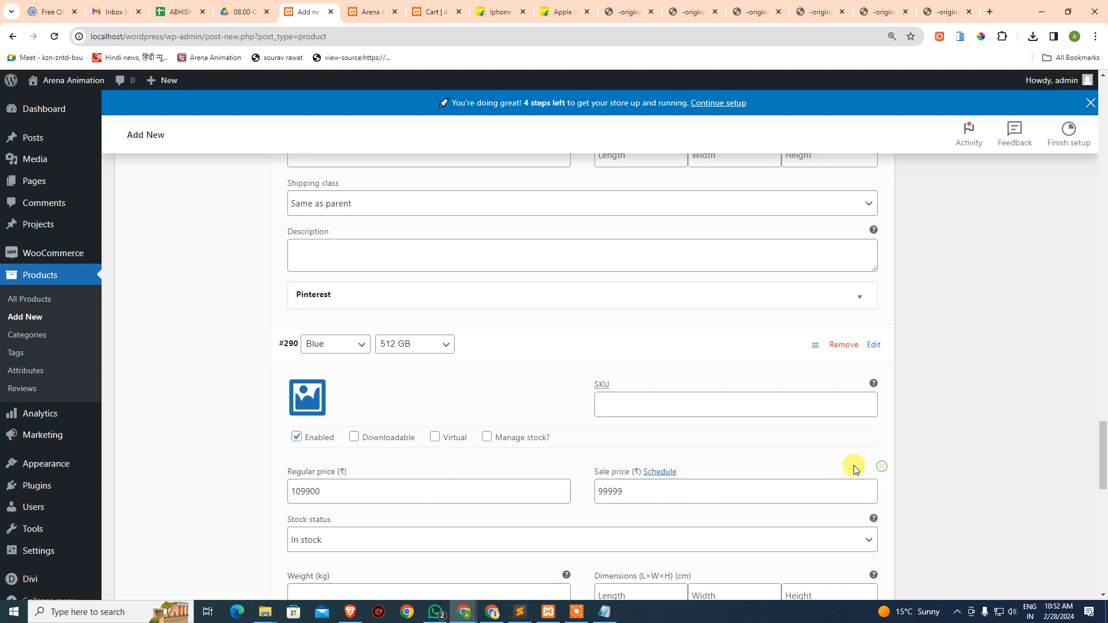
Step: Return to the Black 128 GB variation, and open the black iPhone 15's main product image from Flipkart in its own tab
{"action": "scroll", "coordinate": [510, 431], "scroll_direction": "up", "scroll_amount": 15}
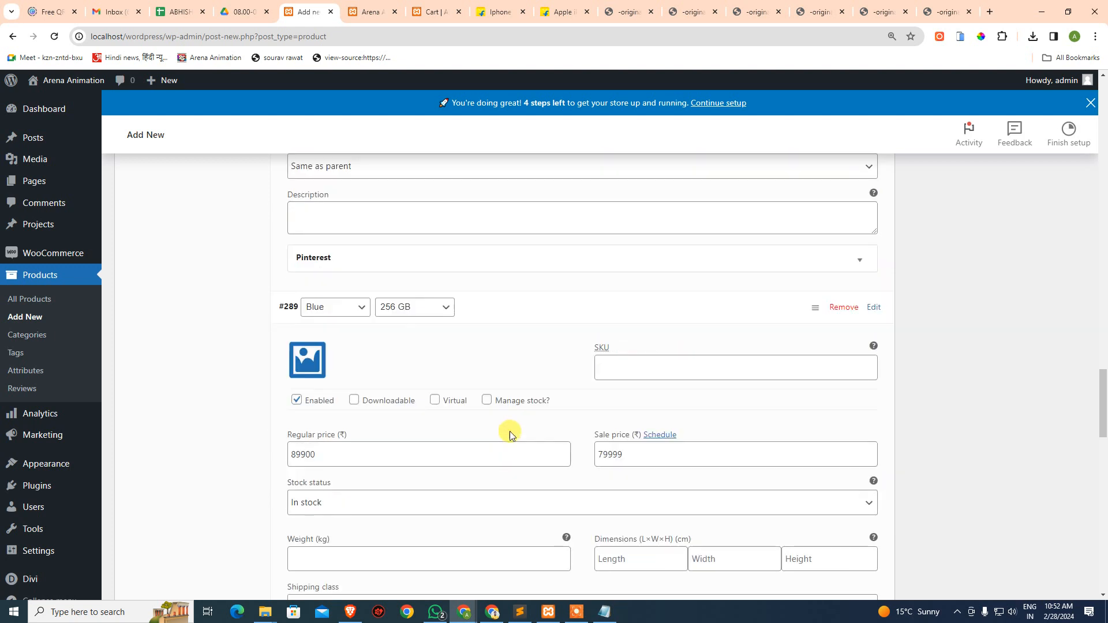
{"action": "scroll", "coordinate": [510, 431], "scroll_direction": "up", "scroll_amount": 20}
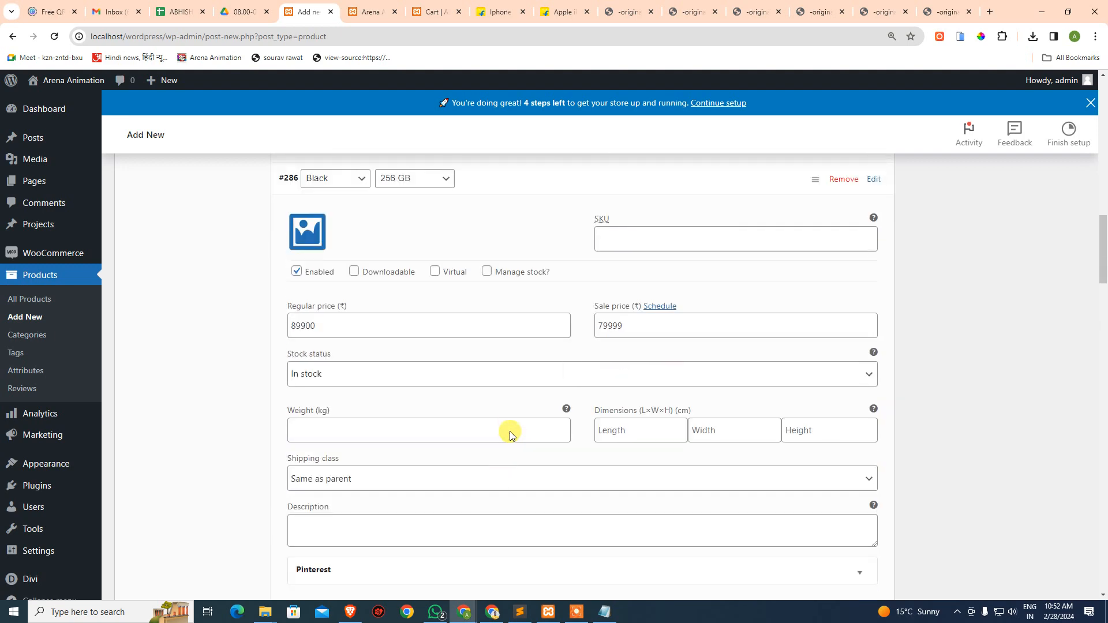
{"action": "scroll", "coordinate": [346, 355], "scroll_direction": "down", "scroll_amount": 3}
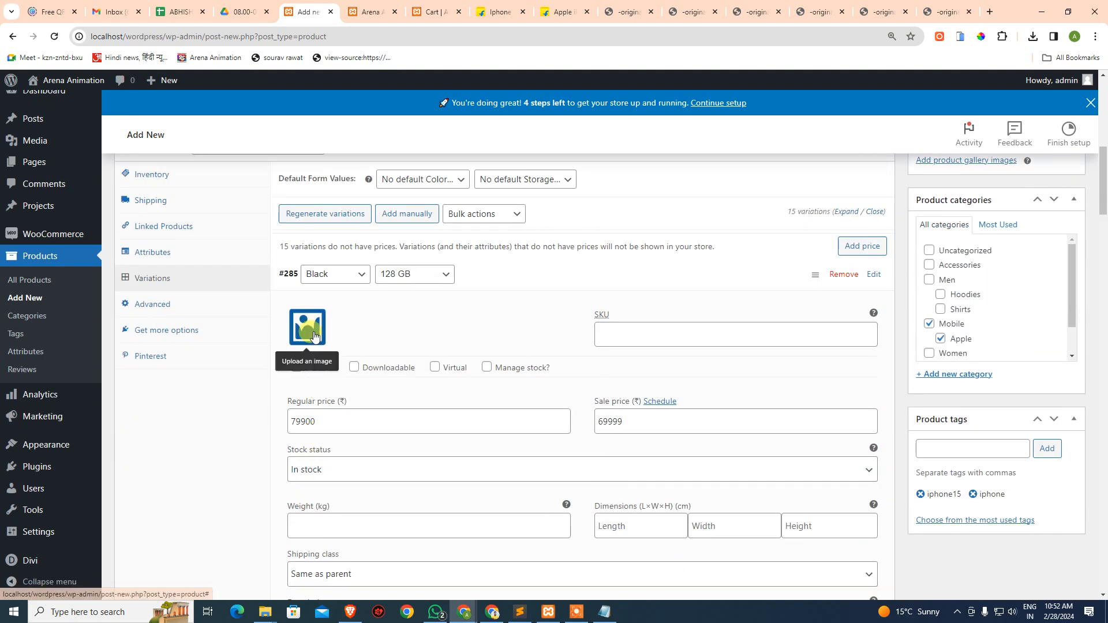
{"action": "scroll", "coordinate": [392, 312], "scroll_direction": "up", "scroll_amount": 1}
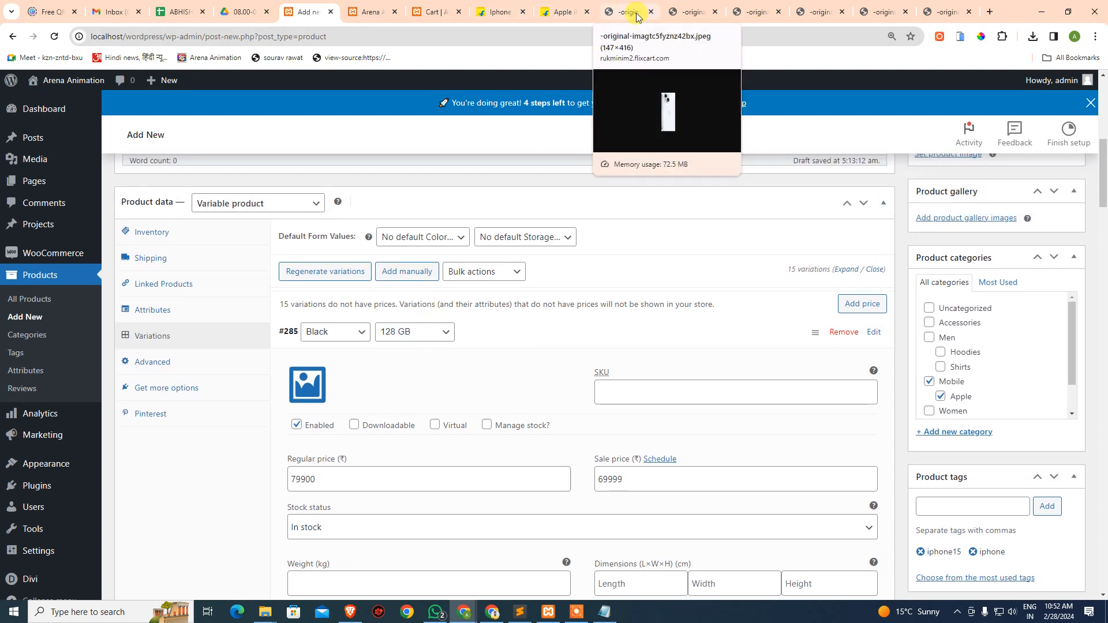
{"action": "left_click", "coordinate": [568, 12]}
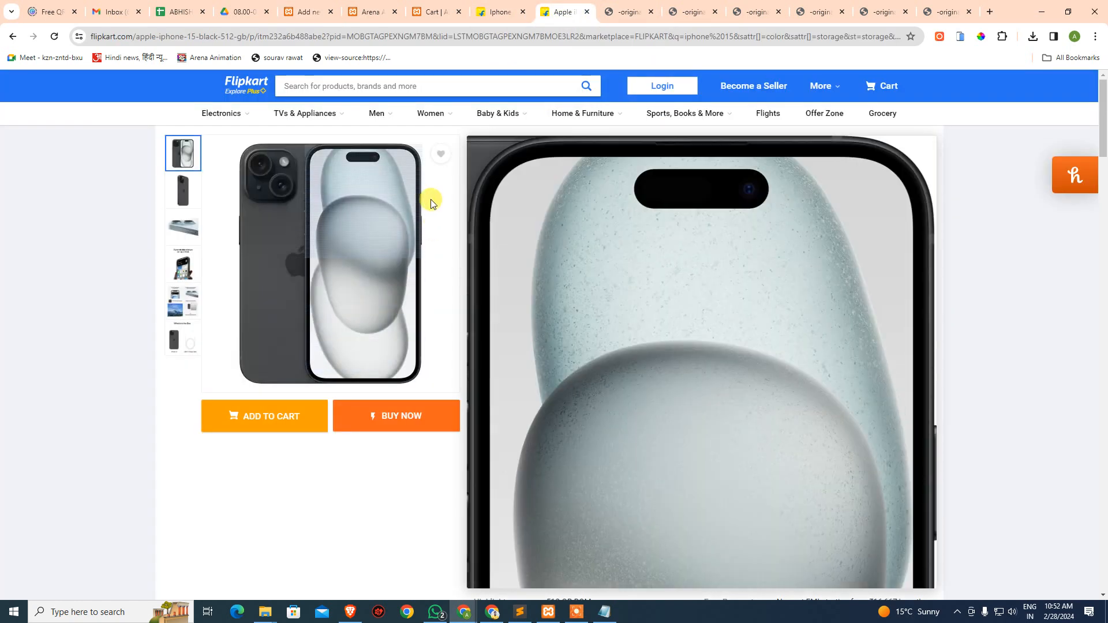
{"action": "scroll", "coordinate": [510, 397], "scroll_direction": "down", "scroll_amount": 2}
{"action": "scroll", "coordinate": [510, 398], "scroll_direction": "up", "scroll_amount": 1}
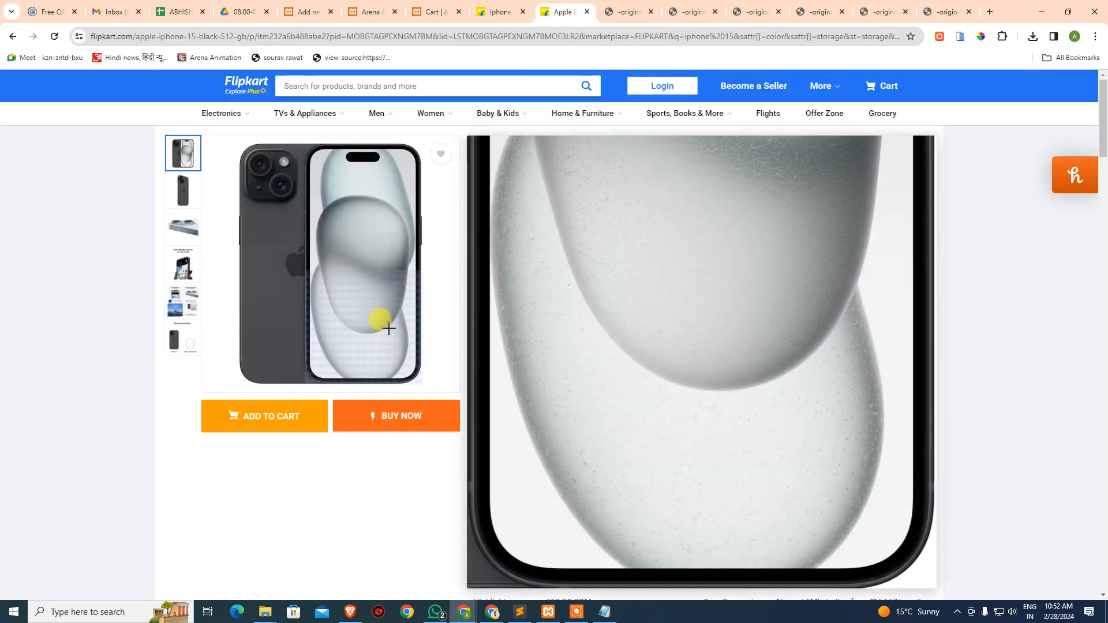
{"action": "right_click", "coordinate": [387, 306]}
{"action": "left_click", "coordinate": [445, 317]}
{"action": "key", "text": "ctrl+Tab"}
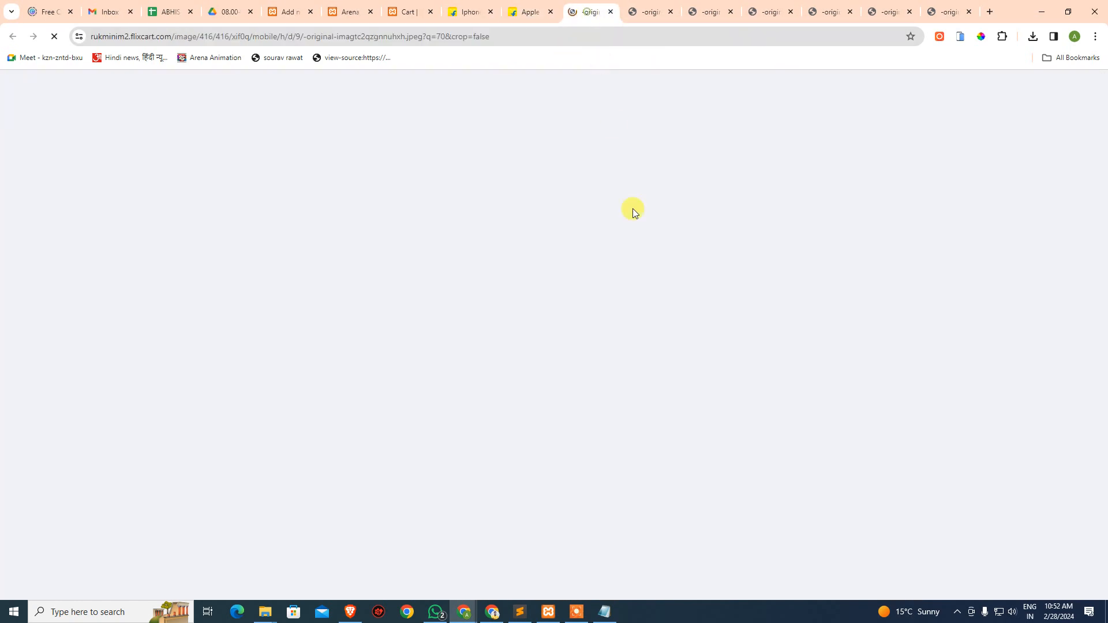
Step: Remove the ?q=70&crop=false query from the black iPhone image's address and copy the remaining .jpeg URL
{"action": "left_click_drag", "start_coordinate": [425, 36], "coordinate": [652, 61]}
{"action": "key", "text": "BackSpace"}
{"action": "key", "text": "ctrl+a"}
{"action": "key", "text": "ctrl+c"}
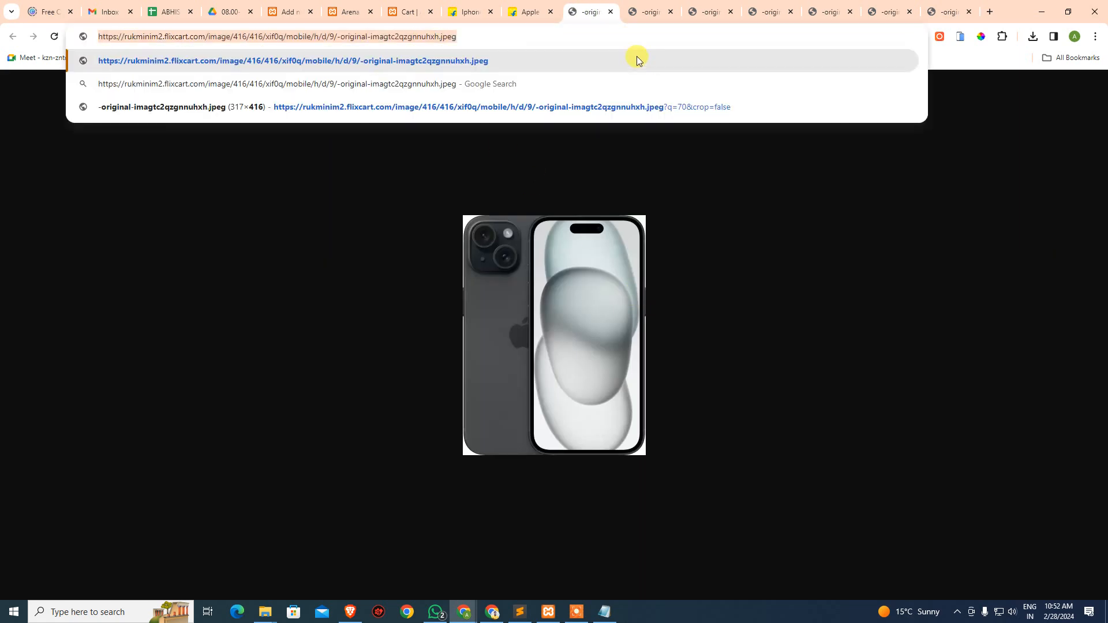
Step: Upload the black iPhone image from the copied URL and set it as the Black 128 GB variation's image
{"action": "left_click", "coordinate": [300, 9]}
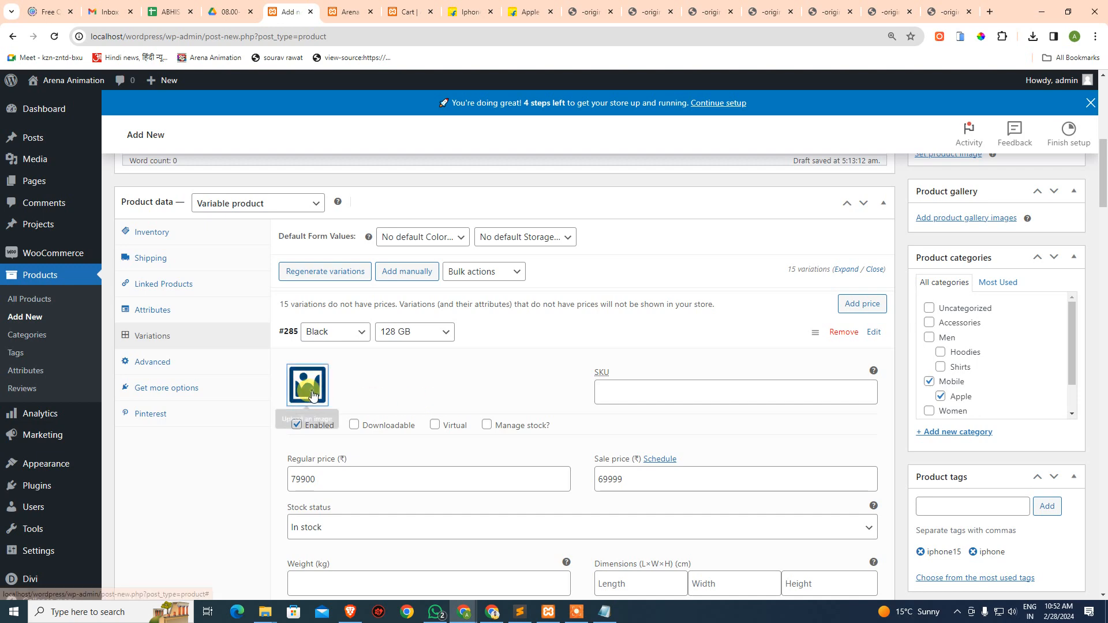
{"action": "left_click", "coordinate": [306, 384]}
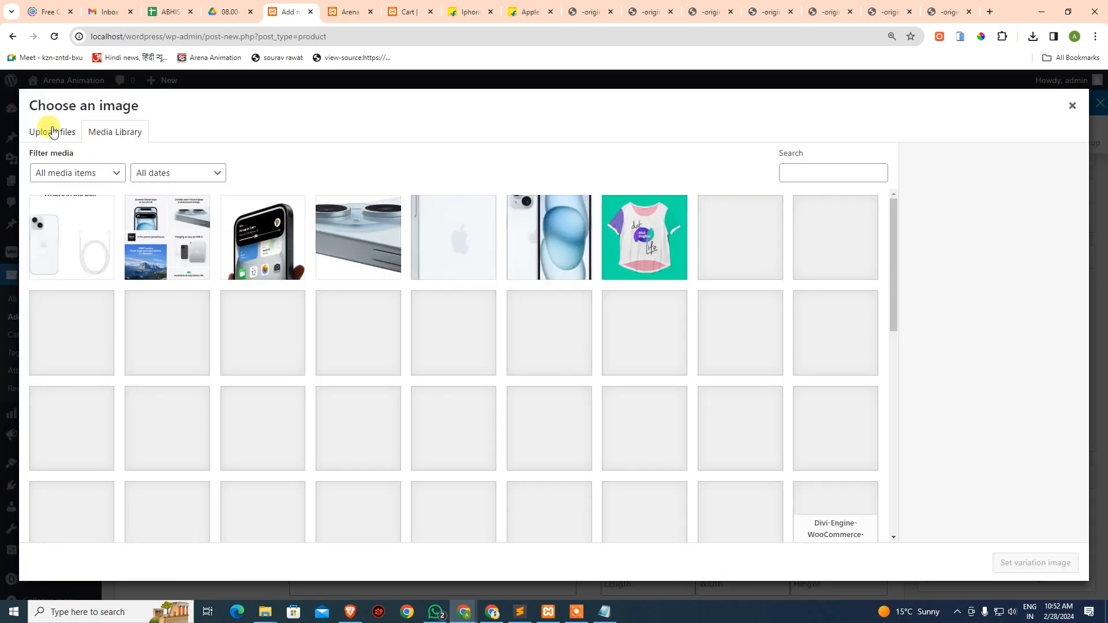
{"action": "left_click", "coordinate": [50, 129]}
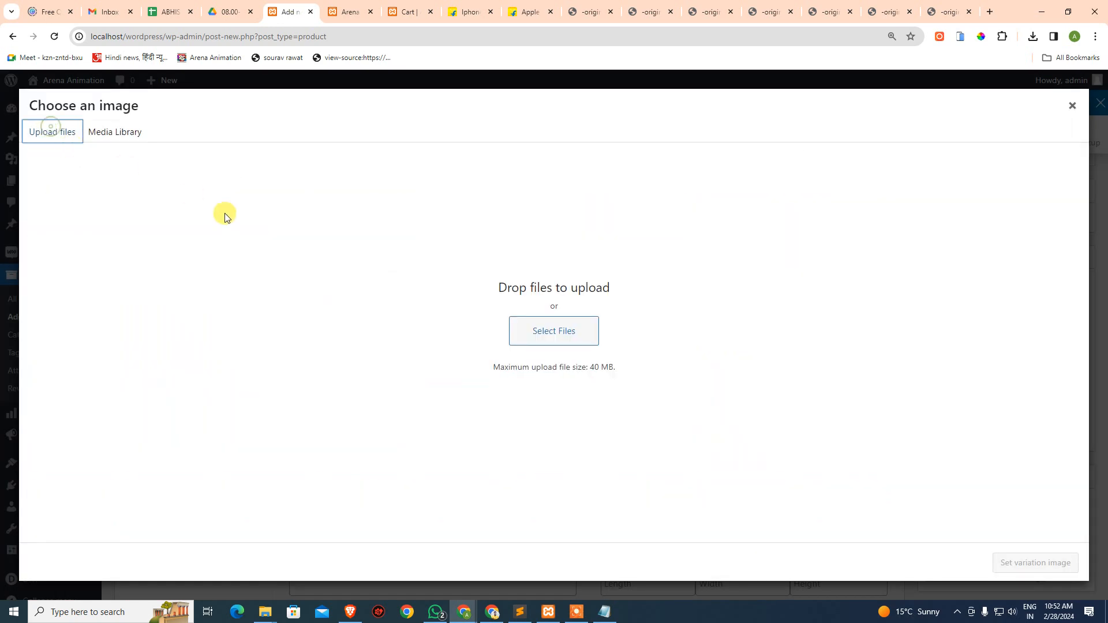
{"action": "left_click", "coordinate": [525, 329]}
{"action": "key", "text": "ctrl+v"}
{"action": "key", "text": "Return"}
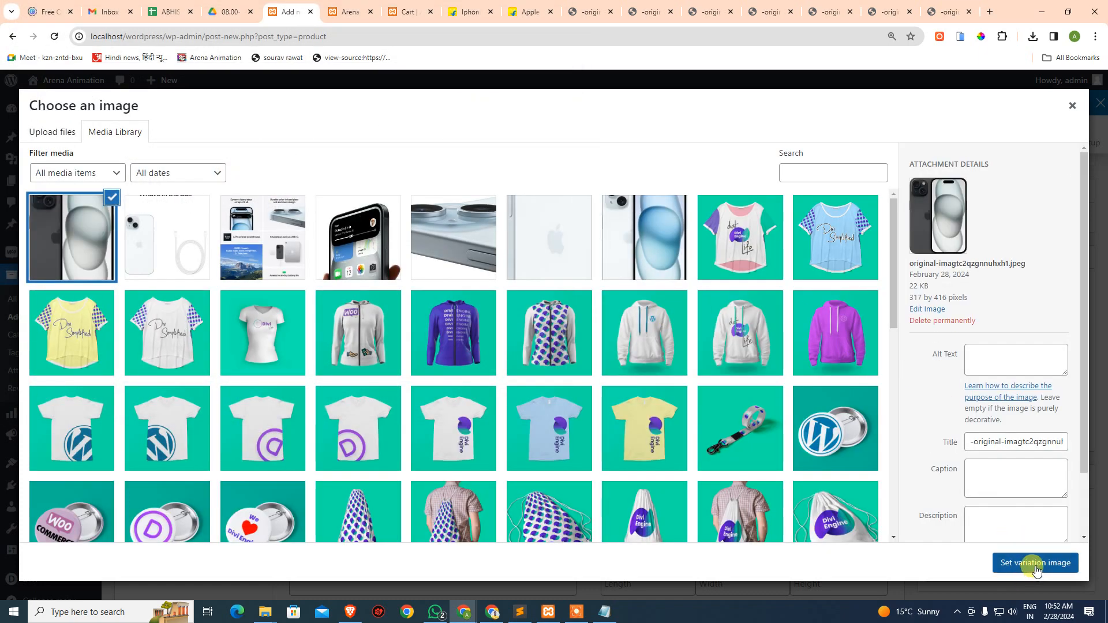
{"action": "left_click", "coordinate": [1033, 564]}
Step: Set the uploaded black iPhone picture from the media library as the Black 256 GB variation's image
{"action": "scroll", "coordinate": [577, 404], "scroll_direction": "down", "scroll_amount": 9}
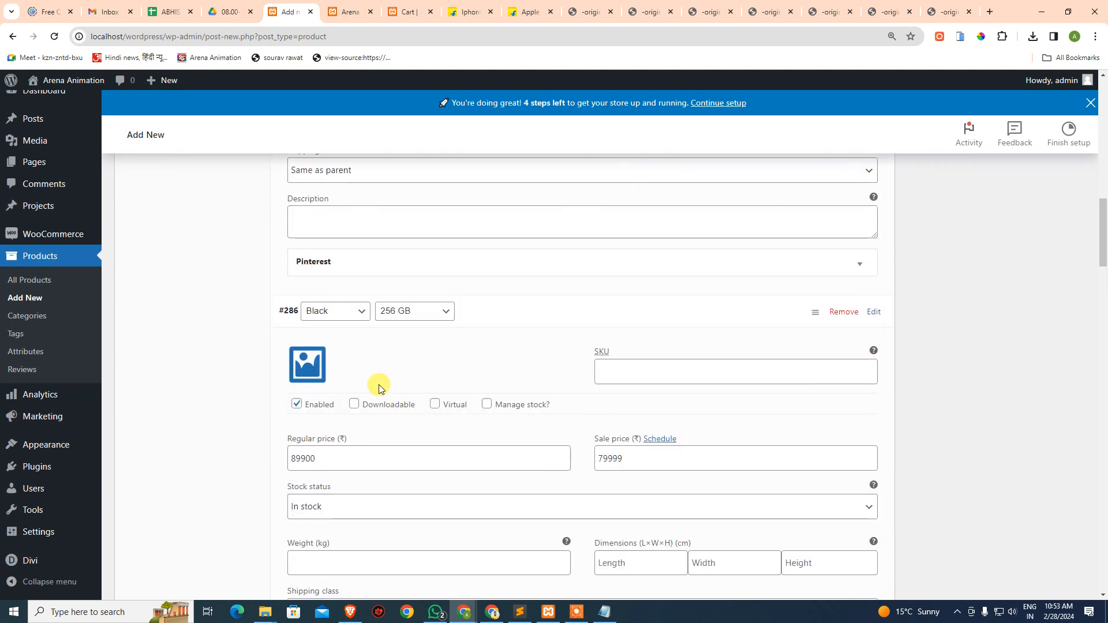
{"action": "left_click", "coordinate": [323, 374]}
{"action": "left_click", "coordinate": [104, 249]}
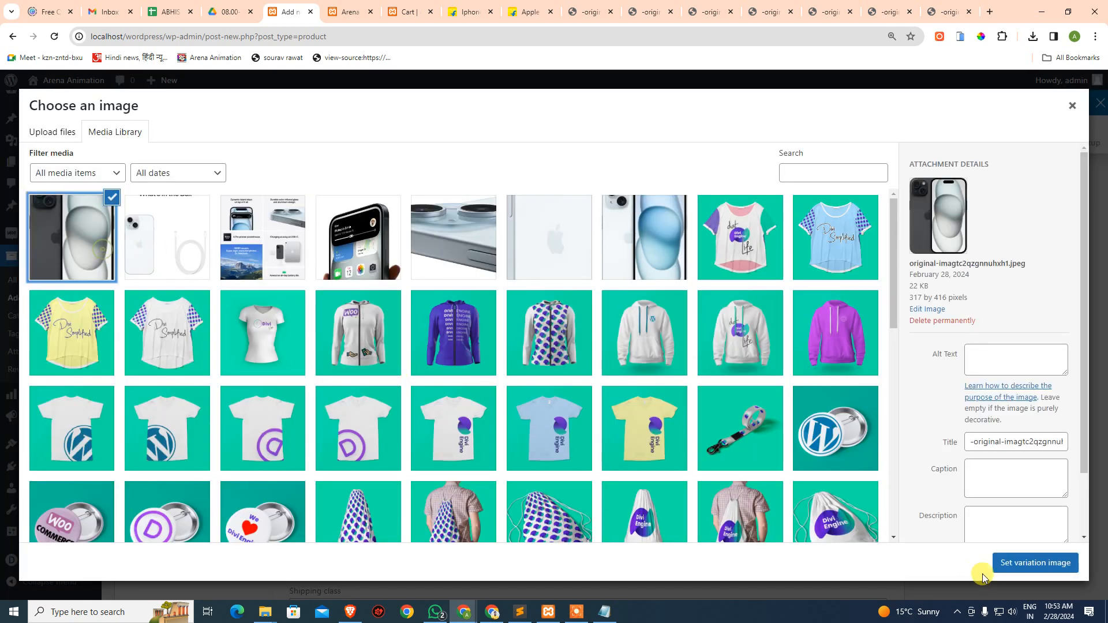
{"action": "left_click", "coordinate": [1033, 563]}
Step: Assign the same black iPhone picture from the media library to the Black 512 GB variation
{"action": "scroll", "coordinate": [389, 415], "scroll_direction": "down", "scroll_amount": 7}
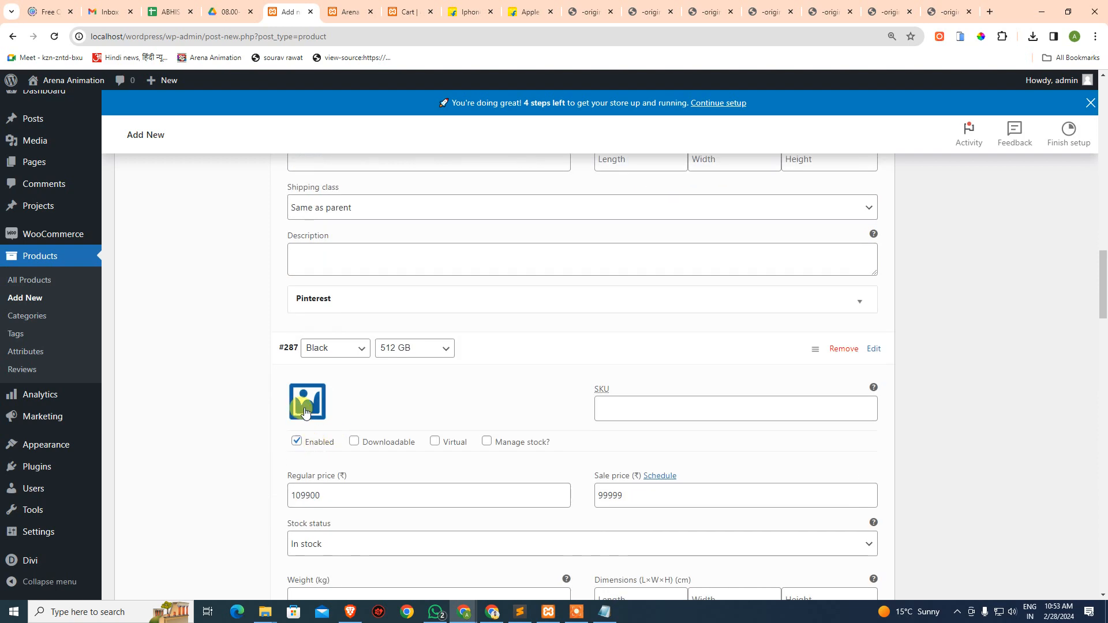
{"action": "left_click", "coordinate": [307, 403]}
{"action": "left_click", "coordinate": [96, 240]}
{"action": "left_click", "coordinate": [1016, 563]}
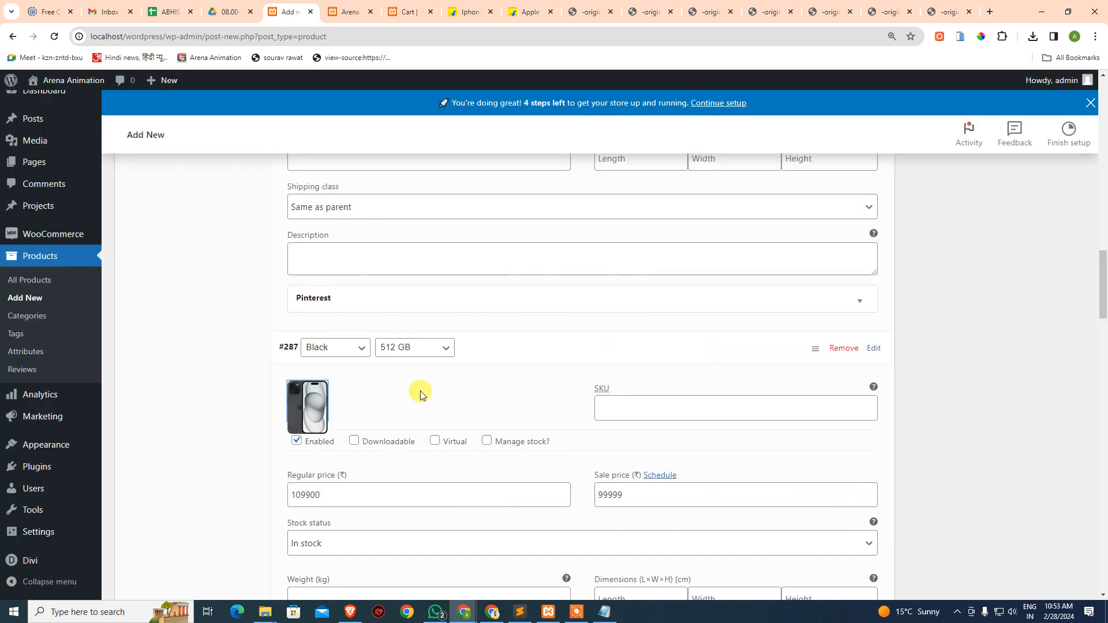
Step: Set the existing blue iPhone front-and-back picture from the media library as the Blue 128 GB variation's image
{"action": "scroll", "coordinate": [392, 410], "scroll_direction": "down", "scroll_amount": 7}
{"action": "left_click", "coordinate": [309, 446]}
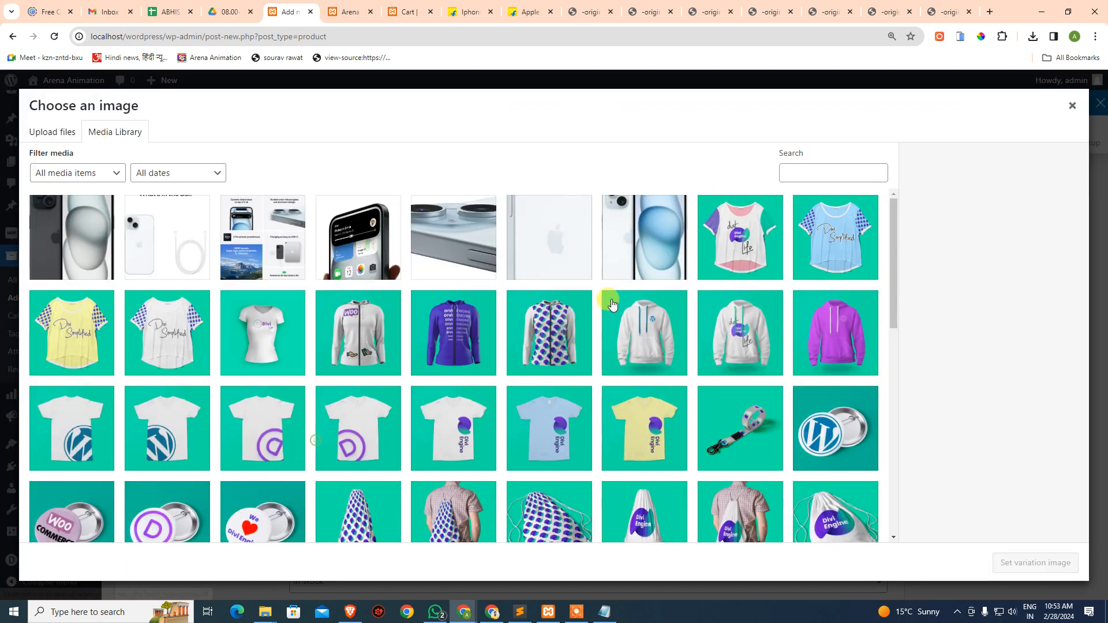
{"action": "left_click", "coordinate": [52, 132]}
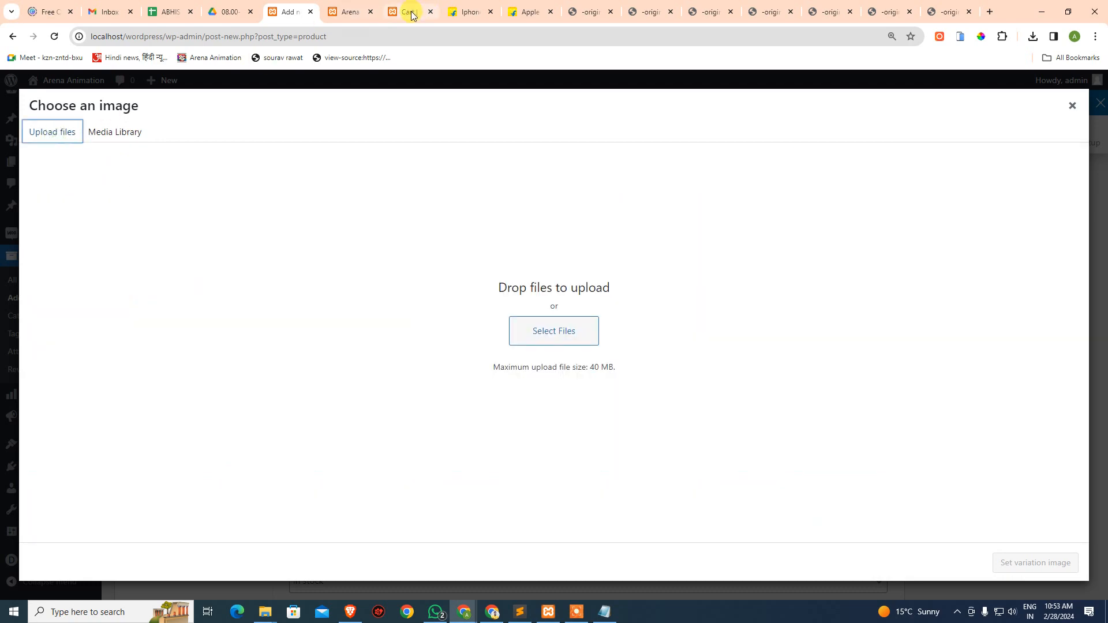
{"action": "left_click", "coordinate": [530, 13]}
{"action": "left_click", "coordinate": [595, 507]}
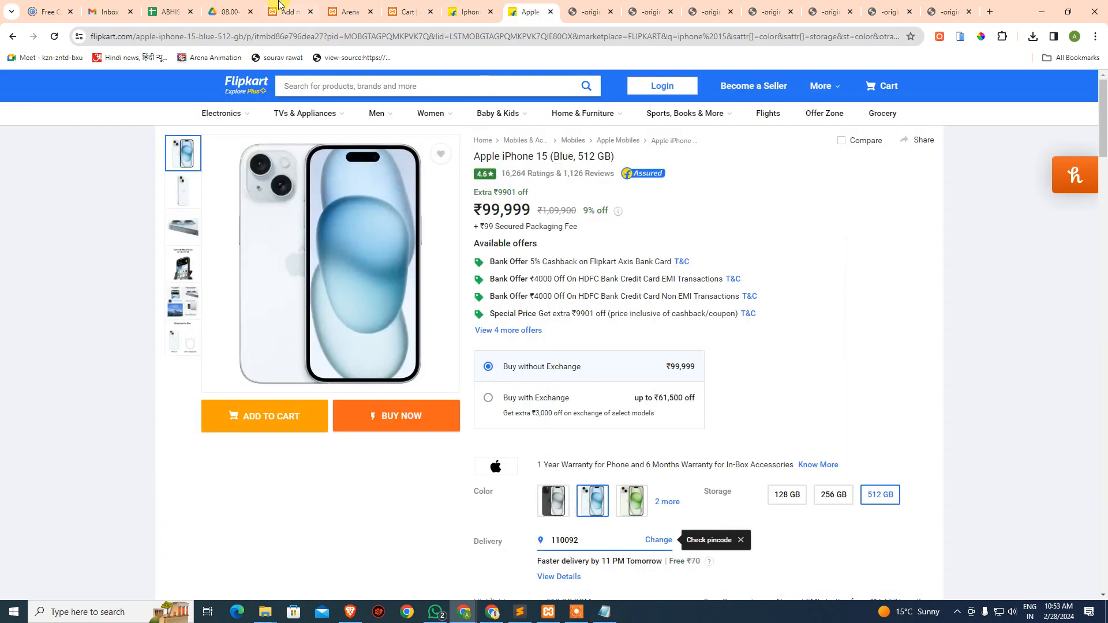
{"action": "left_click", "coordinate": [276, 9]}
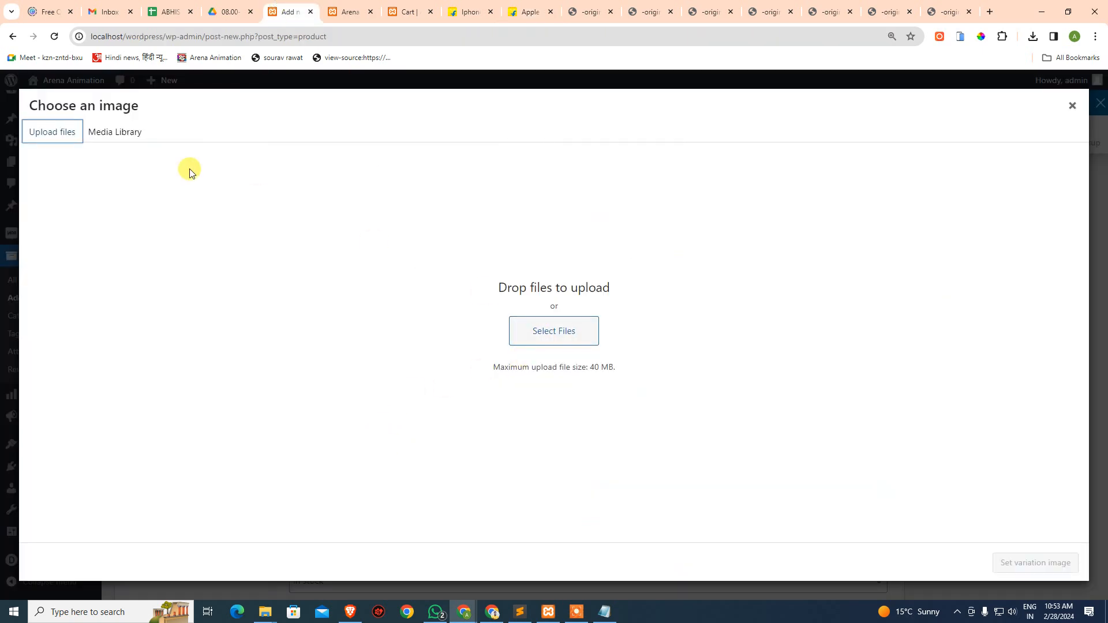
{"action": "left_click", "coordinate": [99, 128]}
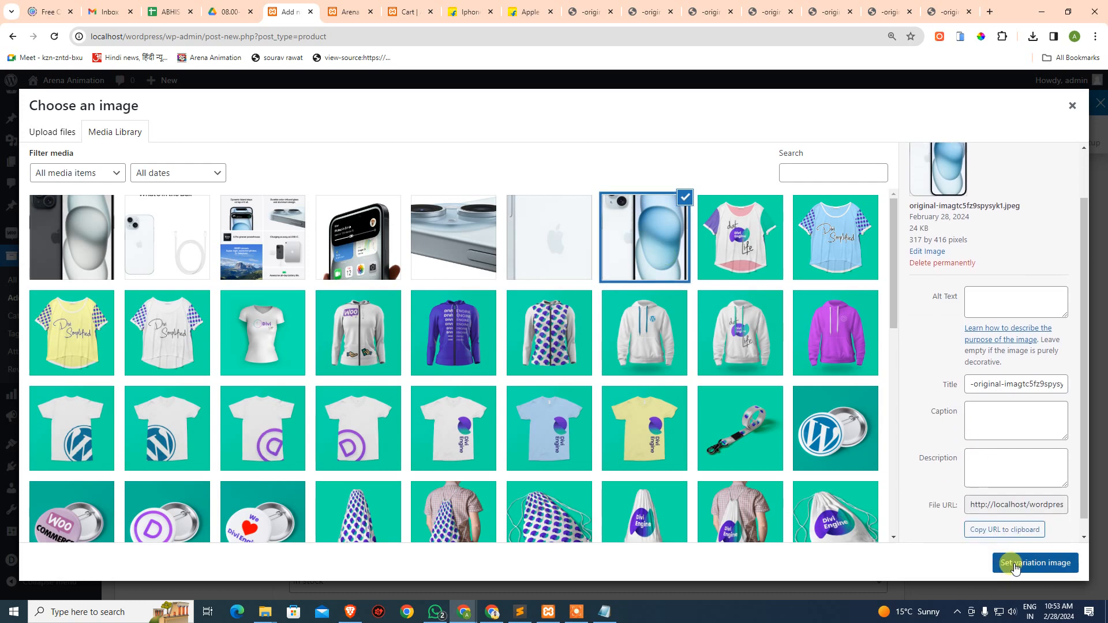
{"action": "left_click", "coordinate": [1005, 562]}
Step: Assign the same blue iPhone picture from the media library to the Blue 256 GB variation
{"action": "scroll", "coordinate": [404, 422], "scroll_direction": "down", "scroll_amount": 7}
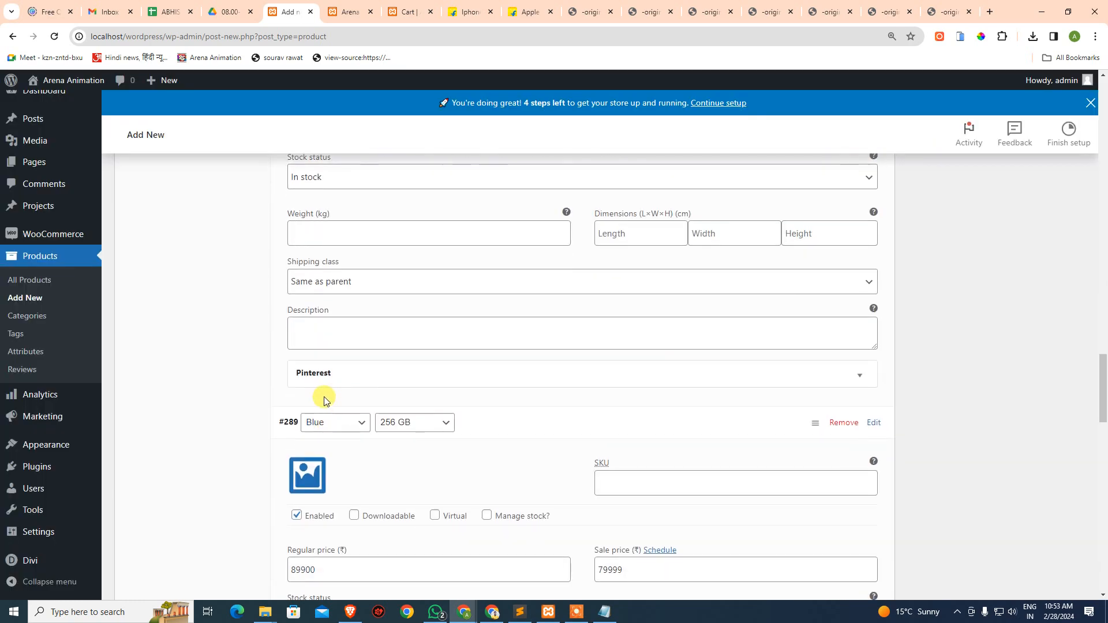
{"action": "left_click", "coordinate": [307, 475]}
{"action": "left_click", "coordinate": [619, 242]}
{"action": "left_click", "coordinate": [1004, 562]}
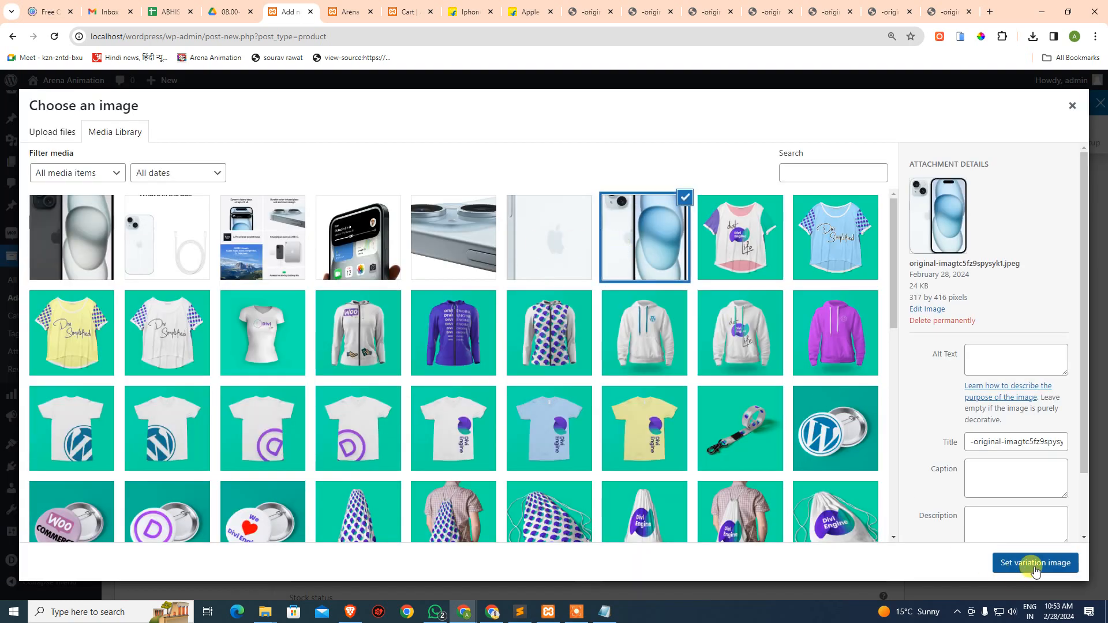
Step: Use the blue iPhone picture from the media library as the Blue 512 GB variation's image
{"action": "scroll", "coordinate": [285, 403], "scroll_direction": "down", "scroll_amount": 5}
{"action": "scroll", "coordinate": [339, 434], "scroll_direction": "down", "scroll_amount": 3}
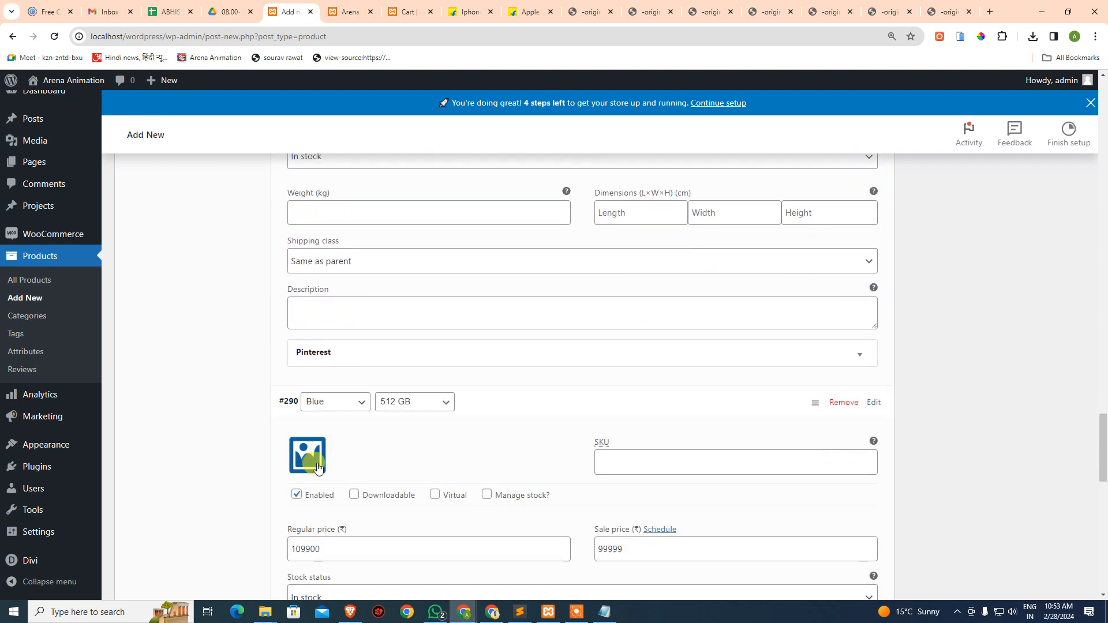
{"action": "left_click", "coordinate": [312, 456]}
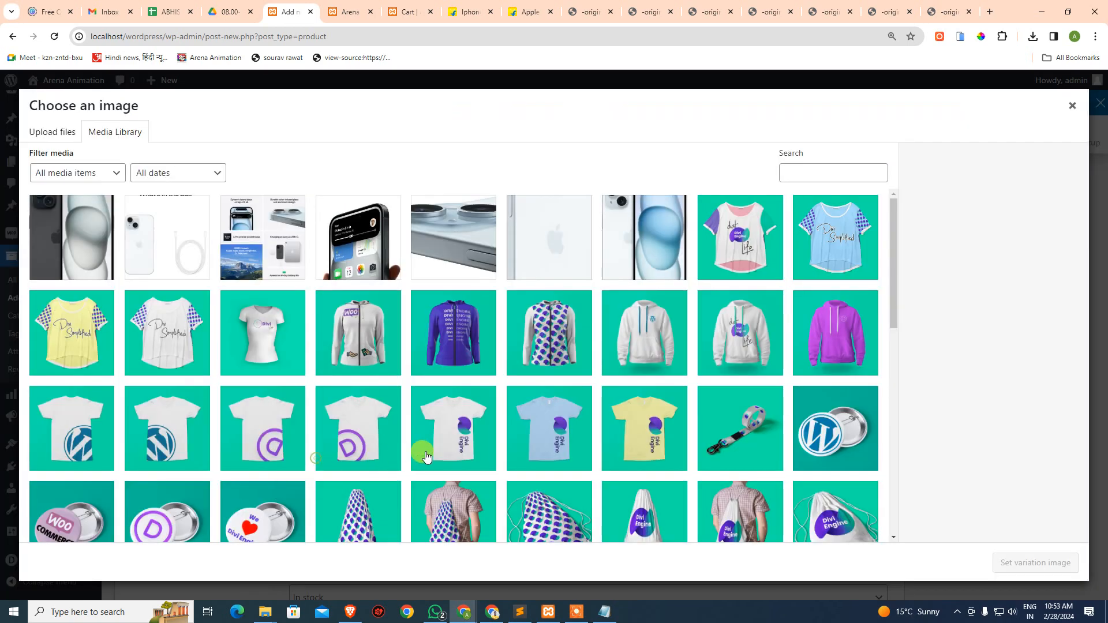
{"action": "left_click", "coordinate": [649, 257]}
{"action": "left_click", "coordinate": [1004, 563]}
Step: Expand the Green 128 GB variation and collapse all the Black and Blue variations above it
{"action": "scroll", "coordinate": [371, 314], "scroll_direction": "down", "scroll_amount": 8}
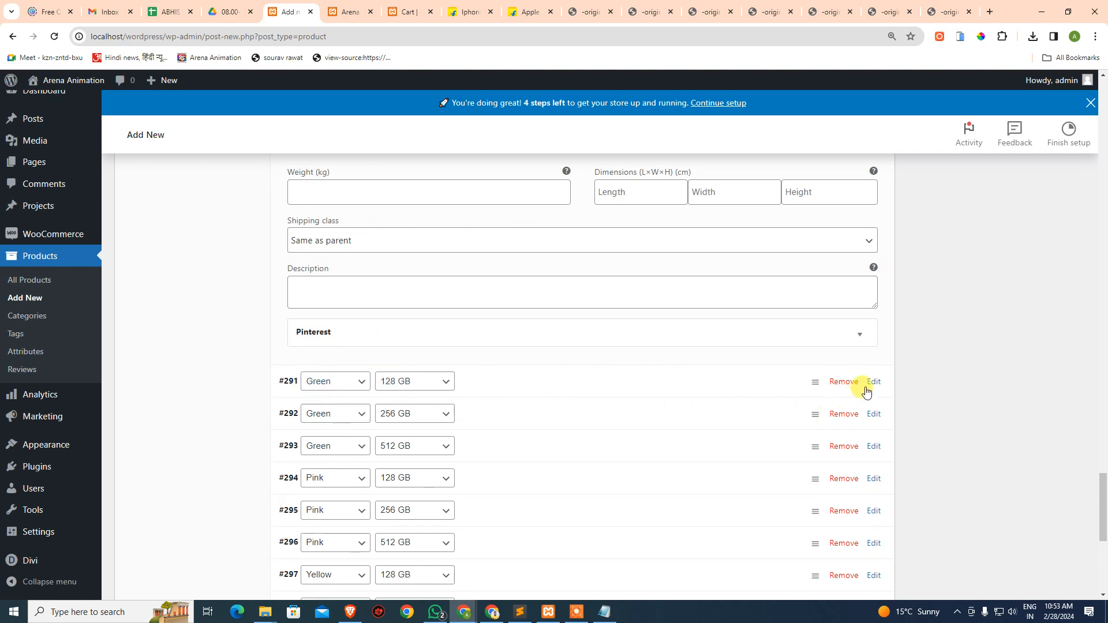
{"action": "left_click", "coordinate": [490, 378]}
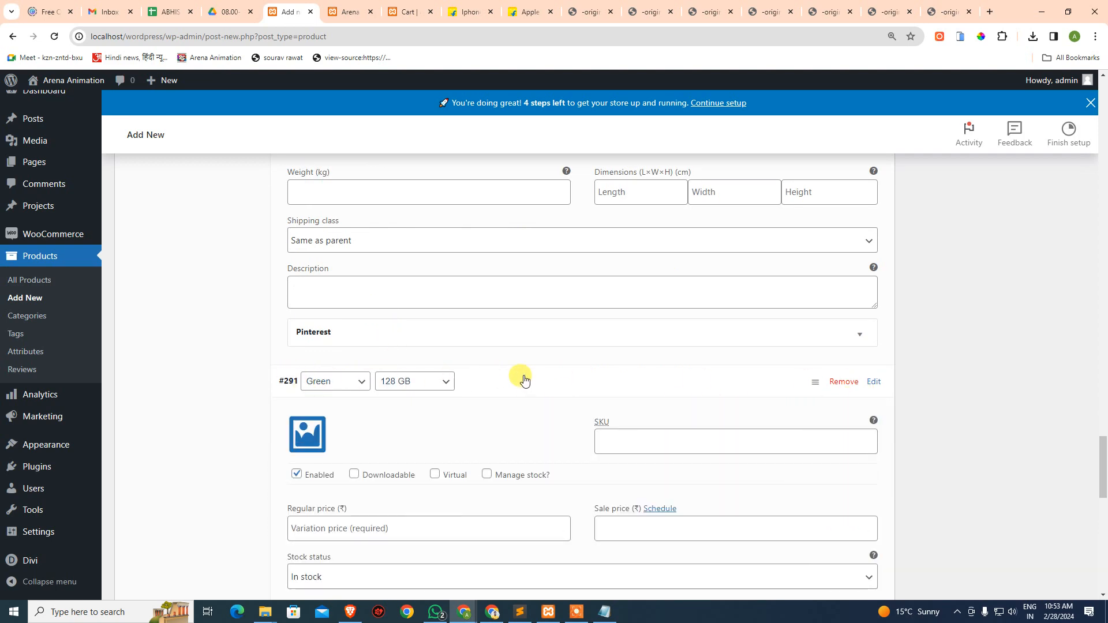
{"action": "scroll", "coordinate": [524, 378], "scroll_direction": "up", "scroll_amount": 20}
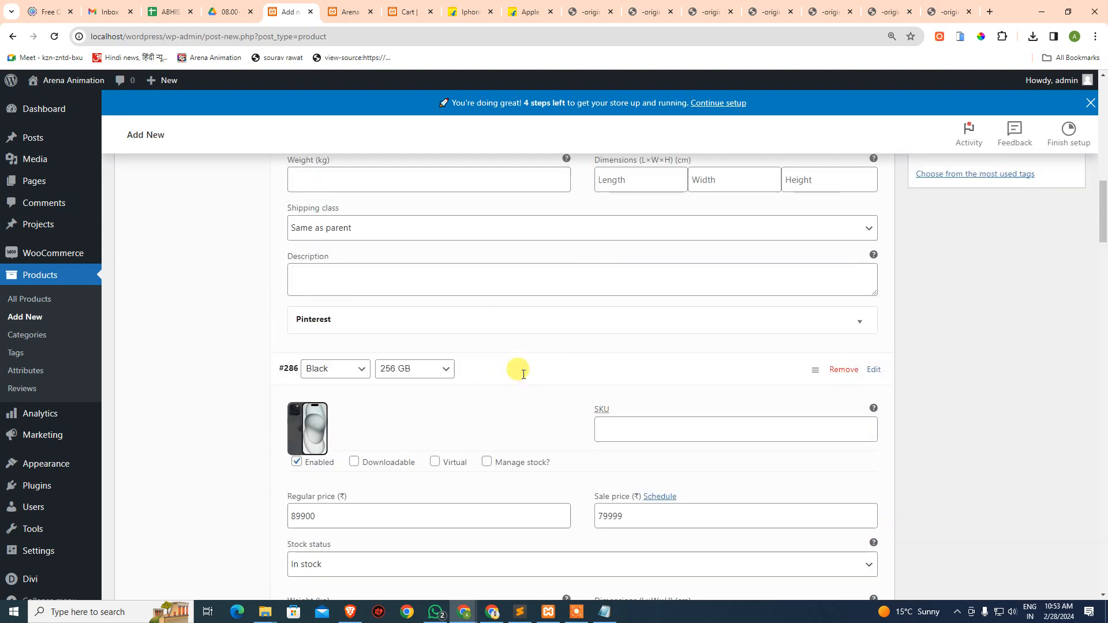
{"action": "scroll", "coordinate": [519, 369], "scroll_direction": "up", "scroll_amount": 10}
{"action": "scroll", "coordinate": [531, 381], "scroll_direction": "down", "scroll_amount": 3}
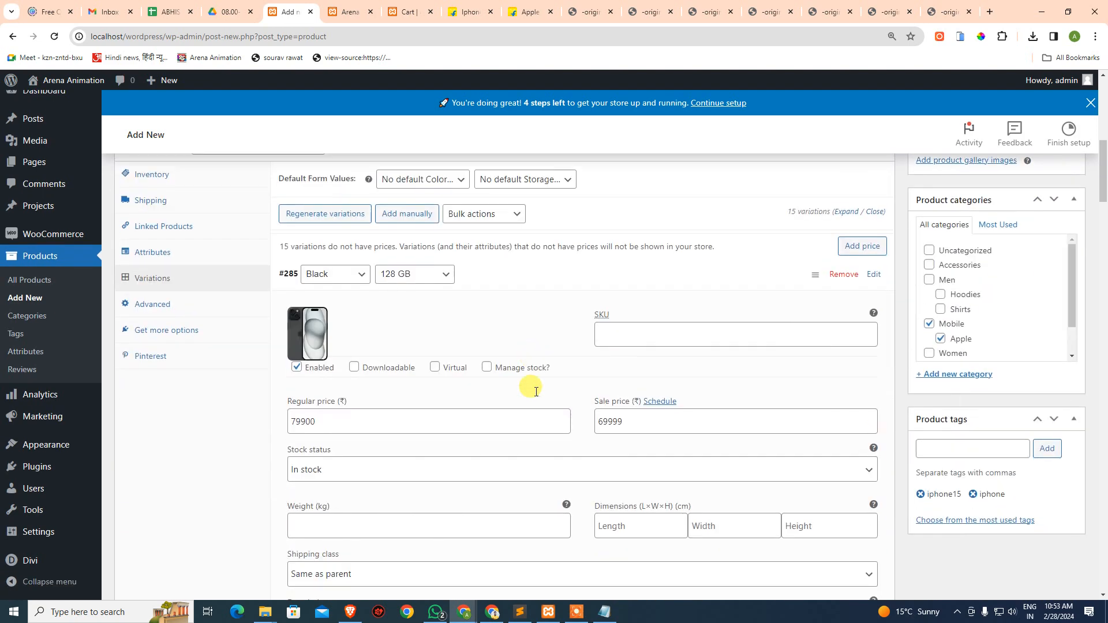
{"action": "left_click", "coordinate": [524, 273]}
{"action": "left_click", "coordinate": [517, 306]}
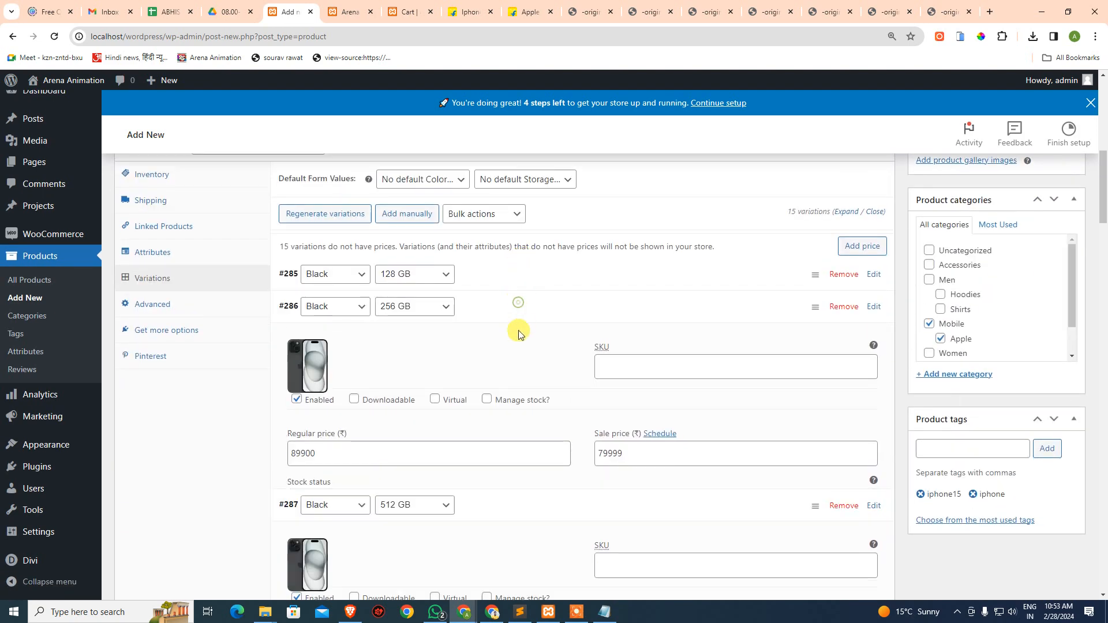
{"action": "left_click", "coordinate": [516, 341]}
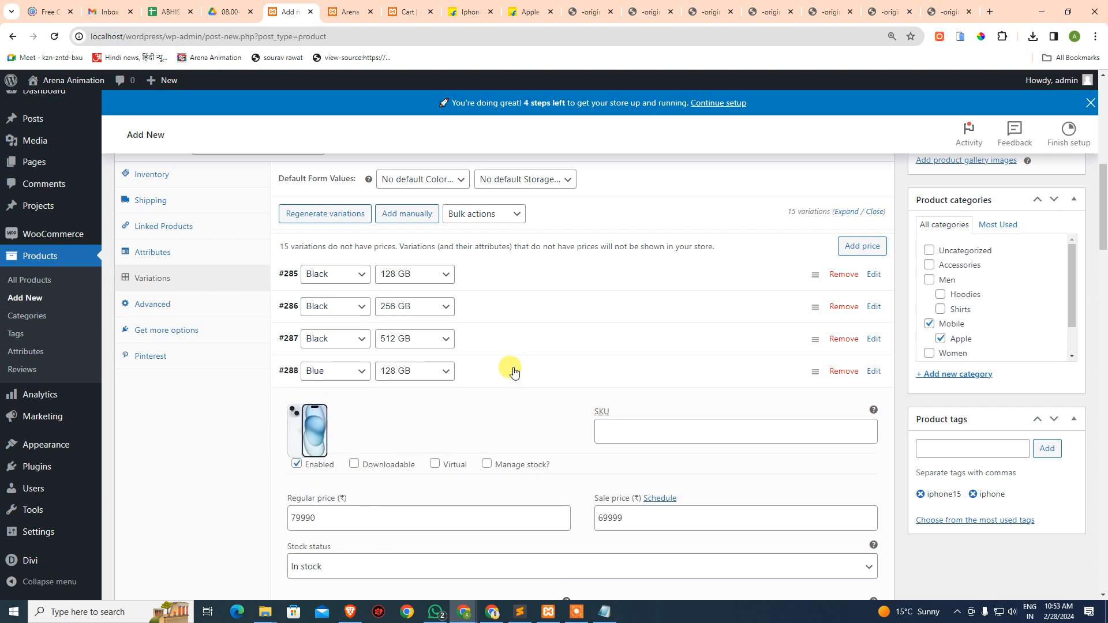
{"action": "left_click", "coordinate": [514, 372]}
{"action": "left_click", "coordinate": [517, 404]}
{"action": "scroll", "coordinate": [521, 403], "scroll_direction": "down", "scroll_amount": 2}
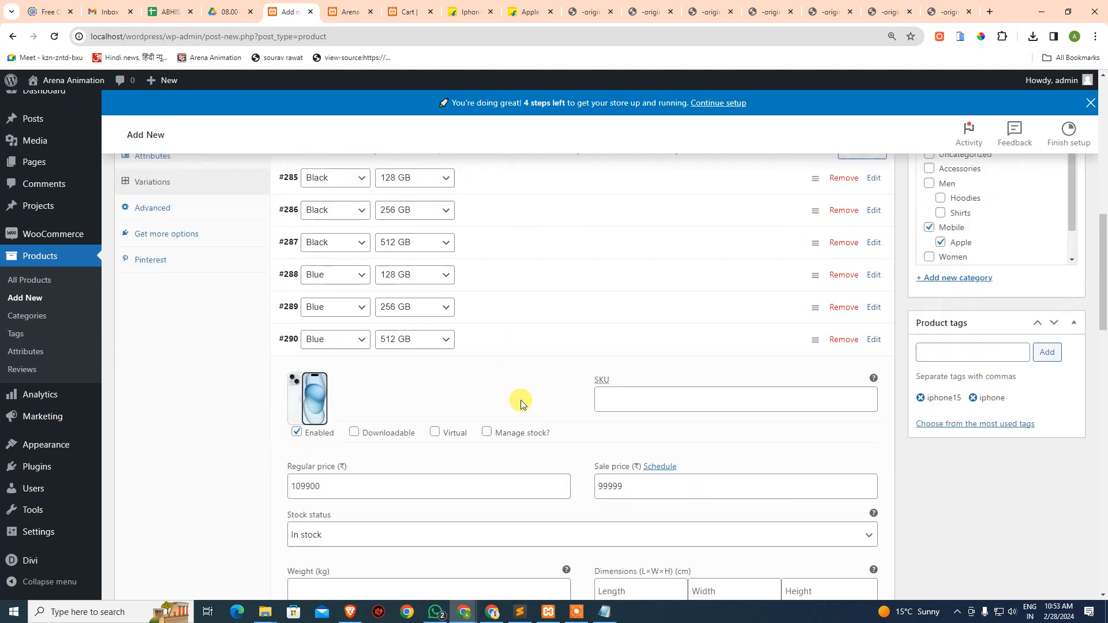
{"action": "scroll", "coordinate": [520, 402], "scroll_direction": "down", "scroll_amount": 2}
{"action": "left_click", "coordinate": [514, 216]}
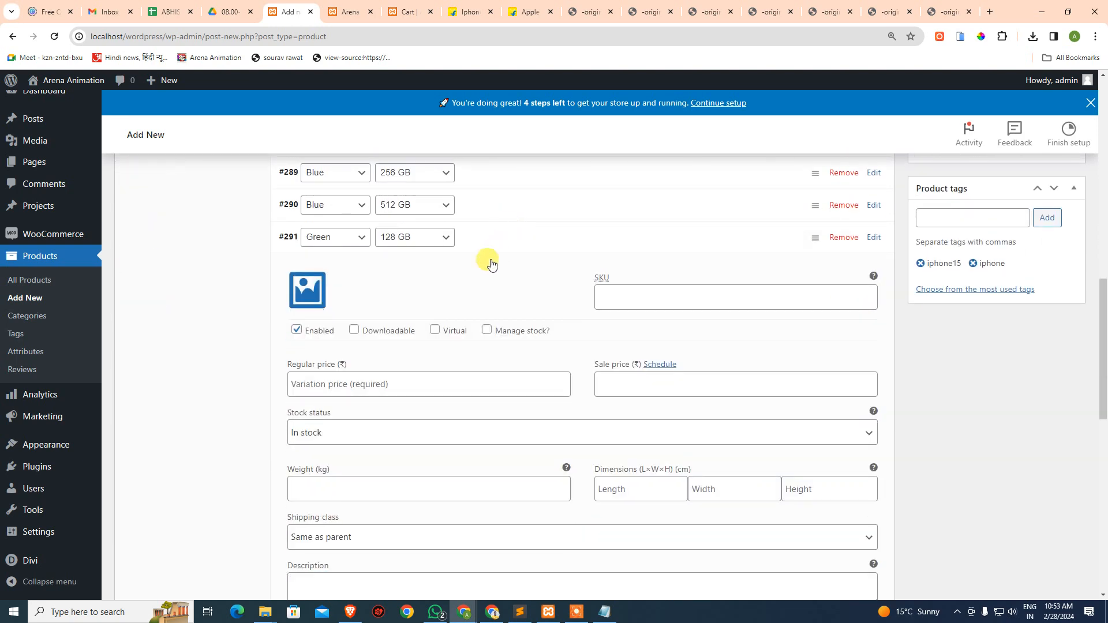
Step: Switch the Flipkart iPhone 15 page to the Green color and open its main image in a new tab
{"action": "left_click", "coordinate": [509, 22]}
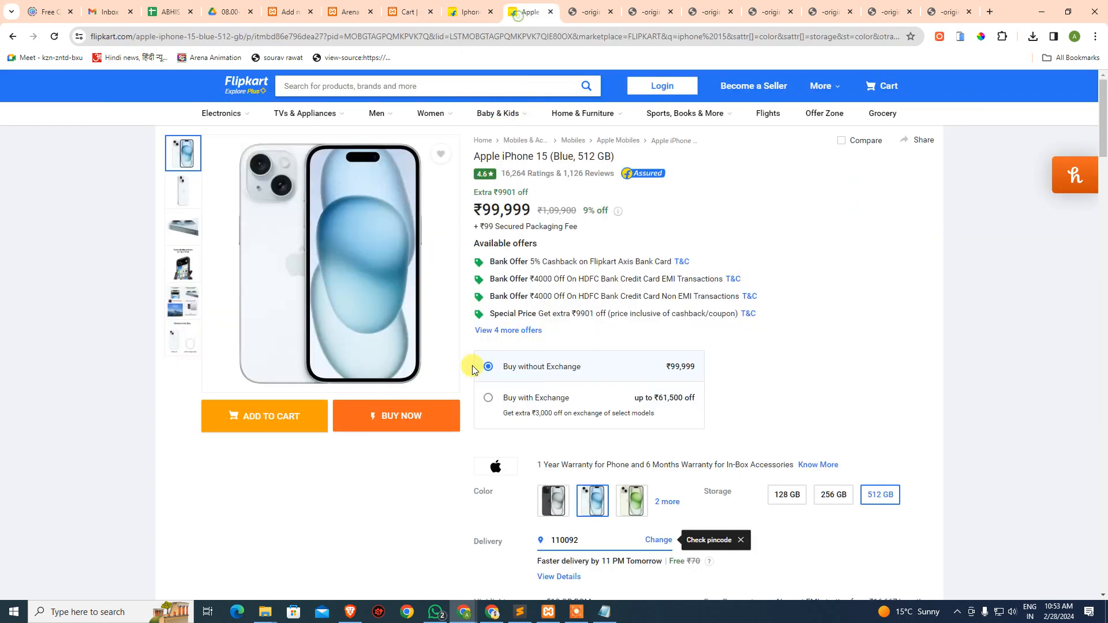
{"action": "left_click", "coordinate": [628, 501]}
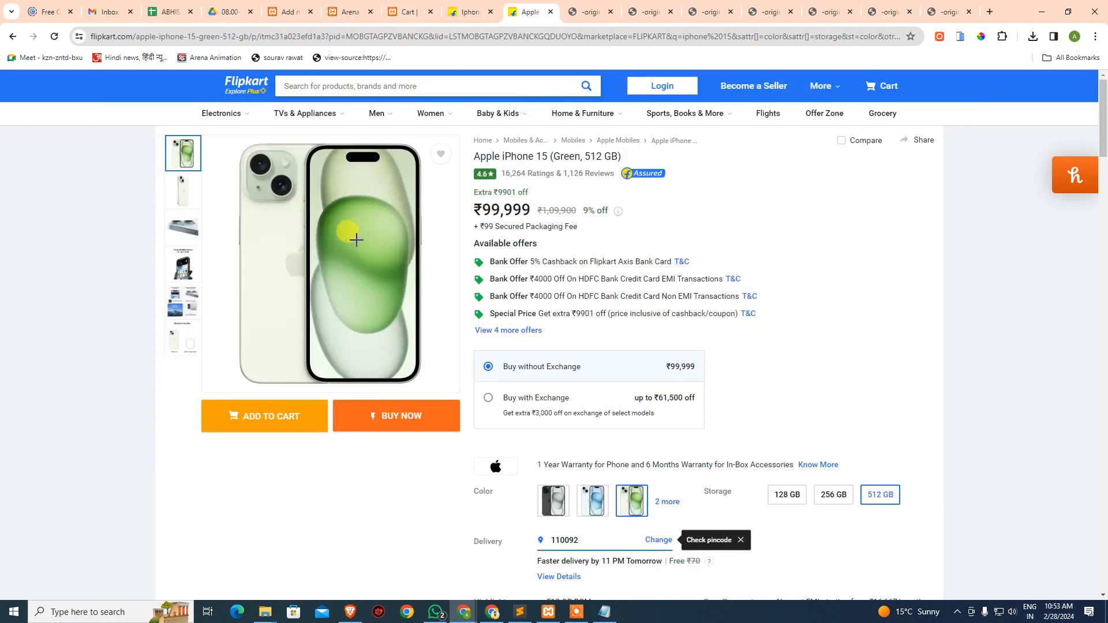
{"action": "right_click", "coordinate": [357, 241]}
{"action": "left_click", "coordinate": [411, 252]}
{"action": "left_click", "coordinate": [556, 2]}
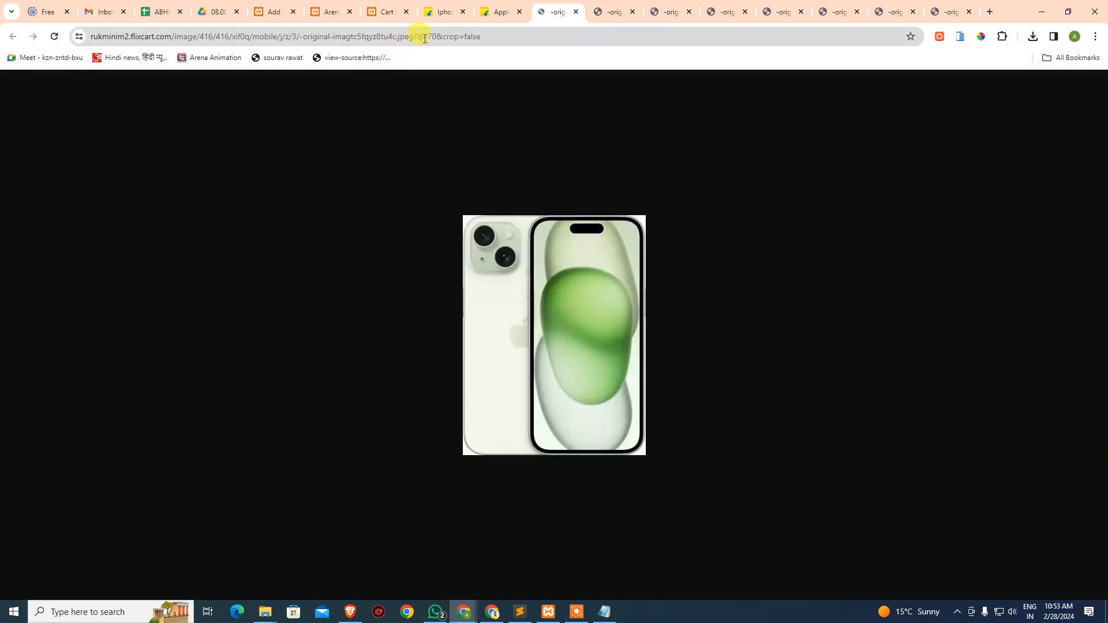
Step: Remove the ?q=70&crop=false query from the green iPhone image's address and copy the remaining .jpeg URL
{"action": "left_click_drag", "start_coordinate": [417, 37], "coordinate": [631, 25]}
{"action": "key", "text": "BackSpace"}
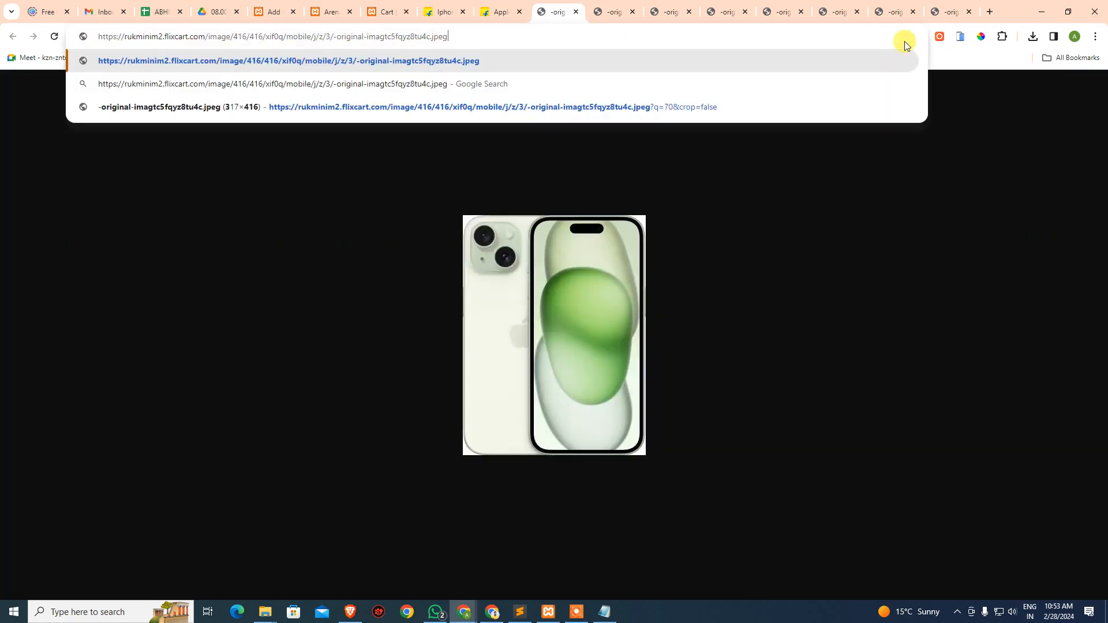
{"action": "key", "text": "Return"}
{"action": "left_click", "coordinate": [495, 36]}
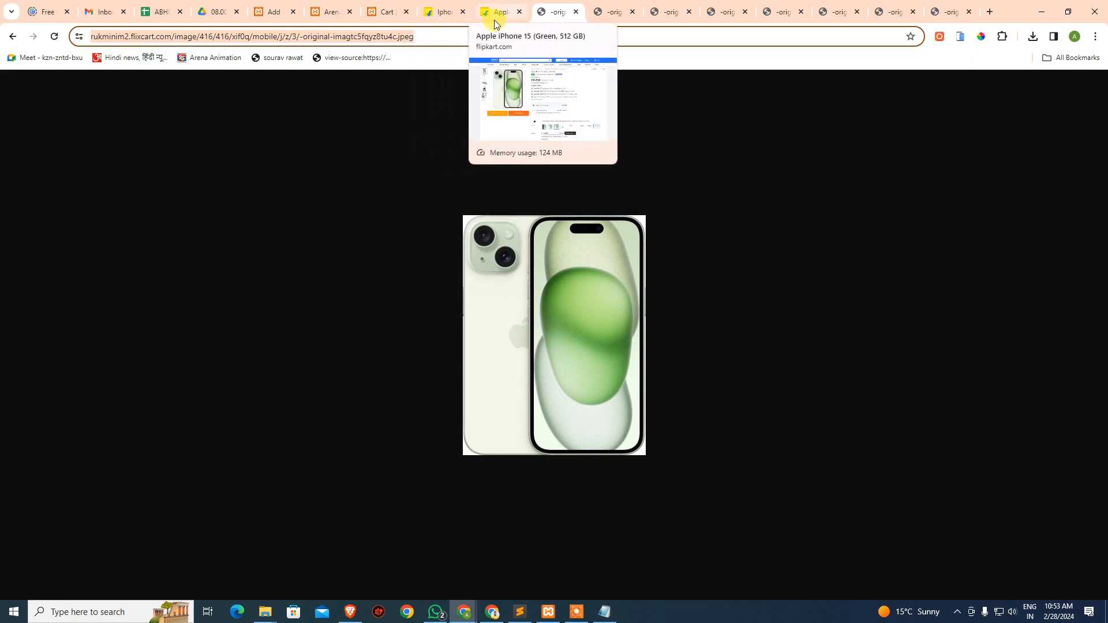
Step: Upload the green iPhone image from the copied URL and set it as the Green 128 GB variation's image
{"action": "left_click", "coordinate": [272, 10]}
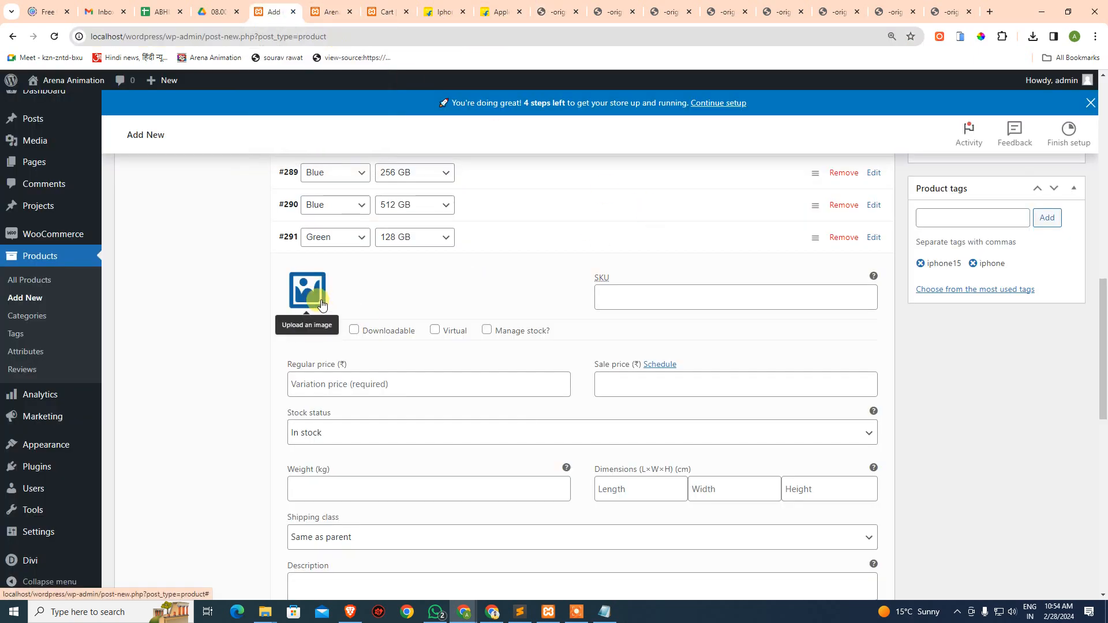
{"action": "left_click", "coordinate": [320, 286]}
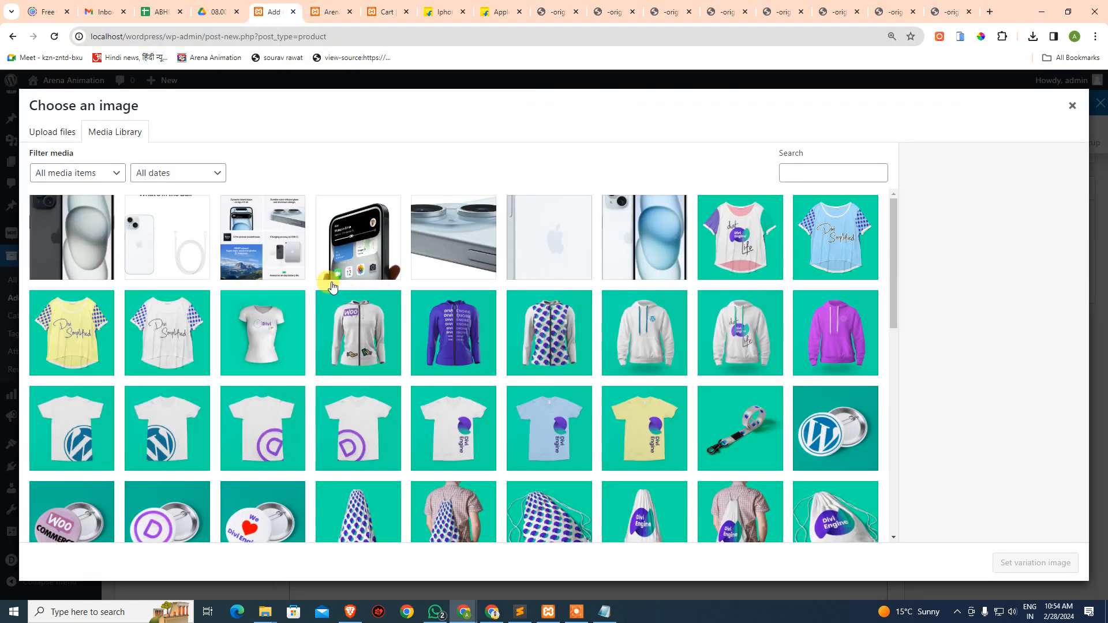
{"action": "left_click", "coordinate": [58, 133]}
{"action": "left_click", "coordinate": [567, 331]}
{"action": "key", "text": "ctrl+v"}
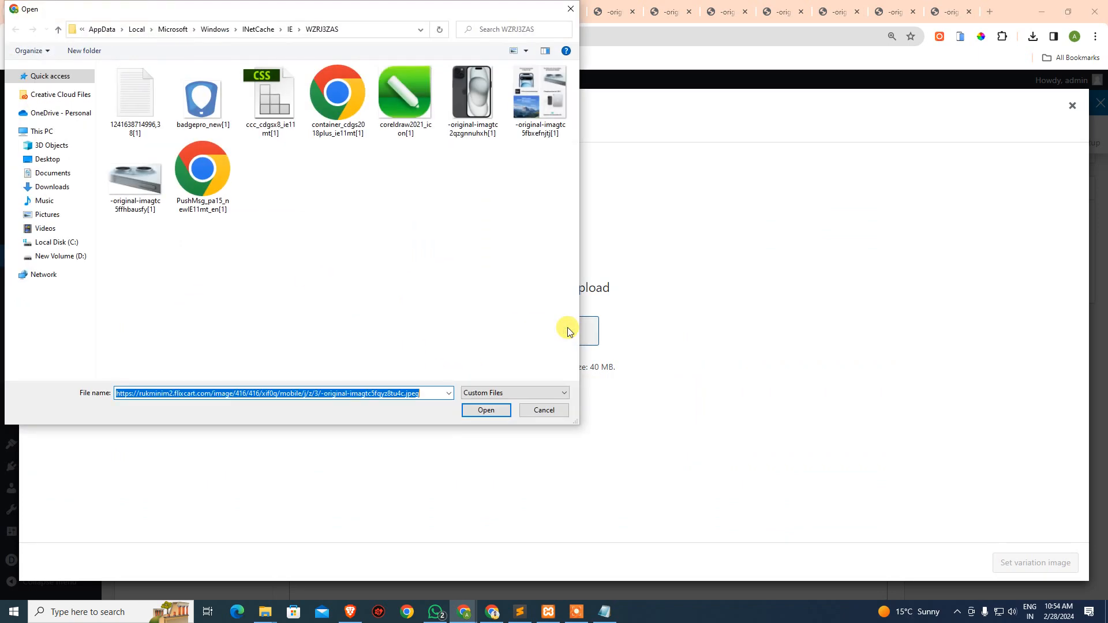
{"action": "key", "text": "Return"}
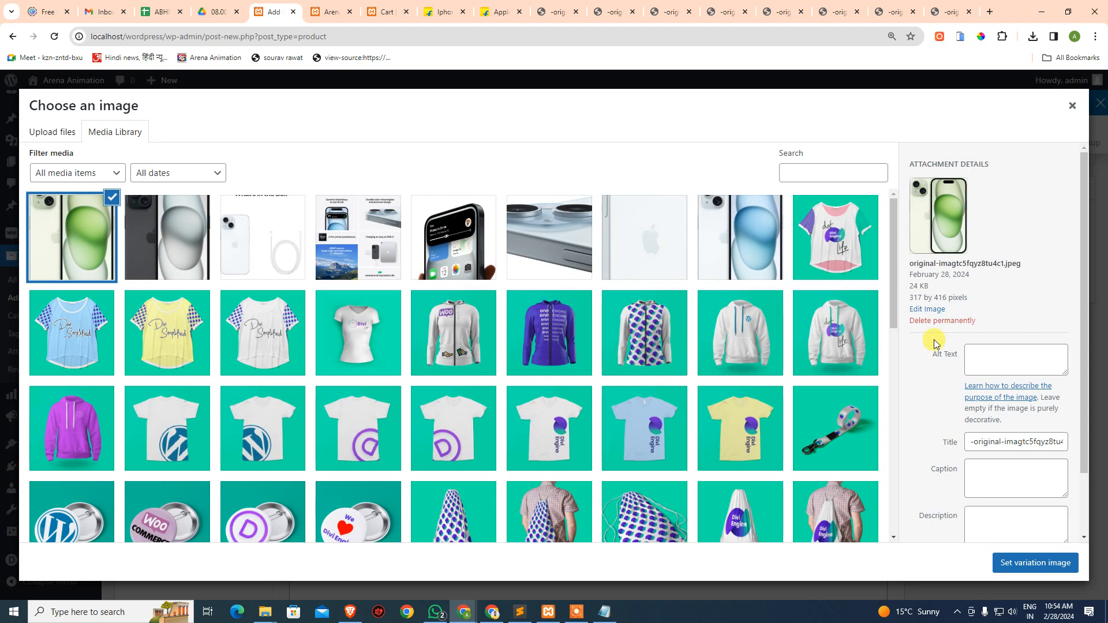
{"action": "scroll", "coordinate": [926, 347], "scroll_direction": "down", "scroll_amount": 1}
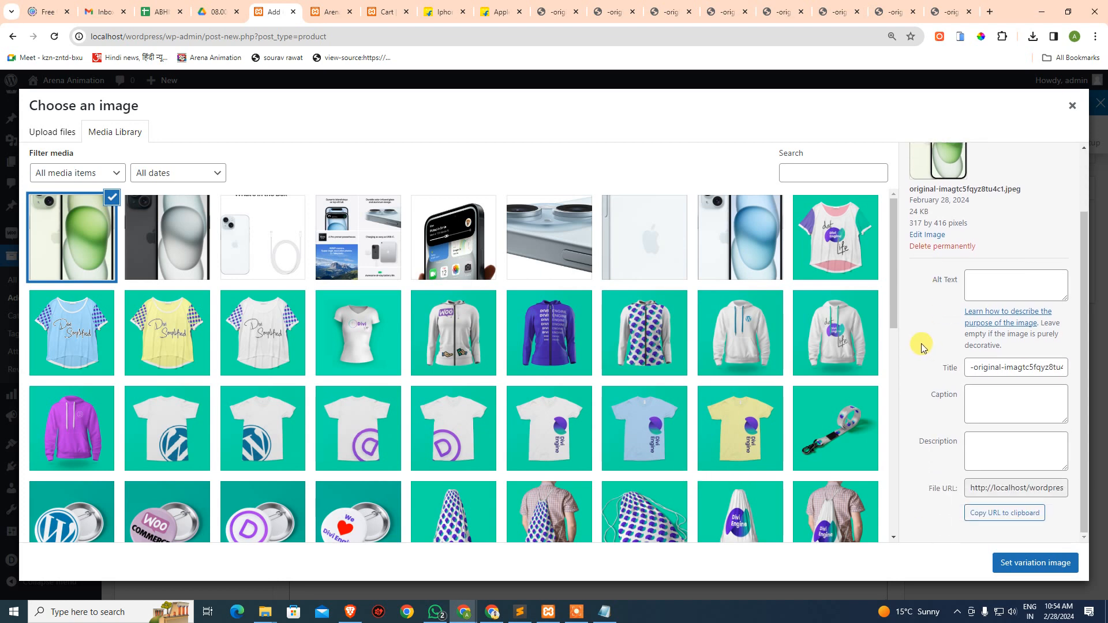
{"action": "left_click", "coordinate": [1014, 561]}
Step: Set the Green 128 GB variation's regular price to 79900 and sale price to 69999, then collapse the variation
{"action": "scroll", "coordinate": [462, 354], "scroll_direction": "down", "scroll_amount": 1}
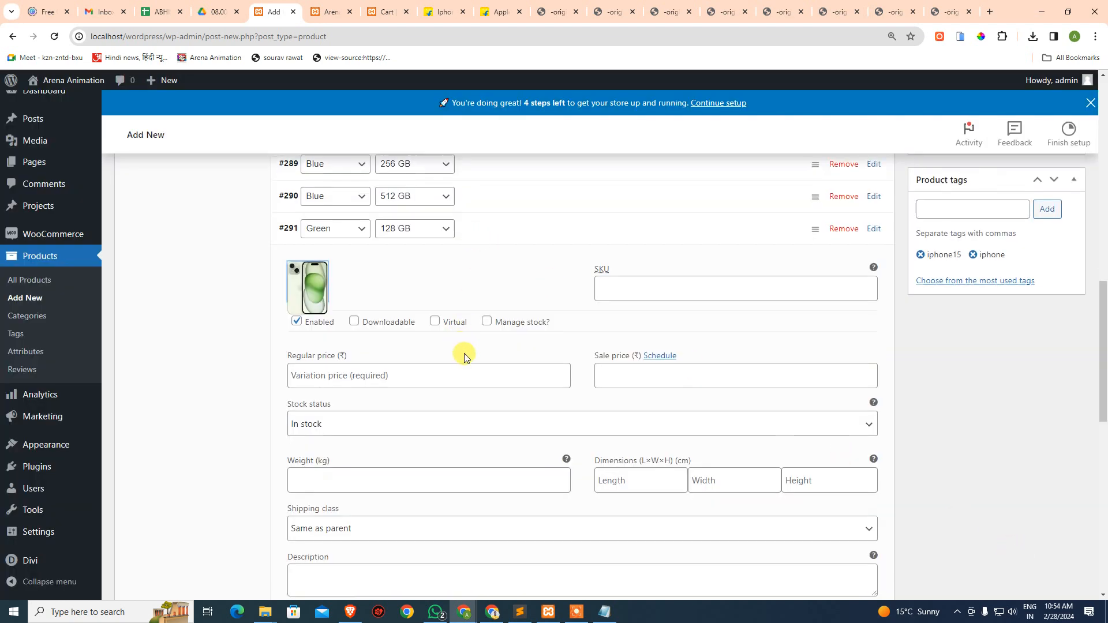
{"action": "scroll", "coordinate": [457, 348], "scroll_direction": "down", "scroll_amount": 3}
{"action": "scroll", "coordinate": [391, 351], "scroll_direction": "up", "scroll_amount": 3}
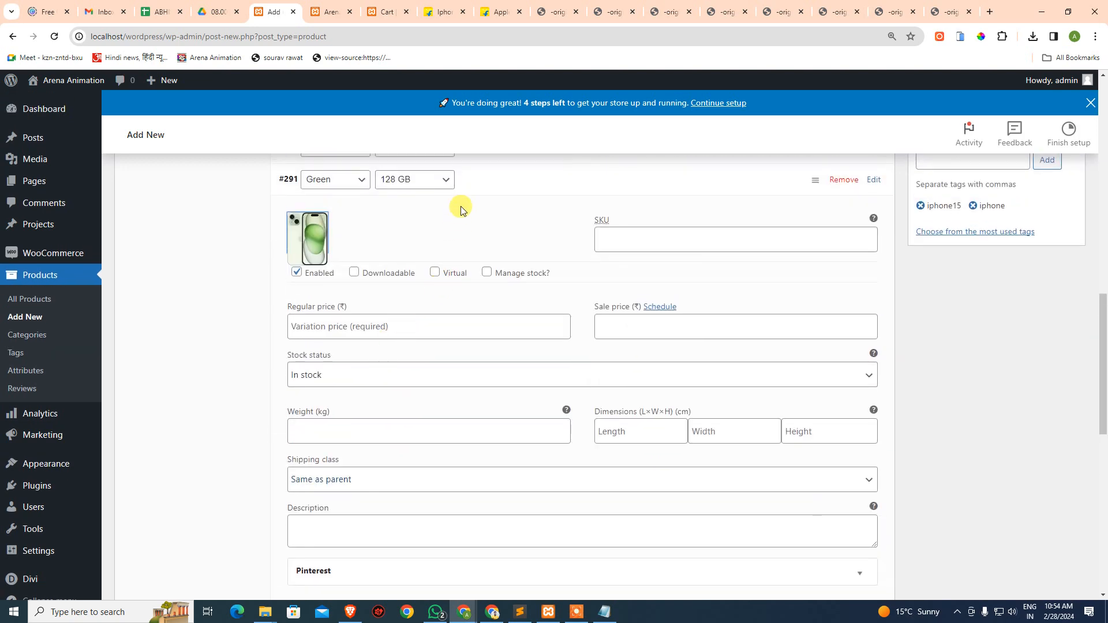
{"action": "left_click", "coordinate": [367, 335]}
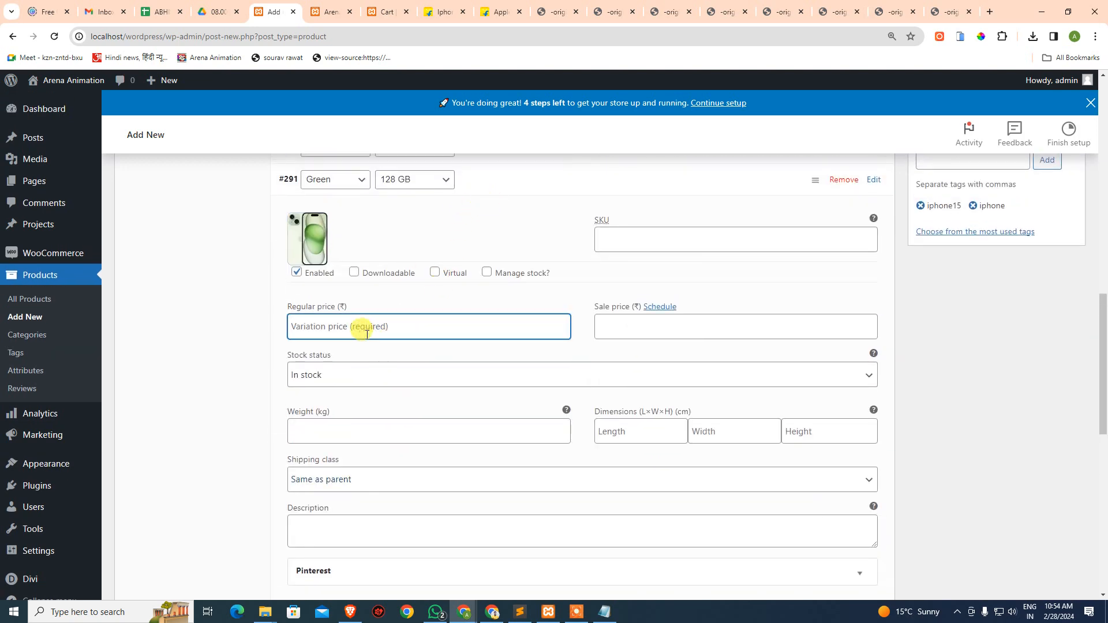
{"action": "key", "text": "Tab"}
{"action": "key", "text": "Tab"}
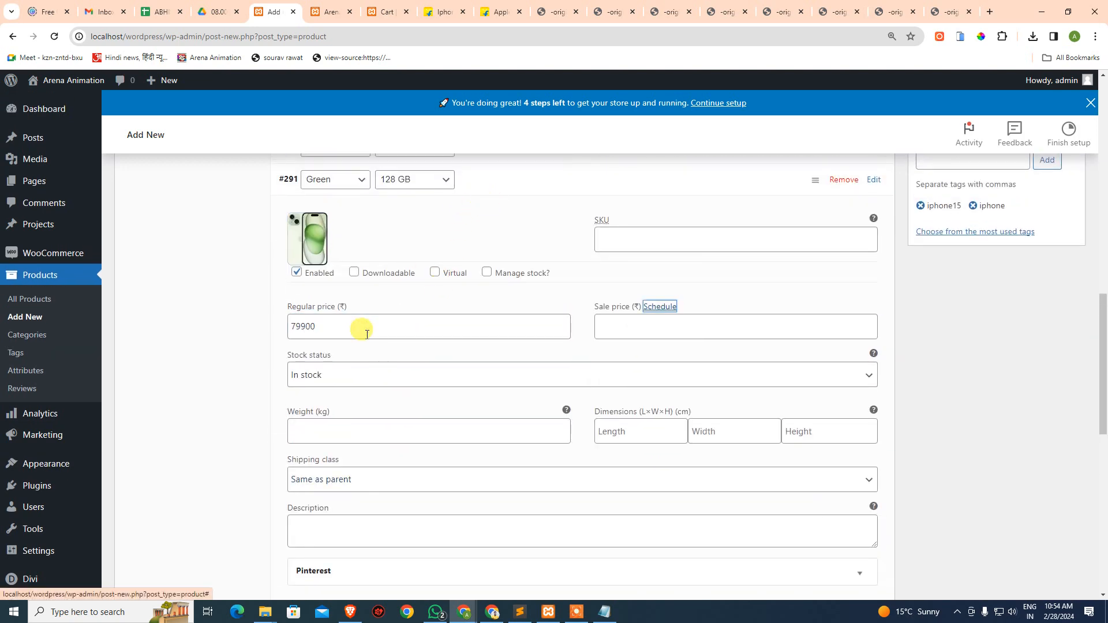
{"action": "type", "text": "69999"}
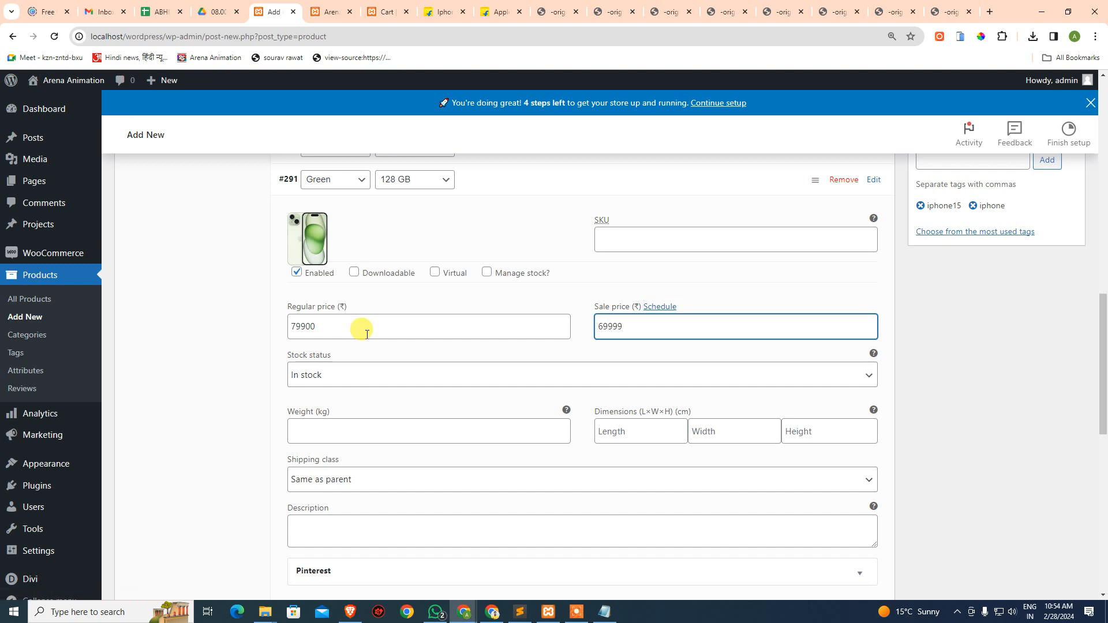
{"action": "scroll", "coordinate": [365, 343], "scroll_direction": "down", "scroll_amount": 3}
{"action": "scroll", "coordinate": [365, 332], "scroll_direction": "up", "scroll_amount": 4}
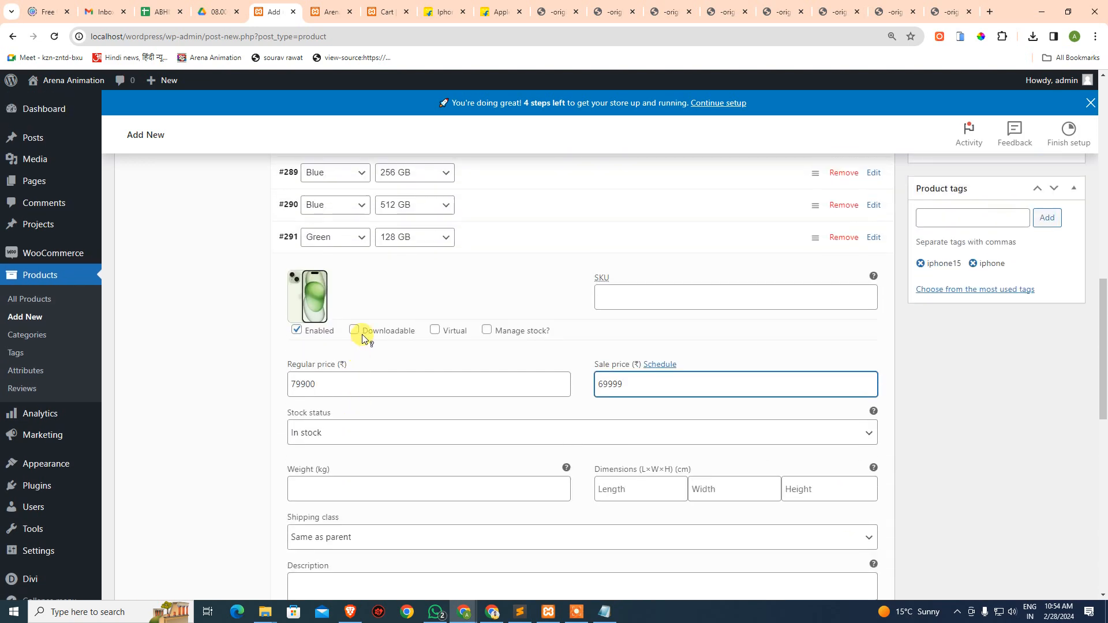
{"action": "left_click", "coordinate": [488, 249]}
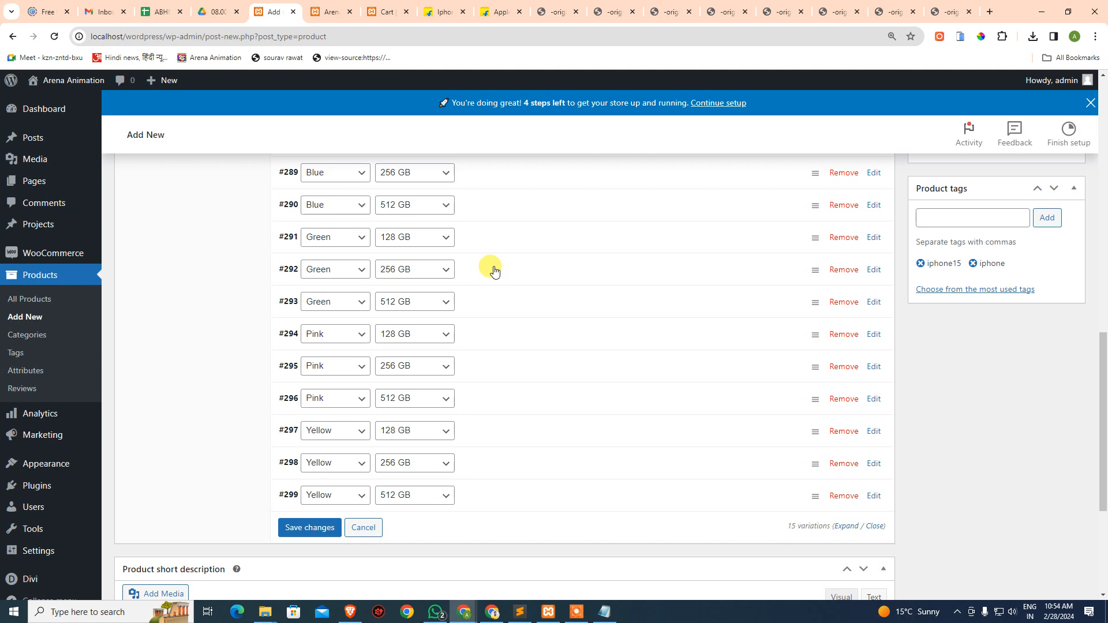
Step: Set the existing green iPhone image from the media library as the Green 256 GB variation's image, then collapse the variation
{"action": "left_click", "coordinate": [494, 272]}
{"action": "left_click", "coordinate": [334, 308]}
{"action": "left_click", "coordinate": [97, 259]}
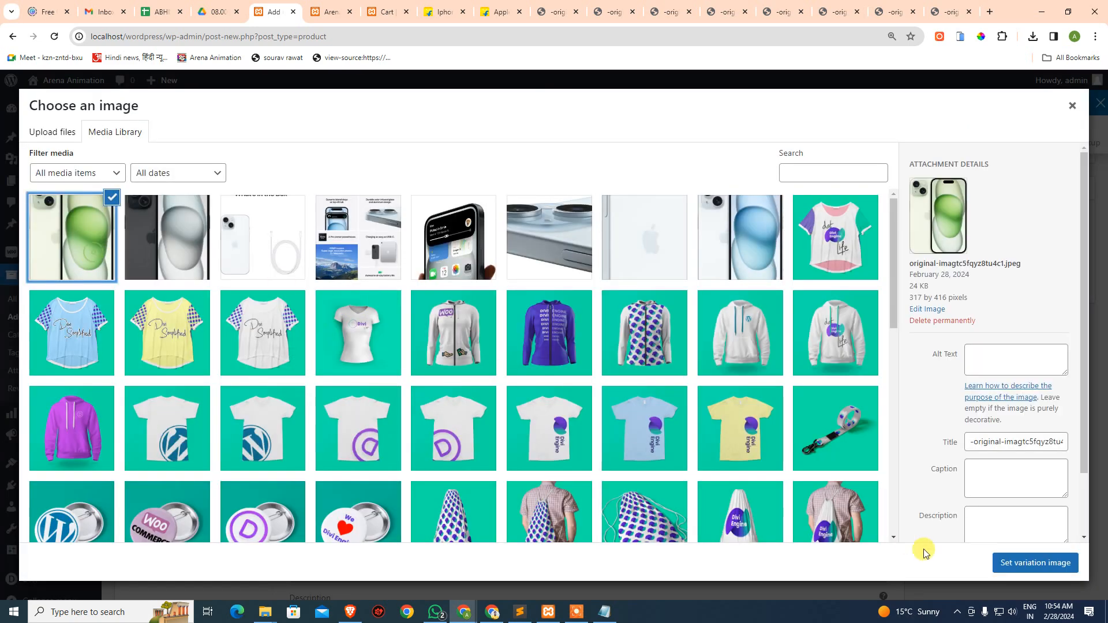
{"action": "left_click", "coordinate": [1034, 562]}
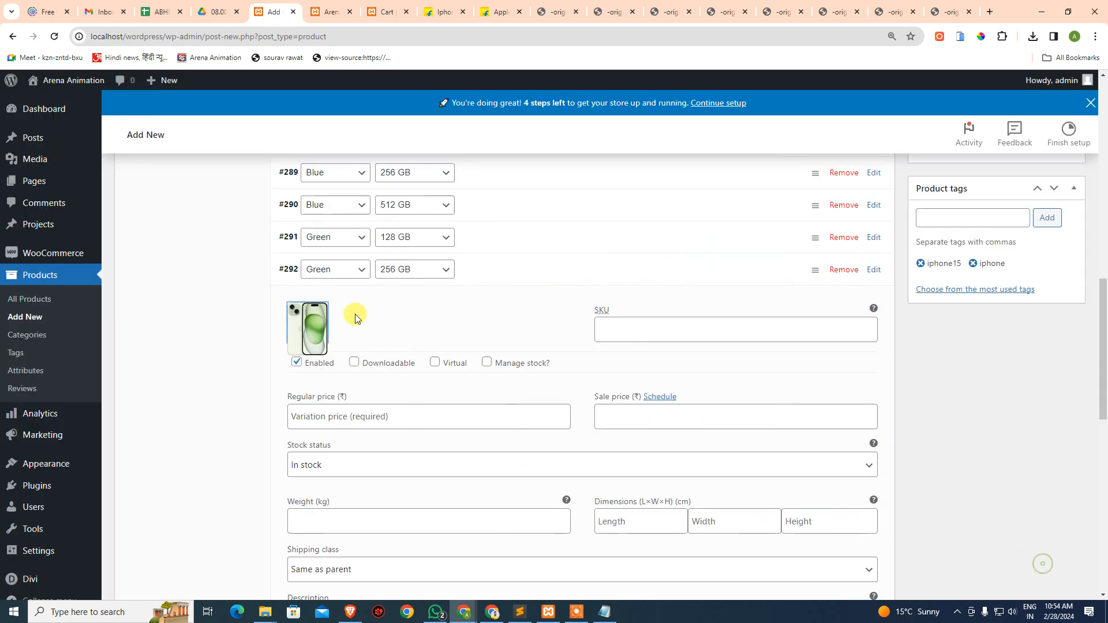
{"action": "left_click", "coordinate": [515, 281]}
Step: Assign the green iPhone image from the media library to the Green 512 GB variation and collapse it
{"action": "left_click", "coordinate": [503, 295]}
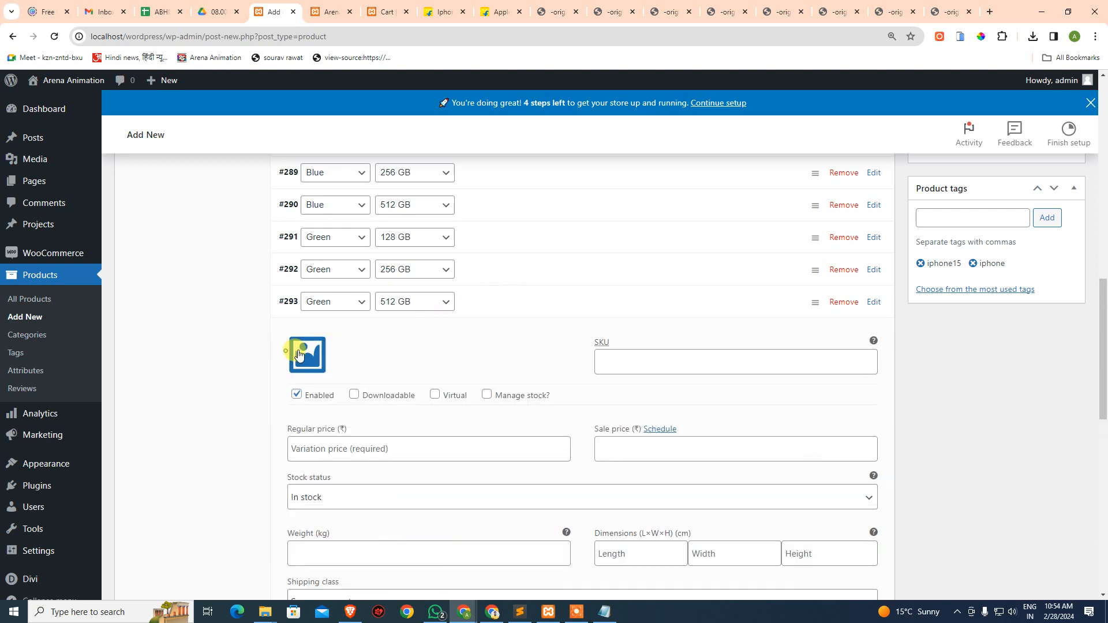
{"action": "left_click", "coordinate": [298, 354]}
{"action": "left_click", "coordinate": [61, 246]}
{"action": "left_click", "coordinate": [1012, 560]}
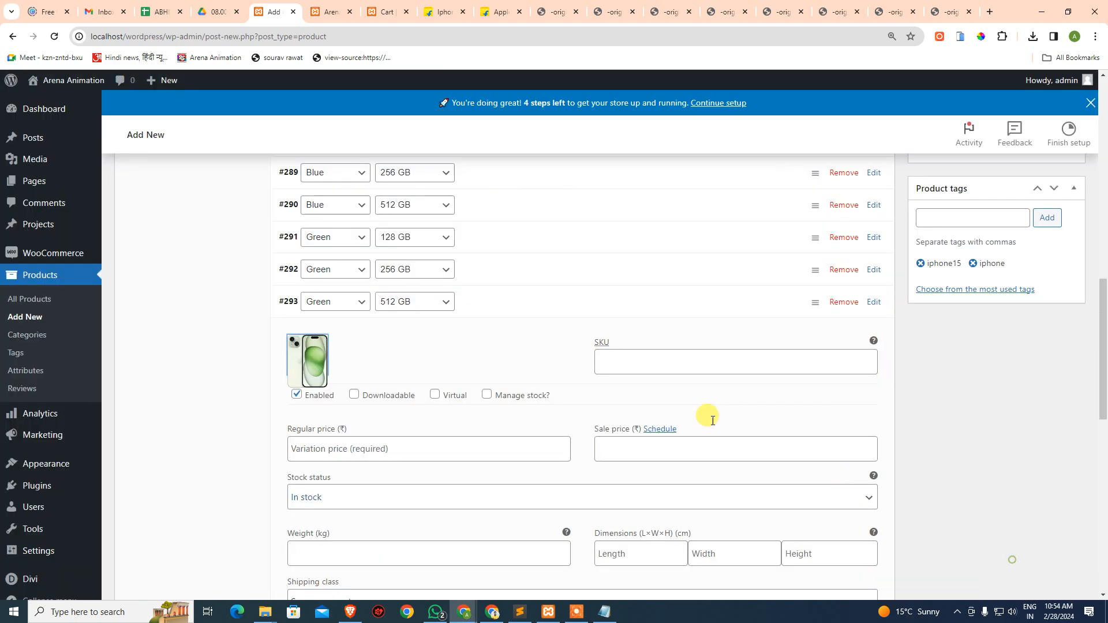
{"action": "left_click", "coordinate": [519, 305]}
Step: Expand the Pink 128 GB variation, then switch the Flipkart iPhone 15 page to Pink and open its main image in a new tab
{"action": "left_click", "coordinate": [531, 334]}
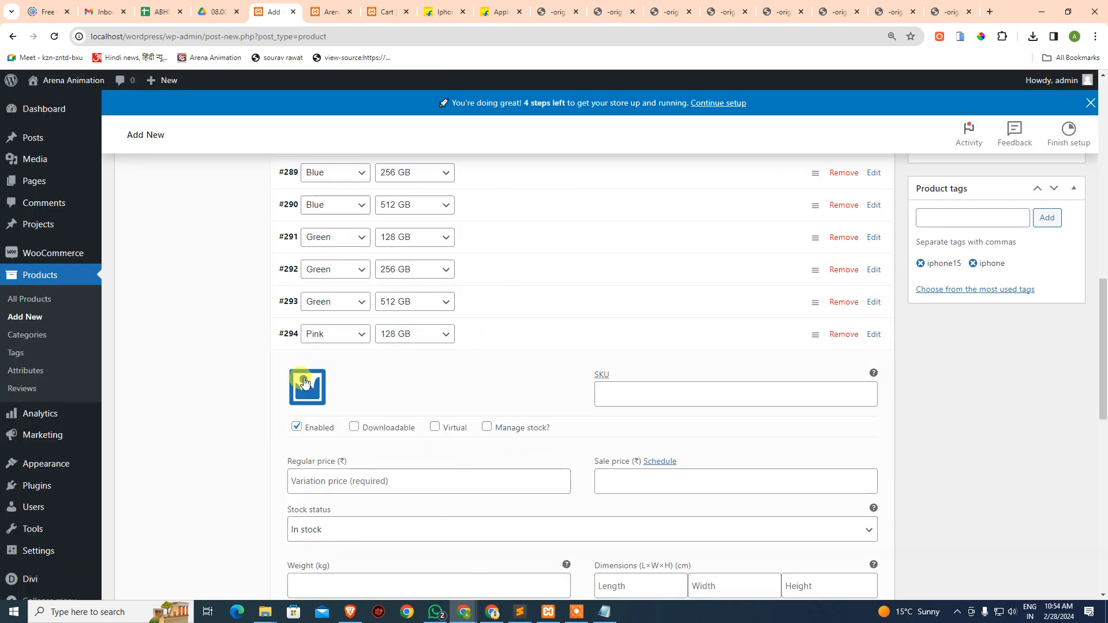
{"action": "left_click", "coordinate": [304, 382]}
{"action": "key", "text": "Escape"}
{"action": "left_click", "coordinate": [500, 11]}
{"action": "left_click", "coordinate": [665, 502]}
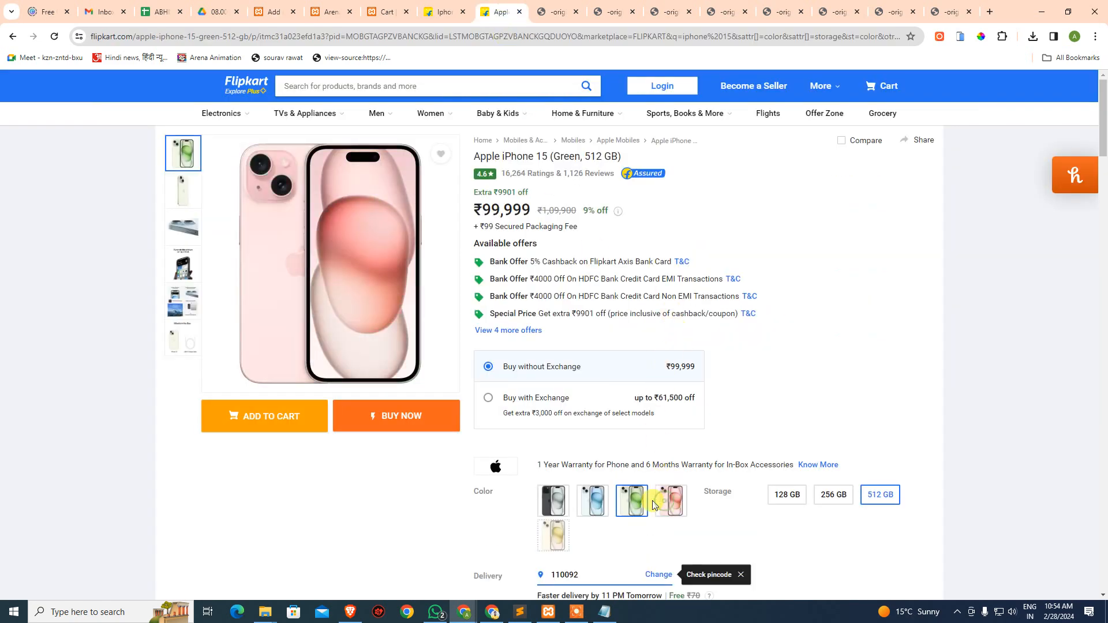
{"action": "left_click", "coordinate": [660, 501]}
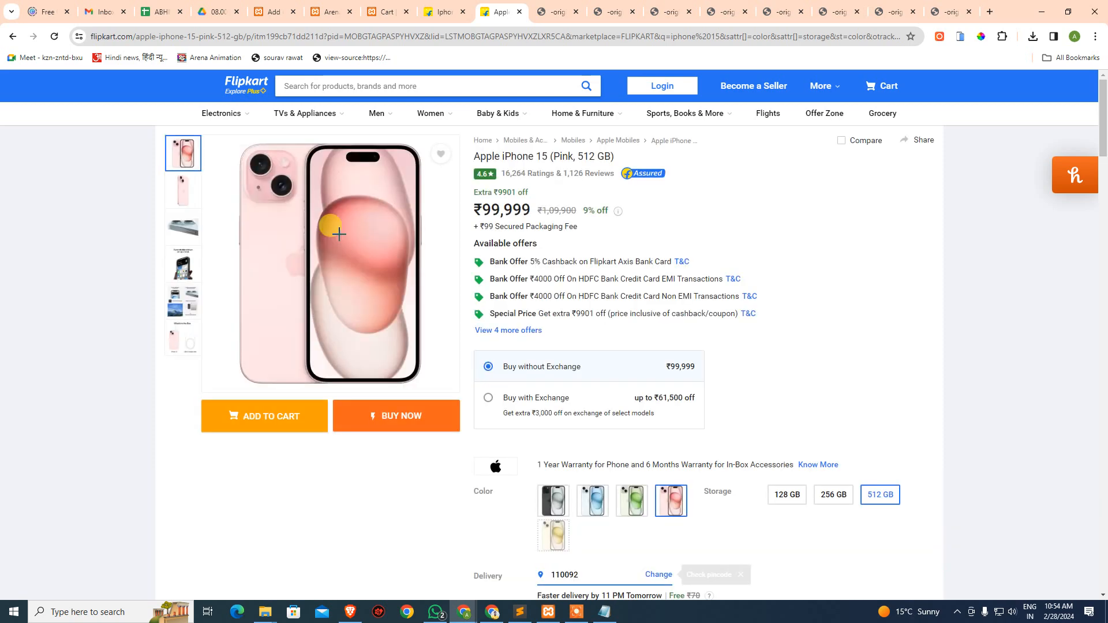
{"action": "right_click", "coordinate": [345, 233]}
{"action": "left_click", "coordinate": [380, 245]}
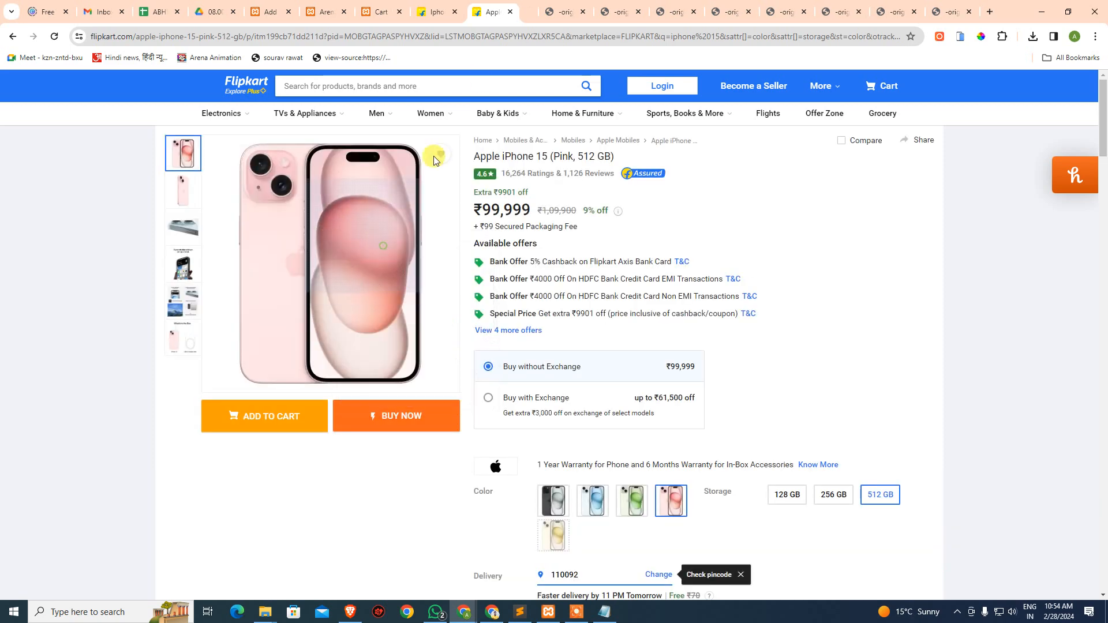
Step: Remove the ?q=70&crop=false query from the pink iPhone image's address and copy the remaining .jpeg URL
{"action": "left_click", "coordinate": [522, 13]}
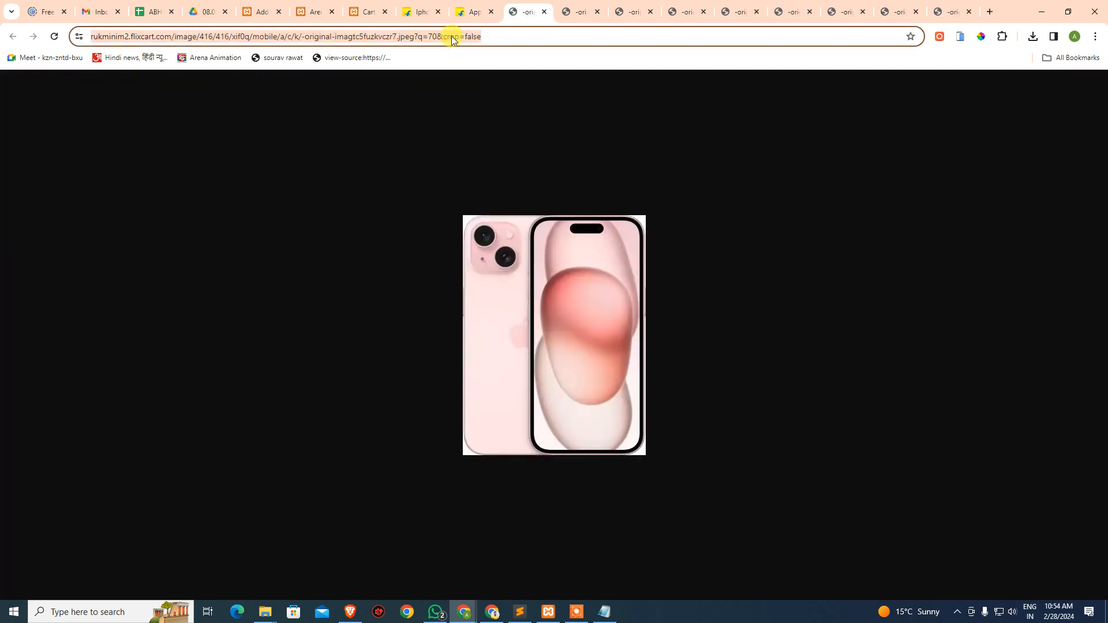
{"action": "left_click", "coordinate": [451, 37]}
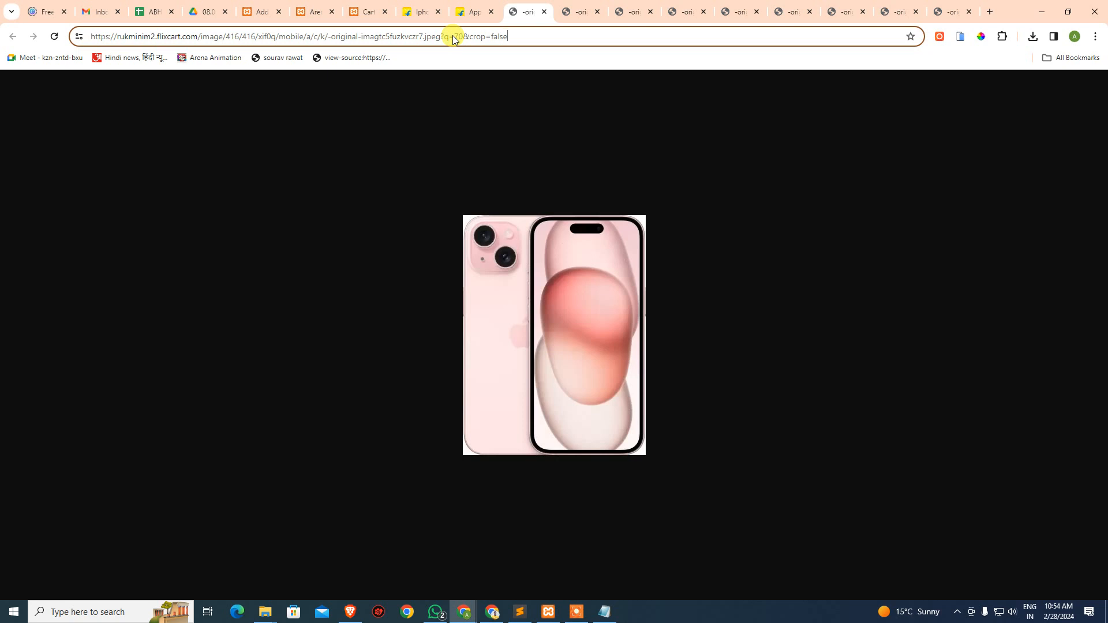
{"action": "key", "text": "BackSpace"}
{"action": "key", "text": "BackSpace"}
{"action": "key", "text": "BackSpace"}
{"action": "key", "text": "BackSpace"}
{"action": "key", "text": "BackSpace"}
{"action": "key", "text": "BackSpace"}
{"action": "key", "text": "BackSpace"}
{"action": "key", "text": "BackSpace"}
{"action": "key", "text": "BackSpace"}
{"action": "key", "text": "BackSpace"}
{"action": "key", "text": "BackSpace"}
{"action": "key", "text": "BackSpace"}
{"action": "key", "text": "BackSpace"}
{"action": "key", "text": "BackSpace"}
{"action": "key", "text": "BackSpace"}
{"action": "key", "text": "ctrl+a"}
{"action": "key", "text": "ctrl+c"}
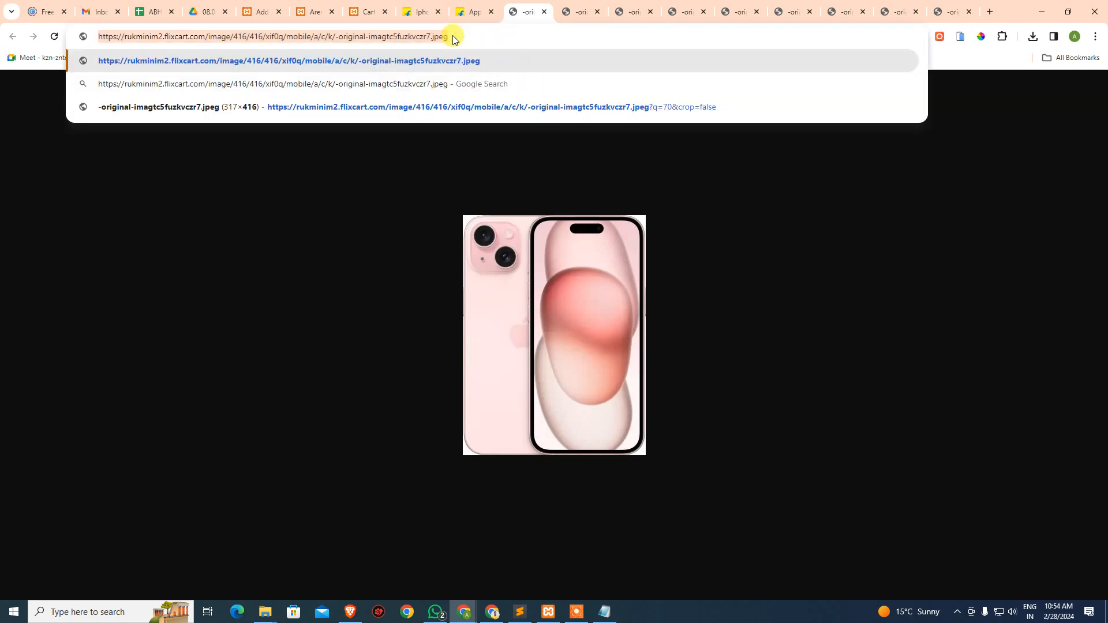
Step: Upload the pink iPhone image from the copied URL, set it as the Pink 128 GB variation's image, and collapse the variation
{"action": "left_click", "coordinate": [261, 12]}
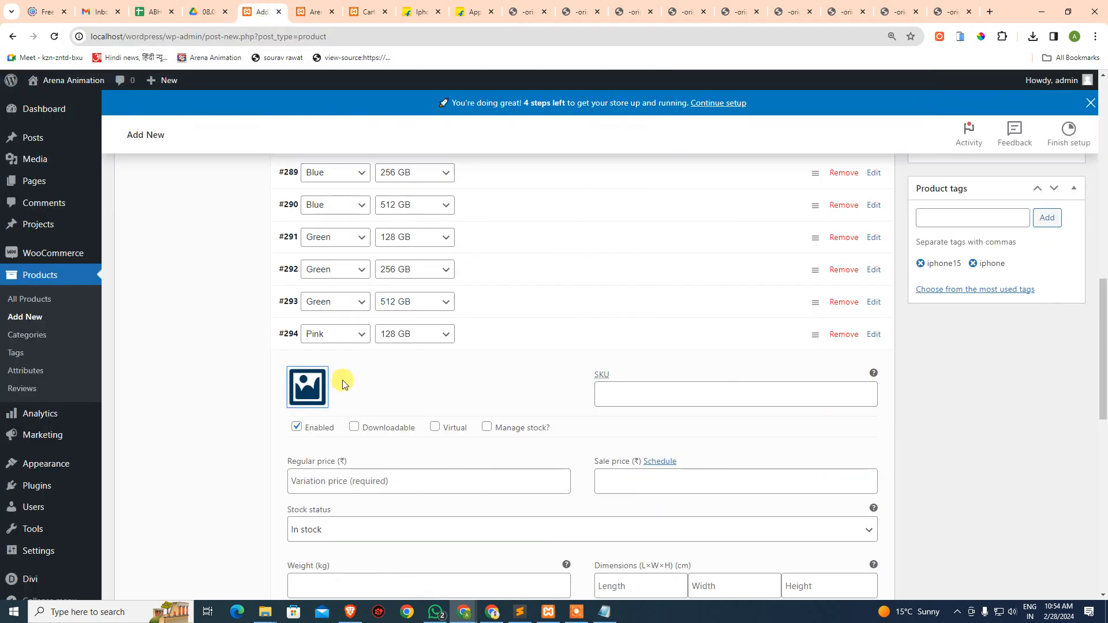
{"action": "left_click", "coordinate": [322, 380]}
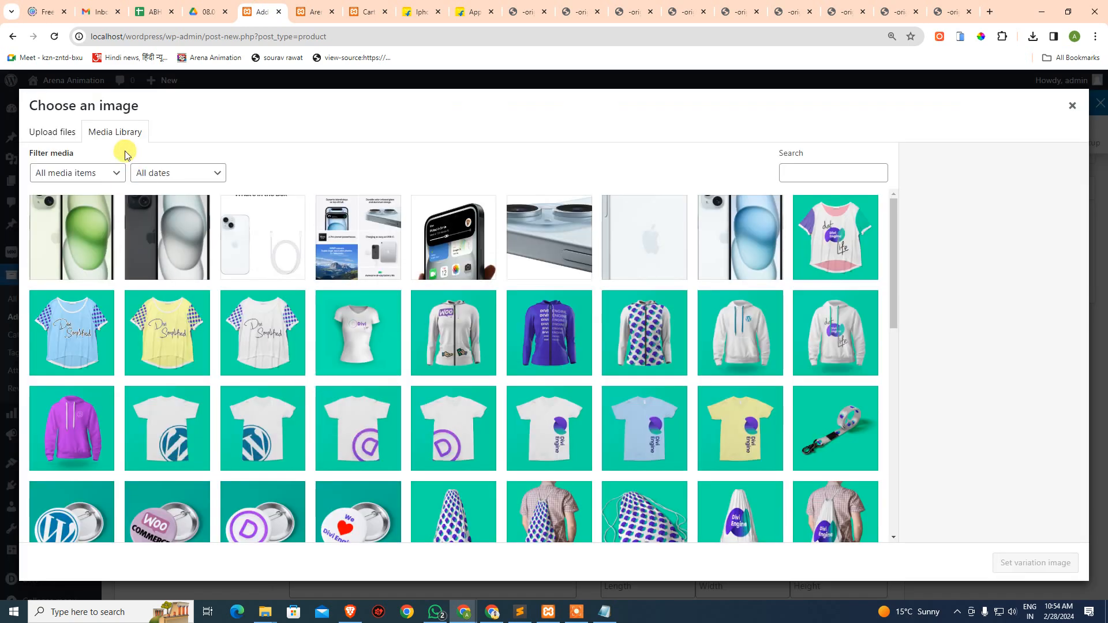
{"action": "left_click", "coordinate": [60, 129]}
{"action": "left_click", "coordinate": [575, 333]}
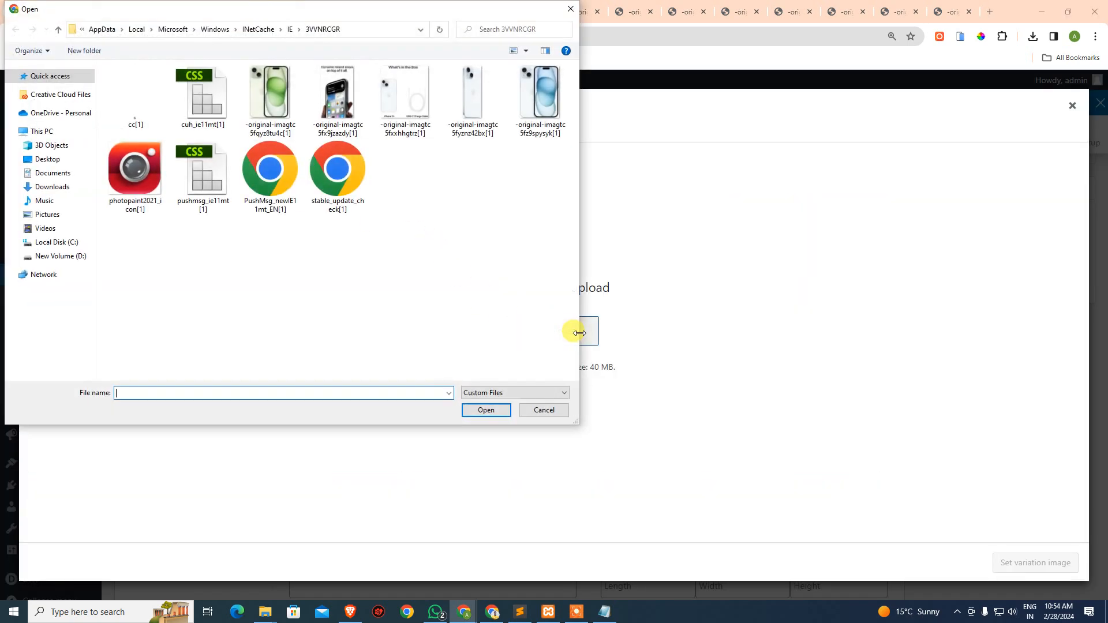
{"action": "key", "text": "ctrl+v"}
{"action": "key", "text": "Return"}
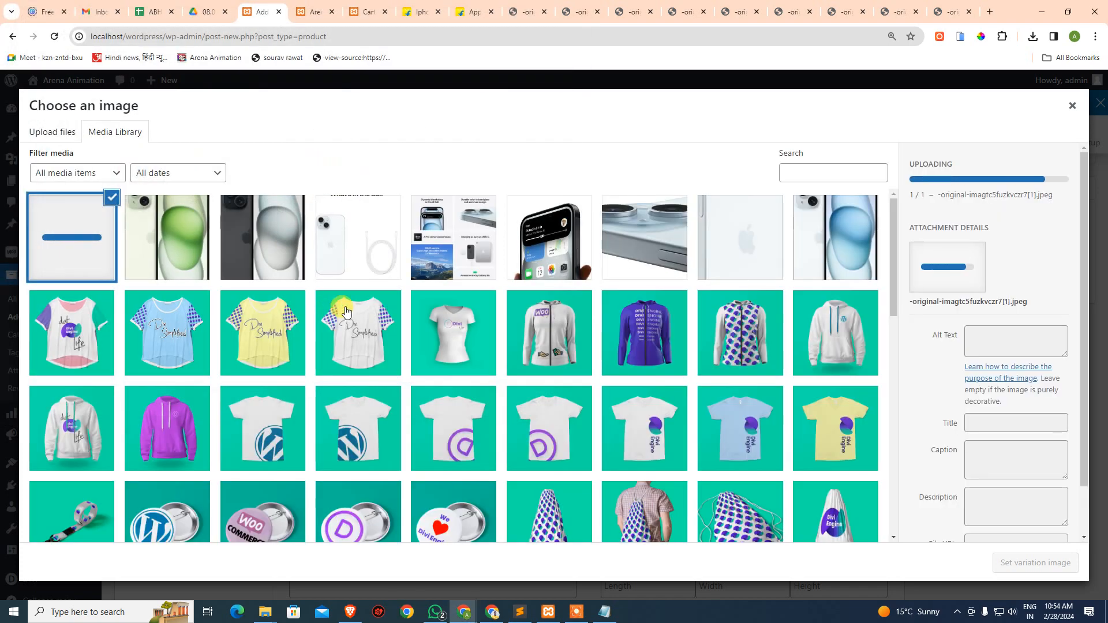
{"action": "left_click", "coordinate": [1051, 571]}
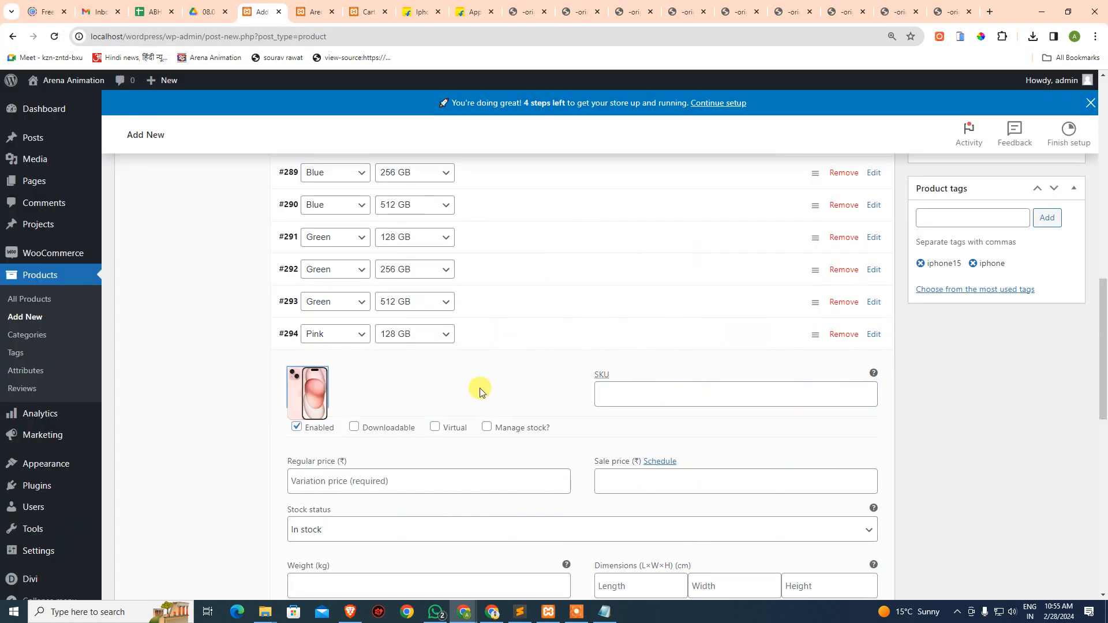
{"action": "scroll", "coordinate": [477, 389], "scroll_direction": "down", "scroll_amount": 7}
{"action": "scroll", "coordinate": [403, 386], "scroll_direction": "up", "scroll_amount": 5}
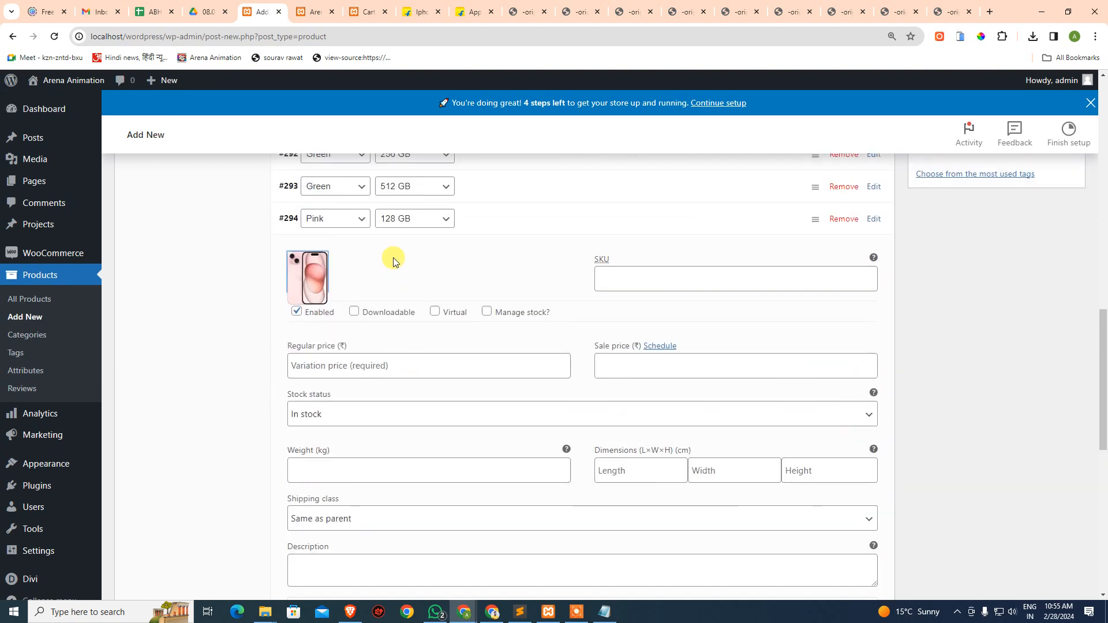
{"action": "left_click", "coordinate": [522, 235]}
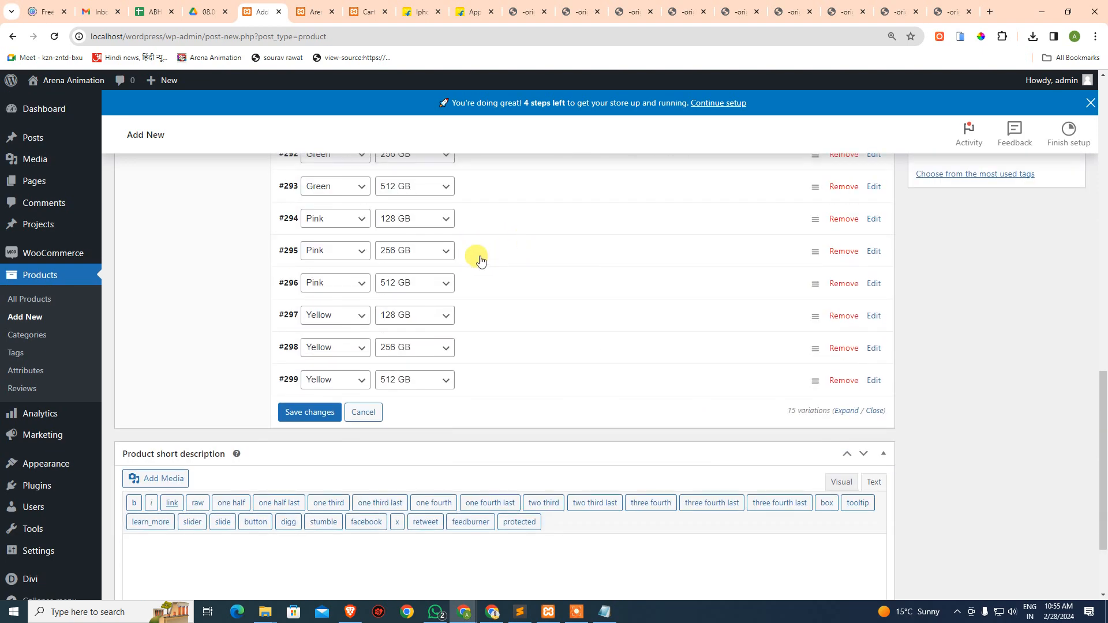
Step: Set the uploaded pink iPhone image as the Pink 256 GB variation's image, then collapse the variation
{"action": "left_click", "coordinate": [502, 253]}
{"action": "left_click", "coordinate": [323, 317]}
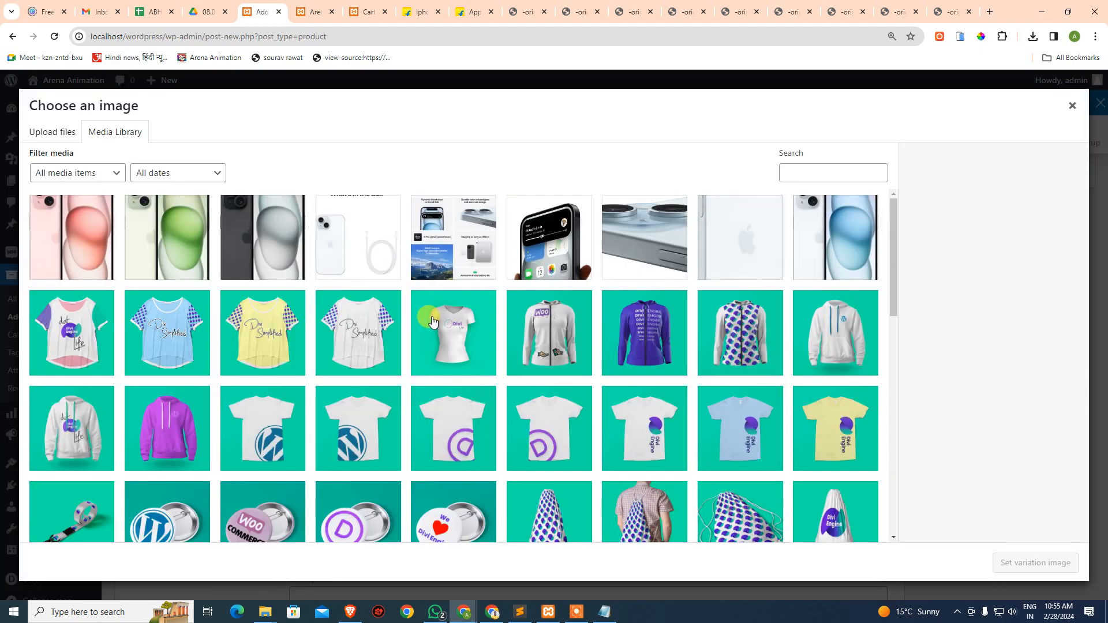
{"action": "left_click", "coordinate": [92, 241]}
{"action": "left_click", "coordinate": [1031, 563]}
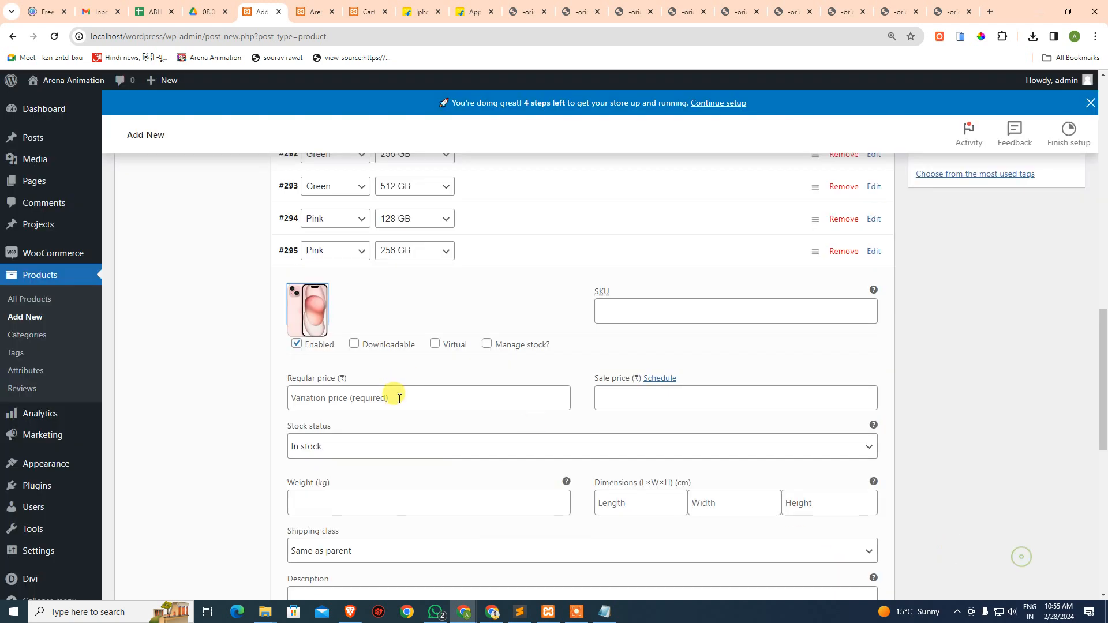
{"action": "left_click", "coordinate": [511, 256]}
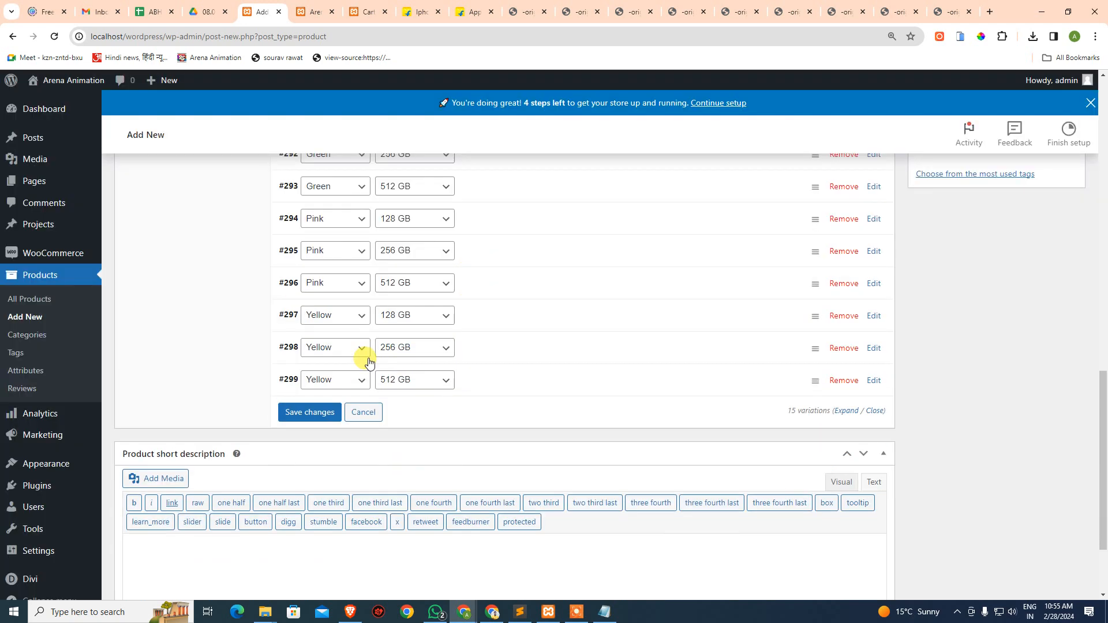
Step: Assign the pink iPhone image from the media library to the Pink 512 GB variation and collapse it
{"action": "left_click", "coordinate": [522, 289]}
{"action": "left_click", "coordinate": [306, 337]}
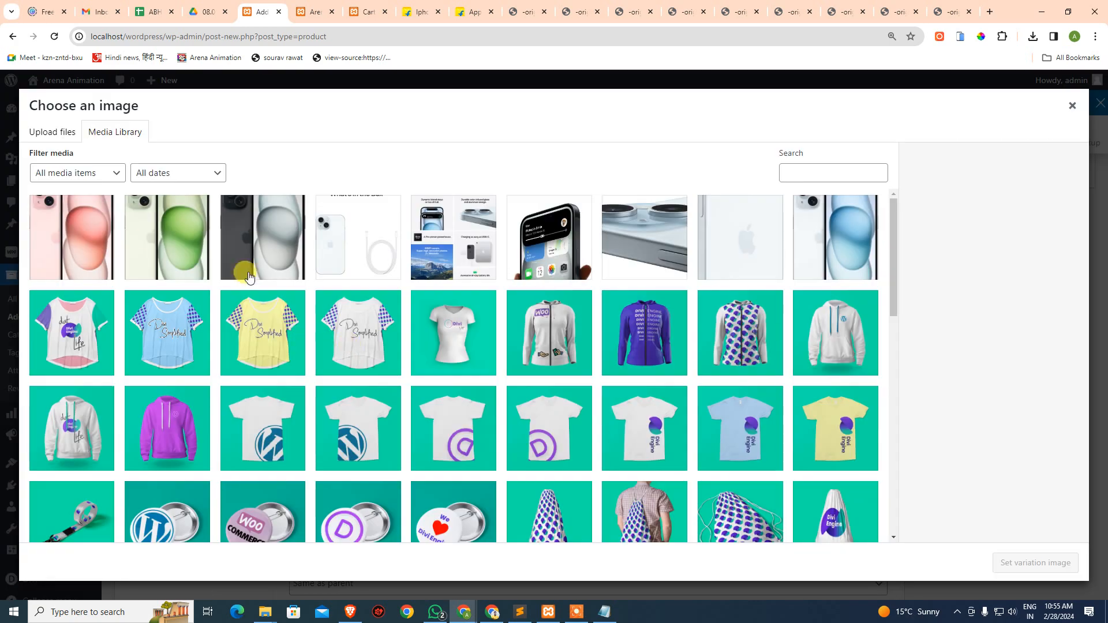
{"action": "left_click", "coordinate": [104, 245]}
{"action": "left_click", "coordinate": [986, 572]}
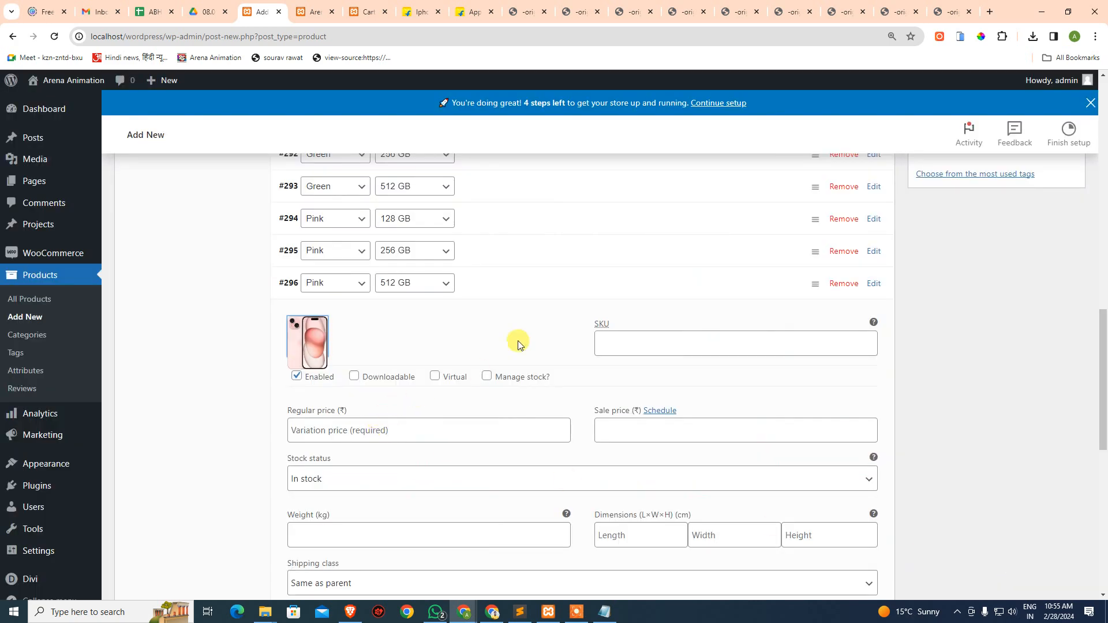
{"action": "left_click", "coordinate": [540, 294]}
Step: Expand the Yellow 128 GB variation, then switch the Flipkart iPhone 15 page to Yellow and open its main image in a new tab
{"action": "left_click", "coordinate": [502, 323]}
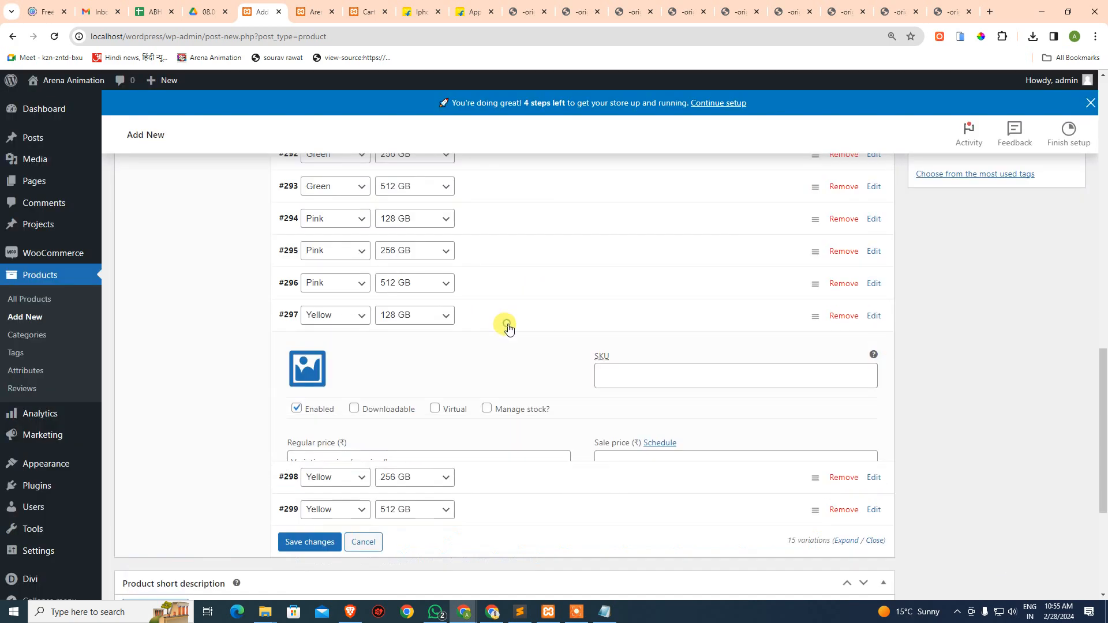
{"action": "left_click", "coordinate": [475, 11]}
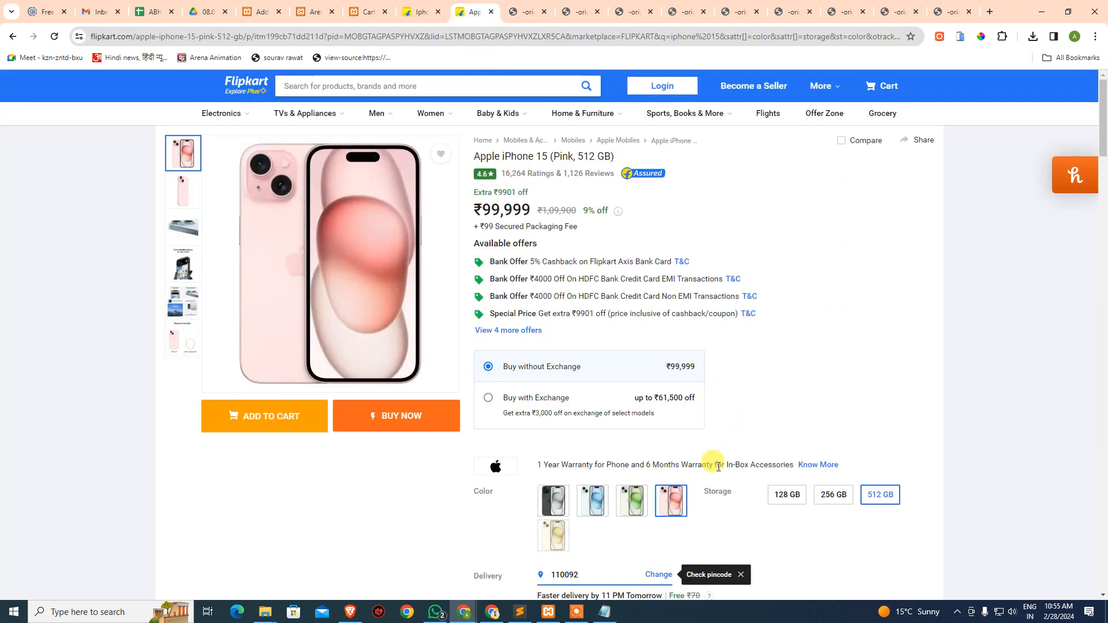
{"action": "left_click", "coordinate": [559, 540]}
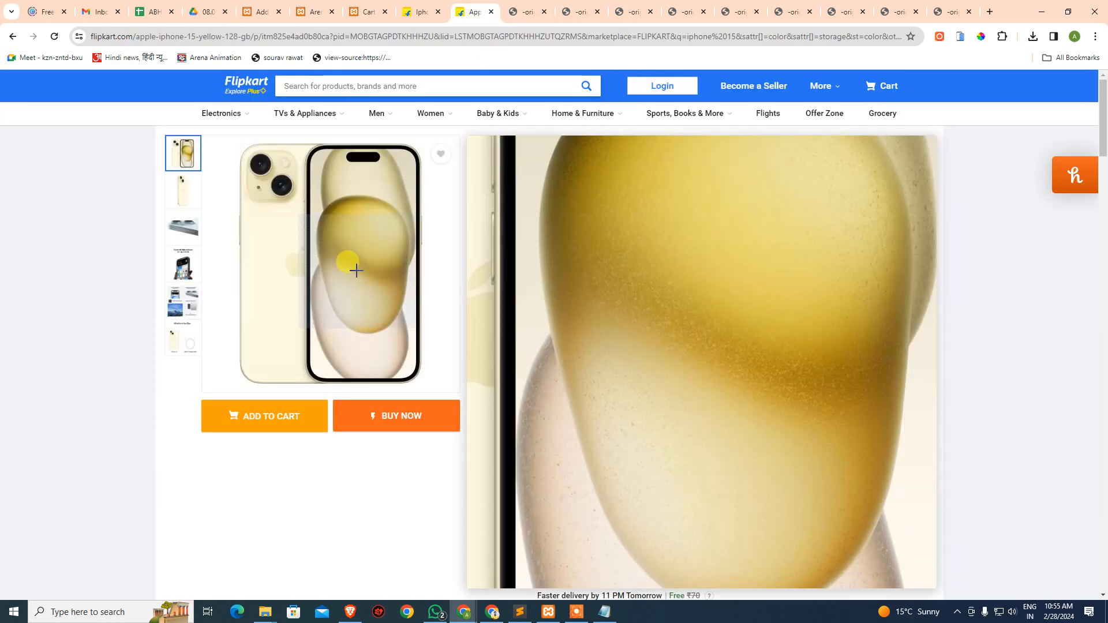
{"action": "right_click", "coordinate": [358, 272]}
{"action": "left_click", "coordinate": [388, 284]}
Step: Remove the ?q=70&crop=false query from the yellow iPhone image's address and copy the remaining .jpeg URL
{"action": "left_click", "coordinate": [507, 9]}
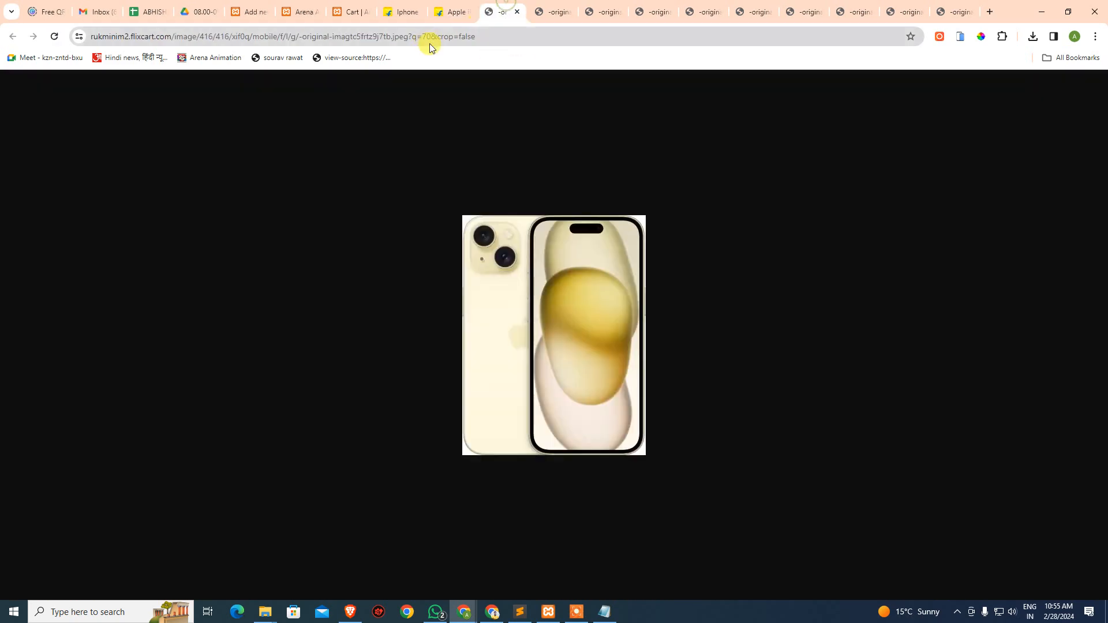
{"action": "left_click", "coordinate": [460, 37]}
{"action": "left_click", "coordinate": [503, 37]}
{"action": "key", "text": "BackSpace"}
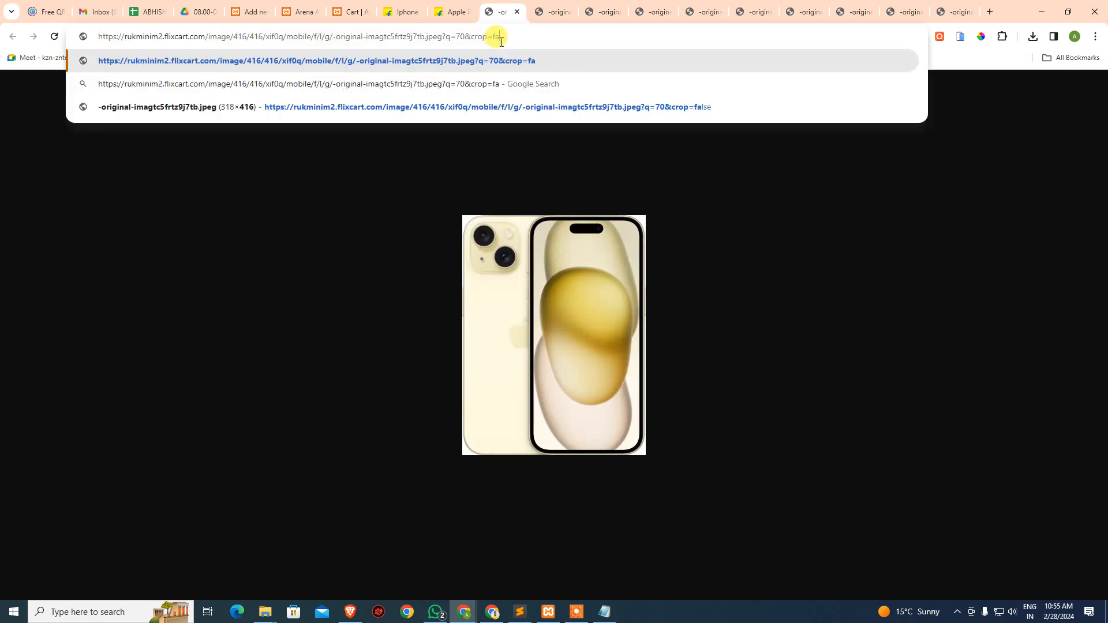
{"action": "key", "text": "BackSpace"}
{"action": "key", "text": "BackSpace"}
{"action": "key", "text": "BackSpace"}
{"action": "key", "text": "BackSpace"}
{"action": "key", "text": "BackSpace"}
{"action": "key", "text": "BackSpace"}
{"action": "key", "text": "BackSpace"}
{"action": "key", "text": "BackSpace"}
{"action": "key", "text": "BackSpace"}
{"action": "key", "text": "BackSpace"}
{"action": "key", "text": "BackSpace"}
{"action": "type", "text": "f"}
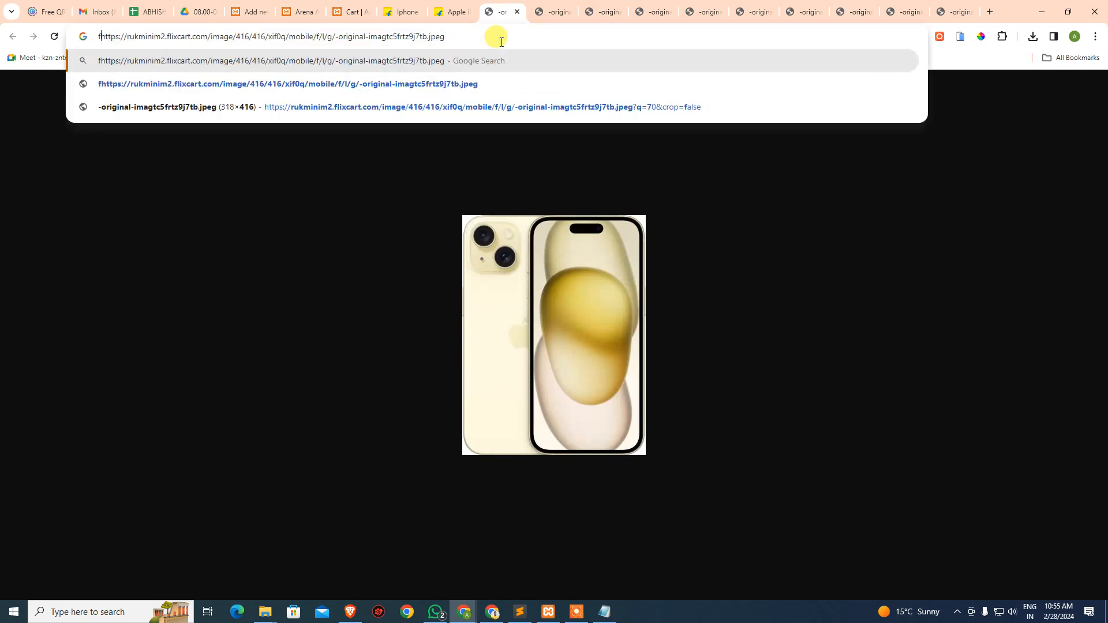
{"action": "key", "text": "BackSpace"}
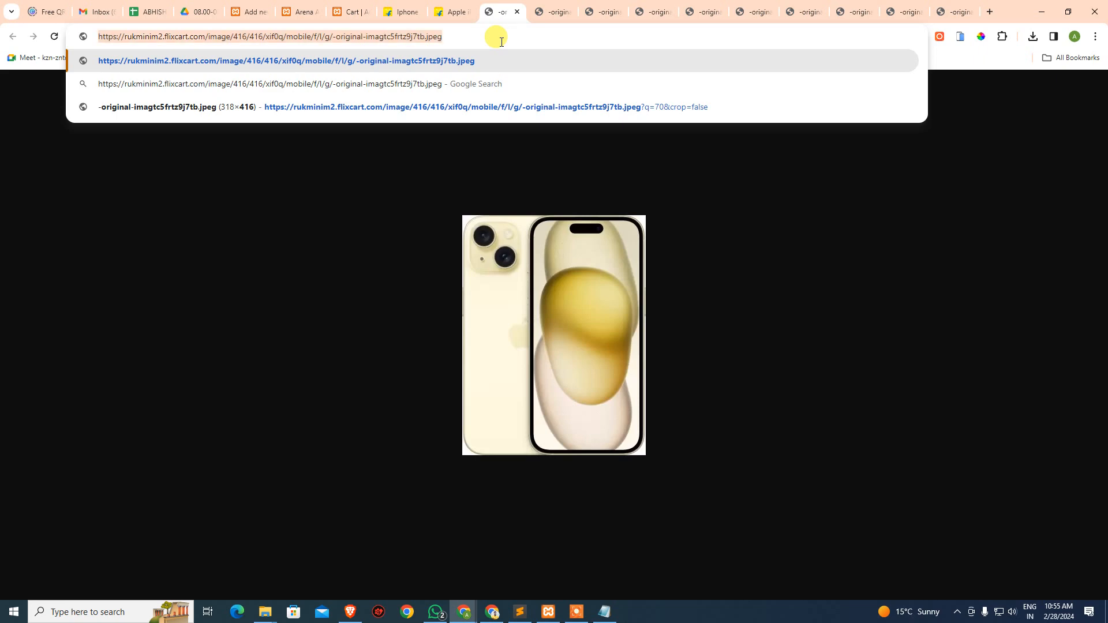
{"action": "key", "text": "Return"}
Step: Upload the yellow iPhone image from the copied URL and set it as the Yellow 128 GB variation's image
{"action": "left_click", "coordinate": [248, 16]}
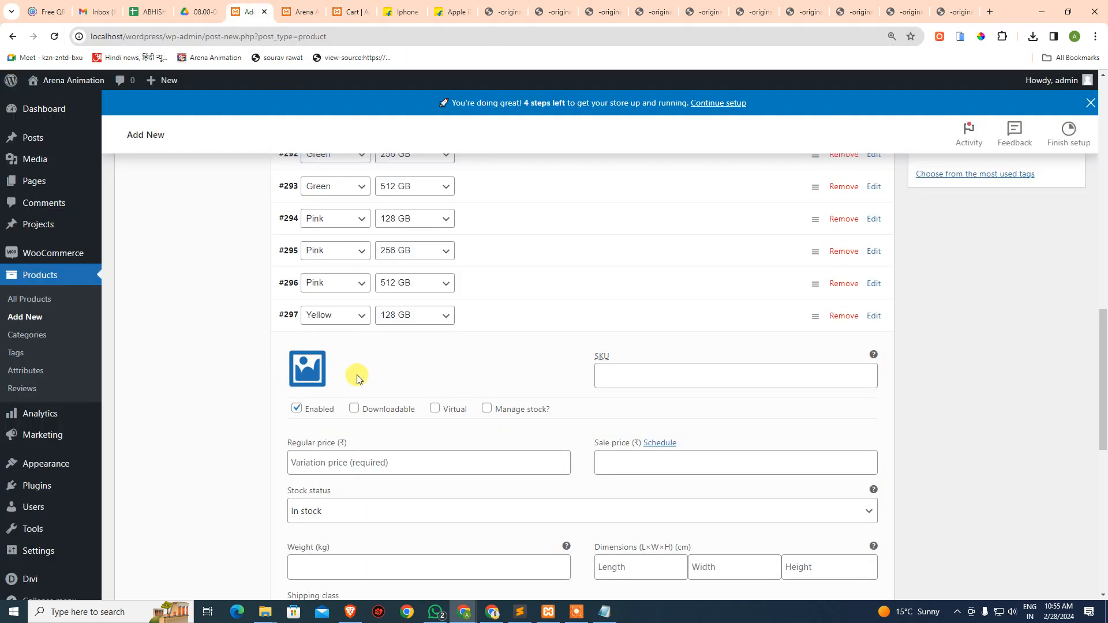
{"action": "left_click", "coordinate": [308, 367]}
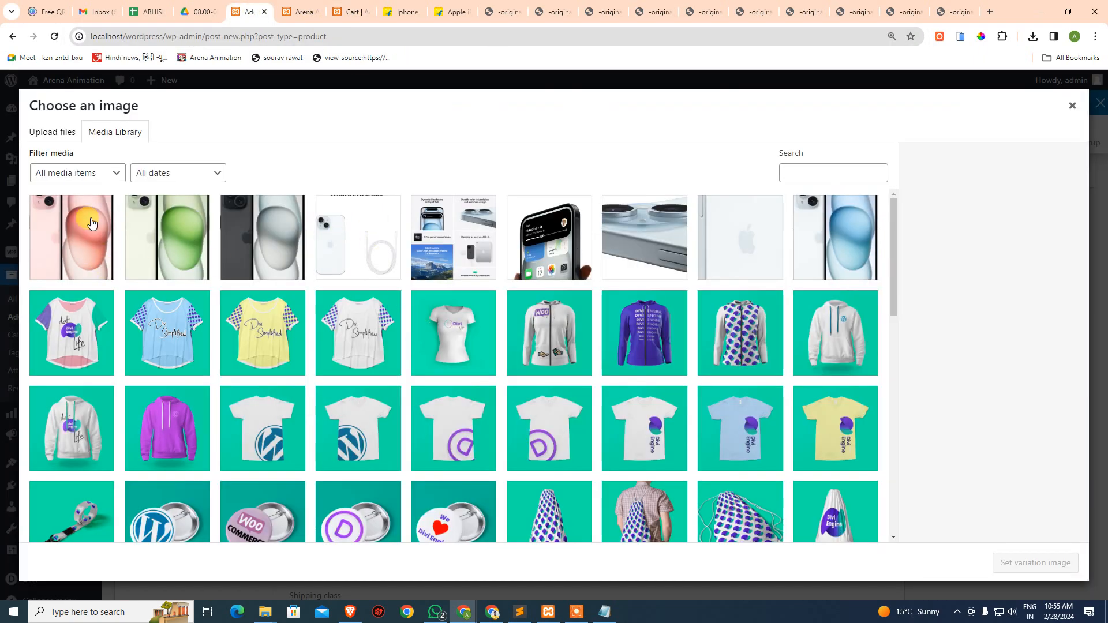
{"action": "left_click", "coordinate": [53, 130]}
{"action": "left_click", "coordinate": [559, 330]}
{"action": "type", "text": "https://rukminim2.flixcart.com/image/416/416/xif0q/mobile/f/l/g/-original-imagtc5frtz9j7tb.jpeg"}
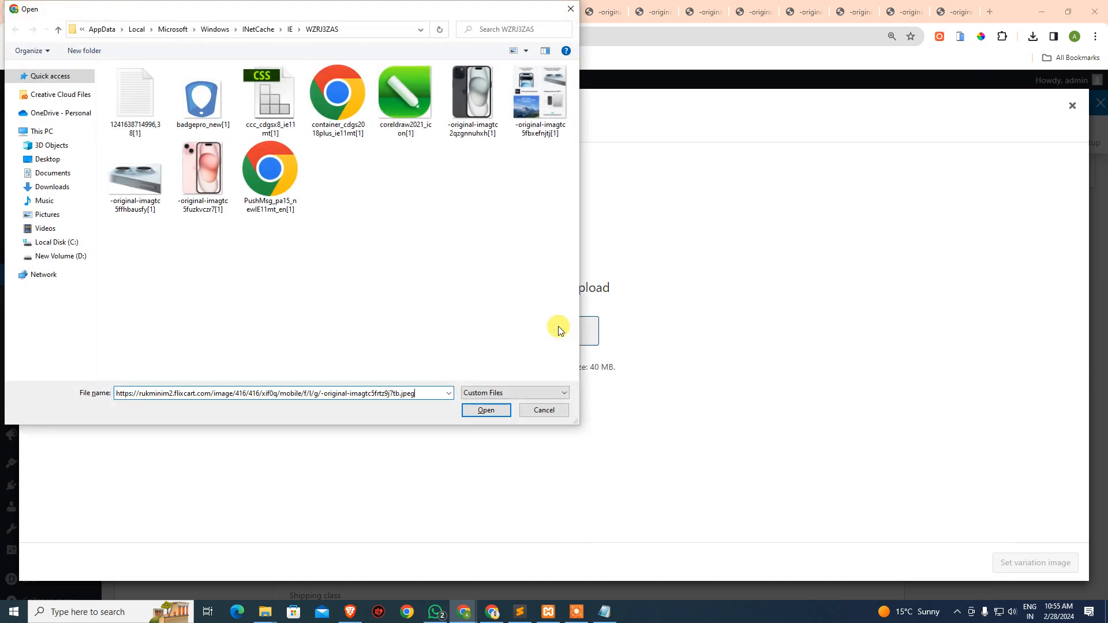
{"action": "key", "text": "Return"}
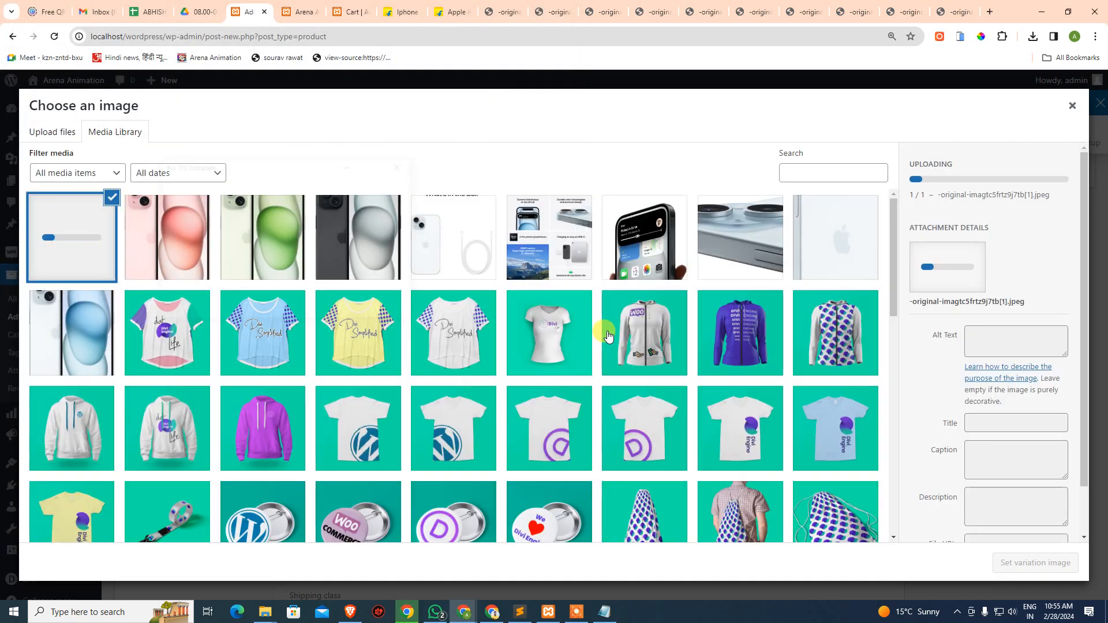
{"action": "left_click", "coordinate": [1020, 563]}
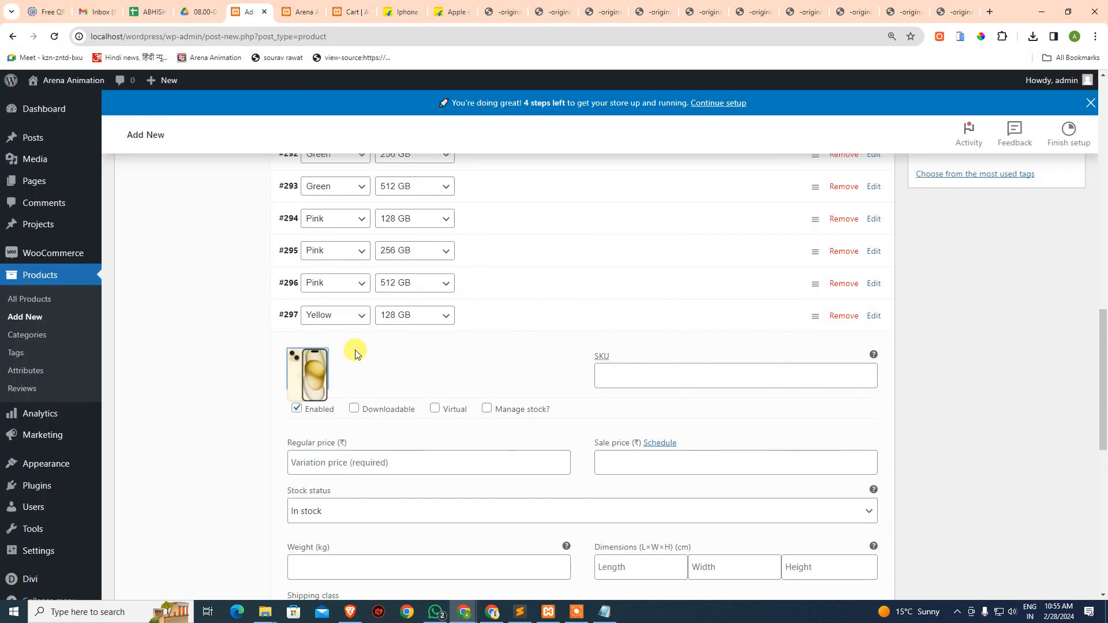
Step: Collapse the Yellow 128 GB variation and assign the yellow iPhone image from the media library to the Yellow 256 GB variation
{"action": "left_click", "coordinate": [522, 319]}
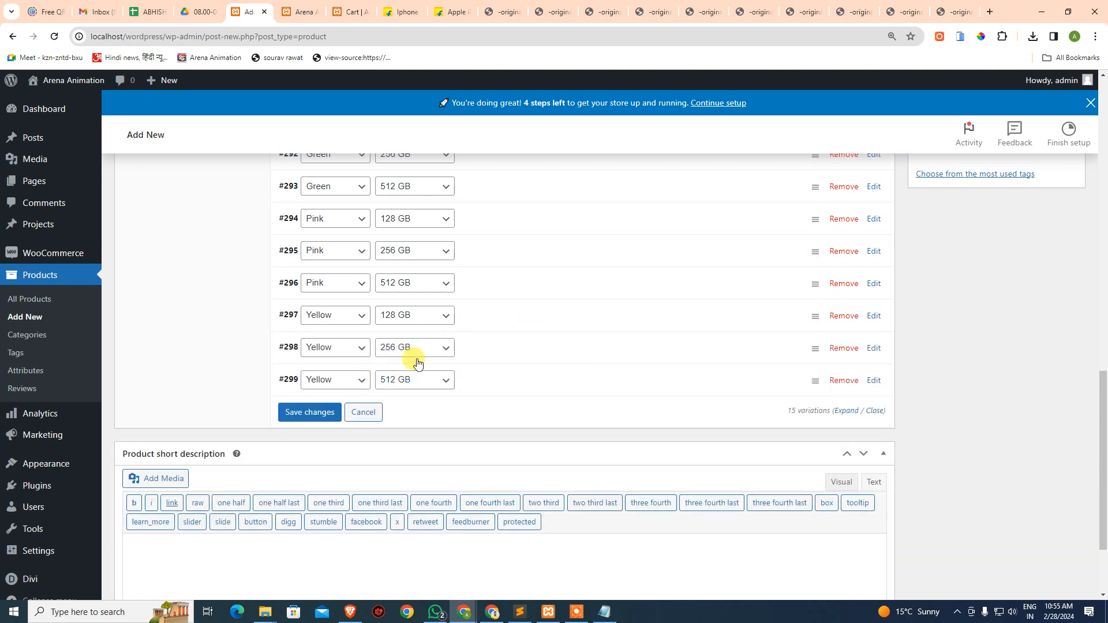
{"action": "left_click", "coordinate": [557, 349]}
{"action": "left_click", "coordinate": [319, 394]}
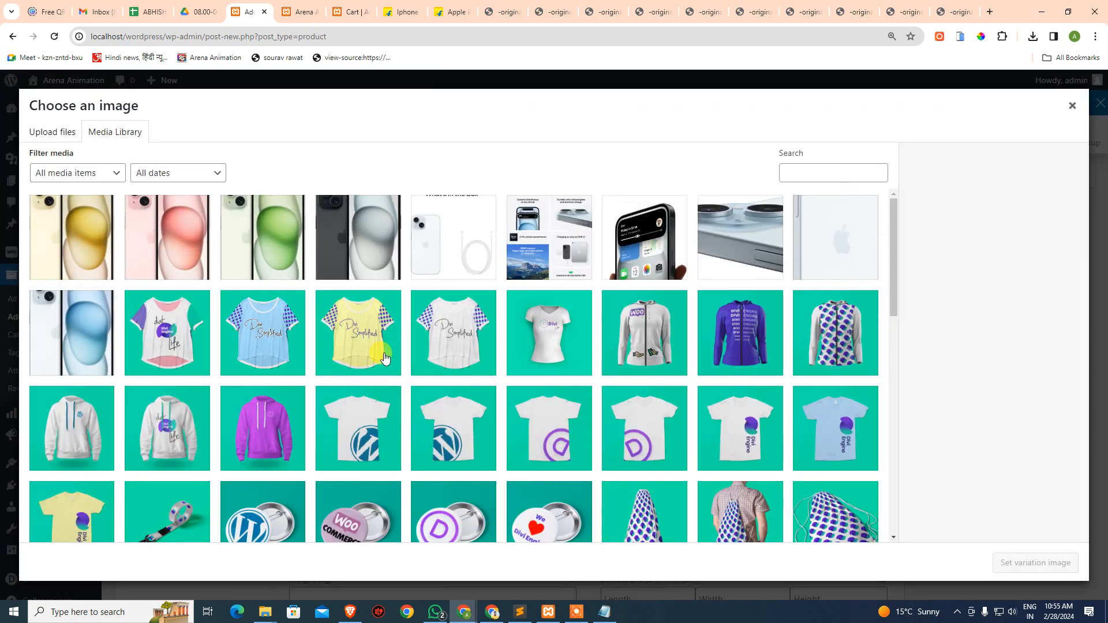
{"action": "left_click", "coordinate": [97, 243]}
{"action": "left_click", "coordinate": [1007, 563]}
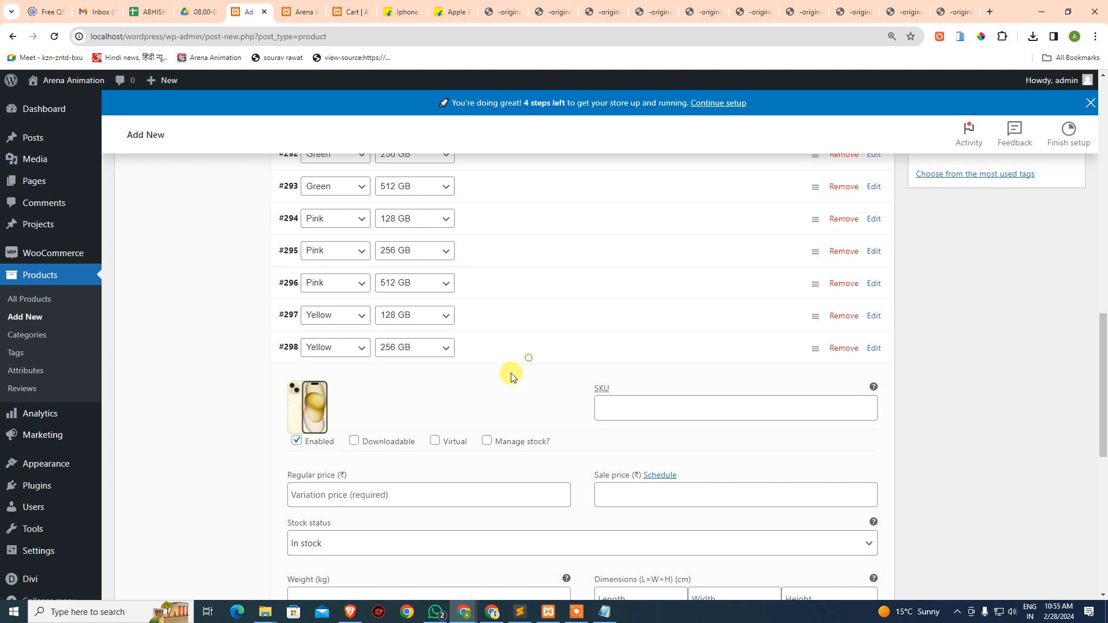
{"action": "left_click", "coordinate": [529, 358]}
Step: Assign the yellow iPhone image to the Yellow 512 GB variation and save the variation changes
{"action": "left_click", "coordinate": [567, 393]}
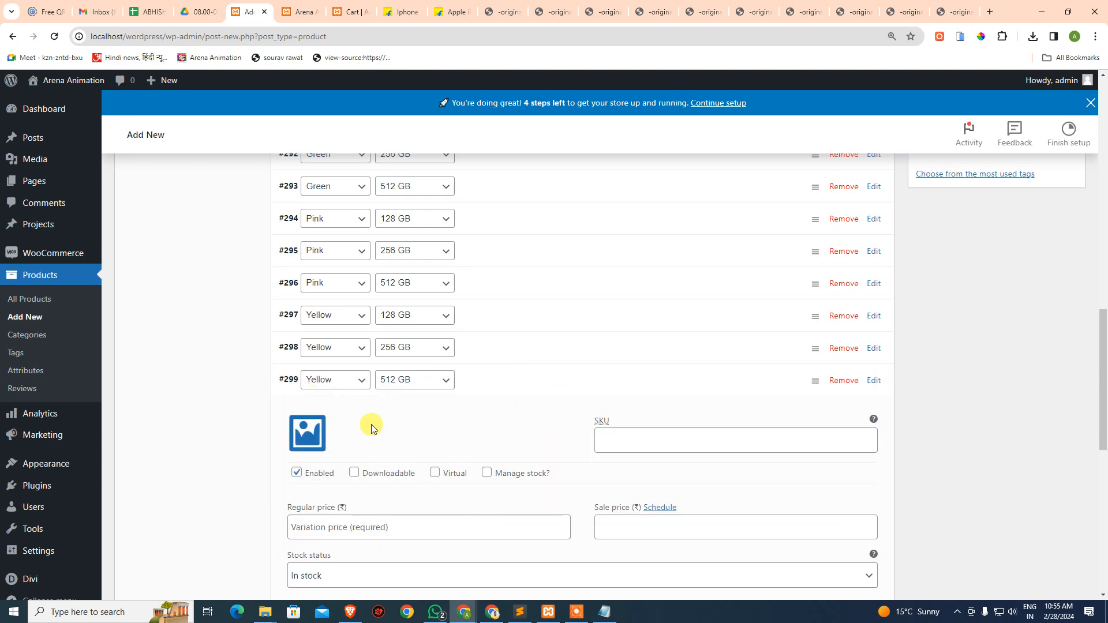
{"action": "left_click", "coordinate": [315, 430]}
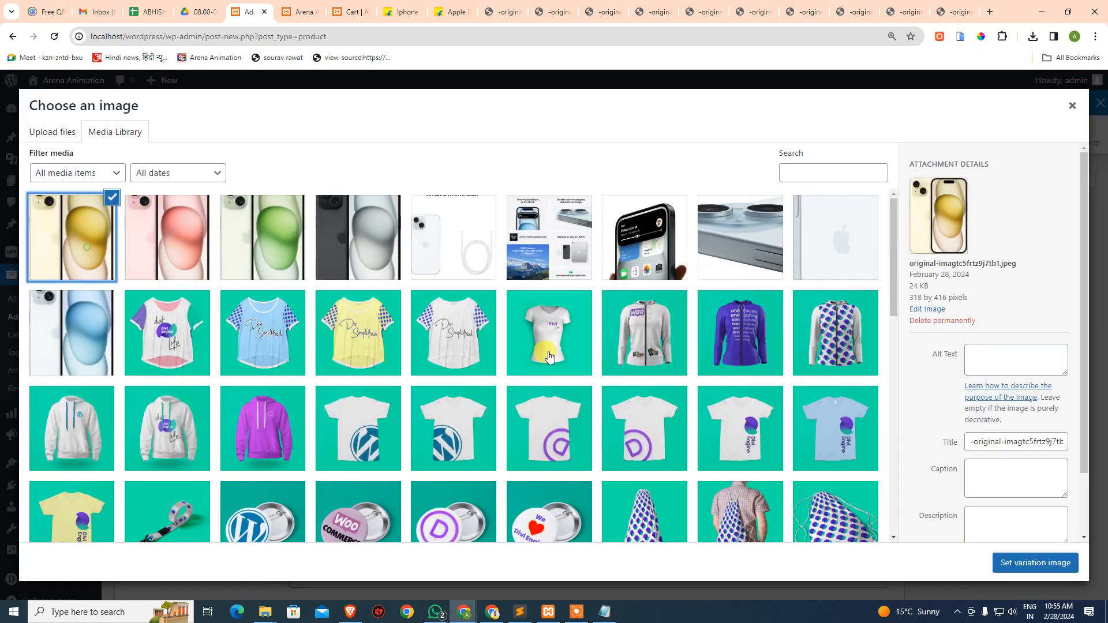
{"action": "left_click", "coordinate": [1026, 561]}
{"action": "scroll", "coordinate": [473, 496], "scroll_direction": "down", "scroll_amount": 4}
{"action": "scroll", "coordinate": [501, 358], "scroll_direction": "up", "scroll_amount": 3}
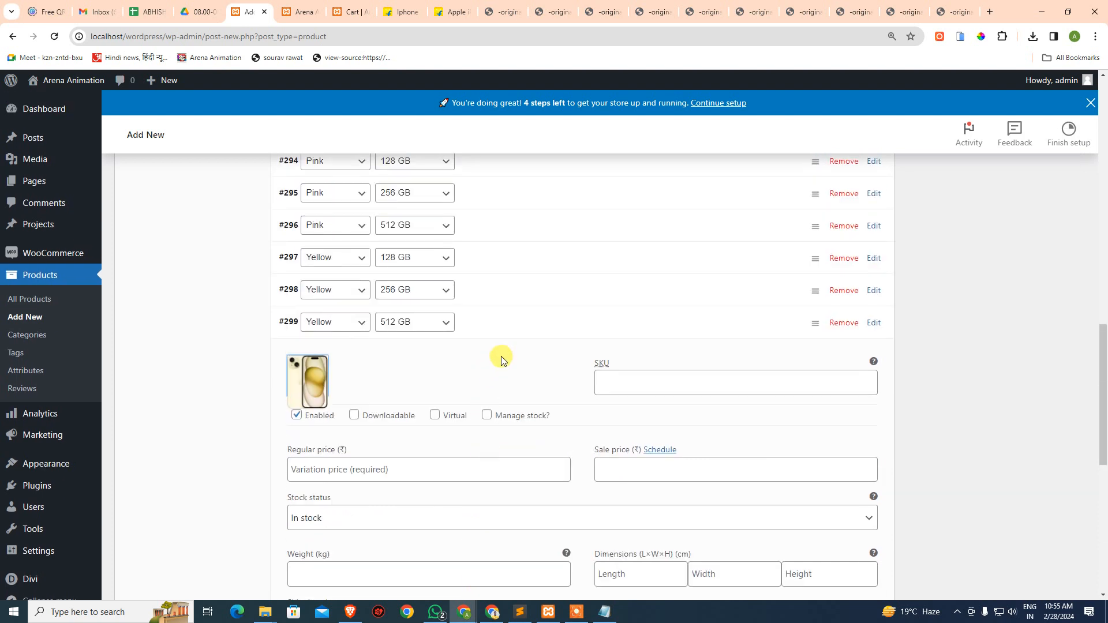
{"action": "left_click", "coordinate": [542, 335]}
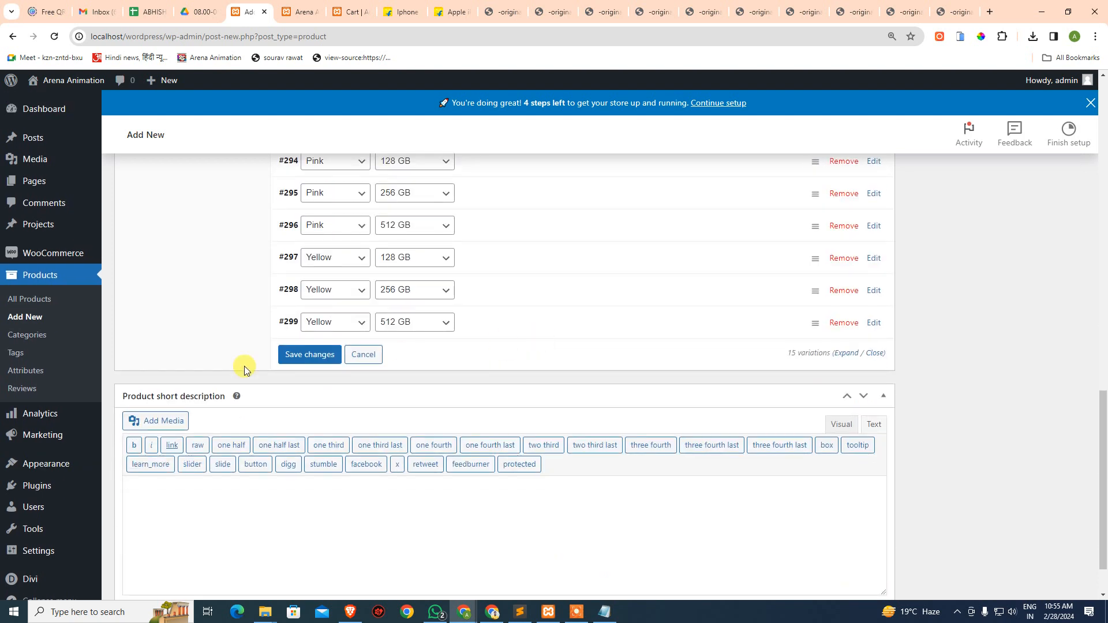
{"action": "left_click", "coordinate": [293, 354]}
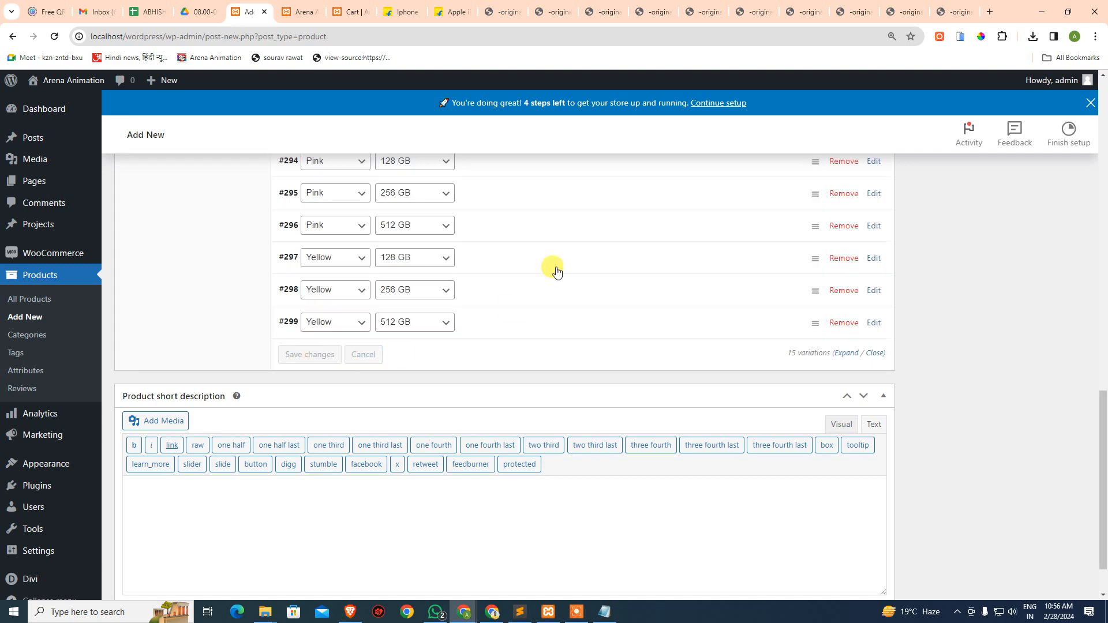
Step: Look through both pages of the storefront's Shop for the new Apple iPhone 15 product
{"action": "left_click", "coordinate": [302, 16]}
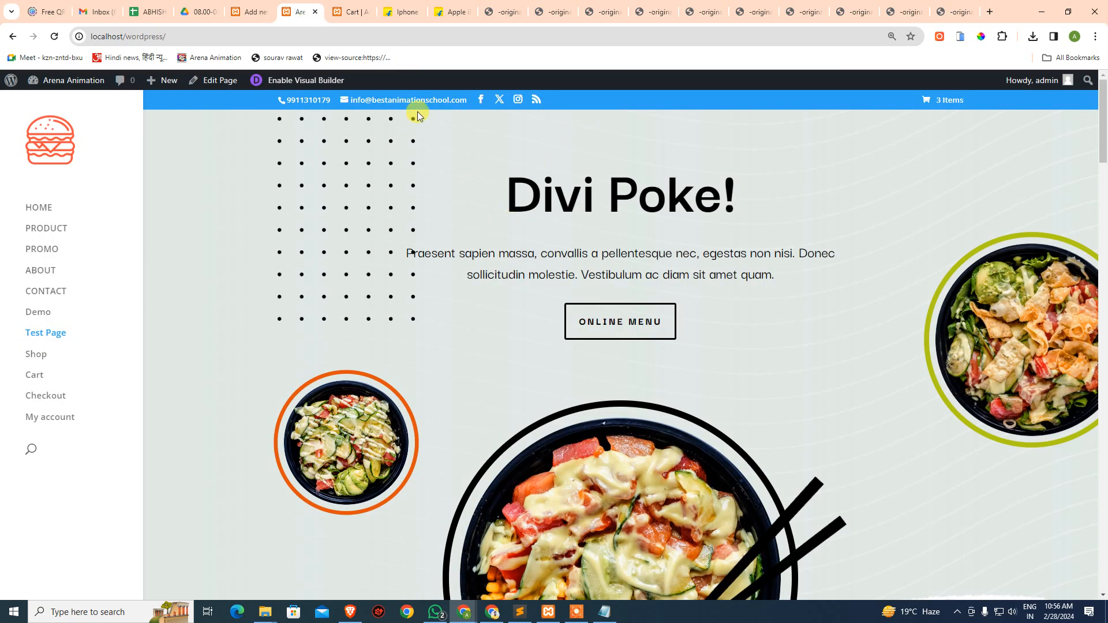
{"action": "left_click", "coordinate": [44, 362]}
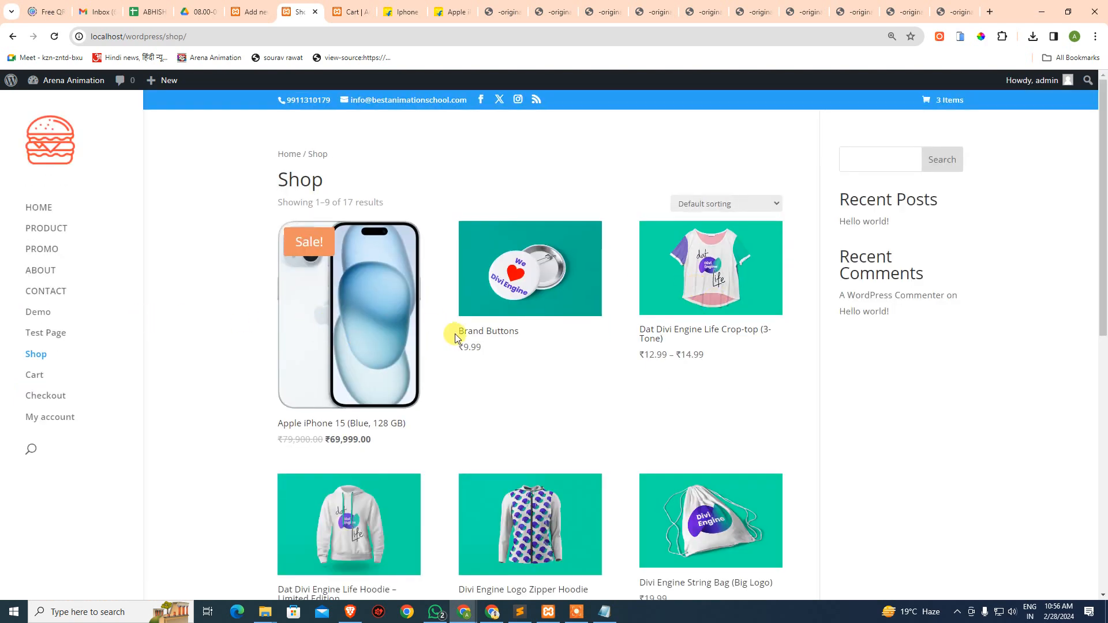
{"action": "scroll", "coordinate": [454, 334], "scroll_direction": "down", "scroll_amount": 10}
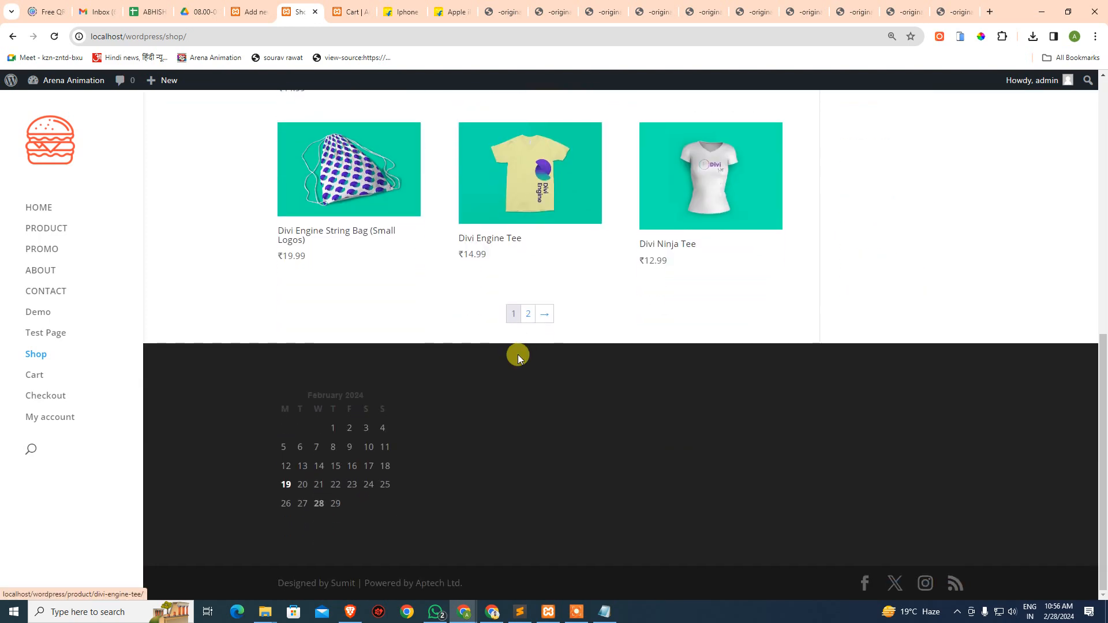
{"action": "left_click", "coordinate": [527, 317]}
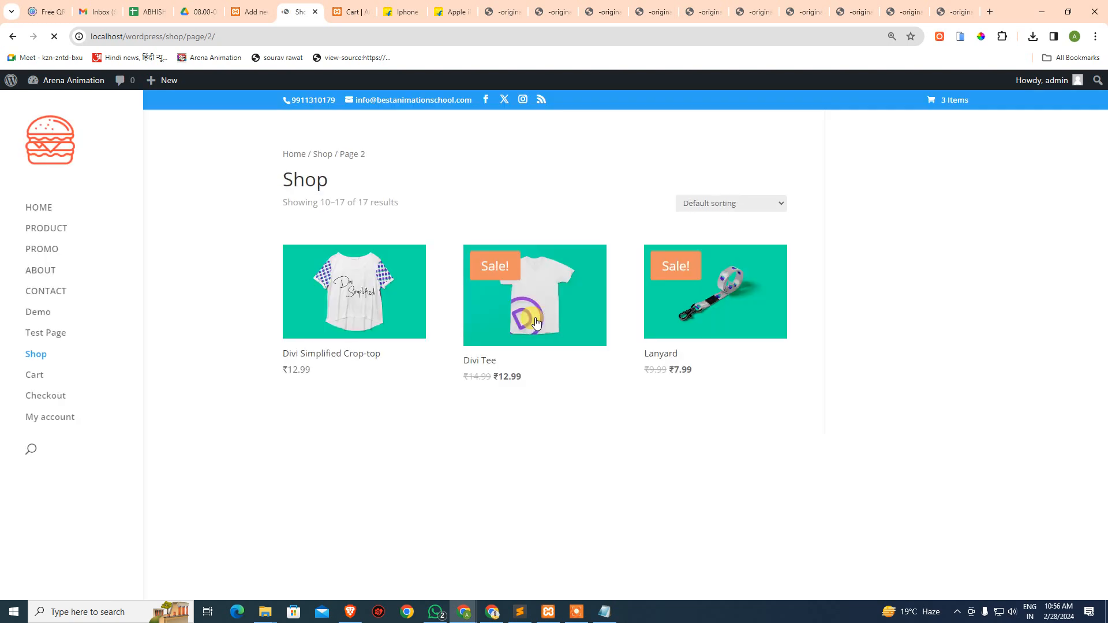
{"action": "scroll", "coordinate": [629, 447], "scroll_direction": "down", "scroll_amount": 5}
{"action": "scroll", "coordinate": [606, 433], "scroll_direction": "up", "scroll_amount": 10}
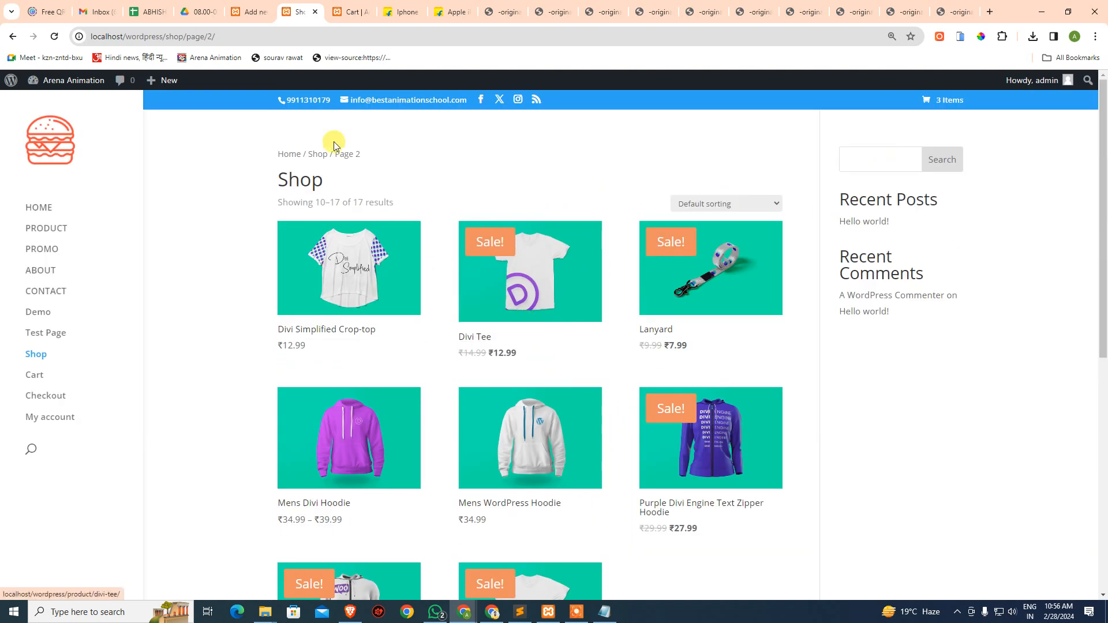
Step: Return to the Apple iPhone 15 product in the WordPress admin and publish it
{"action": "left_click", "coordinate": [249, 11]}
{"action": "scroll", "coordinate": [473, 321], "scroll_direction": "up", "scroll_amount": 15}
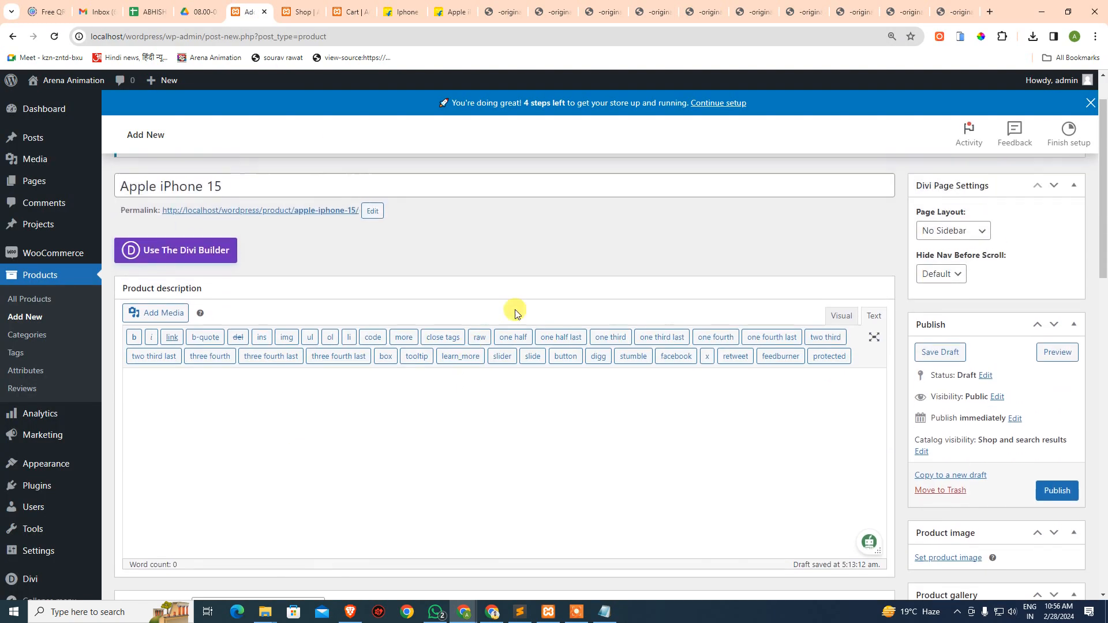
{"action": "left_click", "coordinate": [1066, 494]}
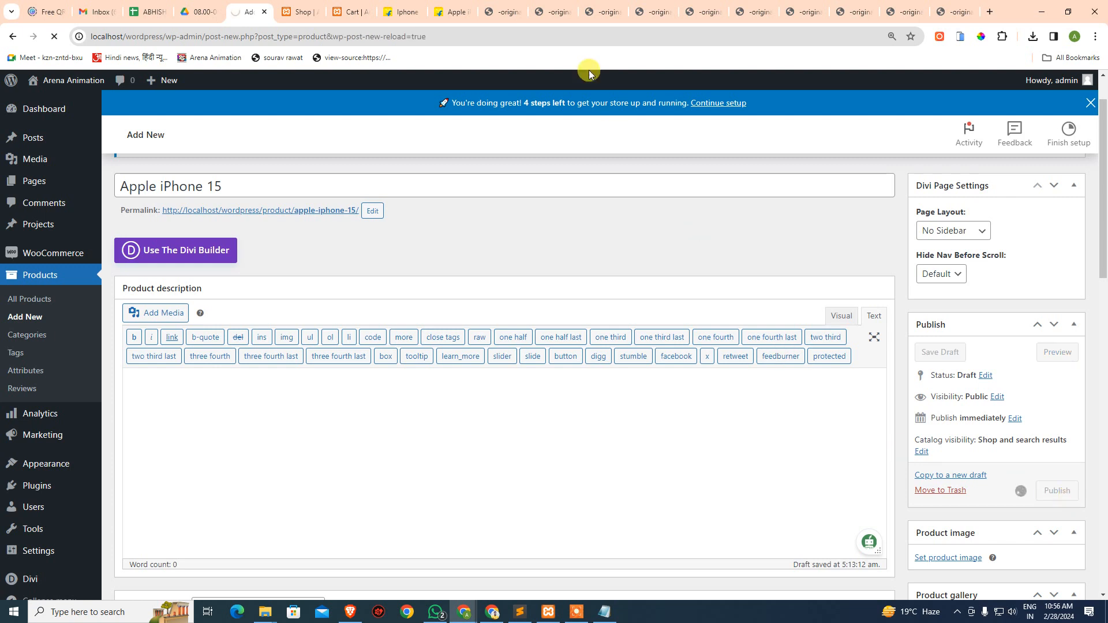
Step: Open the Apple iPhone 15 page from the Shop and preview the Black, Blue and Green colors with 128 GB storage
{"action": "left_click", "coordinate": [295, 14]}
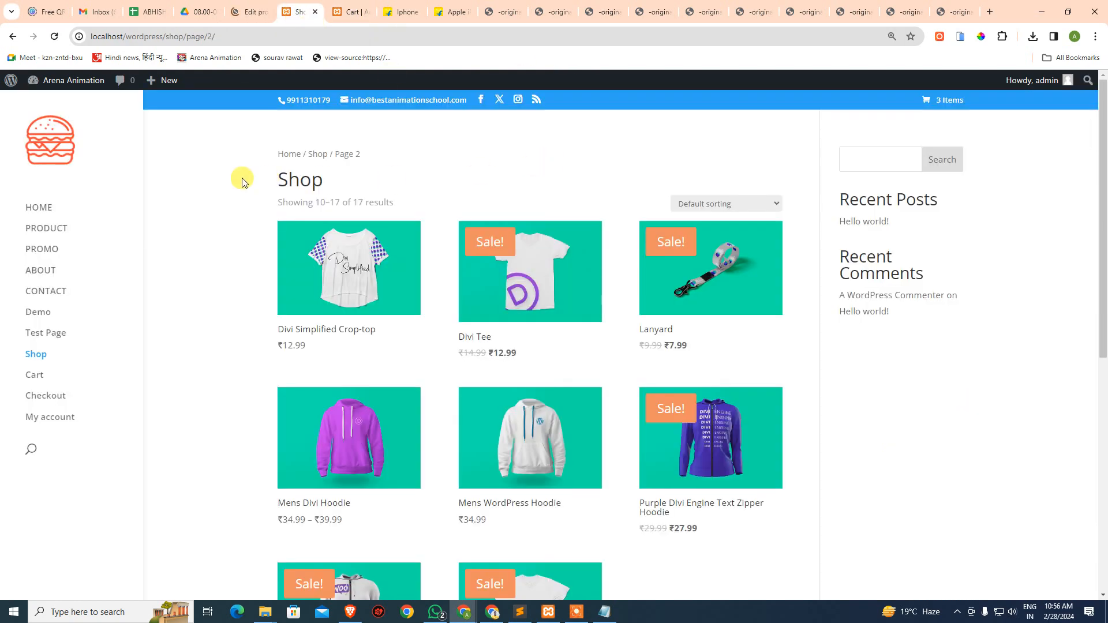
{"action": "left_click", "coordinate": [28, 355]}
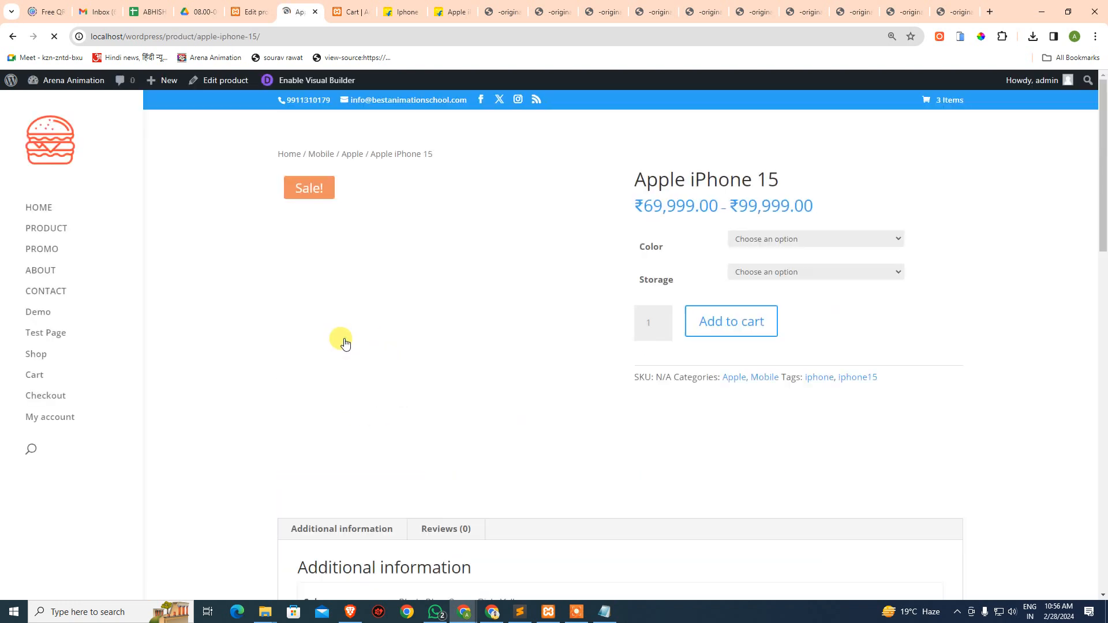
{"action": "left_click", "coordinate": [795, 239]}
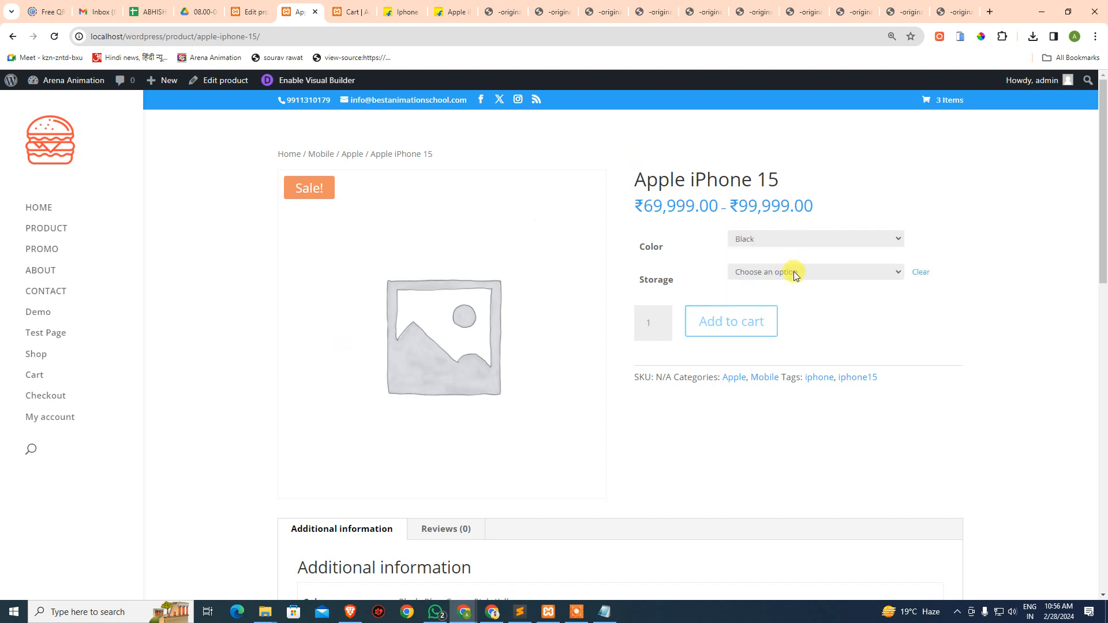
{"action": "left_click", "coordinate": [794, 271]}
{"action": "left_click", "coordinate": [788, 290]}
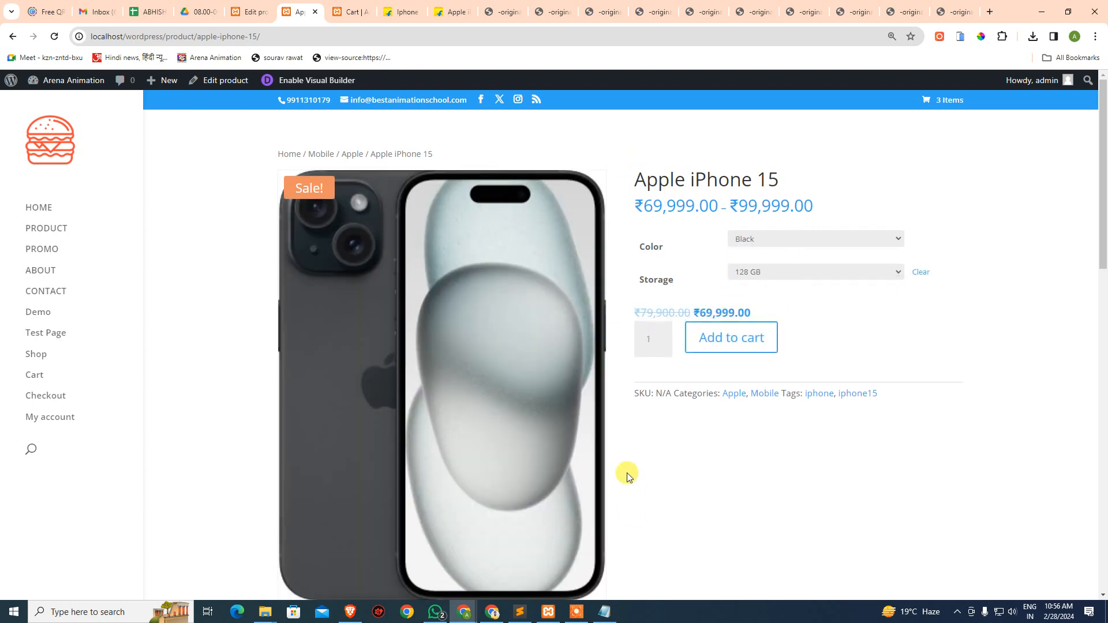
{"action": "left_click", "coordinate": [776, 242]}
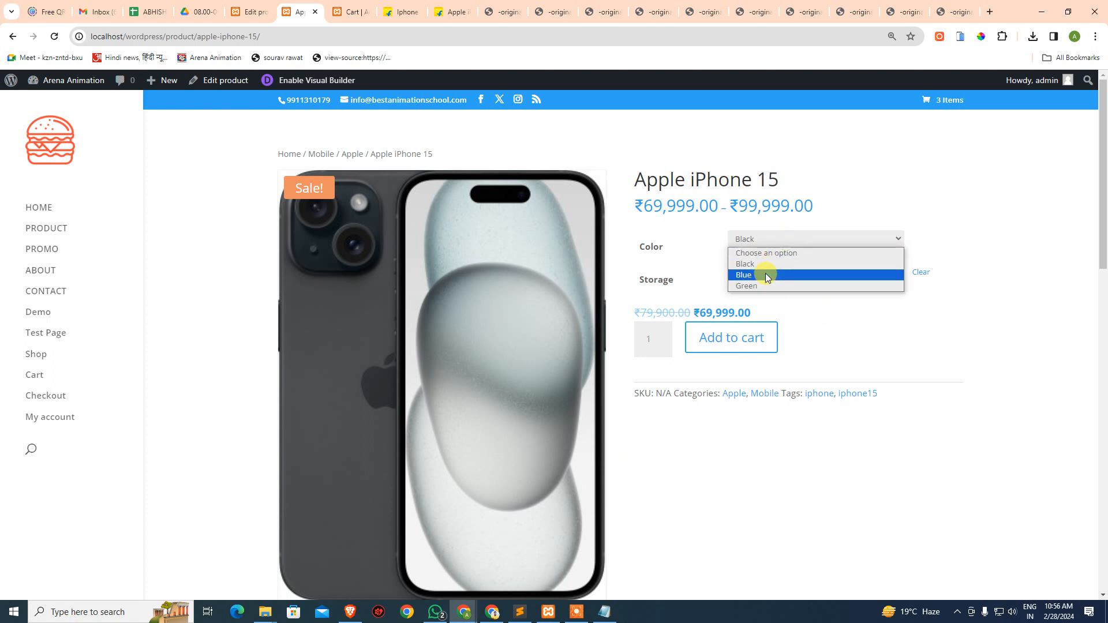
{"action": "left_click", "coordinate": [766, 274]}
{"action": "left_click", "coordinate": [786, 239]}
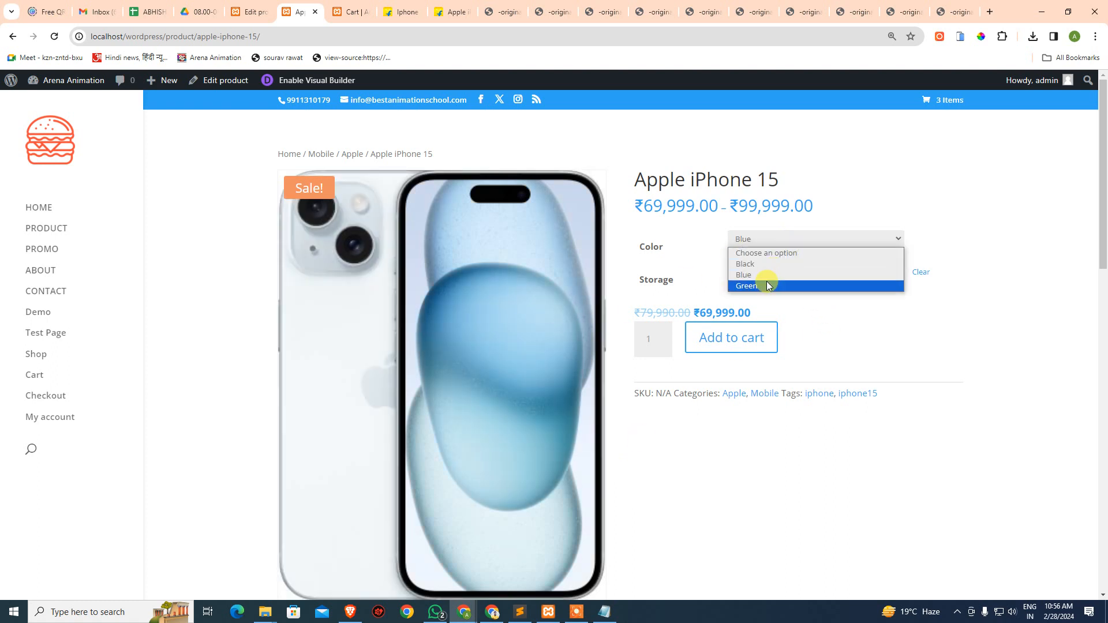
{"action": "left_click", "coordinate": [767, 282]}
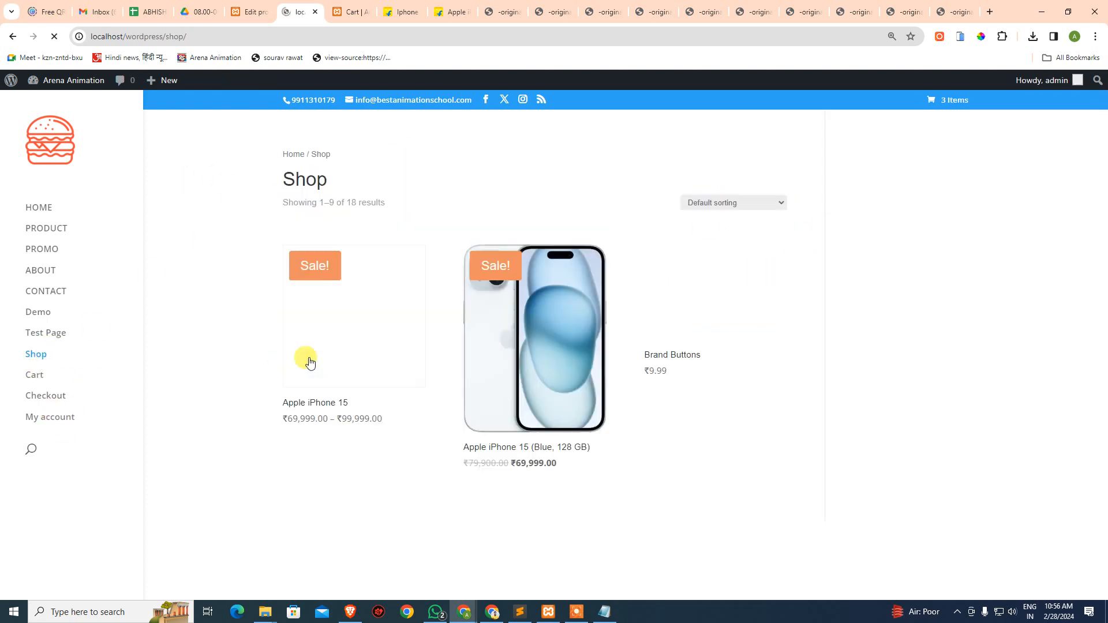
Step: Set the black iPhone image from the media library as the Apple iPhone 15's main product image
{"action": "left_click", "coordinate": [251, 12]}
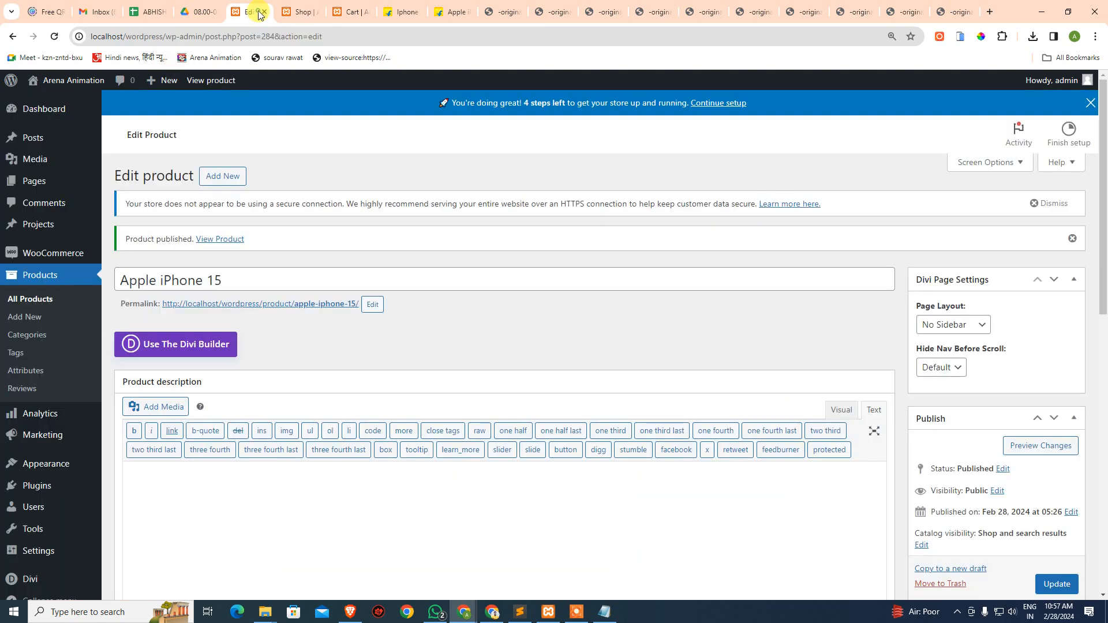
{"action": "scroll", "coordinate": [1015, 524], "scroll_direction": "down", "scroll_amount": 5}
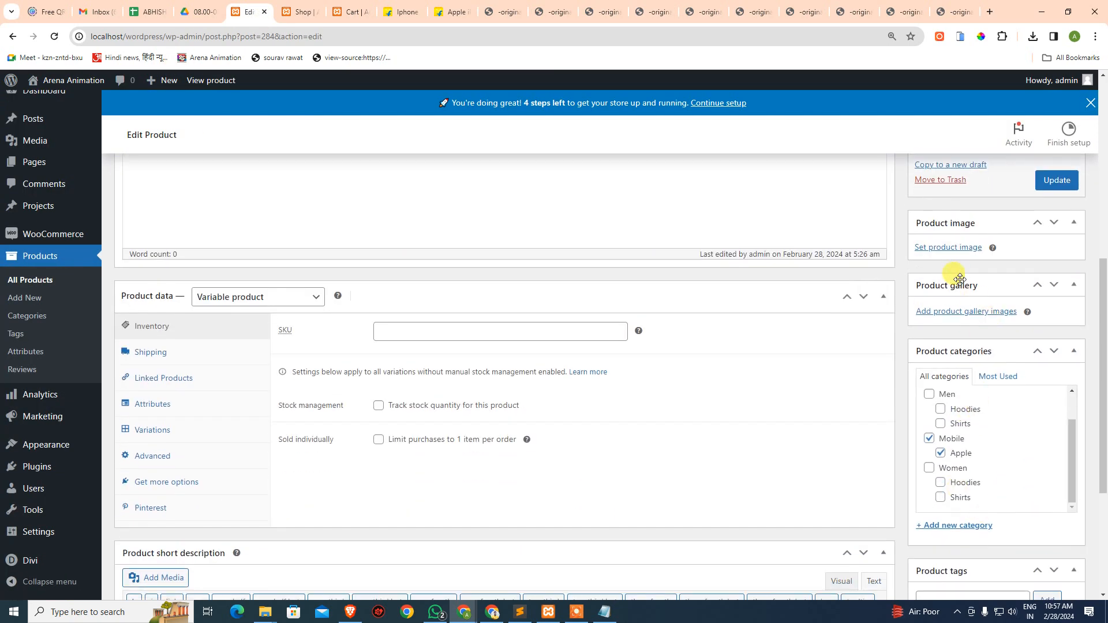
{"action": "left_click", "coordinate": [954, 248]}
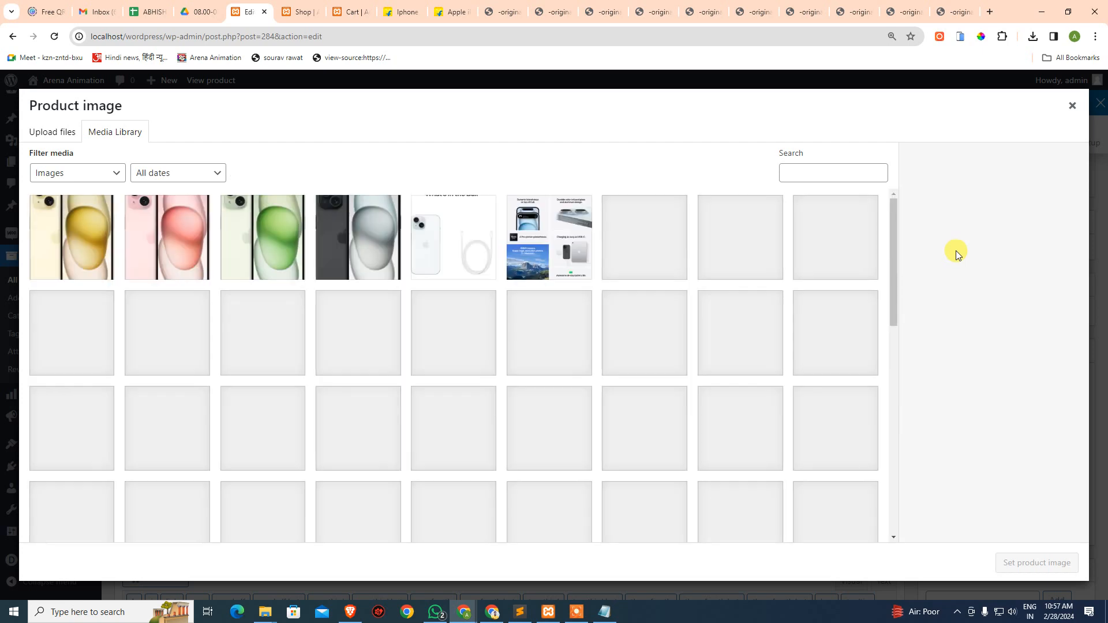
{"action": "left_click", "coordinate": [403, 12]}
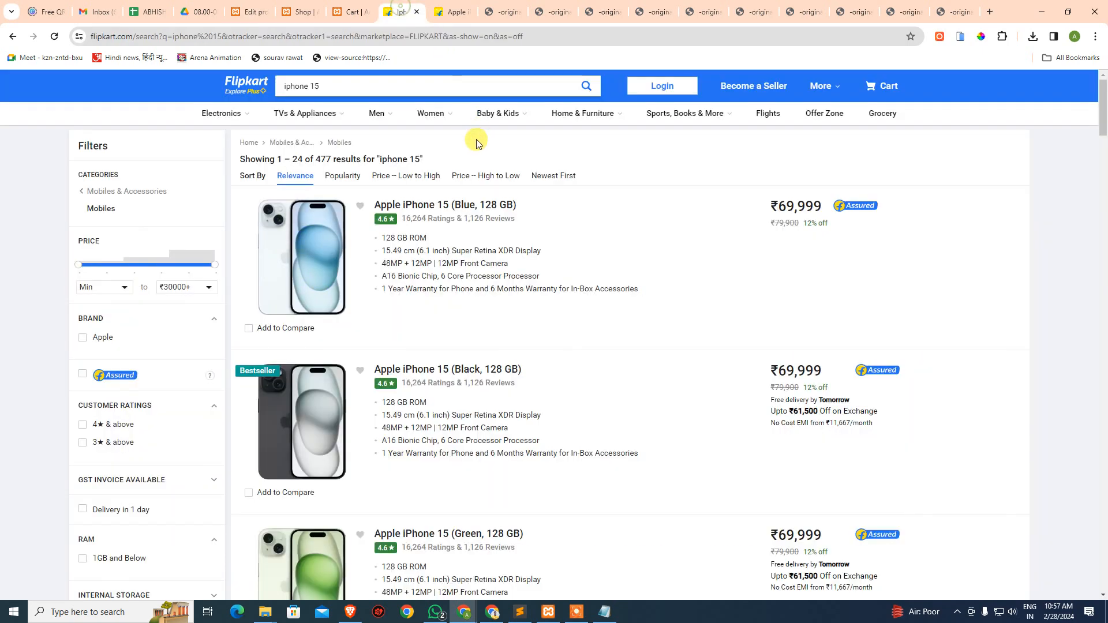
{"action": "left_click", "coordinate": [250, 12]}
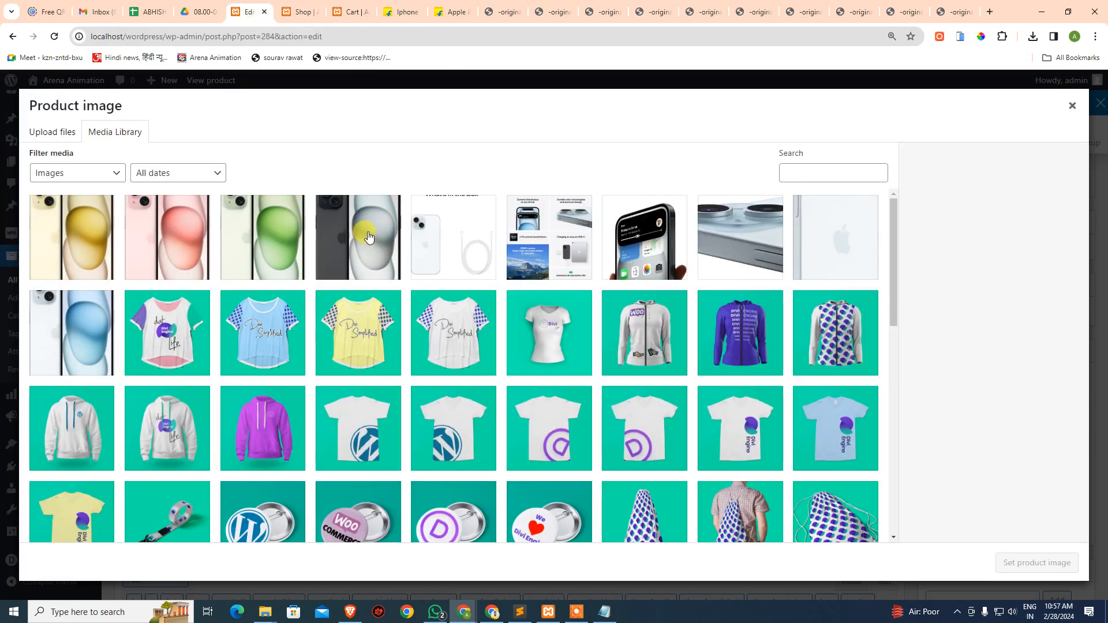
{"action": "left_click", "coordinate": [364, 253]}
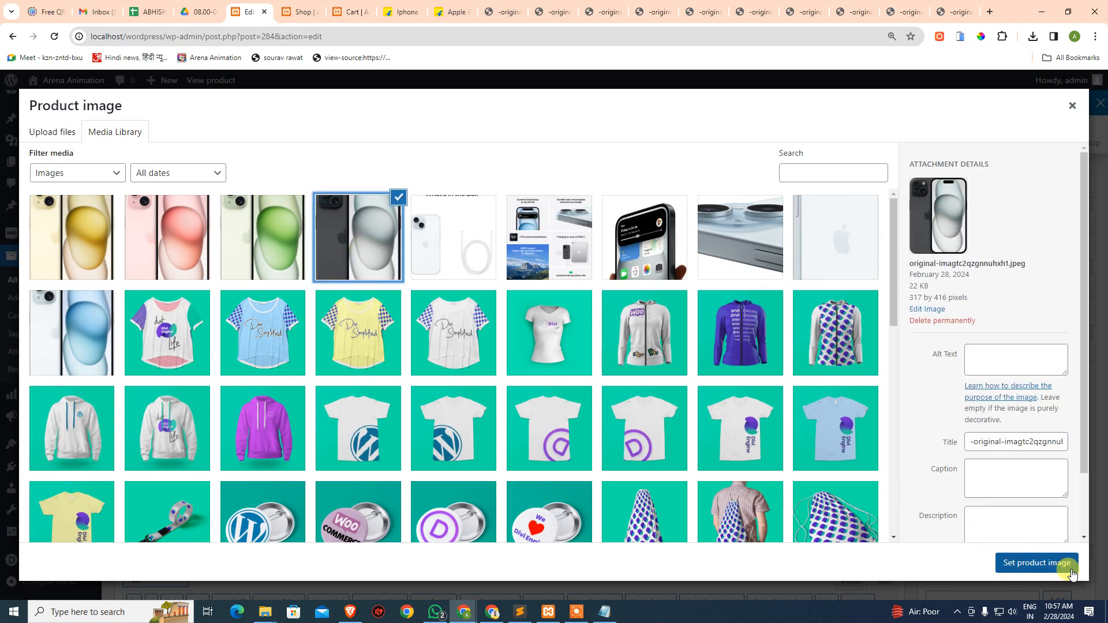
{"action": "scroll", "coordinate": [910, 426], "scroll_direction": "down", "scroll_amount": 2}
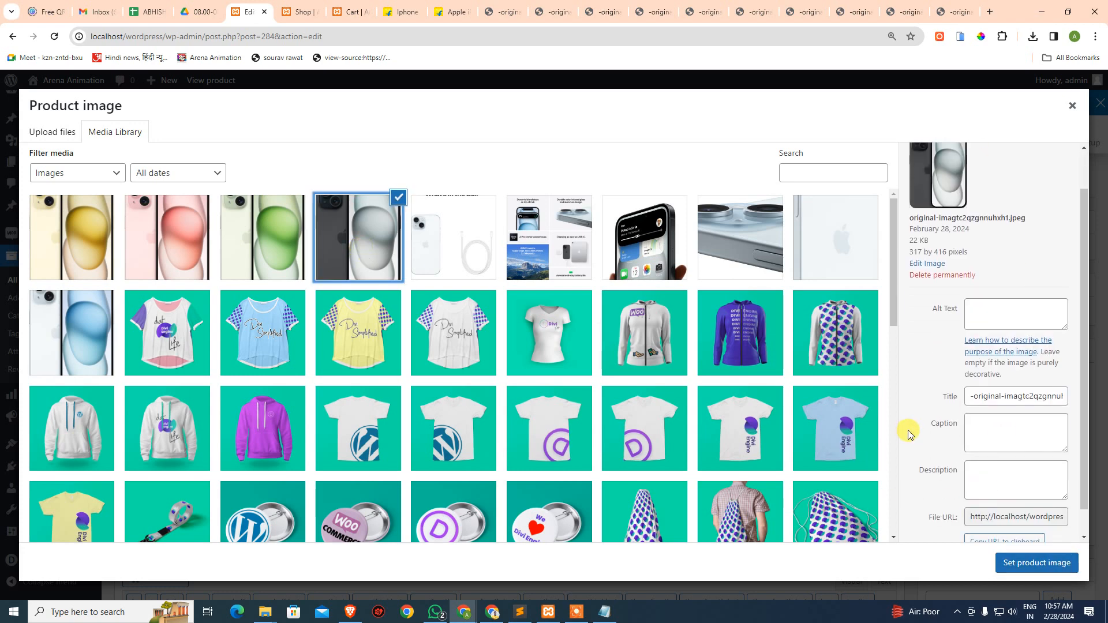
{"action": "left_click", "coordinate": [1018, 567]}
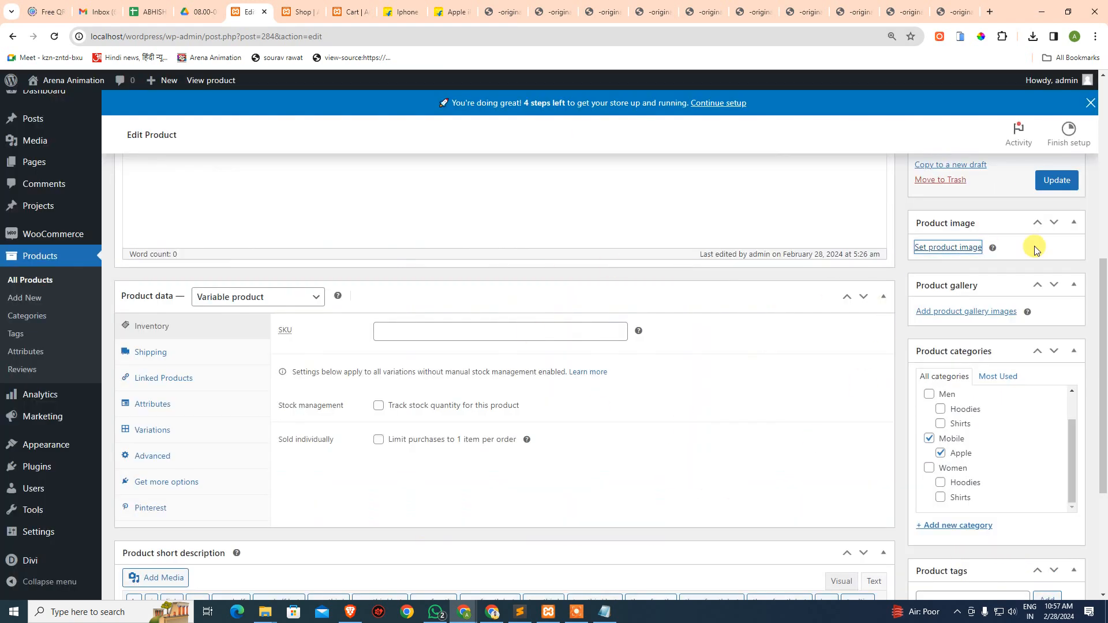
{"action": "scroll", "coordinate": [1001, 404], "scroll_direction": "down", "scroll_amount": 5}
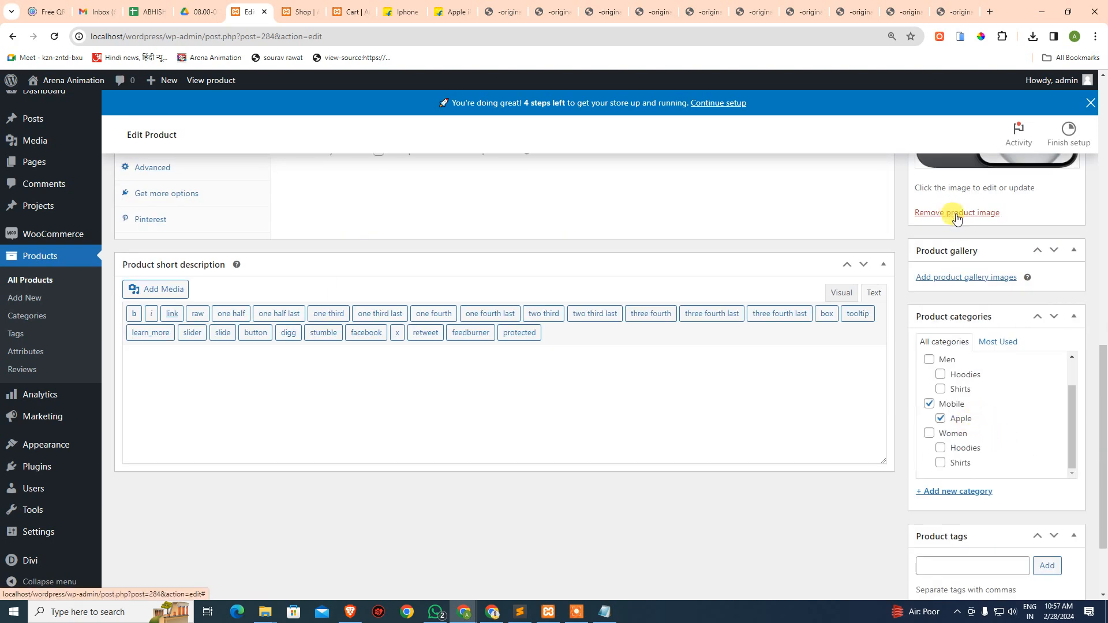
{"action": "scroll", "coordinate": [981, 462], "scroll_direction": "down", "scroll_amount": 2}
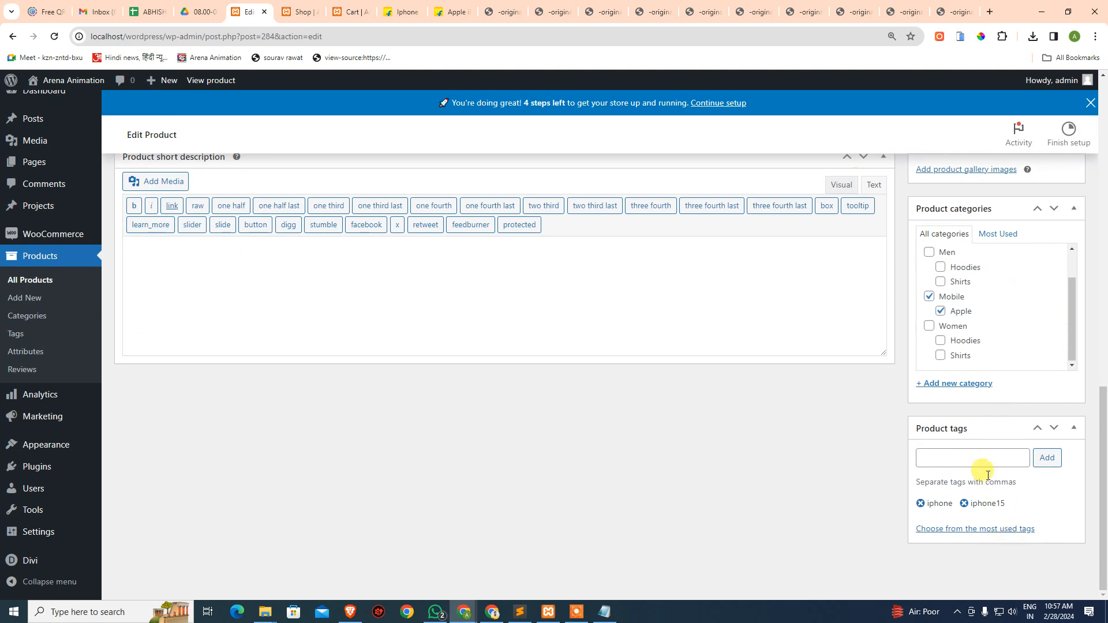
{"action": "scroll", "coordinate": [1002, 439], "scroll_direction": "up", "scroll_amount": 10}
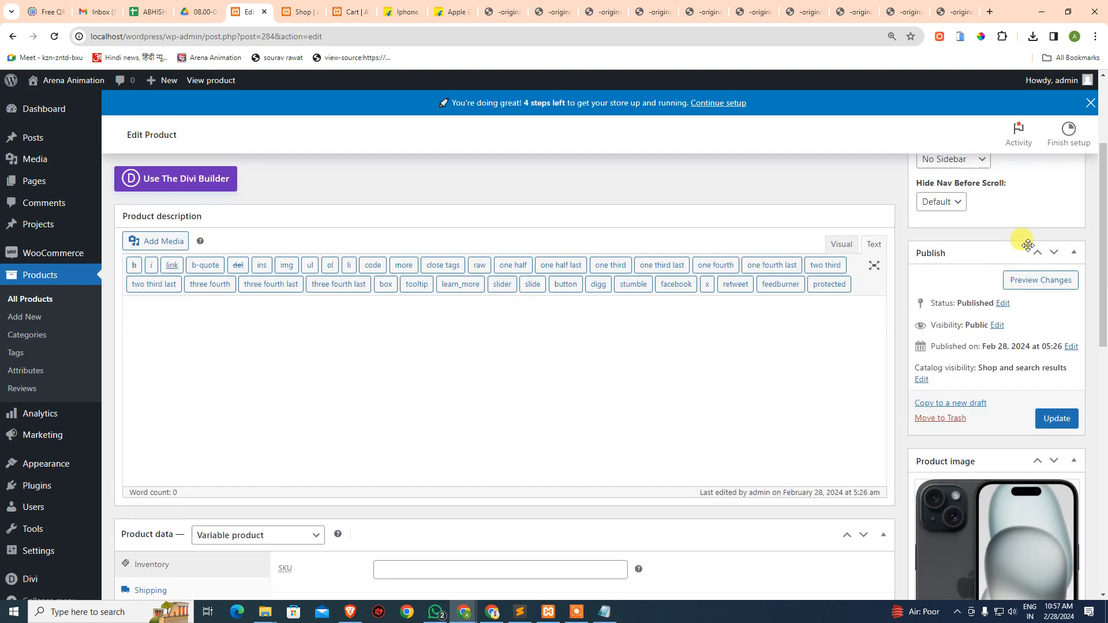
{"action": "left_click", "coordinate": [1060, 419]}
{"action": "left_click", "coordinate": [300, 11]}
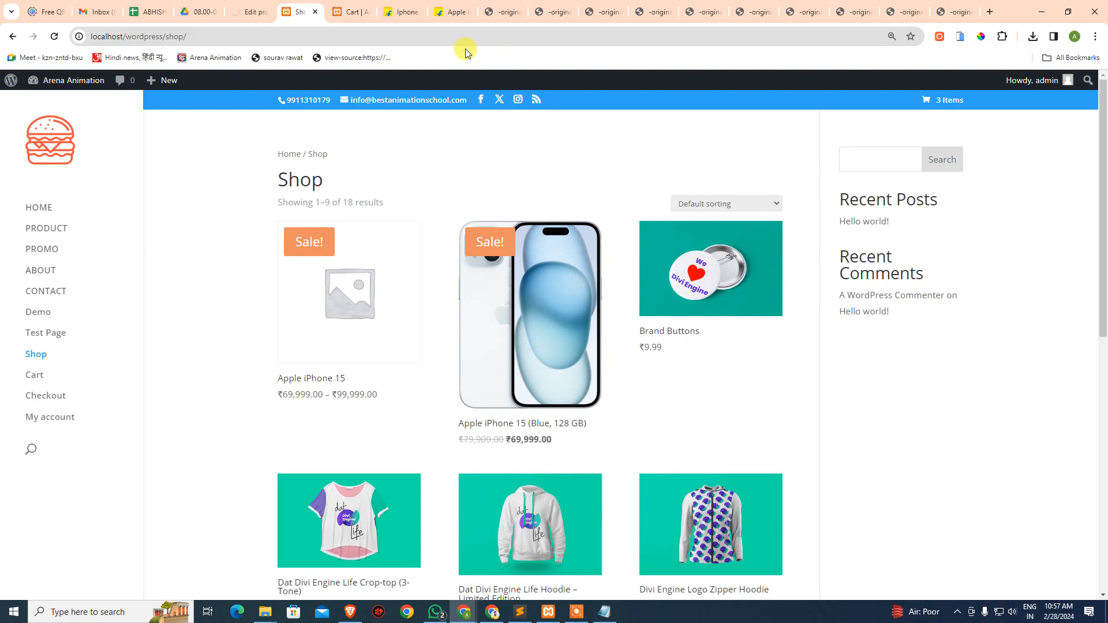
{"action": "left_click", "coordinate": [407, 13]}
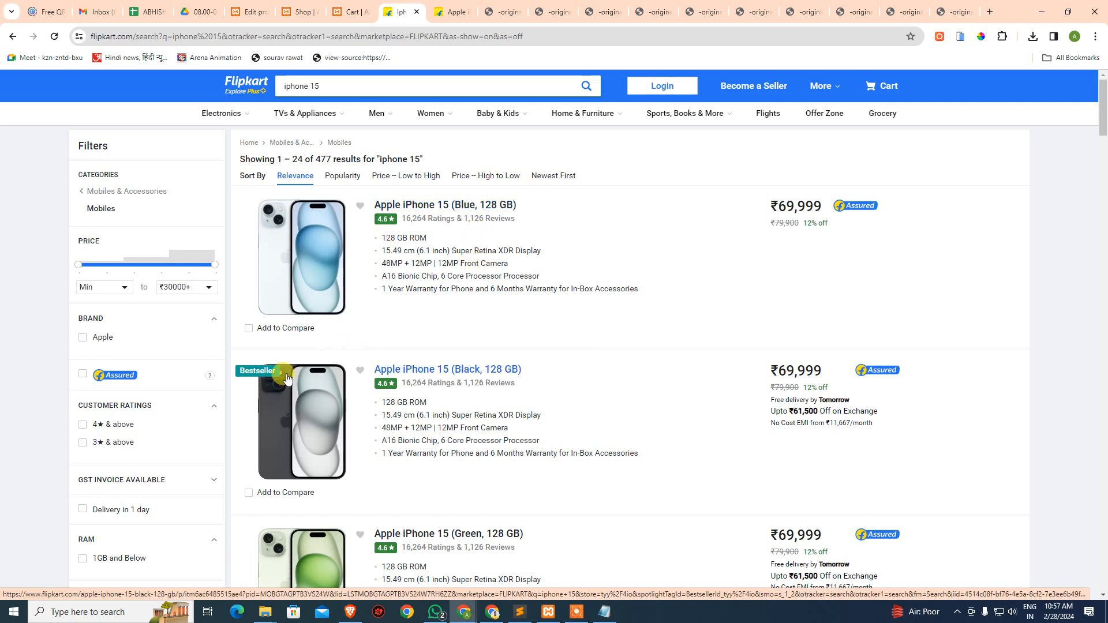
Step: Close the Cart page, refresh the Shop page and open the Apple iPhone 15 product from it
{"action": "left_click", "coordinate": [352, 13]}
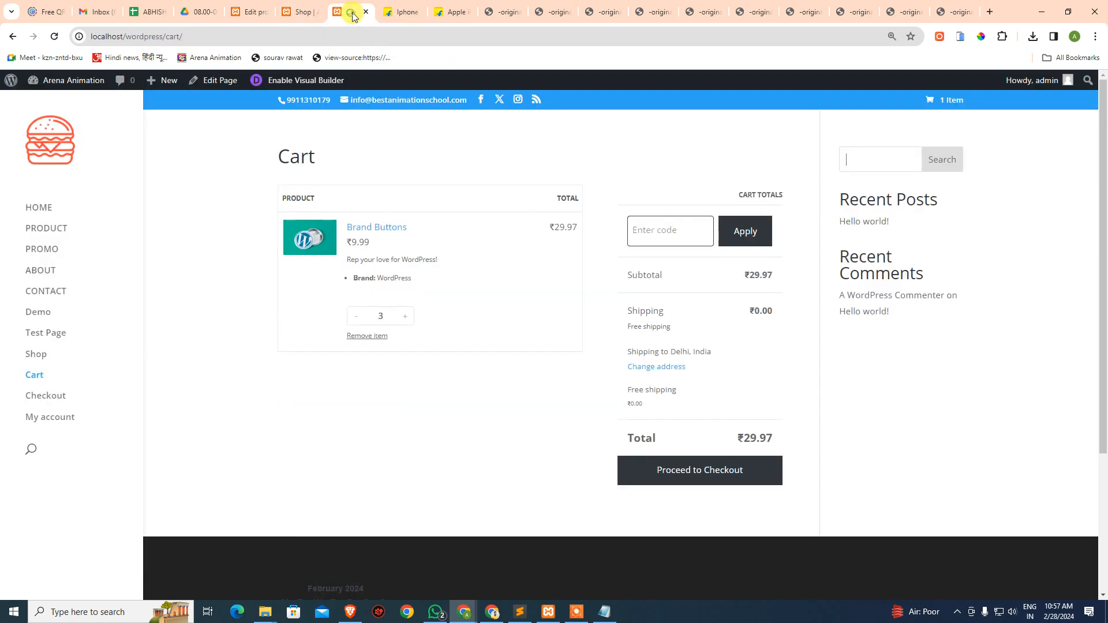
{"action": "left_click", "coordinate": [261, 11]}
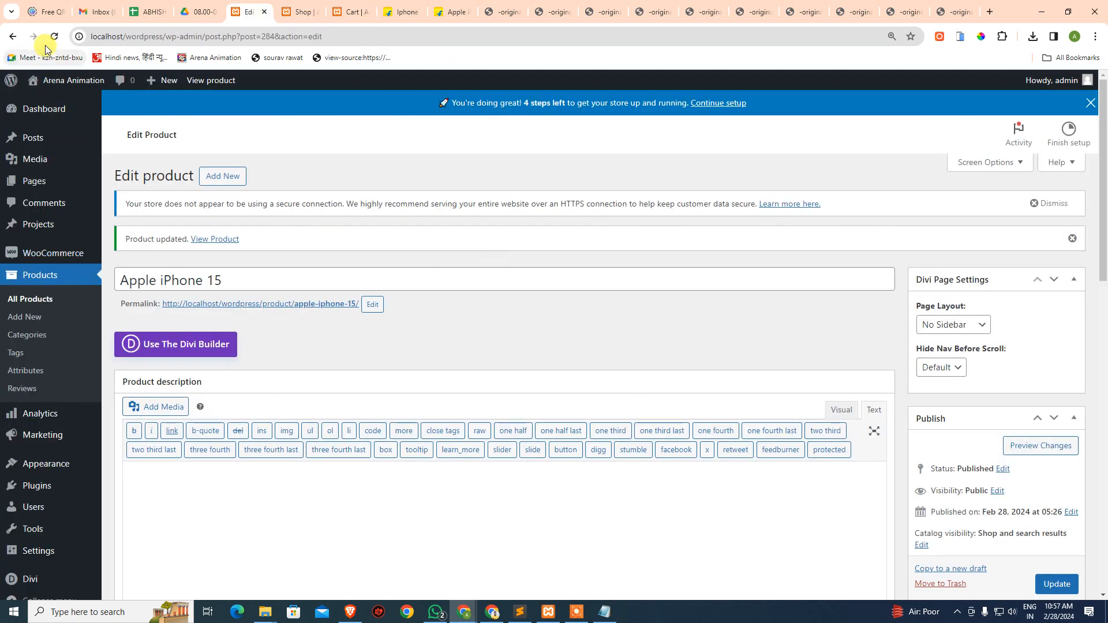
{"action": "left_click", "coordinate": [351, 14]}
{"action": "left_click", "coordinate": [365, 12]}
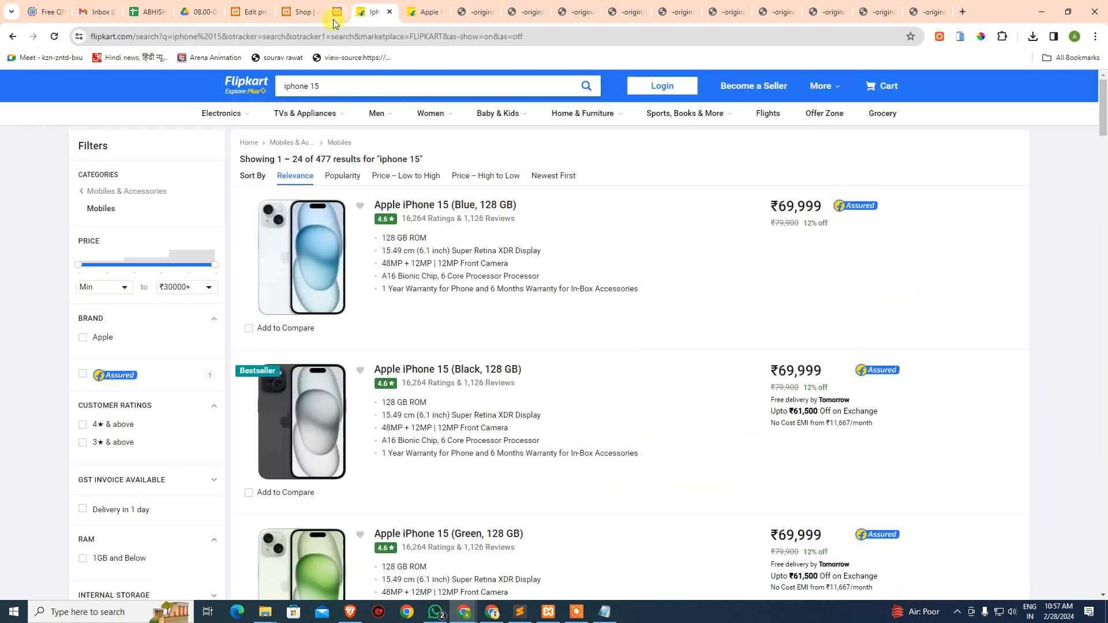
{"action": "left_click", "coordinate": [301, 12]}
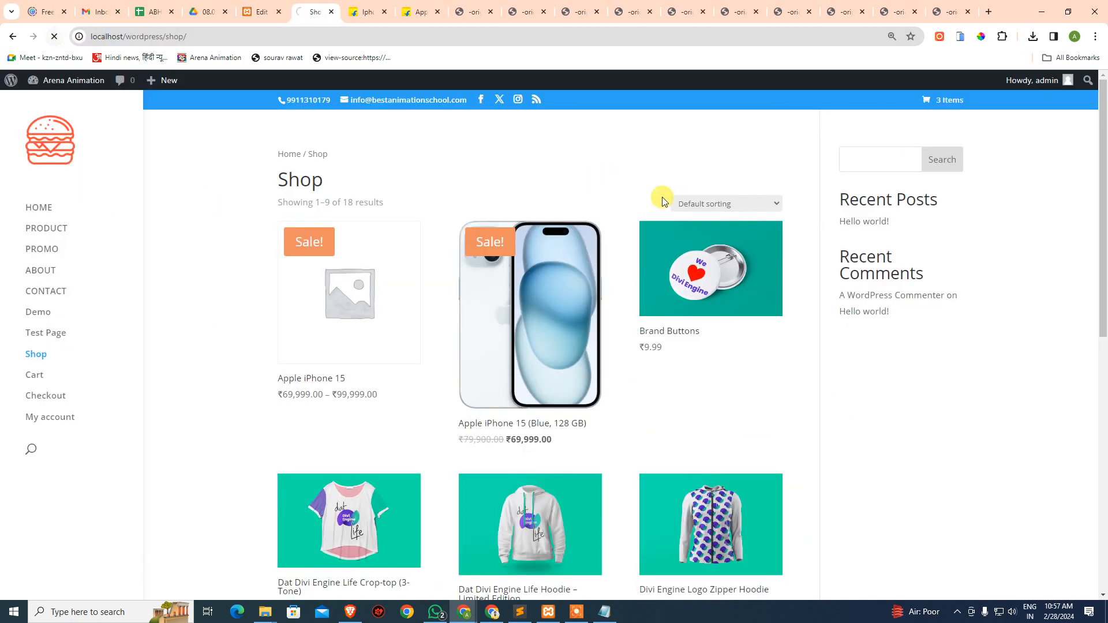
{"action": "key", "text": "F5"}
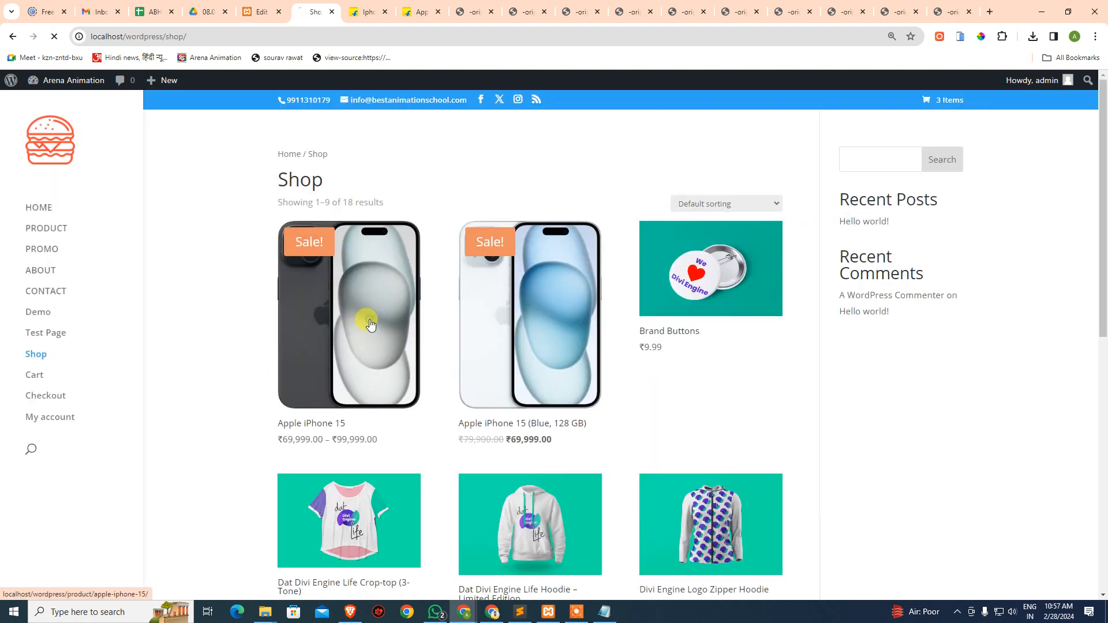
{"action": "left_click", "coordinate": [370, 325]}
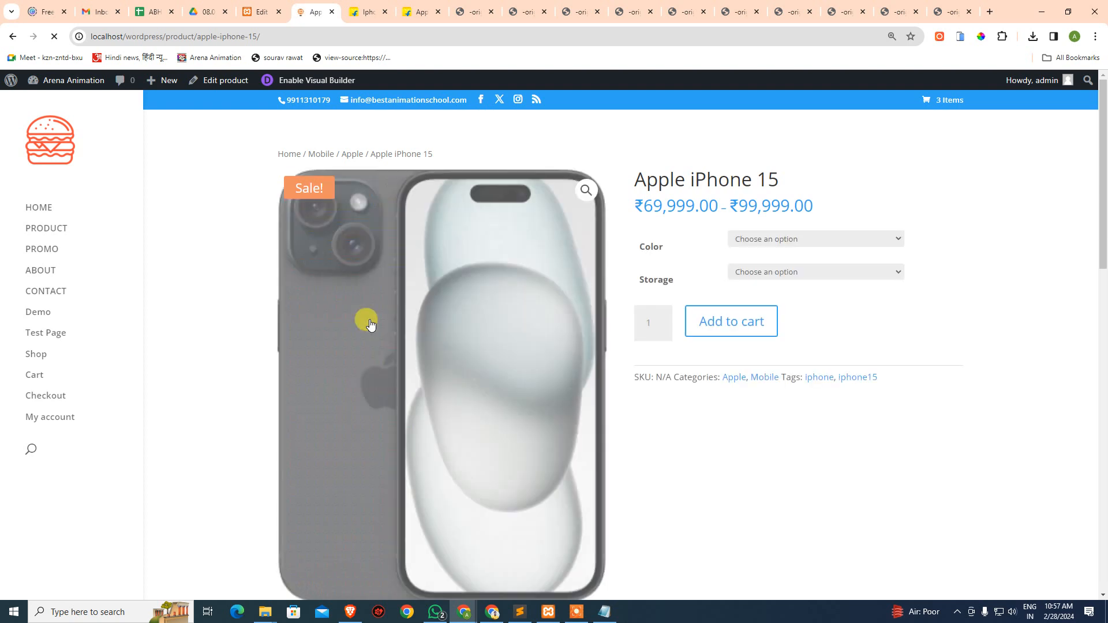
Step: Preview the Blue color with 128 GB storage and view its product image enlarged
{"action": "left_click", "coordinate": [789, 239]}
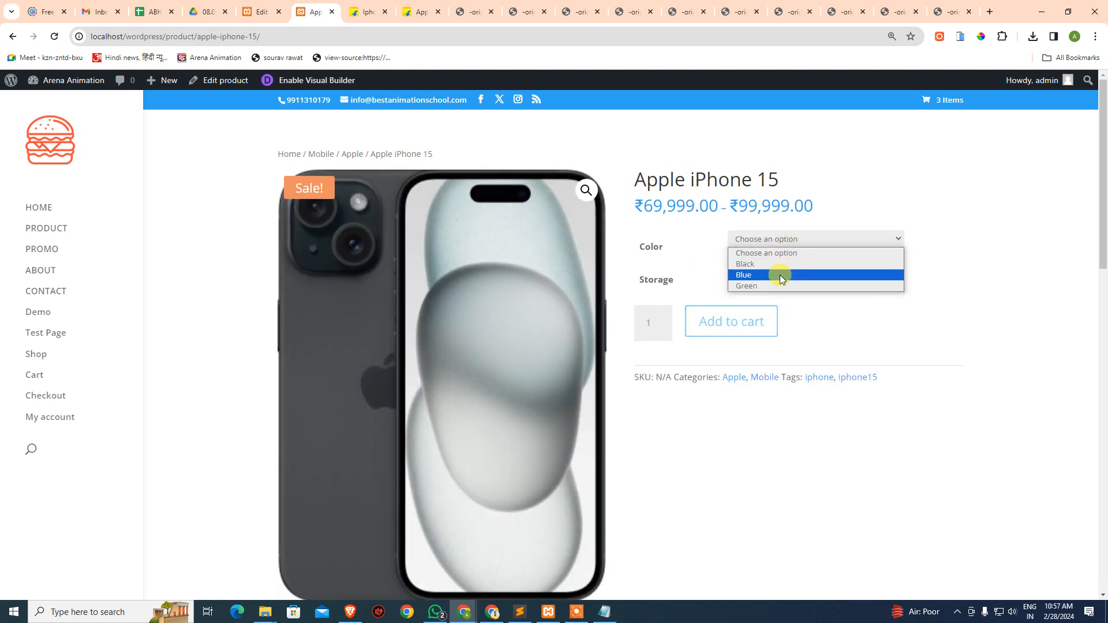
{"action": "left_click", "coordinate": [780, 275]}
{"action": "left_click", "coordinate": [776, 275]}
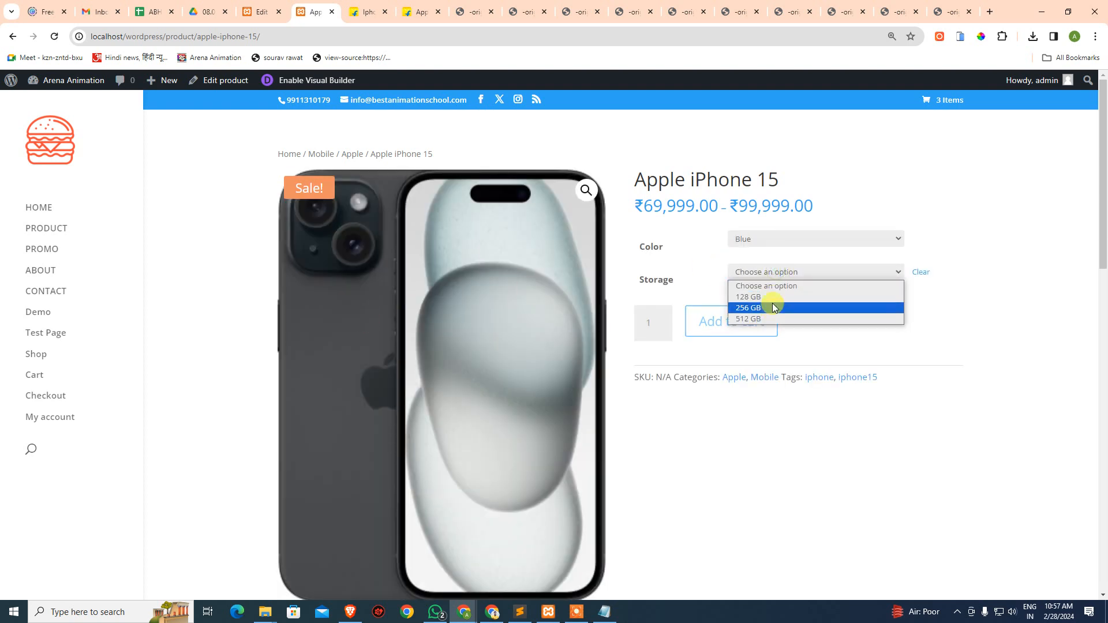
{"action": "left_click", "coordinate": [769, 297]}
{"action": "scroll", "coordinate": [482, 436], "scroll_direction": "down", "scroll_amount": 3}
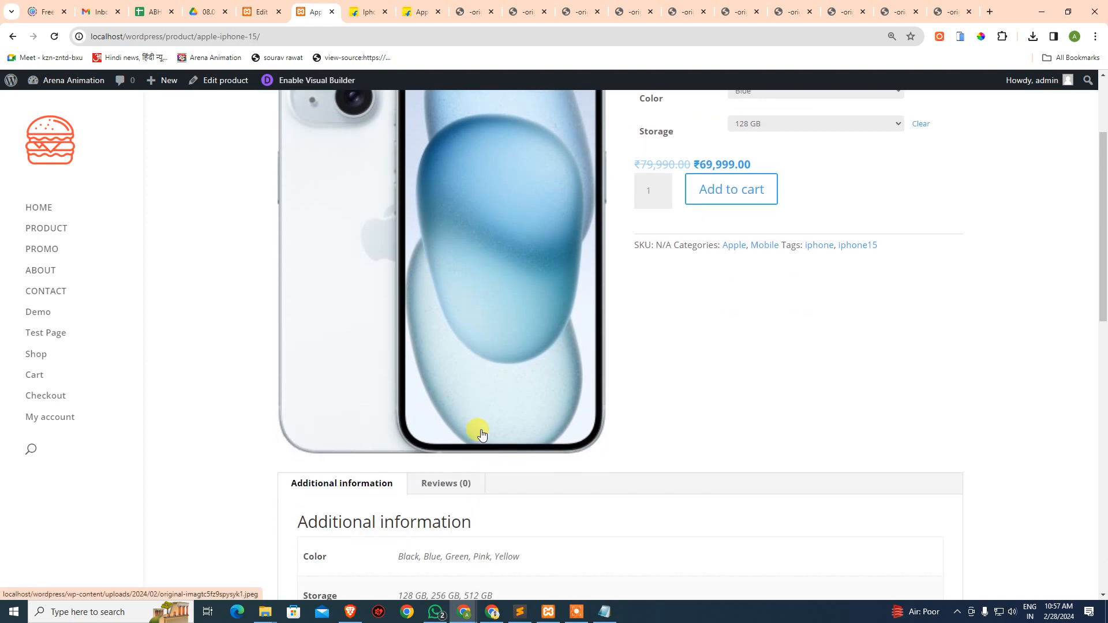
{"action": "scroll", "coordinate": [495, 260], "scroll_direction": "up", "scroll_amount": 3}
{"action": "left_click", "coordinate": [587, 189]}
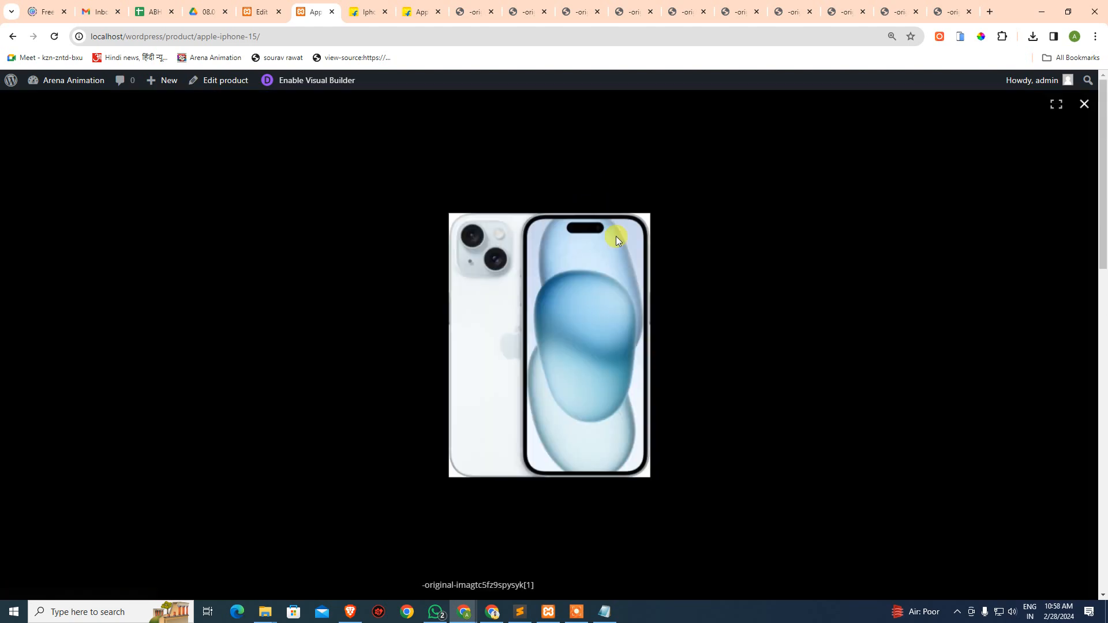
{"action": "left_click", "coordinate": [94, 158]}
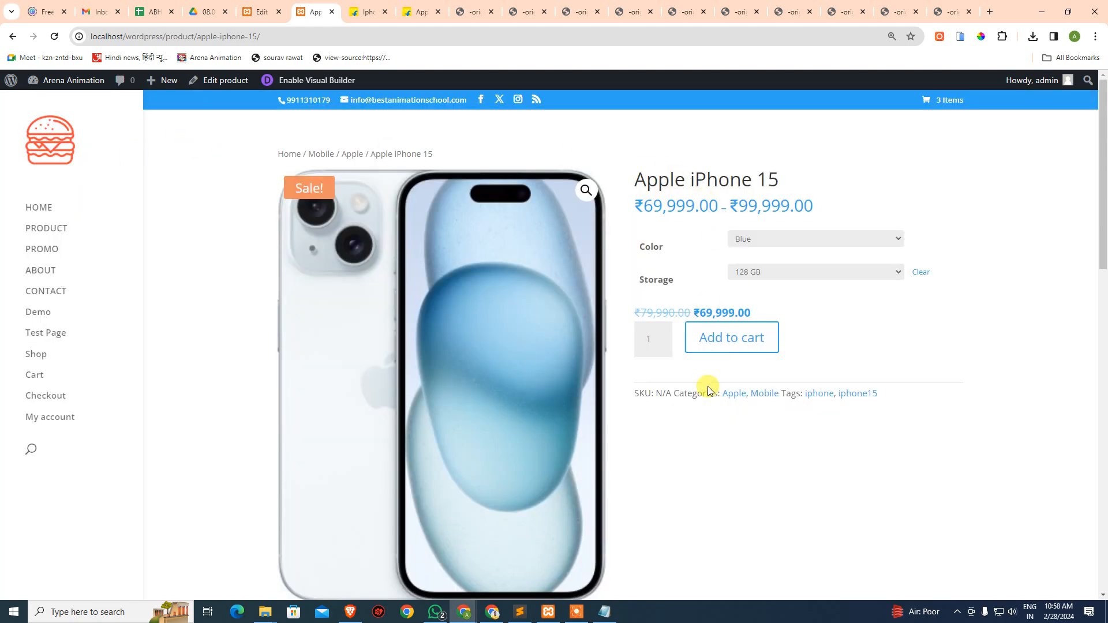
{"action": "scroll", "coordinate": [675, 361], "scroll_direction": "down", "scroll_amount": 4}
{"action": "scroll", "coordinate": [679, 357], "scroll_direction": "up", "scroll_amount": 3}
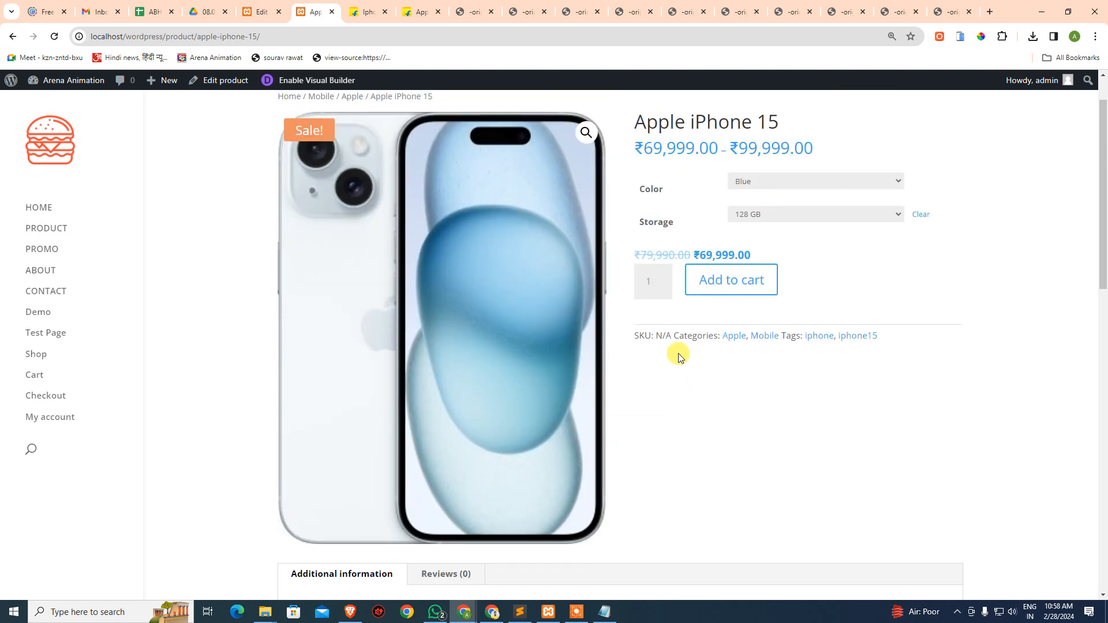
Step: Switch the blue iPhone 15's storage between 128 GB, 256 GB and 512 GB to compare the variation prices, ending on 512 GB
{"action": "left_click", "coordinate": [790, 216]}
{"action": "left_click", "coordinate": [801, 248]}
{"action": "left_click", "coordinate": [787, 214]}
{"action": "left_click", "coordinate": [782, 261]}
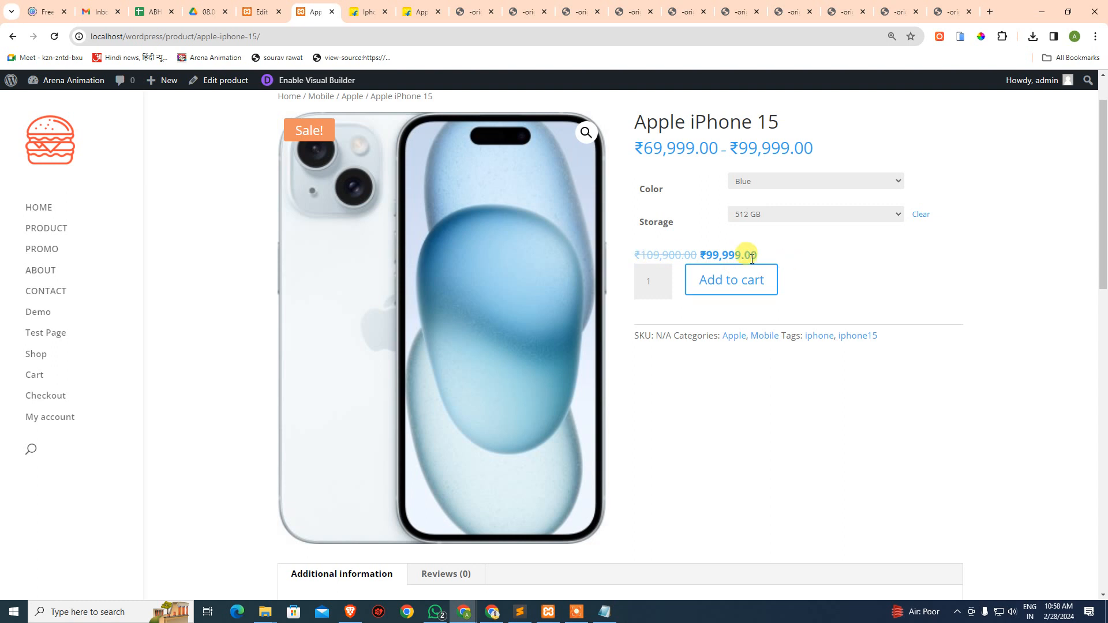
{"action": "left_click", "coordinate": [787, 214]}
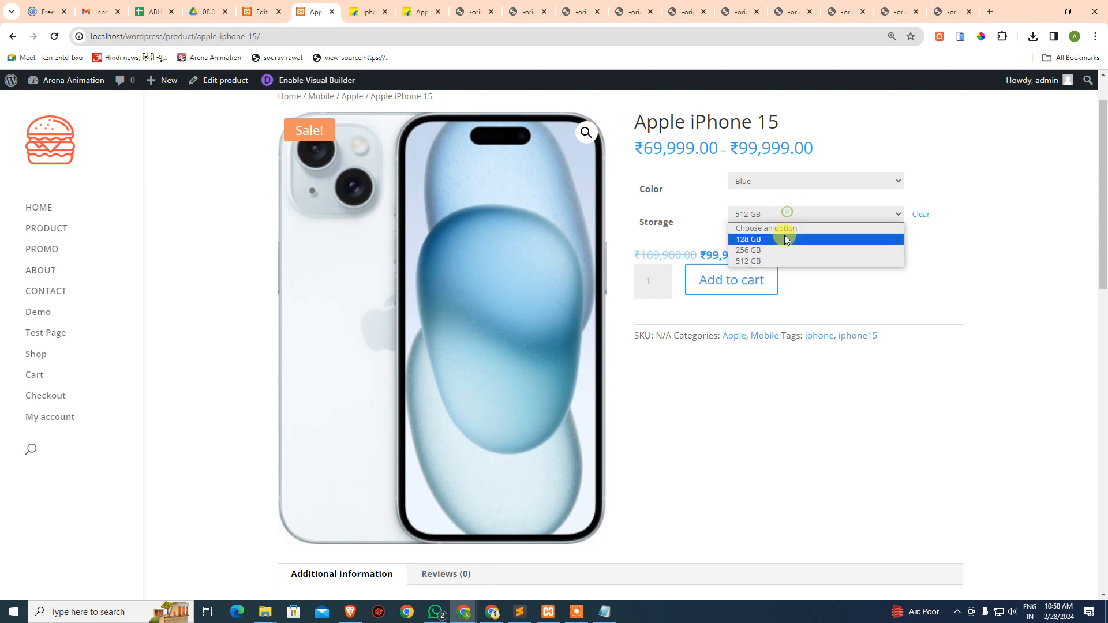
{"action": "left_click", "coordinate": [784, 235]}
{"action": "left_click", "coordinate": [767, 217]}
{"action": "left_click", "coordinate": [770, 249]}
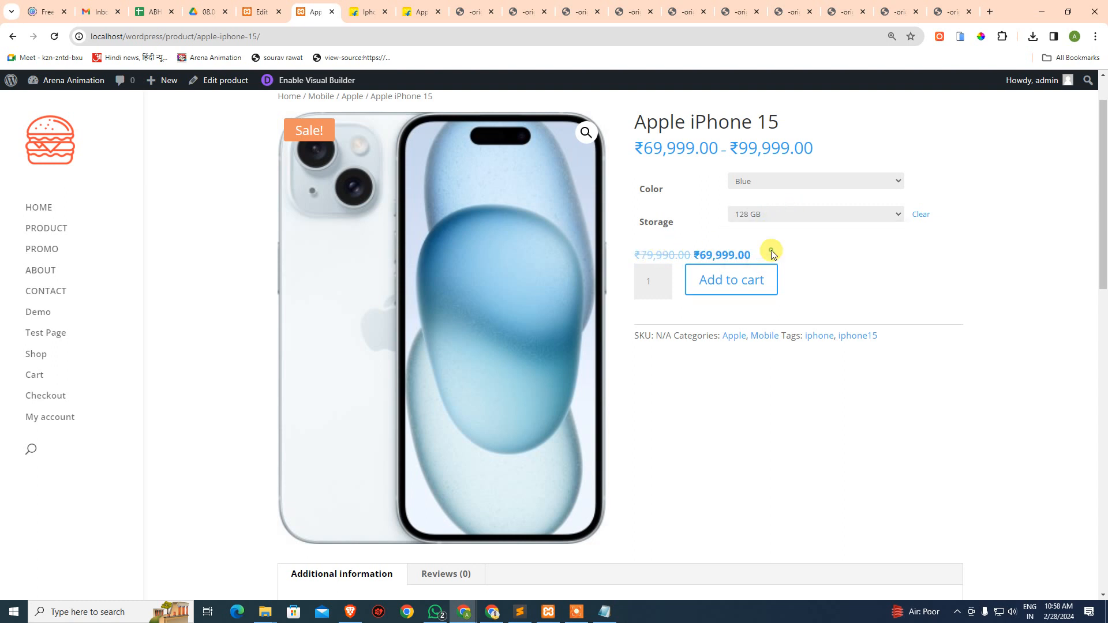
{"action": "left_click", "coordinate": [801, 218]}
{"action": "left_click", "coordinate": [792, 250]}
{"action": "left_click", "coordinate": [779, 217]}
{"action": "left_click", "coordinate": [777, 260]}
Step: Examine the price range under the Apple iPhone 15 title, highlighting its lowest and highest prices
{"action": "scroll", "coordinate": [700, 225], "scroll_direction": "up", "scroll_amount": 1}
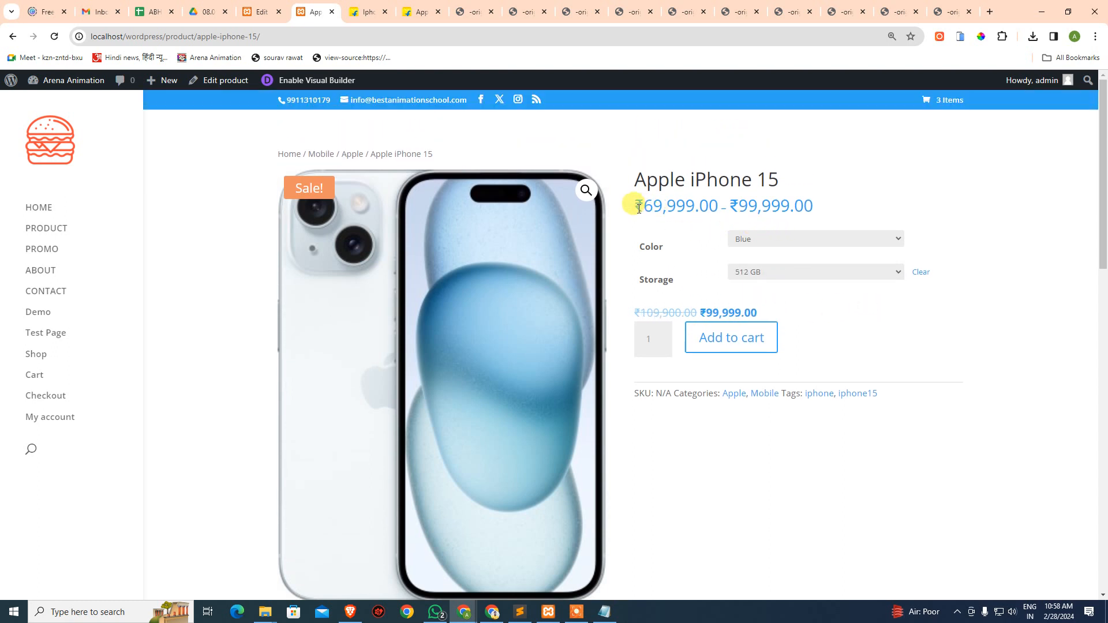
{"action": "left_click_drag", "start_coordinate": [632, 205], "coordinate": [860, 215]}
{"action": "left_click", "coordinate": [860, 200]}
{"action": "left_click_drag", "start_coordinate": [631, 208], "coordinate": [871, 211]}
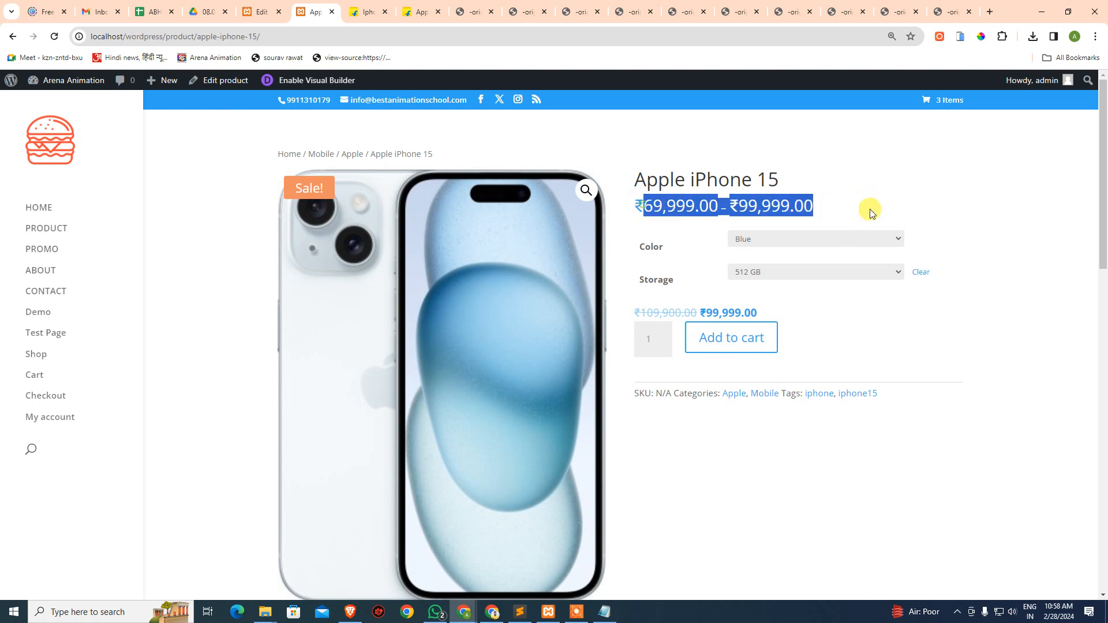
{"action": "left_click", "coordinate": [870, 209]}
{"action": "left_click_drag", "start_coordinate": [633, 204], "coordinate": [912, 206]}
{"action": "left_click", "coordinate": [912, 207]}
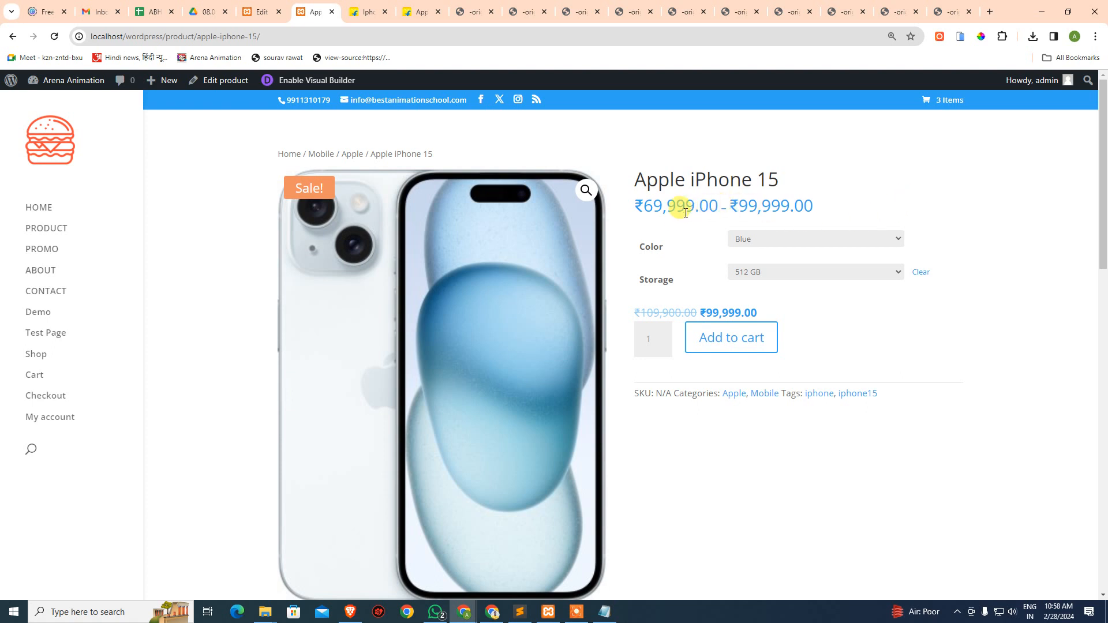
{"action": "left_click_drag", "start_coordinate": [648, 212], "coordinate": [846, 209]}
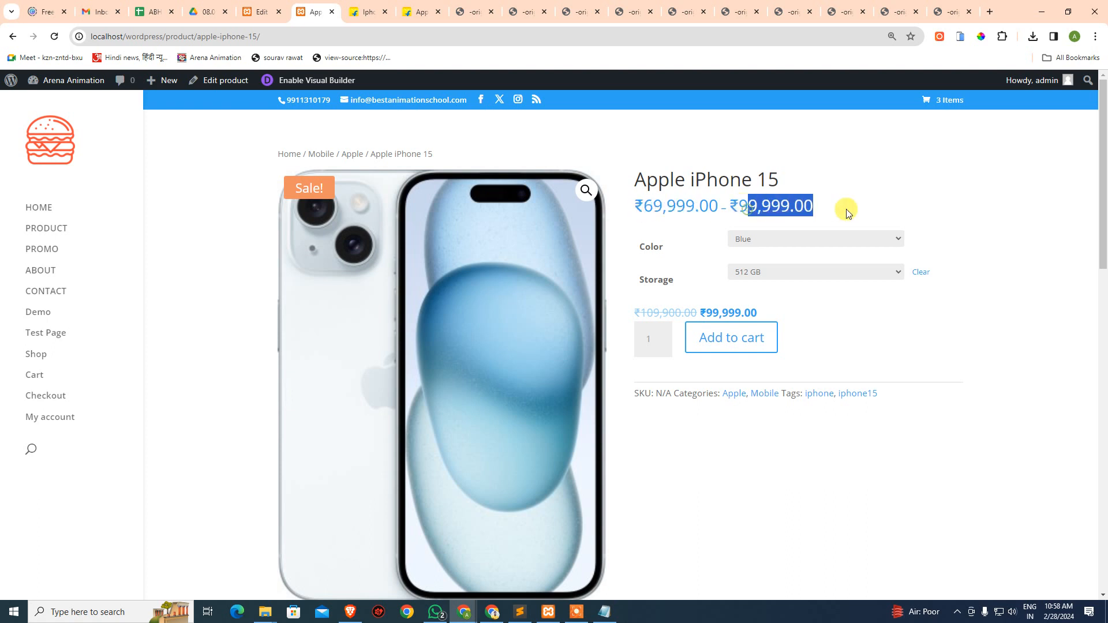
{"action": "left_click", "coordinate": [846, 209]}
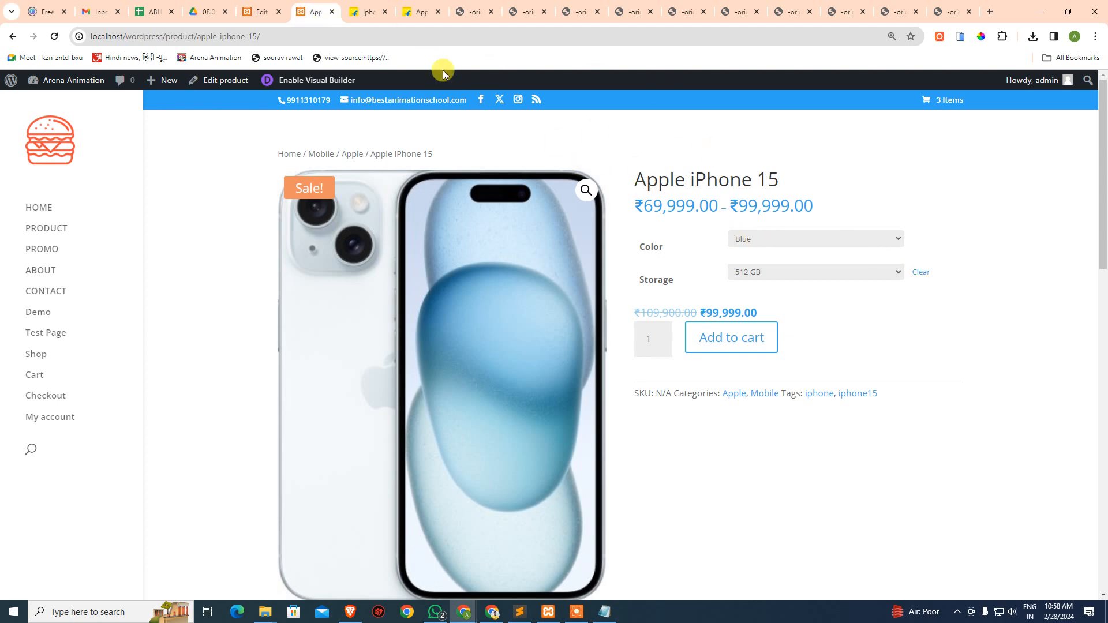
{"action": "left_click", "coordinate": [365, 12]}
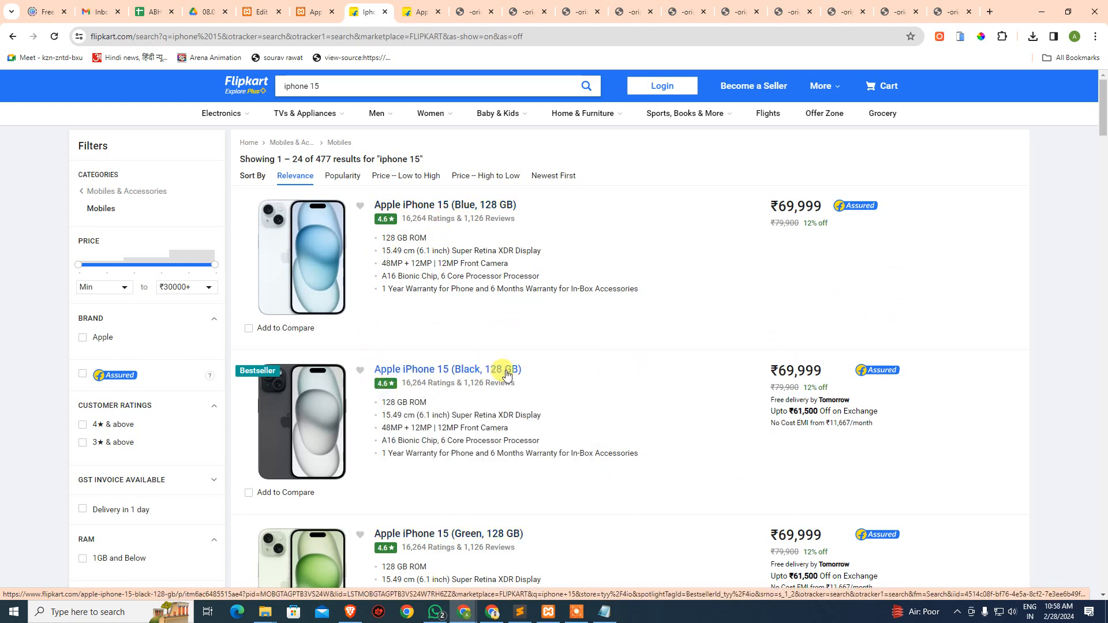
{"action": "scroll", "coordinate": [523, 404], "scroll_direction": "down", "scroll_amount": 3}
{"action": "scroll", "coordinate": [536, 438], "scroll_direction": "down", "scroll_amount": 1}
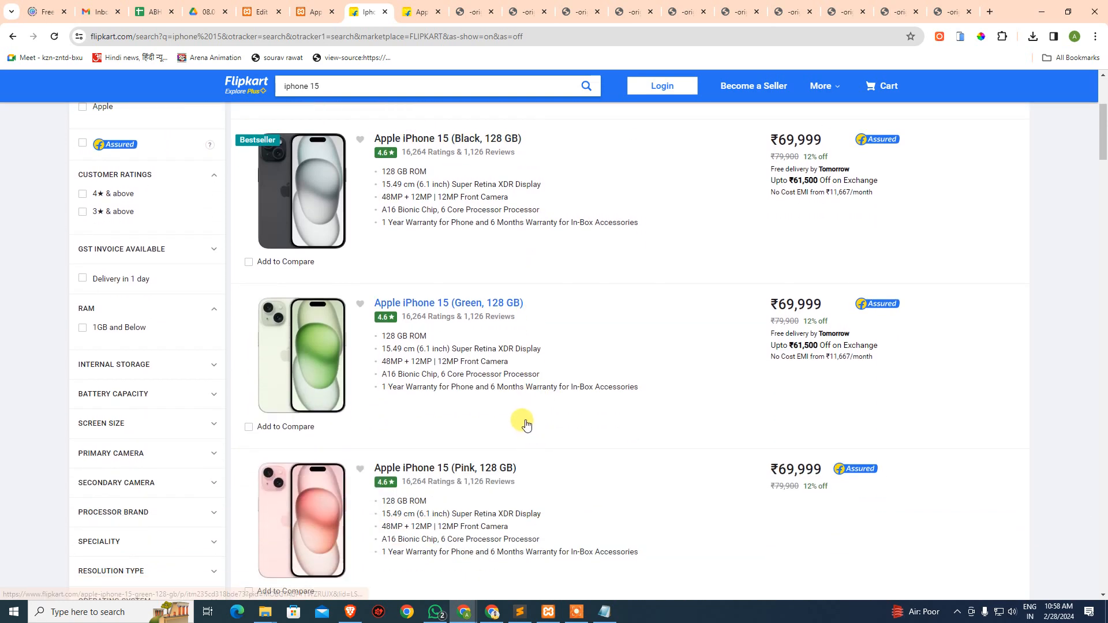
{"action": "scroll", "coordinate": [526, 422], "scroll_direction": "up", "scroll_amount": 4}
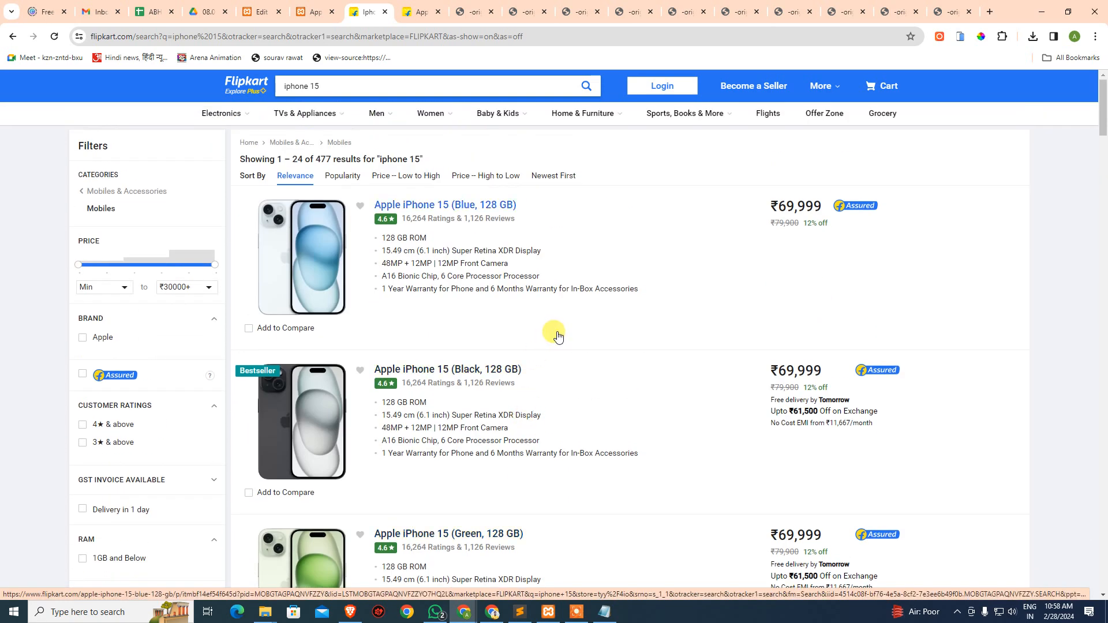
{"action": "scroll", "coordinate": [482, 433], "scroll_direction": "down", "scroll_amount": 7}
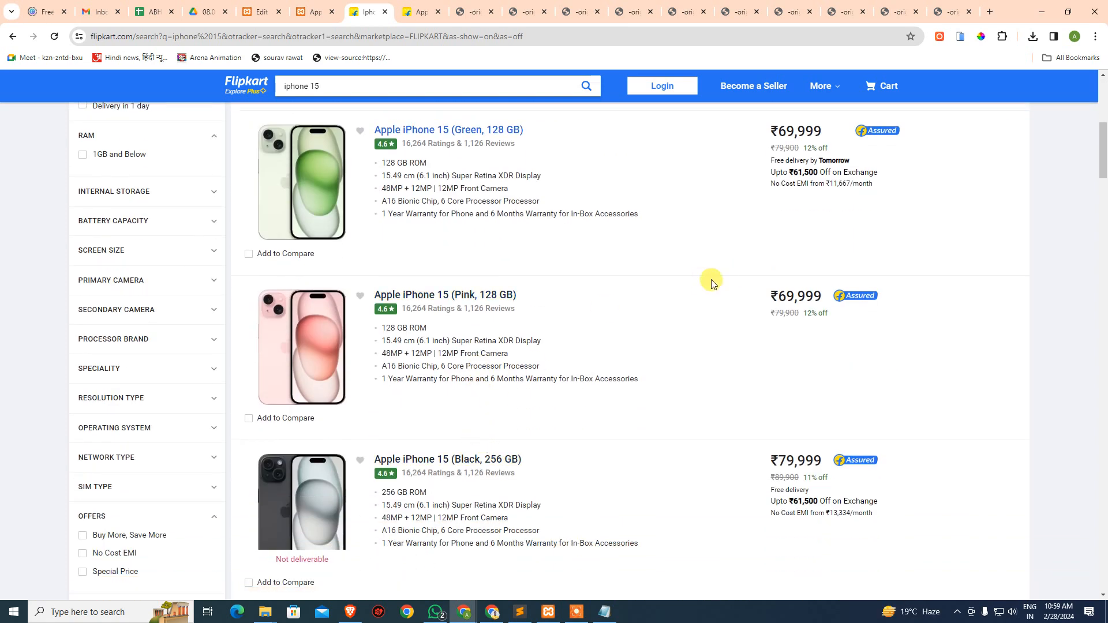
Step: Return to the Apple iPhone 15 product in the WordPress admin and review its attributes and variations list
{"action": "left_click", "coordinate": [262, 13]}
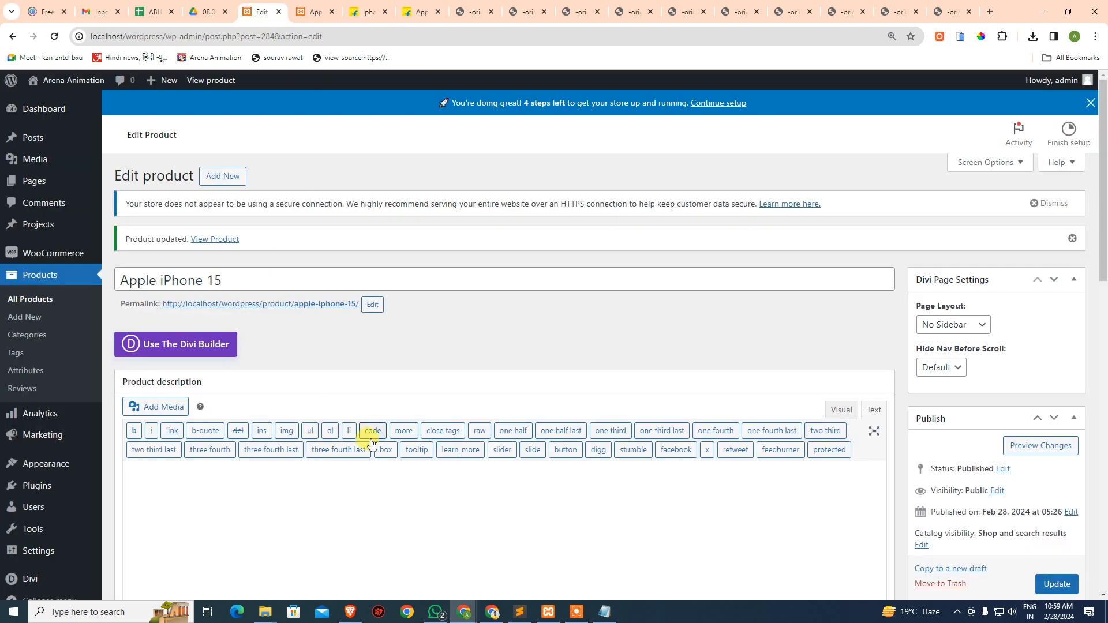
{"action": "scroll", "coordinate": [370, 427], "scroll_direction": "down", "scroll_amount": 10}
{"action": "left_click", "coordinate": [166, 288]}
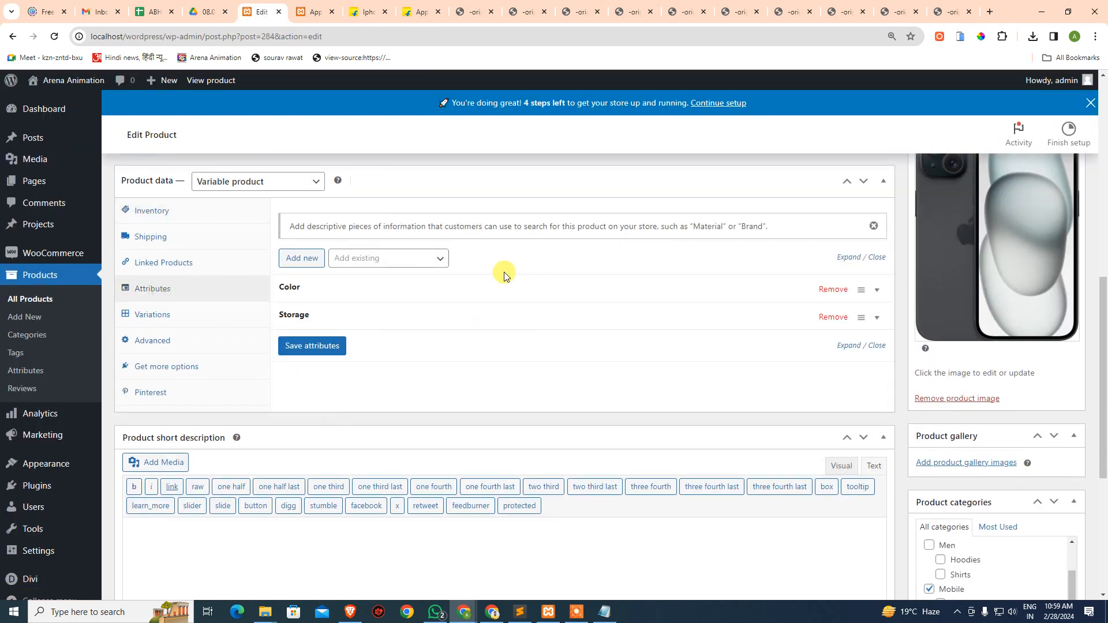
{"action": "left_click", "coordinate": [151, 315]}
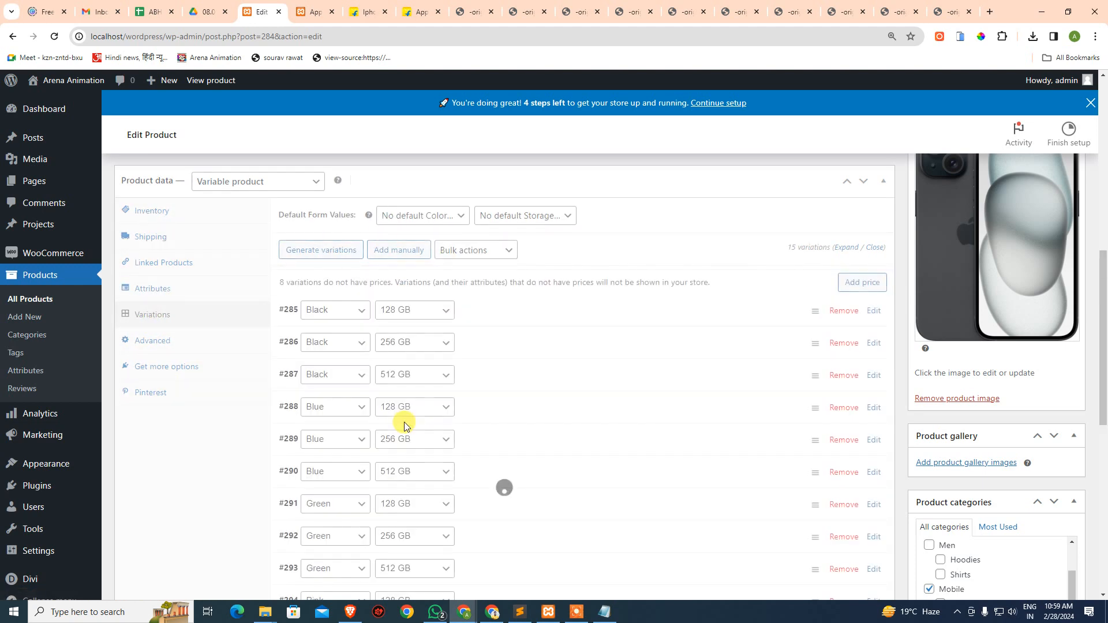
{"action": "scroll", "coordinate": [472, 407], "scroll_direction": "down", "scroll_amount": 8}
{"action": "scroll", "coordinate": [472, 407], "scroll_direction": "up", "scroll_amount": 10}
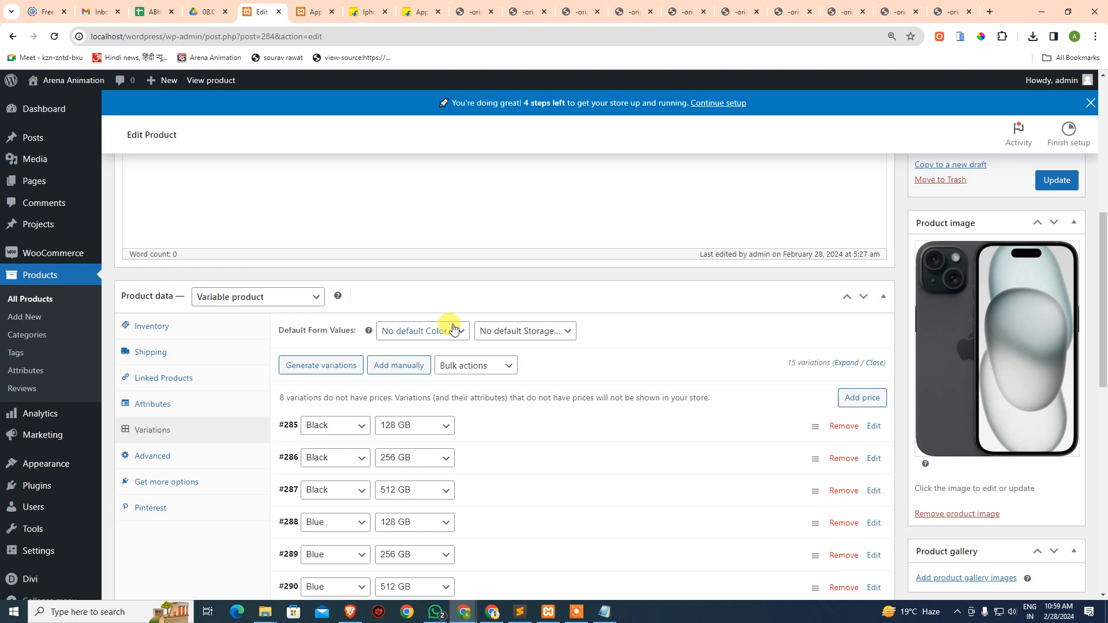
{"action": "scroll", "coordinate": [605, 374], "scroll_direction": "up", "scroll_amount": 5}
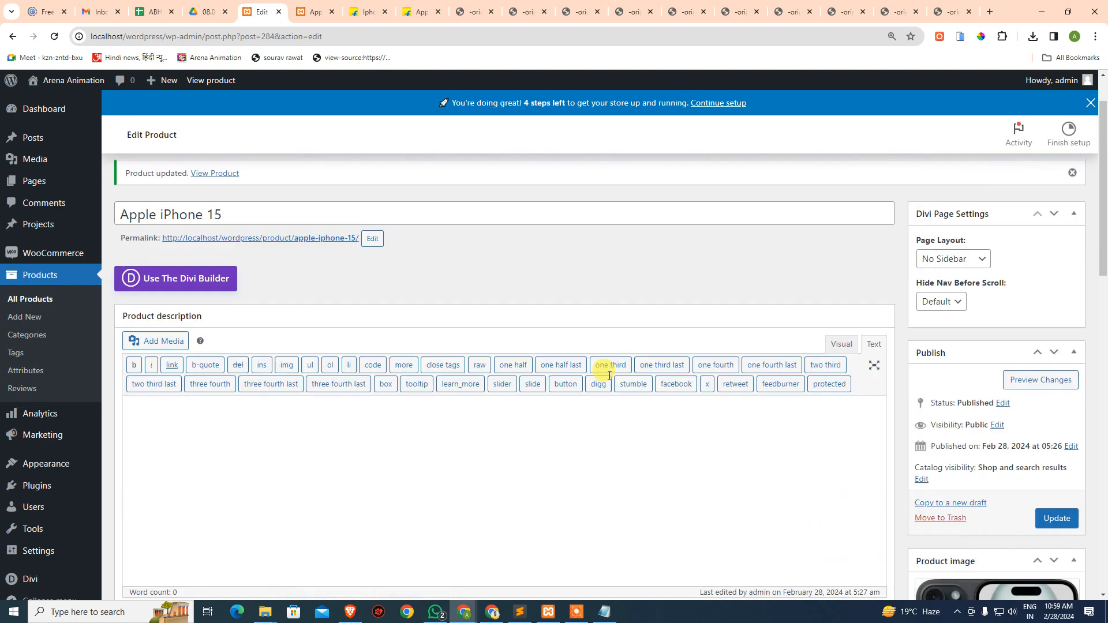
{"action": "scroll", "coordinate": [603, 358], "scroll_direction": "down", "scroll_amount": 5}
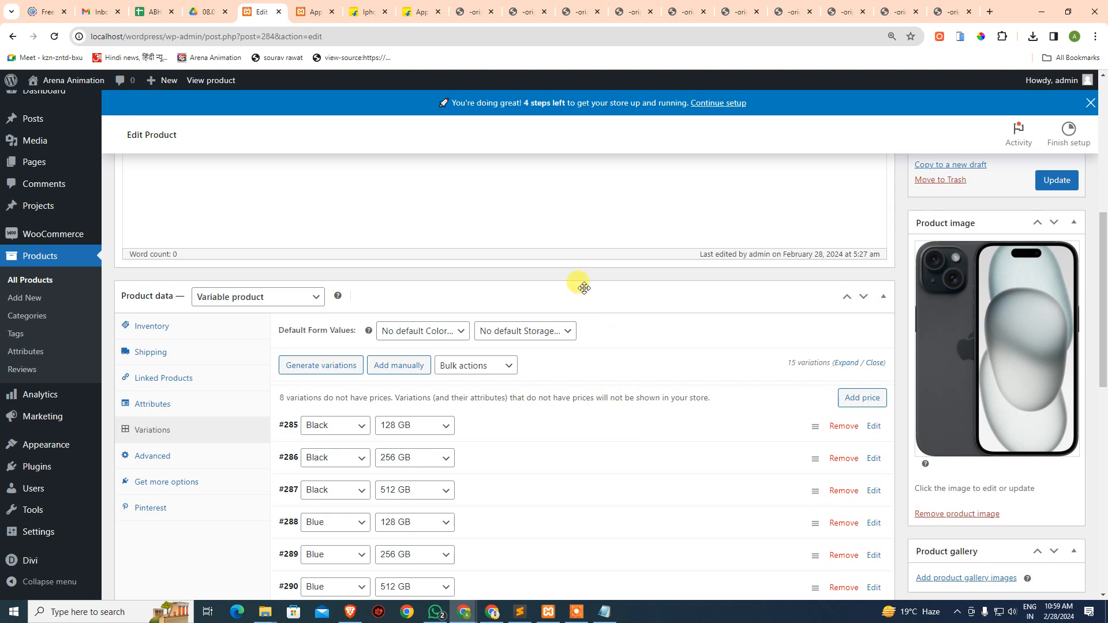
Step: Open the FTX pack of 4 from Flipkart's men's T-Shirts category and examine its color and size options
{"action": "left_click", "coordinate": [355, 7]}
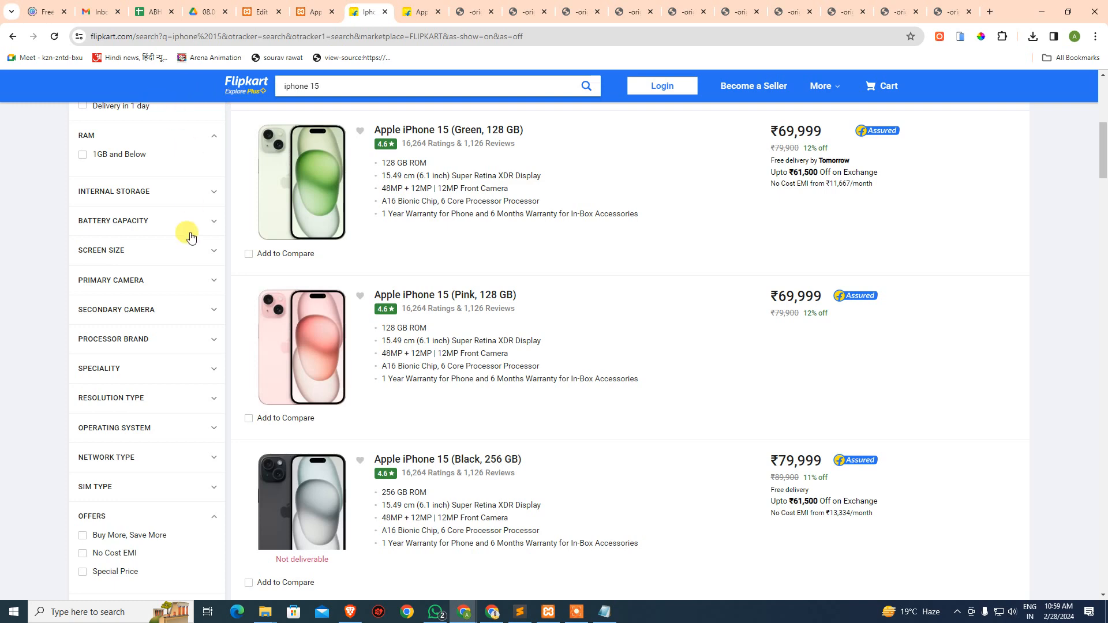
{"action": "mouse_move", "coordinate": [376, 118]}
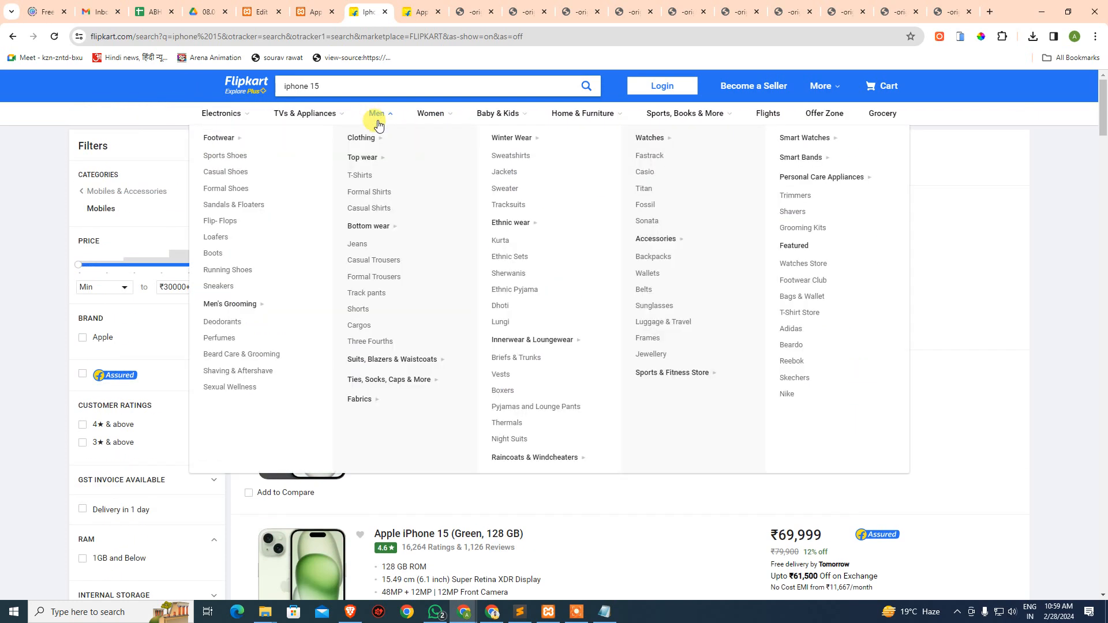
{"action": "left_click", "coordinate": [354, 173]}
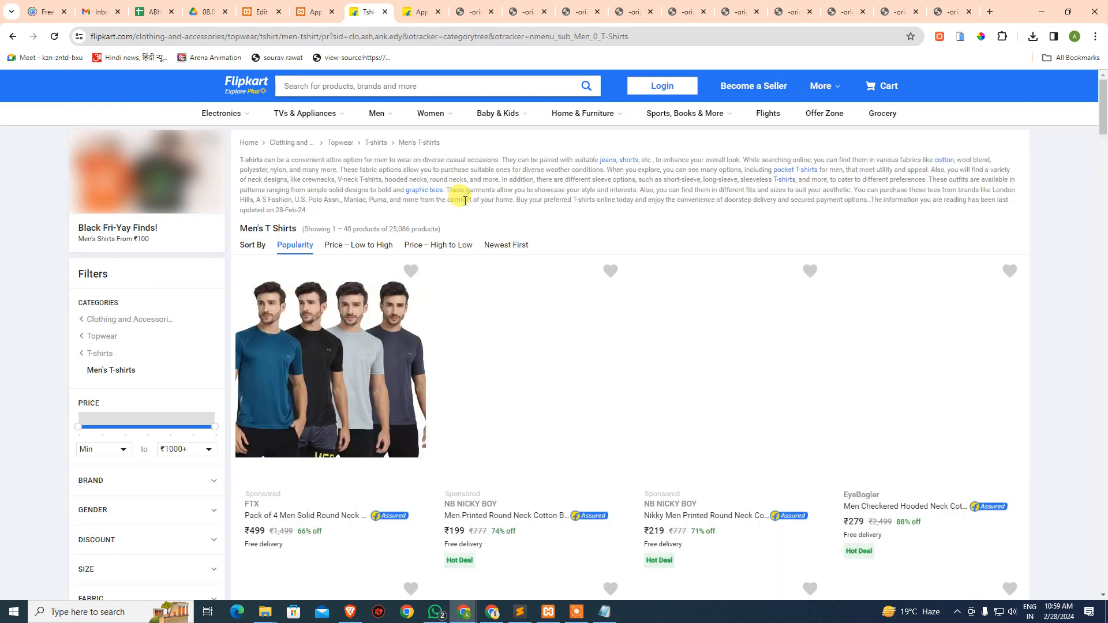
{"action": "left_click", "coordinate": [339, 360]}
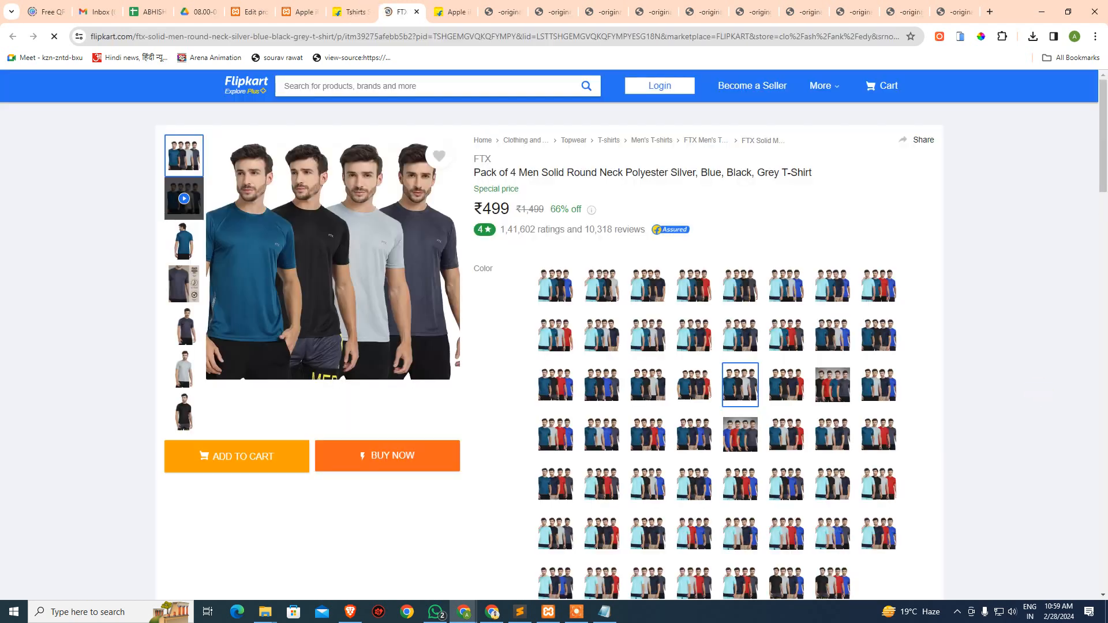
{"action": "scroll", "coordinate": [975, 398], "scroll_direction": "down", "scroll_amount": 3}
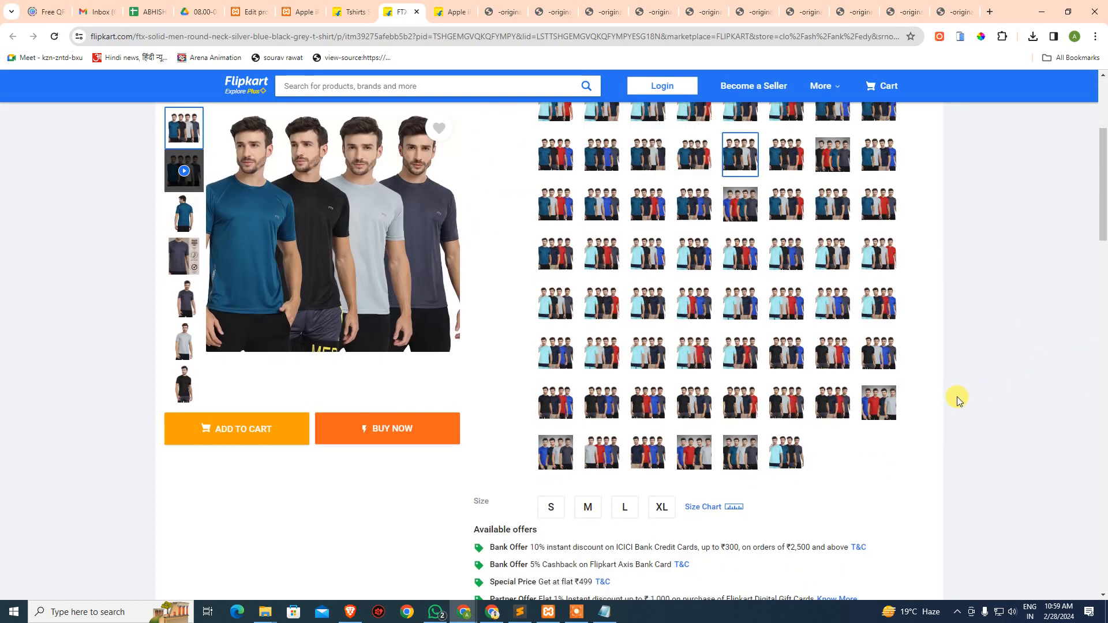
Step: Examine the FTX pack's color combinations and offer details, and close the product page
{"action": "scroll", "coordinate": [958, 400], "scroll_direction": "up", "scroll_amount": 2}
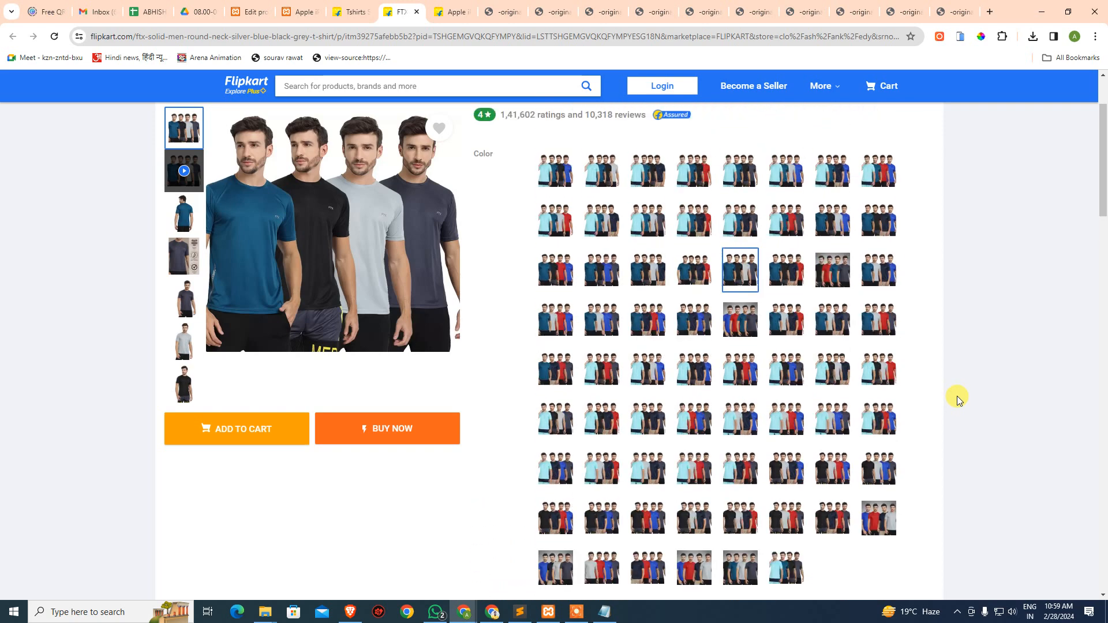
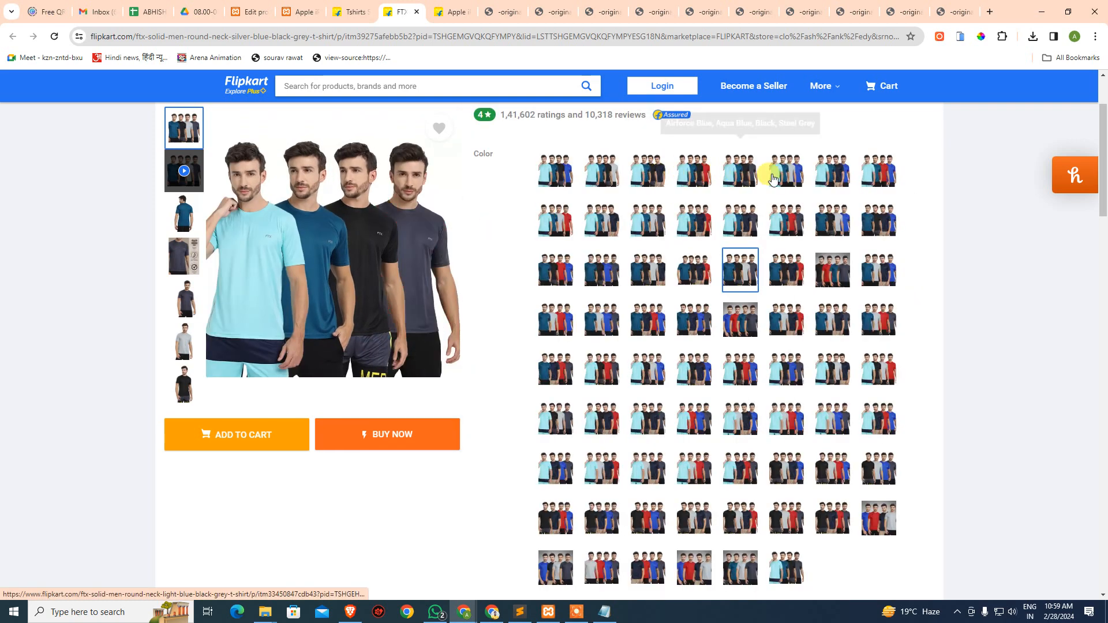
{"action": "scroll", "coordinate": [747, 556], "scroll_direction": "down", "scroll_amount": 10}
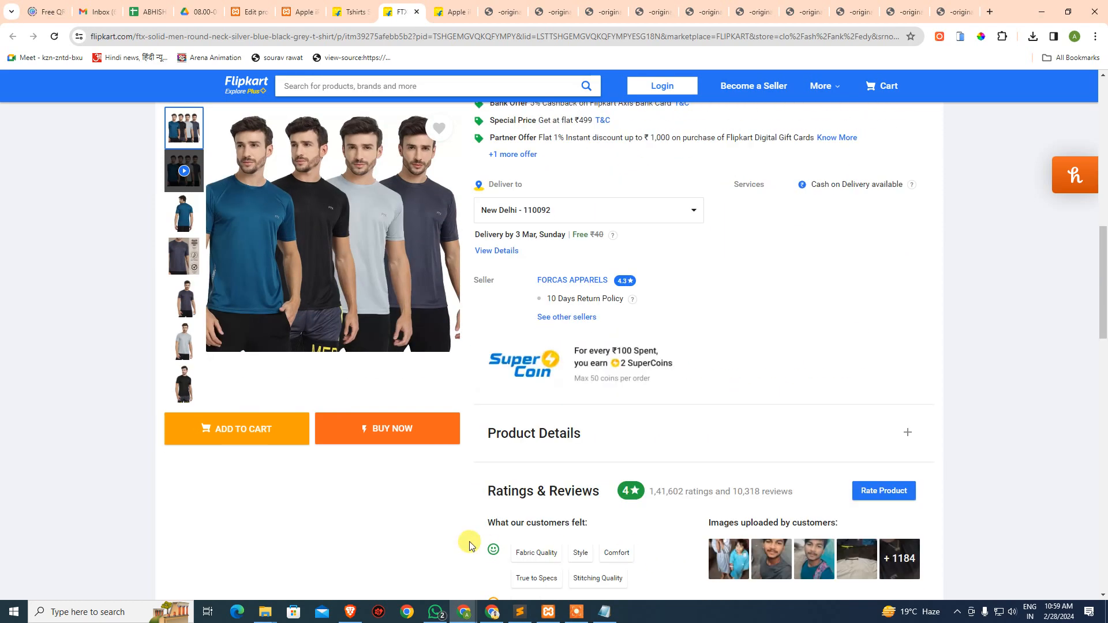
{"action": "left_click", "coordinate": [414, 13]}
Step: Open the light green NB NICKY BOY T-shirt, examine its color and size options, and close the product page
{"action": "left_click", "coordinate": [722, 411], "text": "ctrl"}
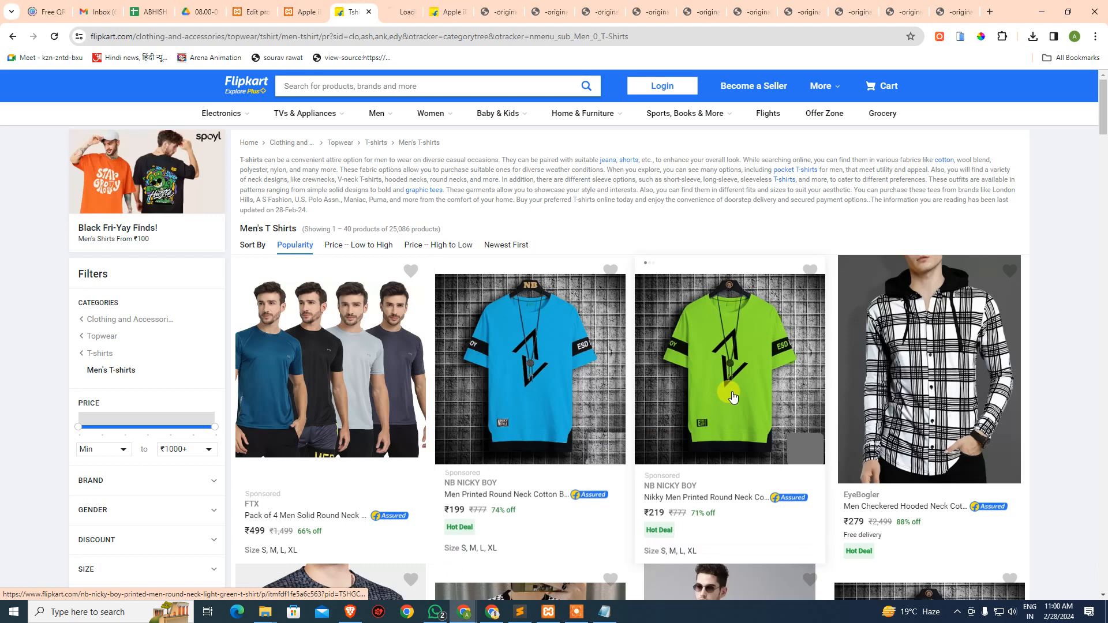
{"action": "left_click", "coordinate": [398, 11]}
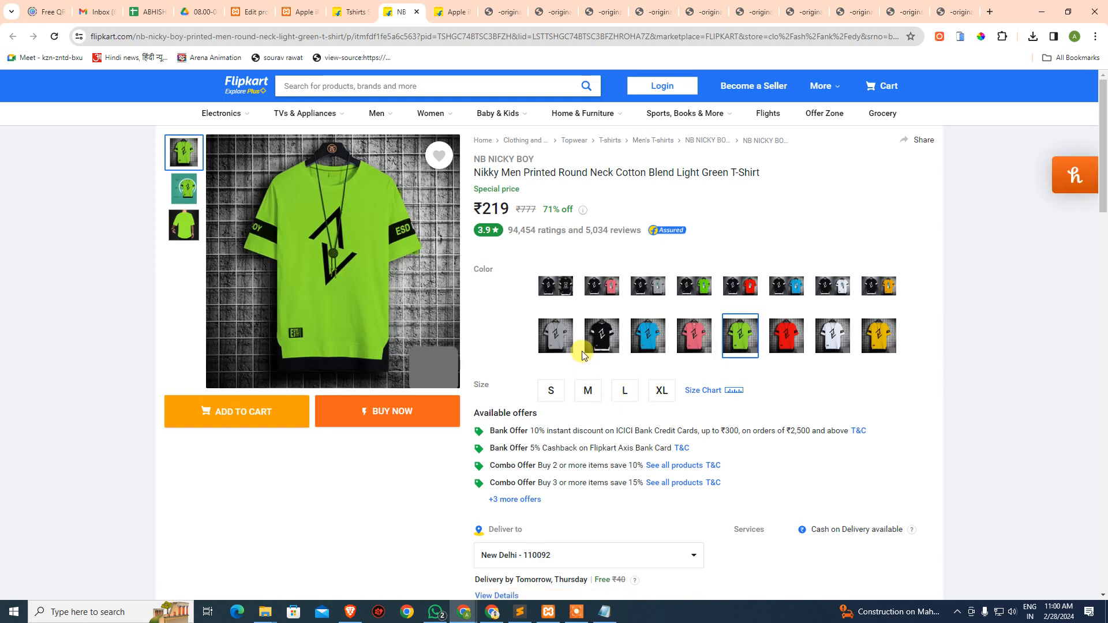
{"action": "scroll", "coordinate": [638, 339], "scroll_direction": "down", "scroll_amount": 5}
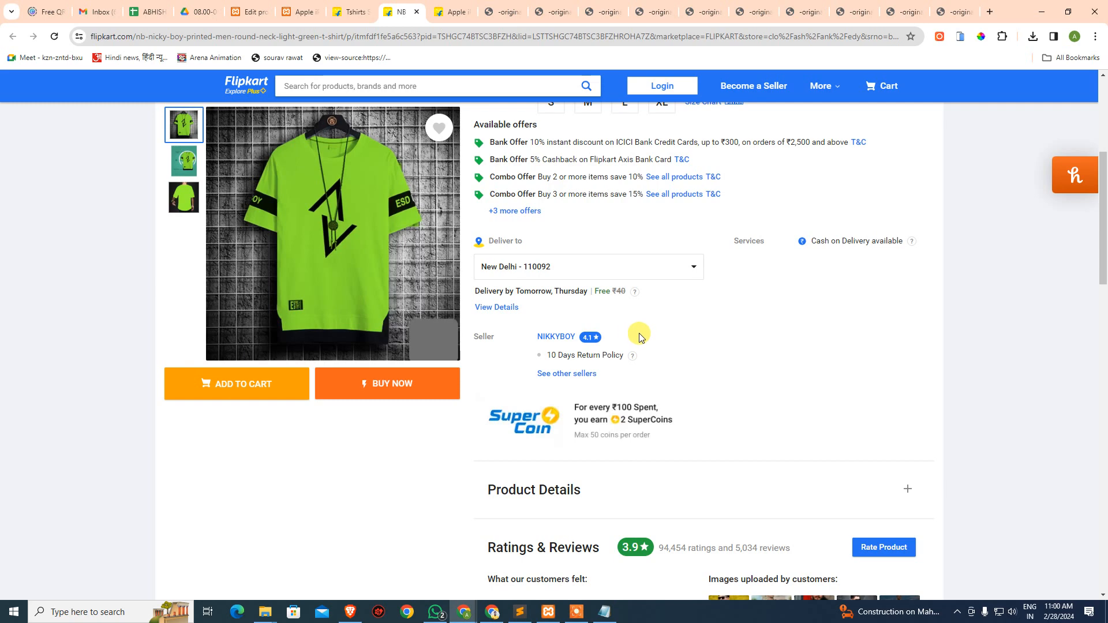
{"action": "scroll", "coordinate": [664, 340], "scroll_direction": "up", "scroll_amount": 5}
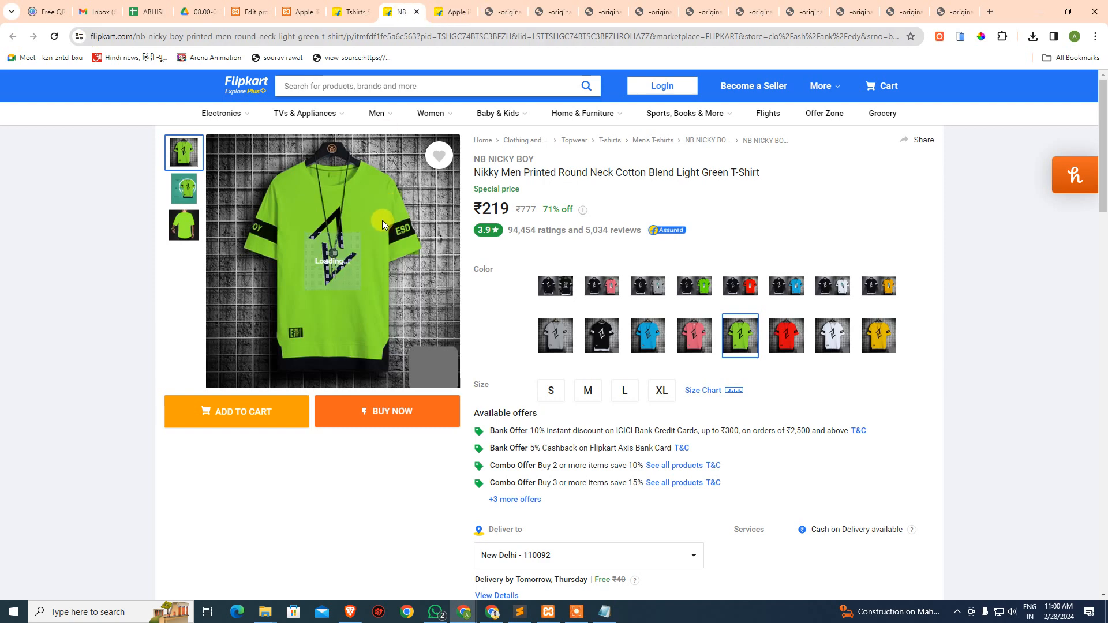
{"action": "left_click", "coordinate": [416, 11]}
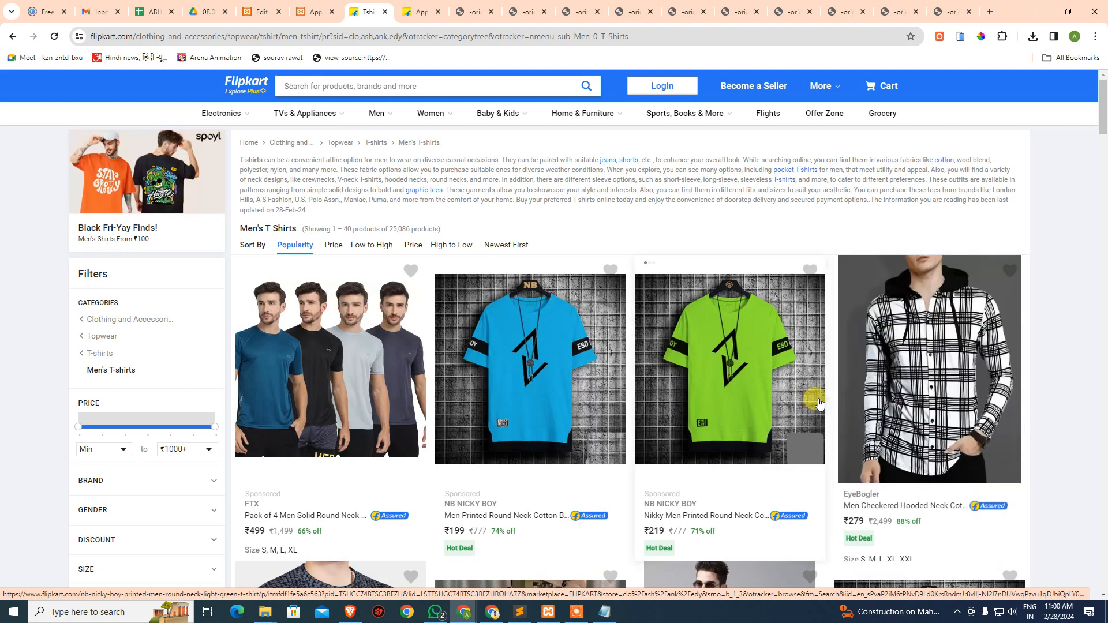
Step: Browse the Men's T-Shirts listing on Flipkart to see how products with several sizes are listed
{"action": "scroll", "coordinate": [822, 404], "scroll_direction": "down", "scroll_amount": 9}
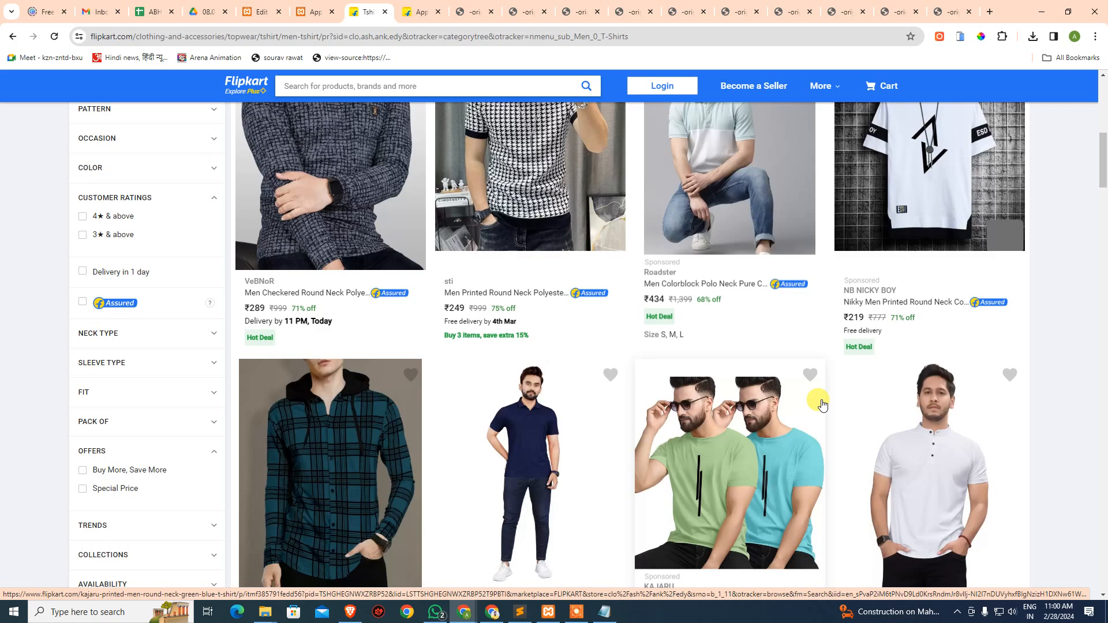
{"action": "scroll", "coordinate": [823, 405], "scroll_direction": "down", "scroll_amount": 6}
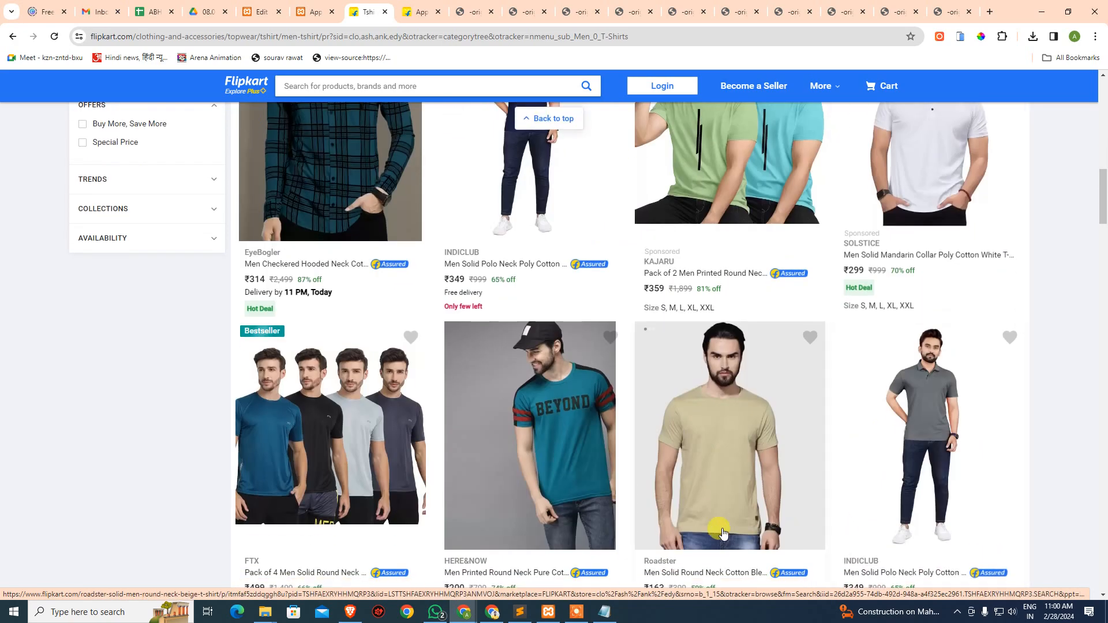
{"action": "scroll", "coordinate": [693, 491], "scroll_direction": "up", "scroll_amount": 15}
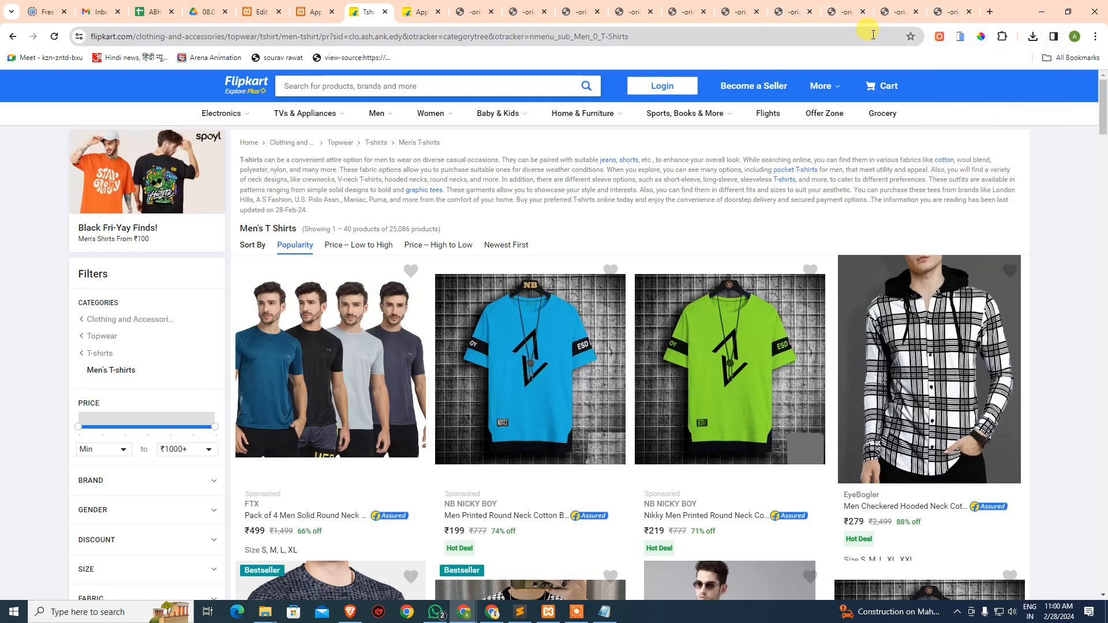
Step: Close all the leftover product image pages and both Flipkart pages, keeping the shop's Apple iPhone 15 page open
{"action": "middle_click", "coordinate": [948, 17]}
{"action": "middle_click", "coordinate": [948, 17]}
{"action": "middle_click", "coordinate": [948, 17]}
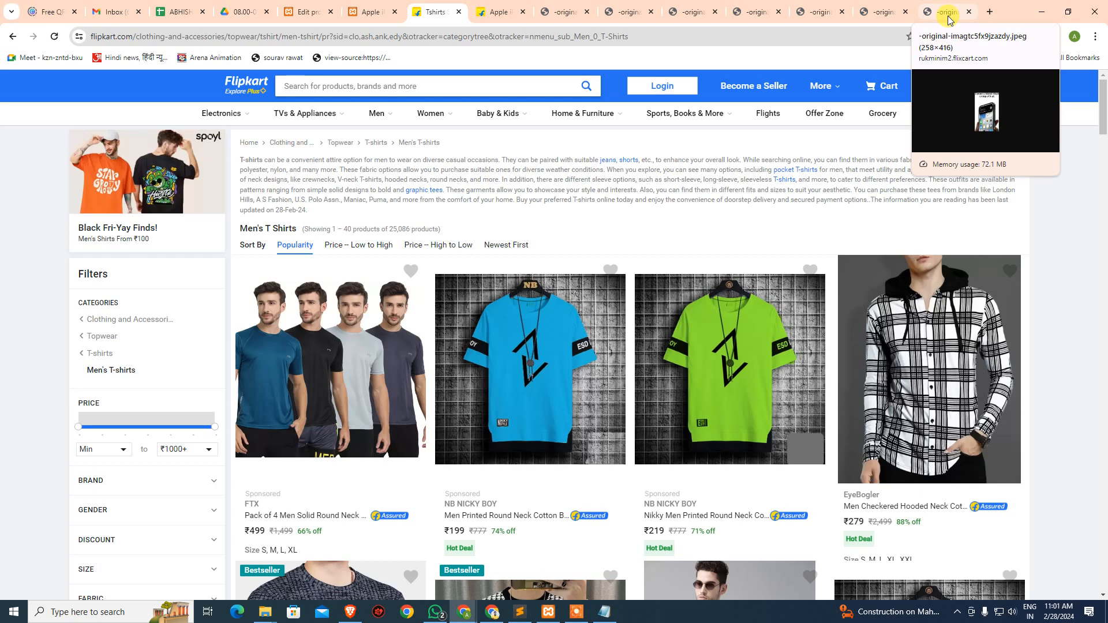
{"action": "middle_click", "coordinate": [948, 17]}
{"action": "middle_click", "coordinate": [948, 17]}
{"action": "middle_click", "coordinate": [948, 18]}
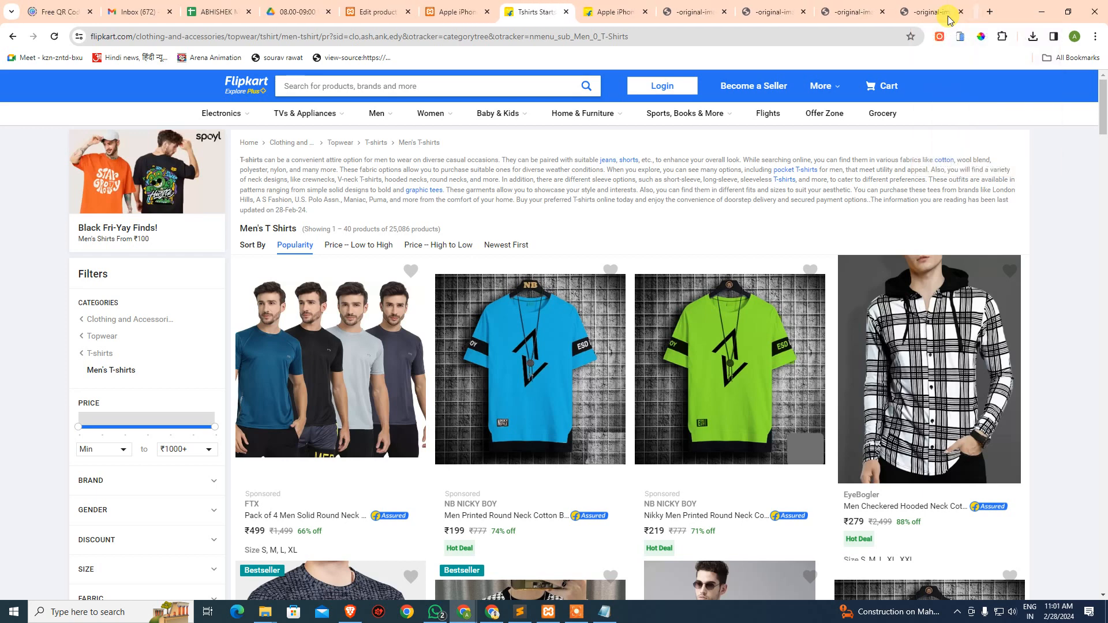
{"action": "middle_click", "coordinate": [949, 17]}
{"action": "middle_click", "coordinate": [948, 17]}
{"action": "middle_click", "coordinate": [949, 17]}
{"action": "middle_click", "coordinate": [948, 17]}
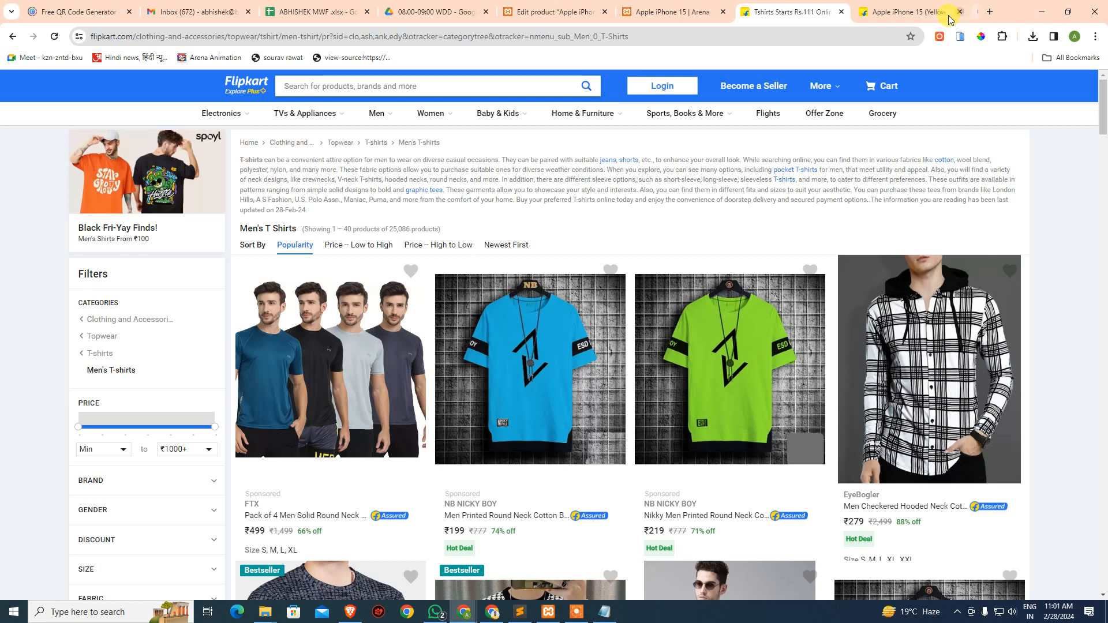
{"action": "middle_click", "coordinate": [949, 18]}
{"action": "middle_click", "coordinate": [948, 18]}
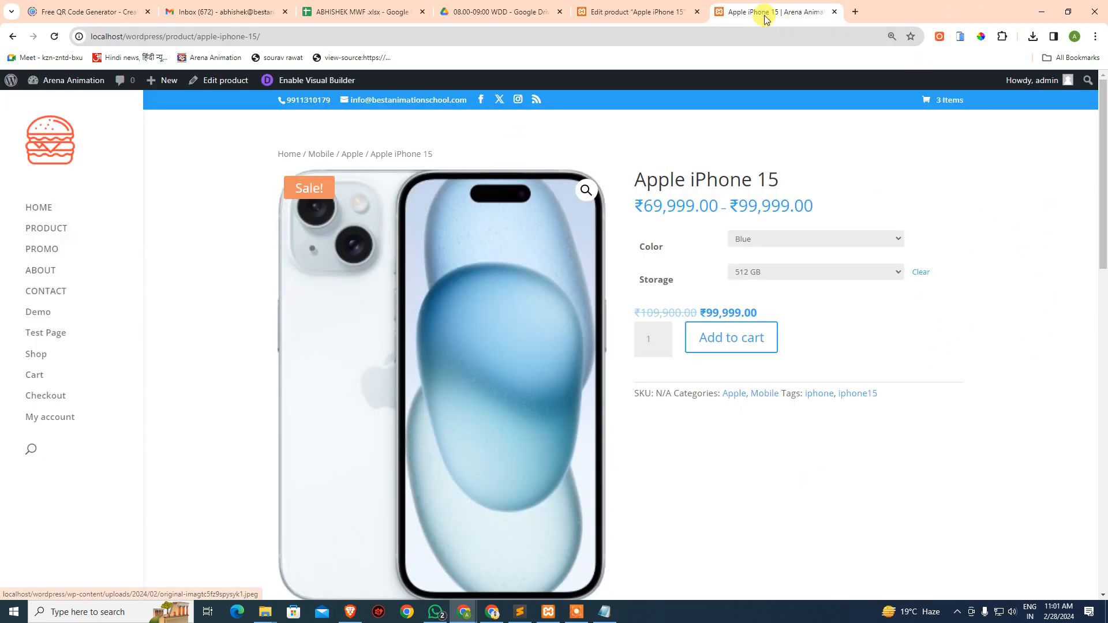
Step: Return to the Apple iPhone 15 product editor and review its full list of variations
{"action": "left_click", "coordinate": [669, 14]}
{"action": "left_click", "coordinate": [500, 12]}
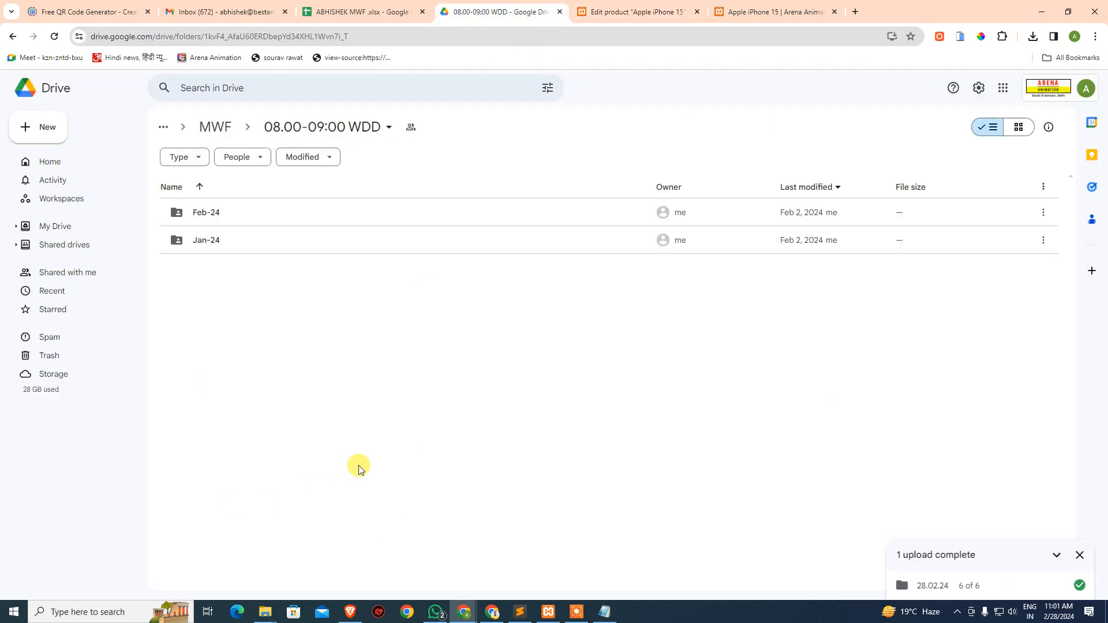
{"action": "left_click", "coordinate": [621, 13]}
{"action": "scroll", "coordinate": [439, 404], "scroll_direction": "down", "scroll_amount": 7}
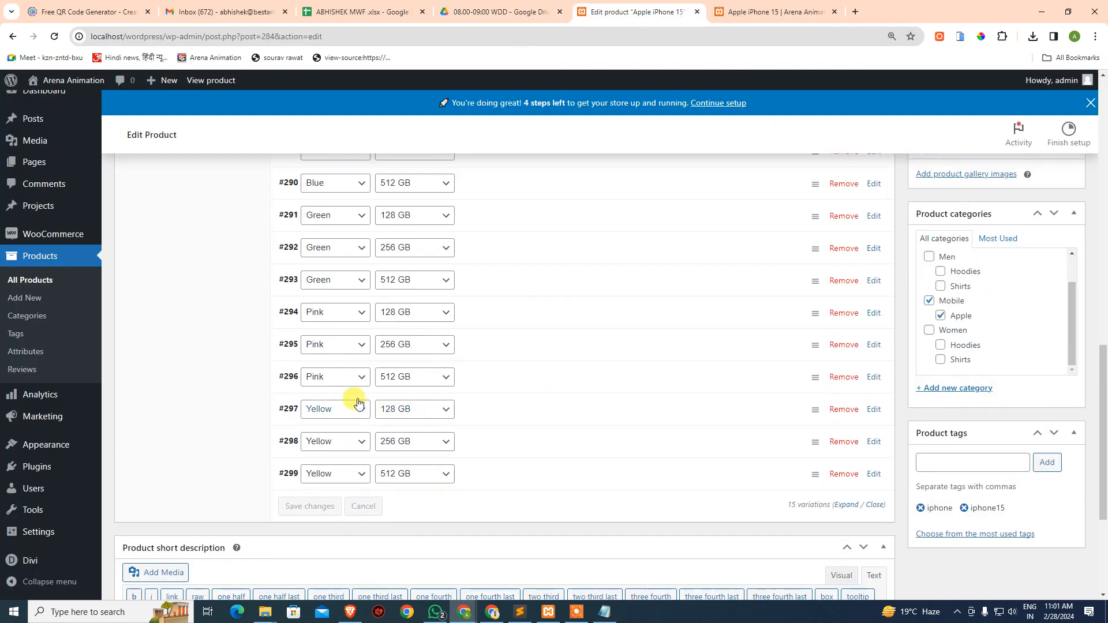
{"action": "scroll", "coordinate": [242, 378], "scroll_direction": "up", "scroll_amount": 7}
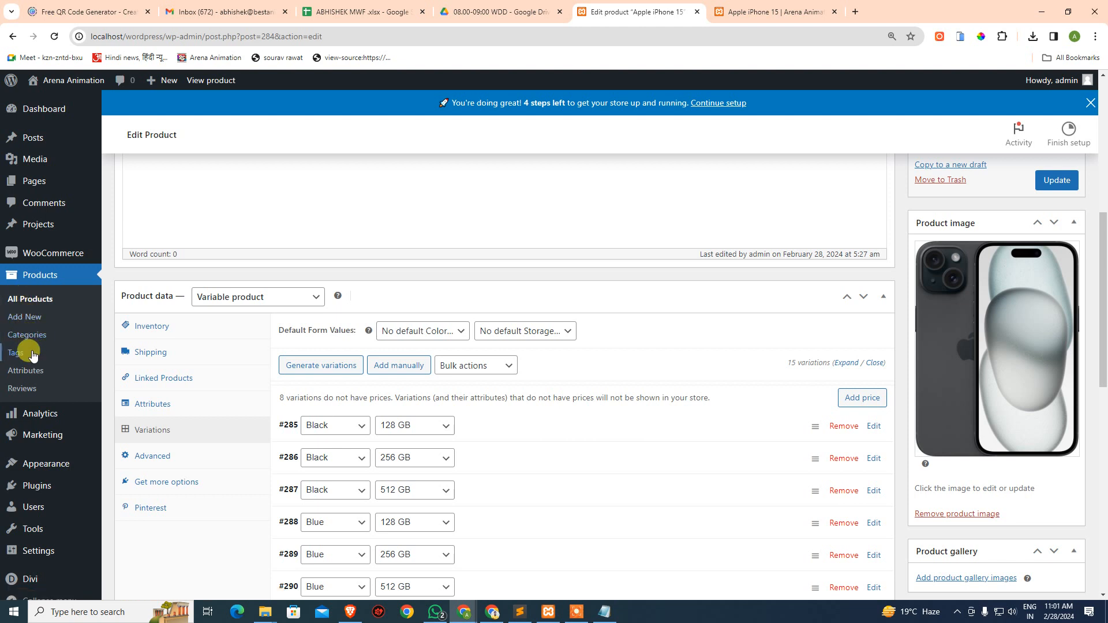
Step: Go to the store's coupons and start creating the first coupon
{"action": "mouse_move", "coordinate": [26, 417]}
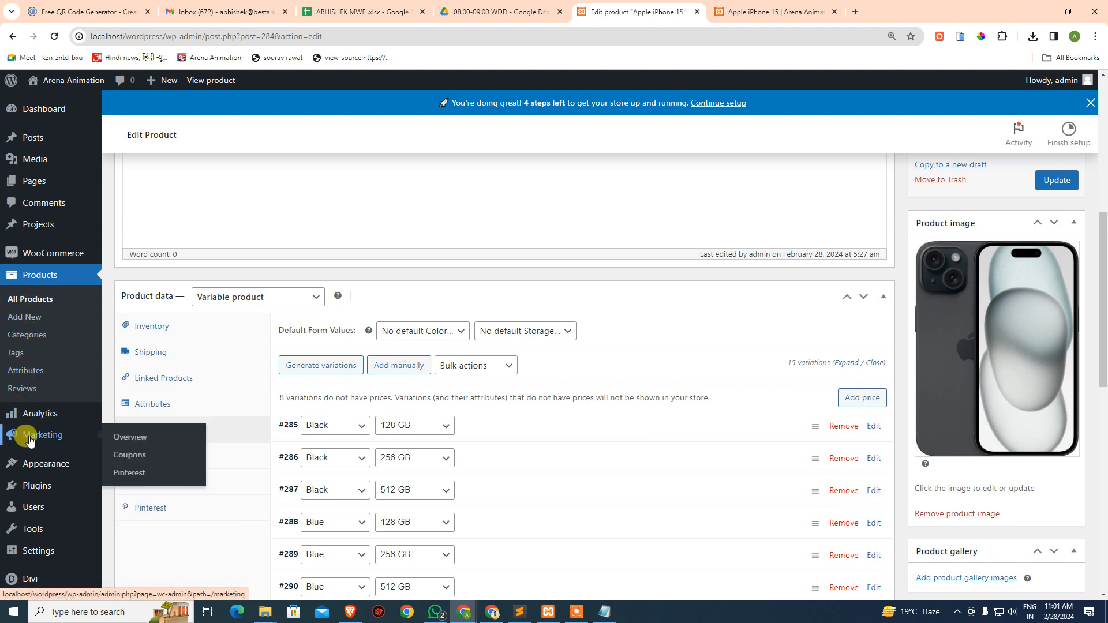
{"action": "mouse_move", "coordinate": [32, 440]}
{"action": "left_click", "coordinate": [131, 453]}
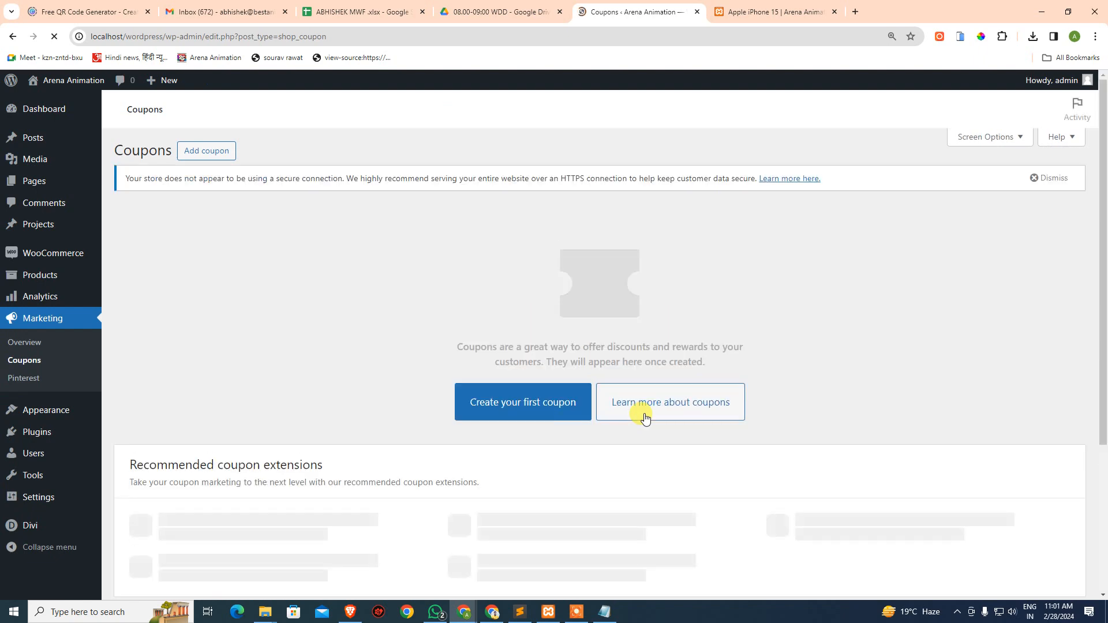
{"action": "scroll", "coordinate": [527, 396], "scroll_direction": "down", "scroll_amount": 3}
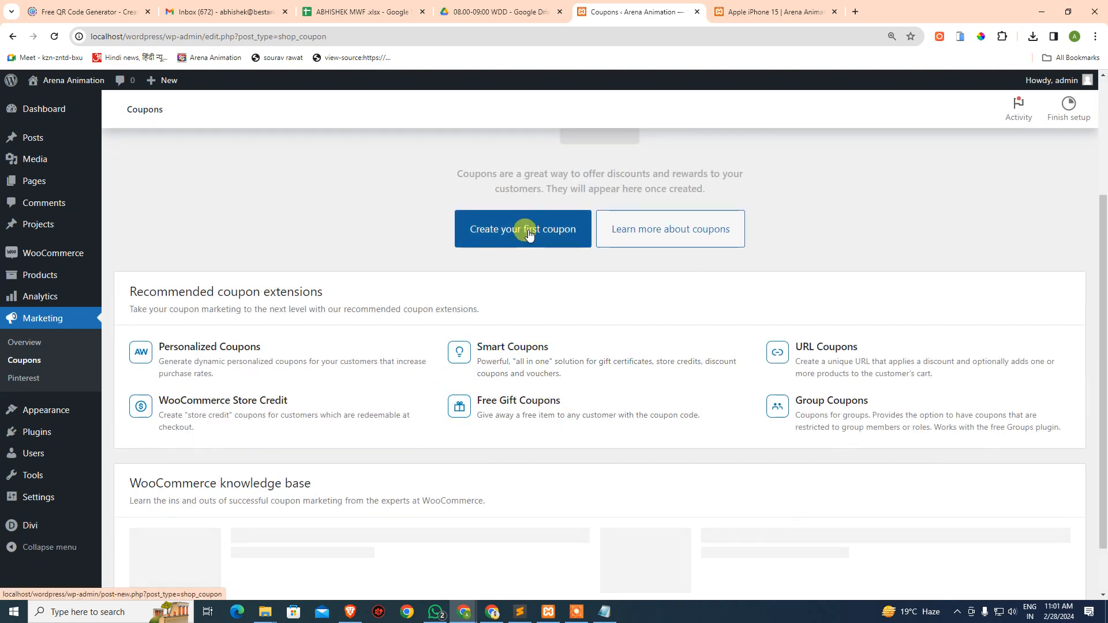
{"action": "left_click", "coordinate": [528, 231]}
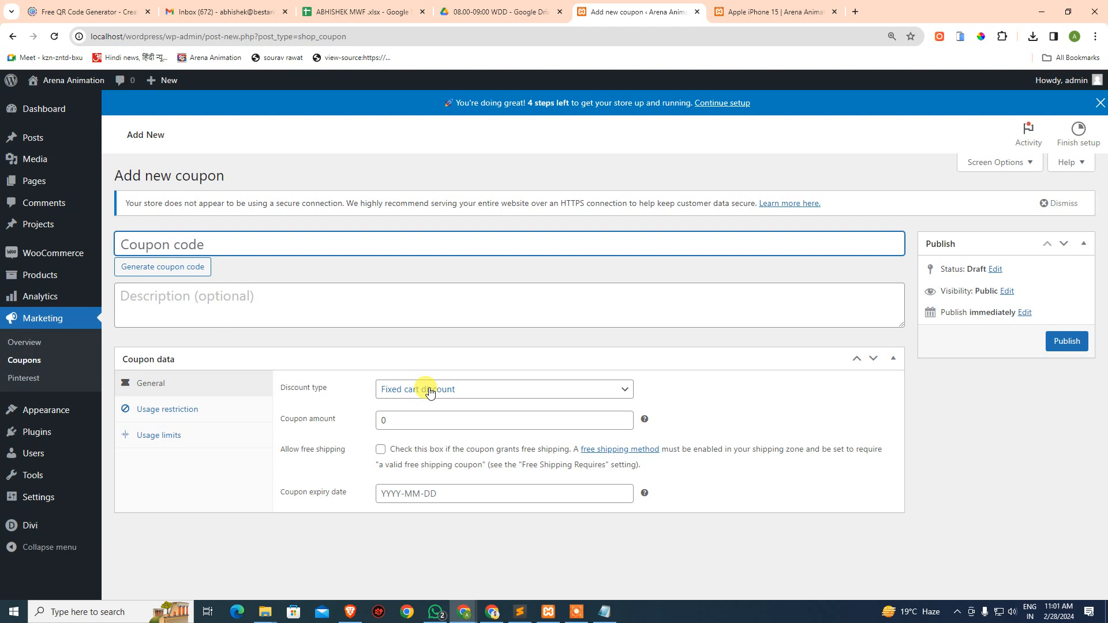
Step: Set the coupon's discount type to Percentage discount and its amount to 10, and view the expiry date calendar without picking a date
{"action": "left_click", "coordinate": [429, 393]}
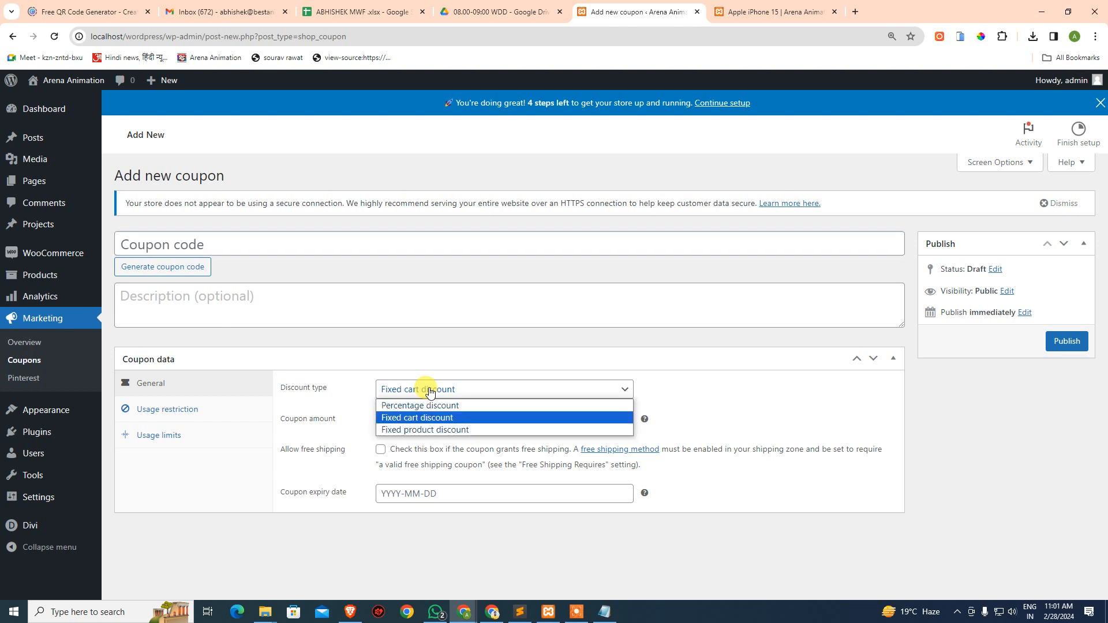
{"action": "left_click", "coordinate": [434, 430]}
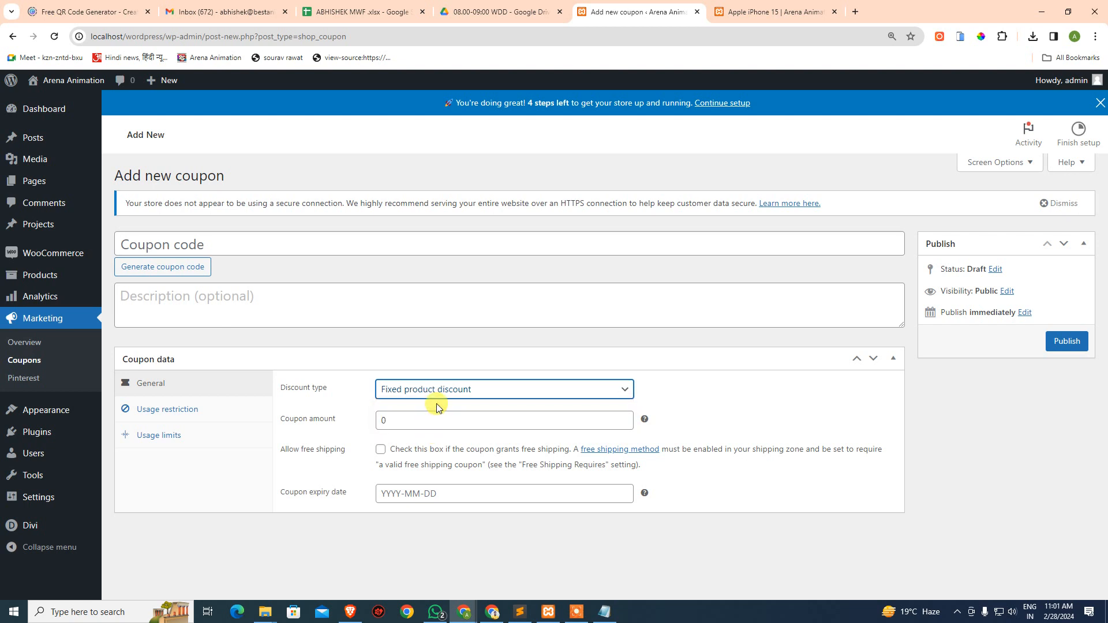
{"action": "left_click", "coordinate": [436, 388]}
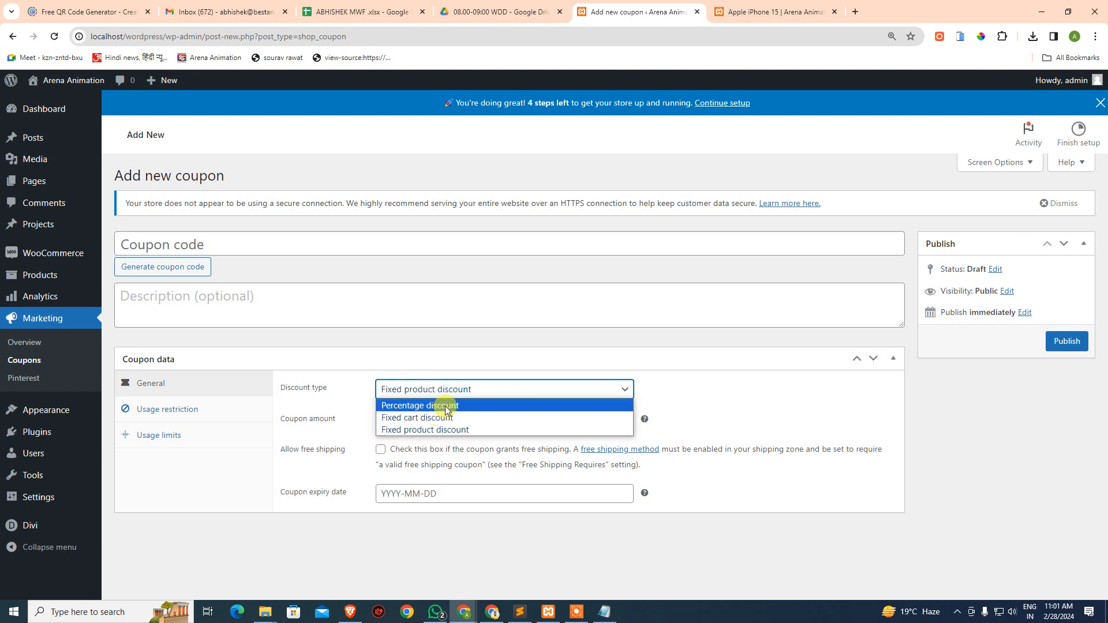
{"action": "left_click", "coordinate": [443, 406]}
{"action": "double_click", "coordinate": [430, 418]}
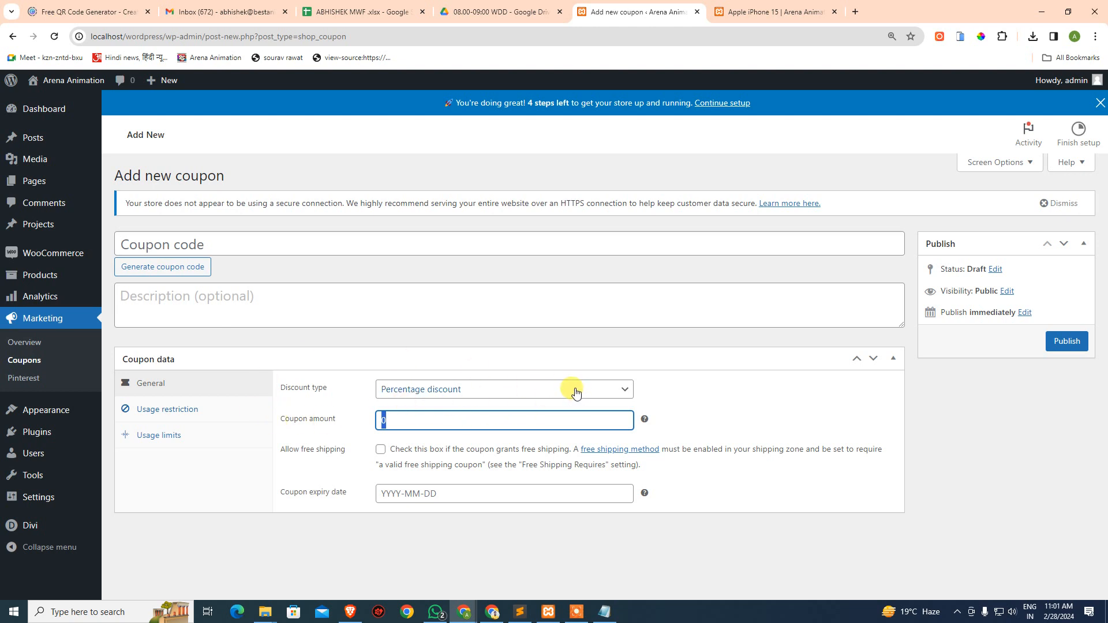
{"action": "type", "text": "10"}
{"action": "left_click", "coordinate": [426, 582]}
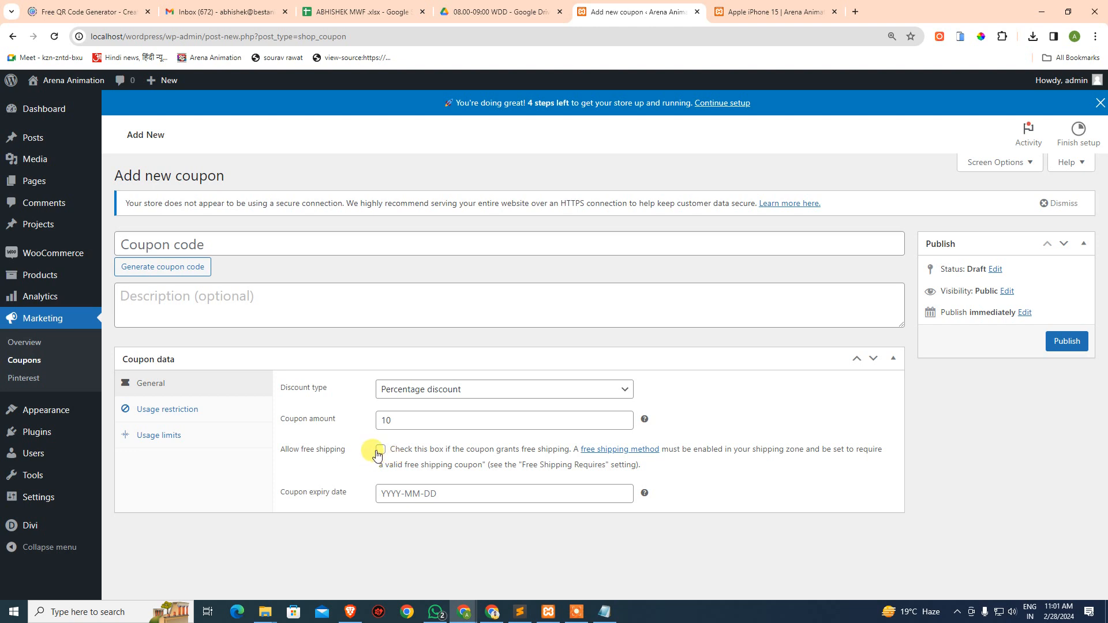
{"action": "left_click", "coordinate": [424, 496]}
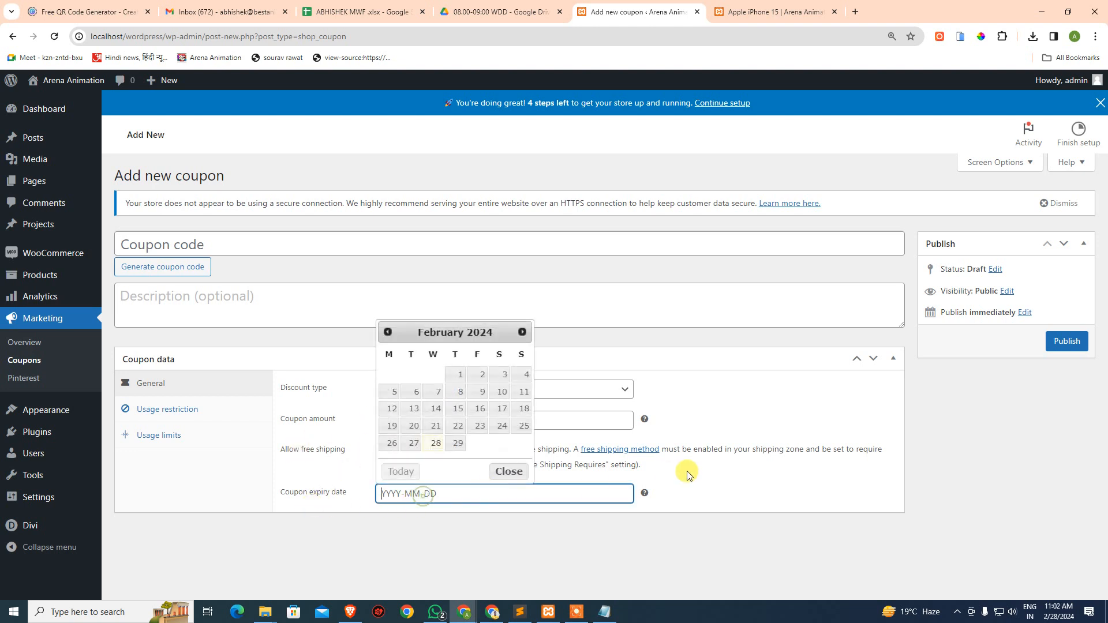
{"action": "left_click", "coordinate": [816, 529]}
Step: Generate an automatic coupon code for the new coupon
{"action": "left_click", "coordinate": [166, 297]}
{"action": "left_click", "coordinate": [168, 267]}
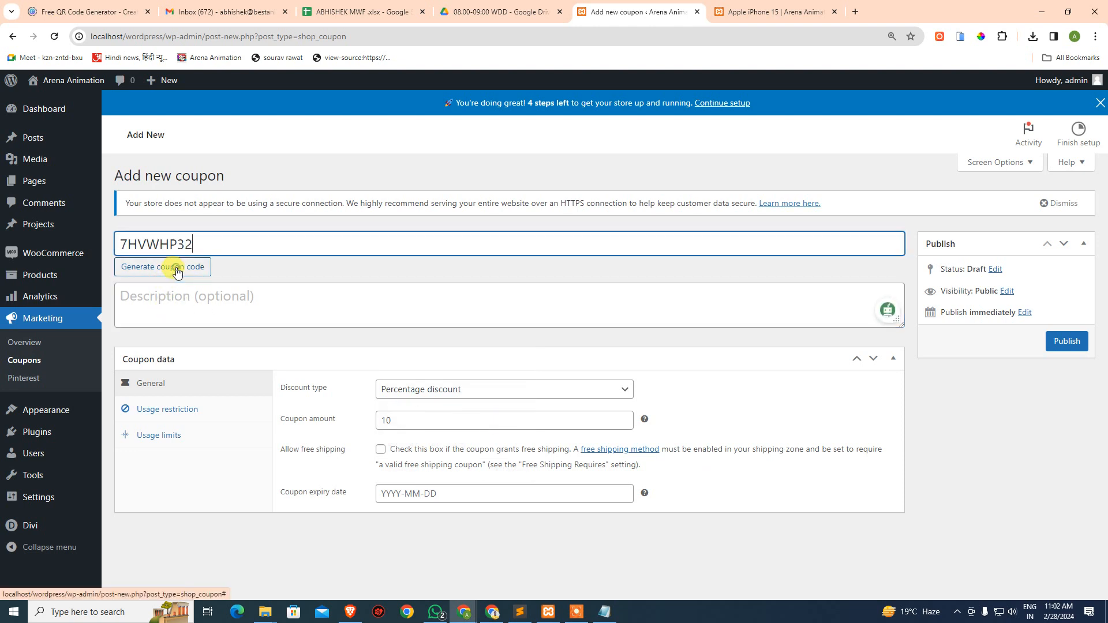
{"action": "double_click", "coordinate": [184, 244]}
{"action": "mouse_move", "coordinate": [64, 247]}
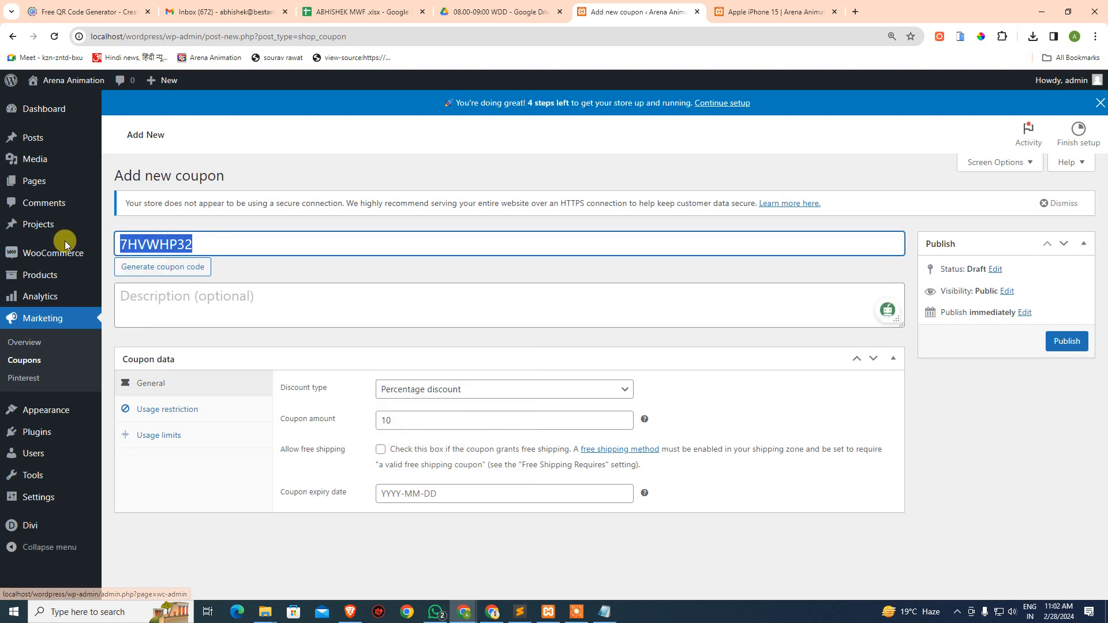
{"action": "key", "text": "Left"}
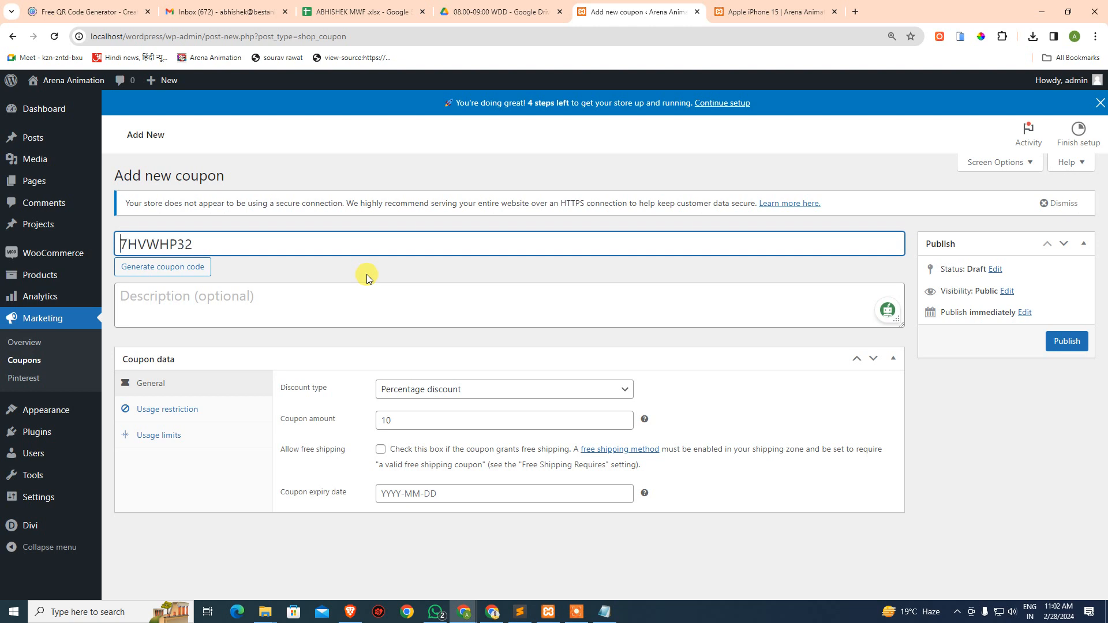
Step: Replace the coupon code with FIRST10 and publish the coupon
{"action": "key", "text": "ctrl+a"}
{"action": "key", "text": "BackSpace"}
{"action": "type", "text": "fir"}
{"action": "key", "text": "BackSpace"}
{"action": "key", "text": "BackSpace"}
{"action": "key", "text": "BackSpace"}
{"action": "type", "text": "FIRST10"}
{"action": "left_click", "coordinate": [1008, 454]}
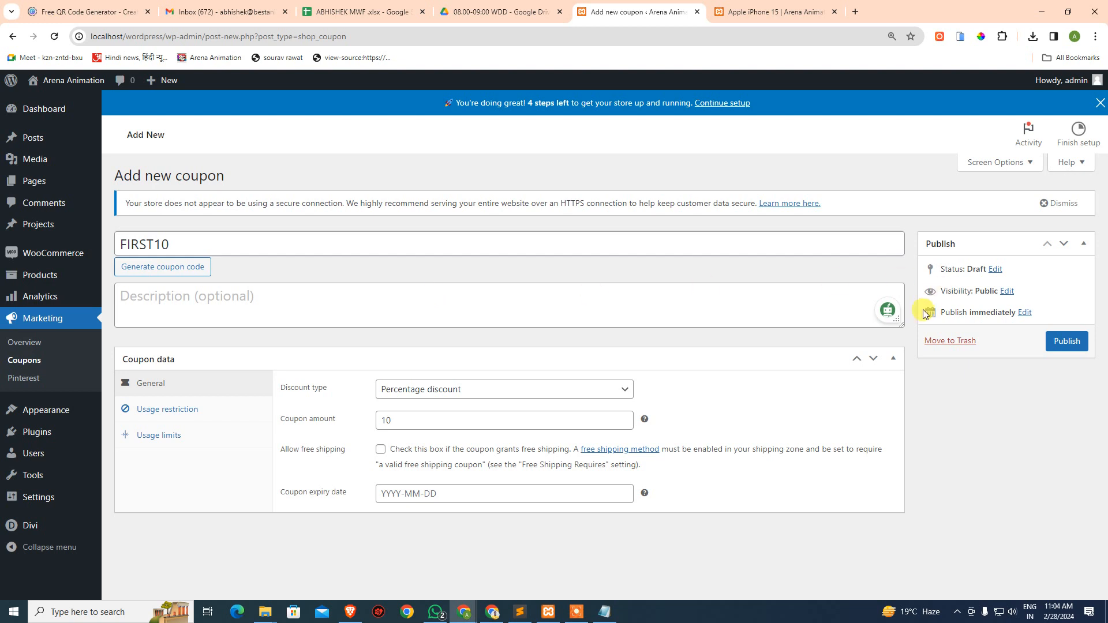
{"action": "left_click", "coordinate": [1059, 342]}
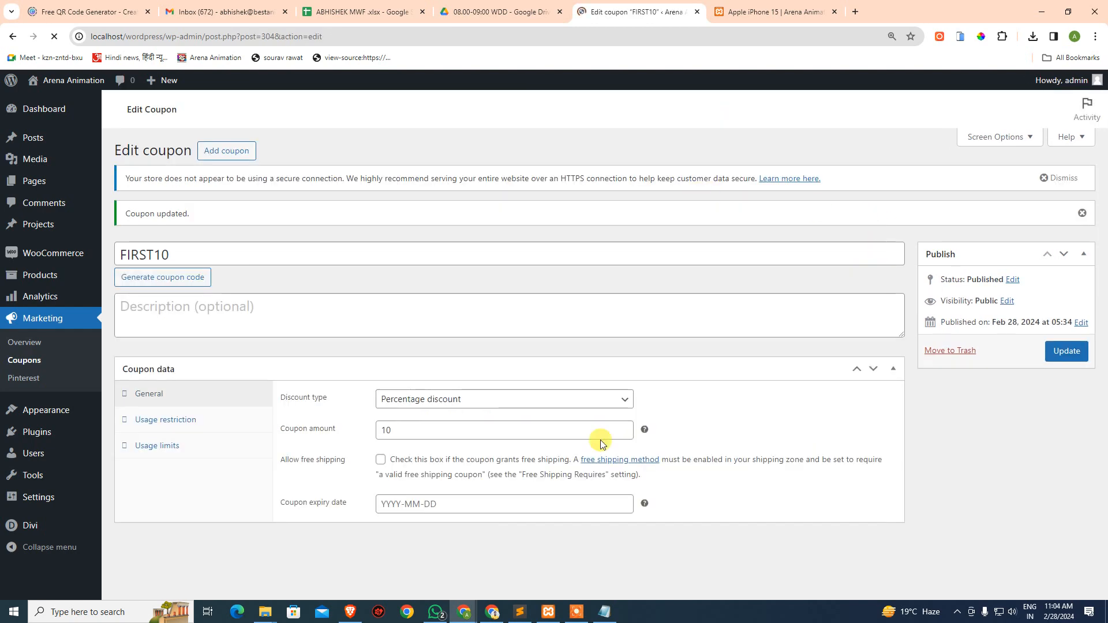
Step: Select the published coupon's code FIRST10, and reload the Apple iPhone 15 product page in the shop
{"action": "left_click", "coordinate": [176, 255]}
{"action": "double_click", "coordinate": [176, 255]}
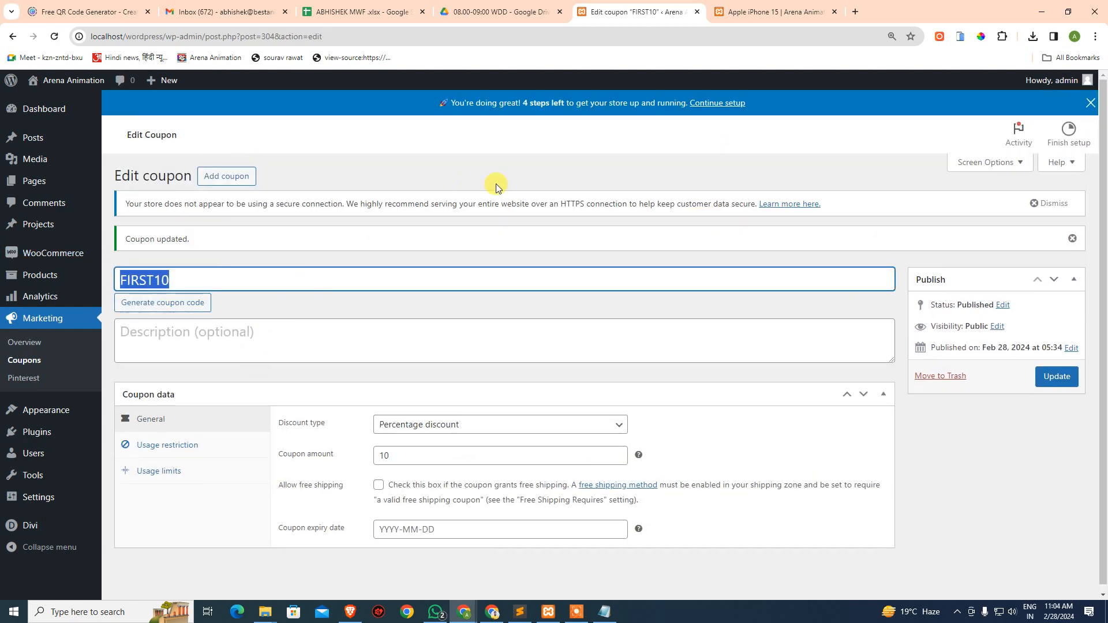
{"action": "left_click", "coordinate": [788, 9]}
{"action": "key", "text": "F5"}
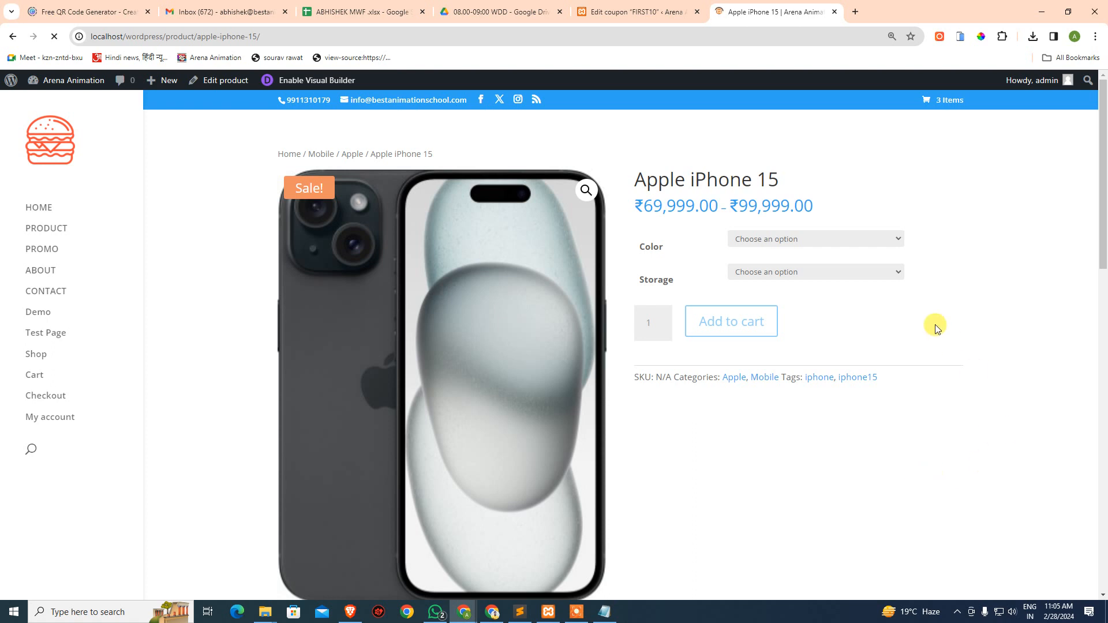
Step: Choose the Black, 128 GB variation of the Apple iPhone 15, add it to the cart, and view the cart
{"action": "left_click", "coordinate": [765, 239]}
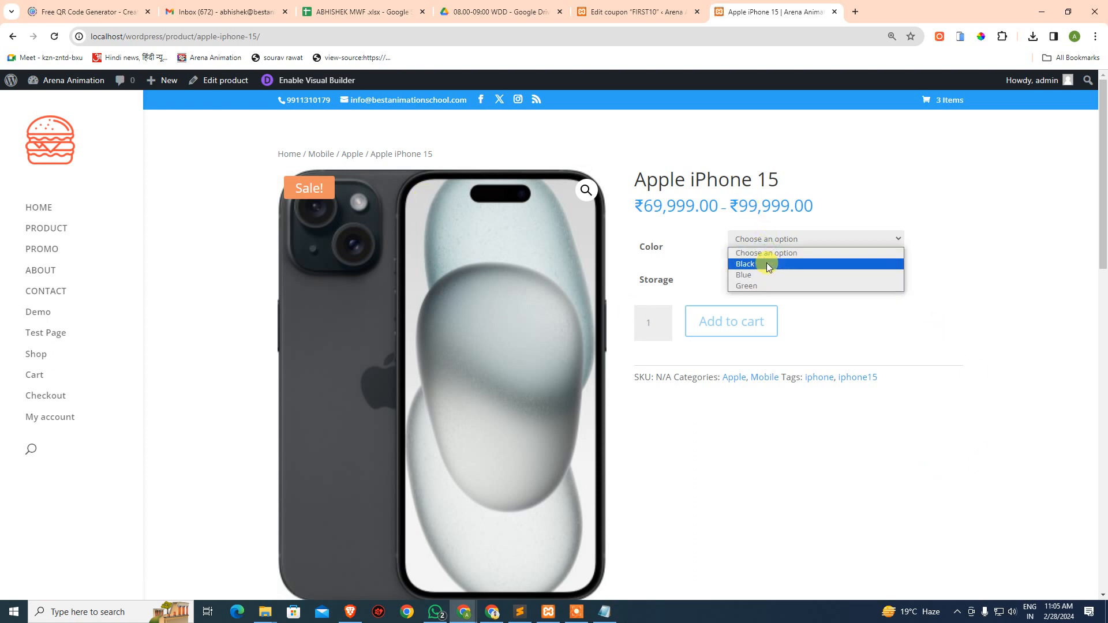
{"action": "left_click", "coordinate": [767, 262]}
{"action": "left_click", "coordinate": [767, 270]}
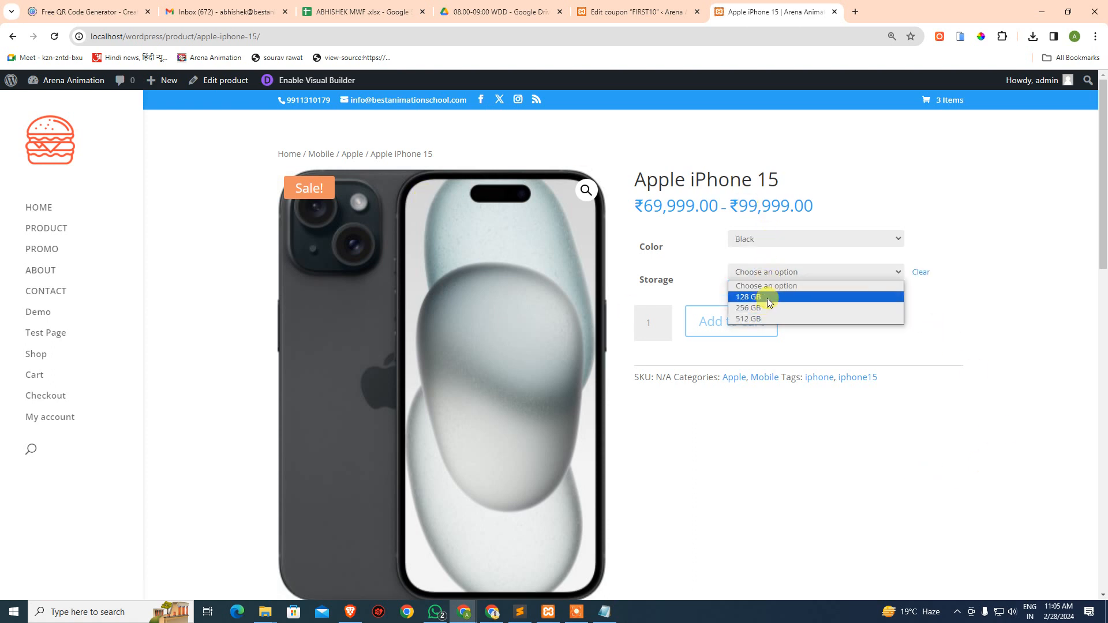
{"action": "left_click", "coordinate": [767, 298]}
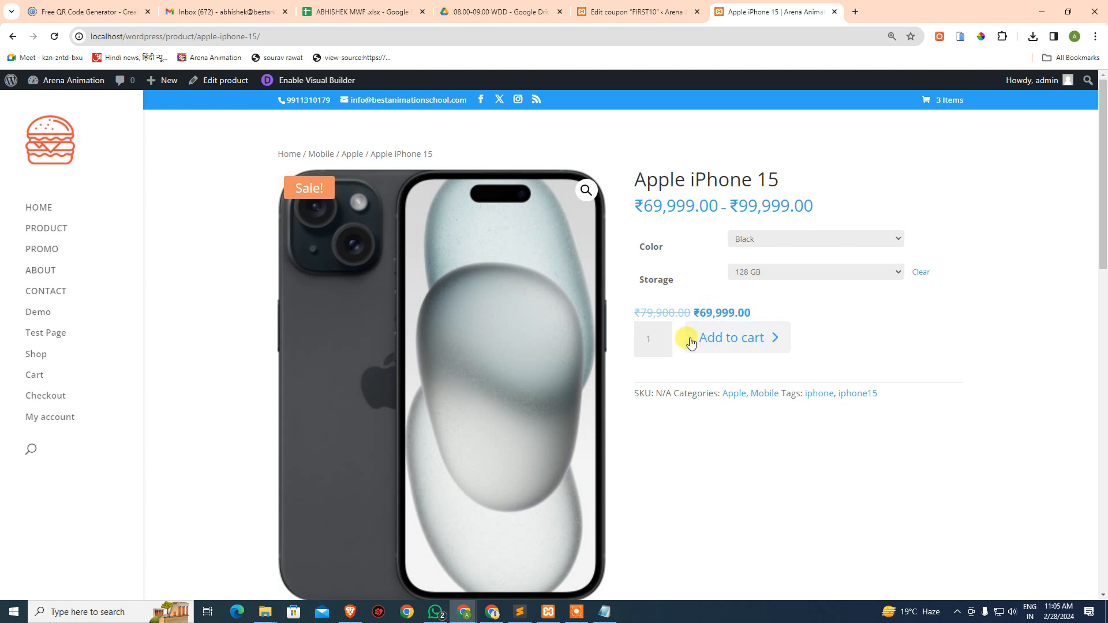
{"action": "left_click", "coordinate": [738, 346]}
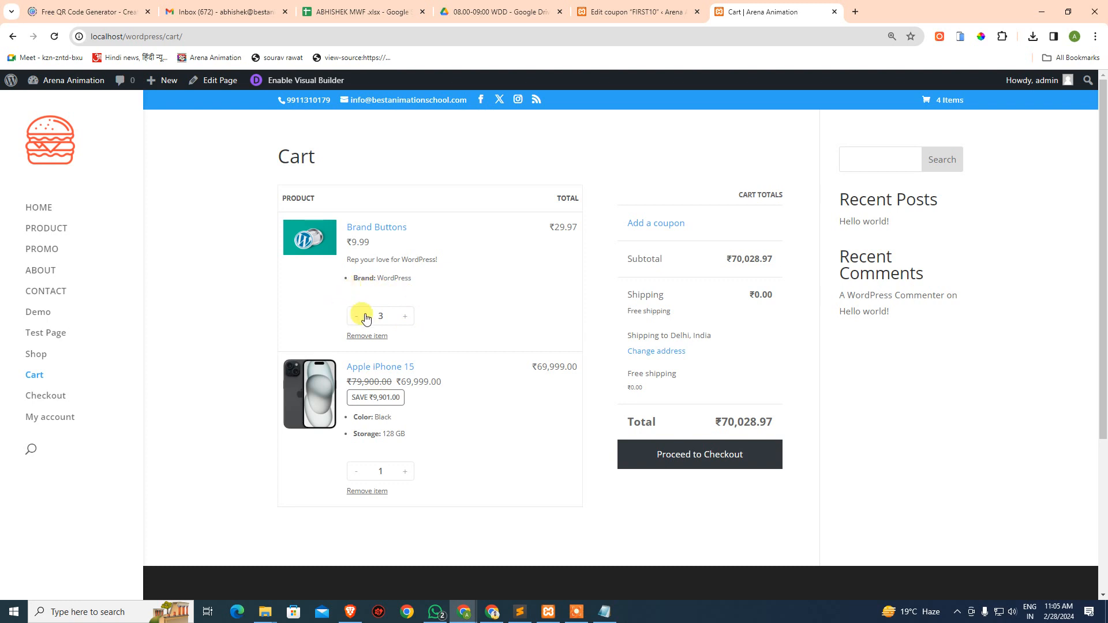
Step: Remove the Brand Buttons item from the cart and apply the coupon code FIRST10 to the order
{"action": "left_click", "coordinate": [363, 336]}
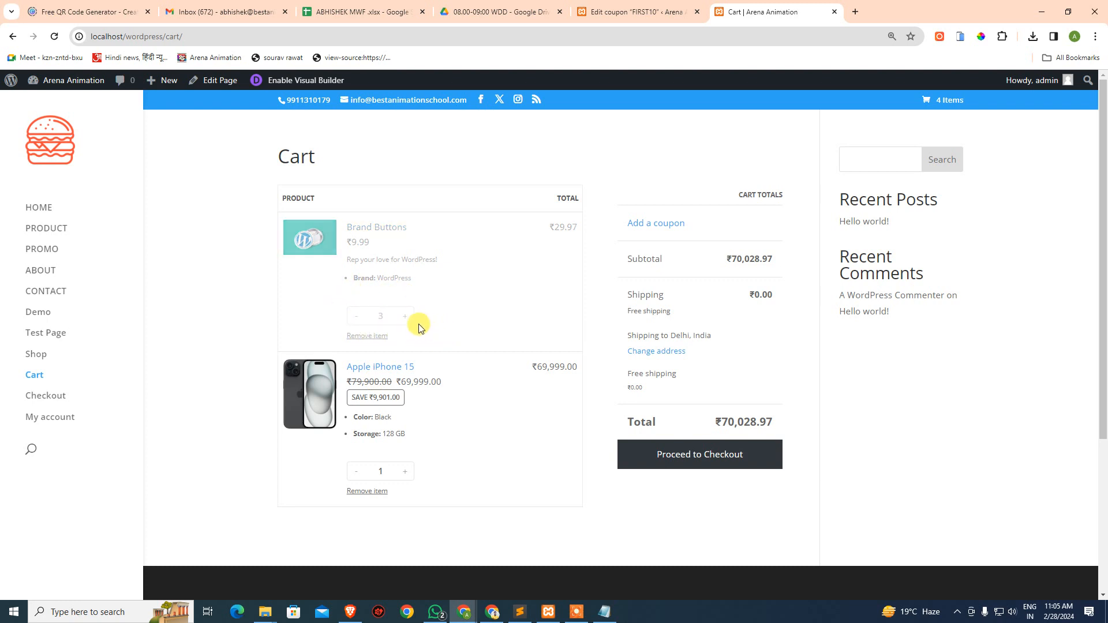
{"action": "left_click_drag", "start_coordinate": [720, 422], "coordinate": [787, 420]}
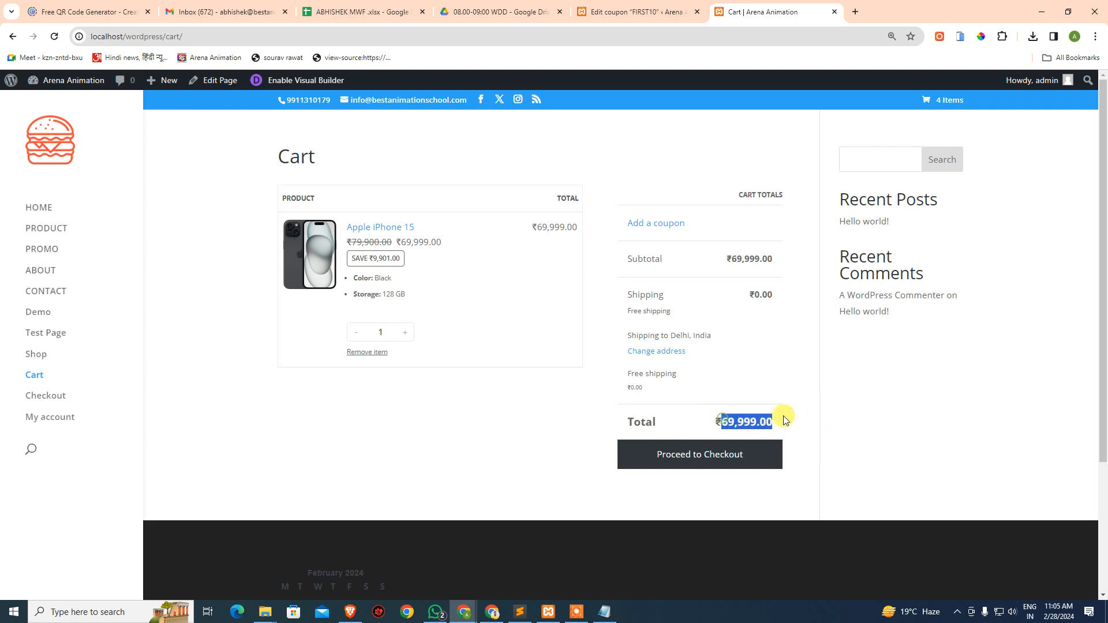
{"action": "left_click", "coordinate": [649, 224]}
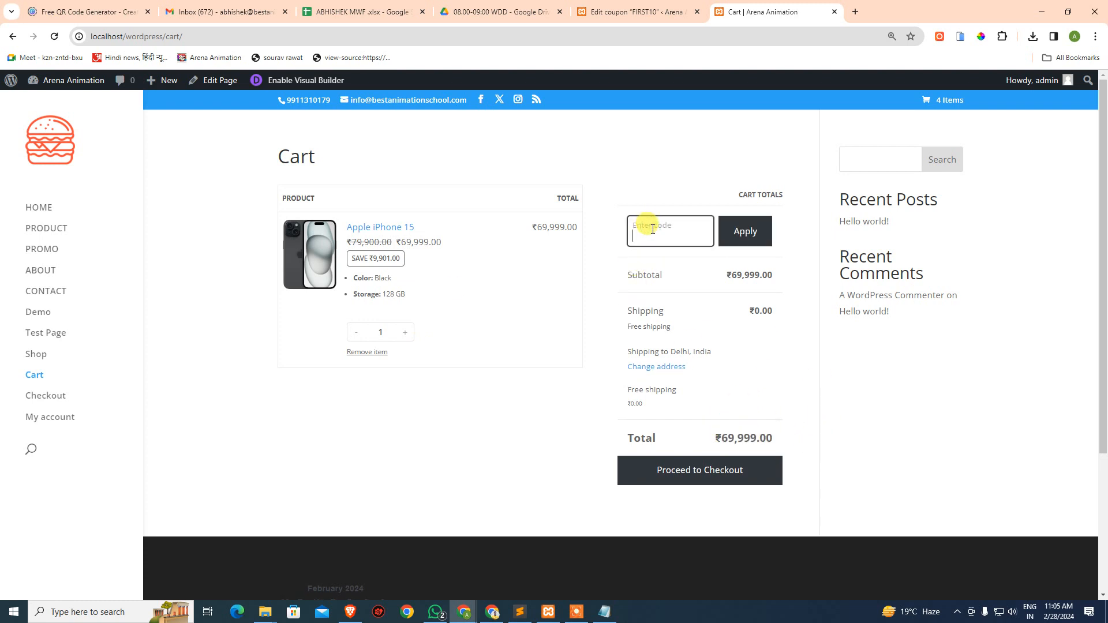
{"action": "type", "text": "FIRST10"}
{"action": "left_click", "coordinate": [745, 231]}
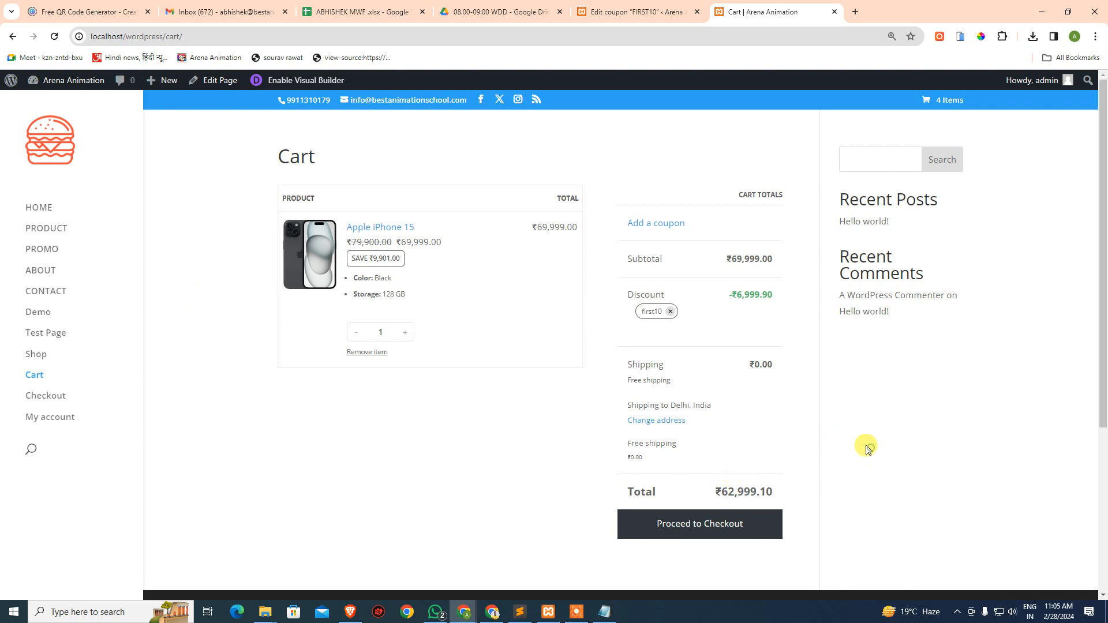
Step: Compare the FIRST10 coupon's settings on its edit page with the discount applied in the shop cart
{"action": "left_click", "coordinate": [646, 12]}
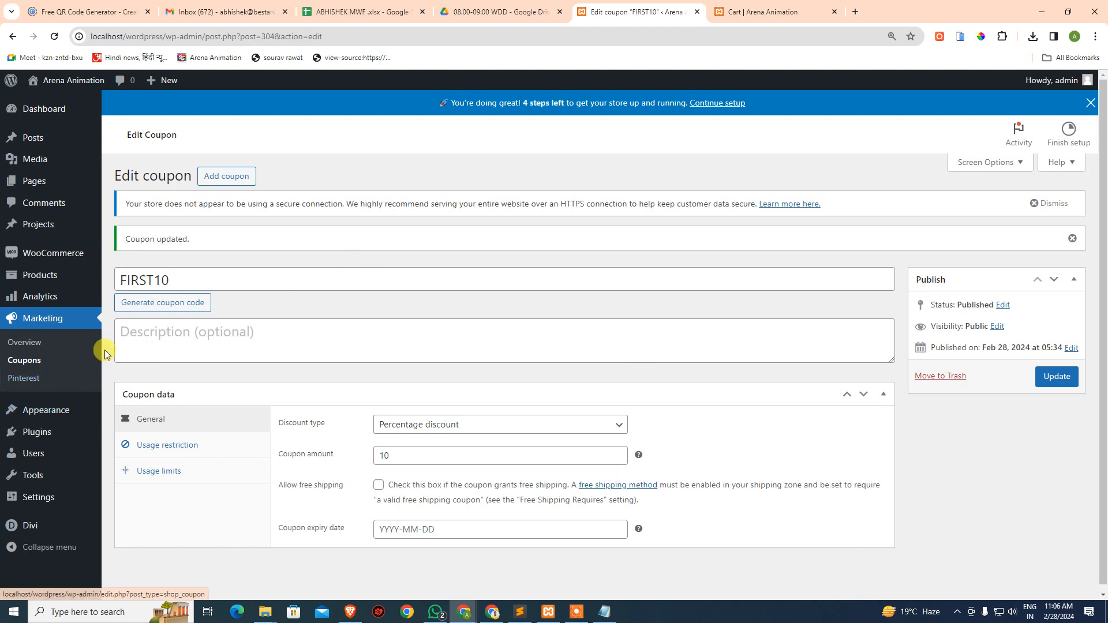
{"action": "left_click", "coordinate": [750, 8]}
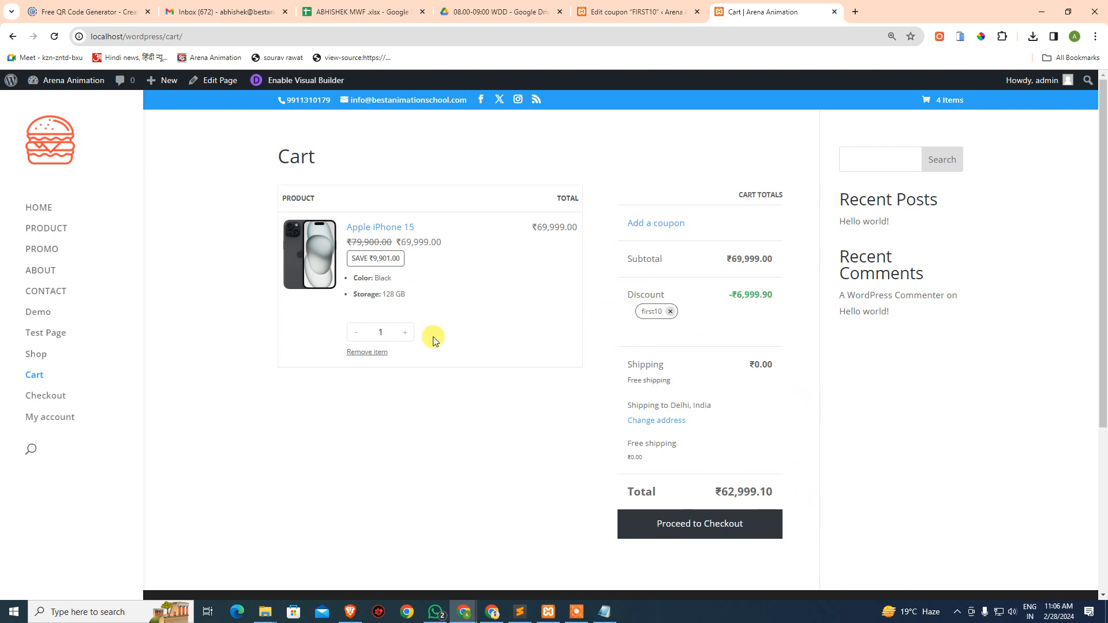
{"action": "left_click", "coordinate": [640, 12]}
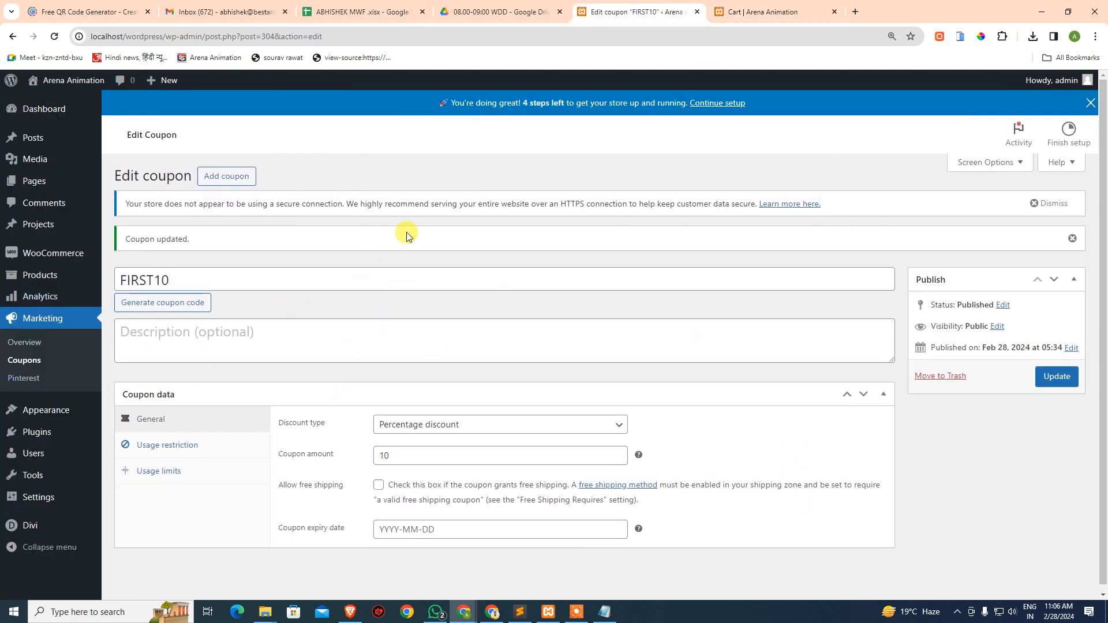
{"action": "scroll", "coordinate": [664, 329], "scroll_direction": "down", "scroll_amount": 1}
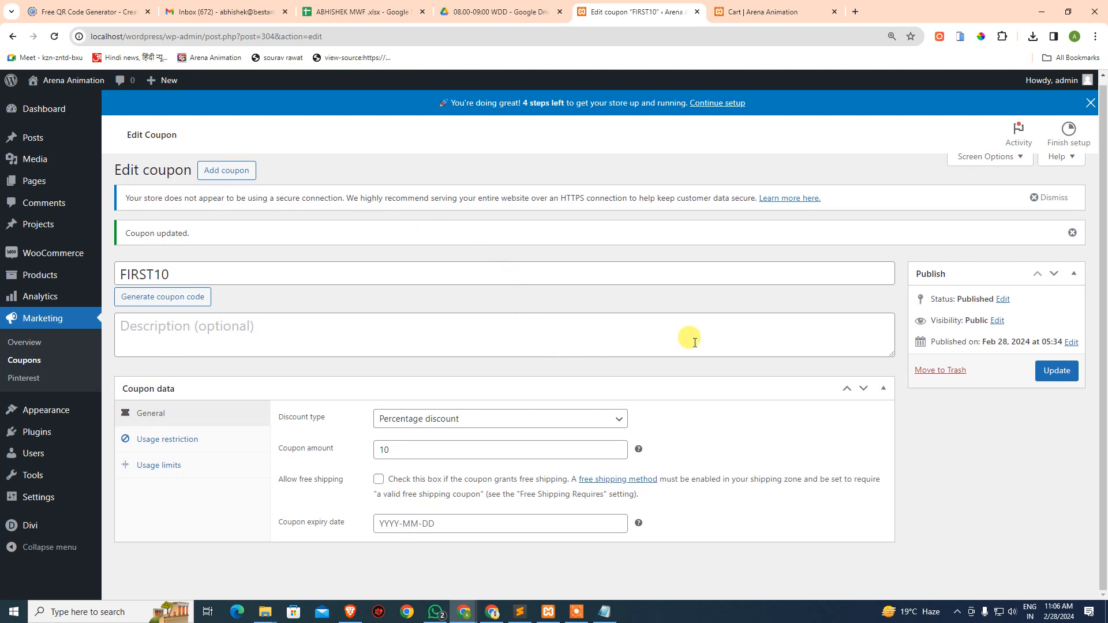